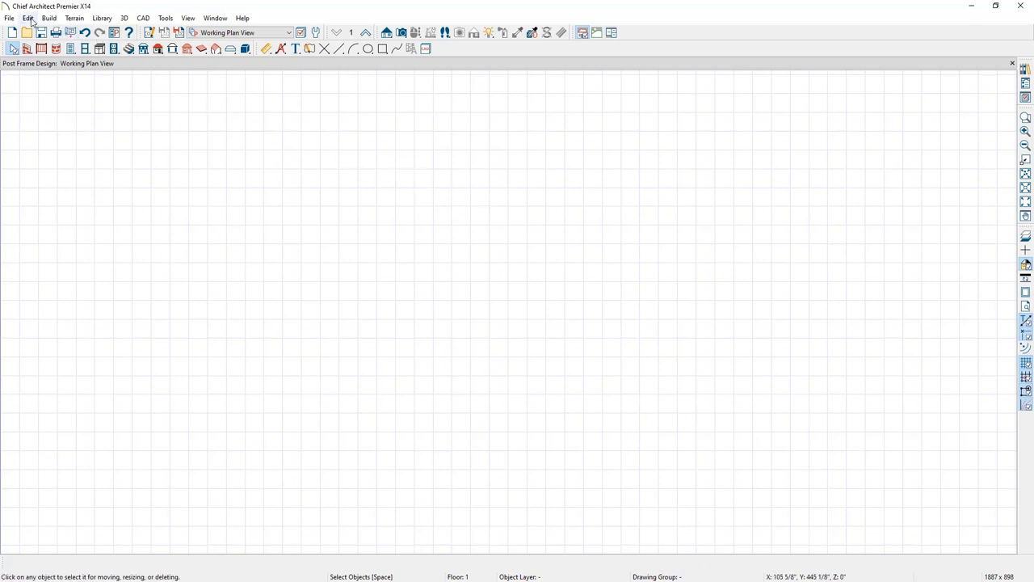
Open the Siding-6 wall type definition from the exterior wall defaults and review its drywall and framing layers
{"action": "left_click", "coordinate": [29, 18]}
{"action": "left_click", "coordinate": [57, 254]}
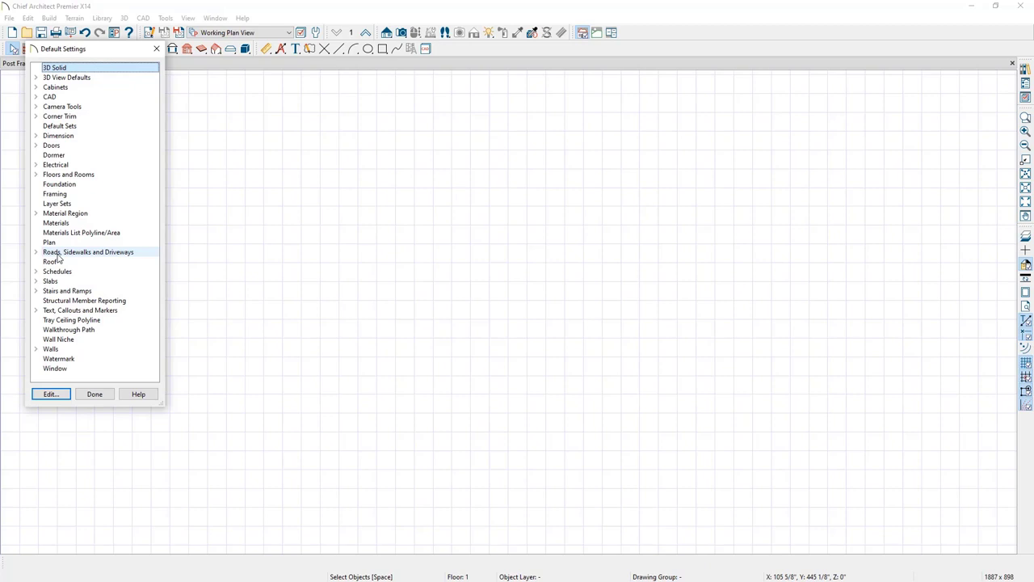
{"action": "left_click", "coordinate": [36, 349]}
{"action": "left_click", "coordinate": [56, 369]}
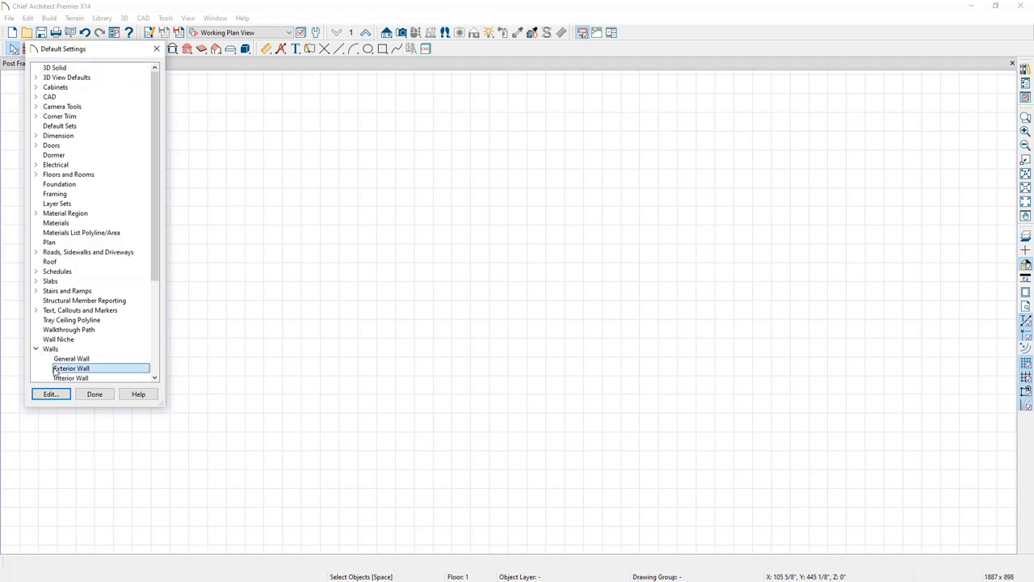
{"action": "double_click", "coordinate": [56, 369]}
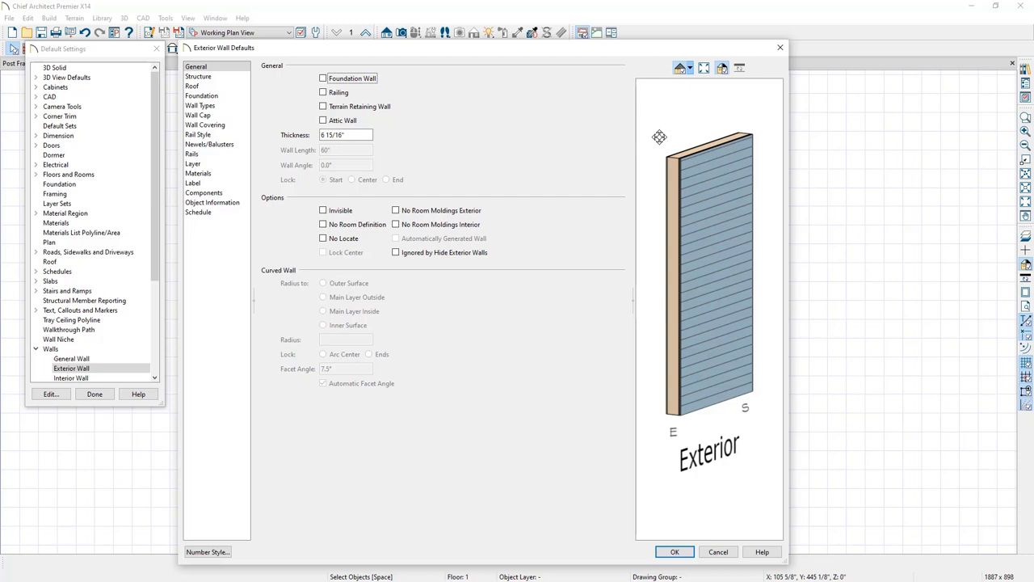
{"action": "left_click", "coordinate": [243, 107]}
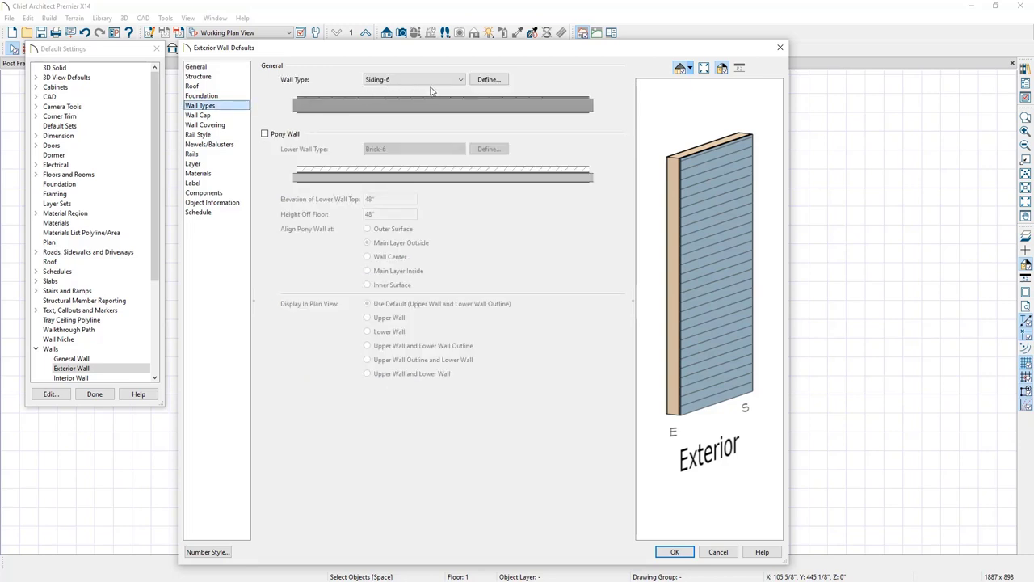
{"action": "left_click", "coordinate": [490, 84]}
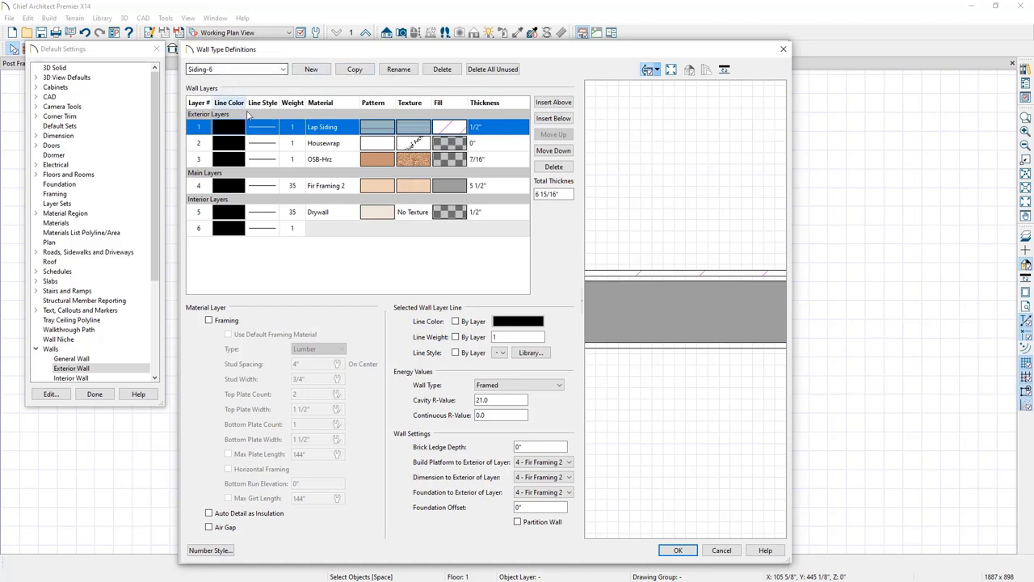
{"action": "left_click", "coordinate": [330, 215]}
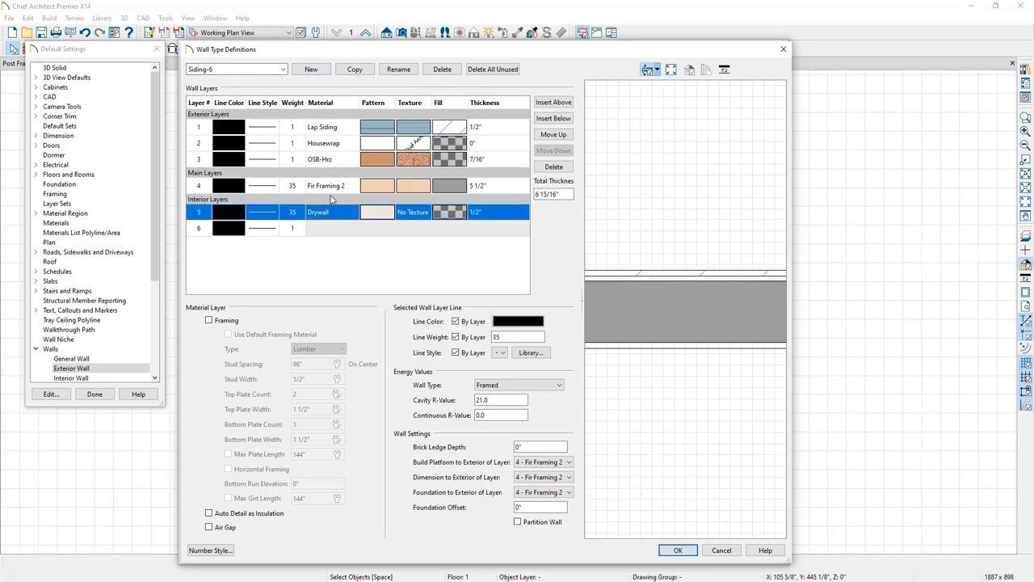
{"action": "left_click", "coordinate": [331, 189]}
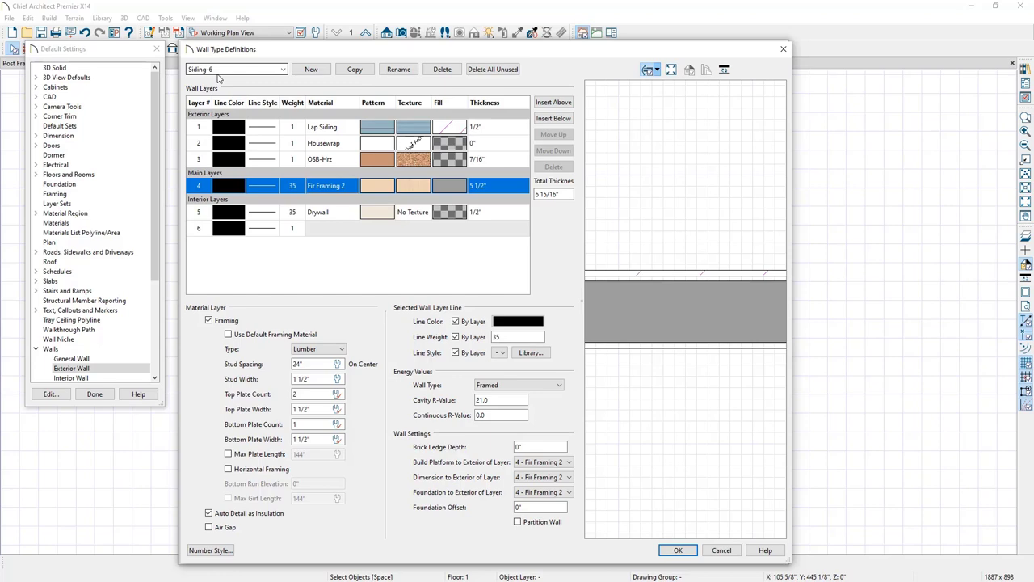
Copy the Siding-6 wall type and name the copy "Post Frame 6 - Vertical"
{"action": "left_click", "coordinate": [358, 72]}
{"action": "left_click_drag", "start_coordinate": [234, 70], "coordinate": [181, 75]}
{"action": "type", "text": "Post Frame 6"}
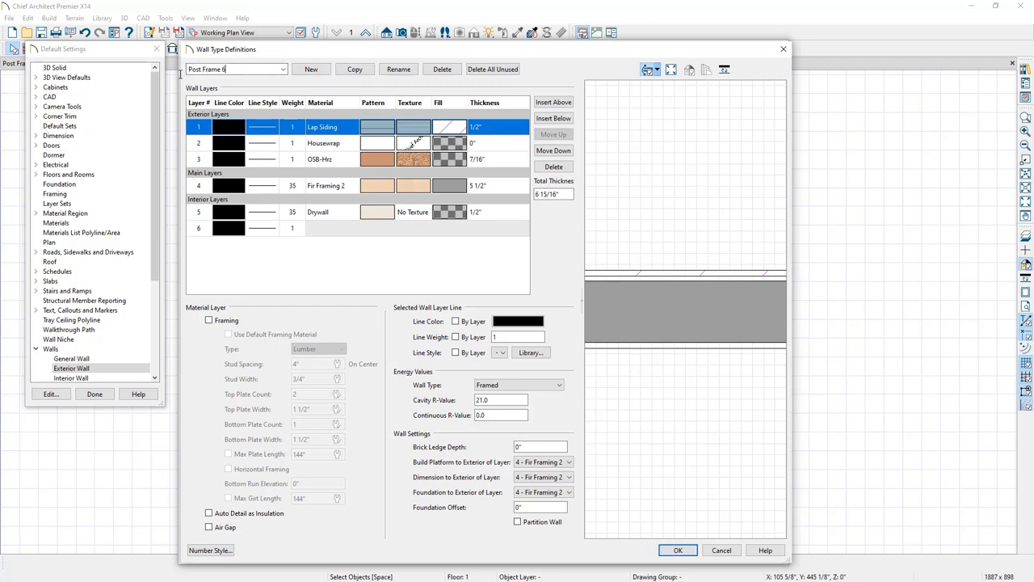
{"action": "type", "text": " - Vertical"}
Delete the interior Drywall layer and change the main layer's material to CA-B Pressure Treated Lumber
{"action": "left_click", "coordinate": [323, 216]}
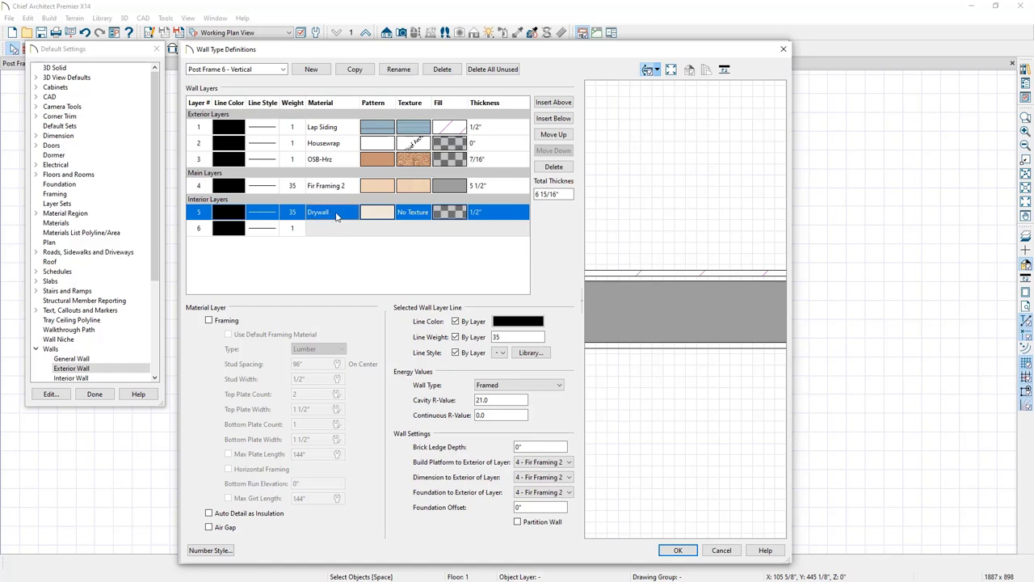
{"action": "left_click", "coordinate": [554, 166]}
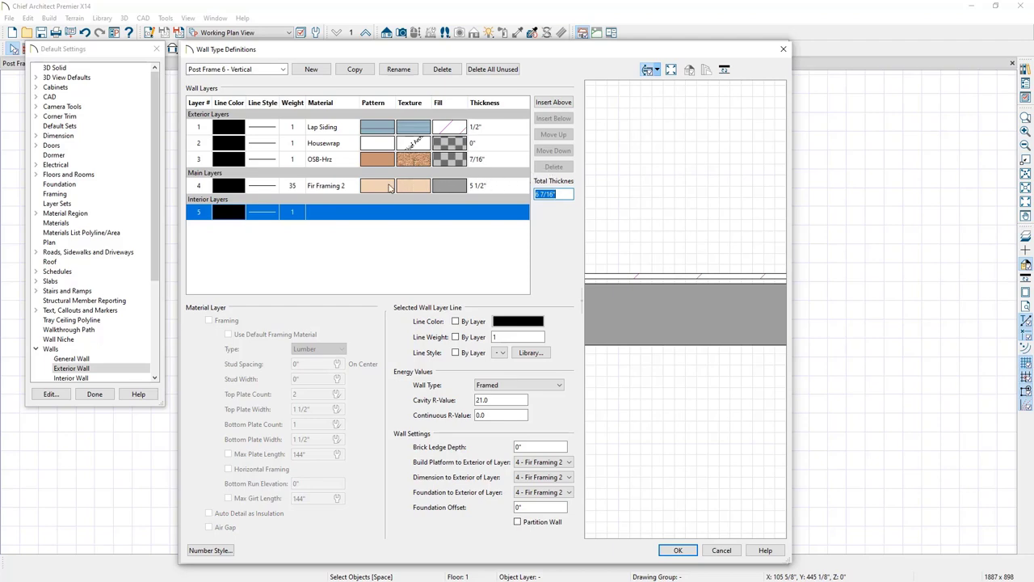
{"action": "left_click", "coordinate": [333, 187]}
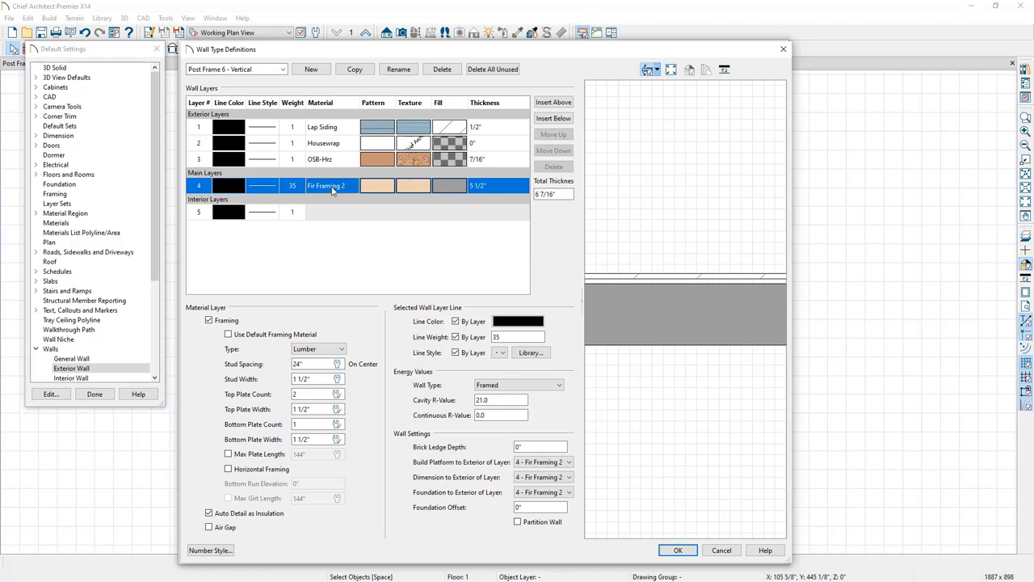
{"action": "double_click", "coordinate": [331, 187]}
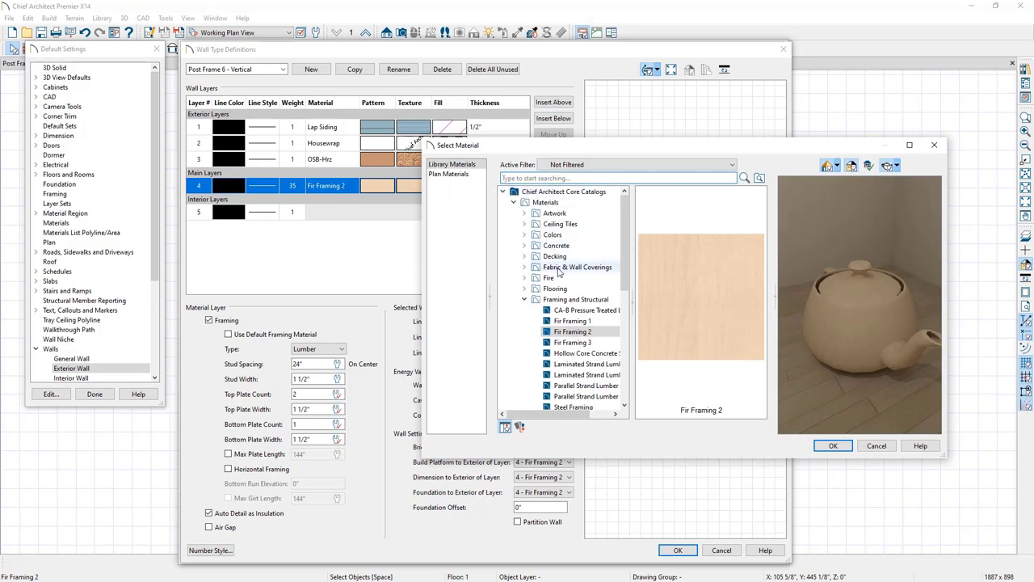
{"action": "left_click", "coordinate": [568, 311]}
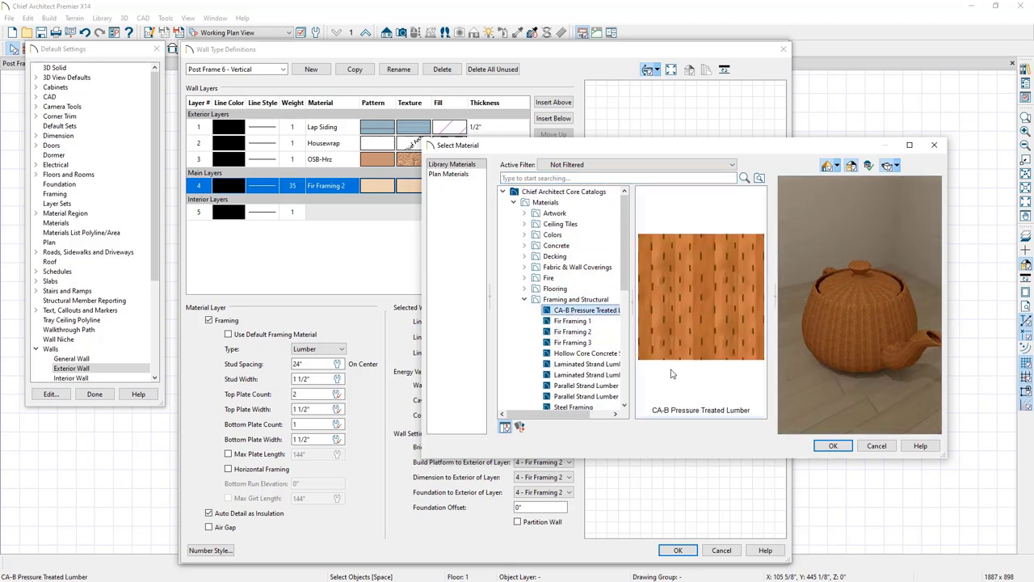
{"action": "left_click", "coordinate": [822, 446]}
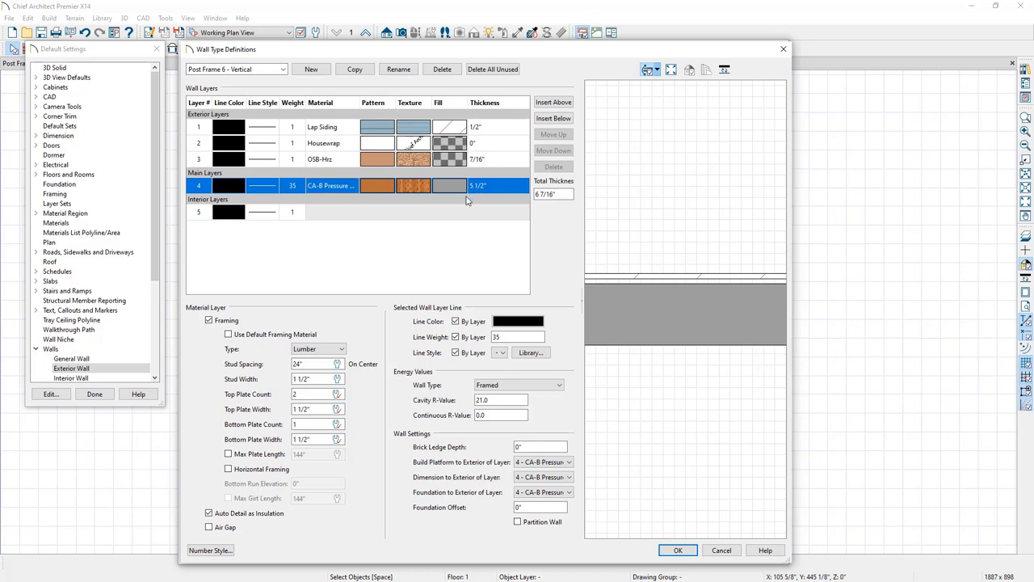
Set the main layer's framing to 5 1/2" stud width, 0 top plates, 0 bottom plates and 96" stud spacing
{"action": "key", "text": "Tab"}
{"action": "type", "text": "5.5"}
{"action": "key", "text": "Tab"}
{"action": "type", "text": "0"}
{"action": "key", "text": "Tab"}
{"action": "type", "text": "0"}
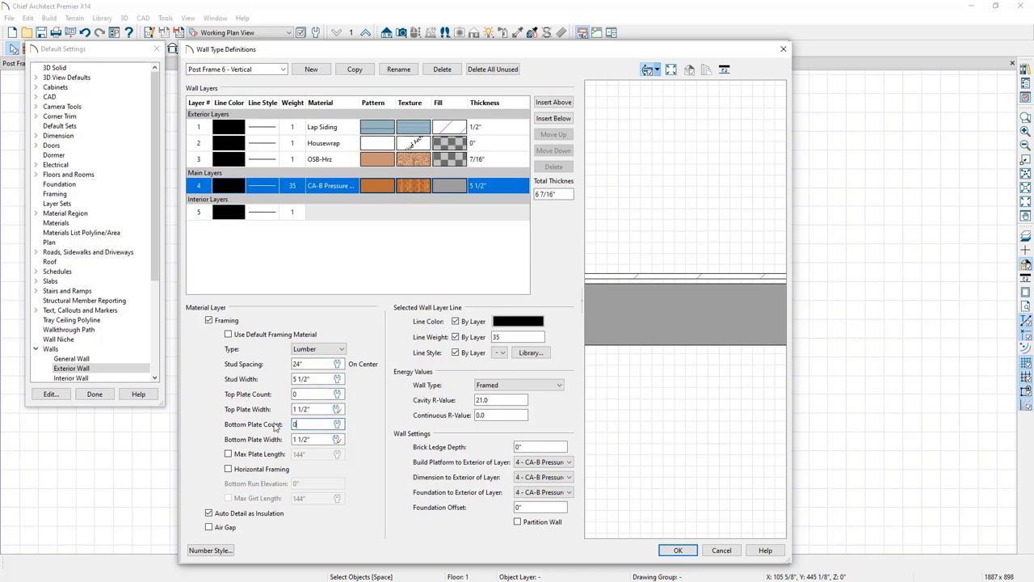
{"action": "double_click", "coordinate": [296, 365]}
{"action": "type", "text": "96"}
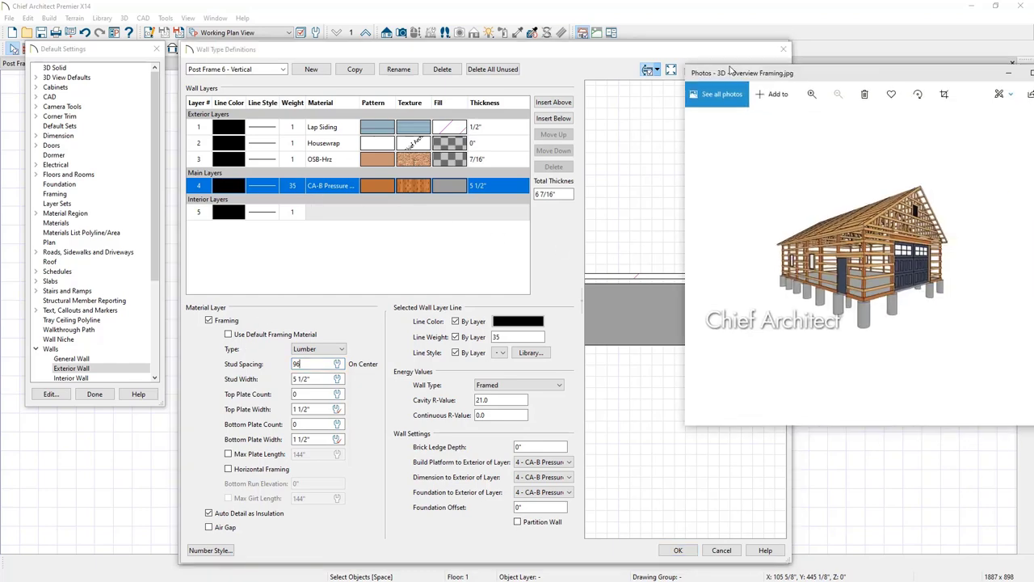
{"action": "left_click", "coordinate": [876, 66]}
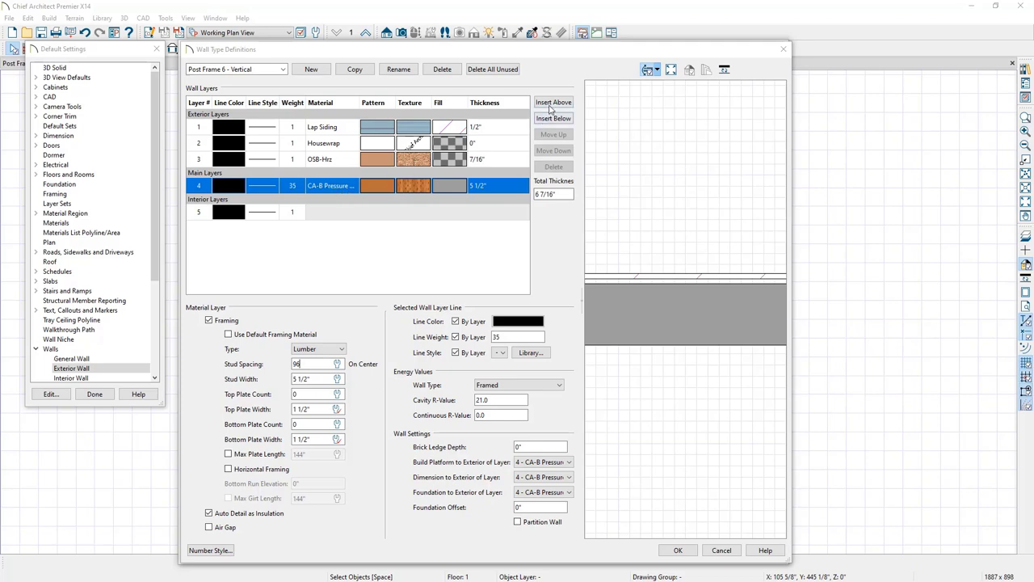
Insert a layer above the main layer, move it into the exterior layers and assign it the Fir Framing 1 material
{"action": "left_click", "coordinate": [553, 102]}
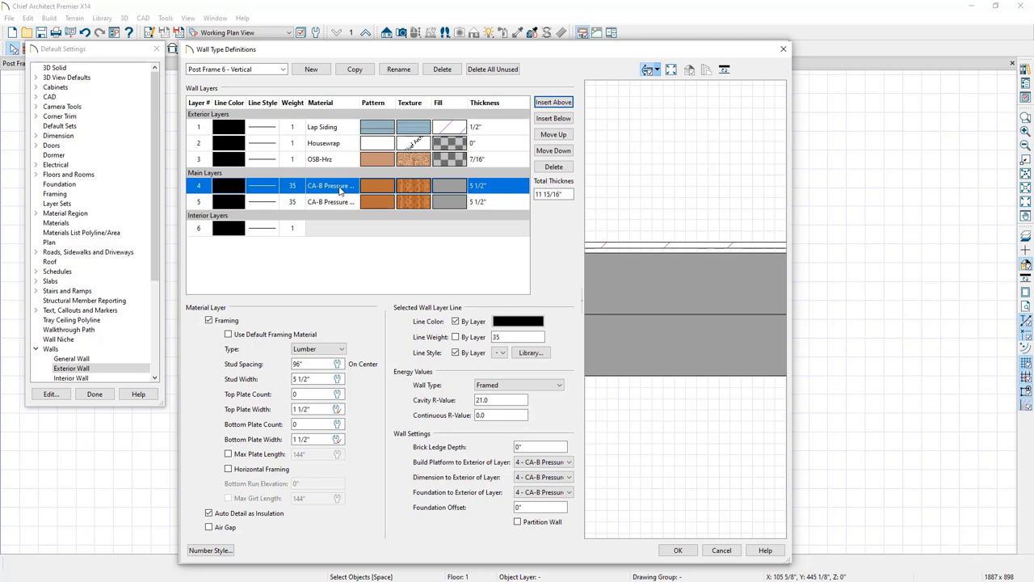
{"action": "left_click", "coordinate": [555, 134]}
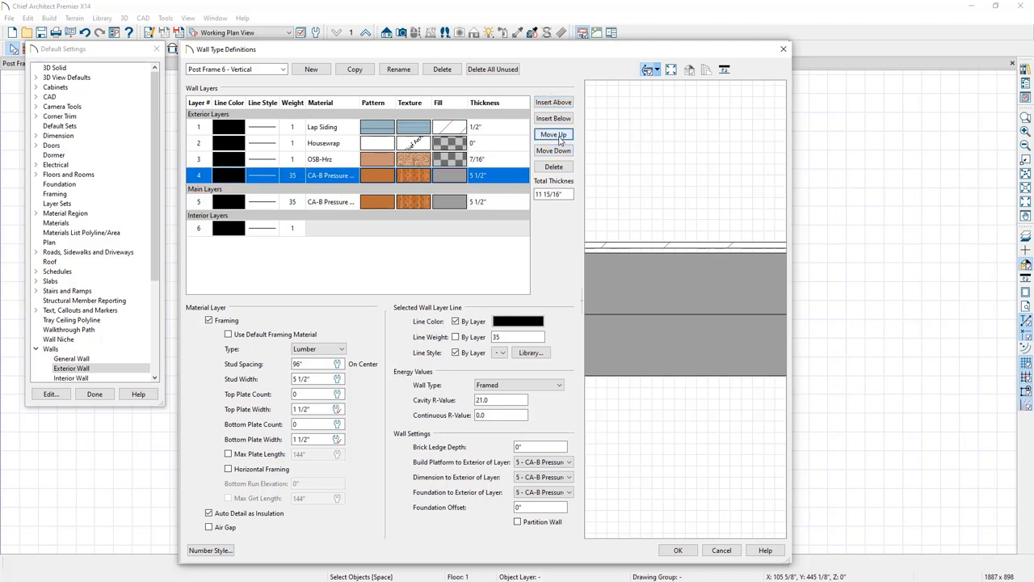
{"action": "left_click", "coordinate": [339, 179]}
{"action": "left_click", "coordinate": [339, 179]}
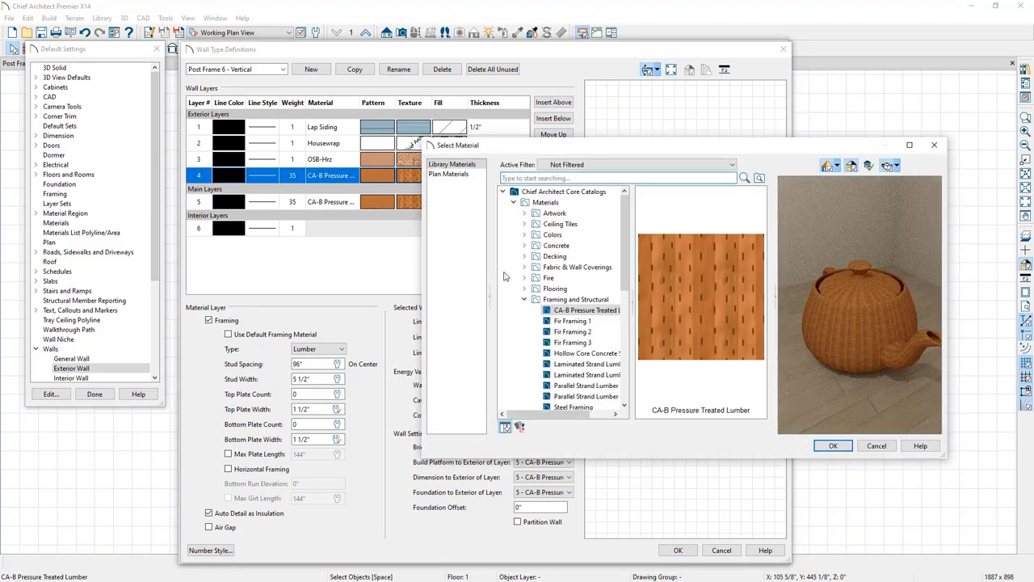
{"action": "left_click", "coordinate": [572, 321]}
{"action": "left_click", "coordinate": [832, 446]}
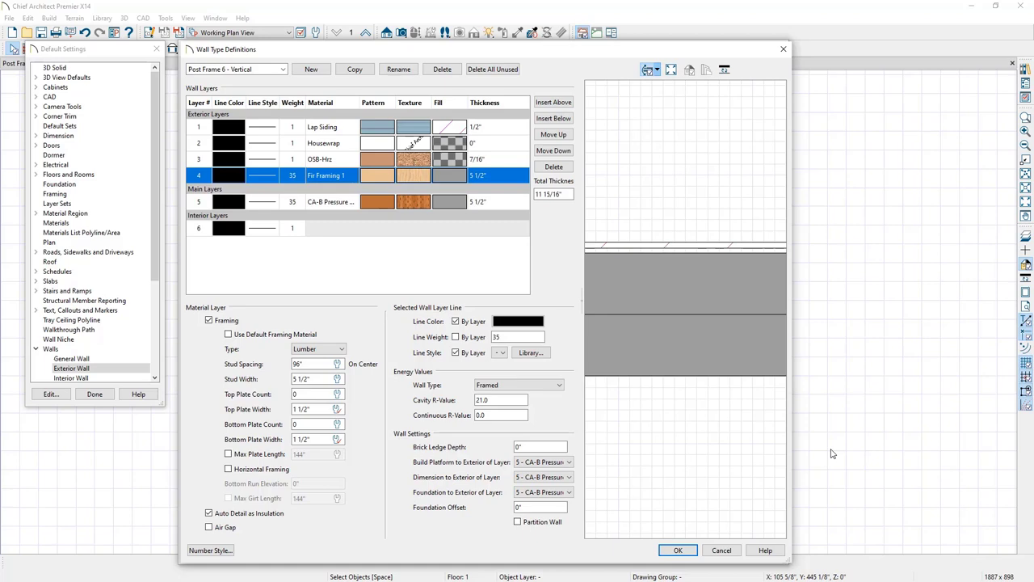
Make the Fir Framing 1 layer 1 1/2" thick and give it horizontal framing at 24" spacing
{"action": "left_click", "coordinate": [488, 183]}
{"action": "type", "text": "1.5"}
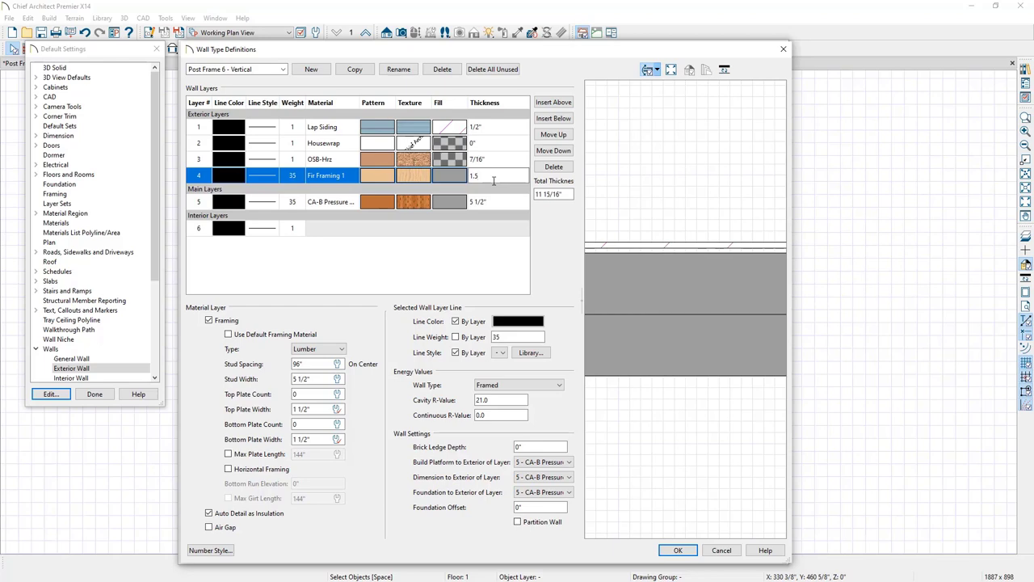
{"action": "key", "text": "Return"}
{"action": "left_click", "coordinate": [493, 179]}
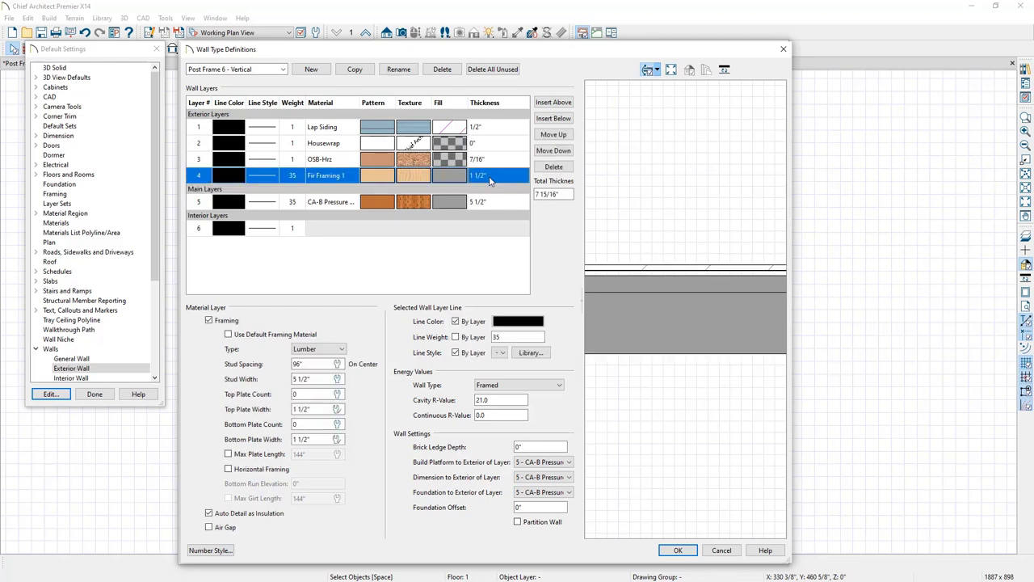
{"action": "left_click", "coordinate": [247, 476]}
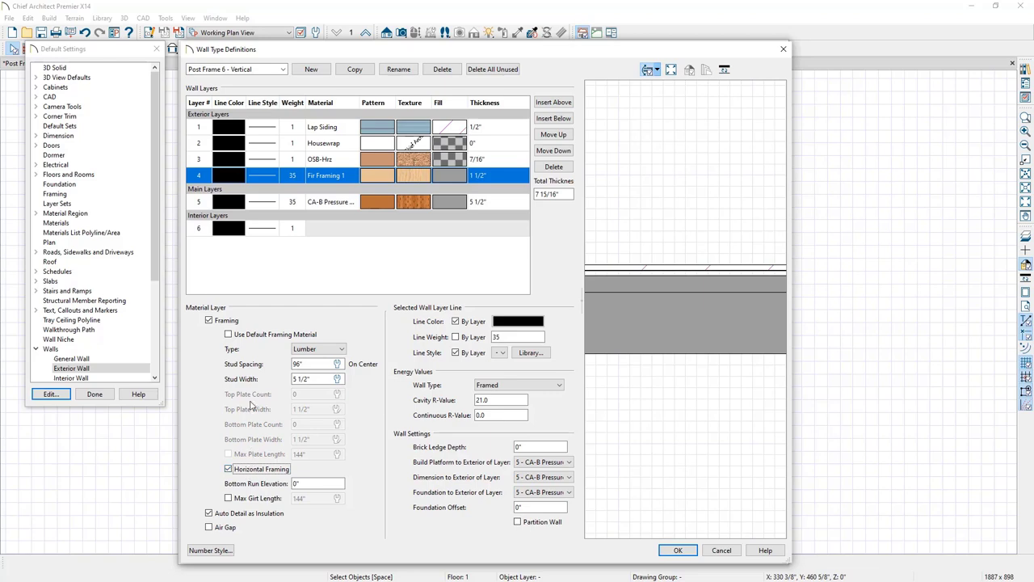
{"action": "double_click", "coordinate": [297, 364]}
{"action": "type", "text": "24"}
Set the Fir Framing 1 layer's fill style to No Pattern
{"action": "left_click", "coordinate": [457, 182]}
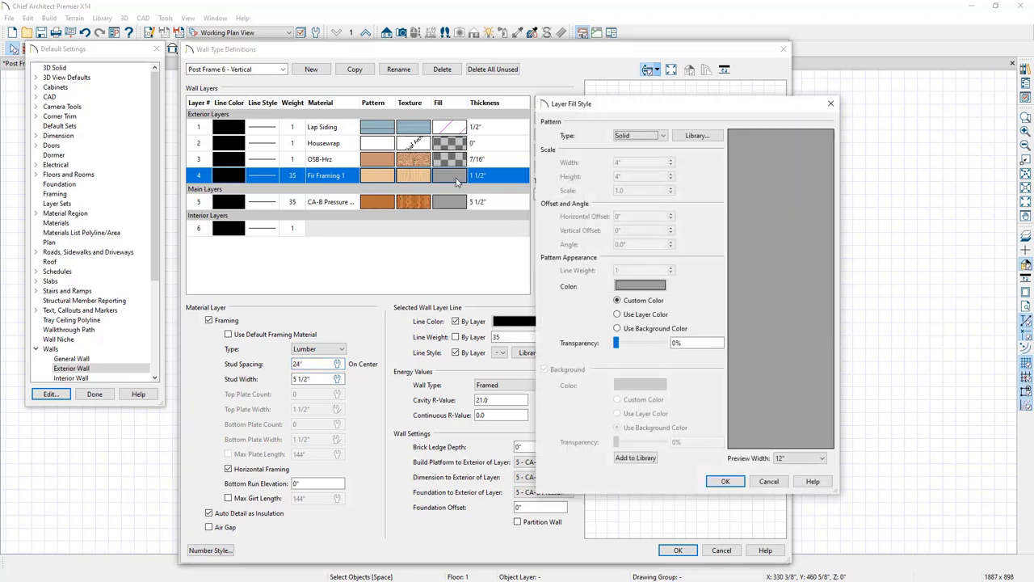
{"action": "left_click", "coordinate": [639, 136]}
{"action": "left_click", "coordinate": [635, 149]}
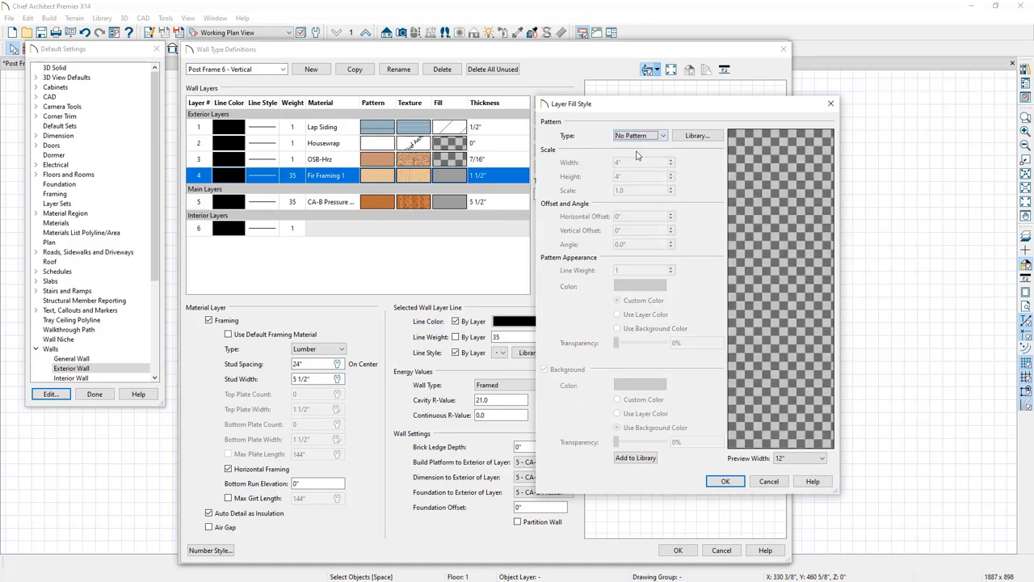
{"action": "left_click", "coordinate": [734, 481]}
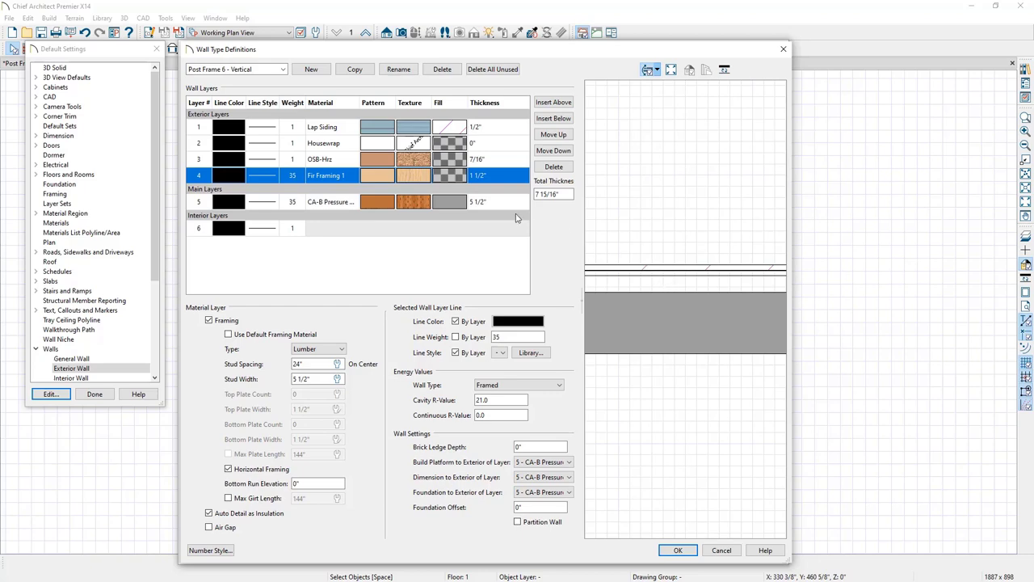
Delete the OSB-Hrz and Housewrap layers from the exterior side of the wall type
{"action": "left_click", "coordinate": [333, 160]}
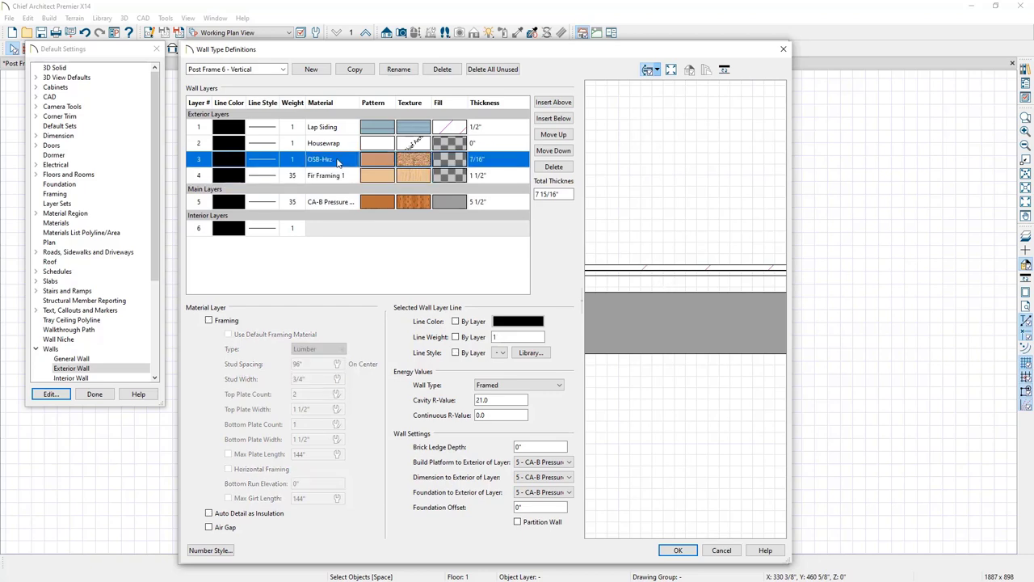
{"action": "left_click", "coordinate": [553, 166]}
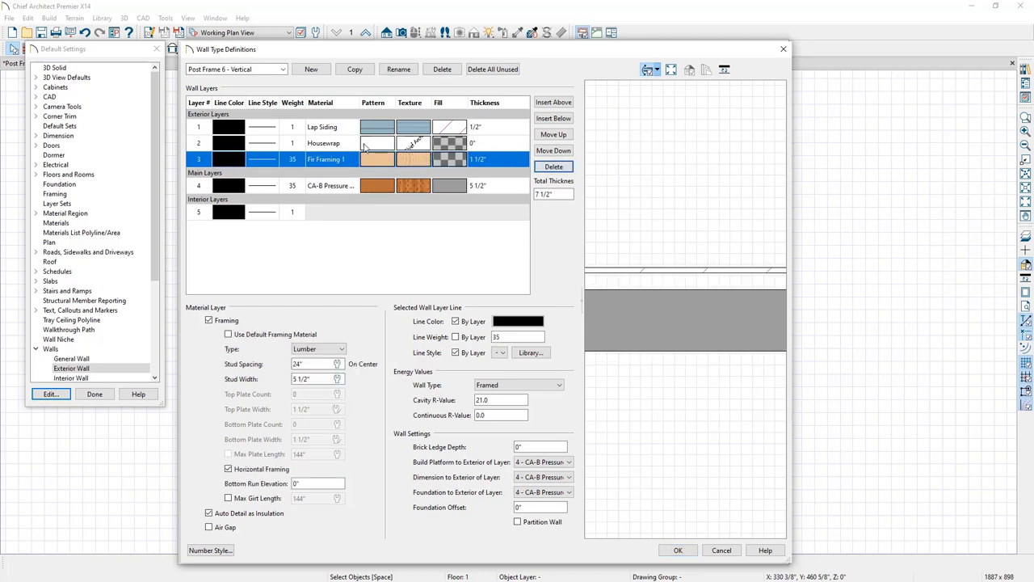
{"action": "left_click", "coordinate": [346, 143]}
{"action": "left_click", "coordinate": [553, 166]}
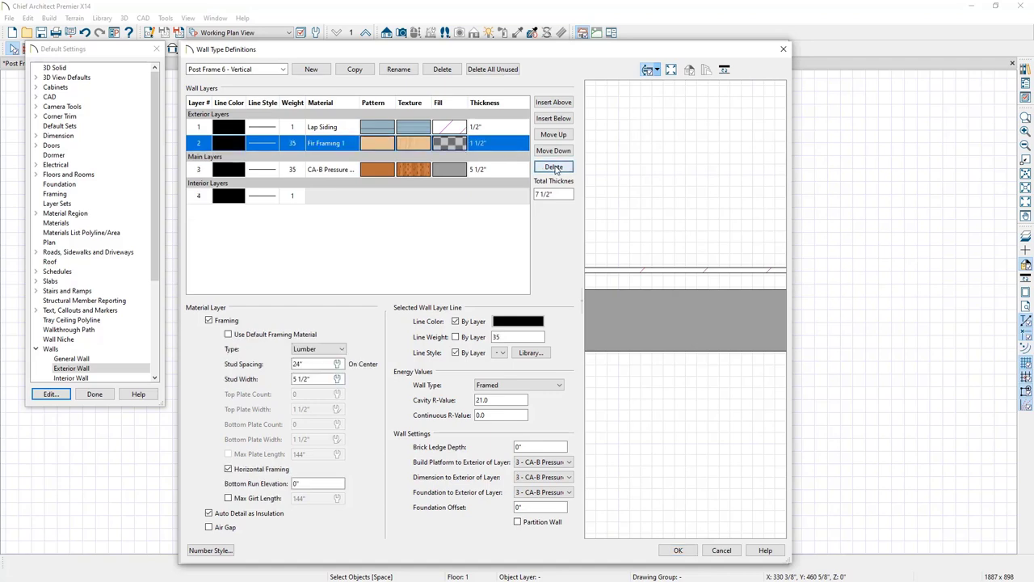
Choose a new material for the wall type's Lap Siding layer and expand the James Hardie West manufacturer catalog
{"action": "left_click", "coordinate": [347, 130]}
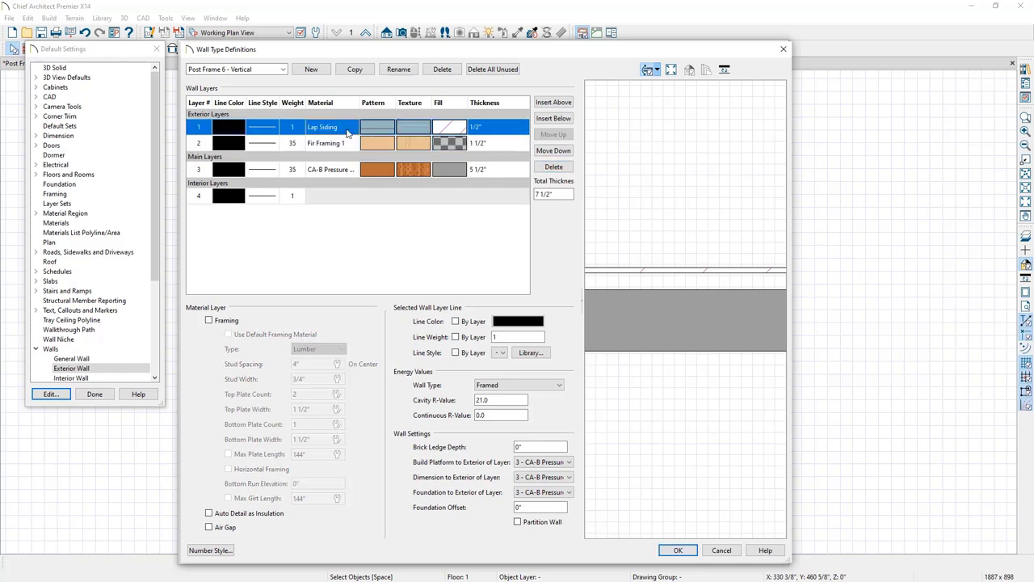
{"action": "double_click", "coordinate": [348, 133]}
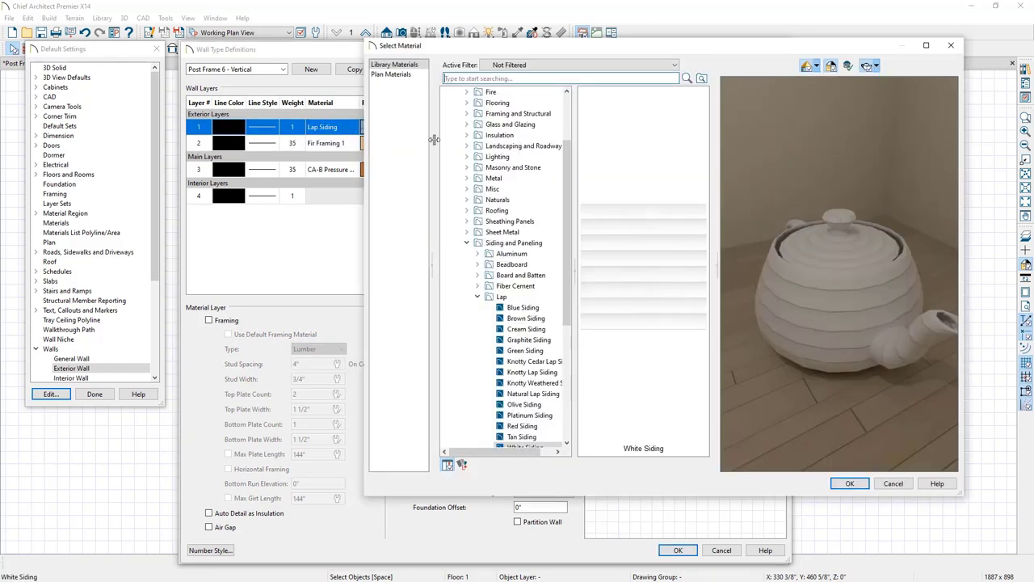
{"action": "scroll", "coordinate": [570, 257], "scroll_direction": "down", "scroll_amount": 3}
{"action": "scroll", "coordinate": [576, 257], "scroll_direction": "down", "scroll_amount": 2}
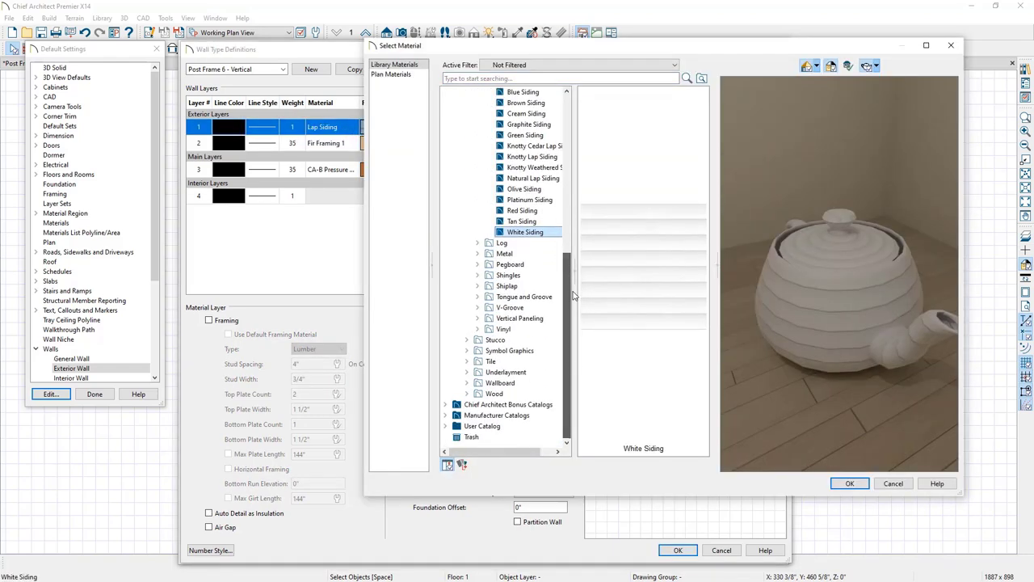
{"action": "left_click", "coordinate": [445, 415]}
{"action": "scroll", "coordinate": [455, 408], "scroll_direction": "down", "scroll_amount": 6}
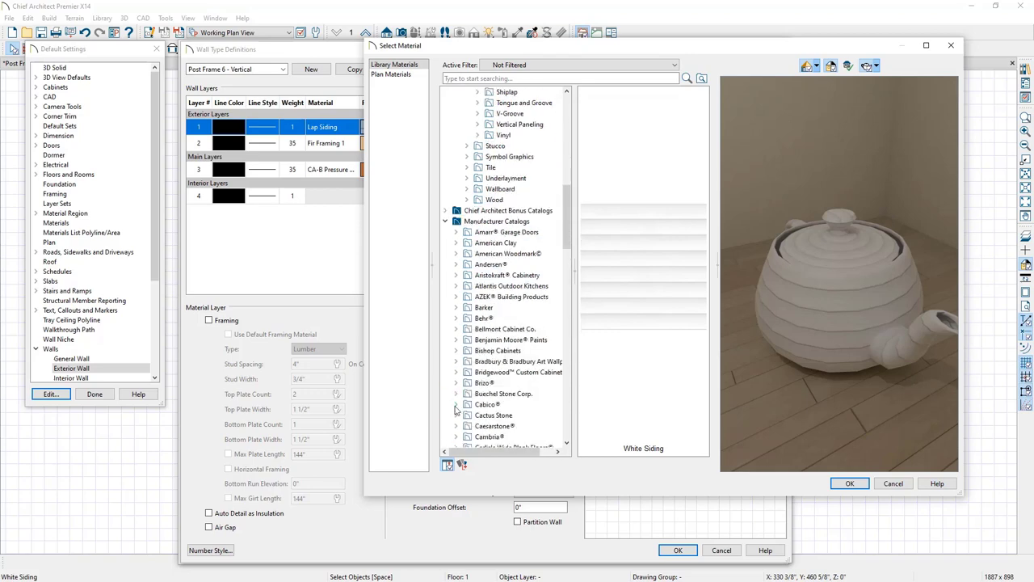
{"action": "scroll", "coordinate": [455, 410], "scroll_direction": "down", "scroll_amount": 10}
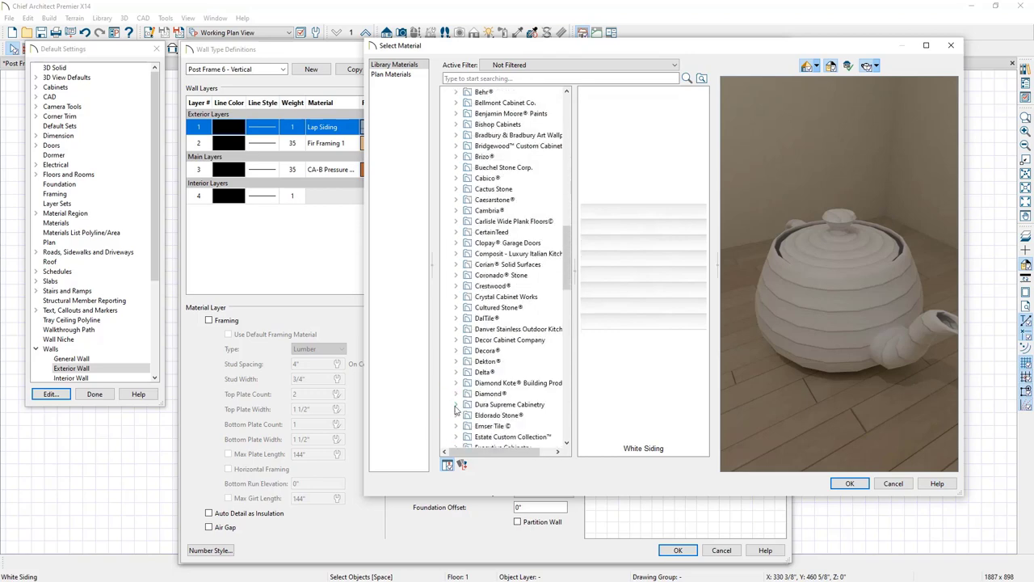
{"action": "scroll", "coordinate": [455, 410], "scroll_direction": "down", "scroll_amount": 5}
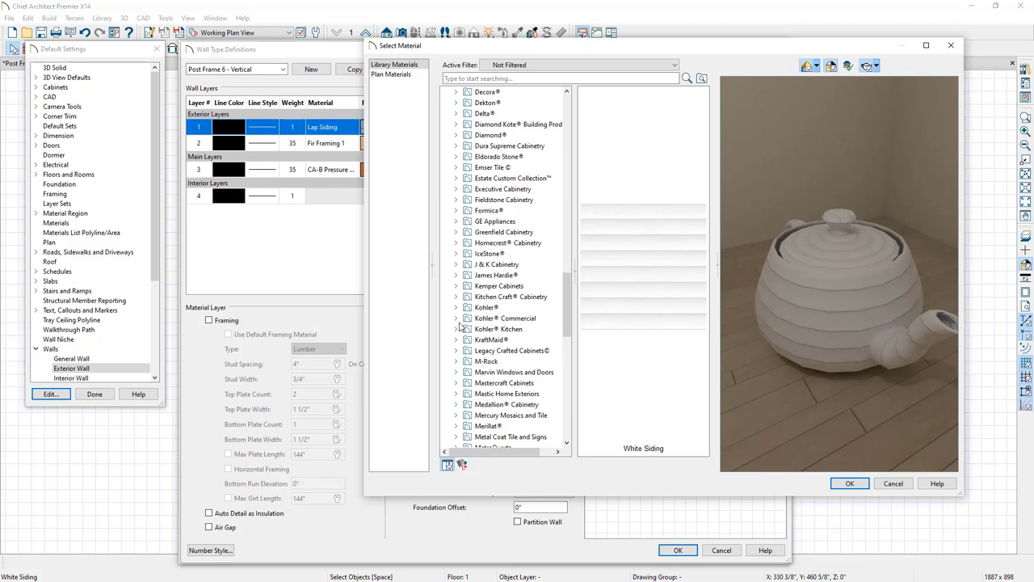
{"action": "left_click", "coordinate": [455, 276]}
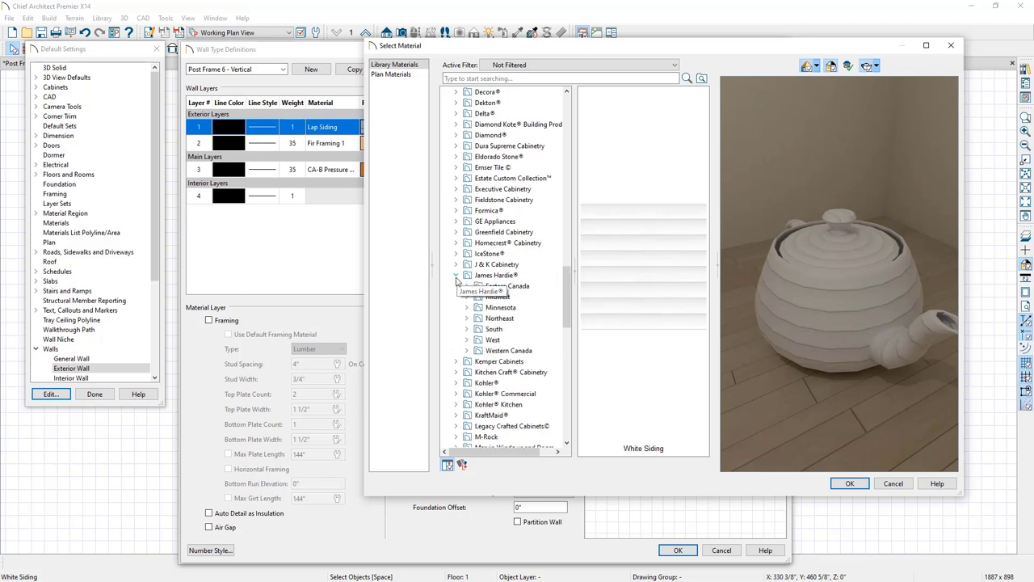
{"action": "left_click", "coordinate": [467, 340]}
{"action": "scroll", "coordinate": [467, 343], "scroll_direction": "down", "scroll_amount": 2}
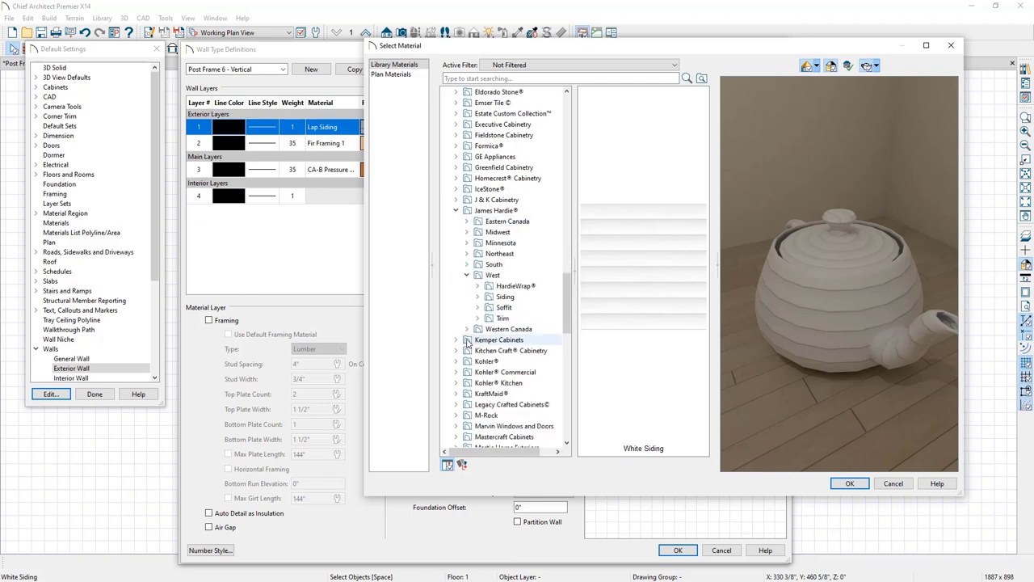
Assign Traditional Red from the HardiePlank vertical siding's Select Cedarmill folder to the outermost wall layer
{"action": "left_click", "coordinate": [478, 296]}
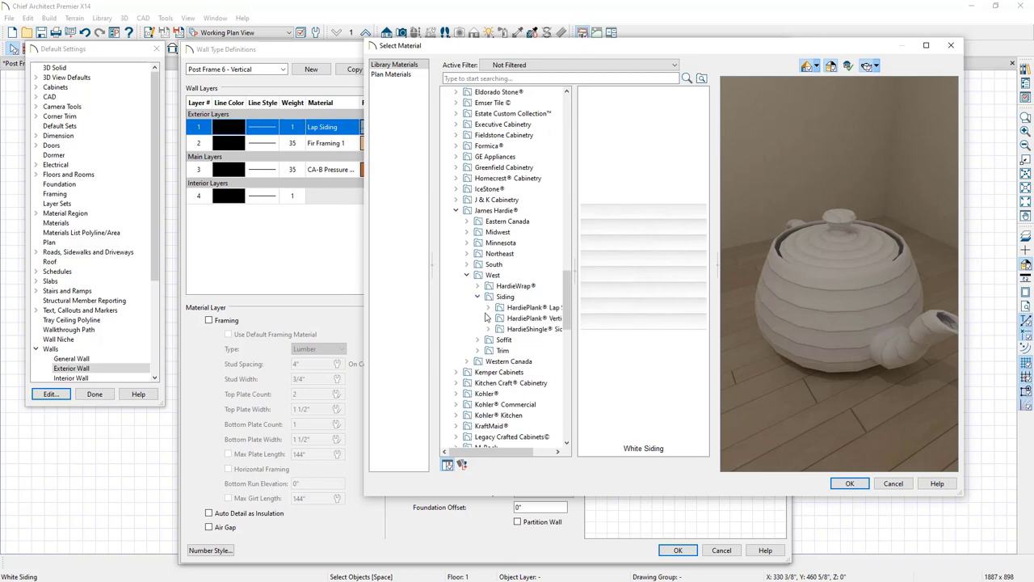
{"action": "left_click", "coordinate": [488, 319]}
{"action": "left_click", "coordinate": [499, 329]}
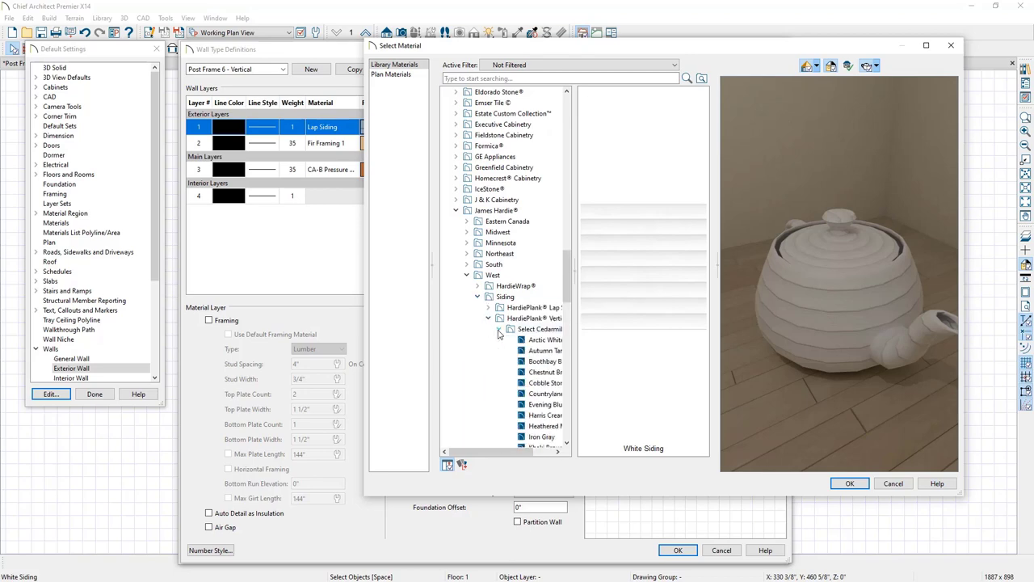
{"action": "scroll", "coordinate": [510, 355], "scroll_direction": "down", "scroll_amount": 4}
{"action": "left_click", "coordinate": [545, 404]}
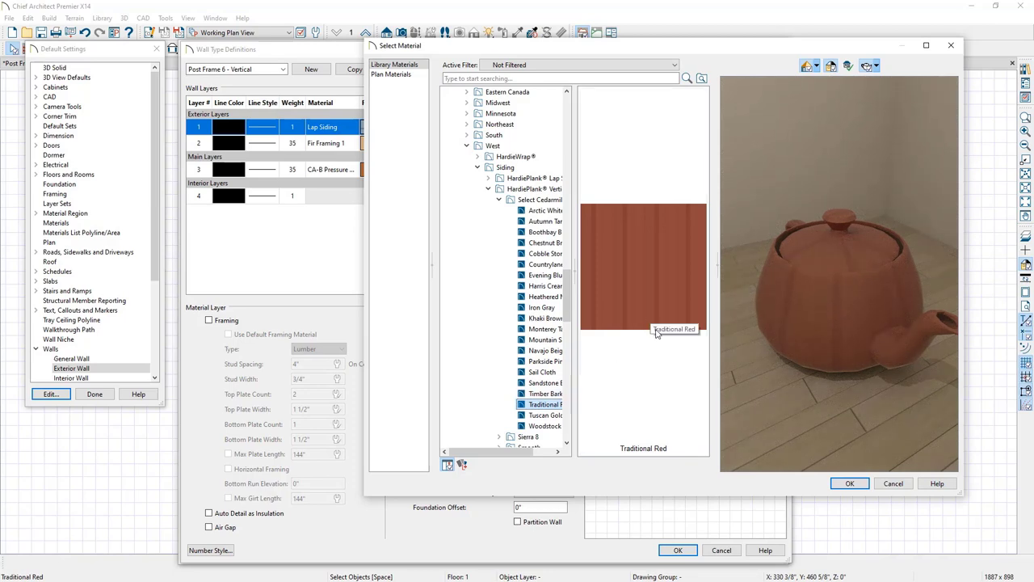
{"action": "left_click", "coordinate": [850, 483]}
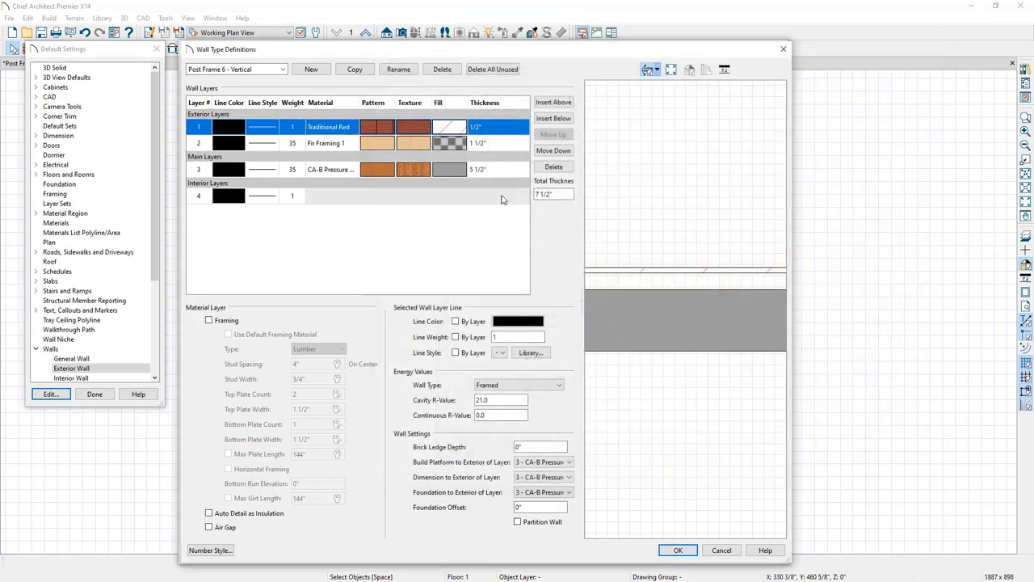
Set the Traditional Red siding layer's thickness to 3/8" and accept the wall type definition
{"action": "left_click", "coordinate": [485, 127]}
{"action": "type", "text": "3/"}
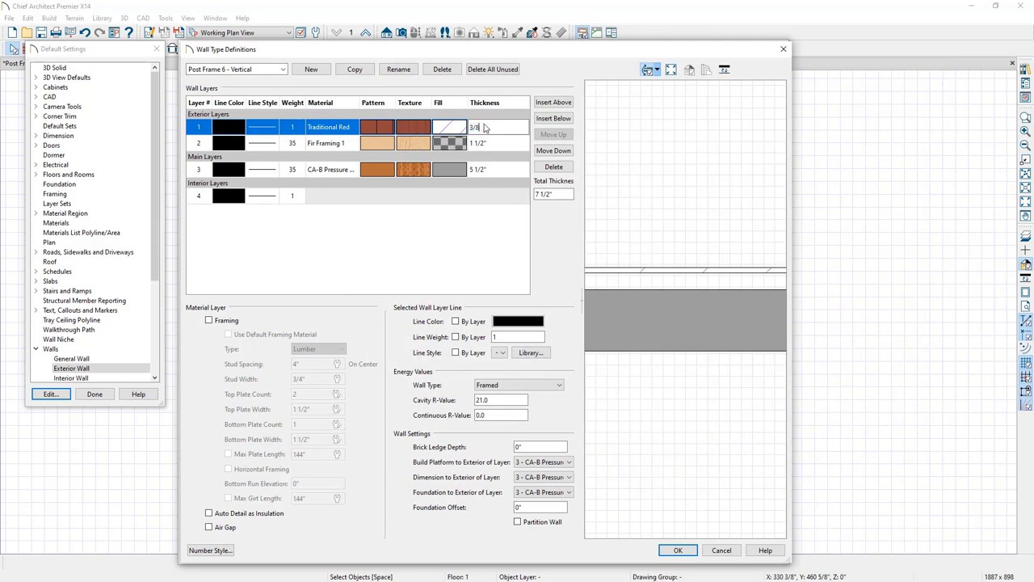
{"action": "type", "text": "8"}
{"action": "left_click", "coordinate": [675, 552]}
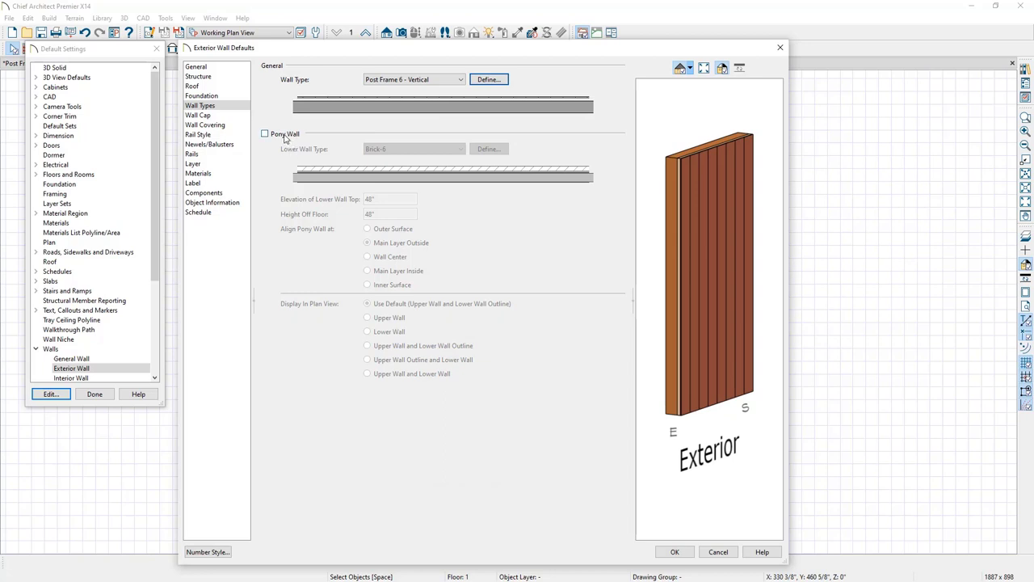
Try the Pony Wall option, turn it back off, and accept the exterior wall defaults
{"action": "left_click", "coordinate": [285, 134]}
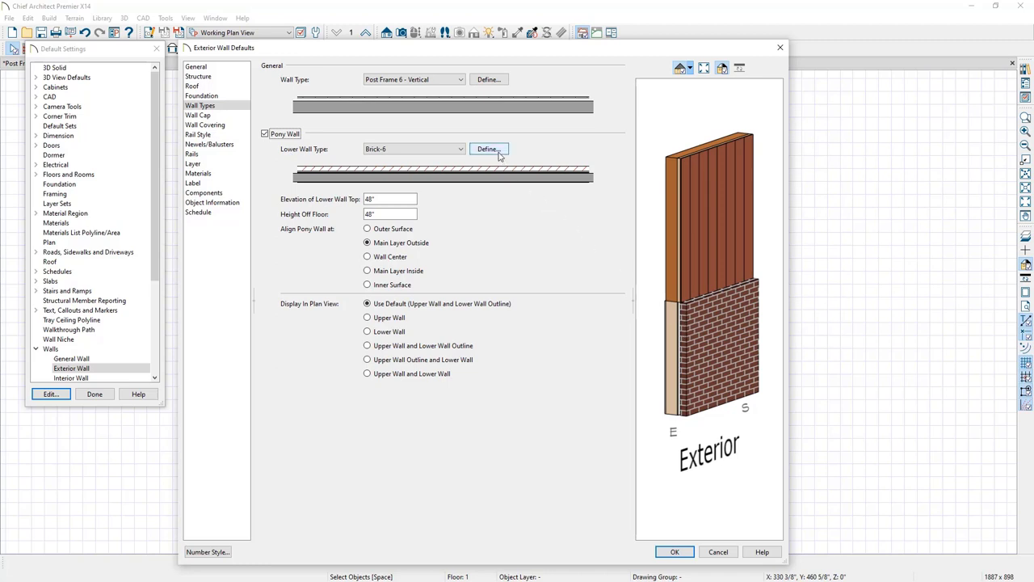
{"action": "left_click", "coordinate": [291, 134]}
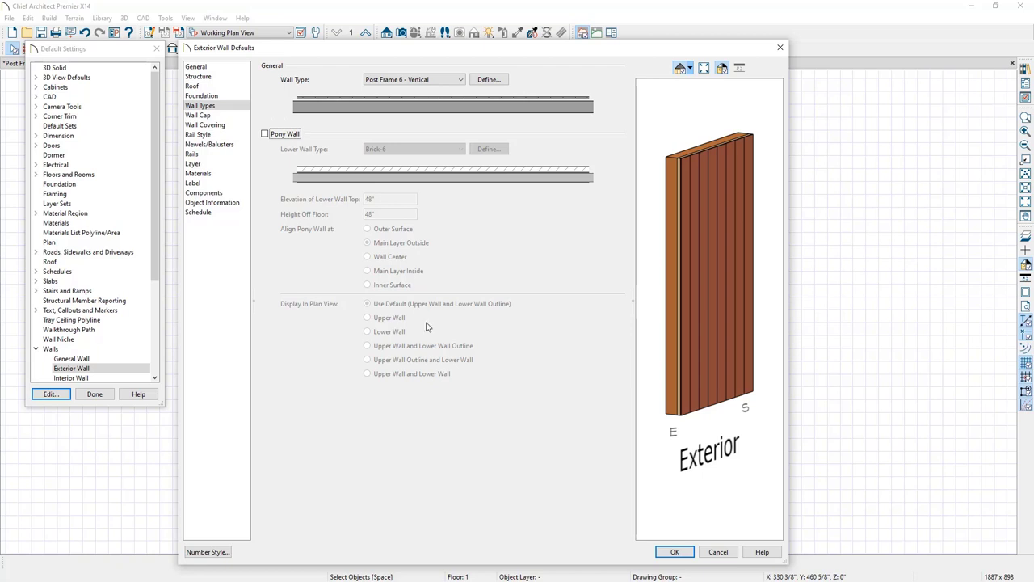
{"action": "left_click", "coordinate": [677, 552]}
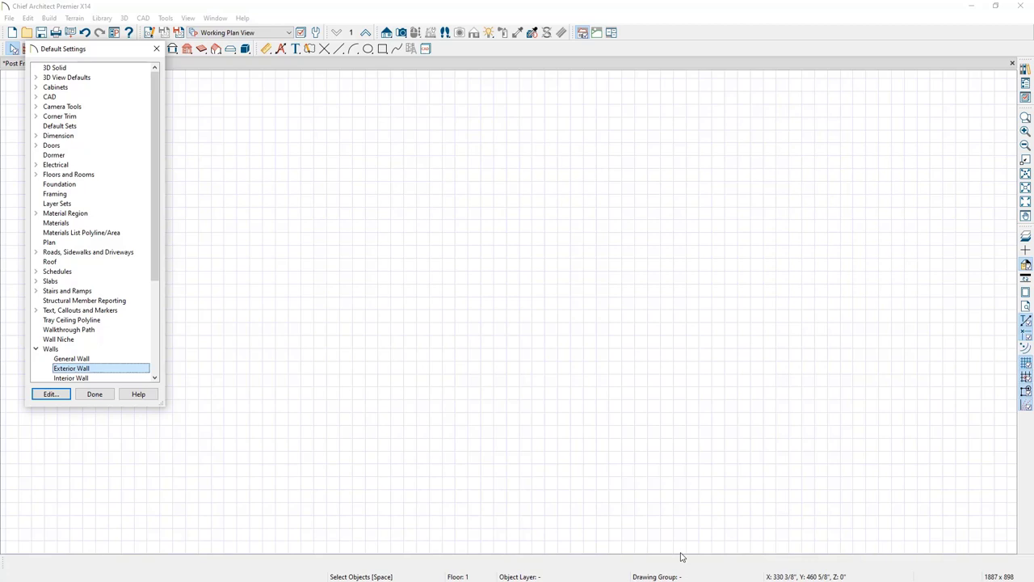
Set the Perspective Framing Overview default rendering technique to Vector View and close the default settings
{"action": "left_click", "coordinate": [36, 107]}
{"action": "double_click", "coordinate": [108, 155]}
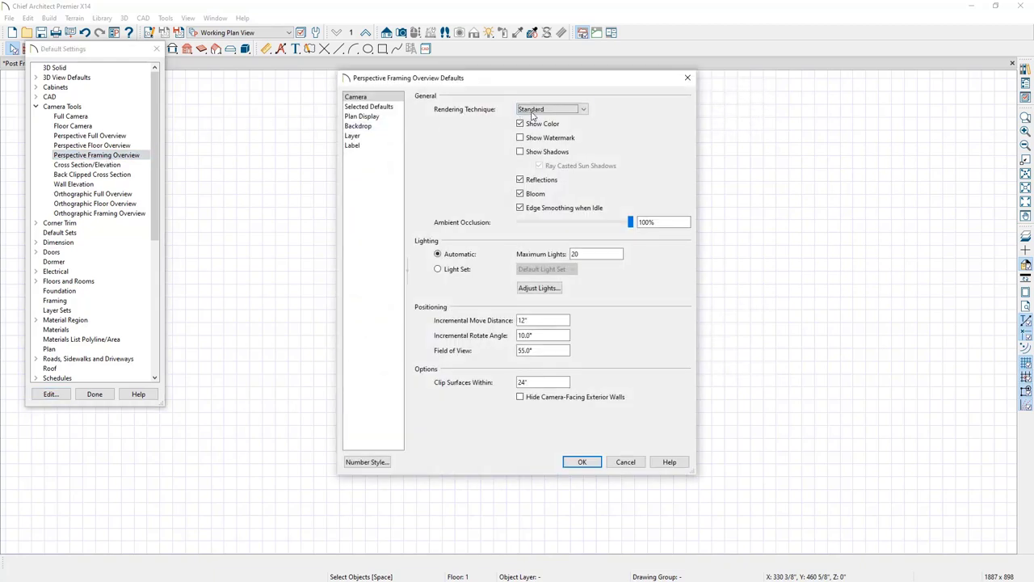
{"action": "left_click", "coordinate": [531, 110]}
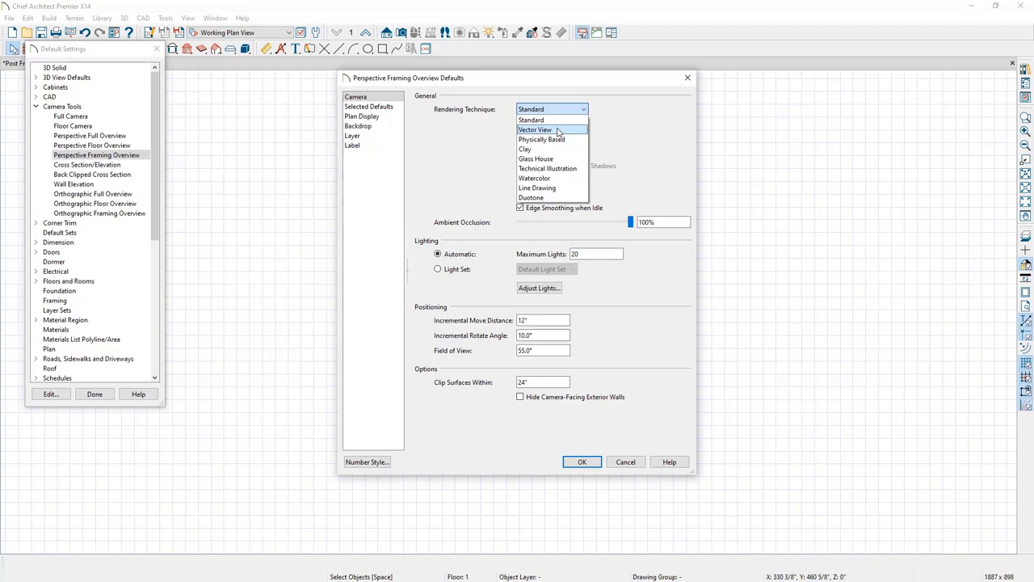
{"action": "left_click", "coordinate": [558, 130]}
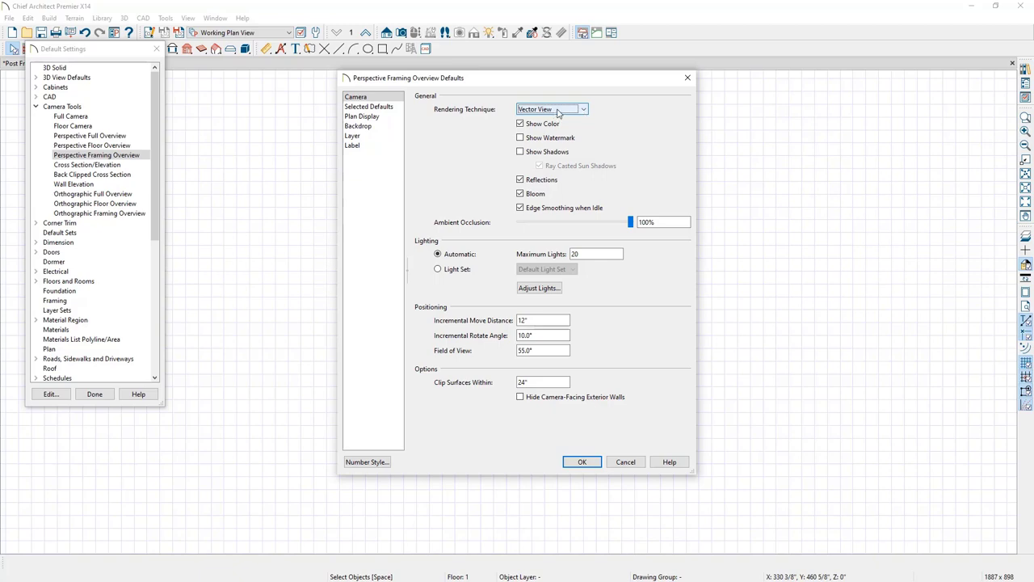
{"action": "left_click", "coordinate": [582, 462]}
{"action": "left_click", "coordinate": [94, 394]}
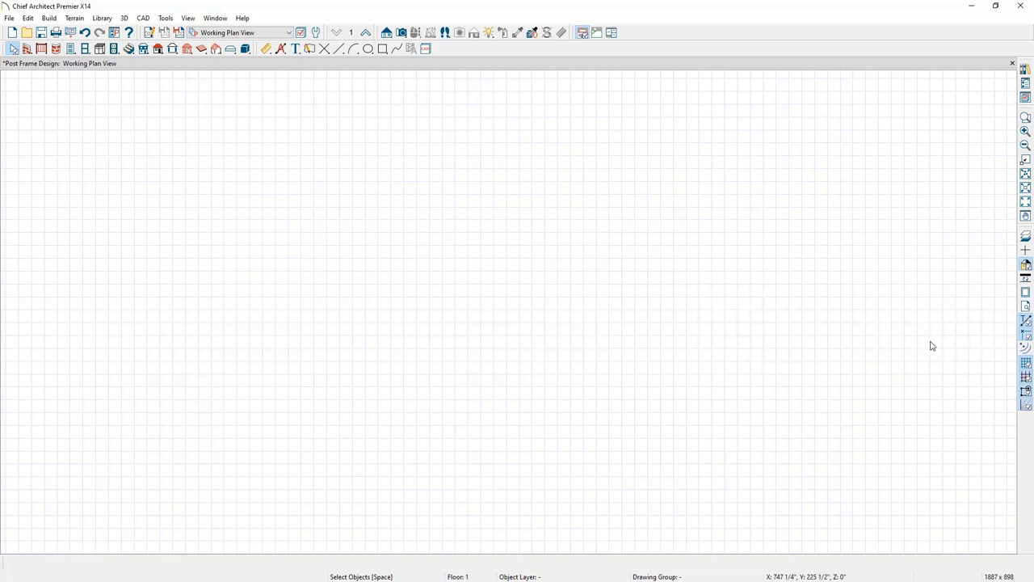
Hide the reference grid and draw a closed rectangle of exterior walls about 22'-10" wide by 24'-10" deep
{"action": "left_click", "coordinate": [1026, 365]}
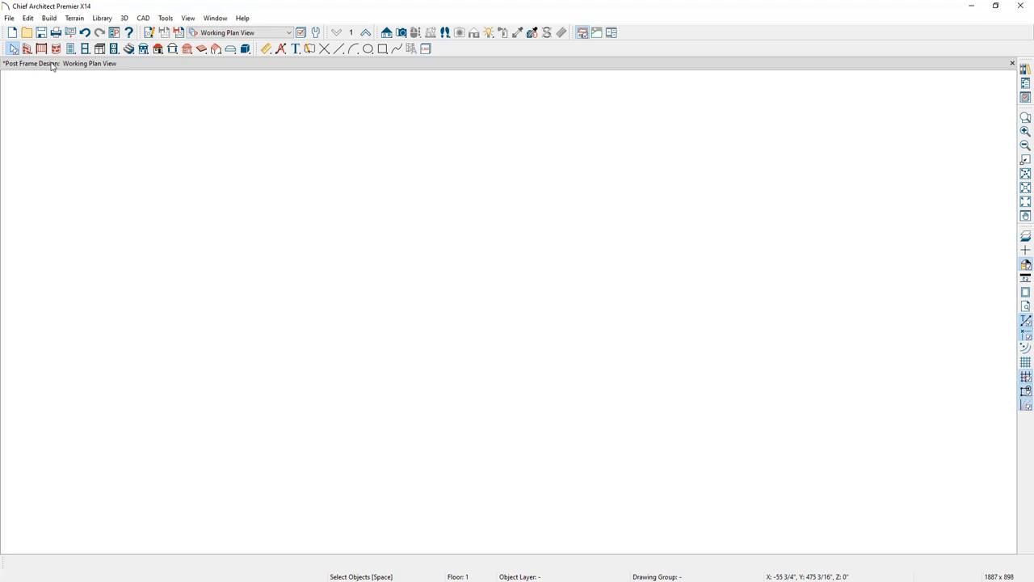
{"action": "left_click", "coordinate": [27, 49]}
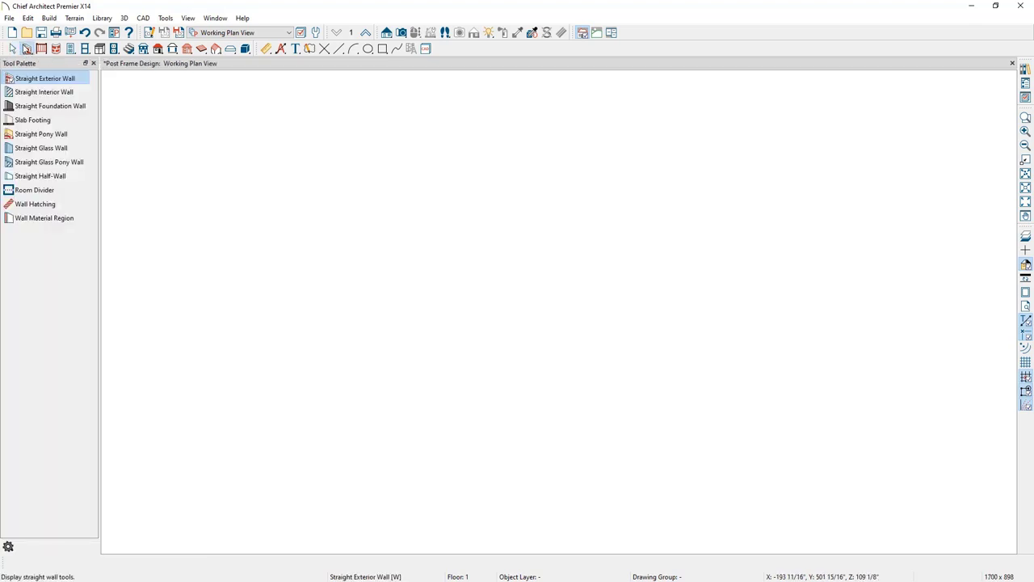
{"action": "left_click_drag", "start_coordinate": [379, 337], "coordinate": [372, 437]}
{"action": "mouse_move", "coordinate": [373, 299]}
{"action": "left_mouse_down"}
{"action": "mouse_move", "coordinate": [363, 157]}
{"action": "mouse_move", "coordinate": [635, 148]}
{"action": "mouse_move", "coordinate": [632, 444]}
{"action": "mouse_move", "coordinate": [355, 450]}
{"action": "mouse_move", "coordinate": [371, 451]}
{"action": "left_mouse_up"}
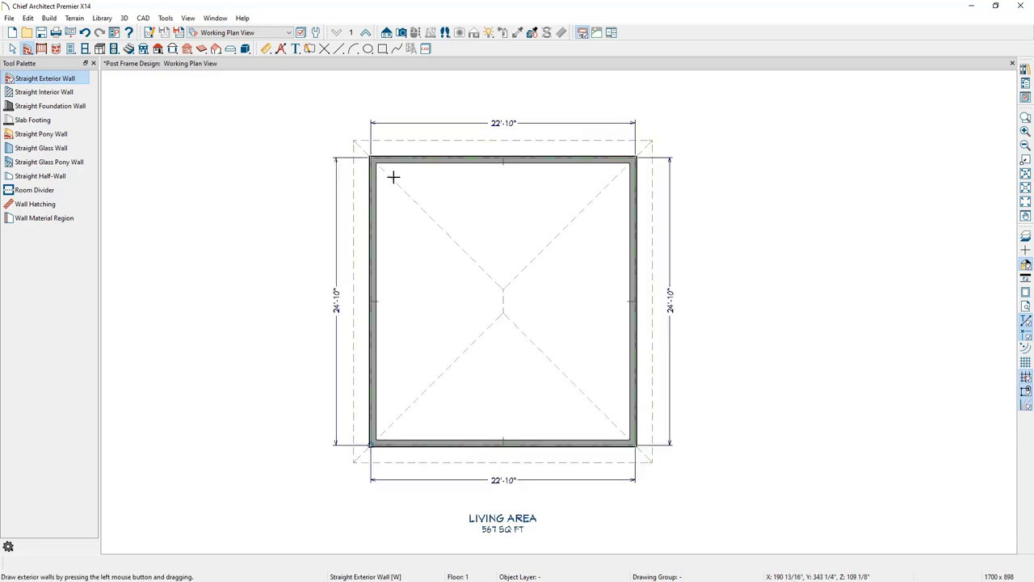
{"action": "key", "text": "space"}
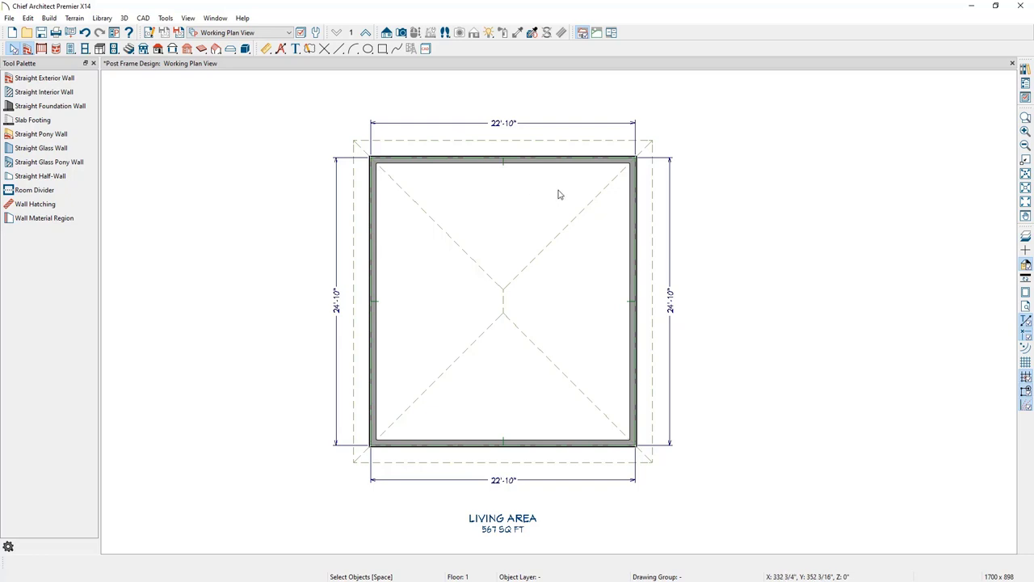
Move the building's right wall by setting the overall width dimension to 32'
{"action": "left_click", "coordinate": [633, 201]}
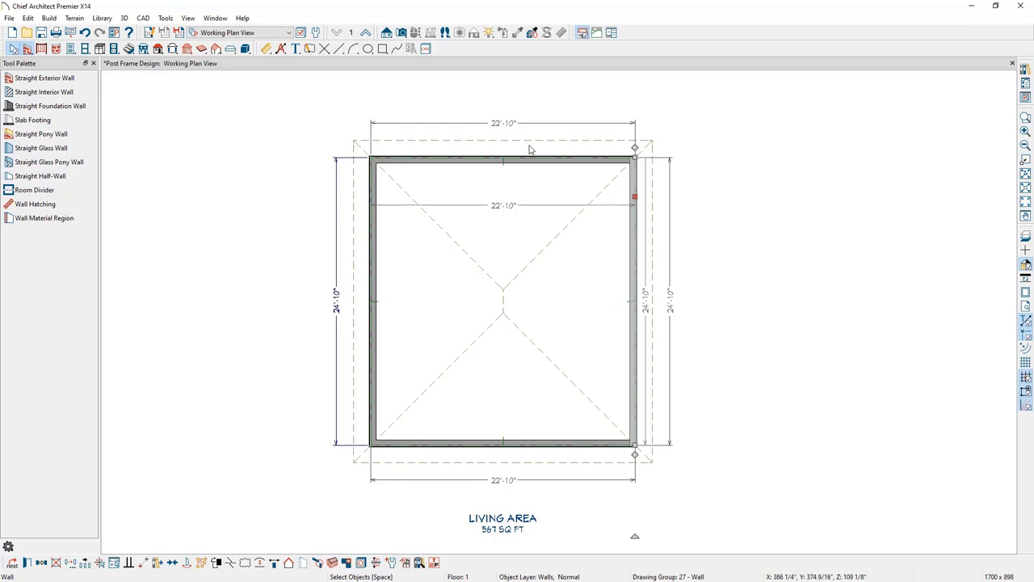
{"action": "left_click", "coordinate": [510, 128]}
{"action": "type", "text": "32"}
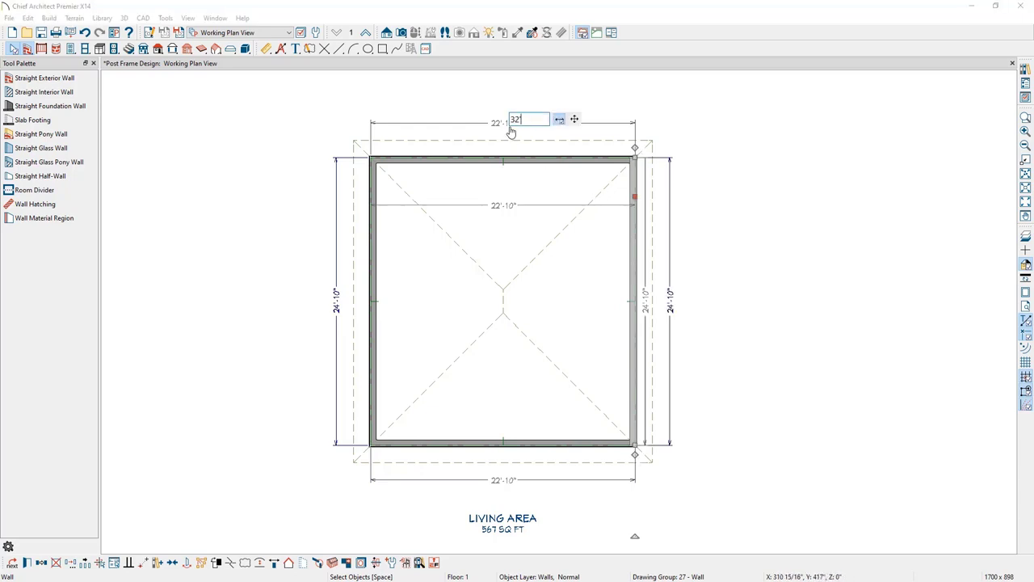
{"action": "key", "text": "Return"}
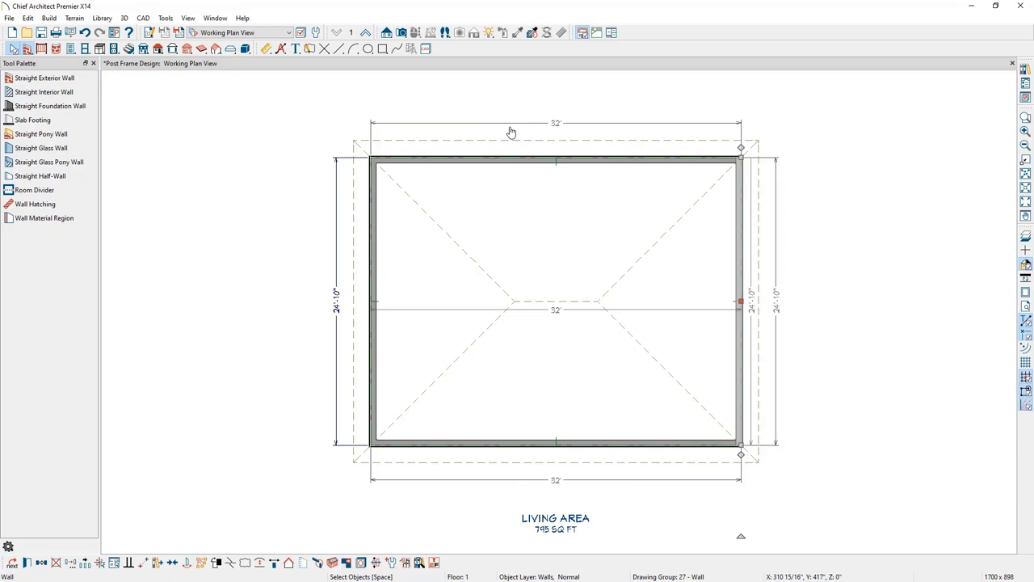
{"action": "left_click", "coordinate": [863, 170]}
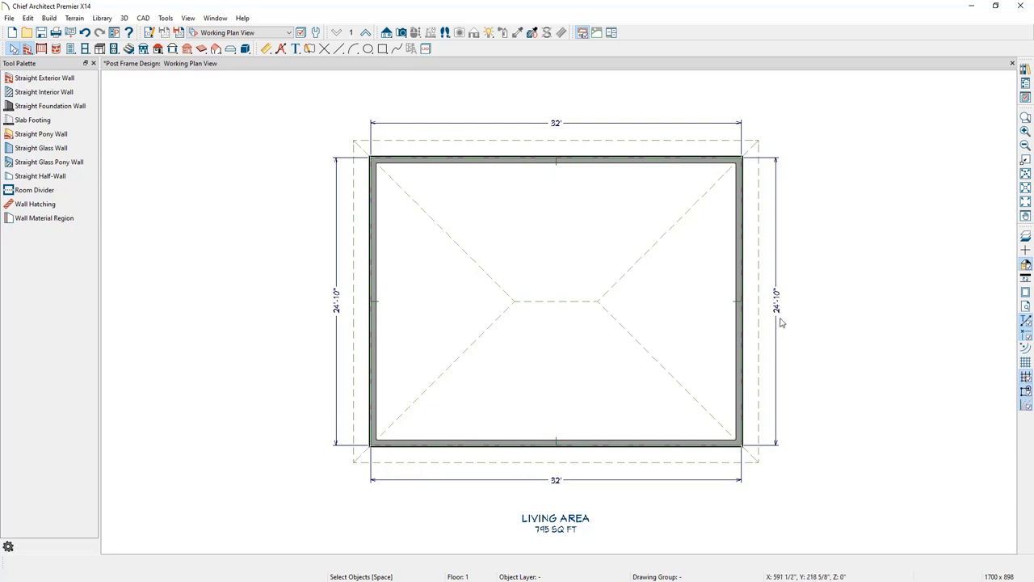
Move the building's bottom wall by setting the overall depth dimension to 48'
{"action": "left_click", "coordinate": [660, 444]}
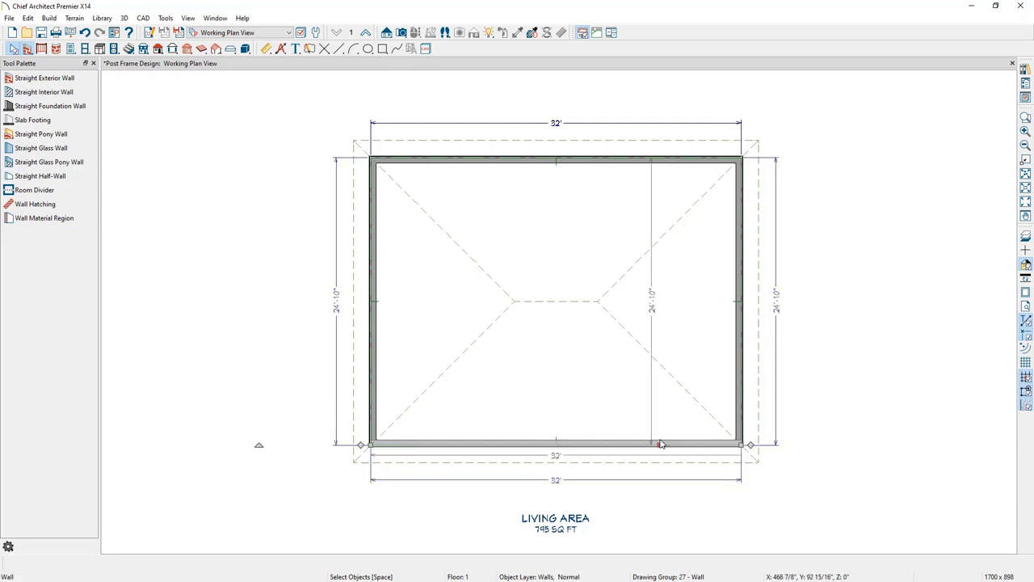
{"action": "left_click", "coordinate": [777, 304]}
{"action": "type", "text": "48"}
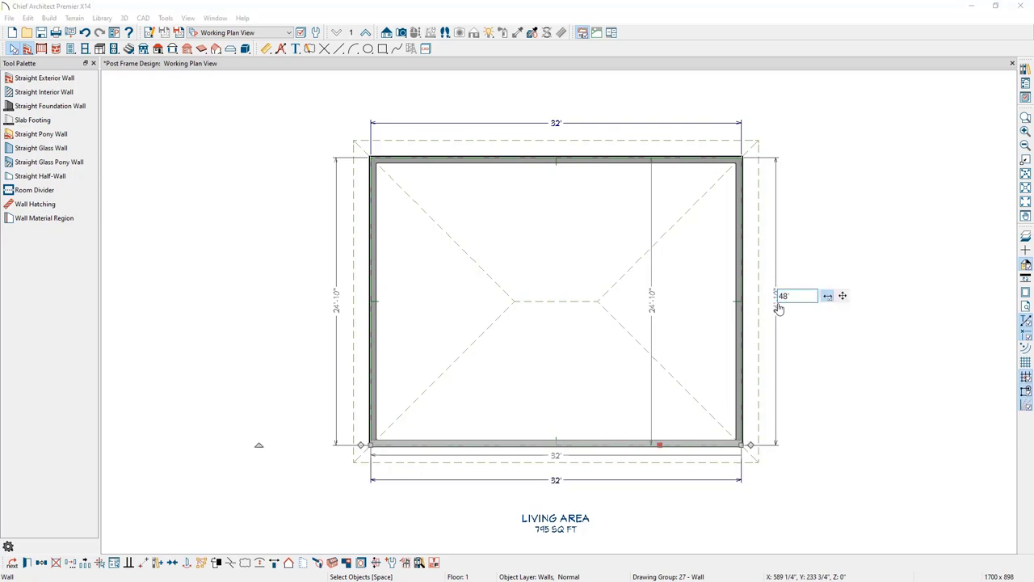
{"action": "key", "text": "Return"}
{"action": "scroll", "coordinate": [778, 307], "scroll_direction": "down", "scroll_amount": 3}
{"action": "middle_click_drag", "start_coordinate": [844, 358], "coordinate": [792, 272]}
{"action": "left_click", "coordinate": [789, 284]}
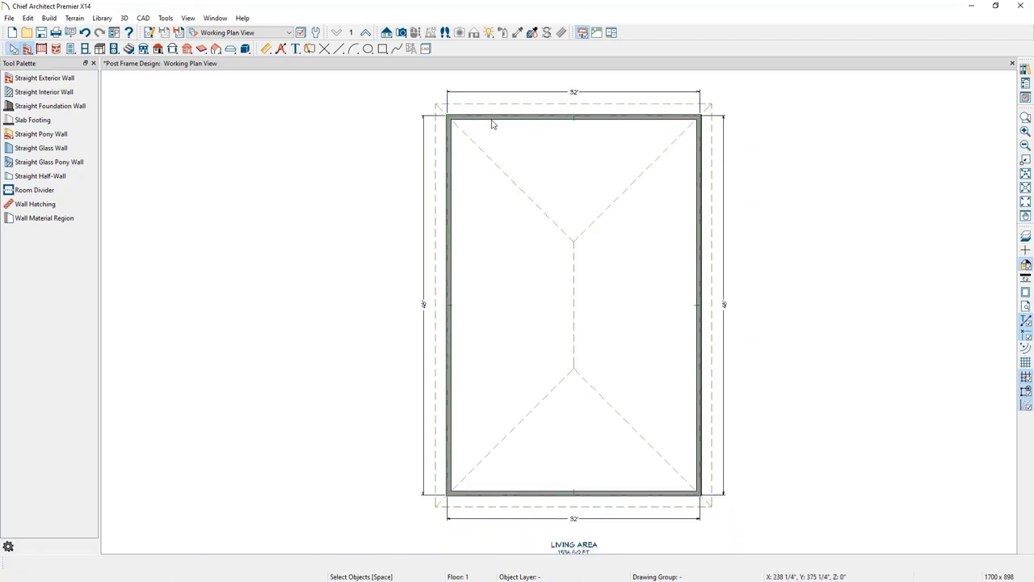
Create a perspective floor overview of the building and orbit it to inspect the walls
{"action": "left_click", "coordinate": [404, 34]}
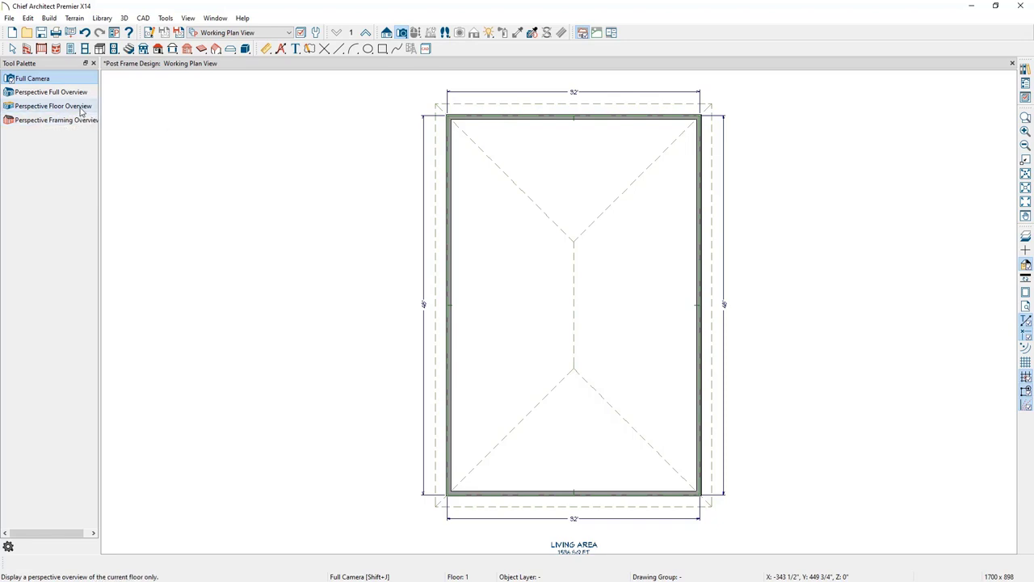
{"action": "left_click", "coordinate": [81, 107]}
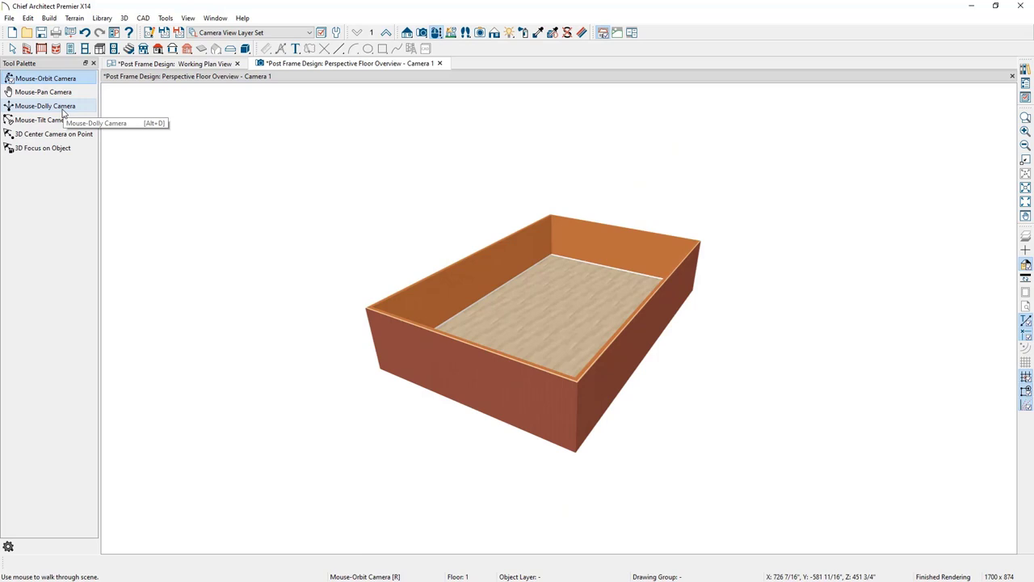
{"action": "left_click_drag", "start_coordinate": [351, 280], "coordinate": [409, 286]}
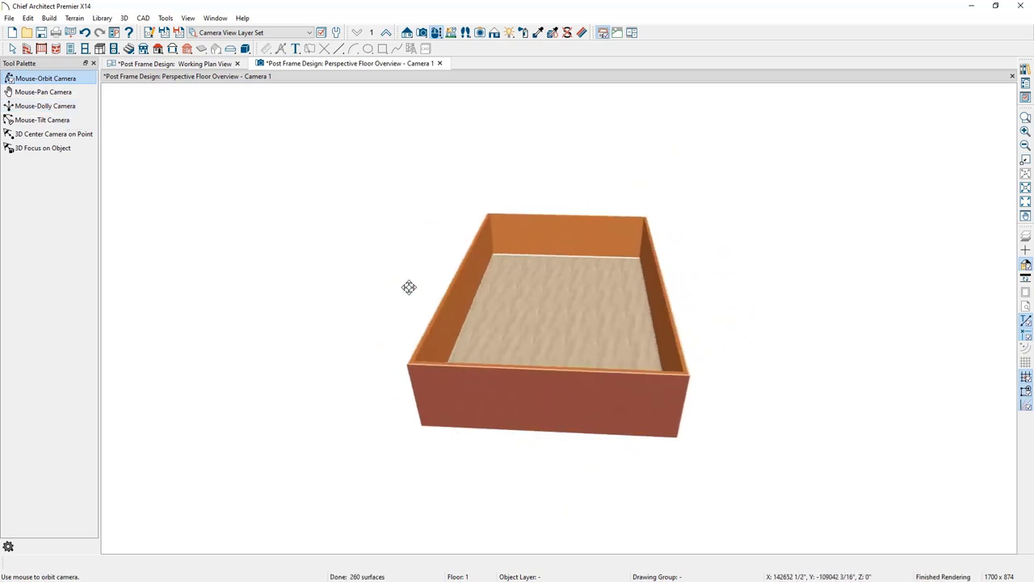
{"action": "scroll", "coordinate": [550, 327], "scroll_direction": "down", "scroll_amount": 3}
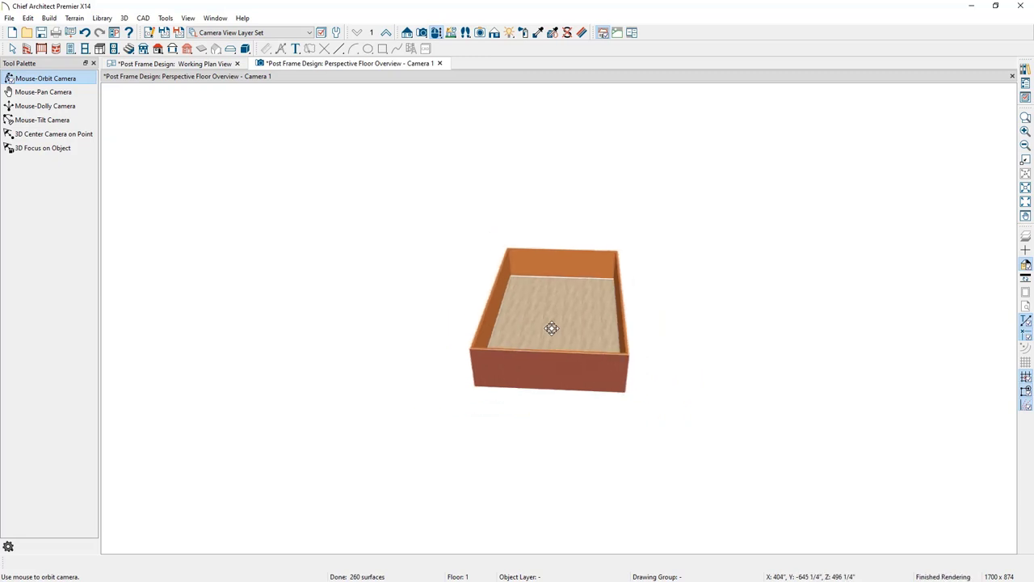
{"action": "scroll", "coordinate": [551, 328], "scroll_direction": "up", "scroll_amount": 3}
{"action": "middle_click_drag", "start_coordinate": [551, 328], "coordinate": [768, 322]}
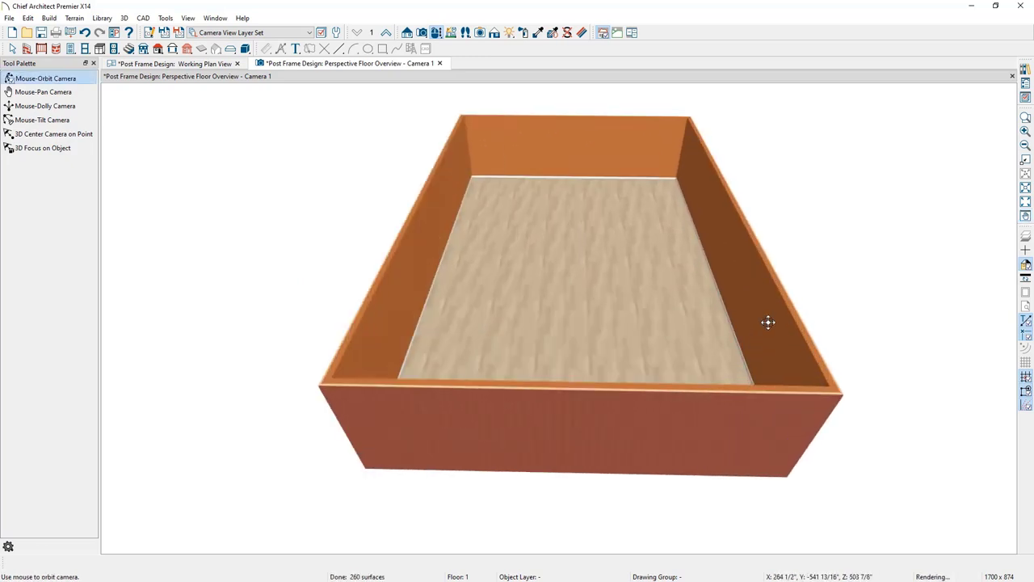
{"action": "scroll", "coordinate": [595, 314], "scroll_direction": "up", "scroll_amount": 2}
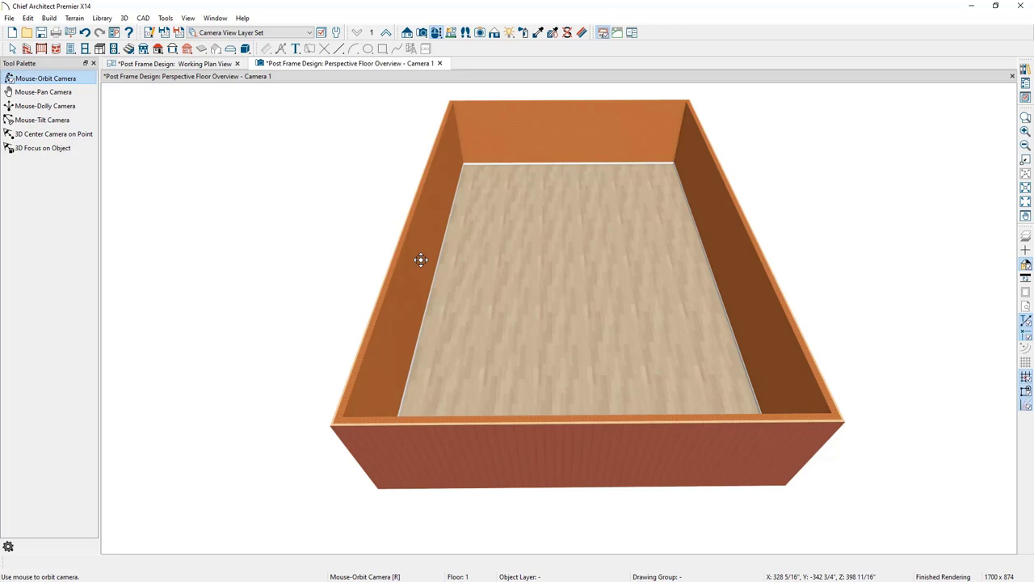
Build the wall framing with automatic rebuilding enabled, and turn on display of the "Framing, Wall" and "Framing, Headers" layers
{"action": "left_click", "coordinate": [46, 18]}
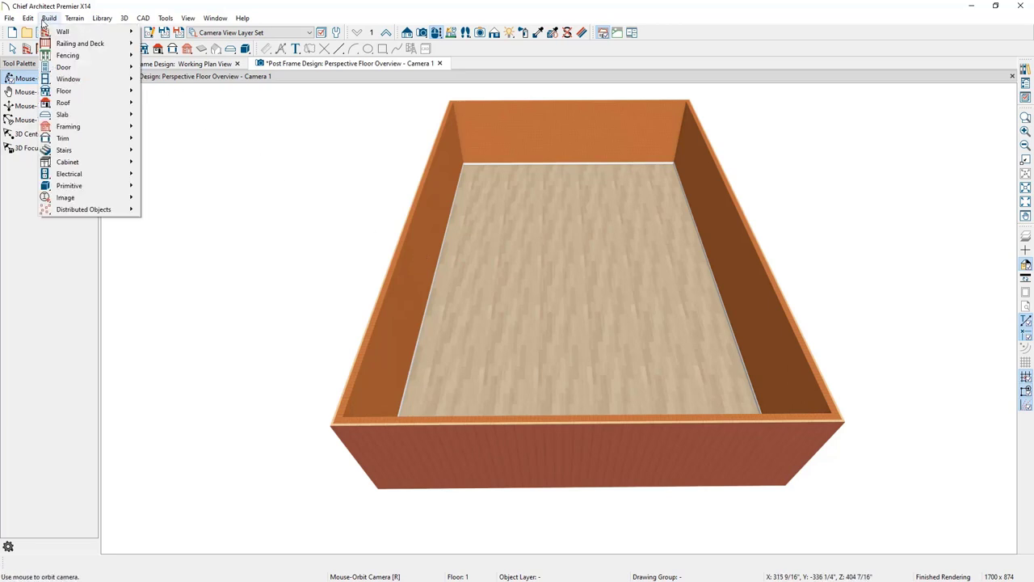
{"action": "mouse_move", "coordinate": [81, 126]}
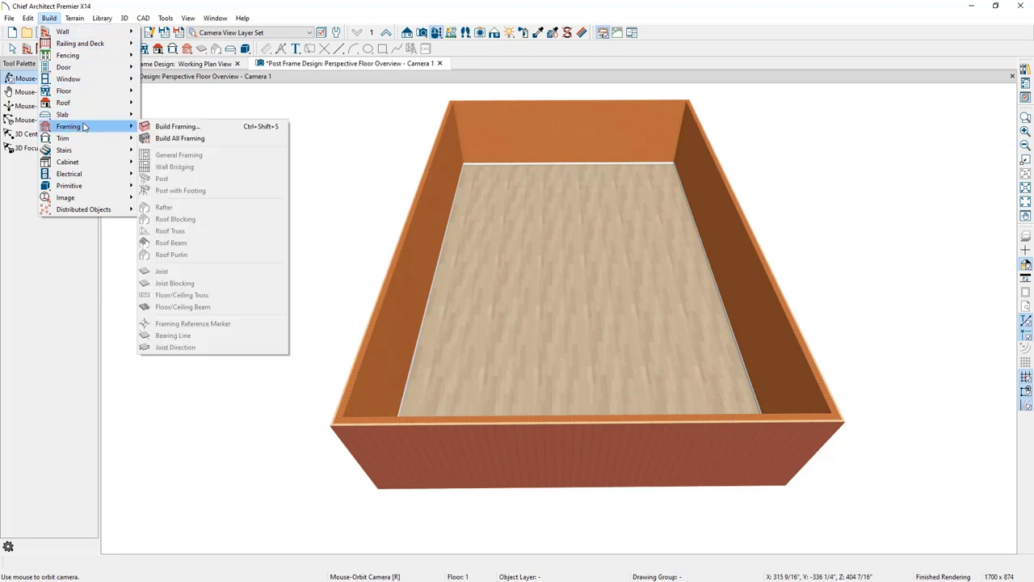
{"action": "left_click", "coordinate": [164, 128]}
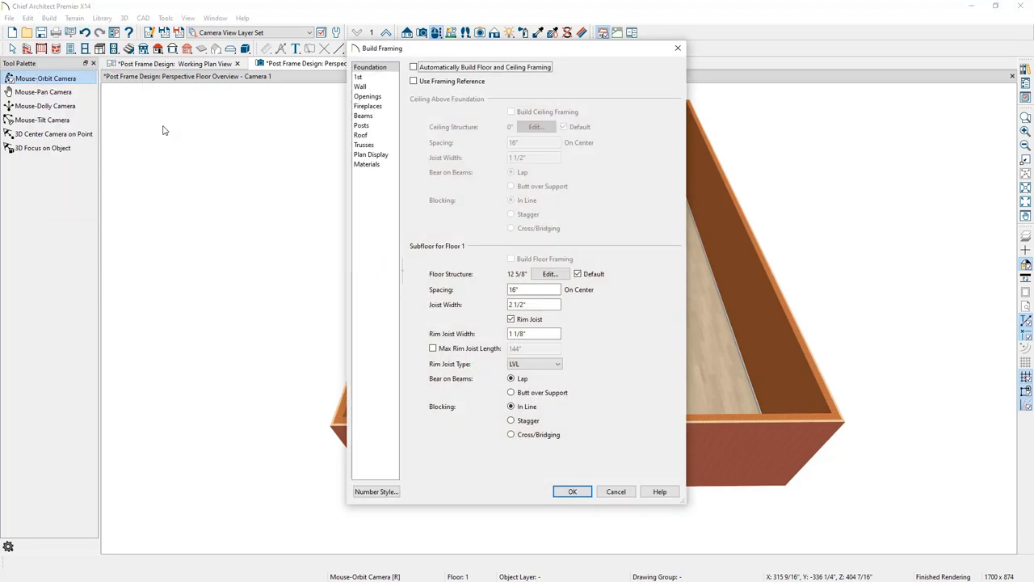
{"action": "left_click", "coordinate": [360, 86]}
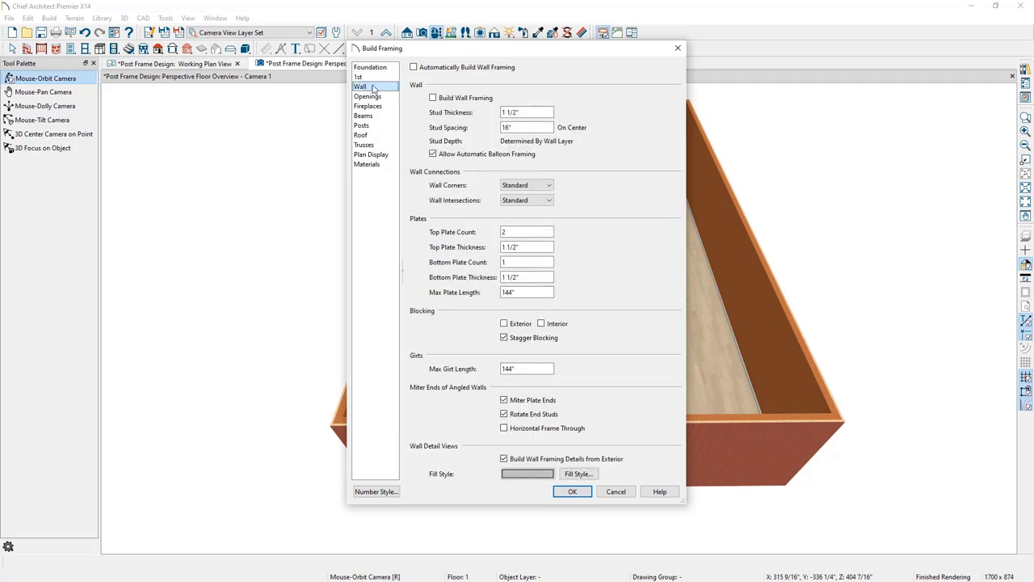
{"action": "left_click", "coordinate": [433, 99]}
{"action": "left_click", "coordinate": [413, 68]}
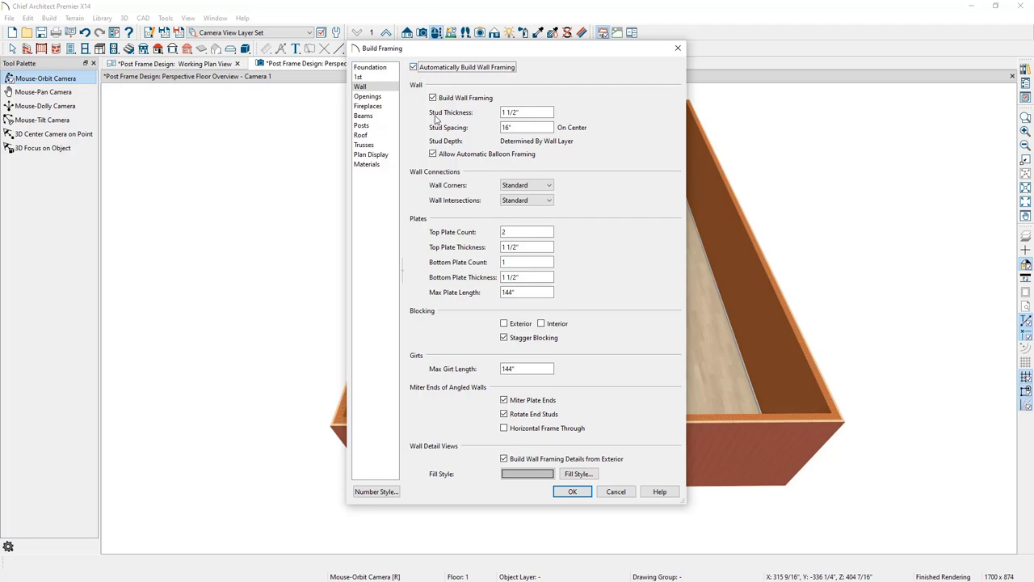
{"action": "left_click", "coordinate": [574, 491]}
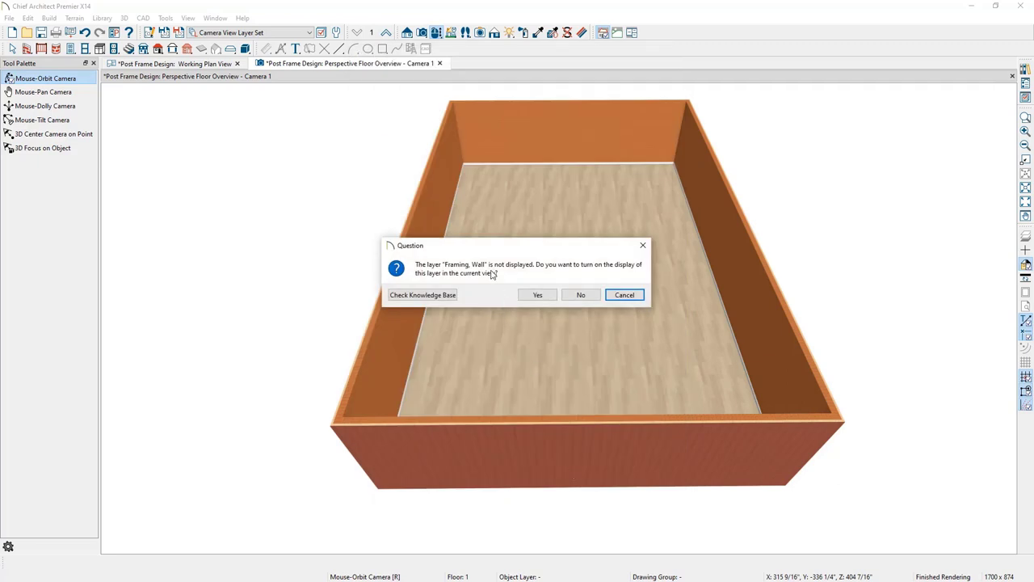
{"action": "left_click", "coordinate": [524, 295]}
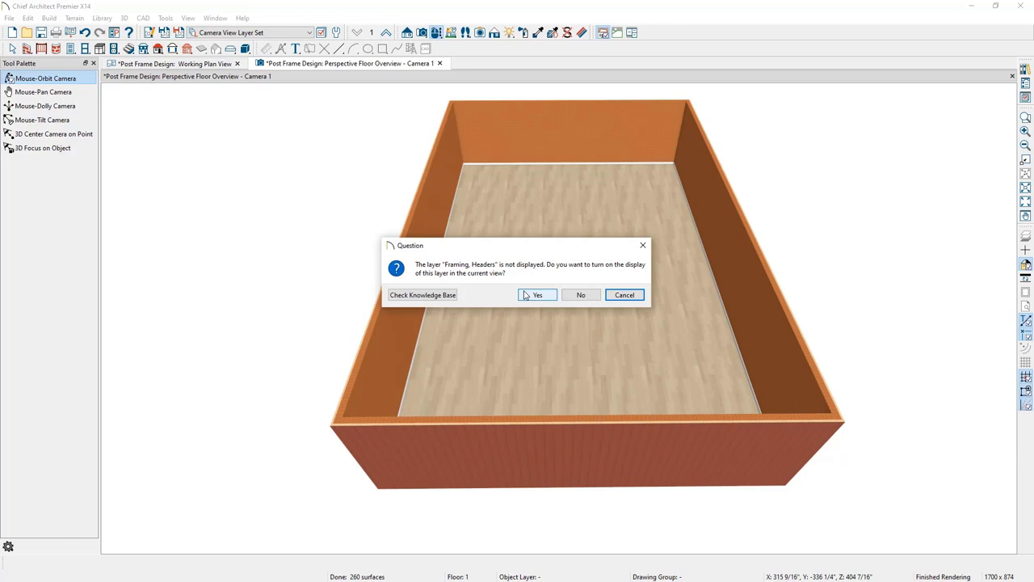
{"action": "left_click", "coordinate": [524, 295]}
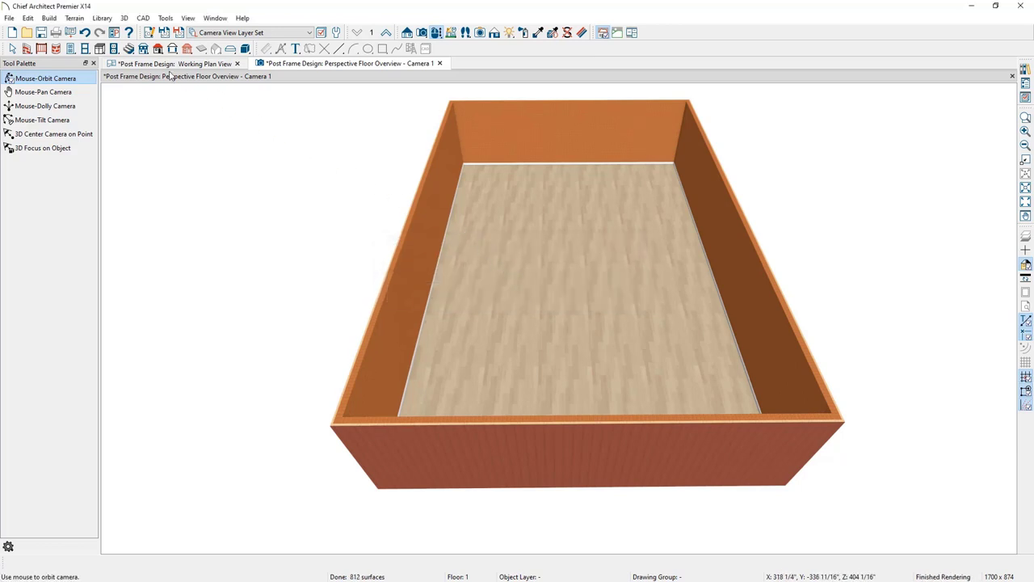
Rebuild the 3D view and inspect the framing along the building's long wall up close
{"action": "left_click", "coordinate": [122, 17]}
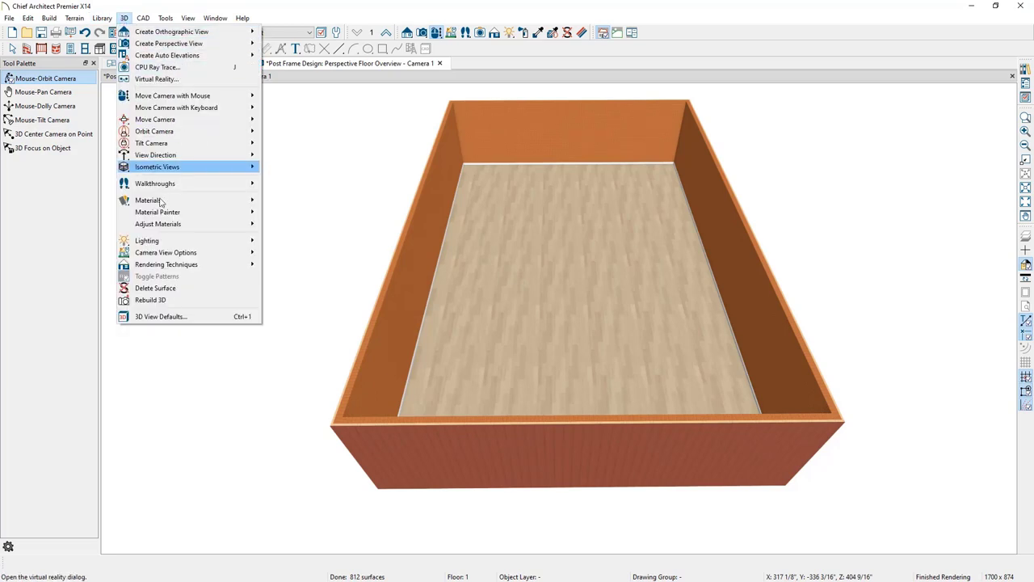
{"action": "left_click", "coordinate": [173, 301]}
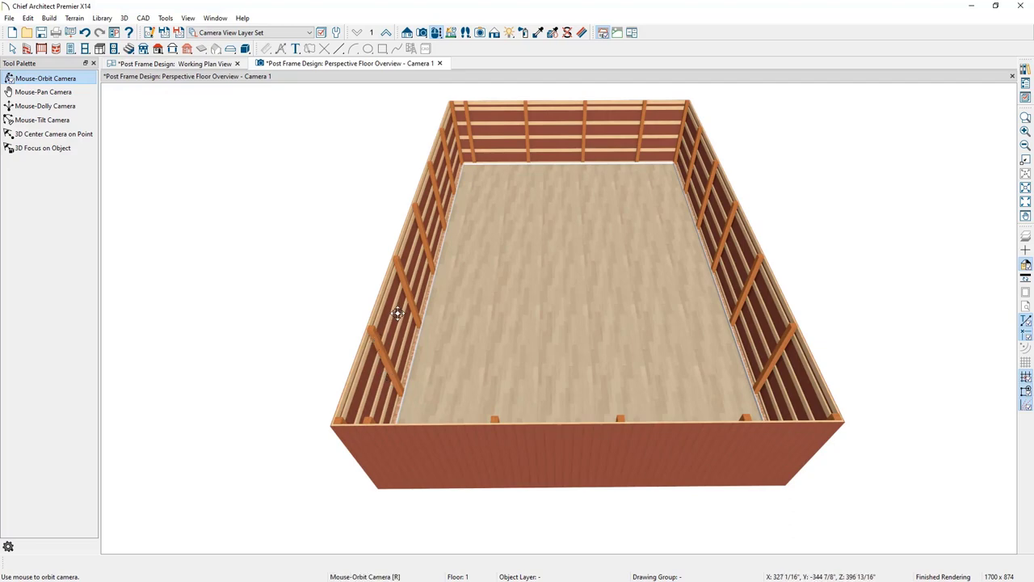
{"action": "scroll", "coordinate": [409, 324], "scroll_direction": "up", "scroll_amount": 4}
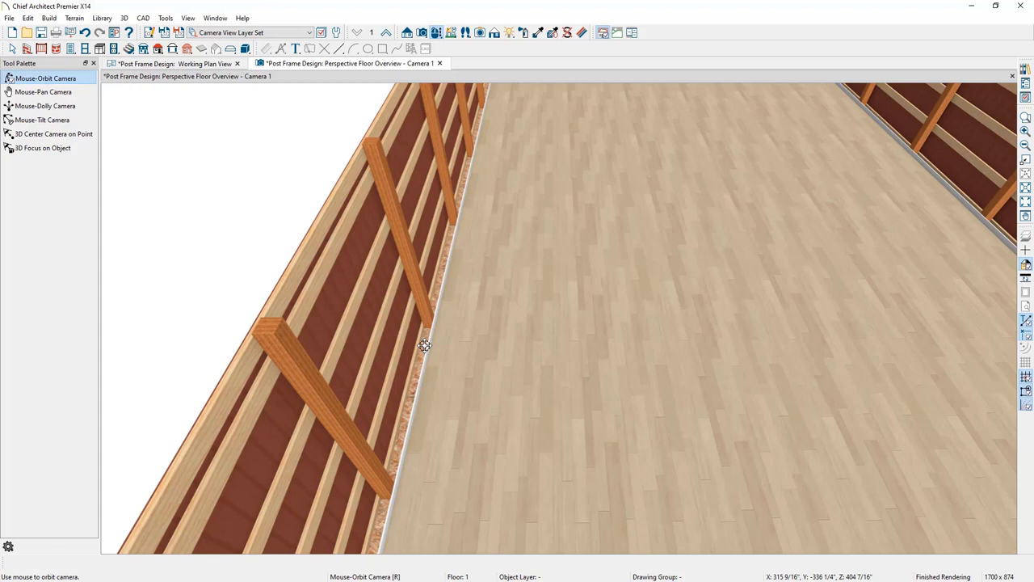
Open the specification of the building's interior room and set its room type to Slab
{"action": "key", "text": "space"}
{"action": "left_click", "coordinate": [698, 333]}
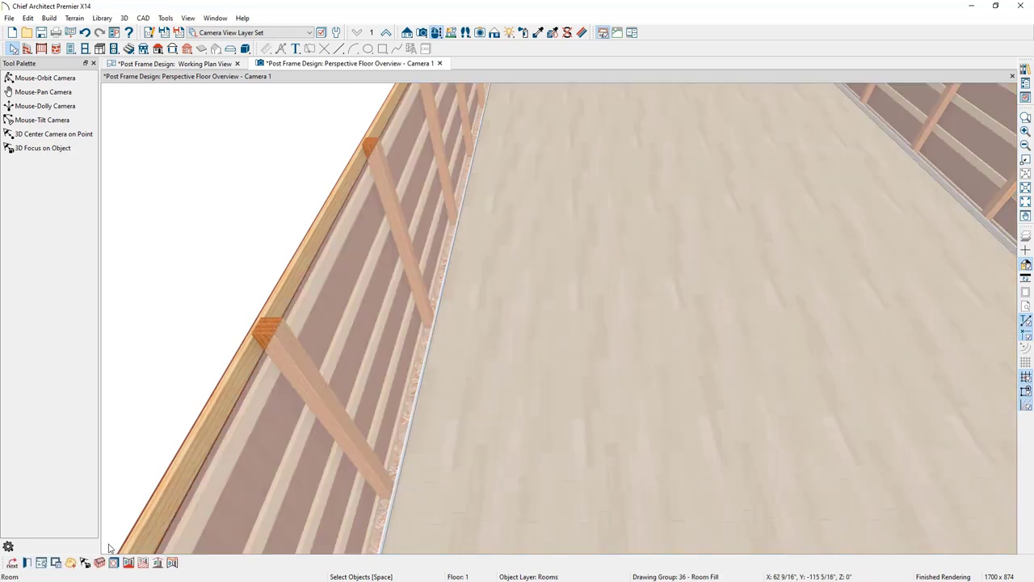
{"action": "left_click", "coordinate": [27, 563]}
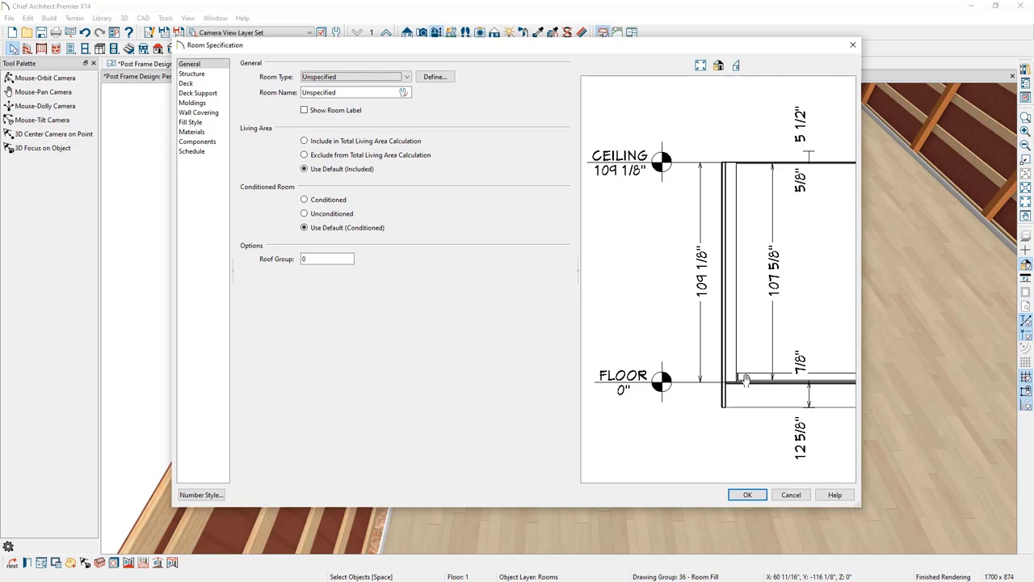
{"action": "scroll", "coordinate": [826, 422], "scroll_direction": "up", "scroll_amount": 1}
{"action": "scroll", "coordinate": [826, 422], "scroll_direction": "up", "scroll_amount": 4}
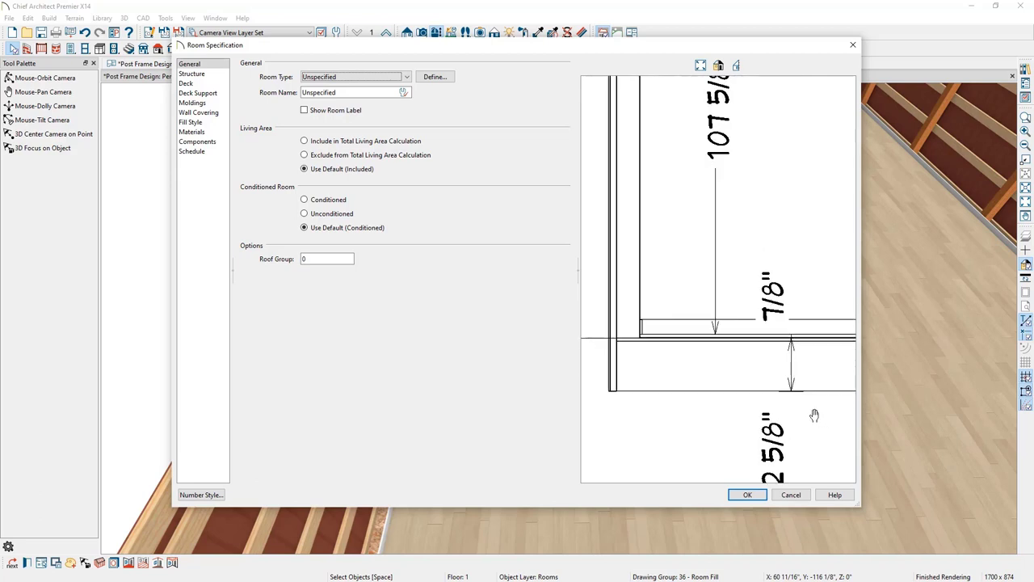
{"action": "left_click_drag", "start_coordinate": [807, 384], "coordinate": [804, 361]}
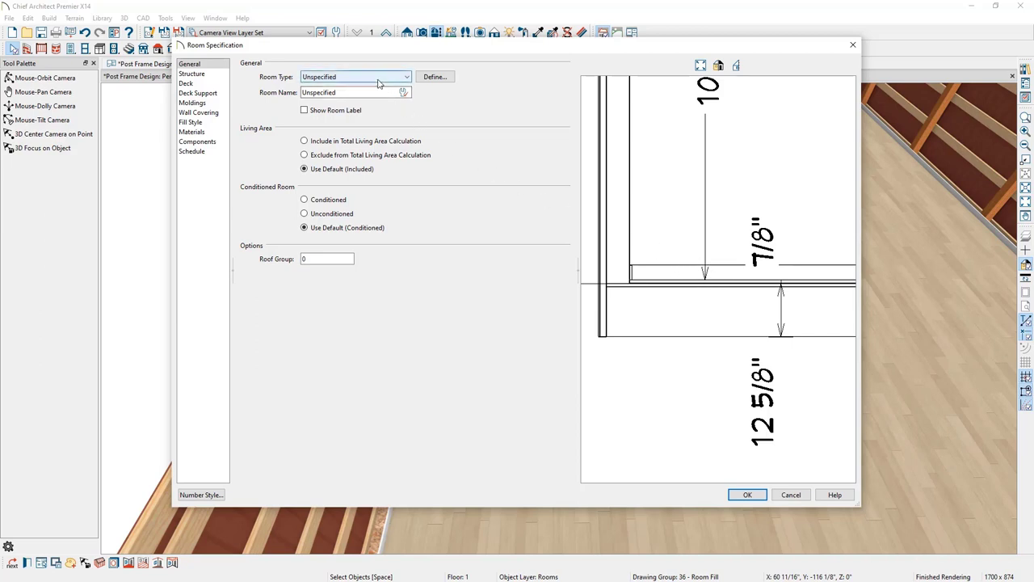
{"action": "left_click", "coordinate": [378, 78]}
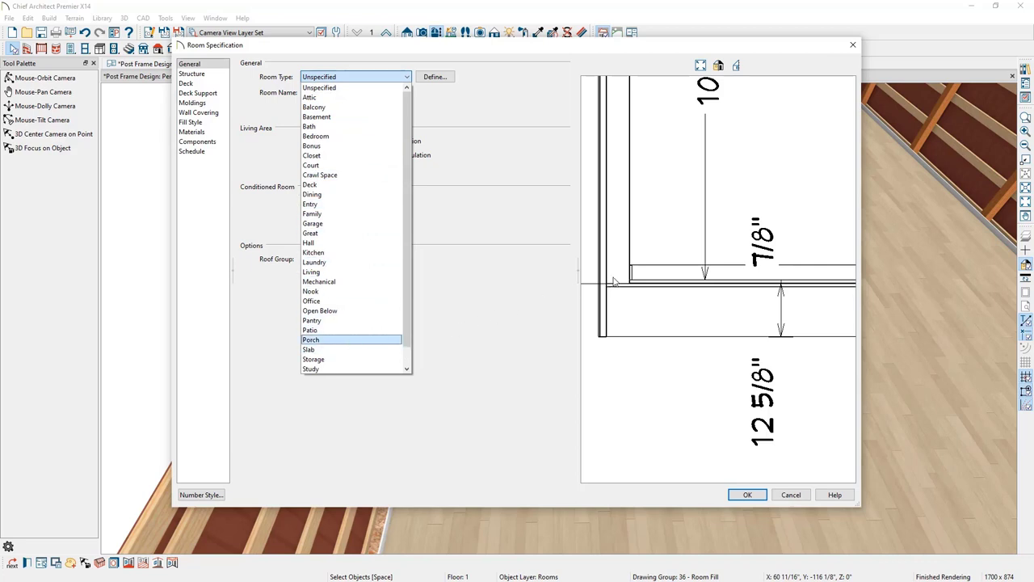
{"action": "left_click", "coordinate": [360, 350]}
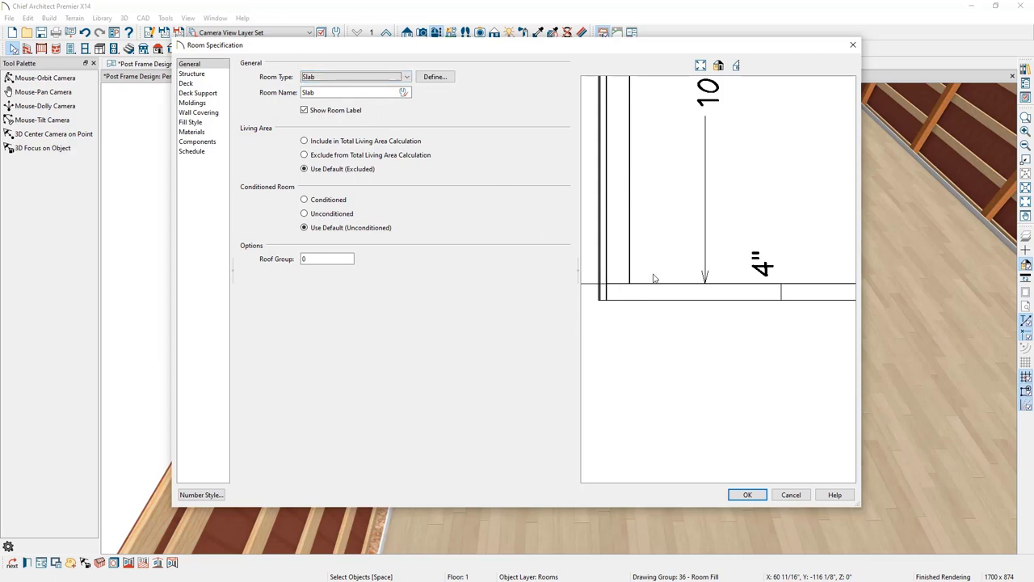
{"action": "scroll", "coordinate": [655, 279], "scroll_direction": "down", "scroll_amount": 5}
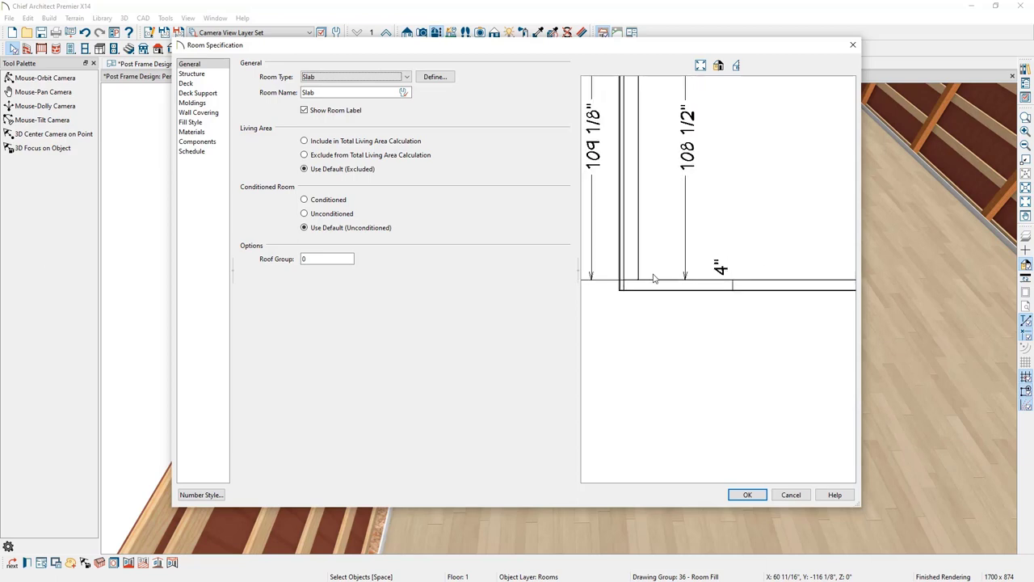
{"action": "middle_click_drag", "start_coordinate": [720, 311], "coordinate": [790, 387]}
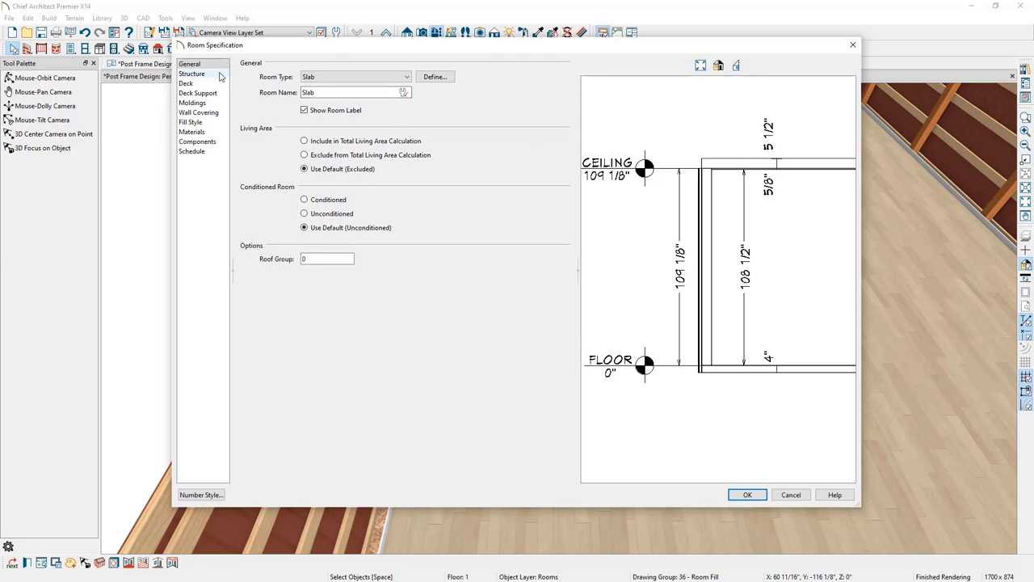
Remove the flat ceiling over the slab room and set its rough ceiling height to 12'
{"action": "left_click", "coordinate": [194, 74]}
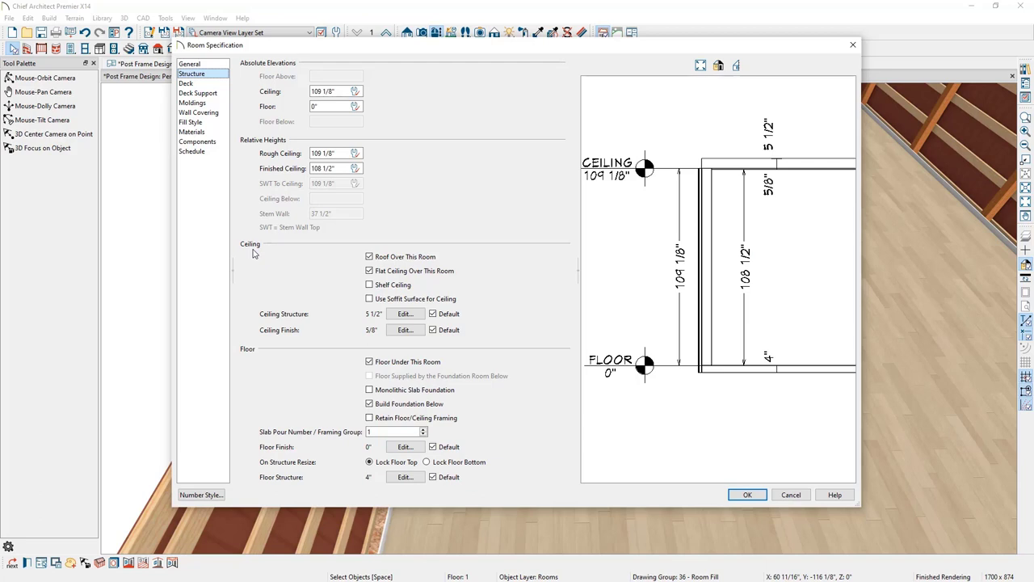
{"action": "left_click", "coordinate": [369, 272]}
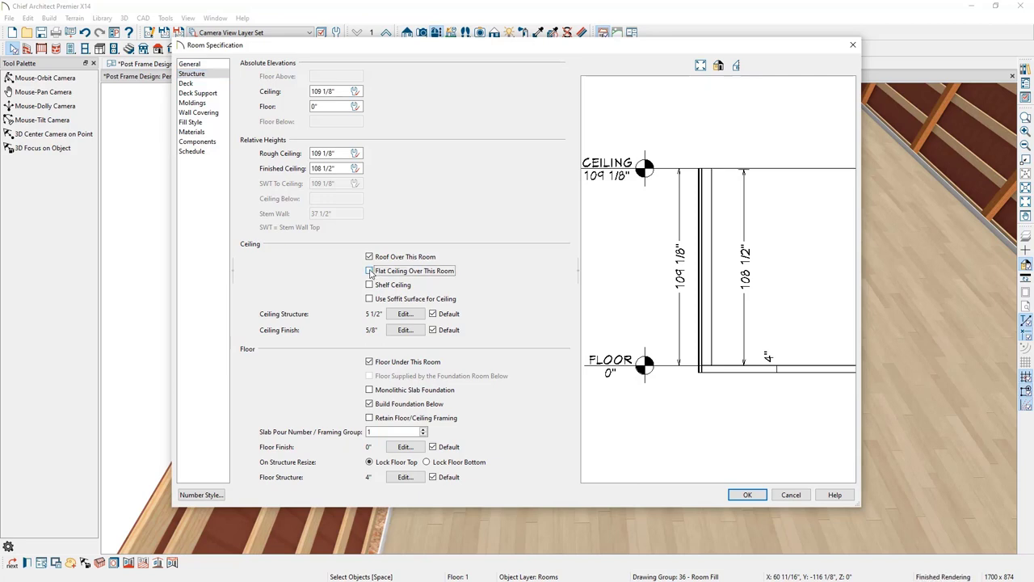
{"action": "left_click", "coordinate": [295, 158]}
{"action": "type", "text": "12'"}
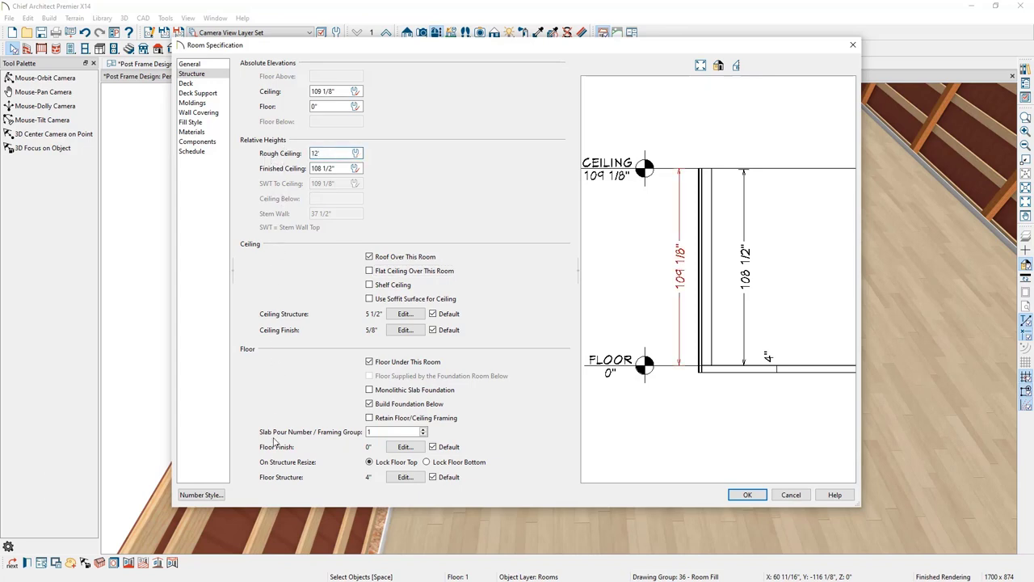
Accept a 4" concrete layer as the room's floor structure and apply the room settings
{"action": "left_click", "coordinate": [392, 482]}
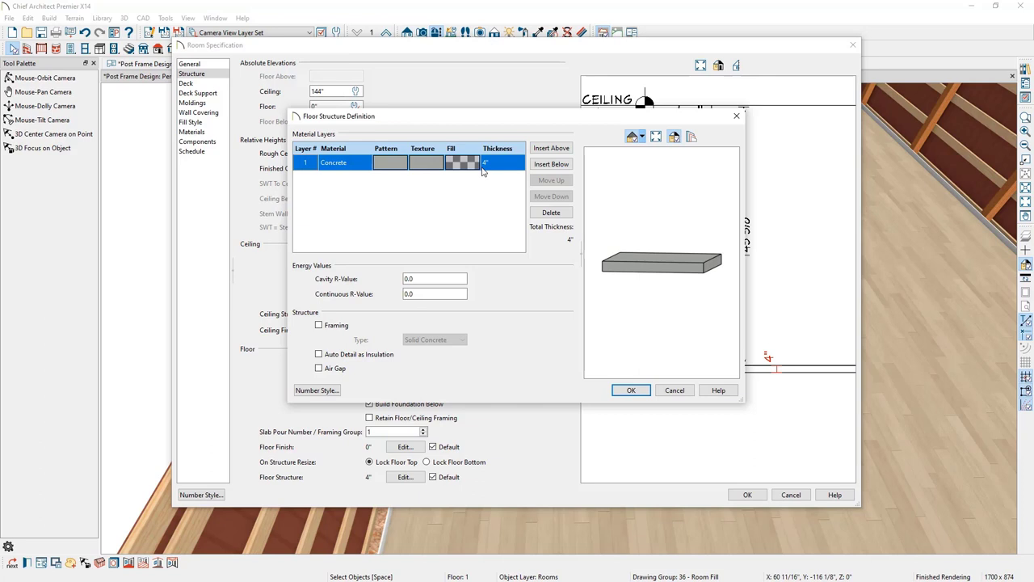
{"action": "left_click", "coordinate": [616, 393]}
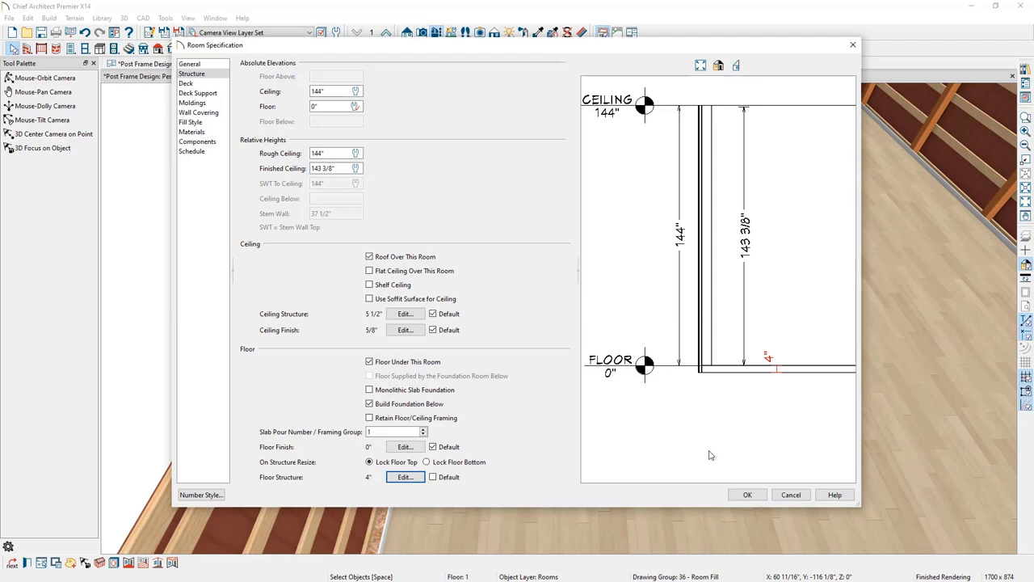
{"action": "left_click", "coordinate": [748, 496]}
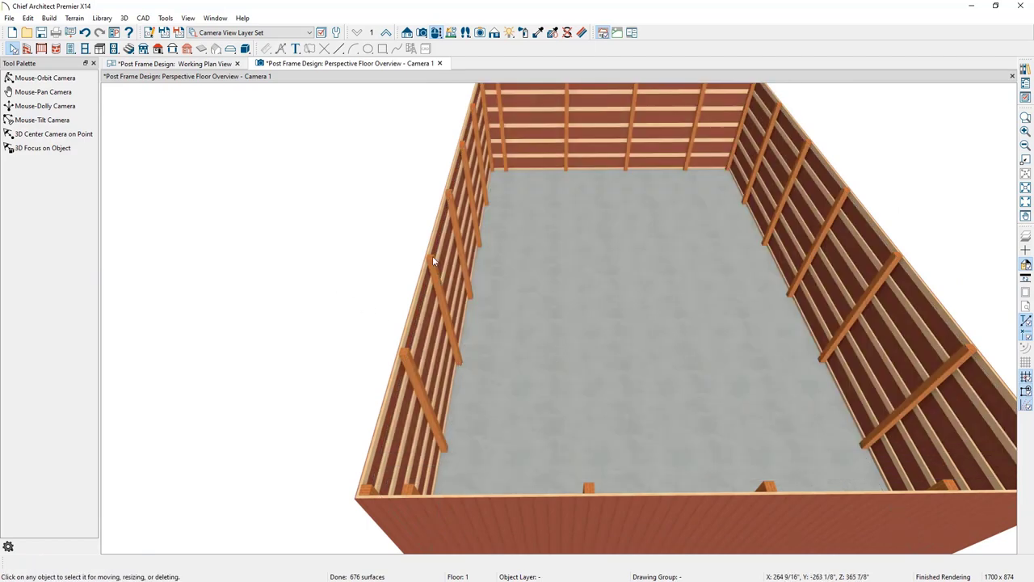
Return to the working plan view and rename the slab room "Post Frame Design"
{"action": "left_click", "coordinate": [175, 65]}
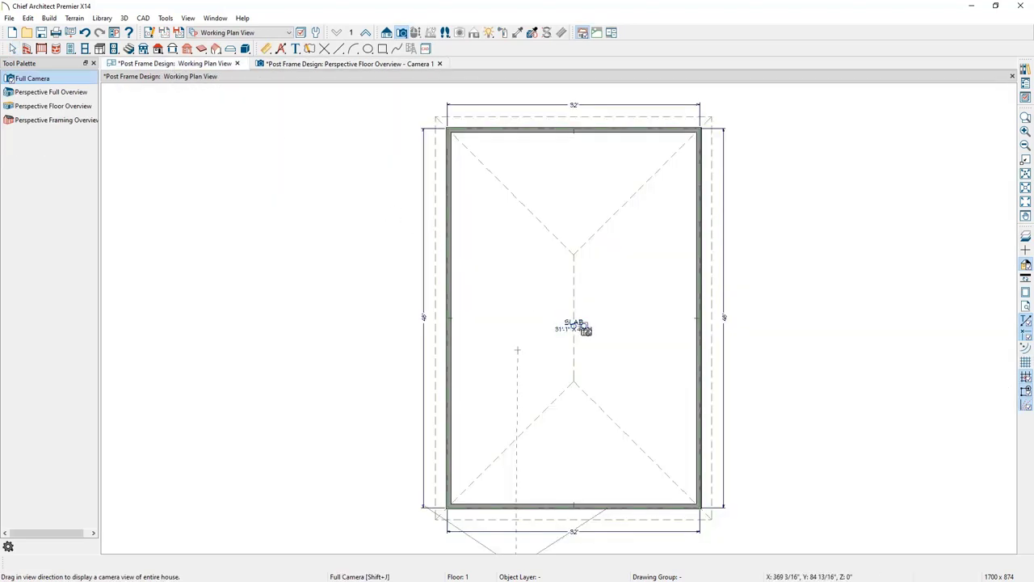
{"action": "key", "text": "space"}
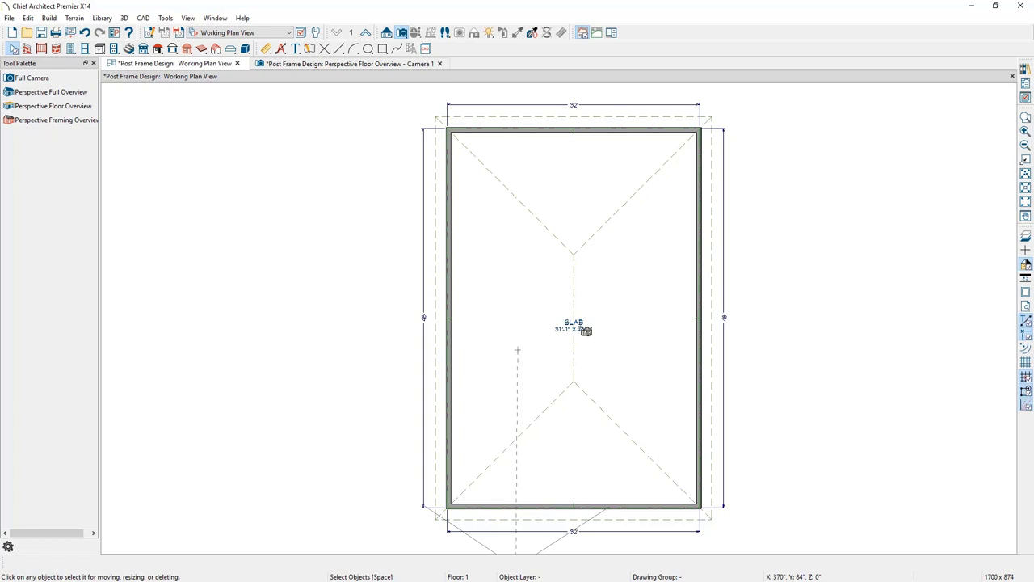
{"action": "left_click", "coordinate": [613, 311]}
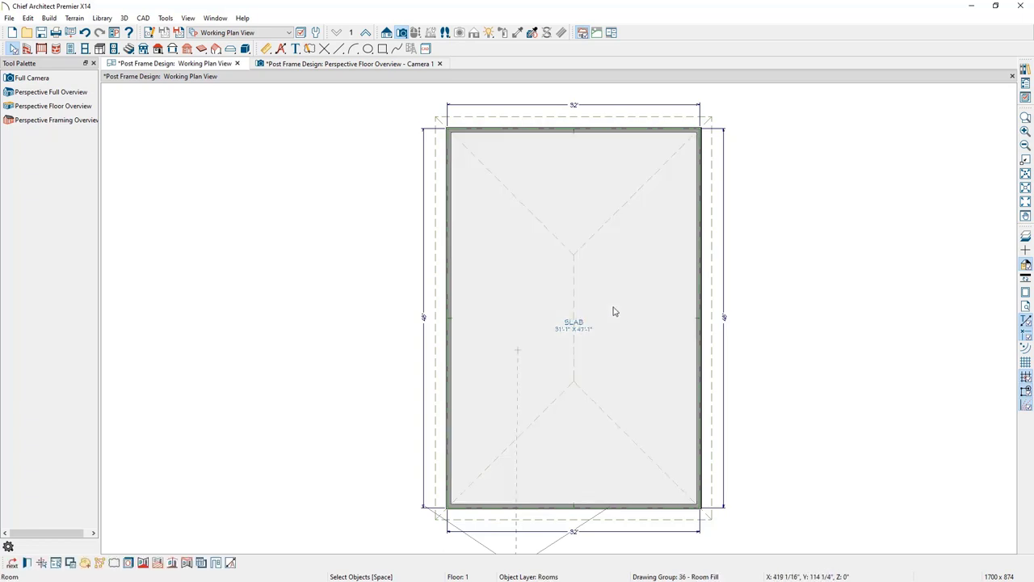
{"action": "double_click", "coordinate": [613, 311]}
{"action": "double_click", "coordinate": [347, 93]}
{"action": "type", "text": "Post Frame Design"}
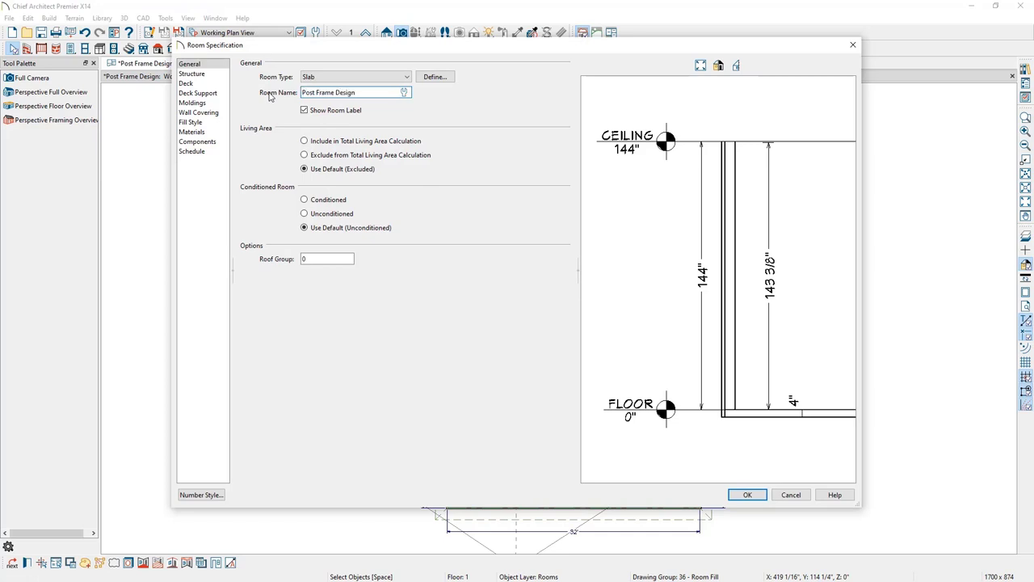
{"action": "left_click", "coordinate": [744, 495]}
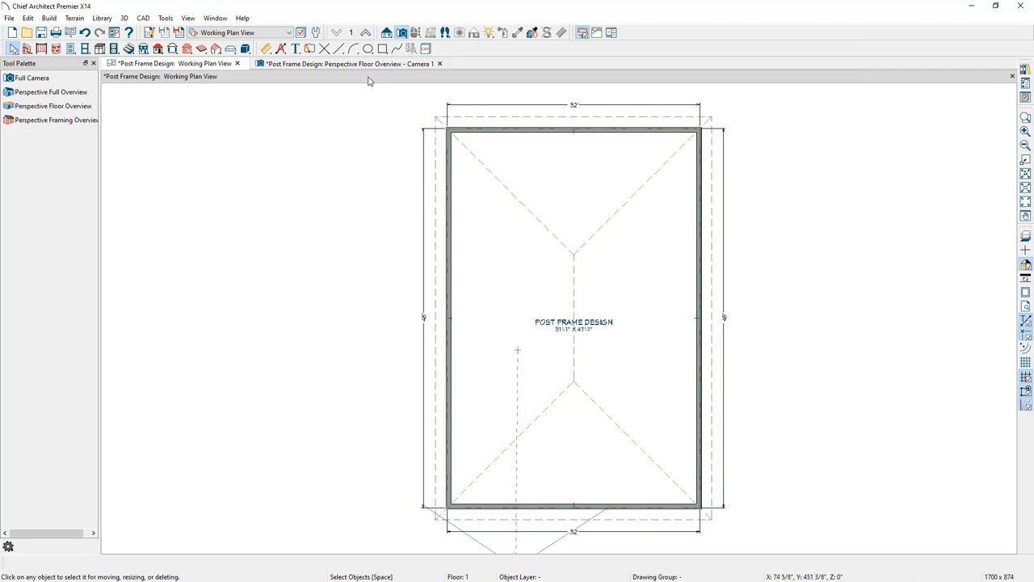
Close the perspective floor overview and create a perspective full overview of the building
{"action": "left_click", "coordinate": [439, 64]}
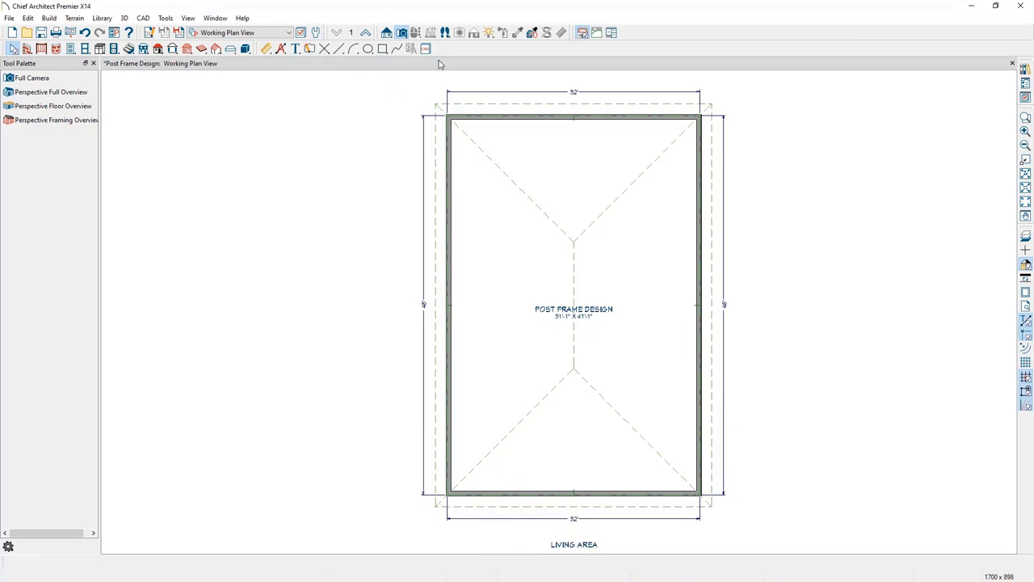
{"action": "left_click", "coordinate": [88, 95]}
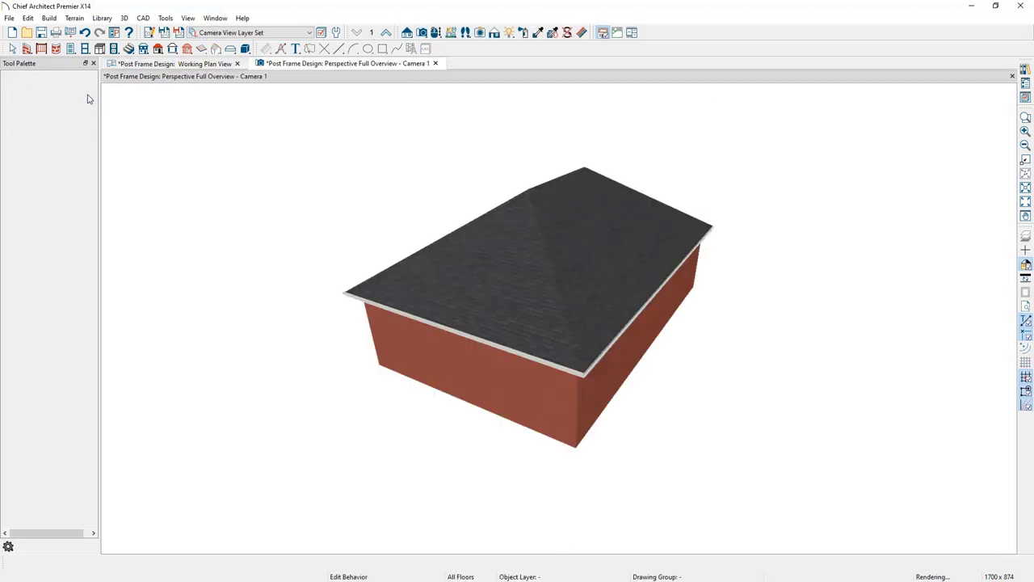
Turn the short end wall facing the camera into a full gable wall
{"action": "left_click_drag", "start_coordinate": [249, 229], "coordinate": [405, 250]}
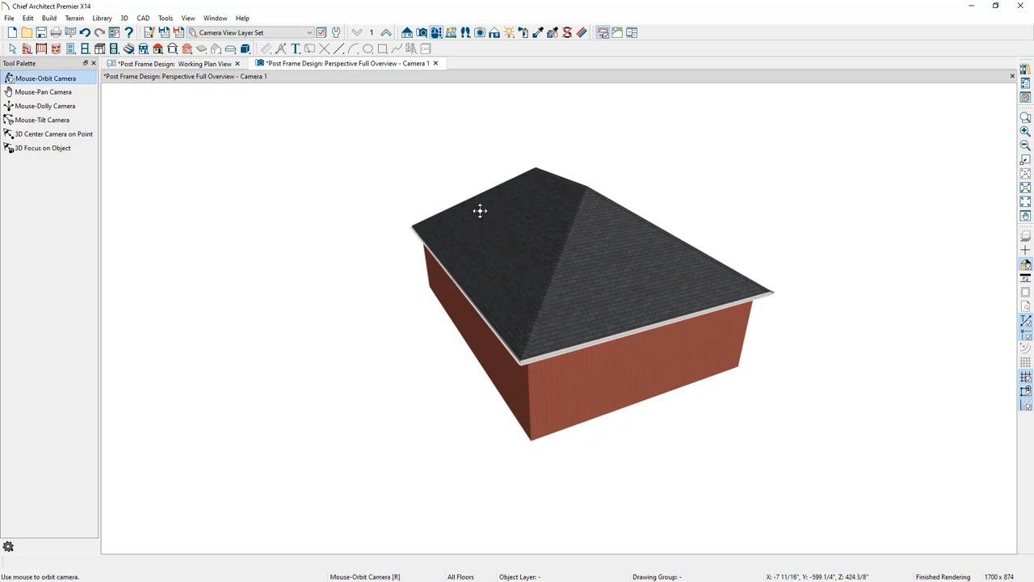
{"action": "key", "text": "space"}
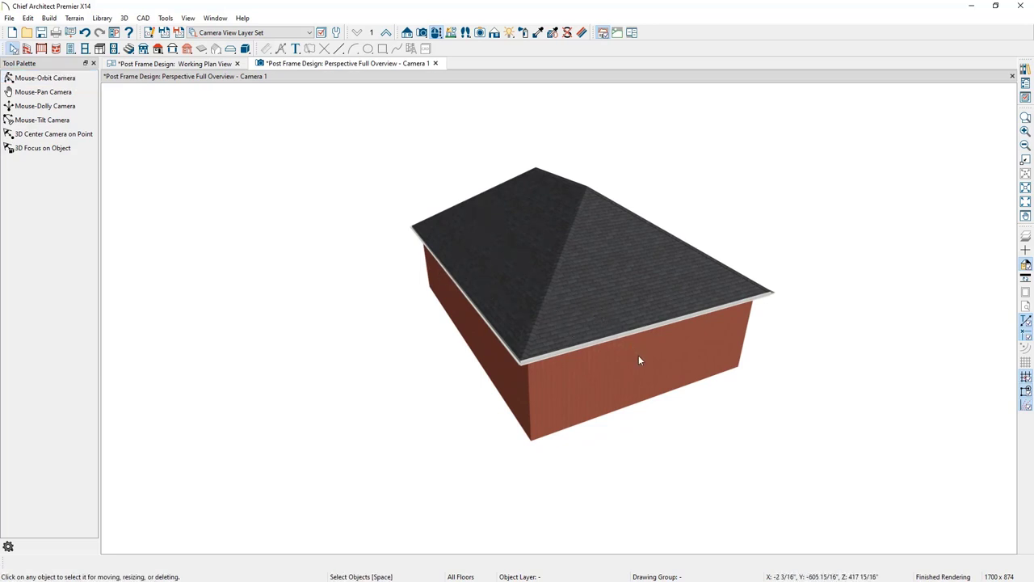
{"action": "left_click", "coordinate": [638, 355]}
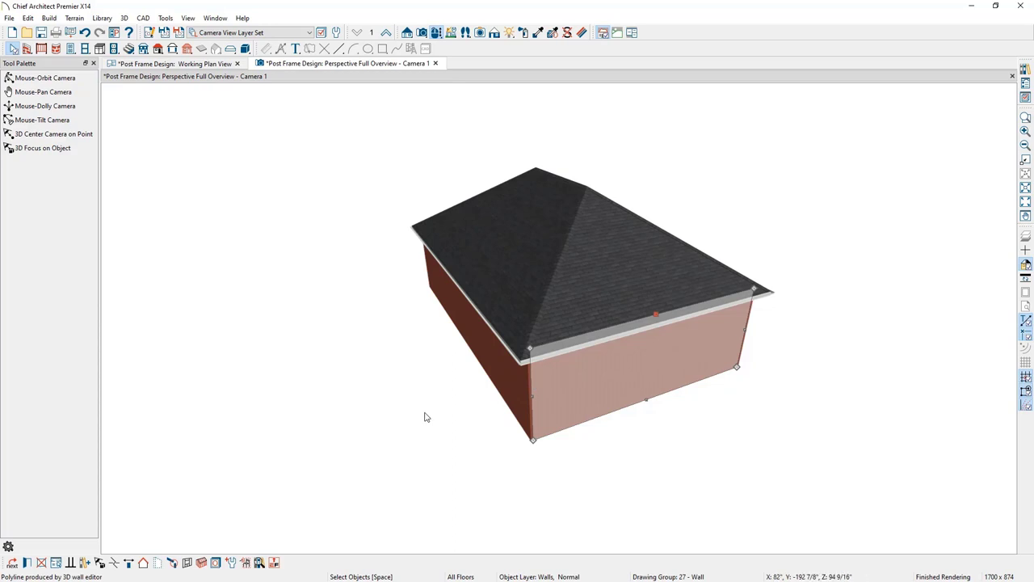
{"action": "left_click", "coordinate": [143, 564]}
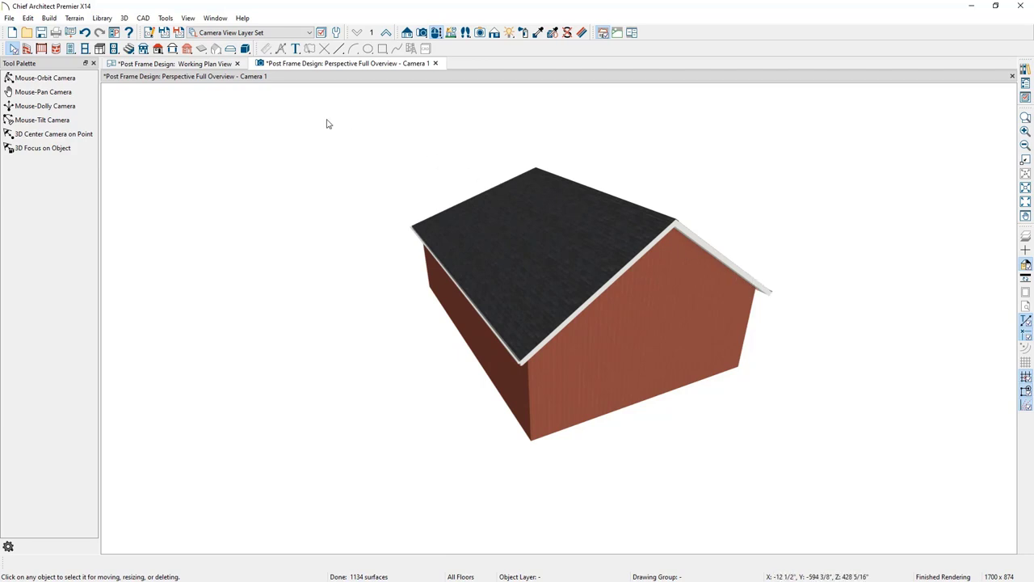
Review the automatic roof build settings, including pitch, overhangs, options, structure, rafter tails, ridge caps and roof styles, without changing them
{"action": "left_click", "coordinate": [47, 19]}
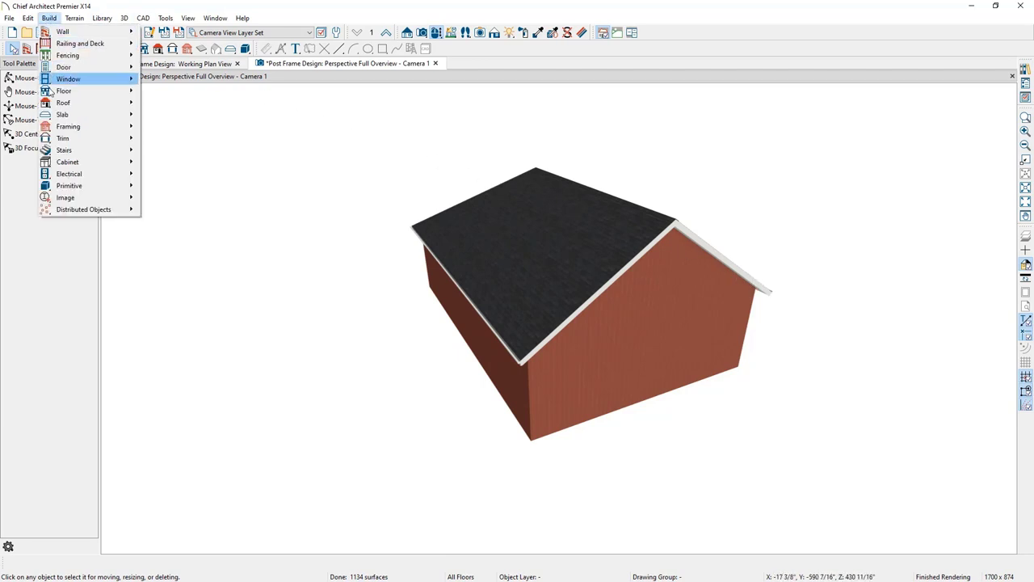
{"action": "mouse_move", "coordinate": [97, 107]}
{"action": "left_click", "coordinate": [158, 104]}
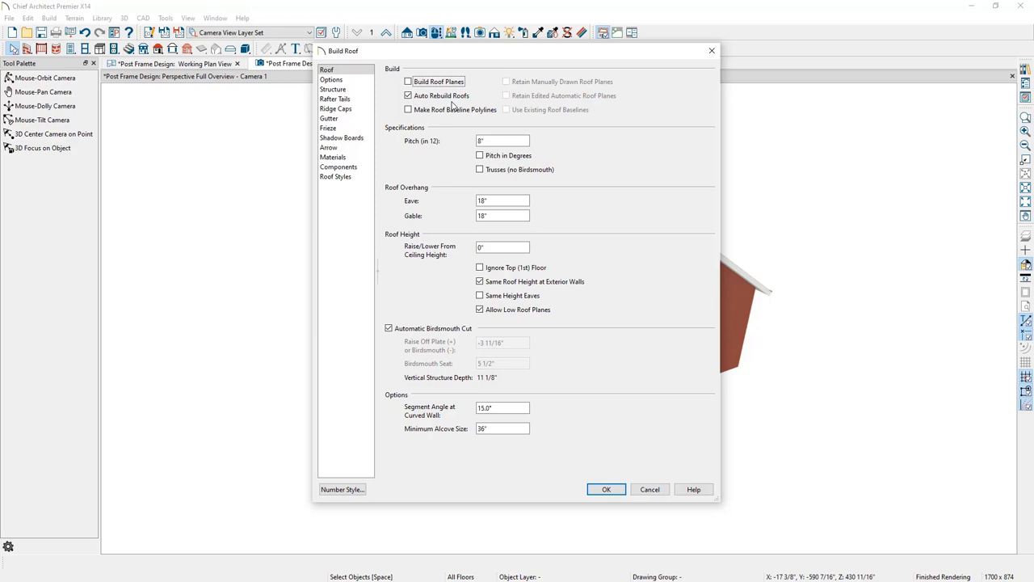
{"action": "left_click", "coordinate": [371, 80]}
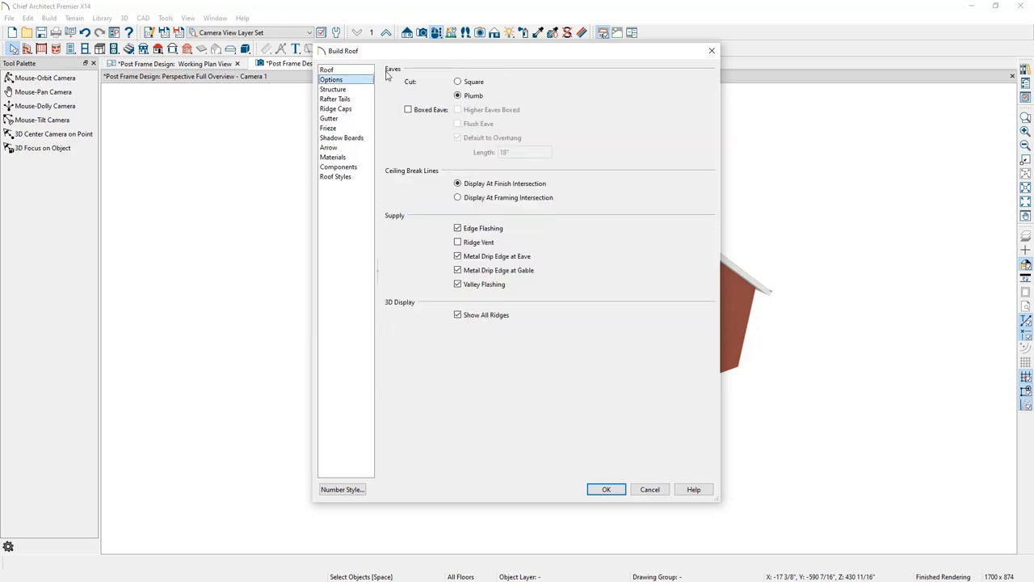
{"action": "left_click", "coordinate": [360, 90]}
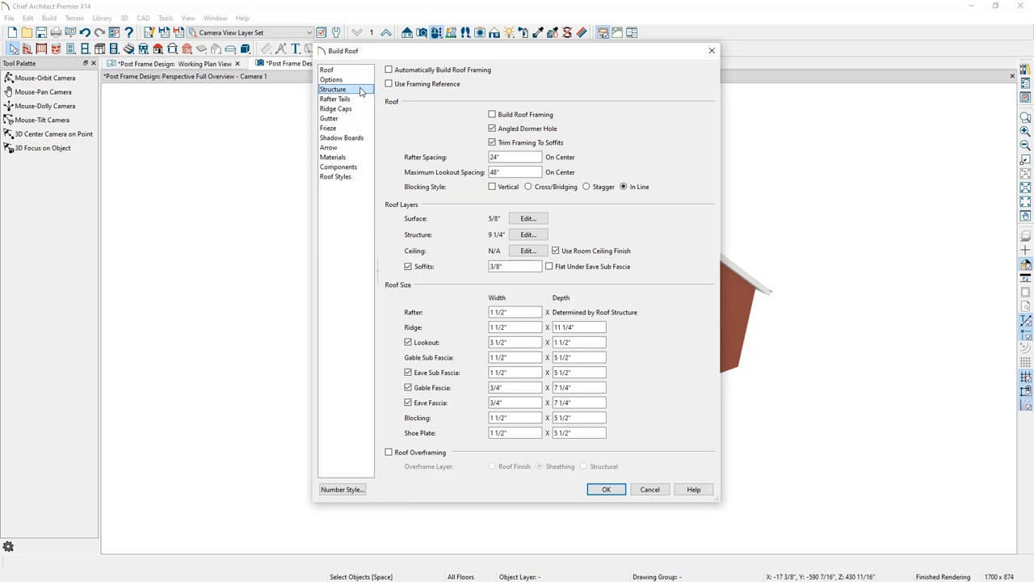
{"action": "left_click", "coordinate": [359, 99]}
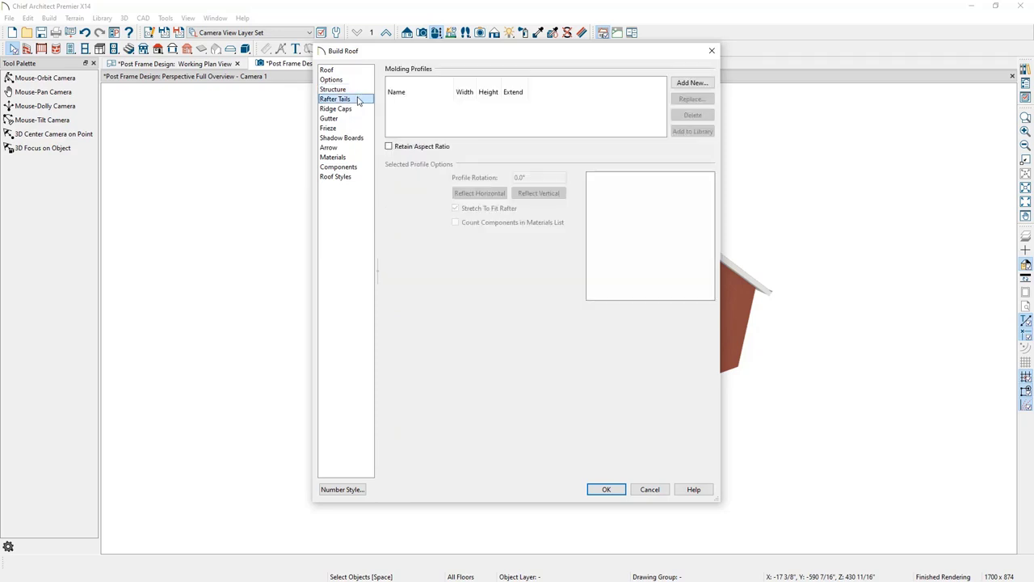
{"action": "left_click", "coordinate": [358, 108]}
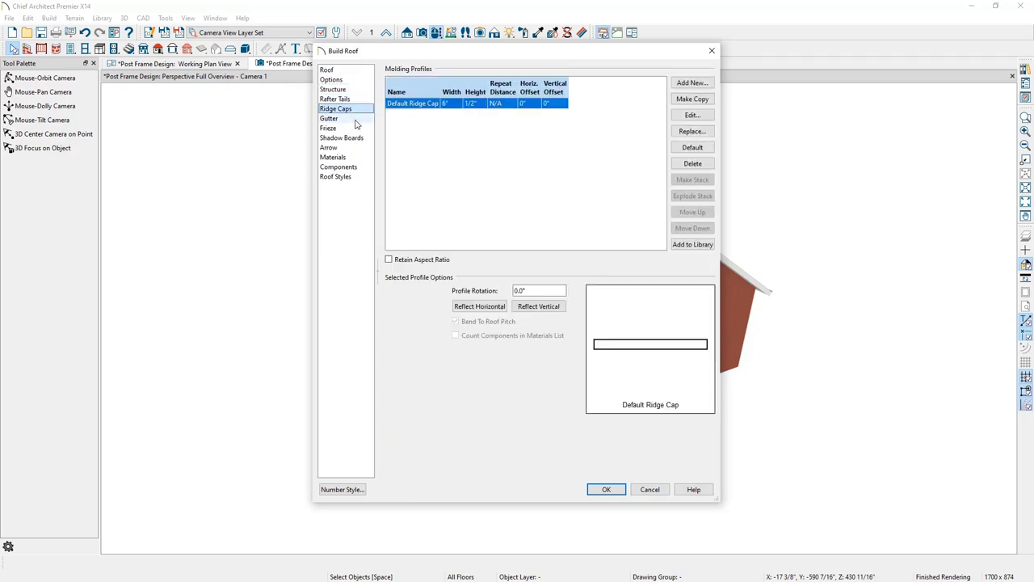
{"action": "left_click", "coordinate": [353, 177]}
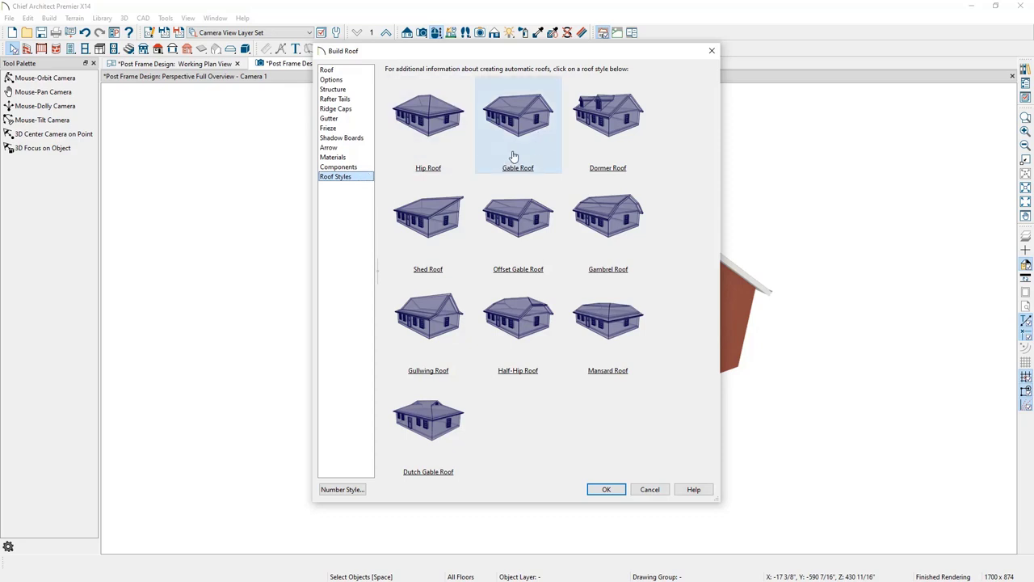
{"action": "left_click", "coordinate": [650, 488]}
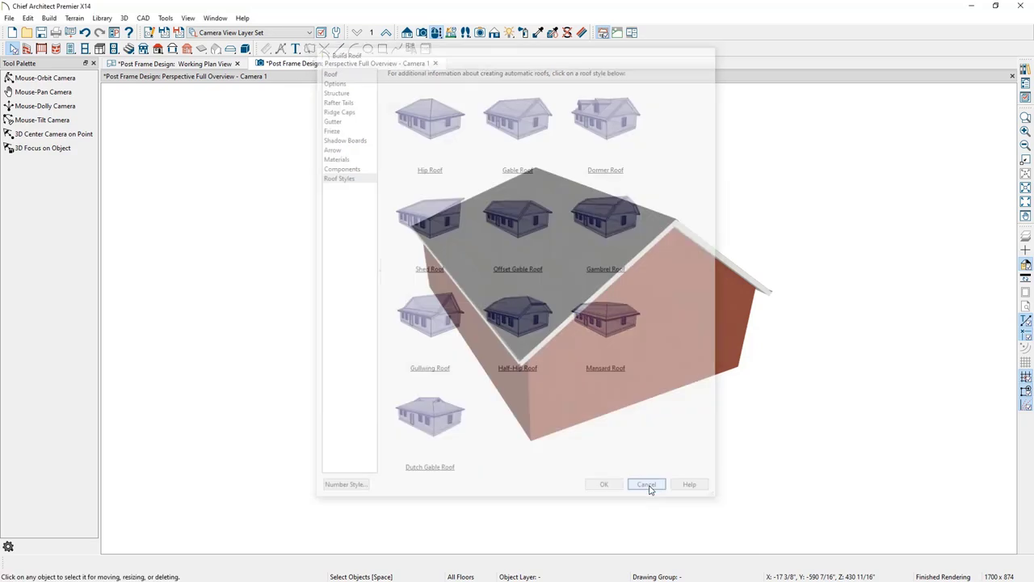
Turn the opposite short end wall into a full gable wall and close the perspective overview
{"action": "left_click_drag", "start_coordinate": [418, 316], "coordinate": [668, 286]}
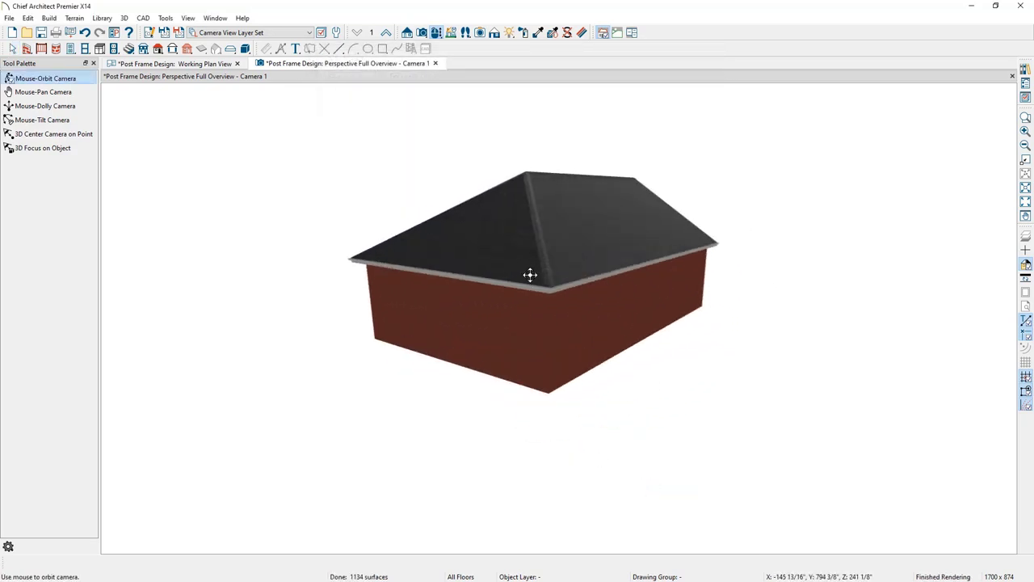
{"action": "key", "text": "space"}
{"action": "left_click", "coordinate": [508, 308]}
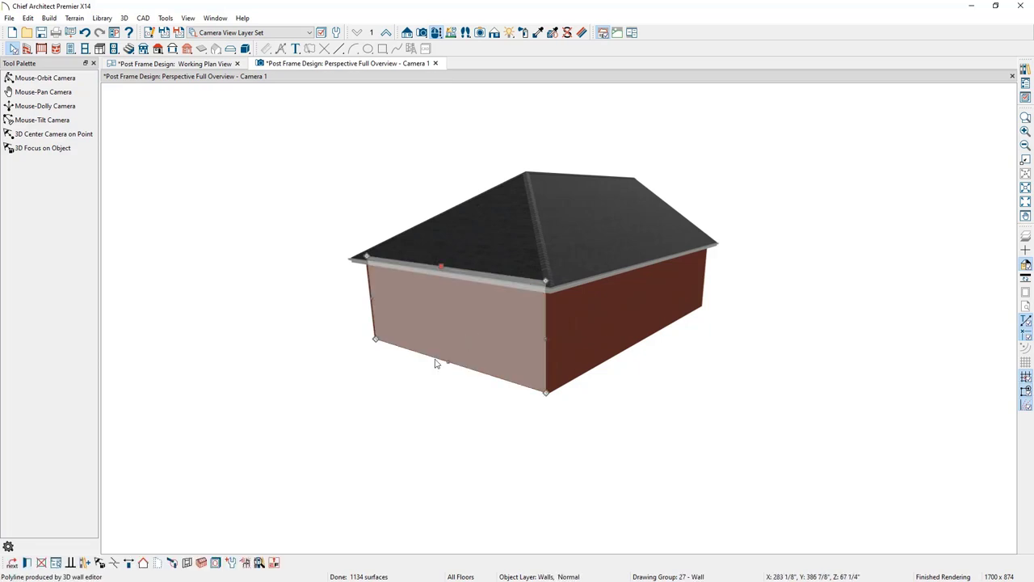
{"action": "left_click", "coordinate": [144, 563]}
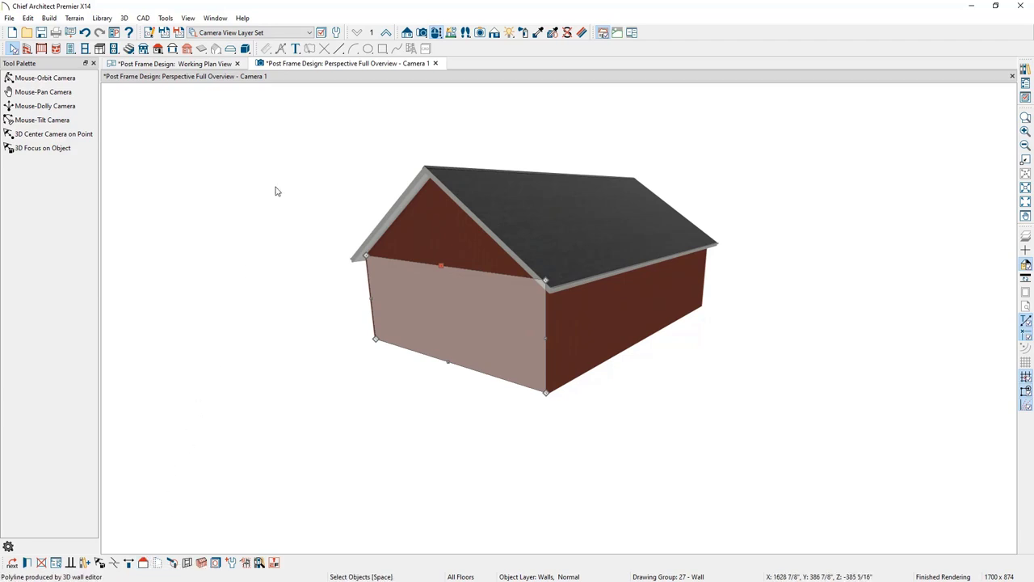
{"action": "left_click", "coordinate": [435, 64]}
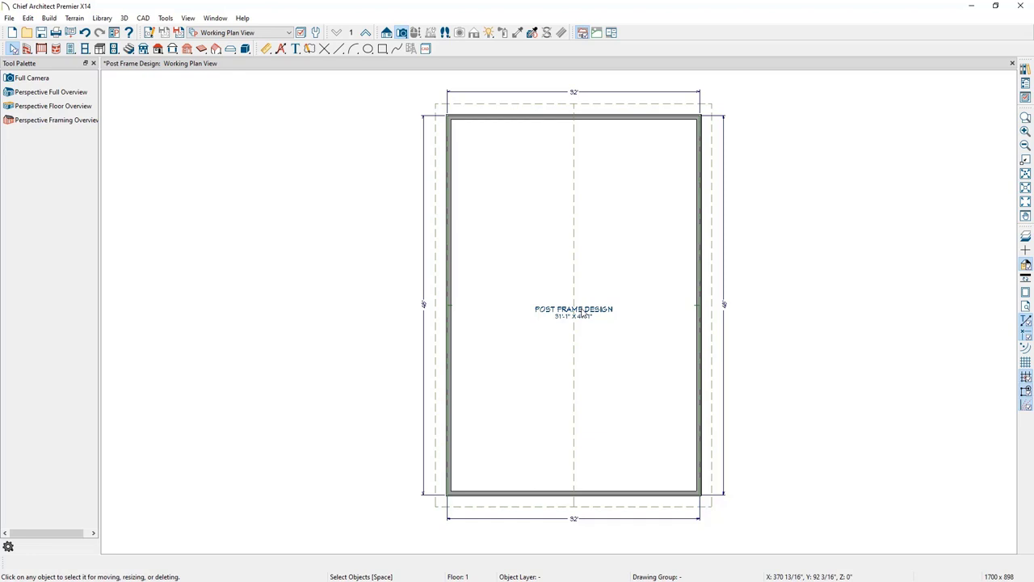
Show the active layer display options and turn off the "Dimensions, Plan" layer in the working plan view
{"action": "left_click", "coordinate": [1025, 97]}
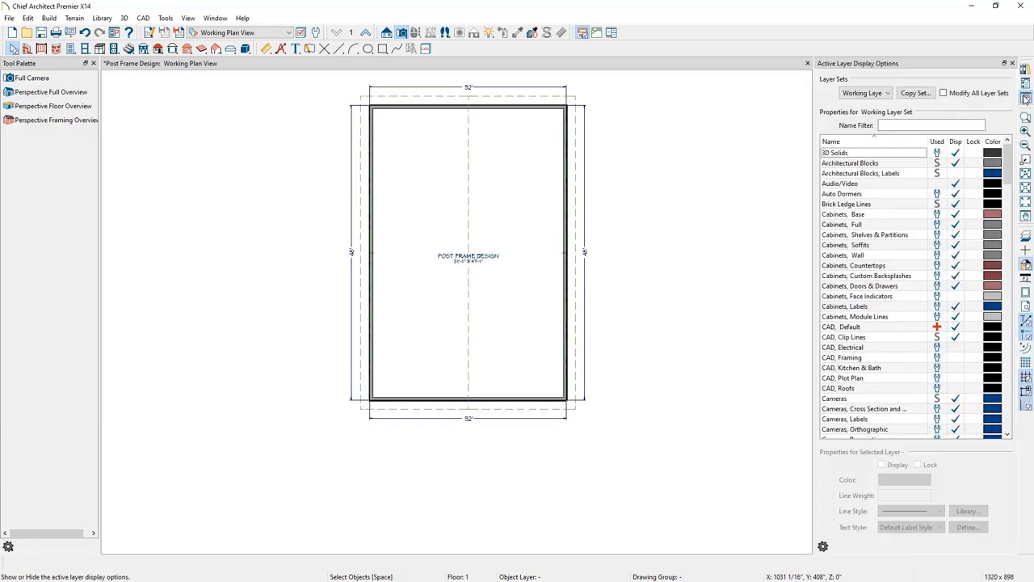
{"action": "left_click", "coordinate": [586, 195]}
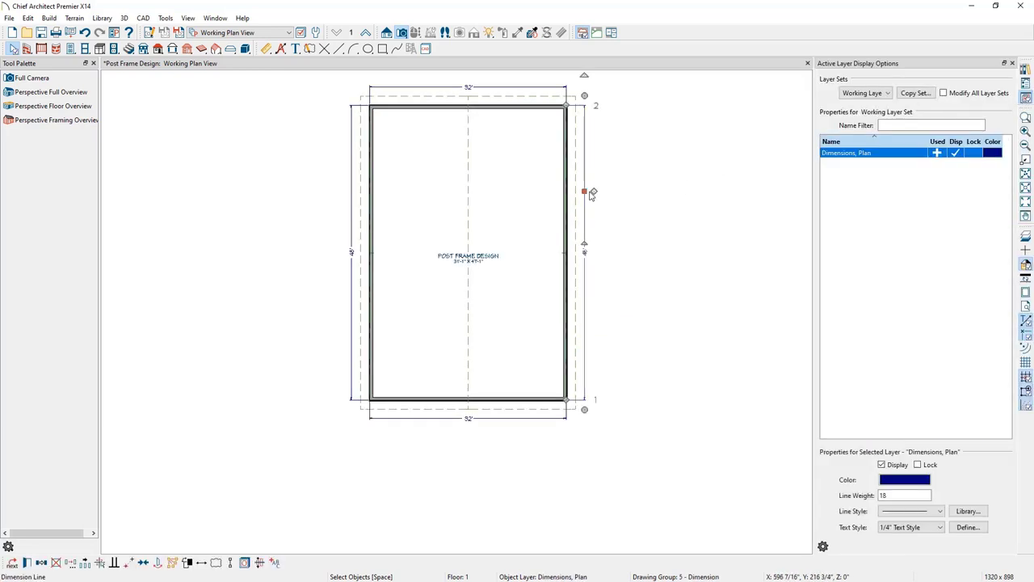
{"action": "left_click", "coordinate": [956, 154]}
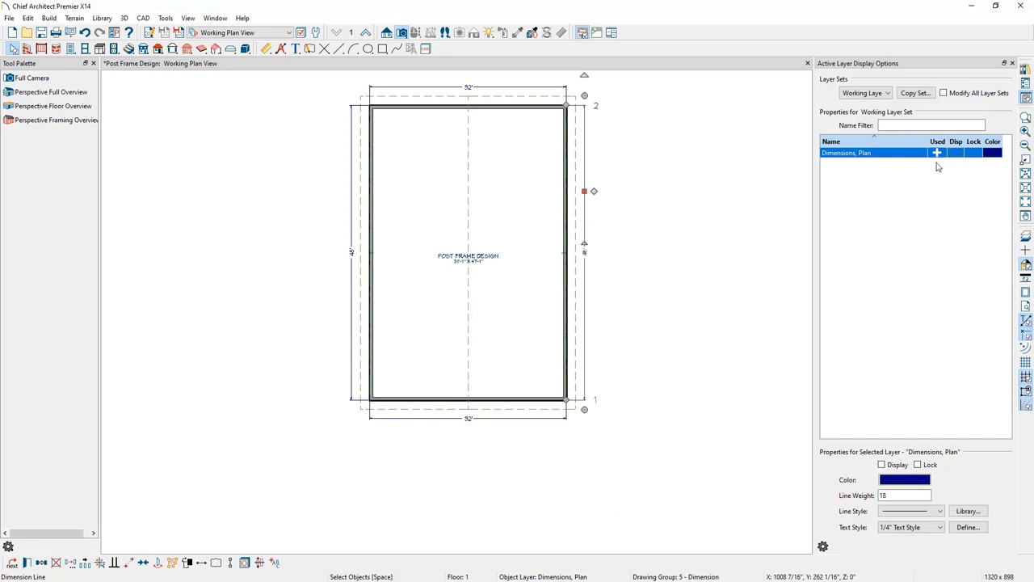
{"action": "left_click", "coordinate": [688, 253]}
Turn off the display of the "Roof Planes" layer using the roof plane over the plan
{"action": "left_click", "coordinate": [579, 252]}
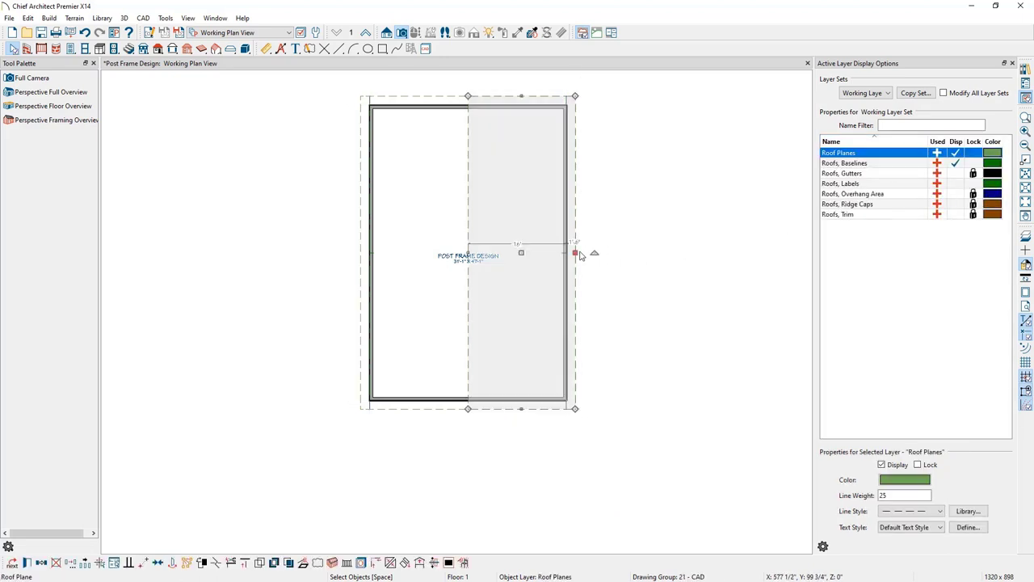
{"action": "left_click", "coordinate": [956, 152]}
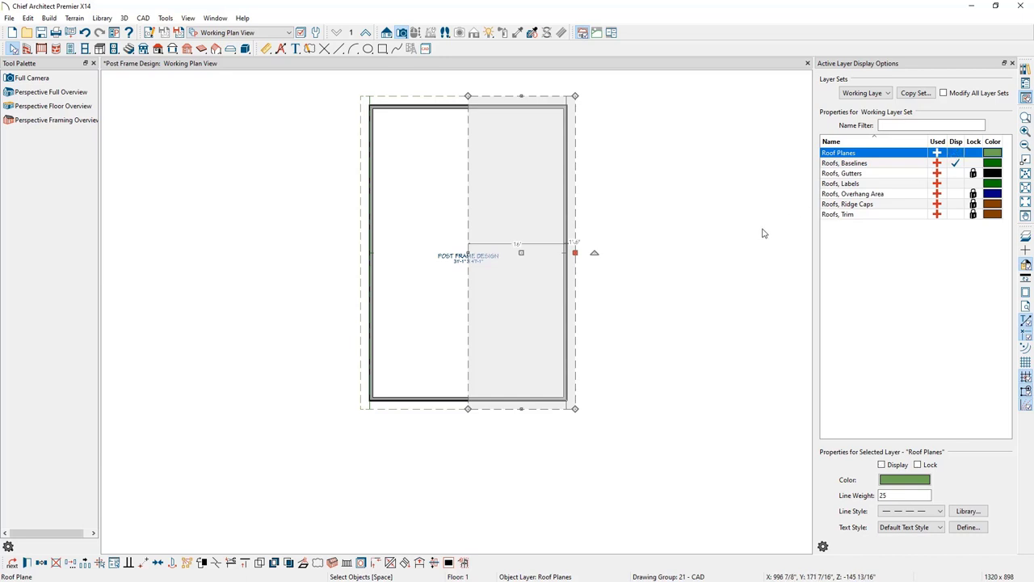
{"action": "left_click", "coordinate": [697, 253]}
Hide the "Room Labels" layer, close the layer display options and save the plan
{"action": "left_click", "coordinate": [478, 252]}
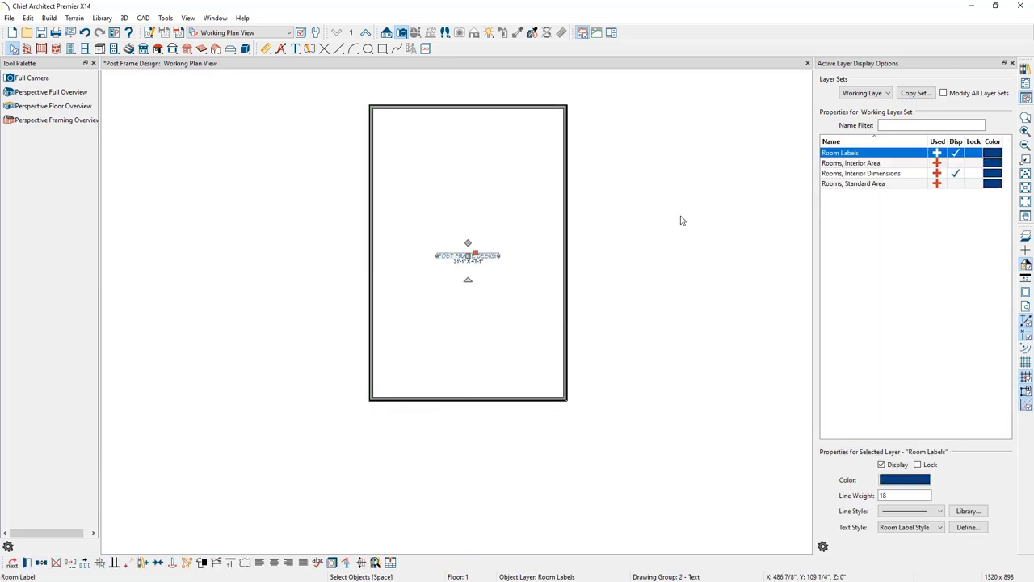
{"action": "left_click", "coordinate": [784, 221]}
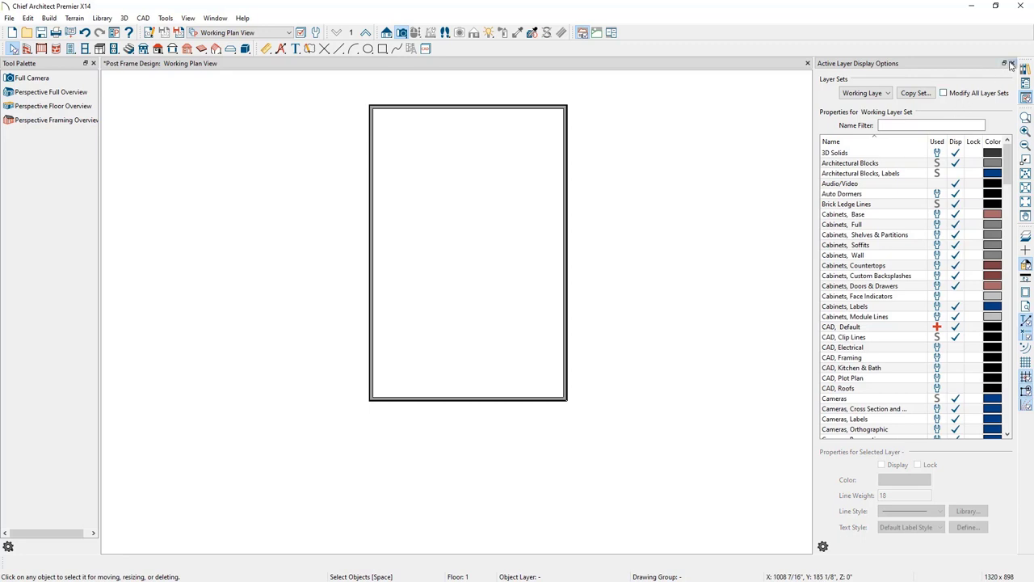
{"action": "left_click", "coordinate": [1012, 64]}
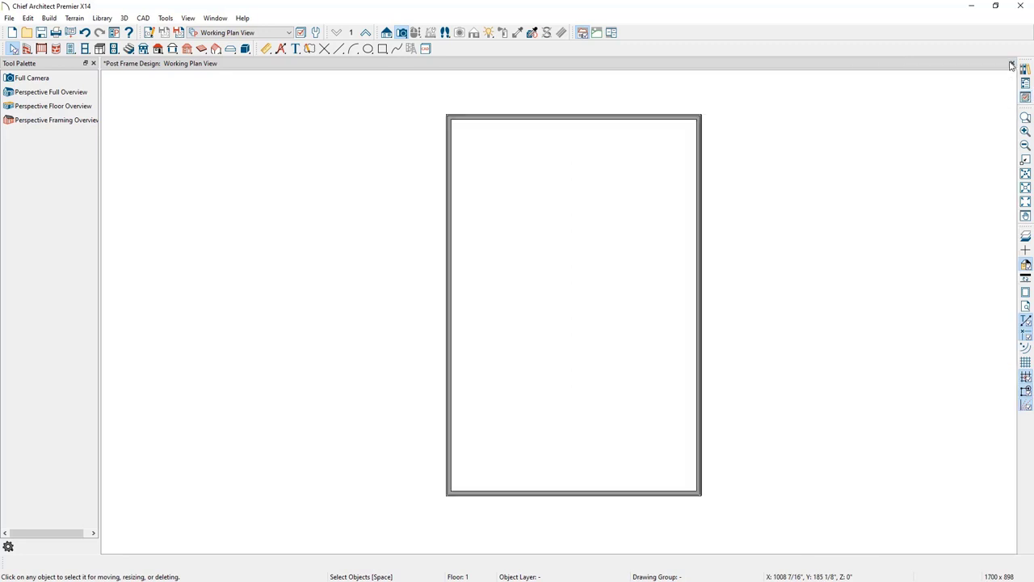
{"action": "key", "text": "ctrl+s"}
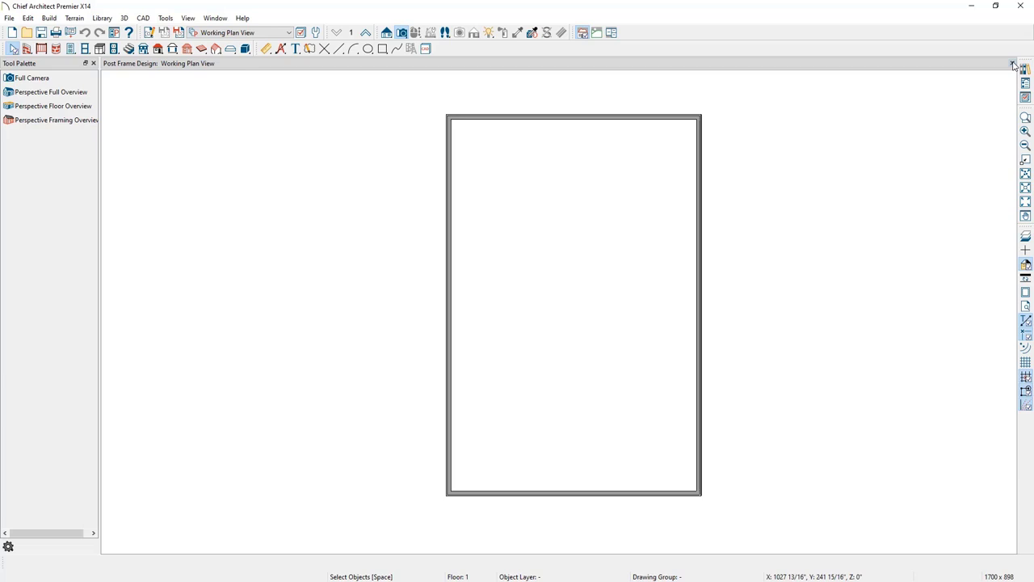
Switch to the Framing, Floor Plan View and measure from the upper-left corner post to the next post along each wall
{"action": "left_click", "coordinate": [250, 36]}
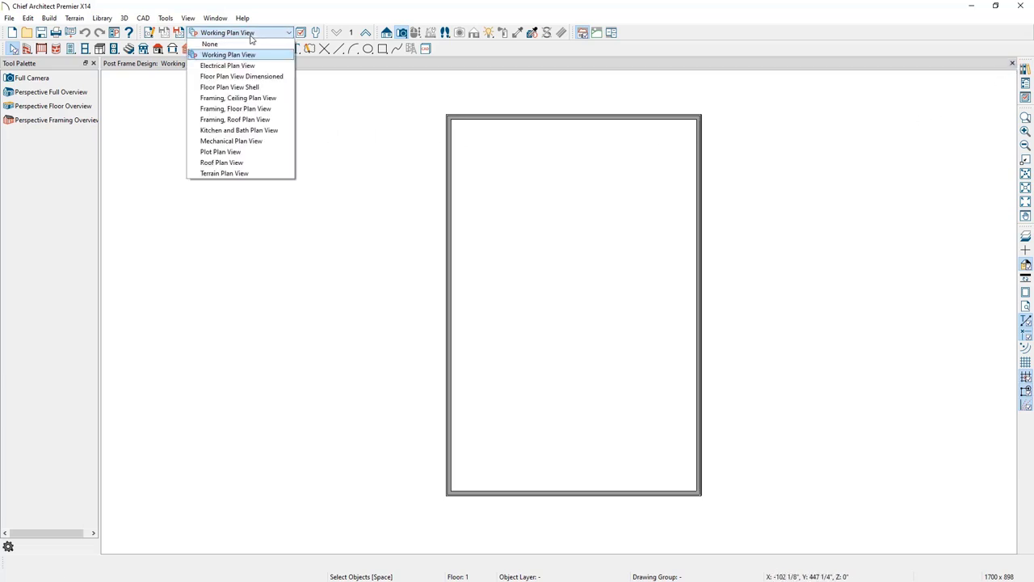
{"action": "left_click", "coordinate": [260, 109]}
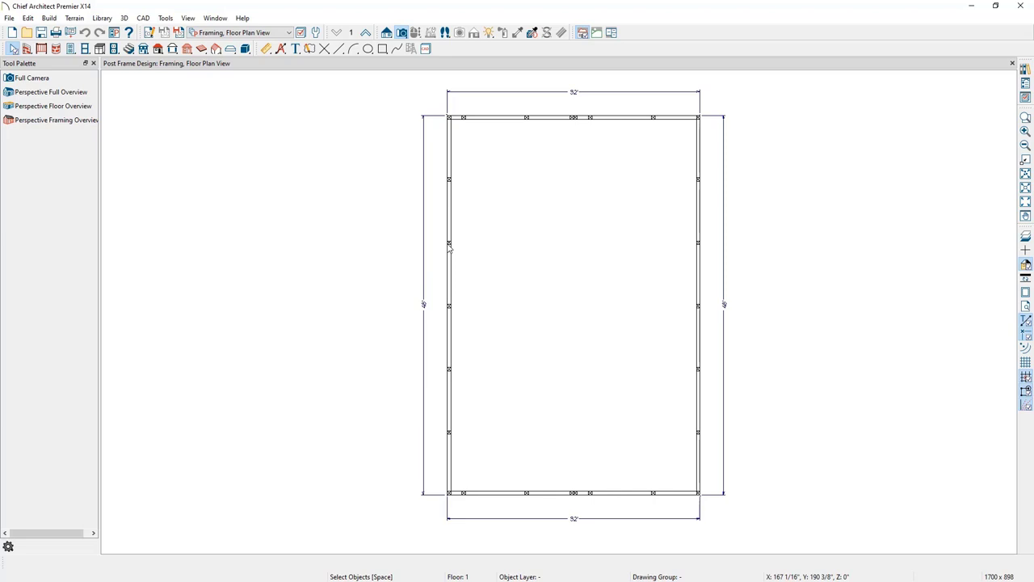
{"action": "scroll", "coordinate": [443, 121], "scroll_direction": "up", "scroll_amount": 5}
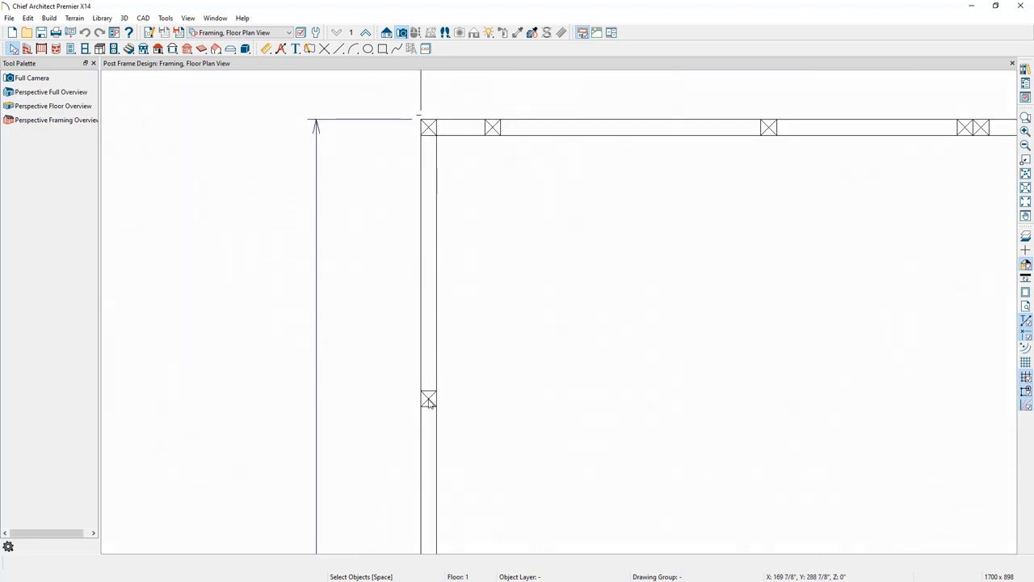
{"action": "left_click", "coordinate": [267, 49]}
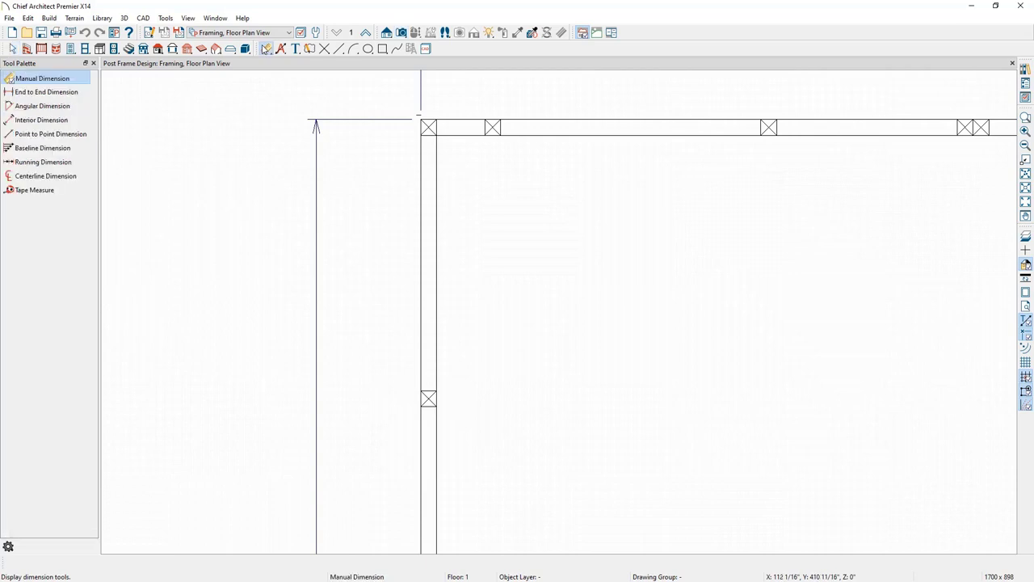
{"action": "left_click", "coordinate": [54, 192]}
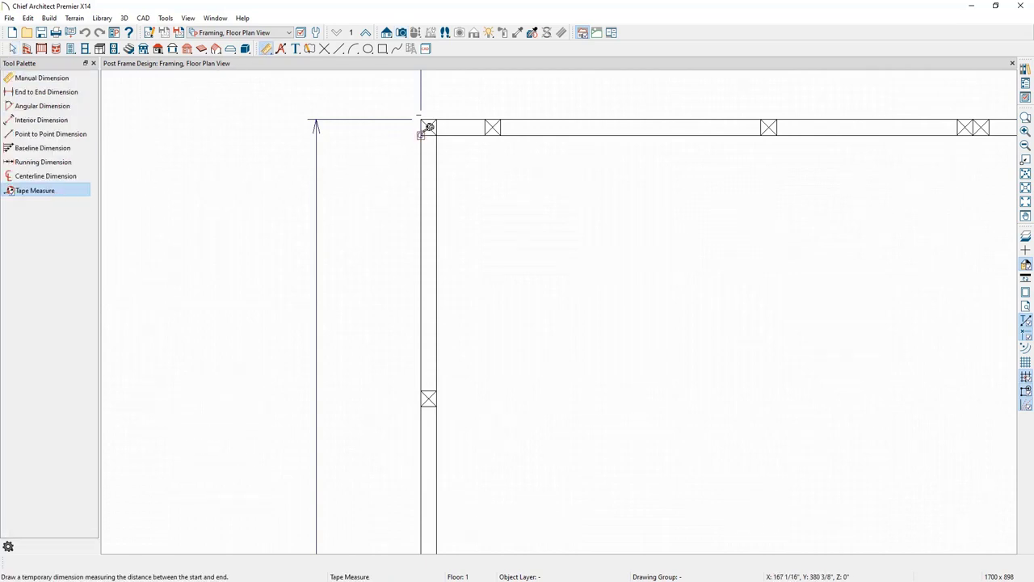
{"action": "left_click_drag", "start_coordinate": [428, 126], "coordinate": [431, 401]}
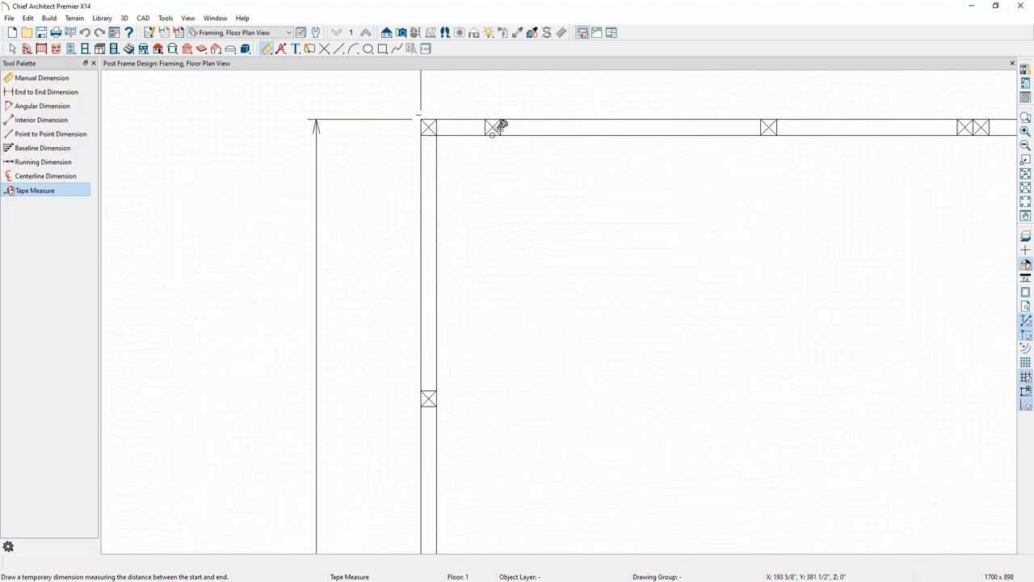
{"action": "left_click_drag", "start_coordinate": [430, 125], "coordinate": [493, 127]}
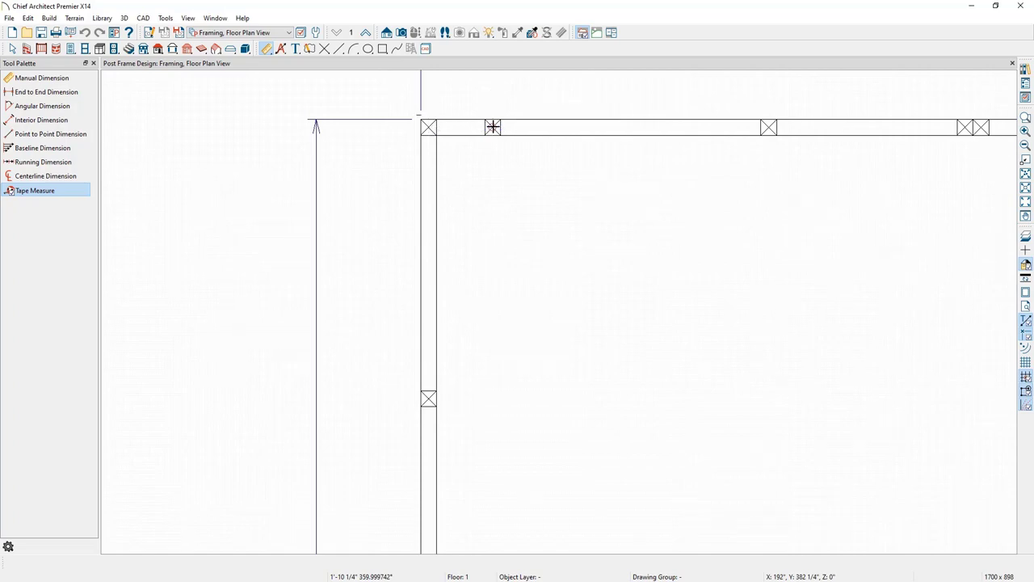
Place a framing reference marker at the upper-left outside corner of the building
{"action": "left_click", "coordinate": [188, 51]}
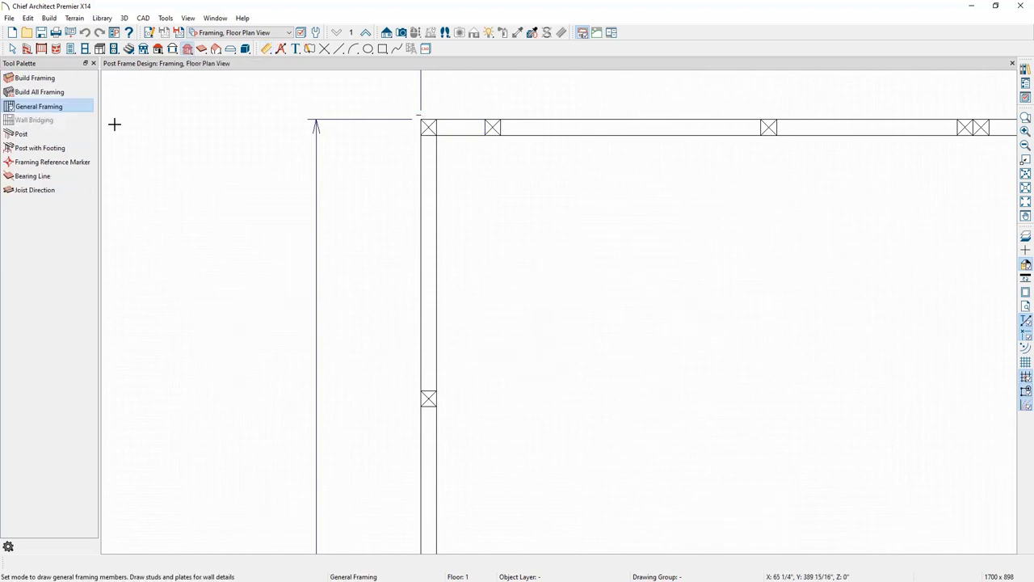
{"action": "left_click", "coordinate": [81, 162]}
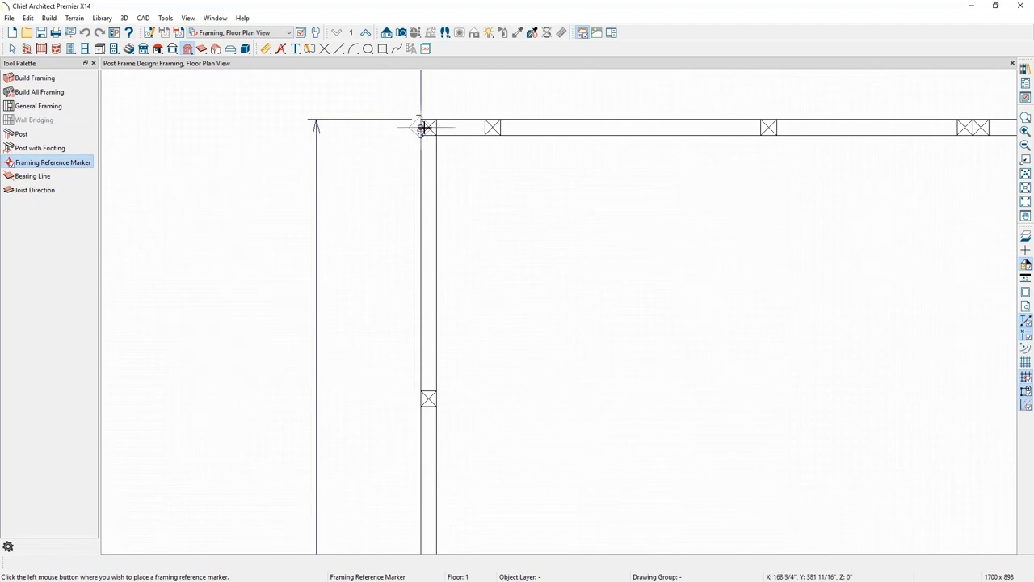
{"action": "left_click", "coordinate": [422, 121]}
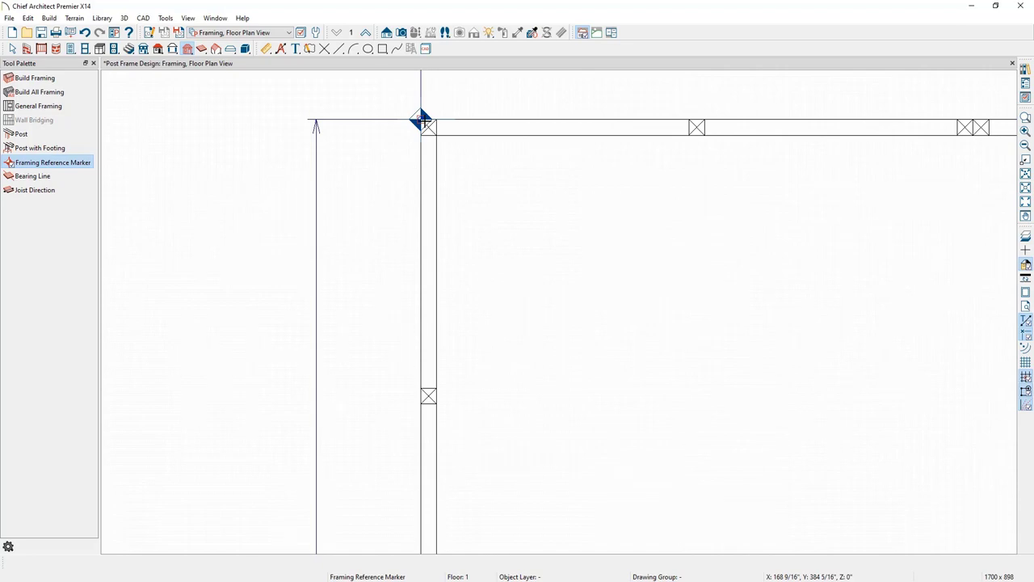
Measure the distance along the left wall from the second post to the upper-left corner post
{"action": "left_click", "coordinate": [267, 50]}
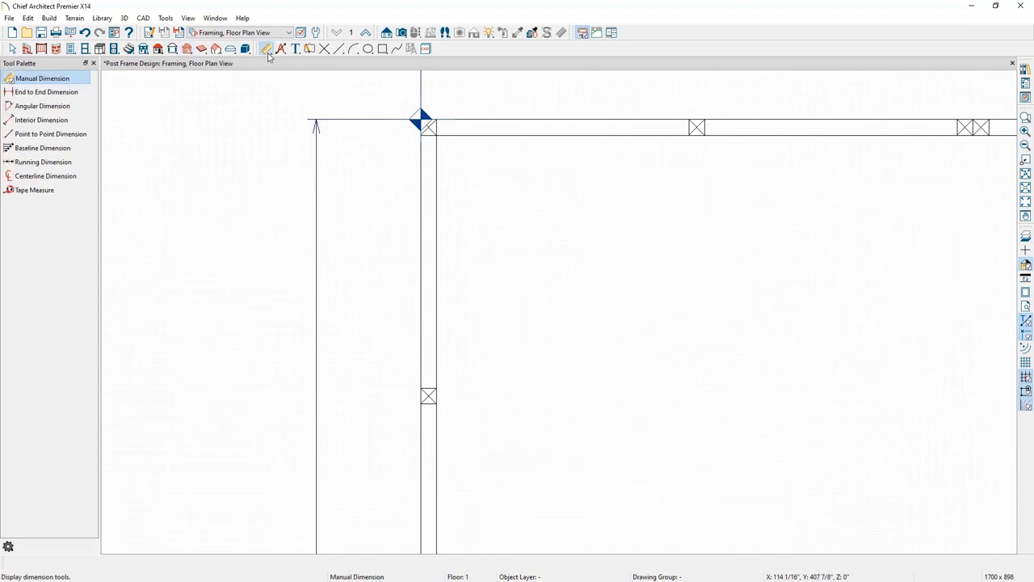
{"action": "left_click", "coordinate": [76, 191]}
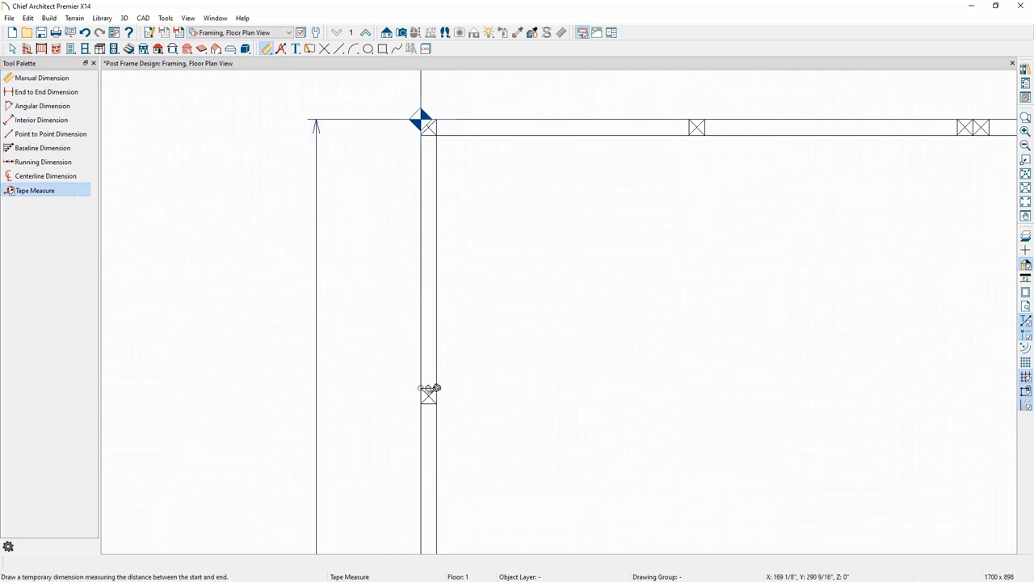
{"action": "left_click_drag", "start_coordinate": [425, 387], "coordinate": [428, 123]}
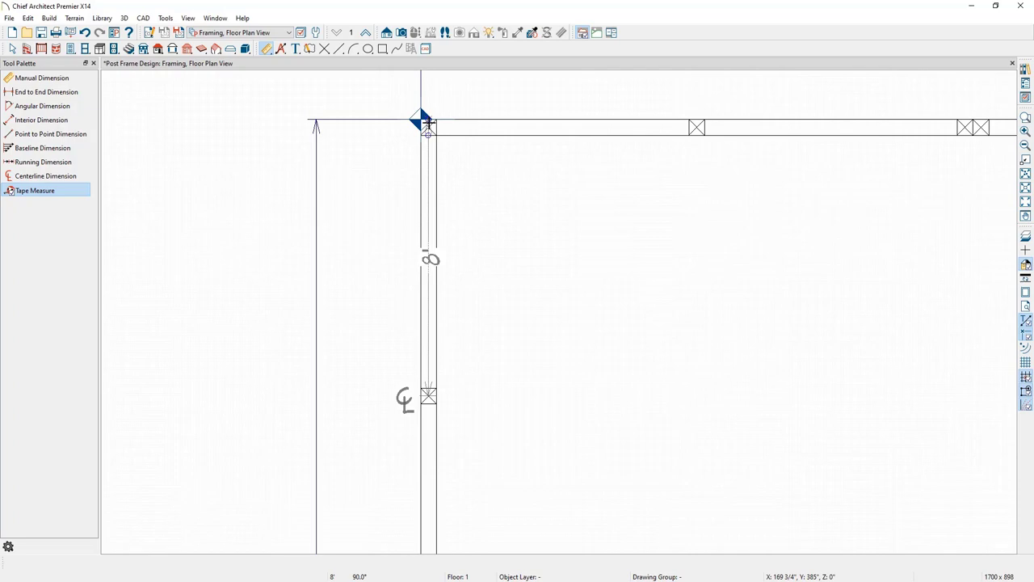
{"action": "left_click_drag", "start_coordinate": [427, 123], "coordinate": [427, 123]}
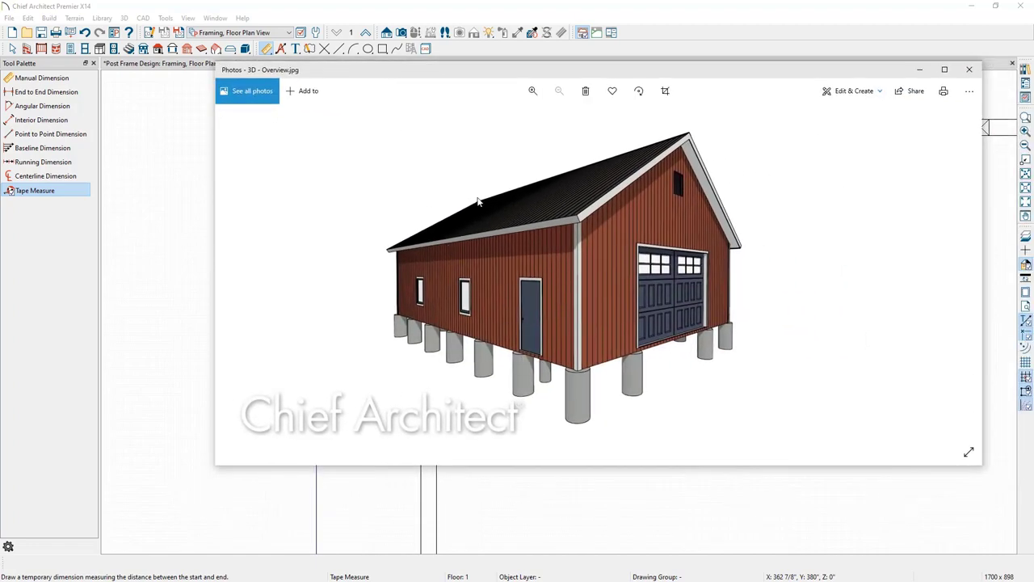
Place a hinged door in the left wall just above the lower-left corner post, turning on the "Doors" layer's display
{"action": "scroll", "coordinate": [451, 395], "scroll_direction": "down", "scroll_amount": 5}
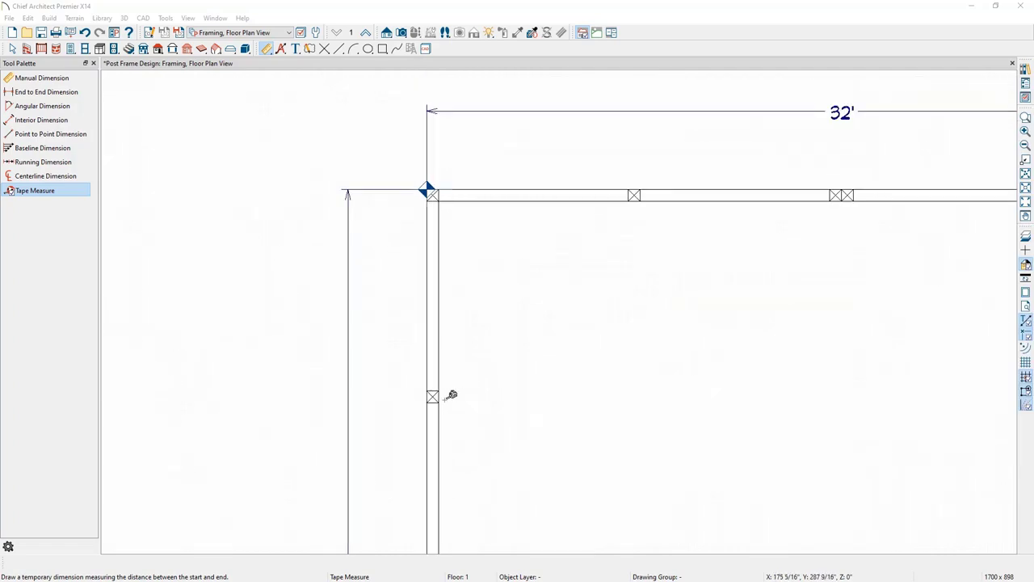
{"action": "middle_click_drag", "start_coordinate": [525, 468], "coordinate": [501, 179]}
{"action": "left_click", "coordinate": [35, 190]}
{"action": "scroll", "coordinate": [462, 438], "scroll_direction": "up", "scroll_amount": 5}
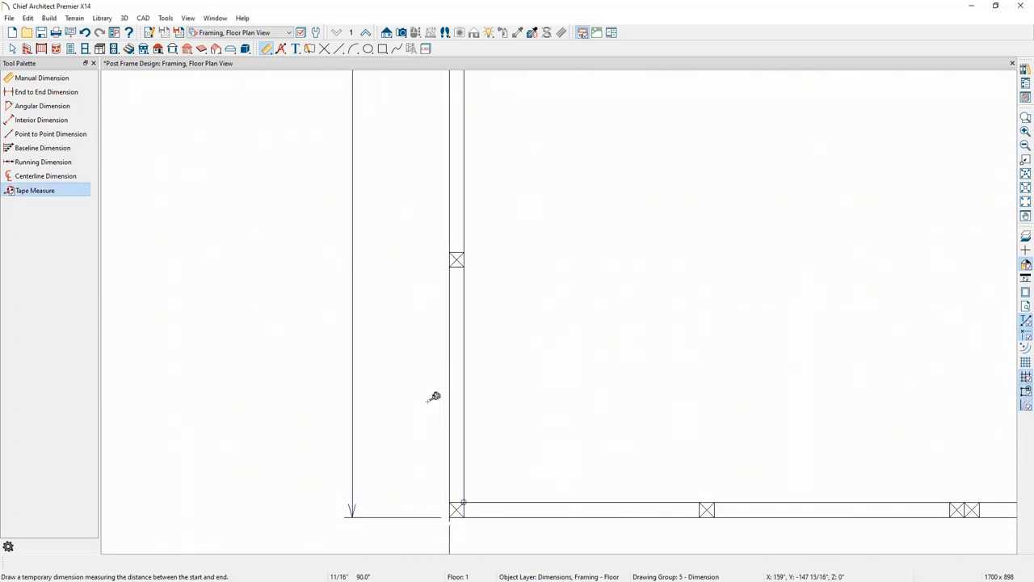
{"action": "left_click", "coordinate": [70, 50]}
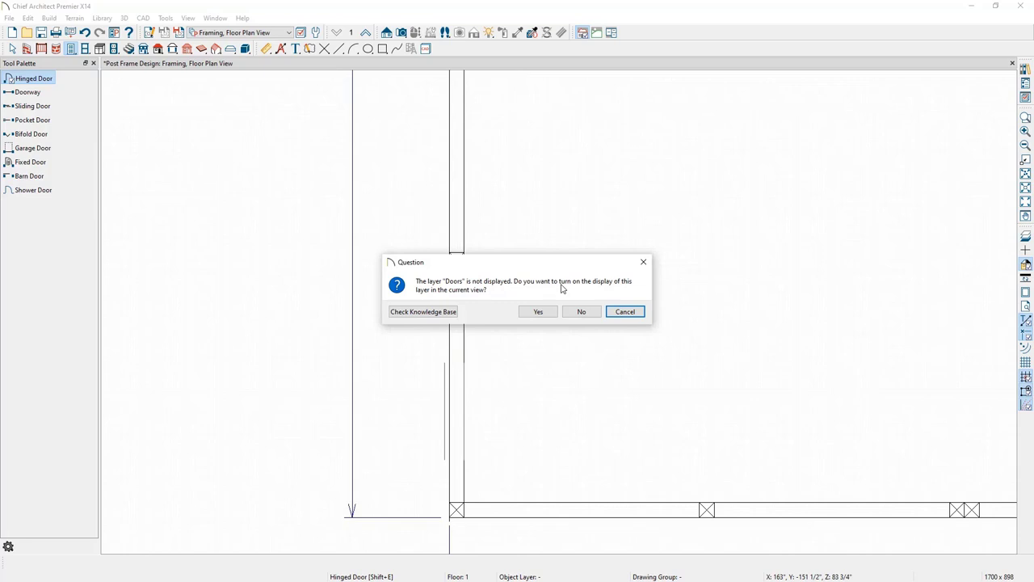
{"action": "left_click", "coordinate": [538, 312]}
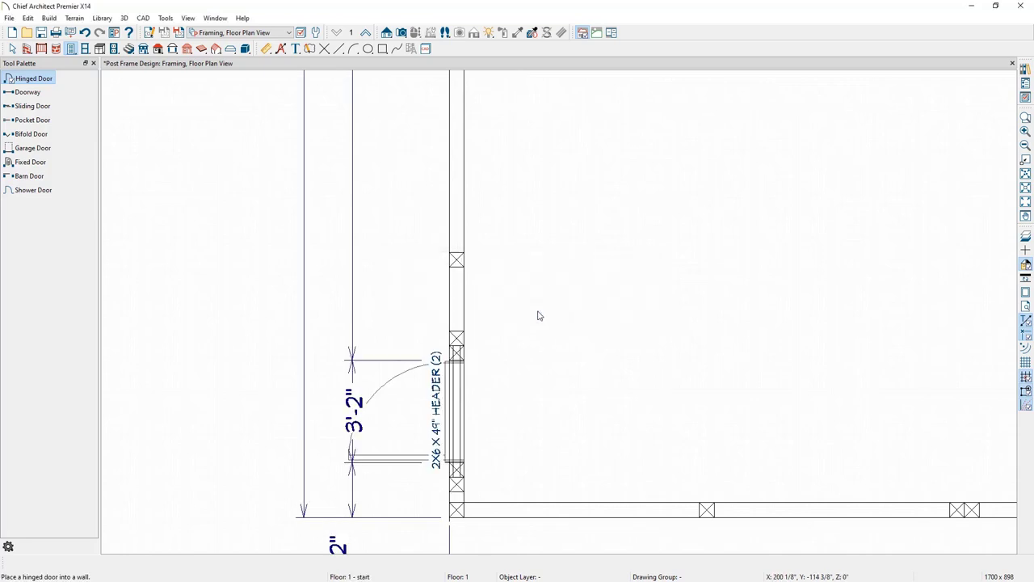
{"action": "key", "text": "Escape"}
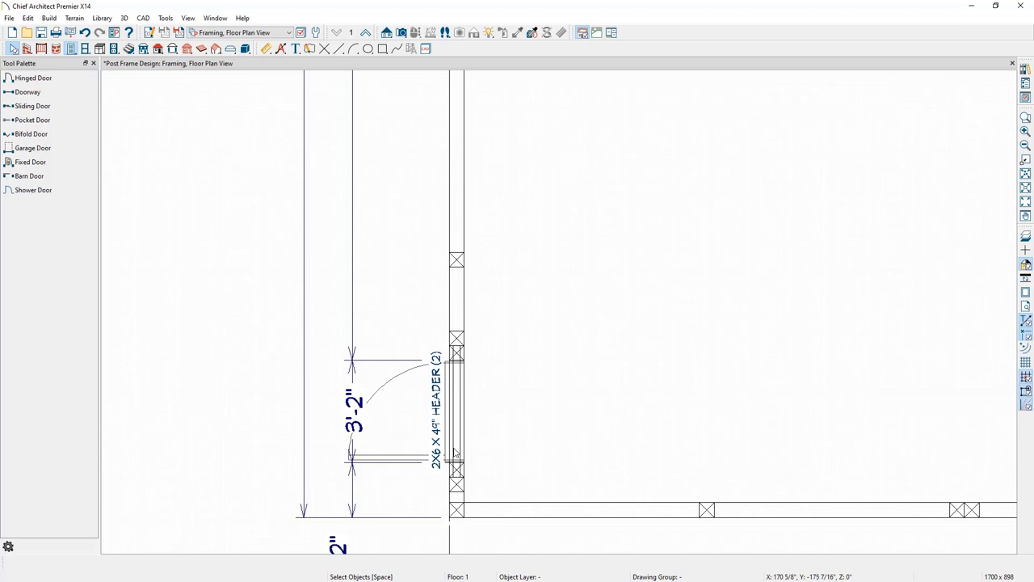
Create a Perspective Framing Overview and orbit to a close view of the framing around the door opening
{"action": "left_click", "coordinate": [402, 35]}
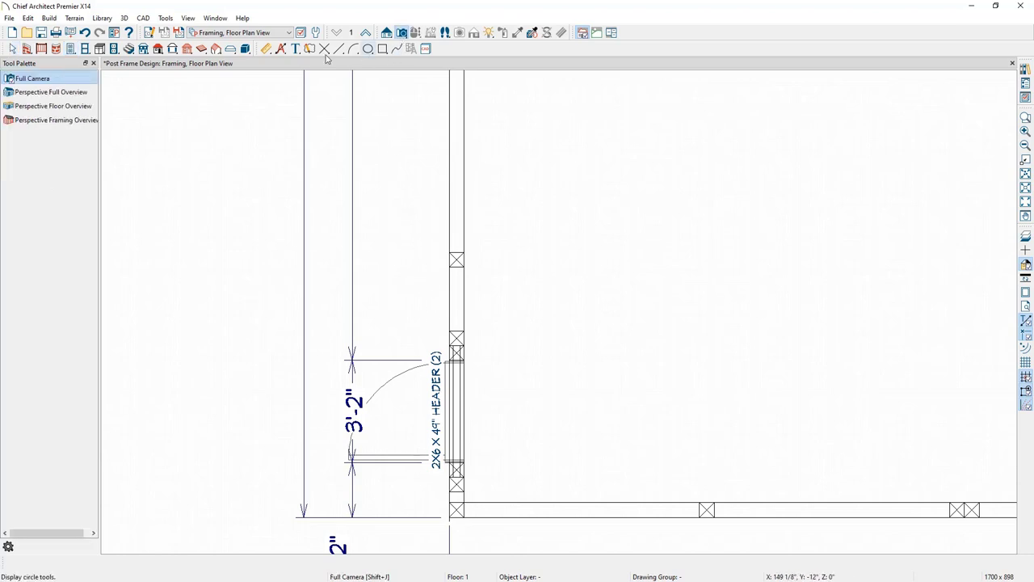
{"action": "left_click", "coordinate": [55, 121]}
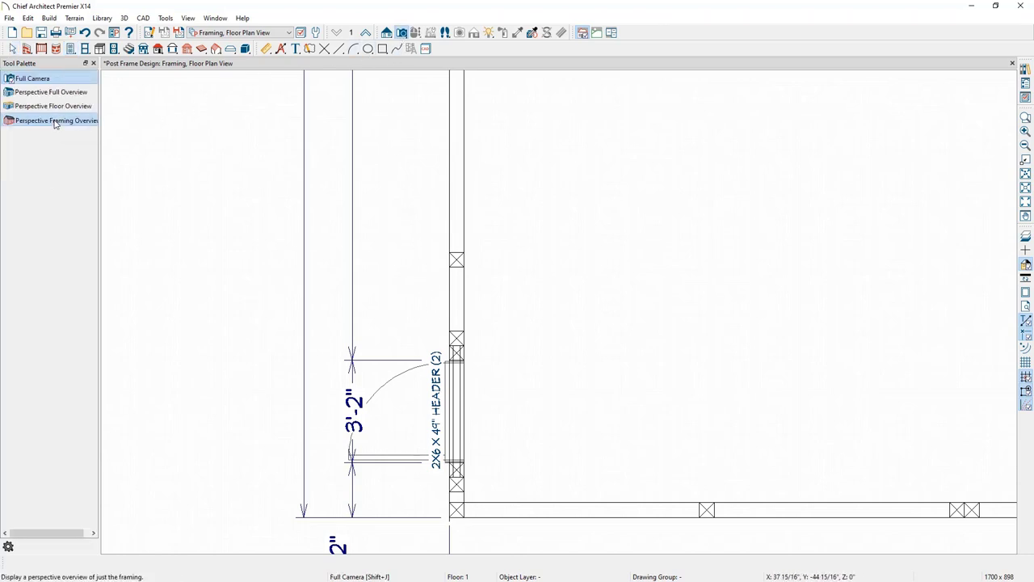
{"action": "left_click_drag", "start_coordinate": [468, 374], "coordinate": [707, 332]}
{"action": "scroll", "coordinate": [760, 328], "scroll_direction": "up", "scroll_amount": 5}
{"action": "scroll", "coordinate": [744, 319], "scroll_direction": "down", "scroll_amount": 3}
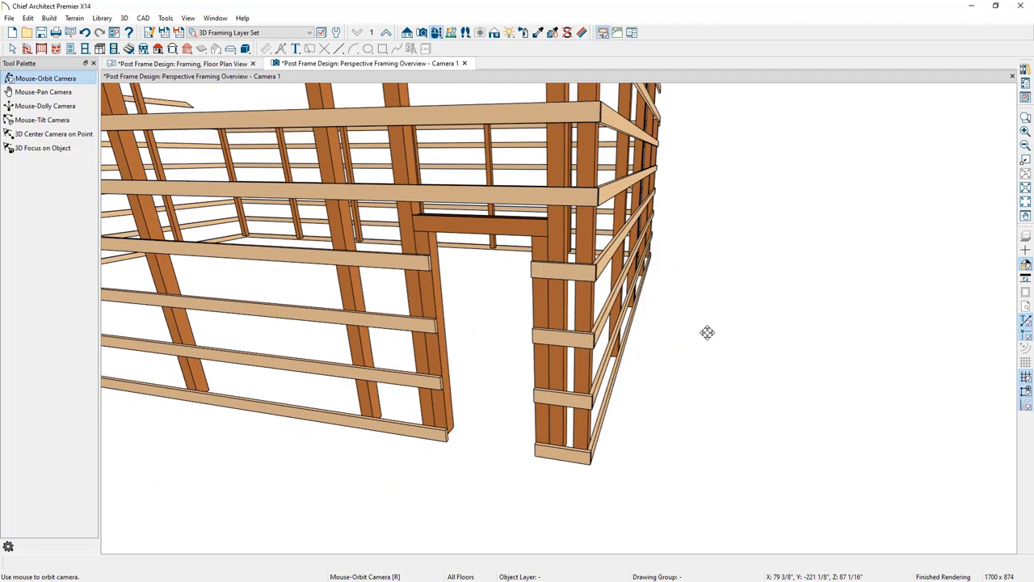
{"action": "key", "text": "space"}
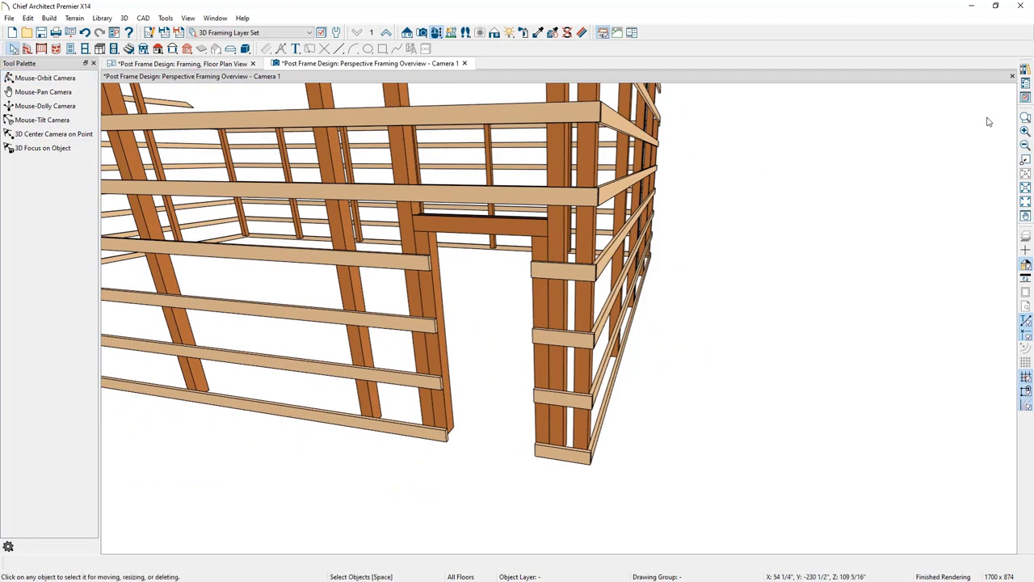
Turn on the display of the "Doors" and "Windows" layers in the 3D Framing Layer Set
{"action": "left_click", "coordinate": [1027, 99]}
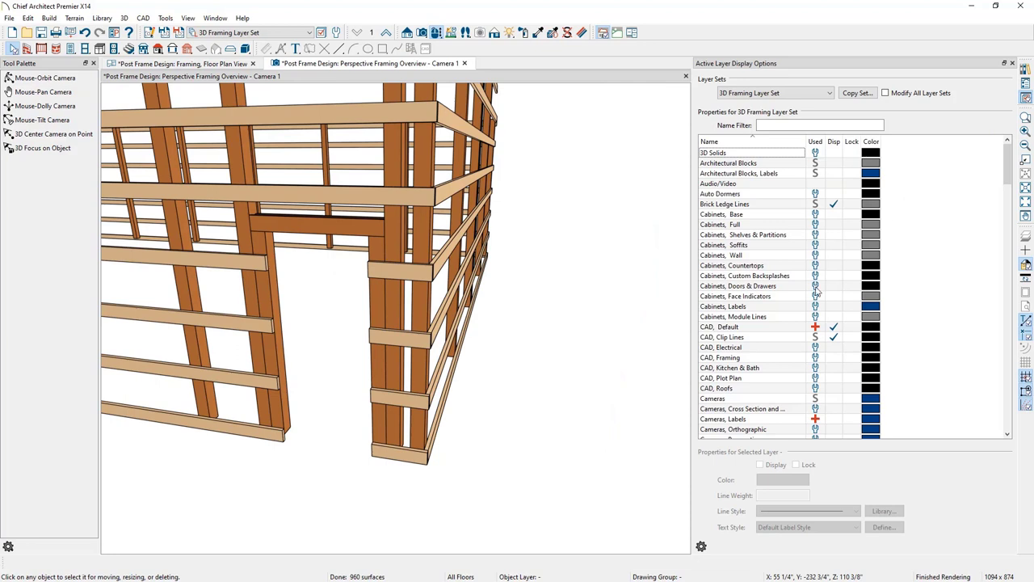
{"action": "scroll", "coordinate": [785, 315], "scroll_direction": "down", "scroll_amount": 4}
{"action": "scroll", "coordinate": [785, 316], "scroll_direction": "down", "scroll_amount": 5}
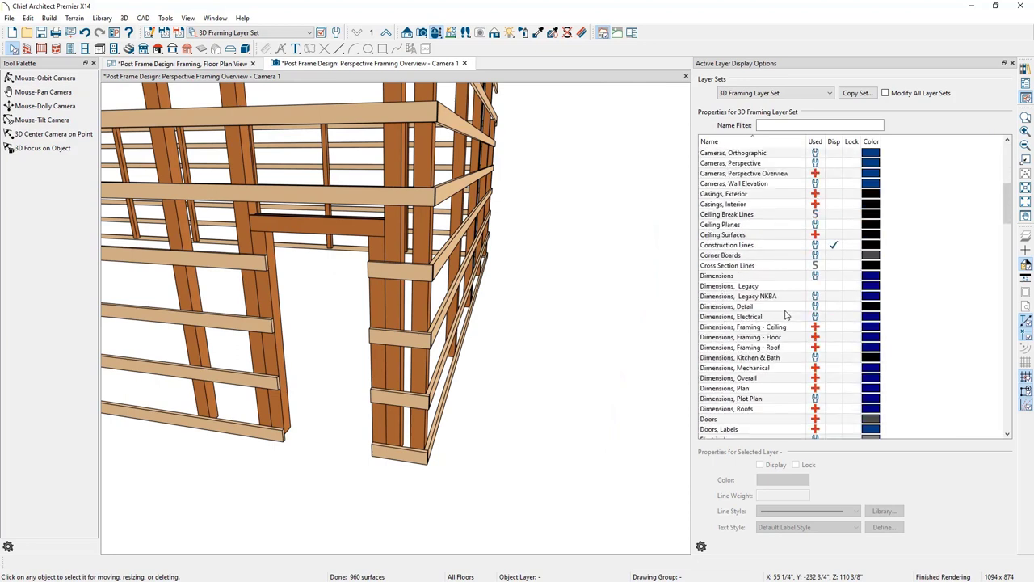
{"action": "left_click", "coordinate": [828, 419]}
{"action": "left_click", "coordinate": [831, 419]}
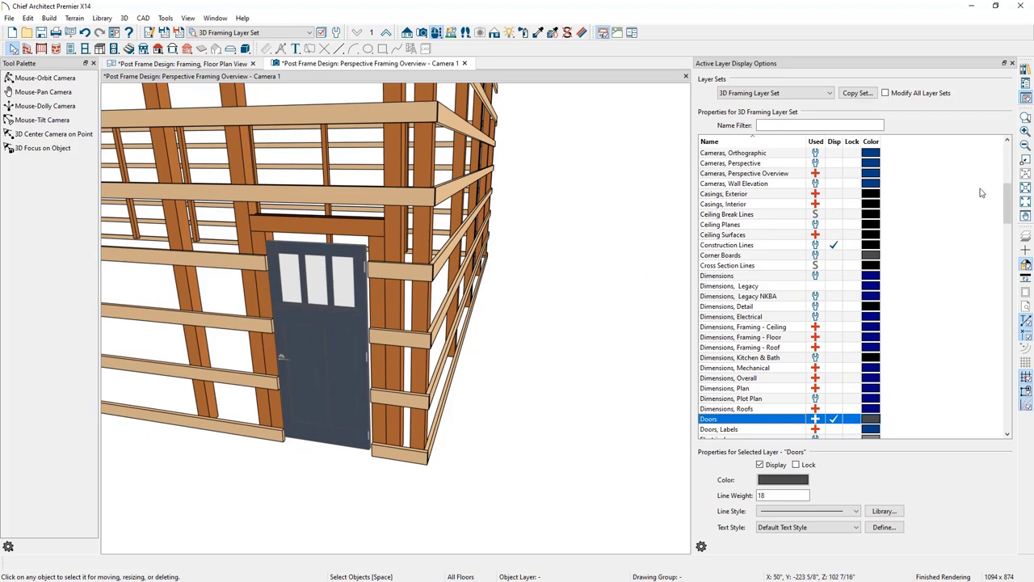
{"action": "left_click_drag", "start_coordinate": [1008, 192], "coordinate": [1002, 416]}
{"action": "left_click", "coordinate": [833, 423]}
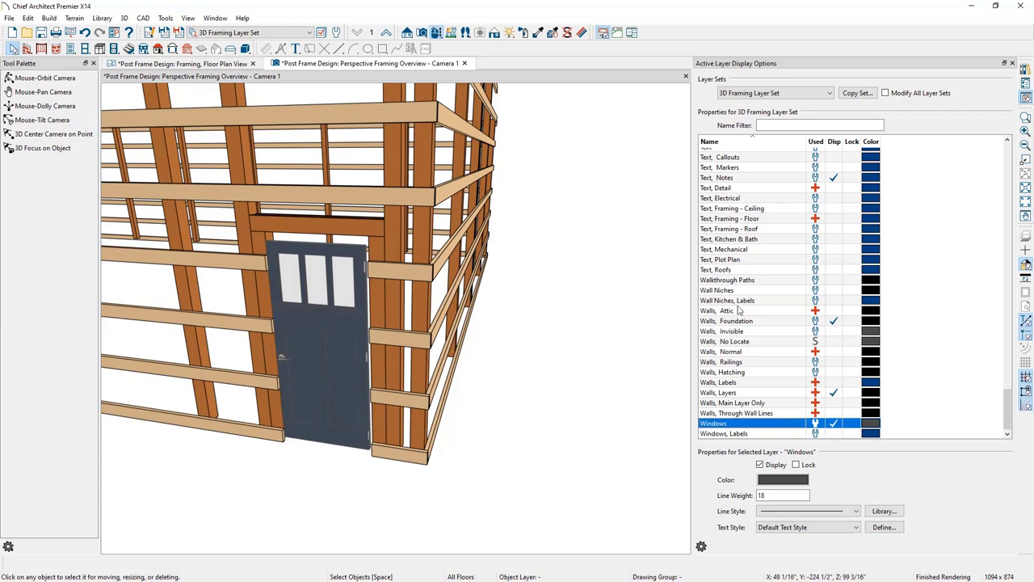
Show the layer edit buttons and set the color of all layers in the 3D Framing Layer Set to black
{"action": "right_click", "coordinate": [858, 463]}
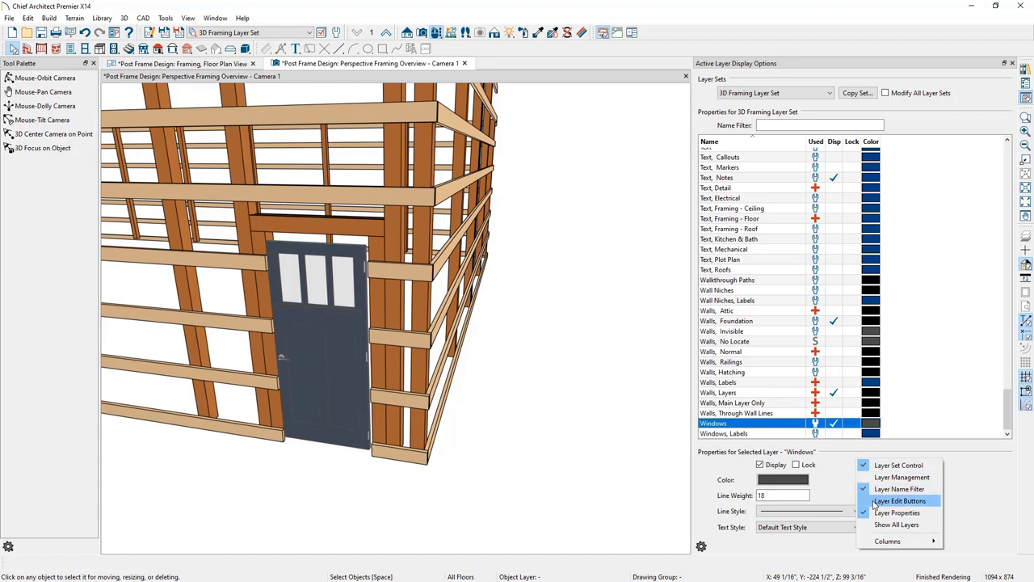
{"action": "left_click", "coordinate": [898, 501]}
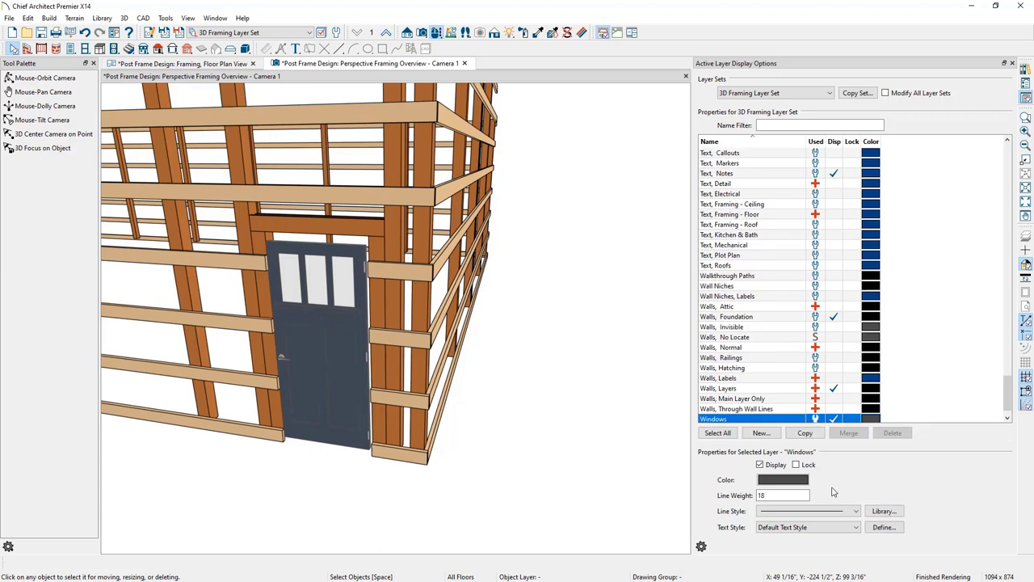
{"action": "left_click", "coordinate": [718, 433]}
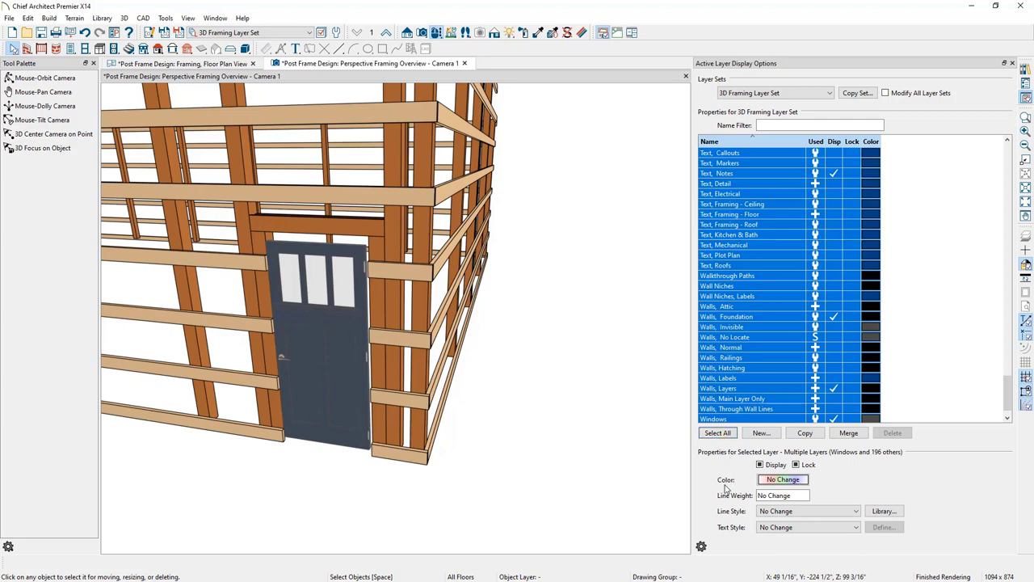
{"action": "left_click", "coordinate": [778, 484]}
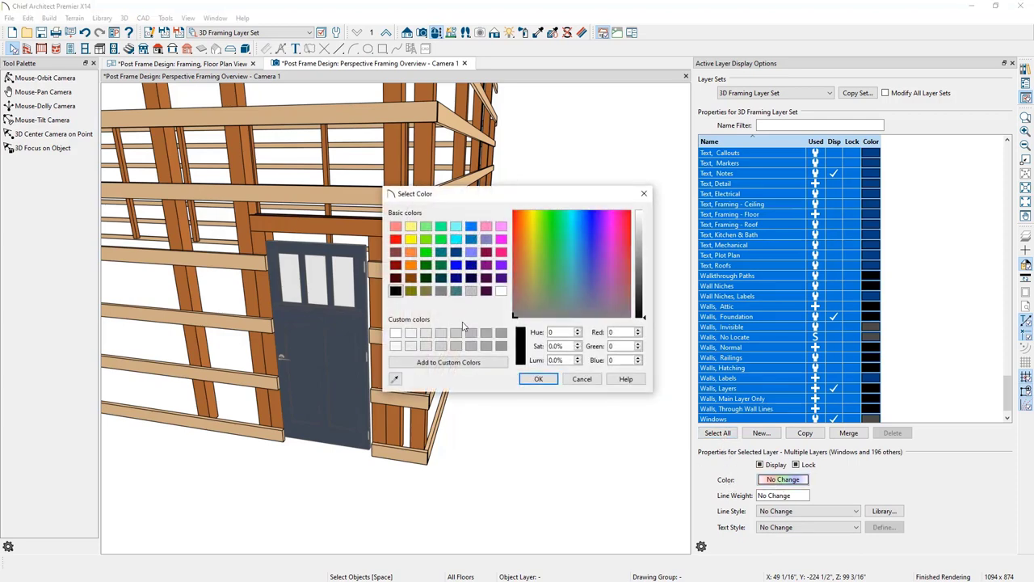
{"action": "left_click", "coordinate": [538, 379]}
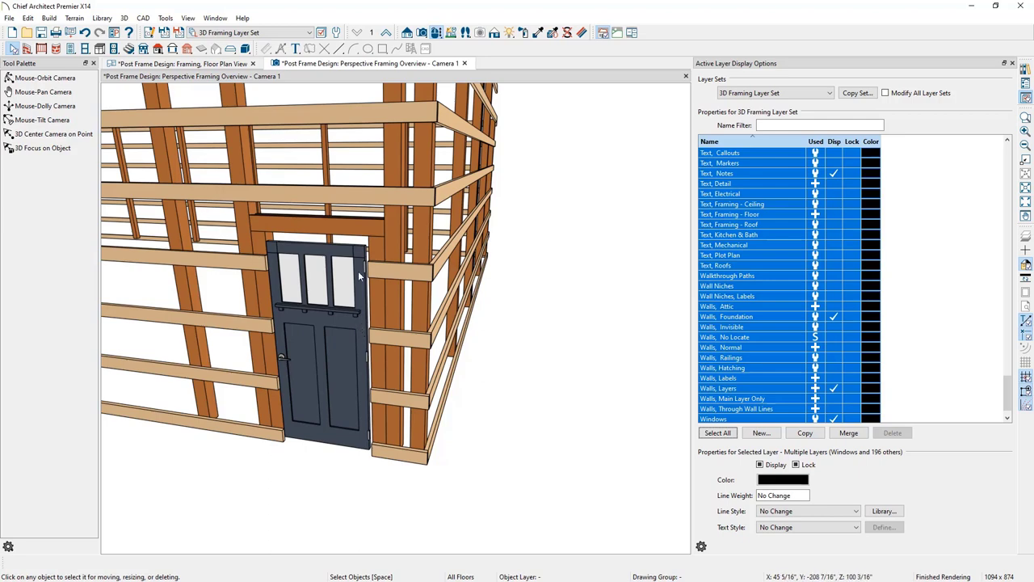
Check the 3D View Defaults for the display of openings independent of walls and roofs, closing the default settings without changes
{"action": "left_click", "coordinate": [338, 34]}
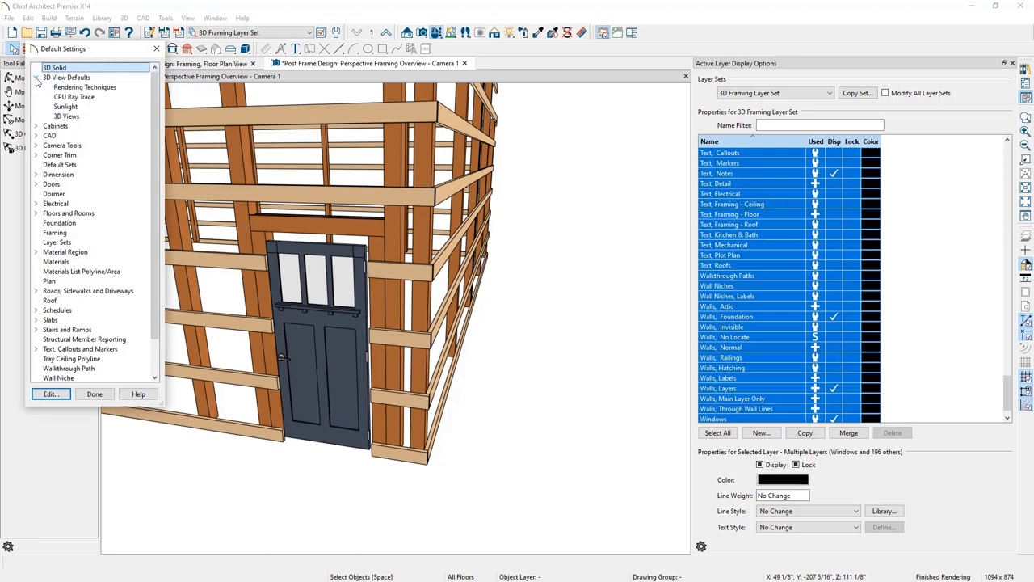
{"action": "double_click", "coordinate": [105, 120]}
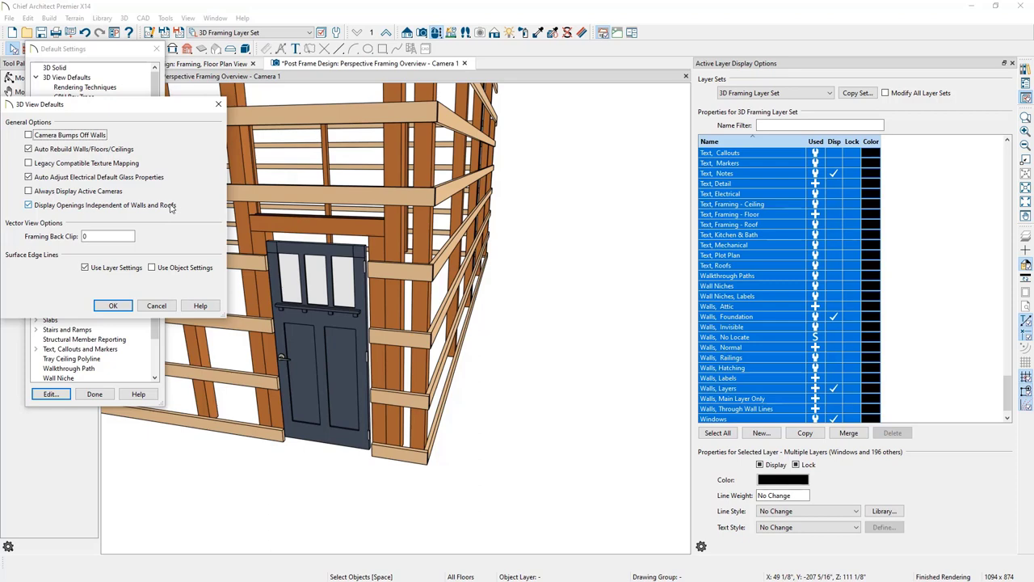
{"action": "left_click", "coordinate": [156, 306]}
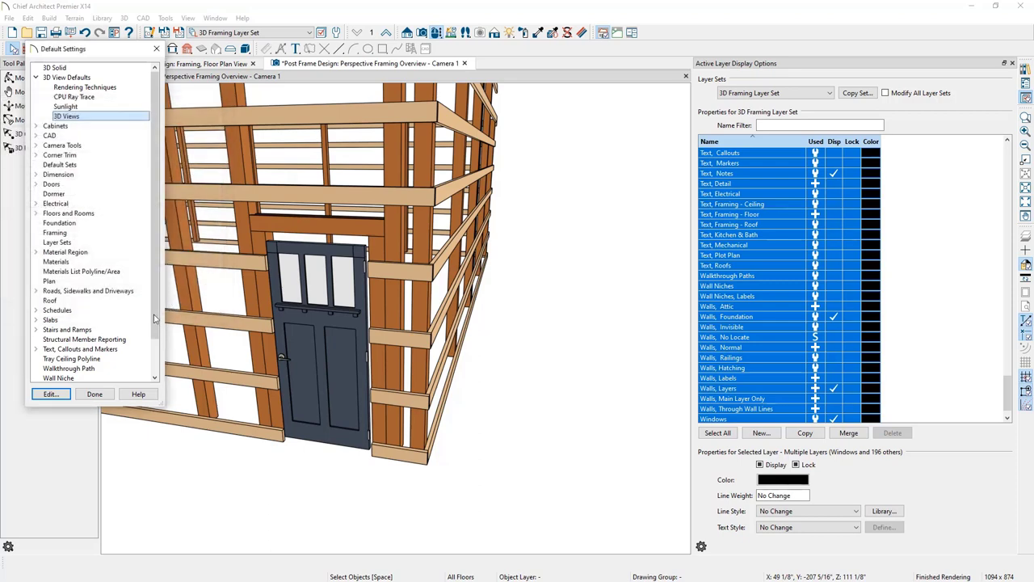
{"action": "left_click", "coordinate": [94, 394]}
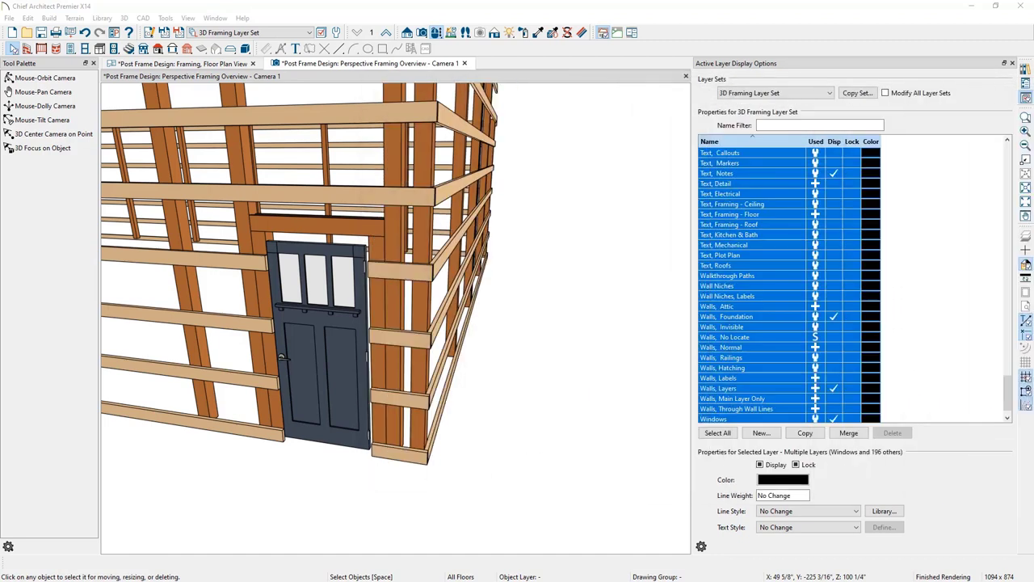
Change the exterior door's style to Slab and remove its interior casing
{"action": "left_click", "coordinate": [319, 328]}
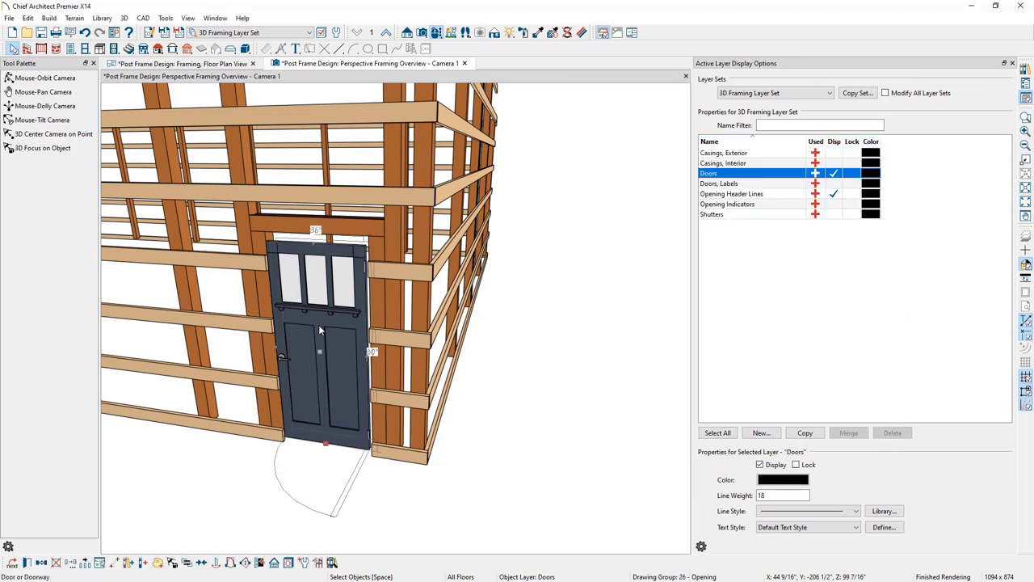
{"action": "double_click", "coordinate": [319, 328]}
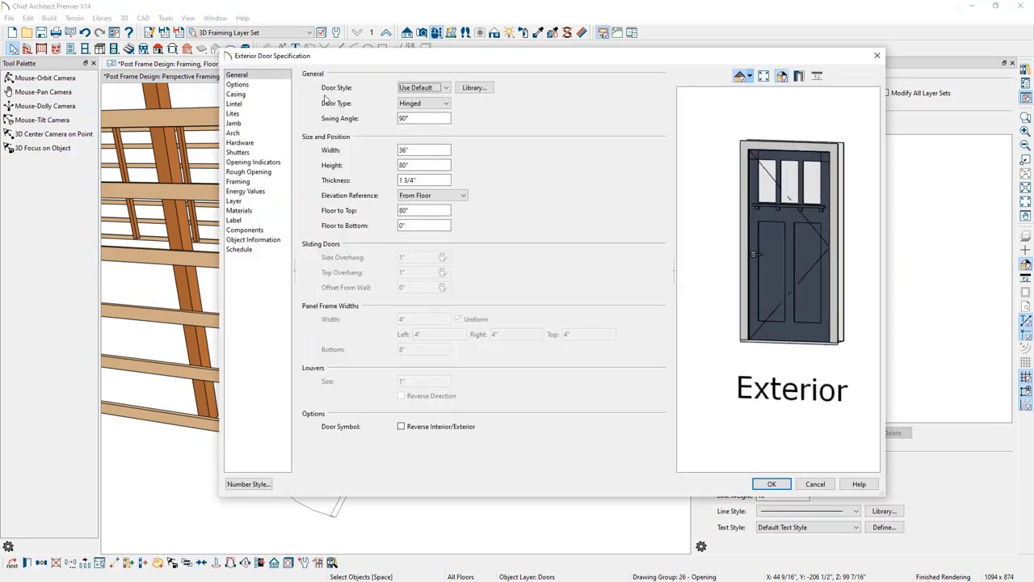
{"action": "left_click", "coordinate": [424, 87]}
{"action": "left_click", "coordinate": [422, 104]}
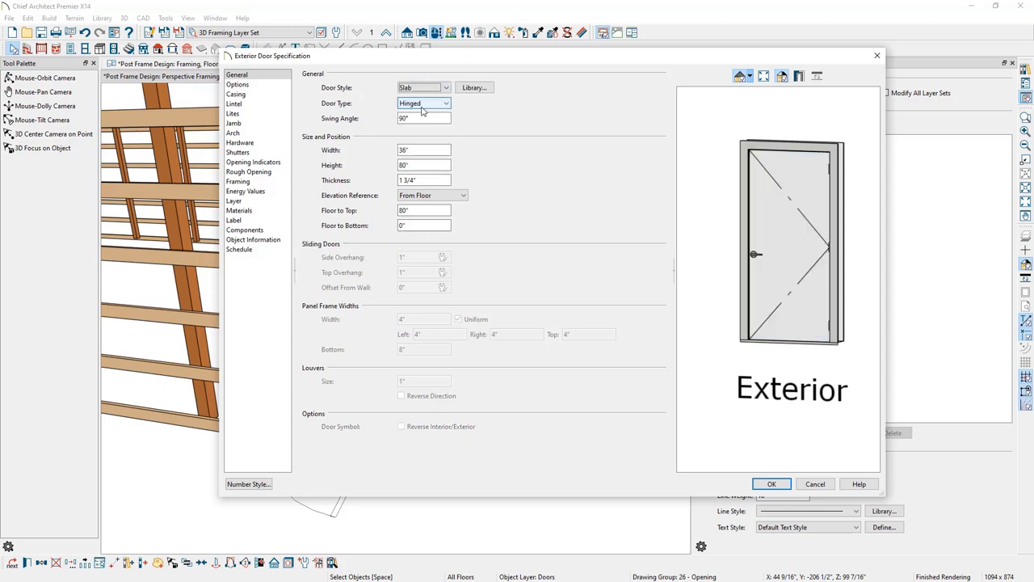
{"action": "left_click", "coordinate": [256, 95]}
{"action": "left_click", "coordinate": [306, 76]}
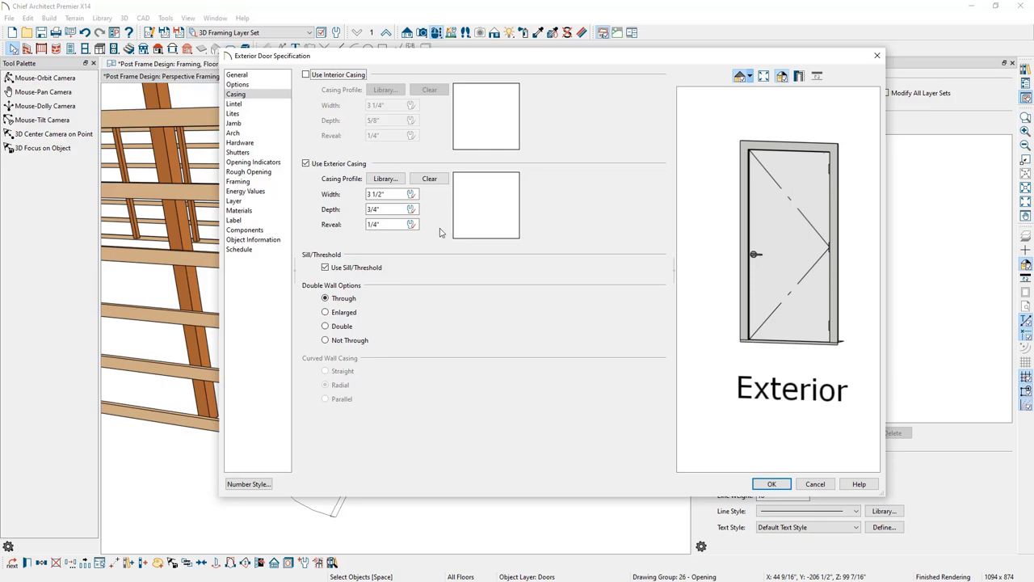
{"action": "left_click", "coordinate": [764, 483]}
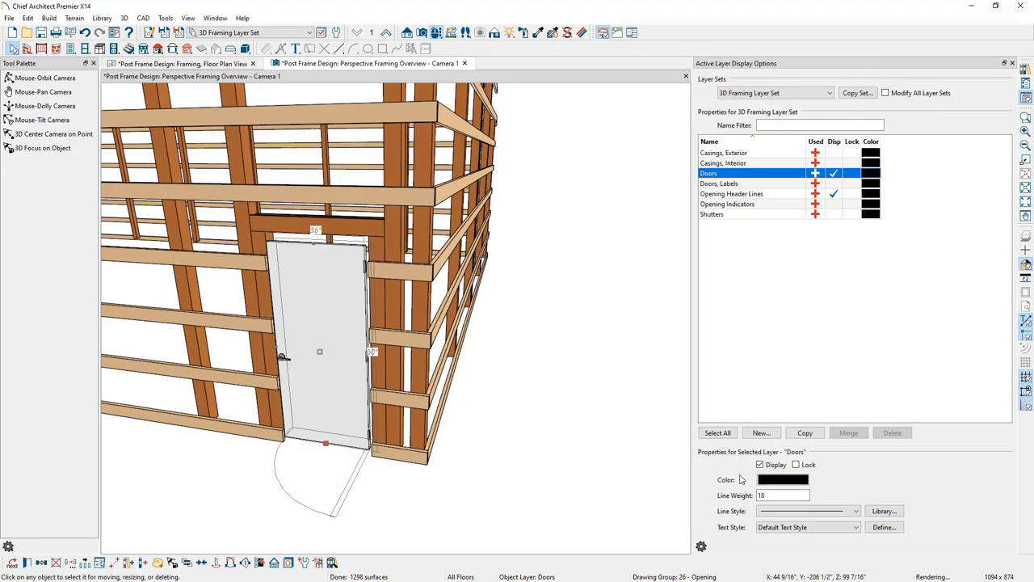
{"action": "left_click", "coordinate": [491, 406]}
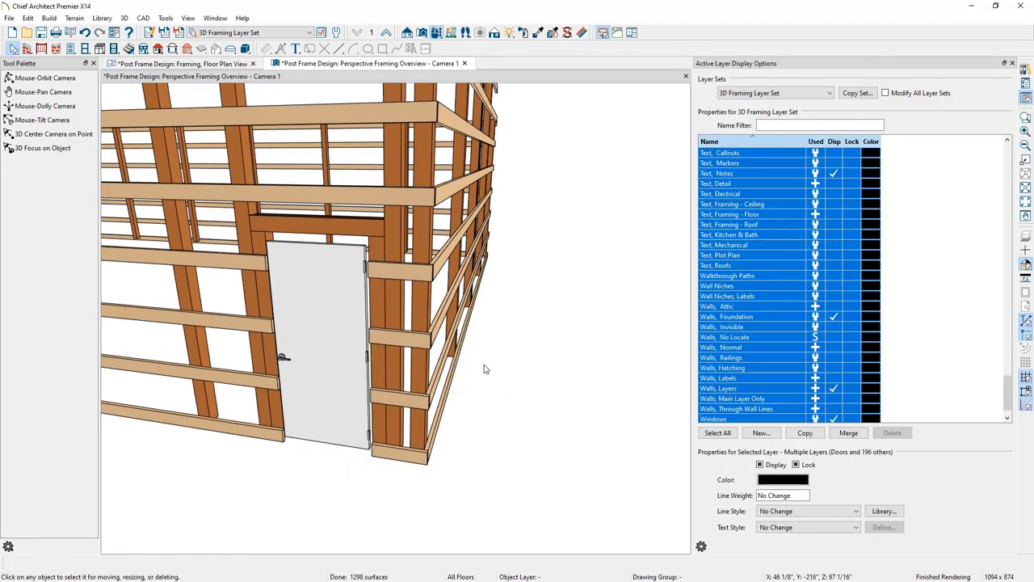
Turn on the display of the door's "Casings, Interior" layer in the 3D Framing Layer Set and close the layer display options
{"action": "left_click", "coordinate": [436, 34]}
{"action": "left_click_drag", "start_coordinate": [174, 169], "coordinate": [404, 240]}
{"action": "scroll", "coordinate": [404, 240], "scroll_direction": "up", "scroll_amount": 5}
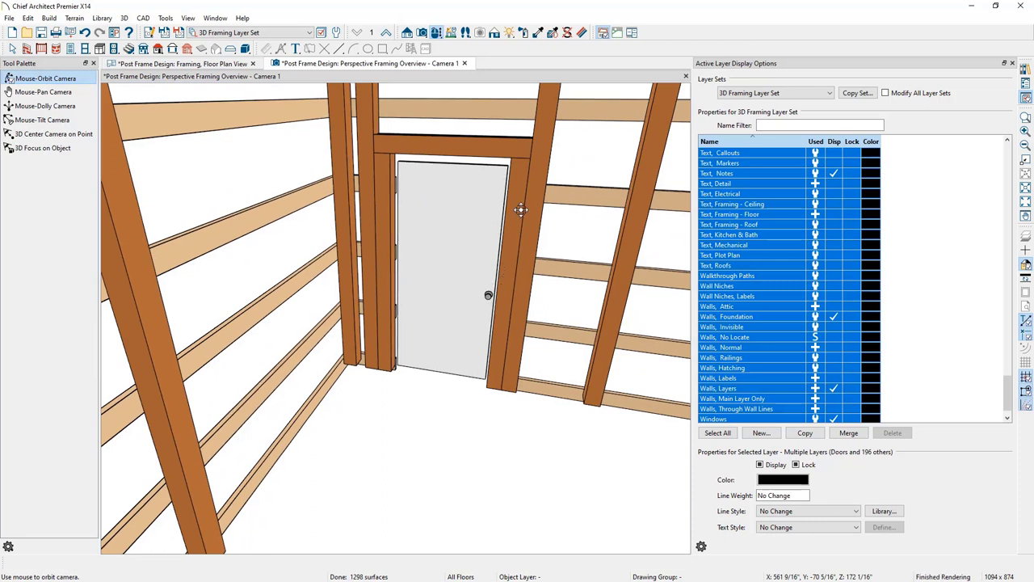
{"action": "key", "text": "space"}
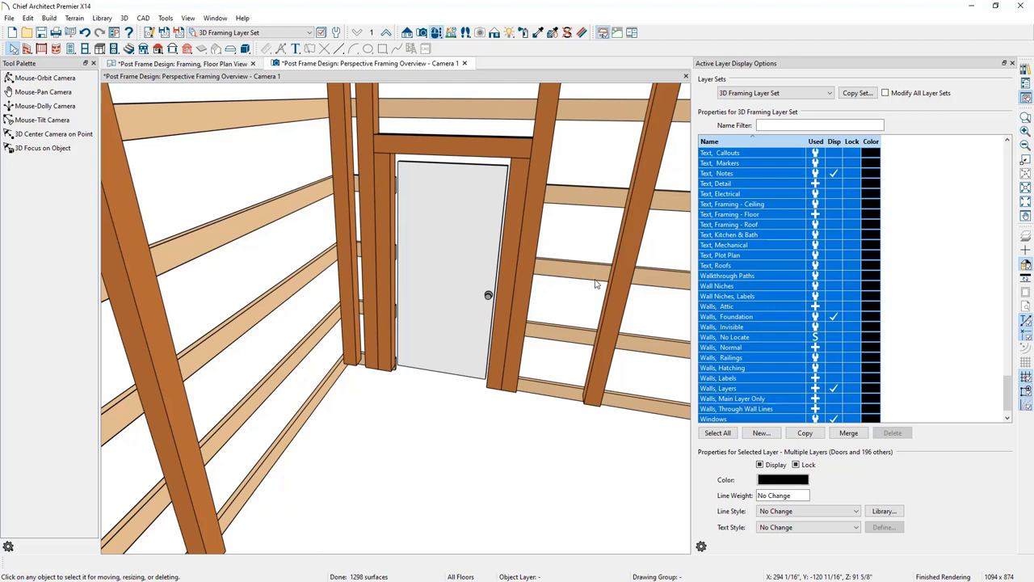
{"action": "left_click", "coordinate": [461, 239]}
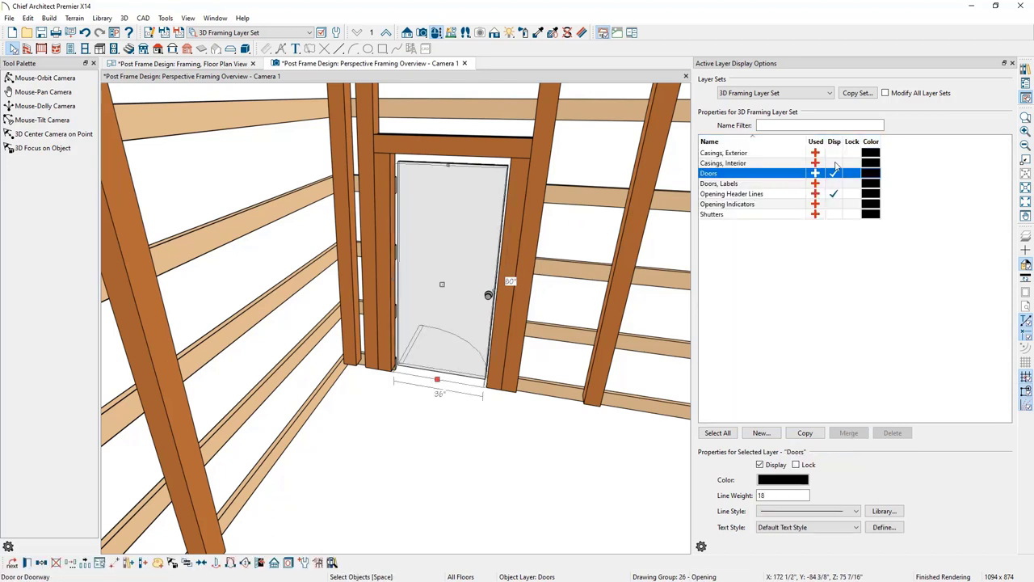
{"action": "left_click", "coordinate": [835, 164]}
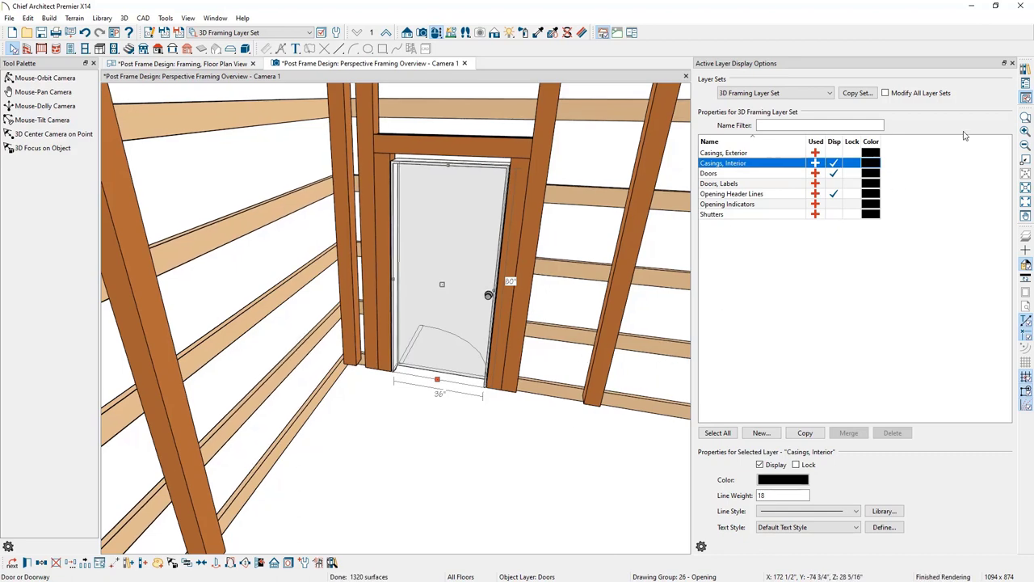
{"action": "left_click", "coordinate": [1012, 63]}
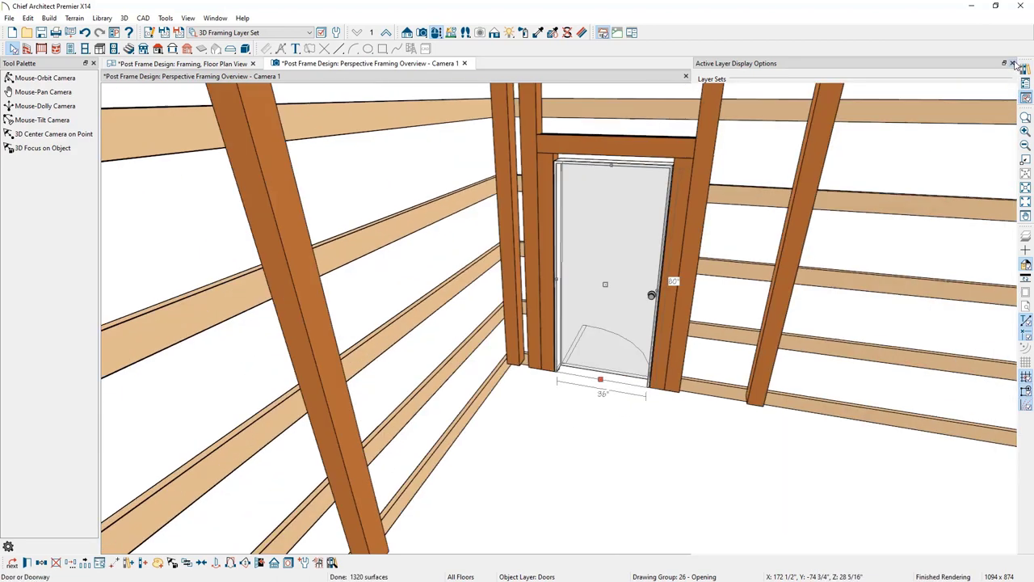
Check the exterior door's jamb widths and set its rough opening to 3/4" each side, 3/4" at the top and 0 at the bottom
{"action": "scroll", "coordinate": [672, 176], "scroll_direction": "up", "scroll_amount": 5}
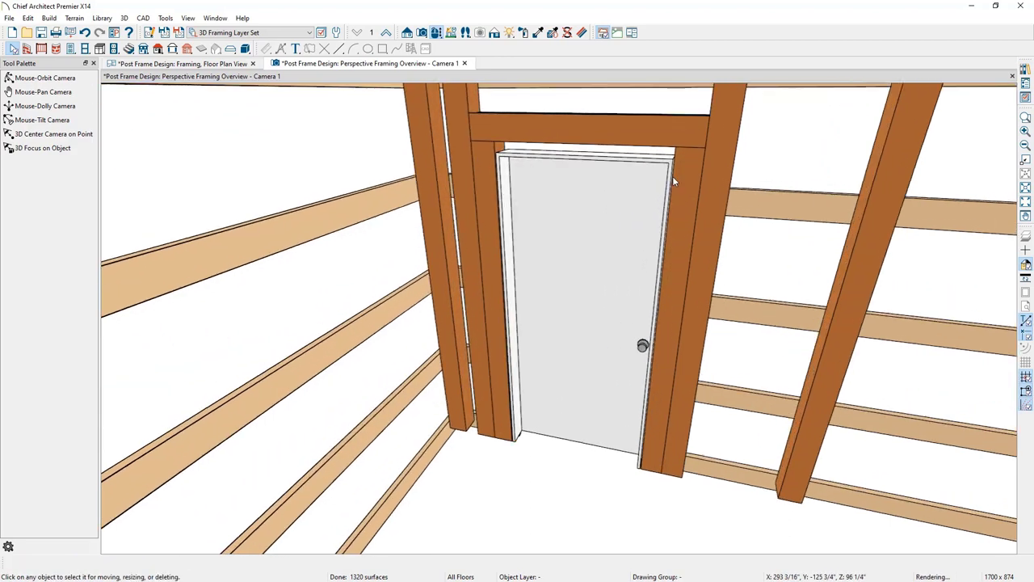
{"action": "scroll", "coordinate": [677, 172], "scroll_direction": "up", "scroll_amount": 3}
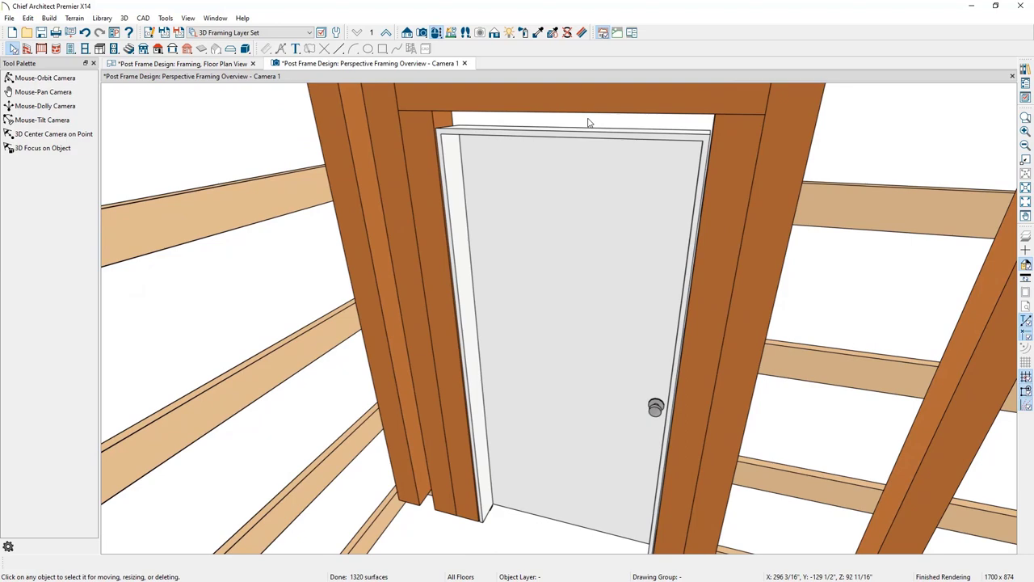
{"action": "double_click", "coordinate": [579, 176]}
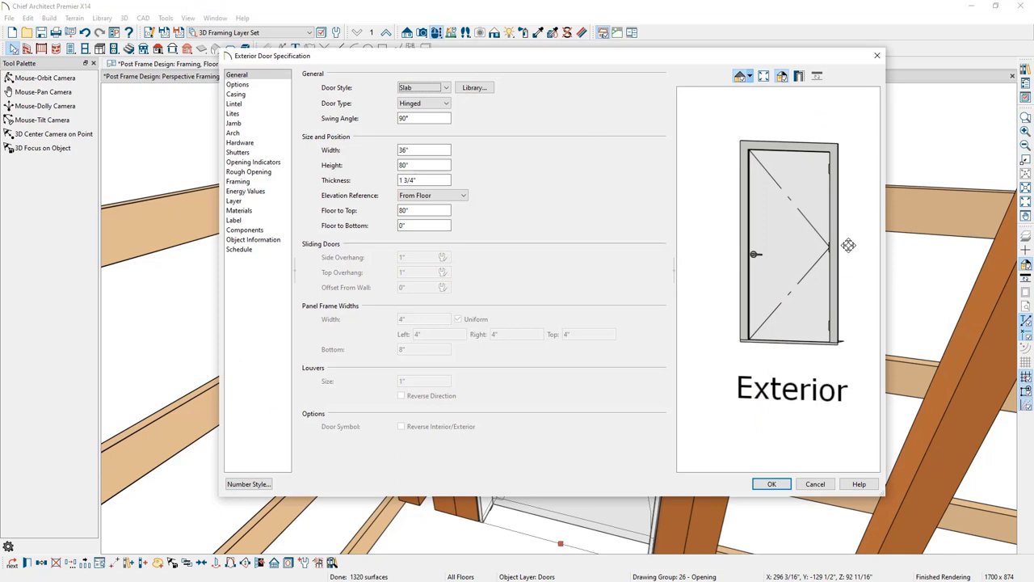
{"action": "left_click_drag", "start_coordinate": [850, 244], "coordinate": [738, 245]}
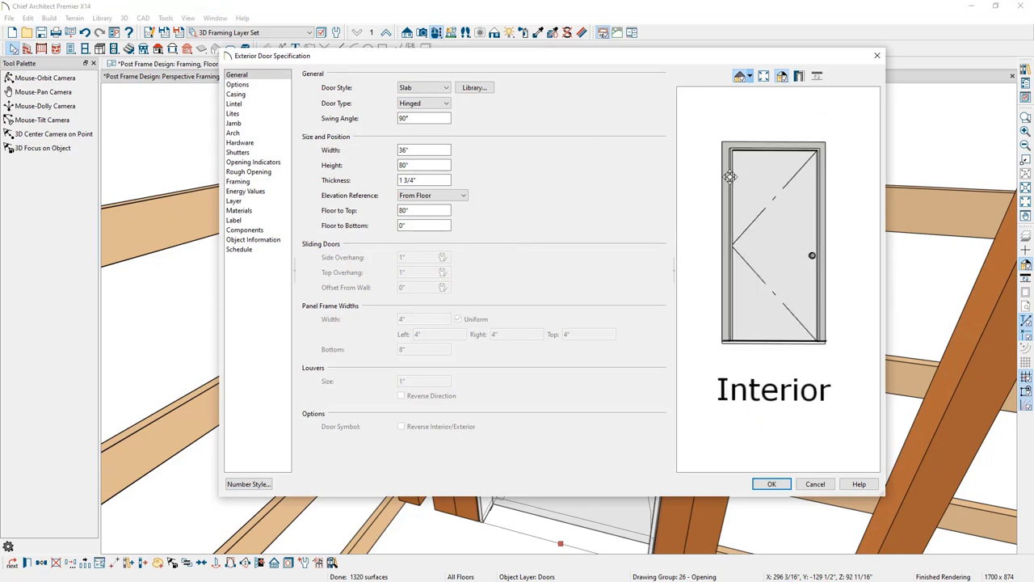
{"action": "left_click", "coordinate": [257, 126]}
{"action": "left_click", "coordinate": [367, 89]}
{"action": "left_click_drag", "start_coordinate": [375, 87], "coordinate": [353, 89]}
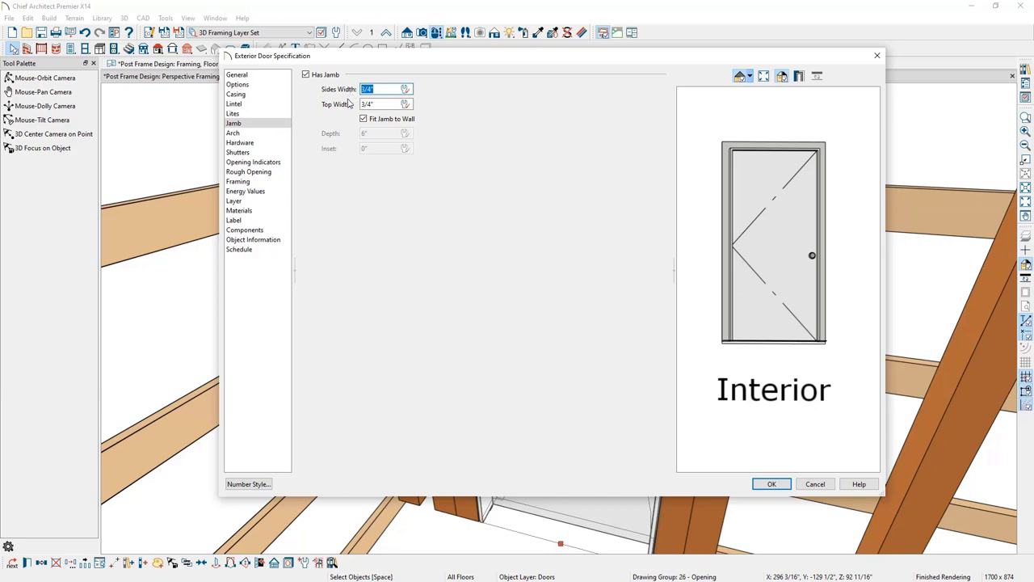
{"action": "left_click", "coordinate": [279, 172]}
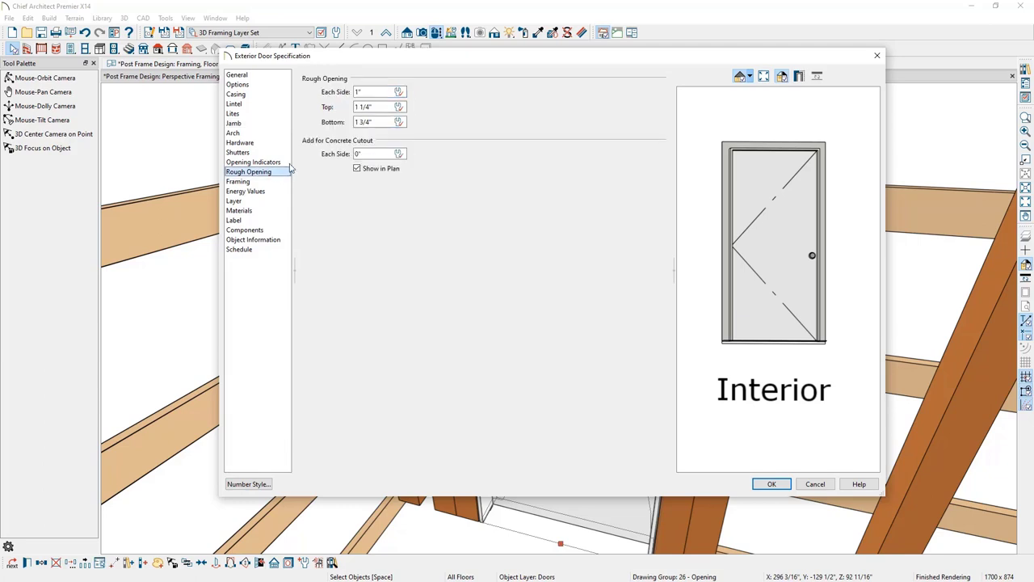
{"action": "left_click_drag", "start_coordinate": [376, 92], "coordinate": [321, 106]}
{"action": "type", "text": "3/4\"3/4\""}
{"action": "left_click_drag", "start_coordinate": [377, 121], "coordinate": [296, 125]}
{"action": "type", "text": "0"}
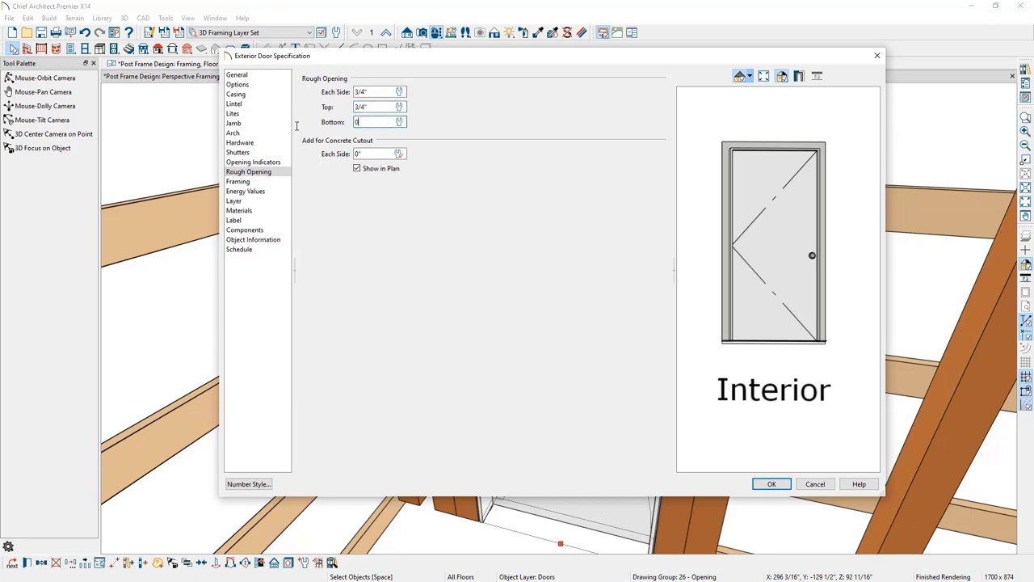
{"action": "left_click", "coordinate": [767, 483]}
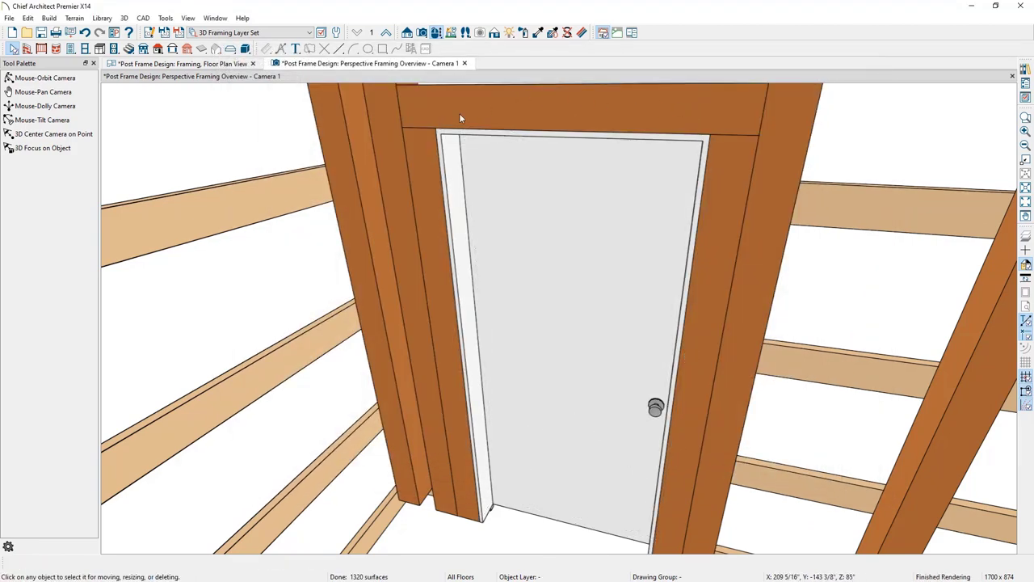
{"action": "middle_click_drag", "start_coordinate": [447, 131], "coordinate": [494, 158]}
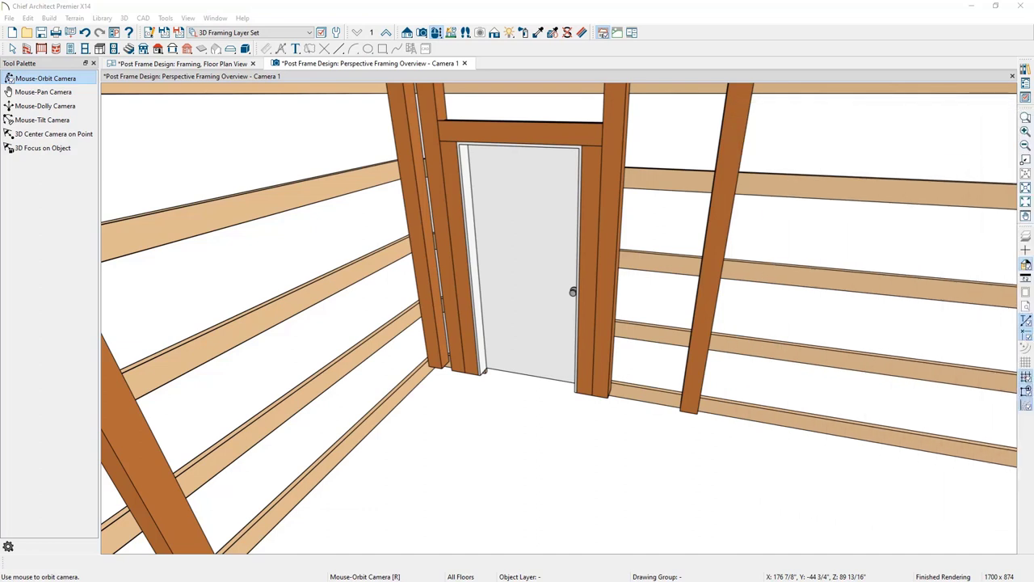
Place a garage door at the middle of the 32' front wall in the floor plan view
{"action": "left_click", "coordinate": [194, 64]}
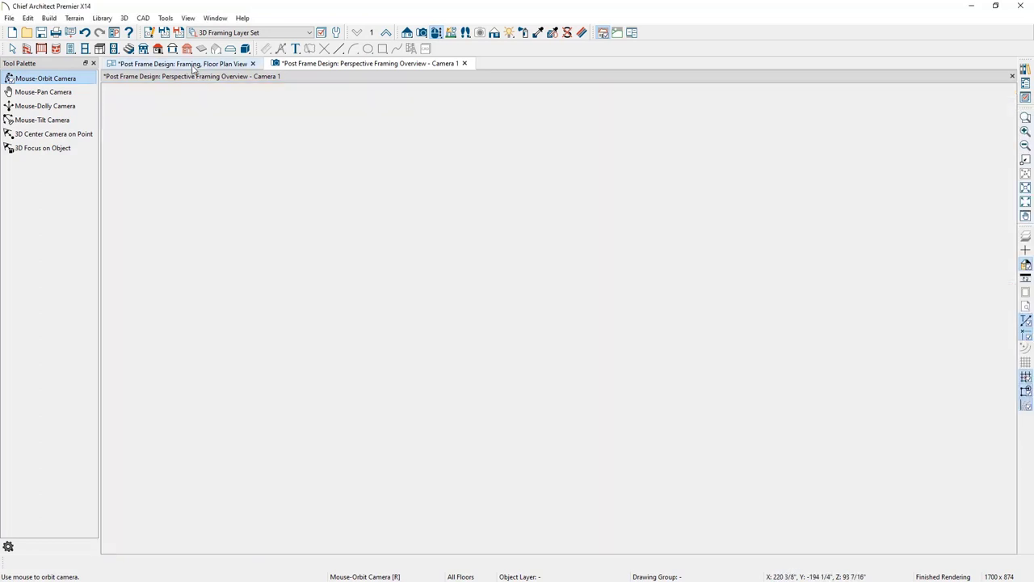
{"action": "scroll", "coordinate": [330, 227], "scroll_direction": "down", "scroll_amount": 4}
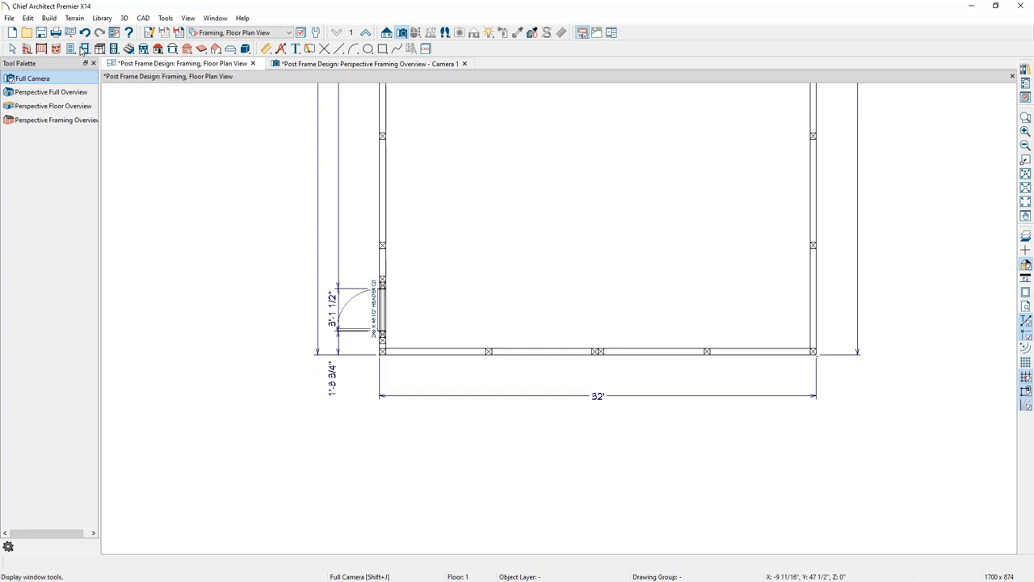
{"action": "left_click", "coordinate": [71, 49]}
{"action": "left_click", "coordinate": [32, 148]}
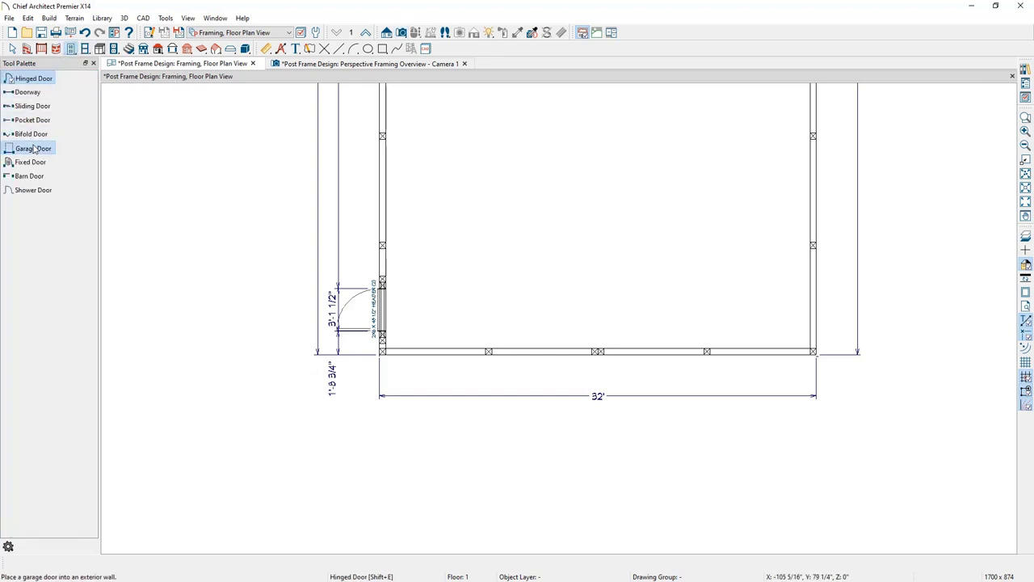
{"action": "left_click", "coordinate": [598, 354]}
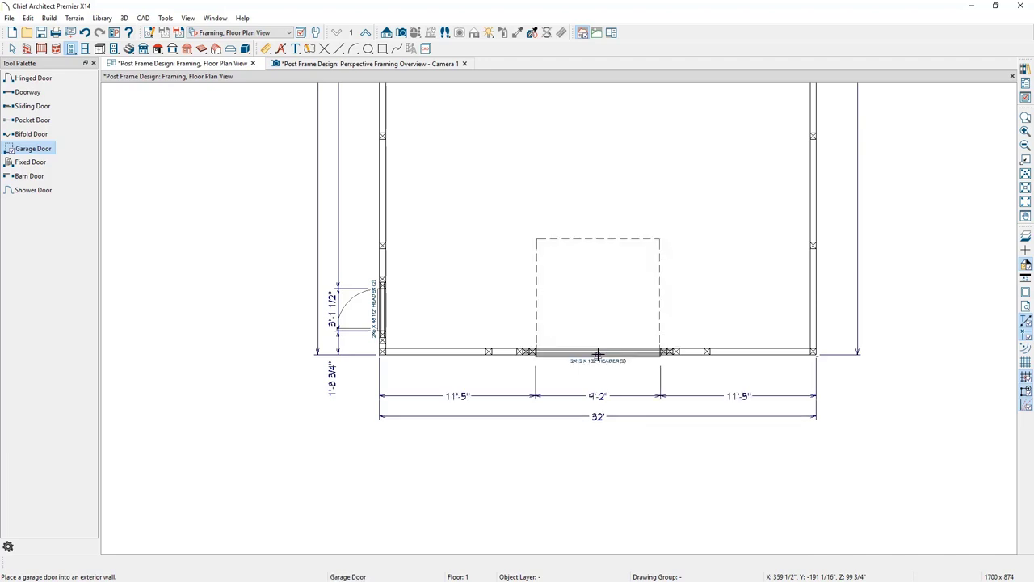
Open the garage door's specification from the framing camera view and set its width to 16' and height to 10'
{"action": "left_click", "coordinate": [413, 65]}
{"action": "left_click_drag", "start_coordinate": [455, 247], "coordinate": [505, 282]}
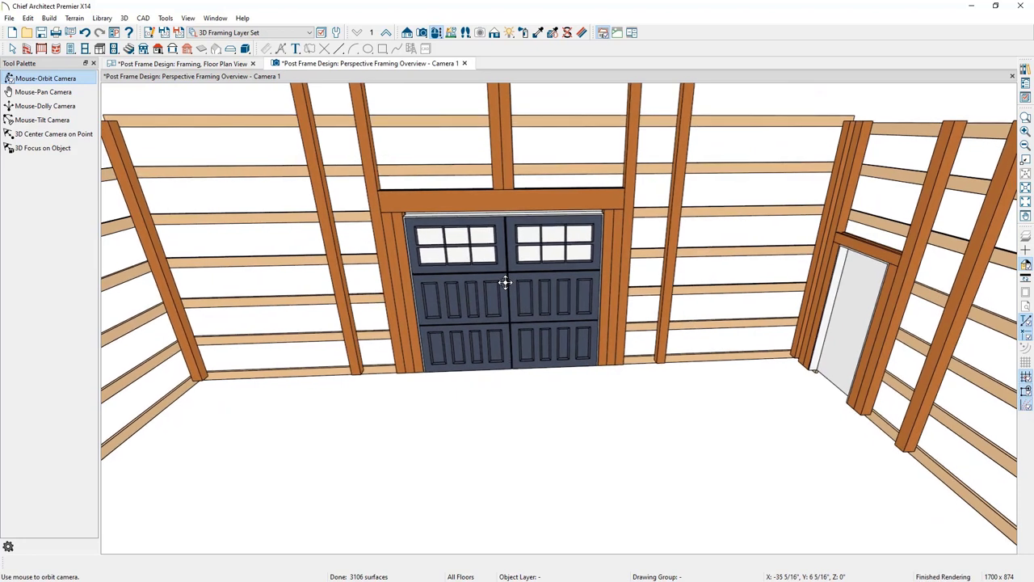
{"action": "key", "text": "space"}
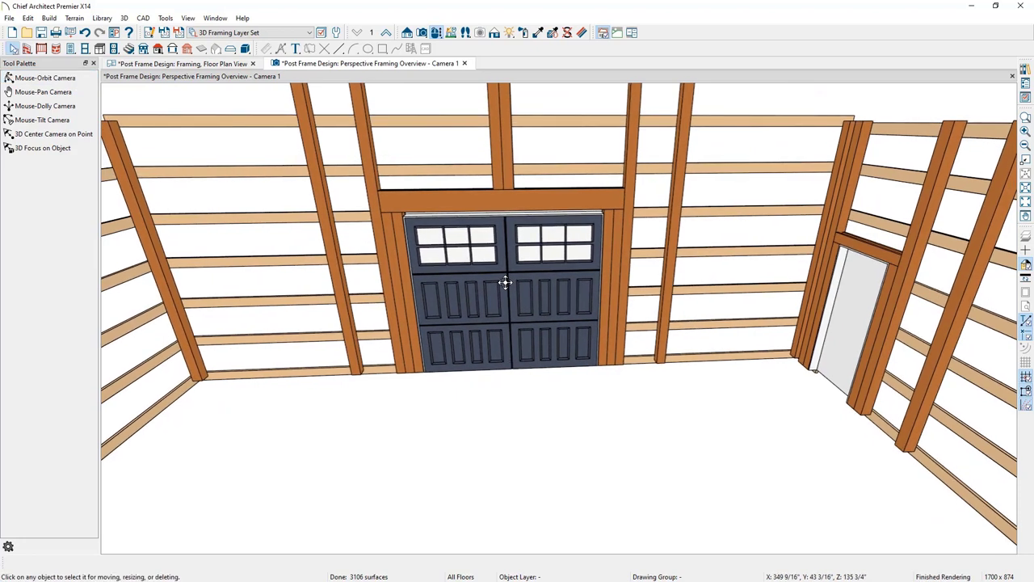
{"action": "double_click", "coordinate": [506, 282]}
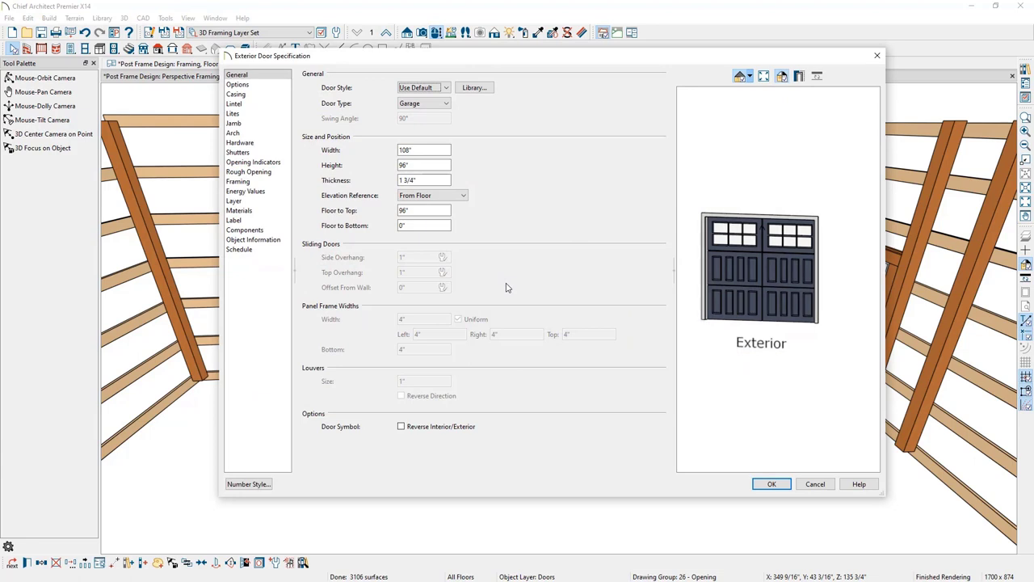
{"action": "double_click", "coordinate": [412, 150]}
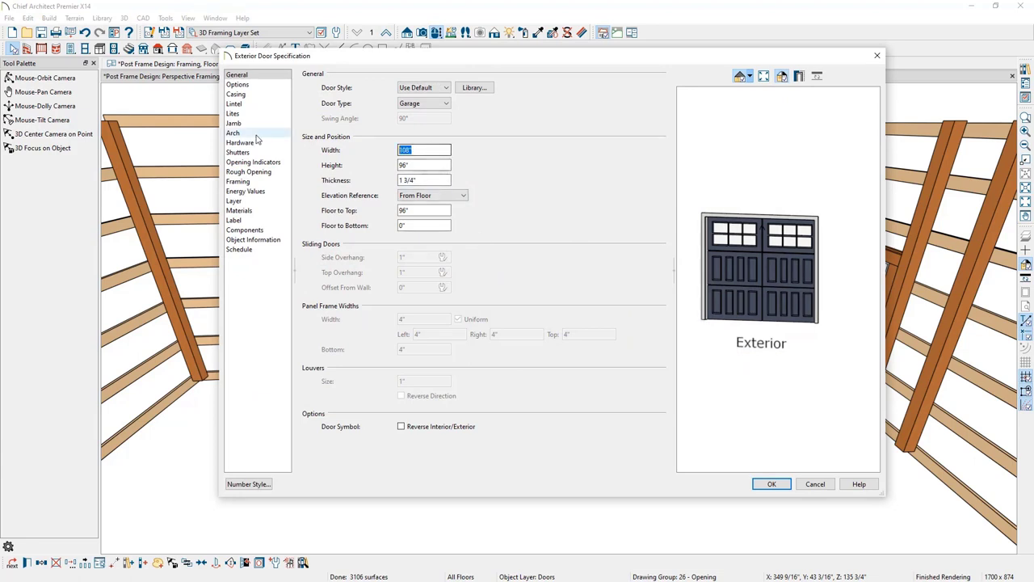
{"action": "type", "text": "16'"}
{"action": "key", "text": "Tab"}
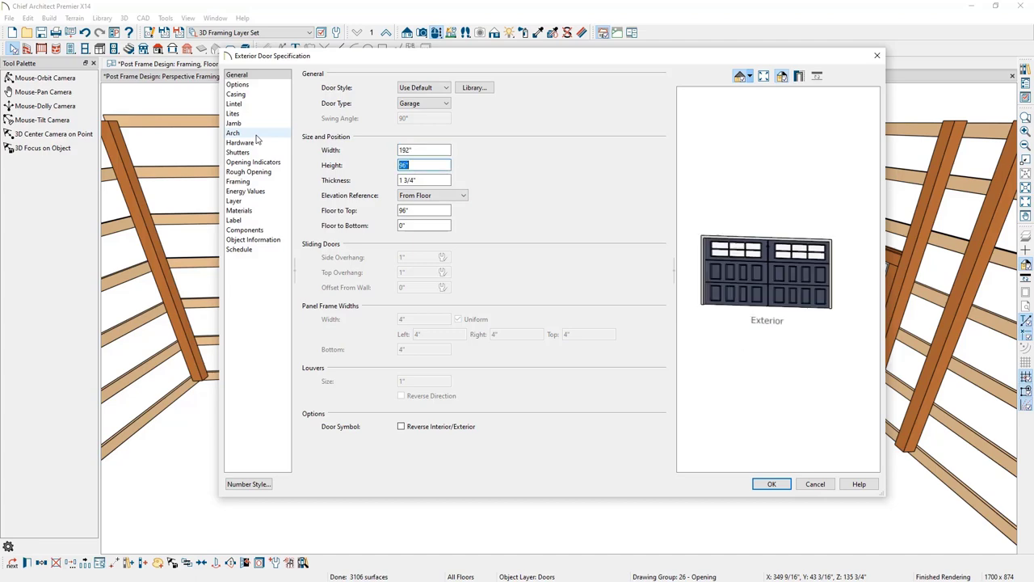
{"action": "type", "text": "10'"}
{"action": "key", "text": "Tab"}
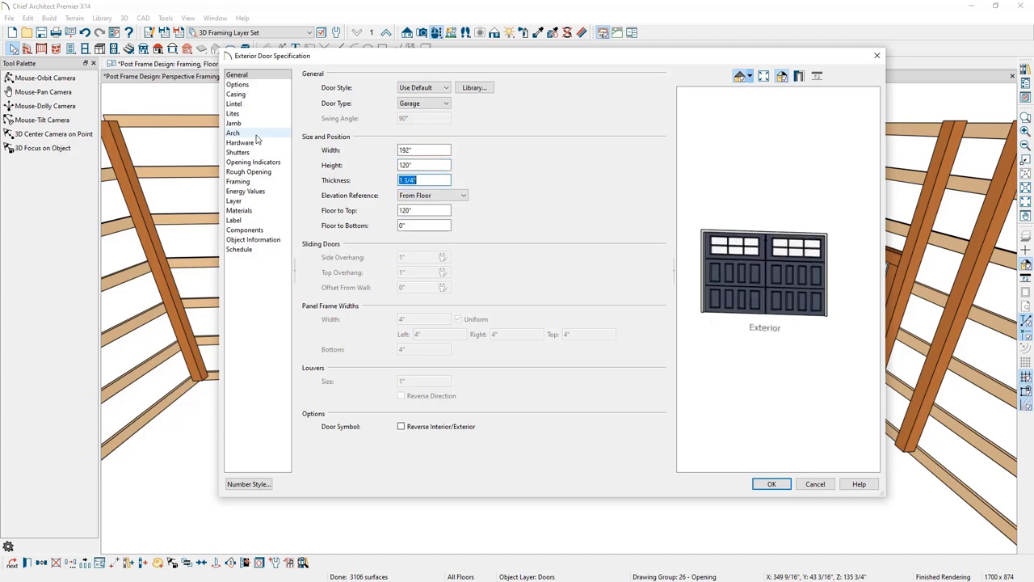
{"action": "left_click_drag", "start_coordinate": [478, 61], "coordinate": [176, 70]}
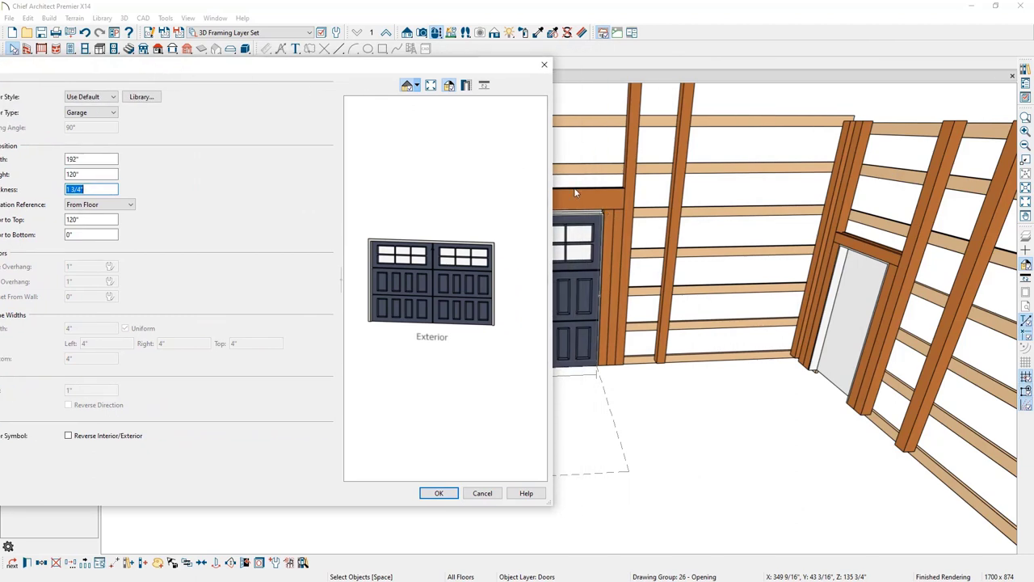
{"action": "left_click_drag", "start_coordinate": [438, 73], "coordinate": [677, 71]}
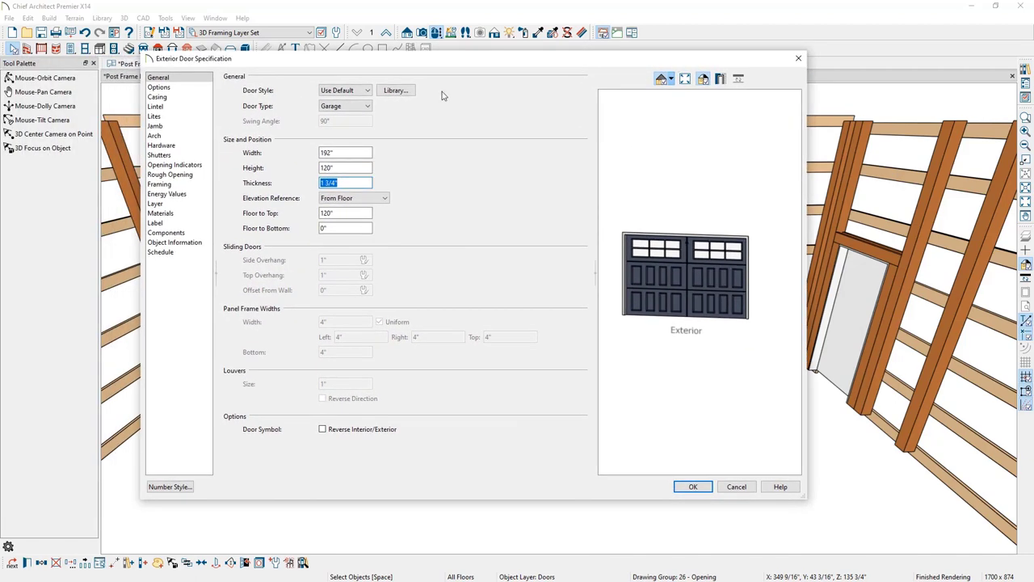
Check the garage door's jamb widths and set its rough opening to 3/4" each side, 3/4" at the top and 0 at the bottom
{"action": "left_click", "coordinate": [192, 127]}
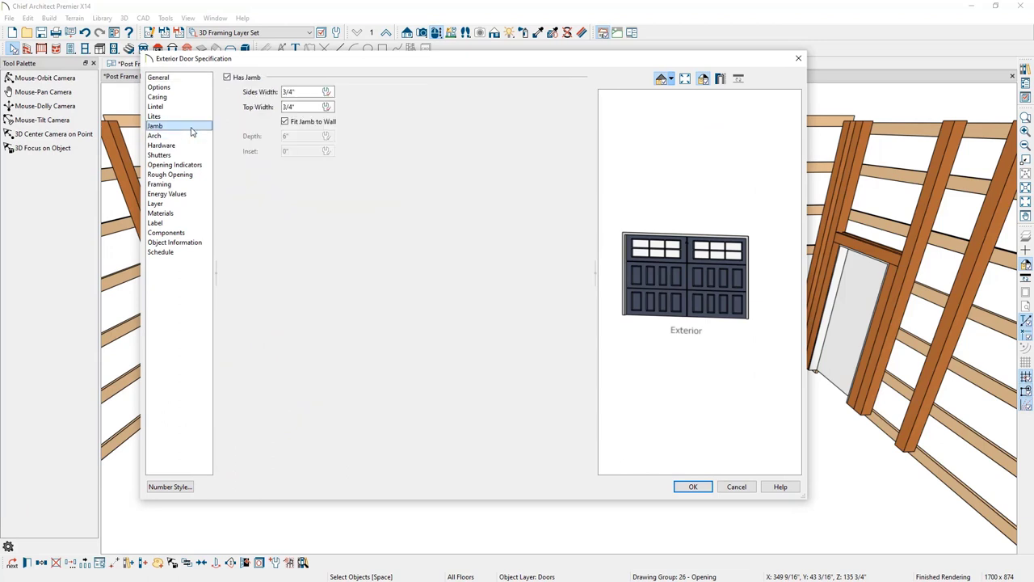
{"action": "double_click", "coordinate": [291, 91]}
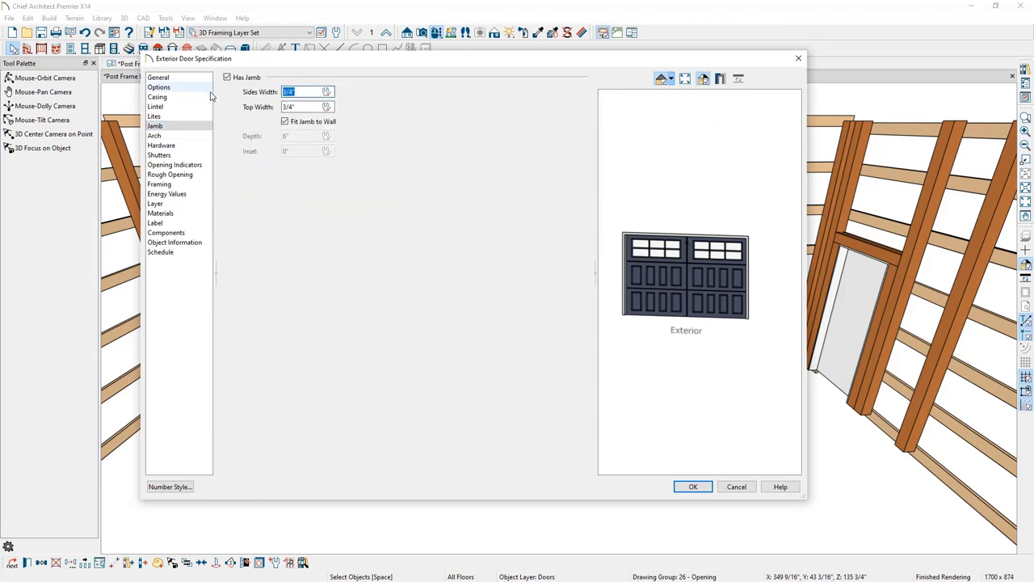
{"action": "left_click", "coordinate": [193, 175]}
{"action": "double_click", "coordinate": [291, 94]}
{"action": "type", "text": "3/4"}
{"action": "double_click", "coordinate": [293, 110]}
{"action": "type", "text": "3/4"}
{"action": "key", "text": "Tab"}
{"action": "type", "text": "0"}
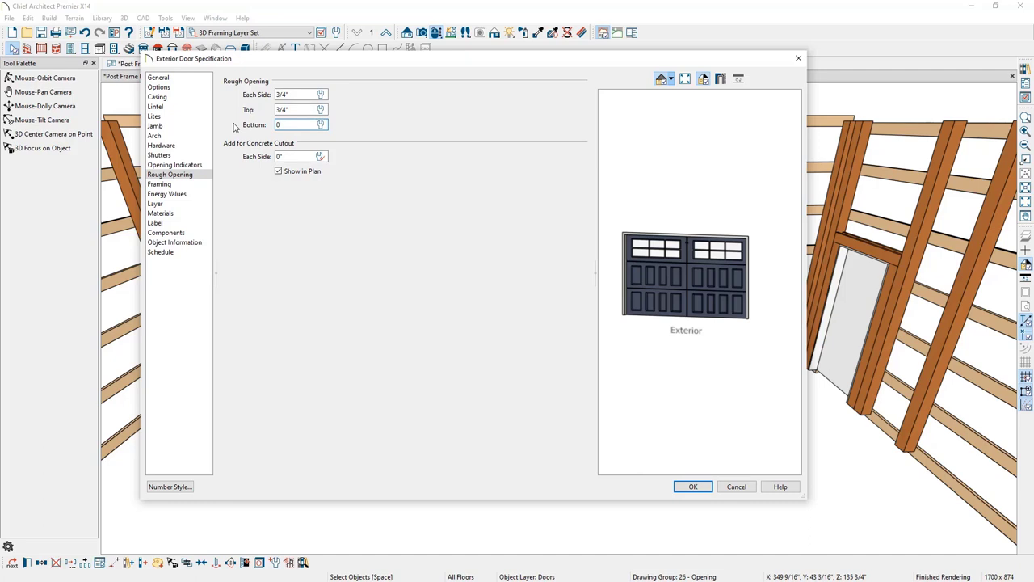
Set the garage door's framing trimmer count to 1 and apply the door specification changes
{"action": "left_click", "coordinate": [183, 186]}
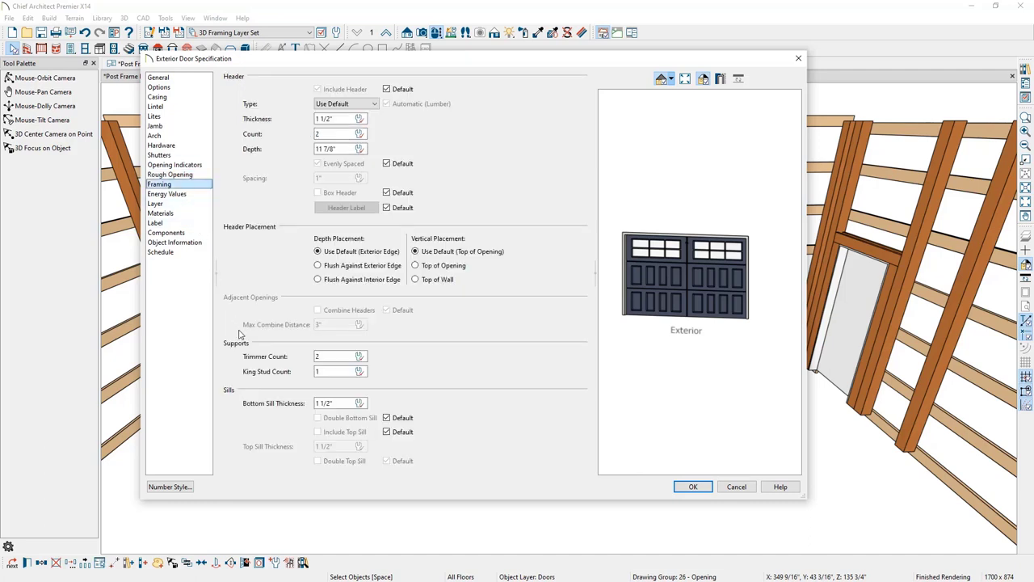
{"action": "left_click", "coordinate": [249, 356]}
{"action": "type", "text": "1"}
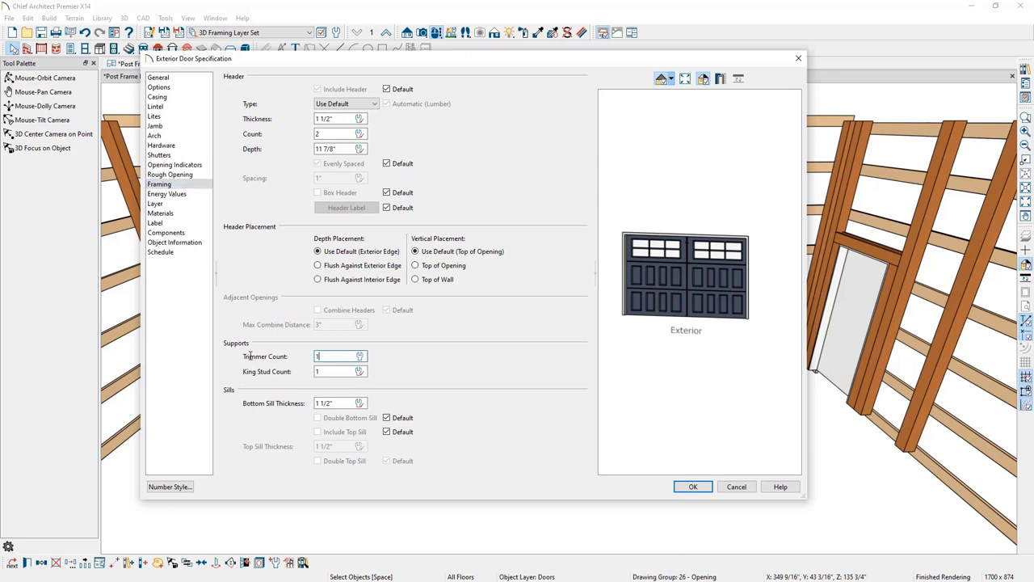
{"action": "left_click", "coordinate": [693, 486]}
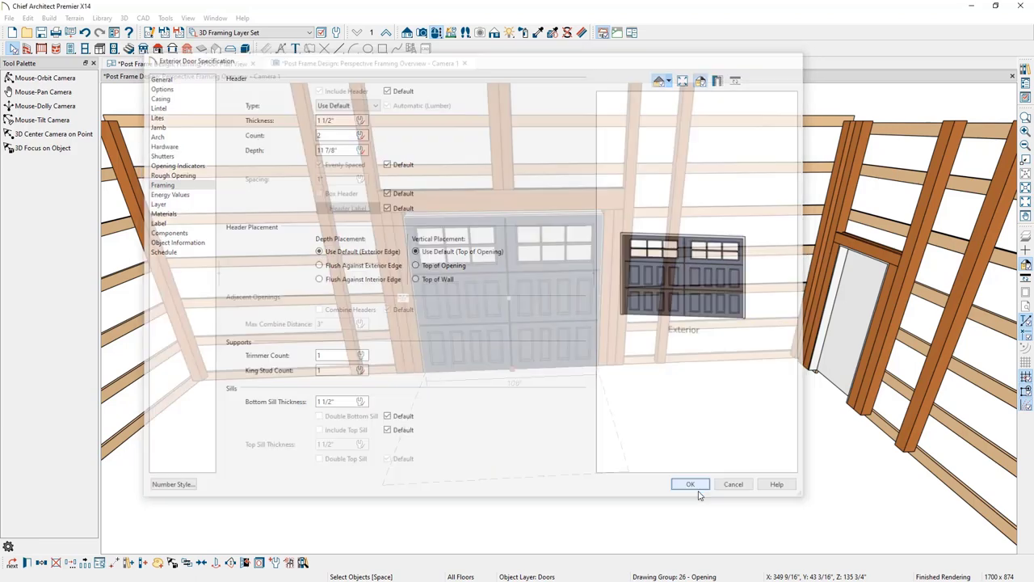
{"action": "key", "text": "Escape"}
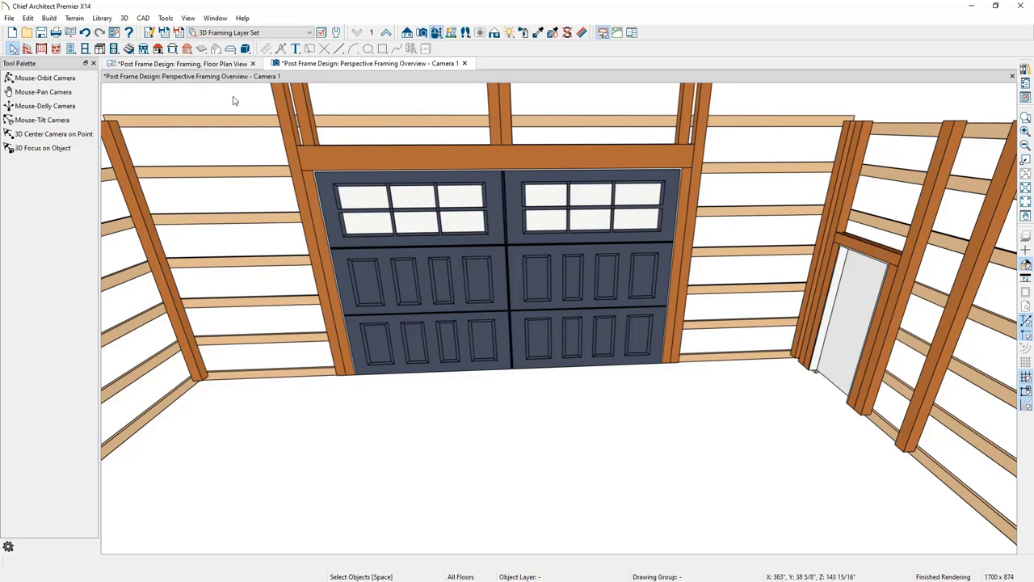
In the floor plan, place a standard window in the side wall opposite the entry door, near the front corner, and turn on Windows layer display
{"action": "left_click", "coordinate": [219, 67]}
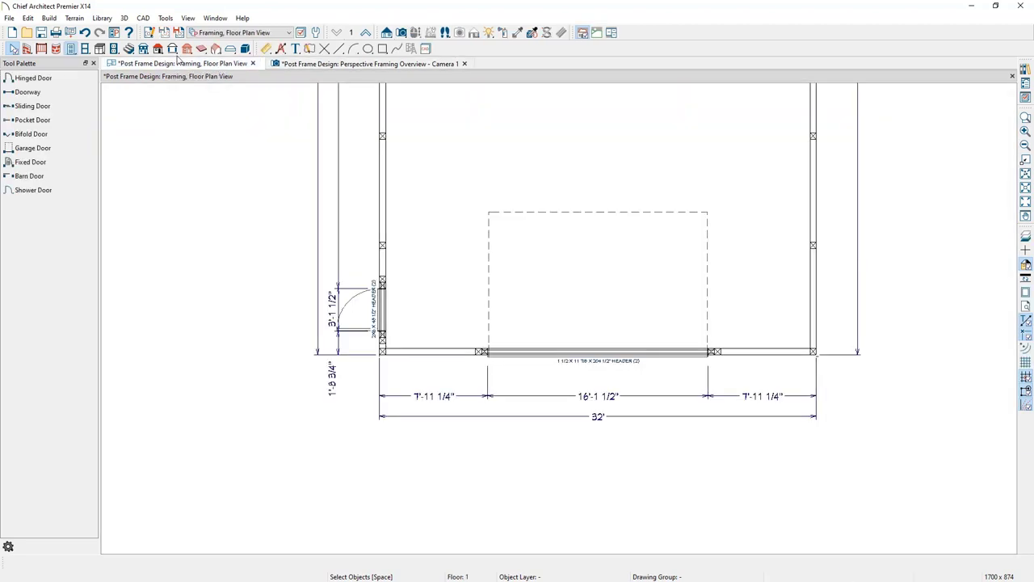
{"action": "left_click", "coordinate": [85, 48]}
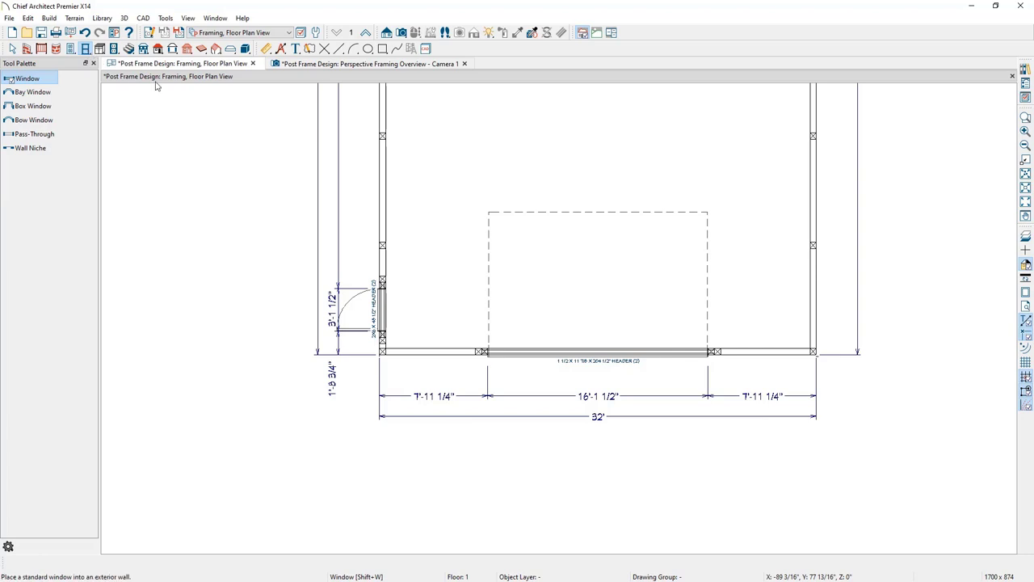
{"action": "left_click", "coordinate": [813, 285]}
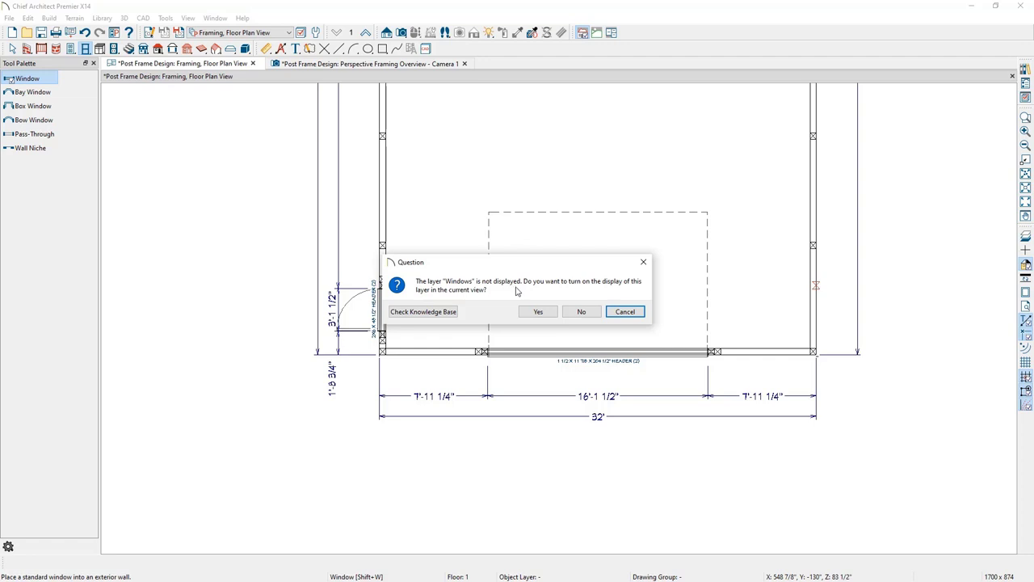
{"action": "left_click", "coordinate": [538, 311]}
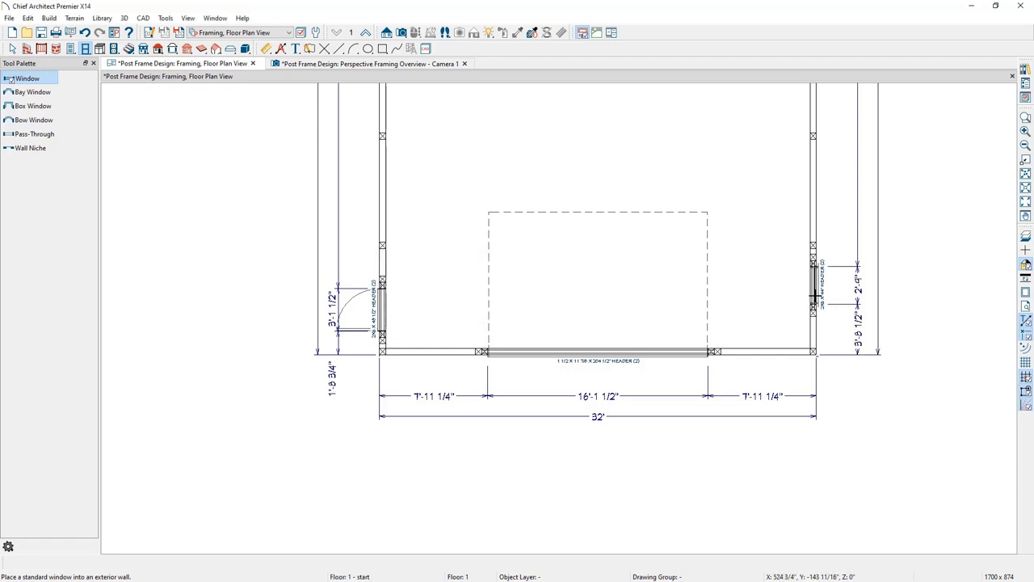
{"action": "key", "text": "Escape"}
{"action": "scroll", "coordinate": [855, 294], "scroll_direction": "up", "scroll_amount": 2}
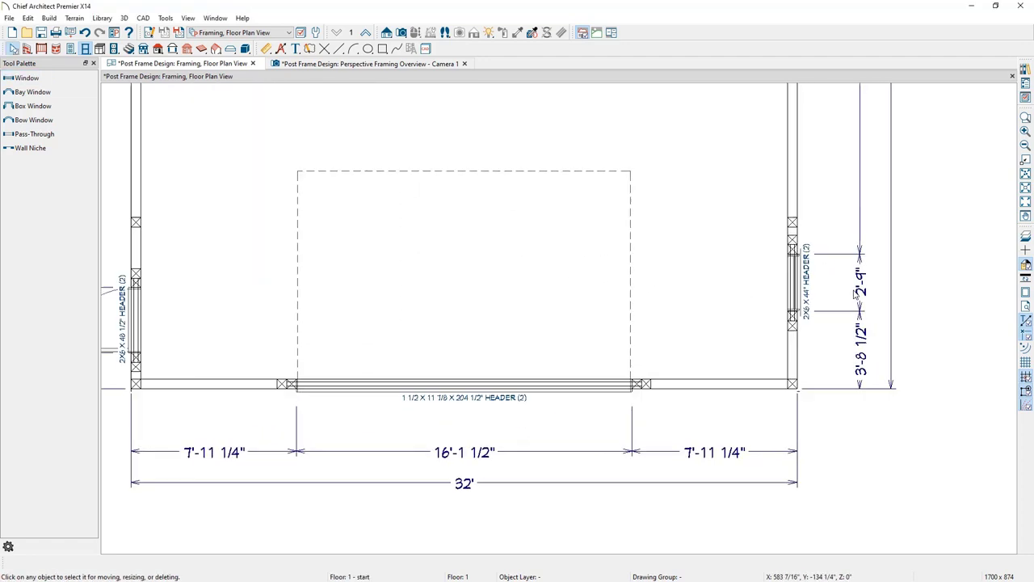
{"action": "scroll", "coordinate": [854, 294], "scroll_direction": "up", "scroll_amount": 1}
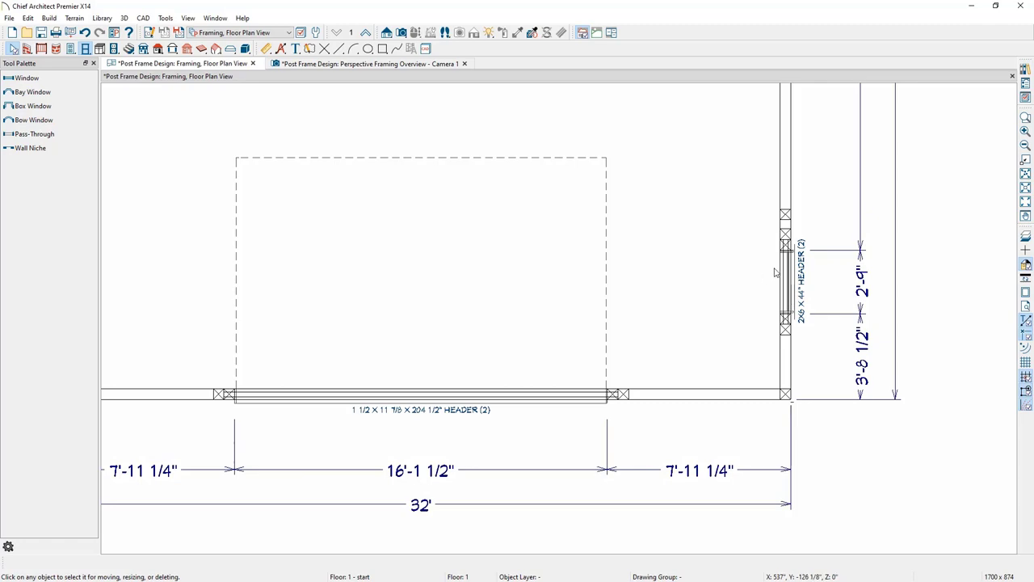
Open the new window's specification from outside in the framing camera view, and set its type to Fixed Glass and width to 36"
{"action": "left_click", "coordinate": [436, 63]}
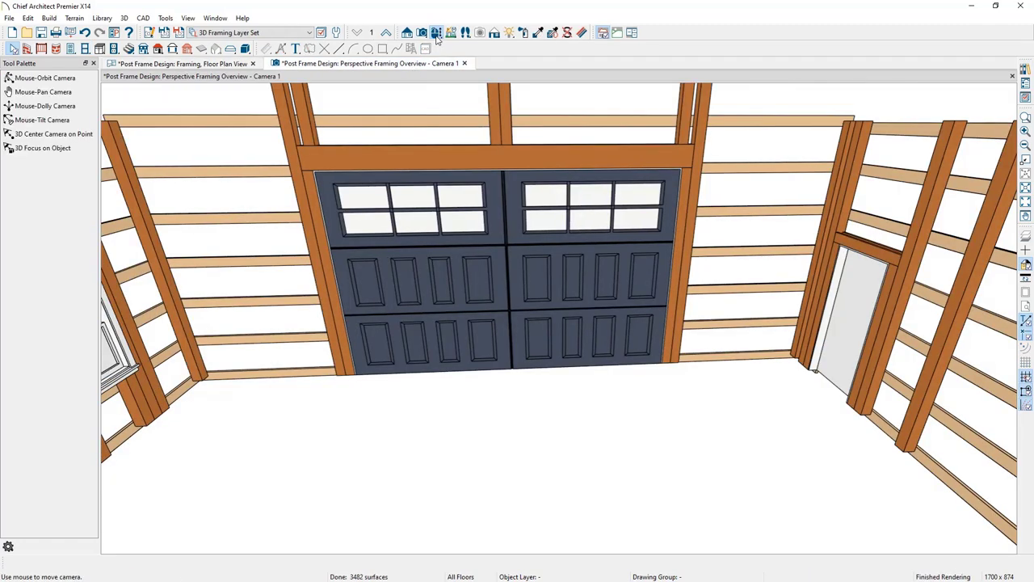
{"action": "left_click", "coordinate": [436, 32]}
{"action": "left_click_drag", "start_coordinate": [452, 242], "coordinate": [652, 306]}
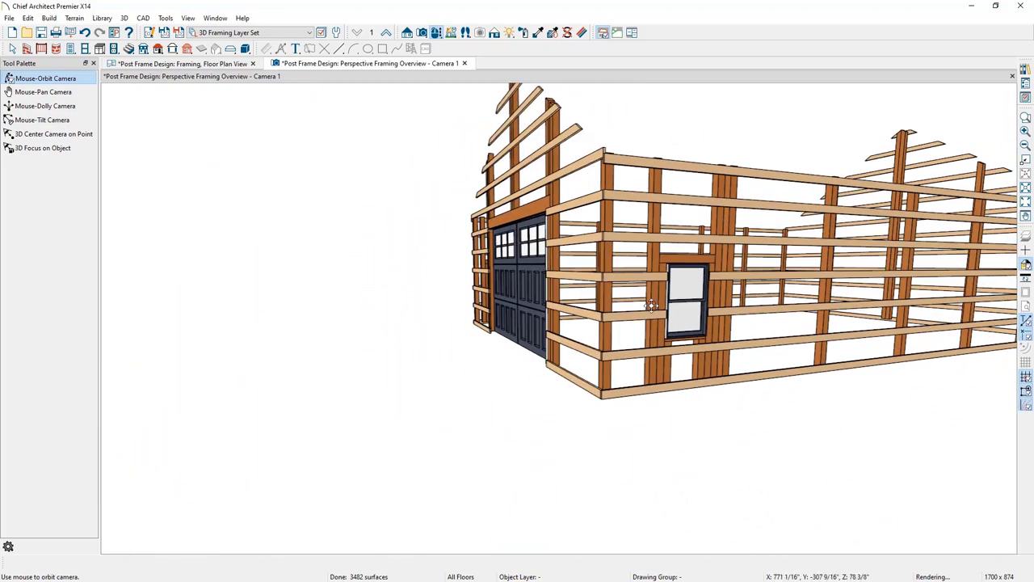
{"action": "scroll", "coordinate": [716, 315], "scroll_direction": "up", "scroll_amount": 5}
{"action": "scroll", "coordinate": [670, 304], "scroll_direction": "up", "scroll_amount": 3}
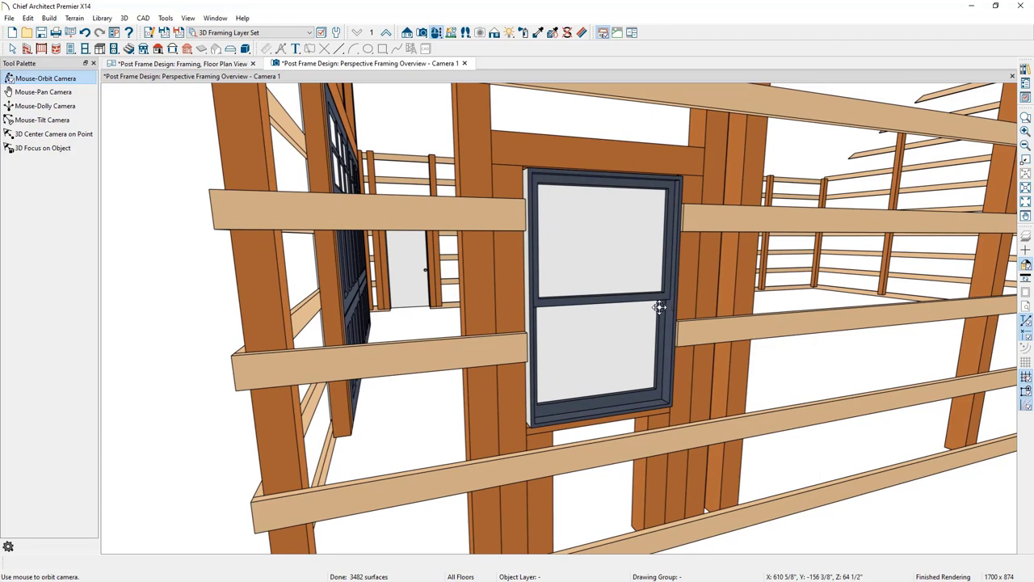
{"action": "key", "text": "space"}
{"action": "left_click", "coordinate": [616, 299]}
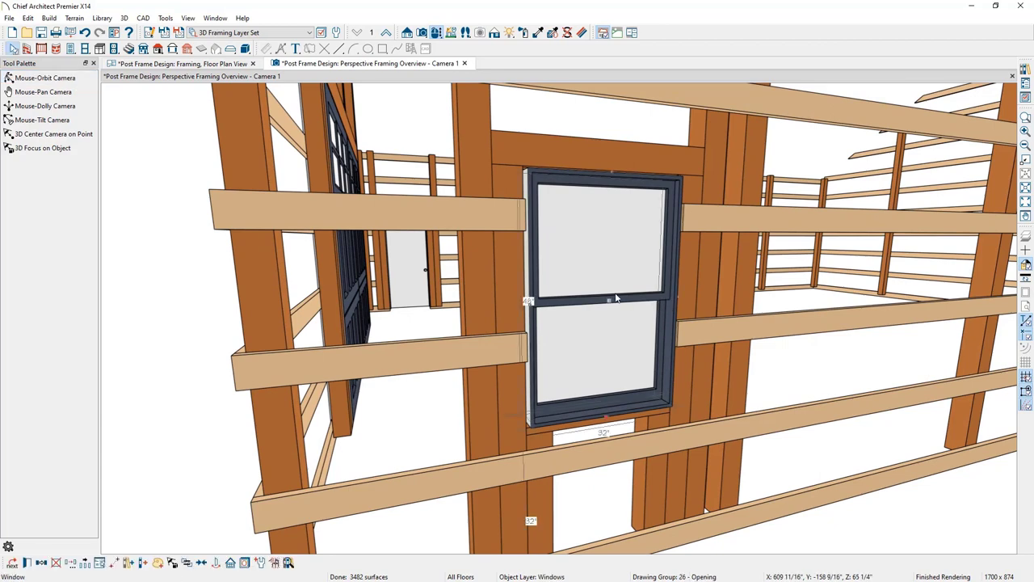
{"action": "double_click", "coordinate": [616, 299]}
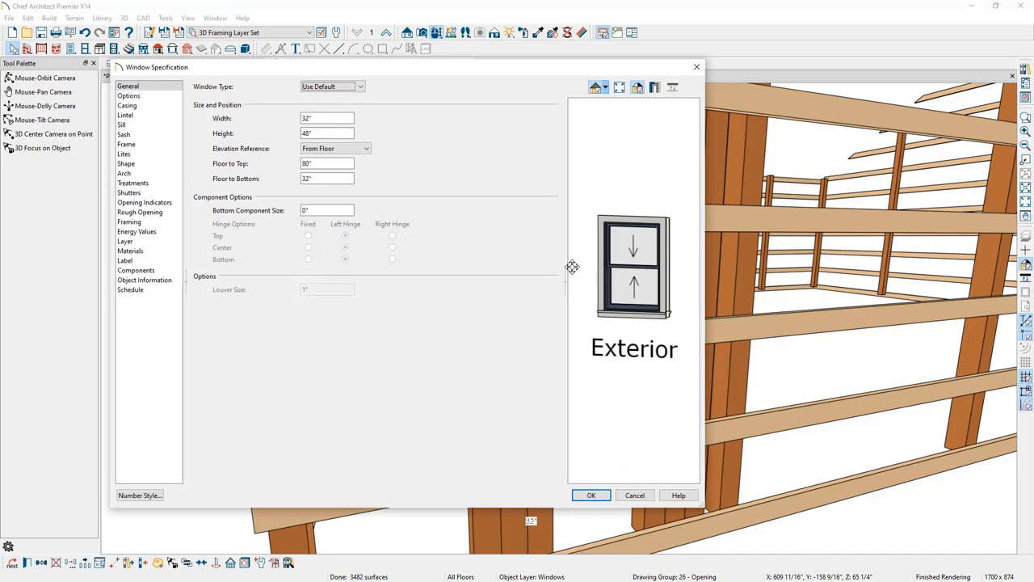
{"action": "left_click", "coordinate": [331, 88]}
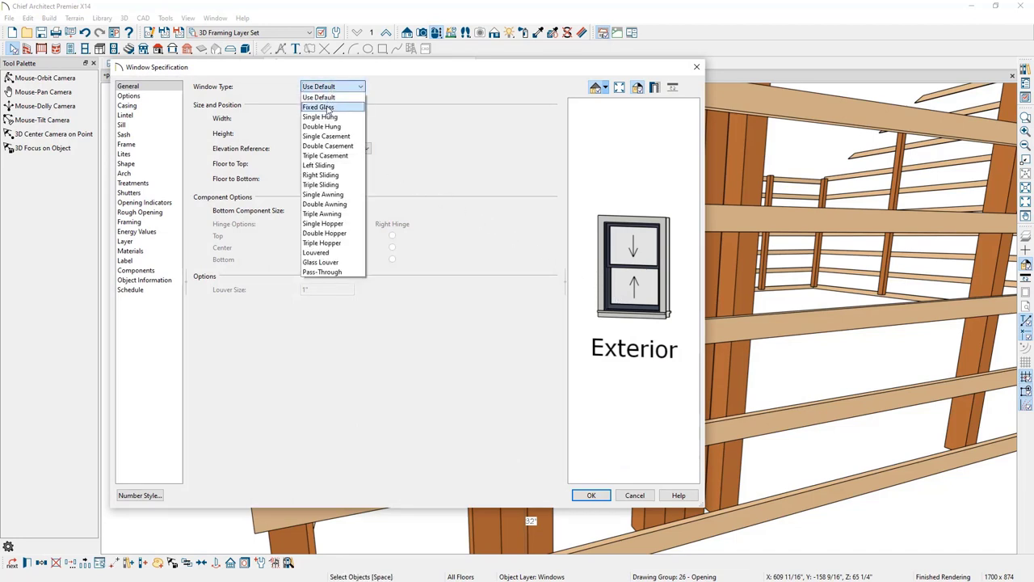
{"action": "left_click", "coordinate": [318, 107]}
{"action": "left_click", "coordinate": [324, 117]}
{"action": "left_click_drag", "start_coordinate": [323, 117], "coordinate": [278, 118]}
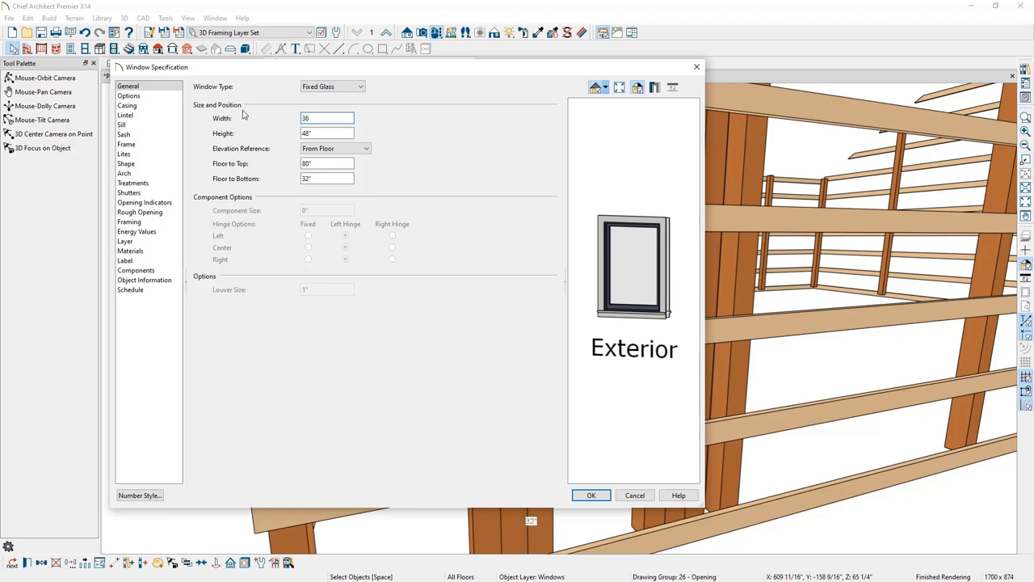
Turn off the window's interior casing and both its interior and exterior sills, and apply the specification changes
{"action": "left_click", "coordinate": [176, 106]}
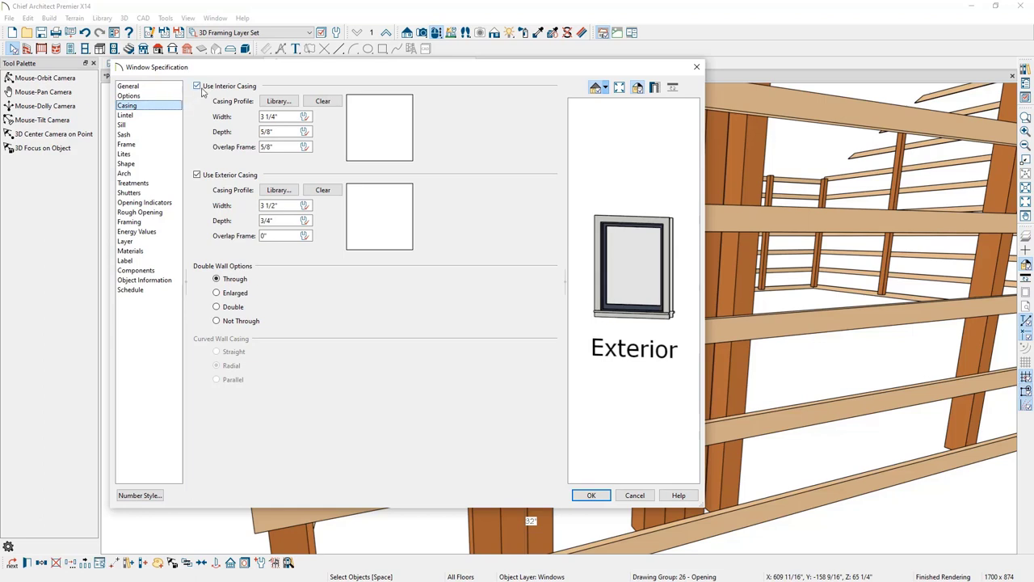
{"action": "left_click", "coordinate": [205, 89]}
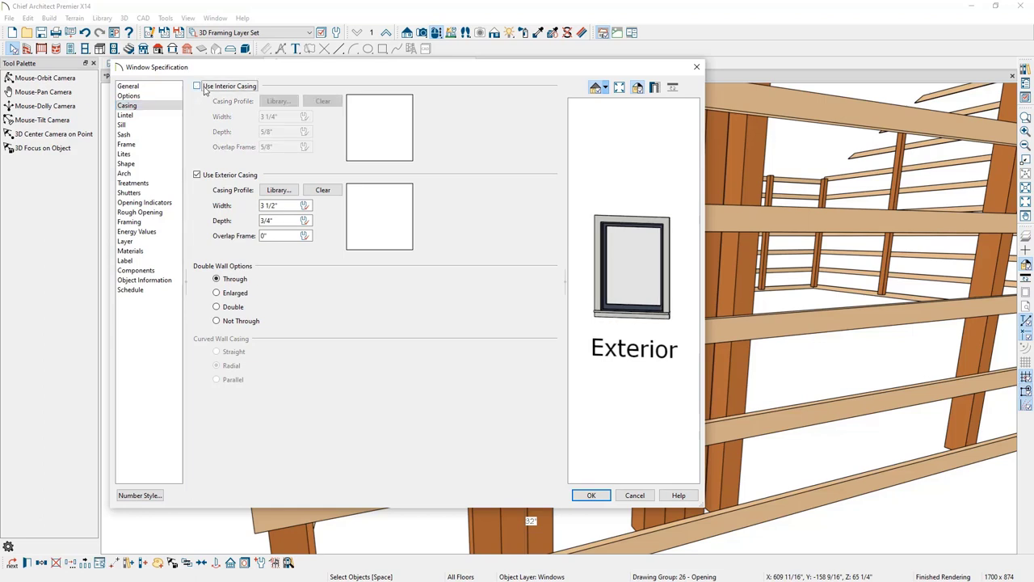
{"action": "left_click", "coordinate": [161, 125]}
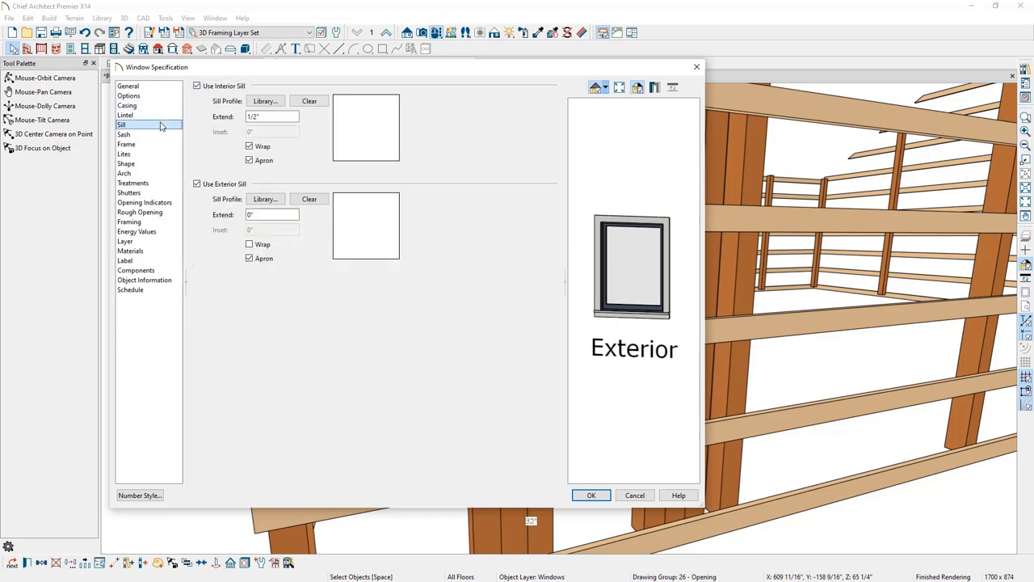
{"action": "left_click", "coordinate": [212, 87]}
{"action": "left_click", "coordinate": [227, 185]}
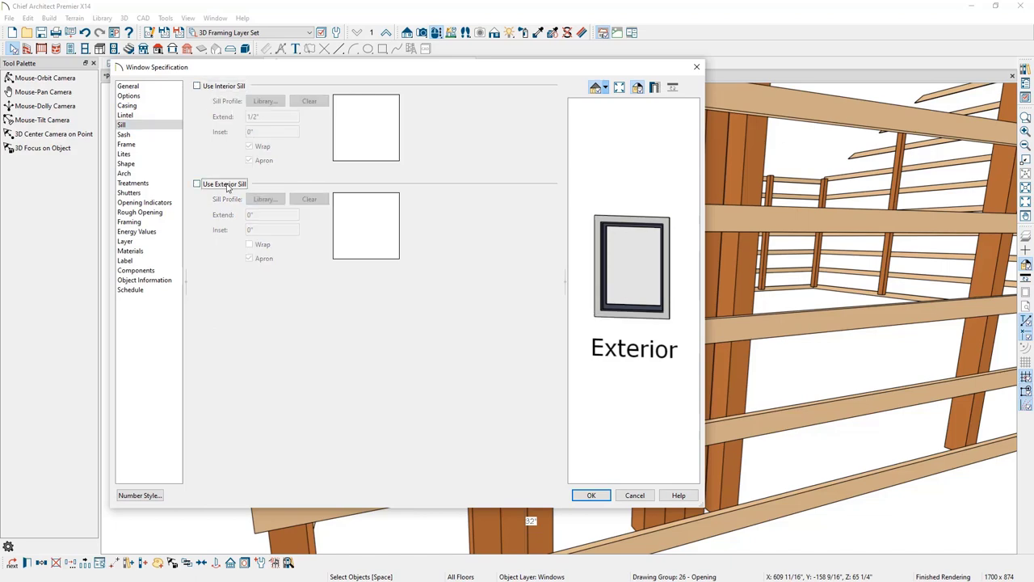
{"action": "left_click", "coordinate": [590, 495]}
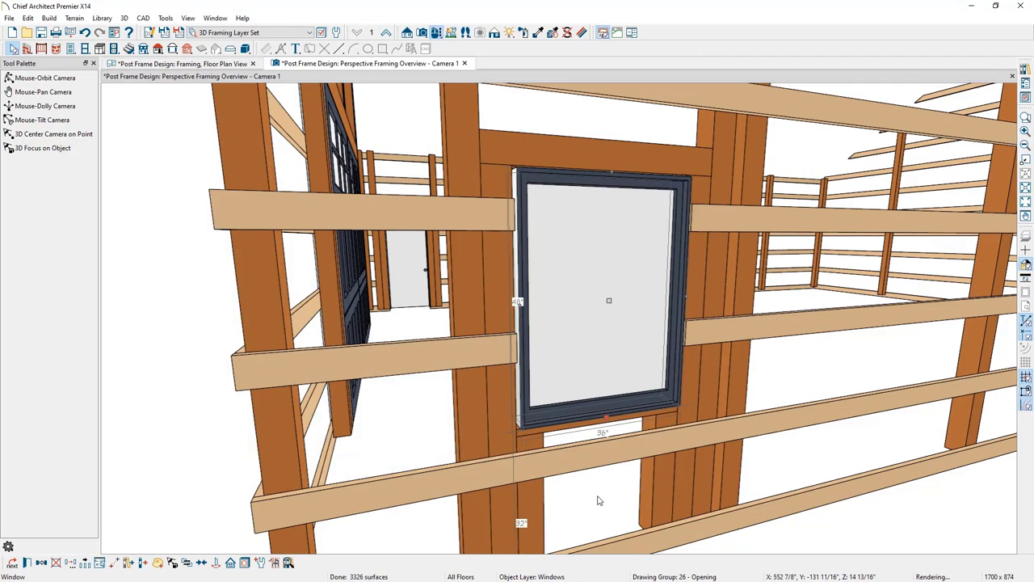
Create a back clipped cross section from the floor plan, cutting through the fixed window and looking across the building
{"action": "left_click_drag", "start_coordinate": [599, 501], "coordinate": [617, 493]}
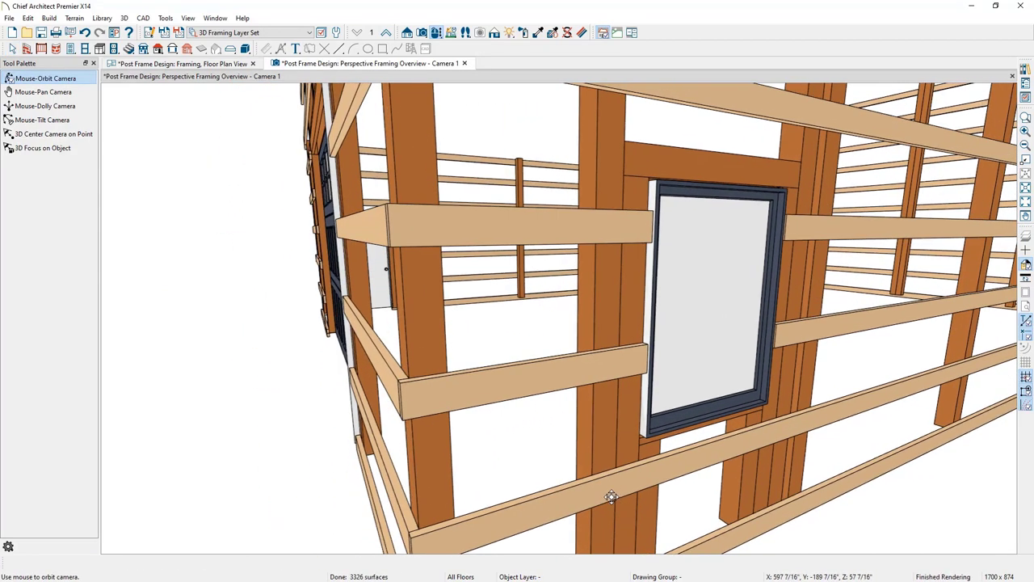
{"action": "key", "text": "space"}
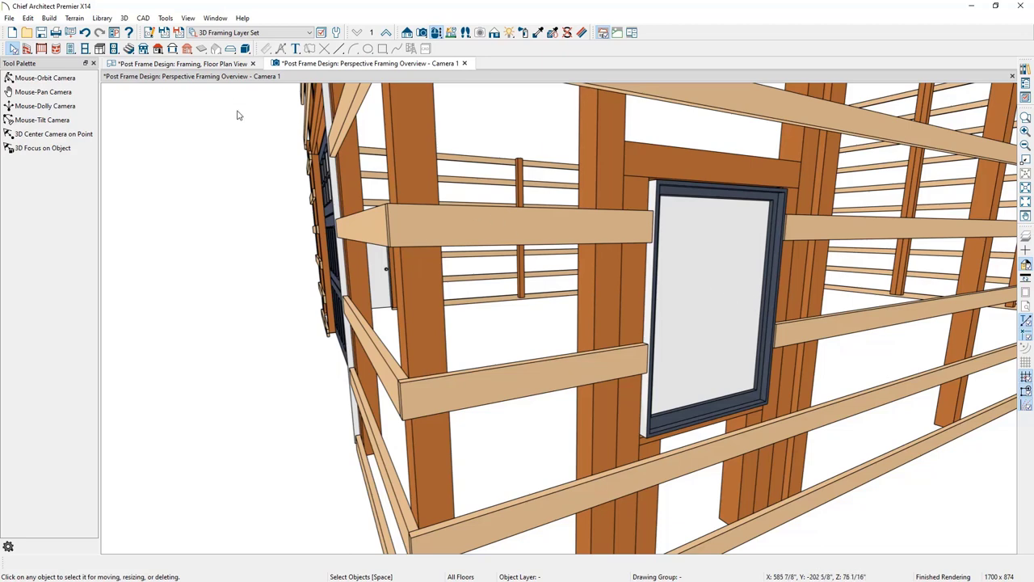
{"action": "left_click", "coordinate": [208, 64]}
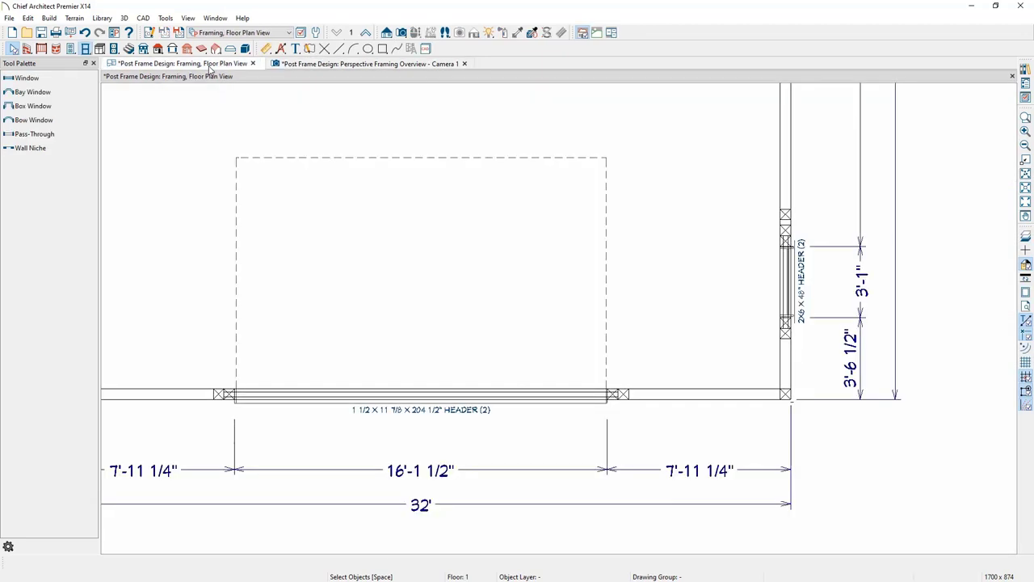
{"action": "left_click", "coordinate": [388, 34]}
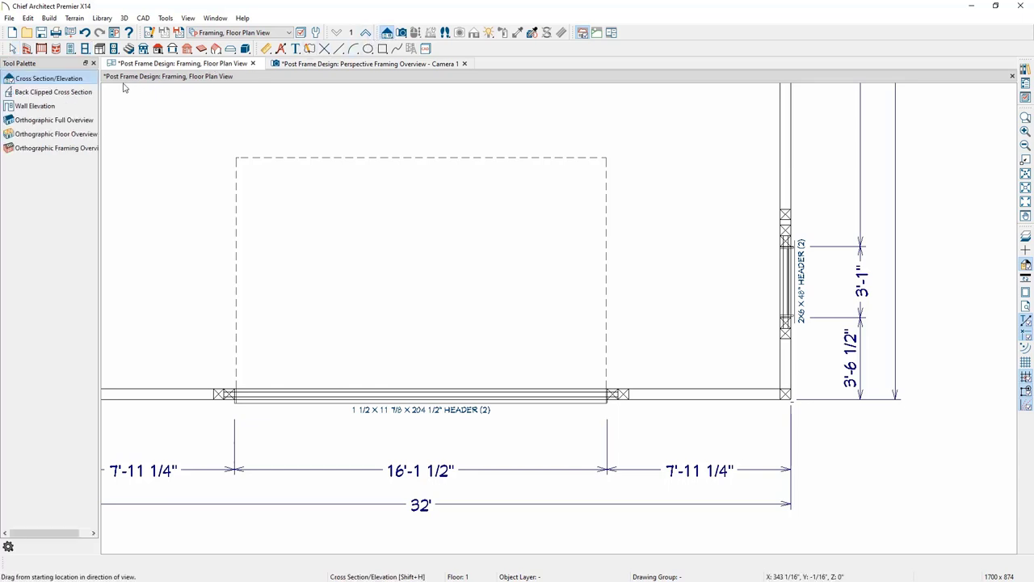
{"action": "left_click", "coordinate": [54, 92]}
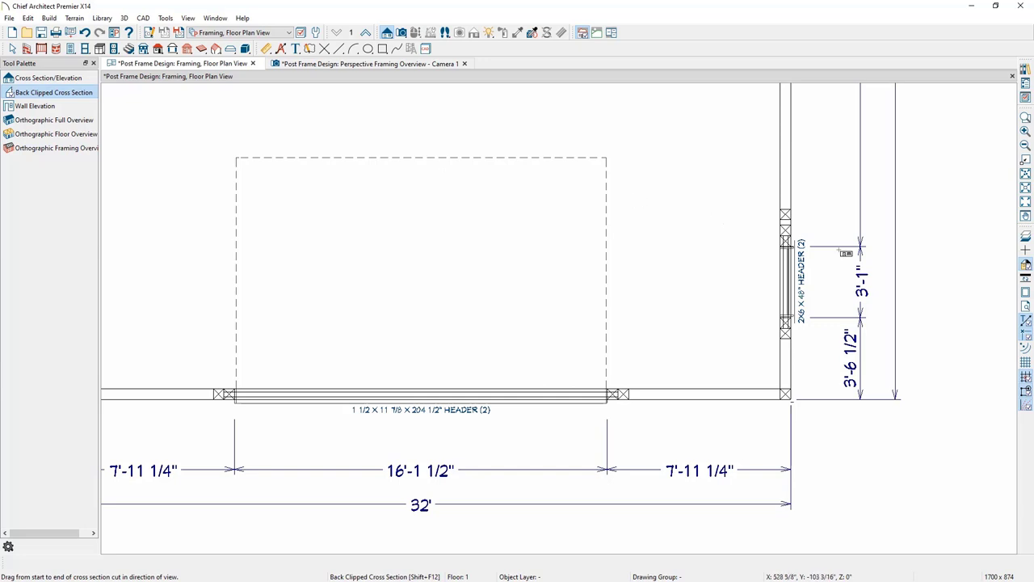
{"action": "scroll", "coordinate": [813, 276], "scroll_direction": "up", "scroll_amount": 2}
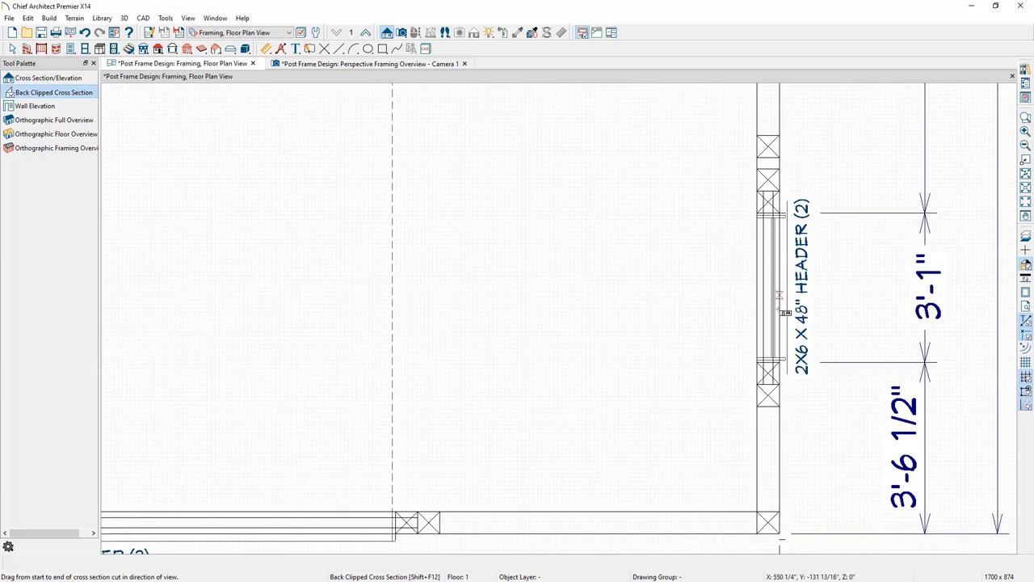
{"action": "left_click_drag", "start_coordinate": [781, 323], "coordinate": [780, 263]}
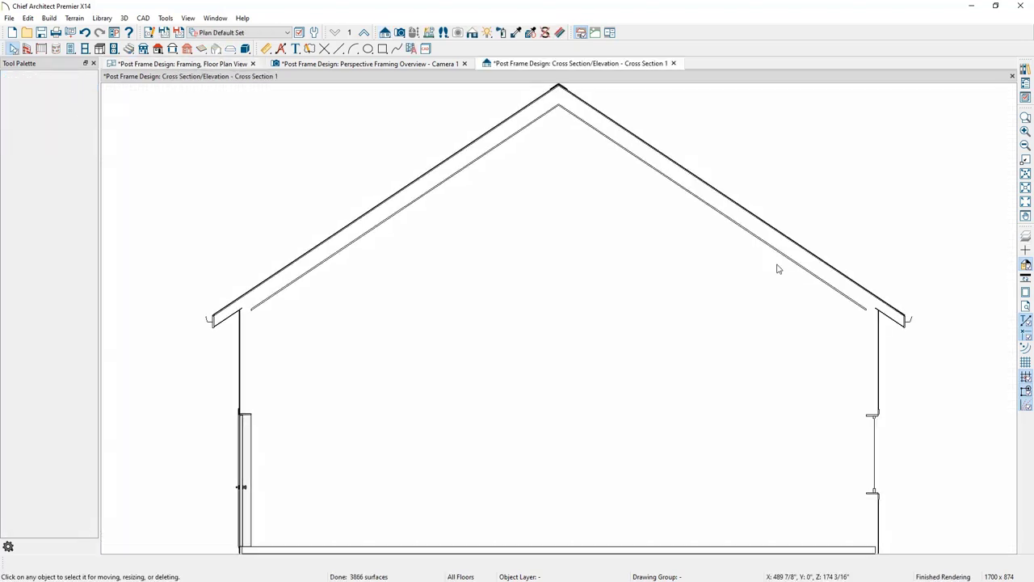
Turn on display of all framing layers, from Framing, Bearing Lines to Framing, Wall Bridging, in the Section View Layer Set
{"action": "scroll", "coordinate": [903, 515], "scroll_direction": "up", "scroll_amount": 2}
{"action": "middle_click_drag", "start_coordinate": [900, 512], "coordinate": [692, 366]}
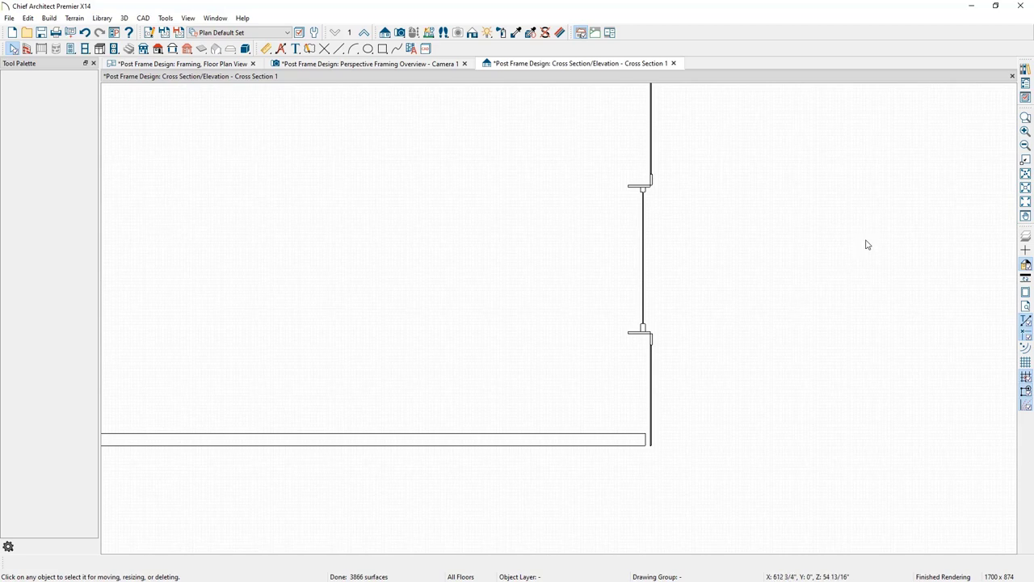
{"action": "left_click", "coordinate": [1024, 97]}
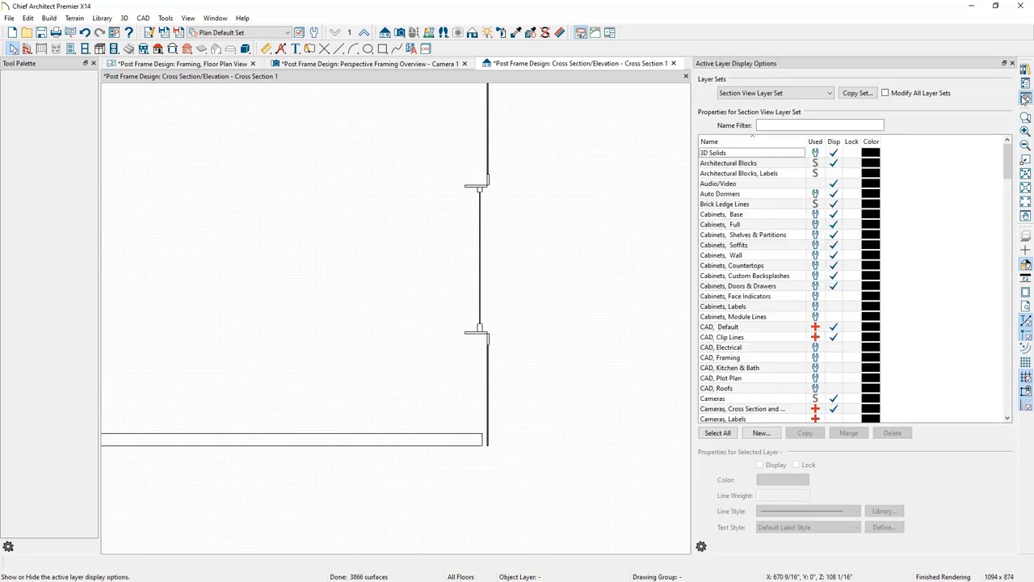
{"action": "left_click_drag", "start_coordinate": [1006, 168], "coordinate": [992, 247]}
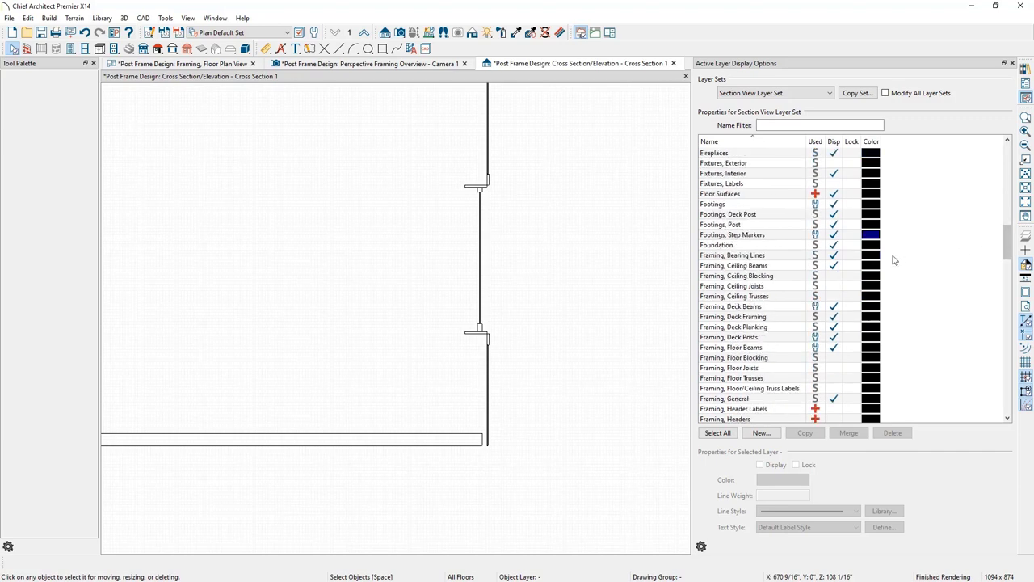
{"action": "left_click", "coordinate": [753, 255]}
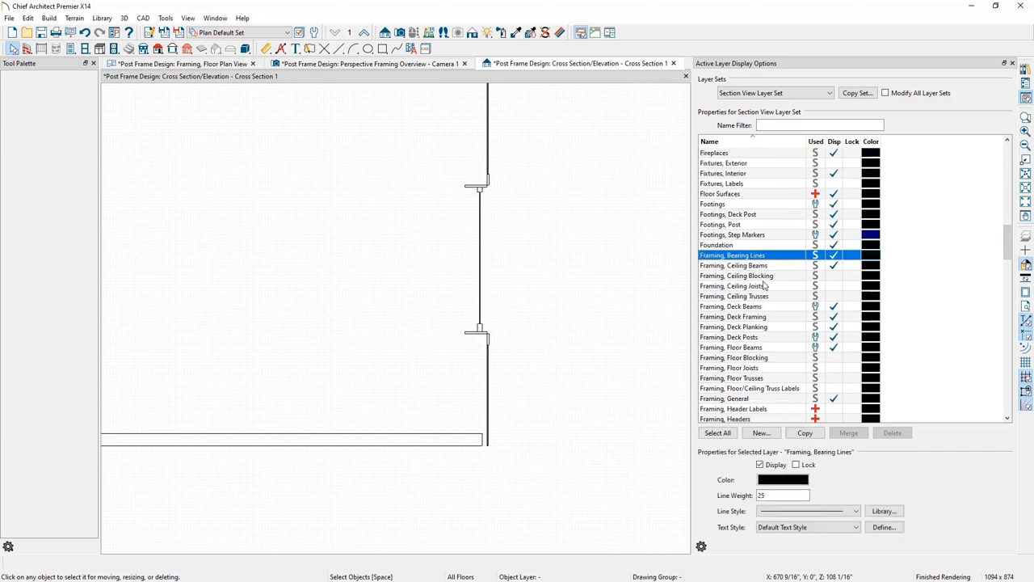
{"action": "scroll", "coordinate": [764, 286], "scroll_direction": "down", "scroll_amount": 6}
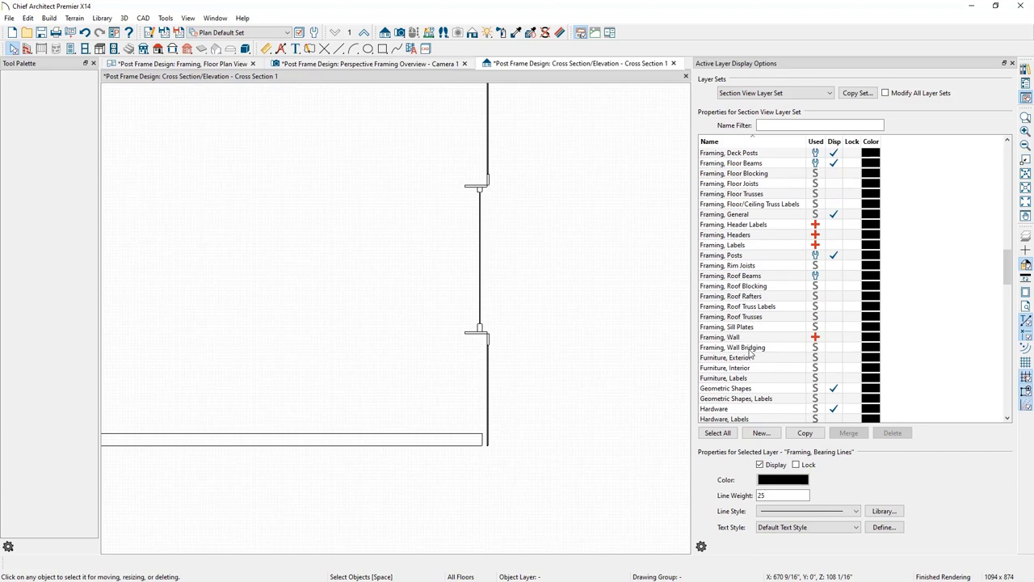
{"action": "left_click", "coordinate": [749, 350], "text": "shift"}
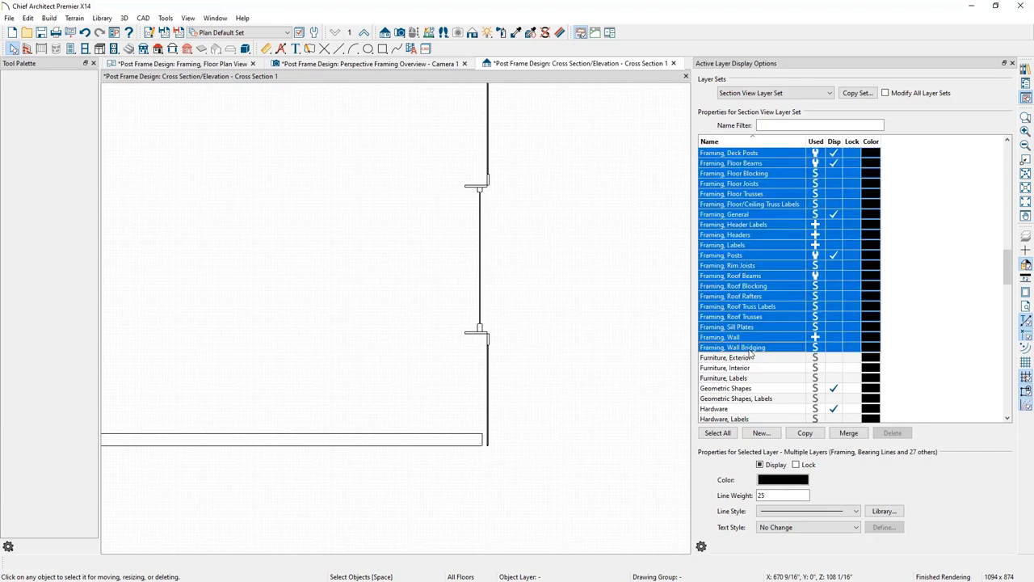
{"action": "left_click", "coordinate": [761, 466]}
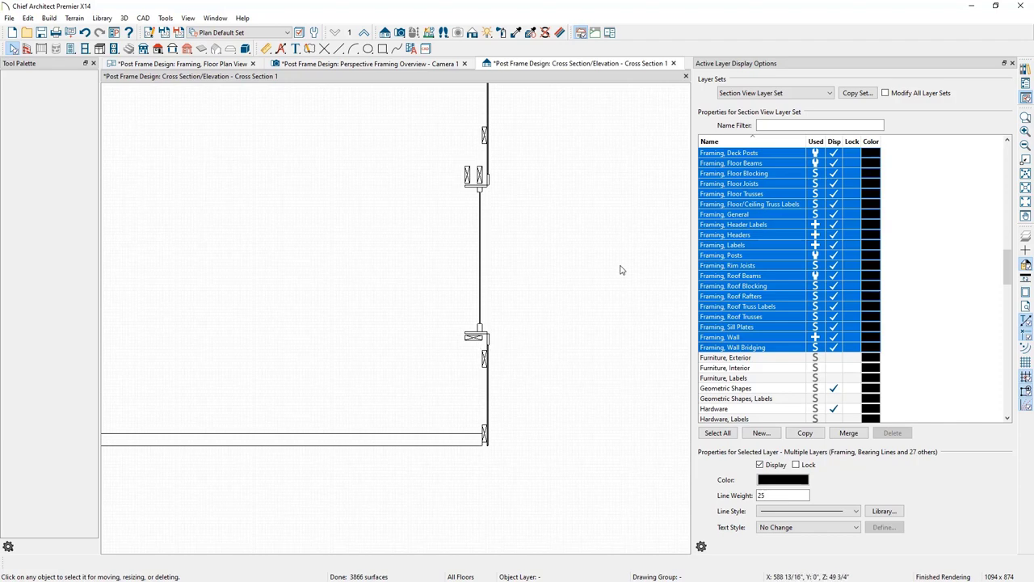
{"action": "left_click", "coordinate": [1011, 63]}
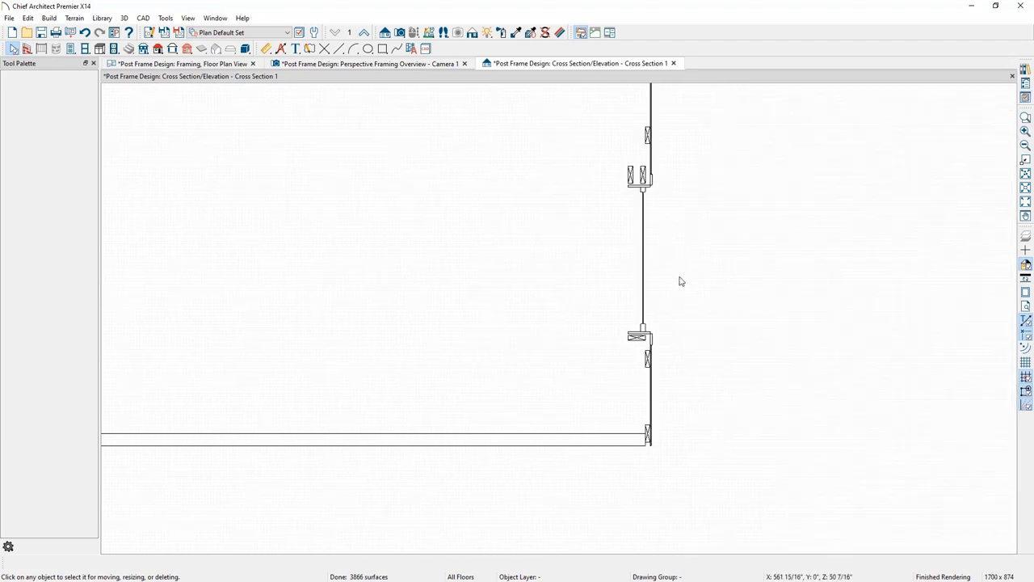
Tile the cross section beside the framing camera view and center the fixed window in the camera view
{"action": "left_click_drag", "start_coordinate": [567, 66], "coordinate": [224, 241]}
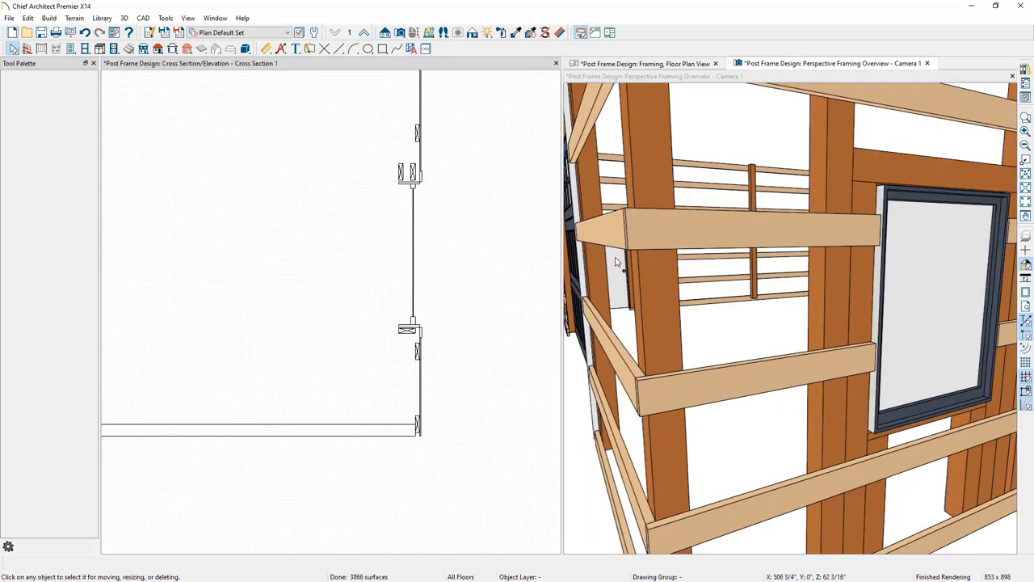
{"action": "middle_click_drag", "start_coordinate": [792, 275], "coordinate": [820, 293]}
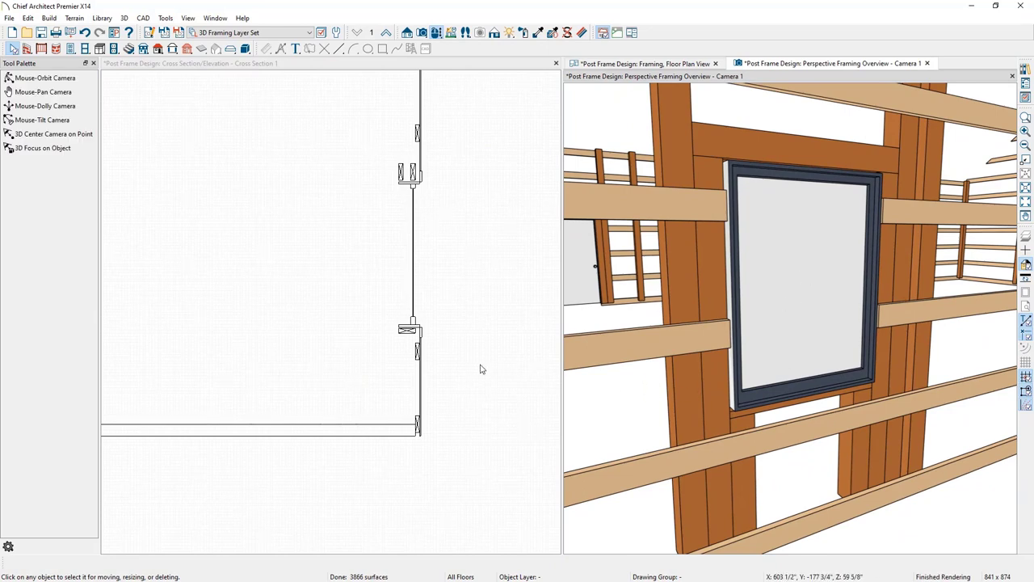
Stop fitting the fixed window's frame to the wall and set its frame depth to 1.5"
{"action": "scroll", "coordinate": [422, 300], "scroll_direction": "up", "scroll_amount": 4}
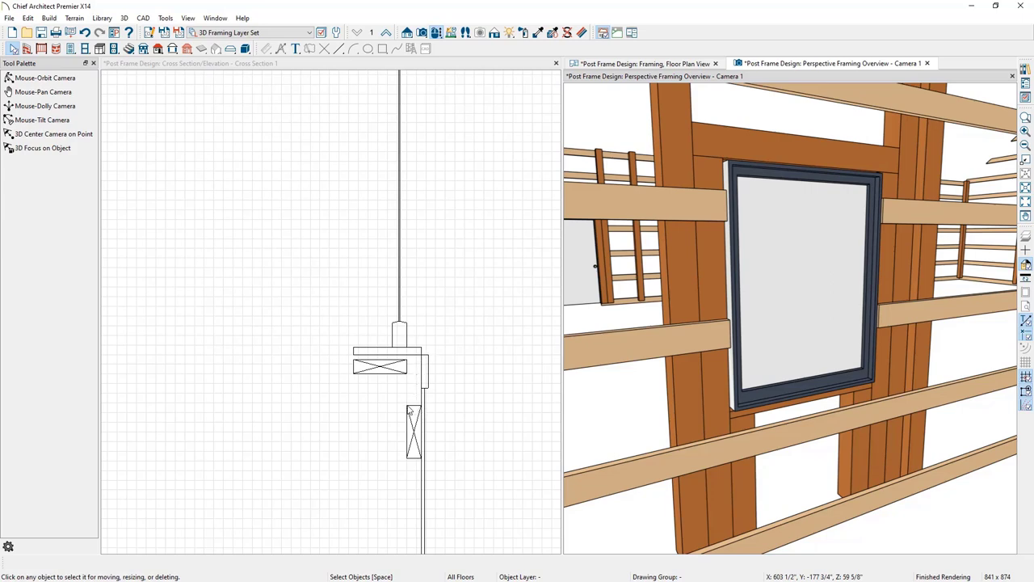
{"action": "left_click", "coordinate": [795, 277]}
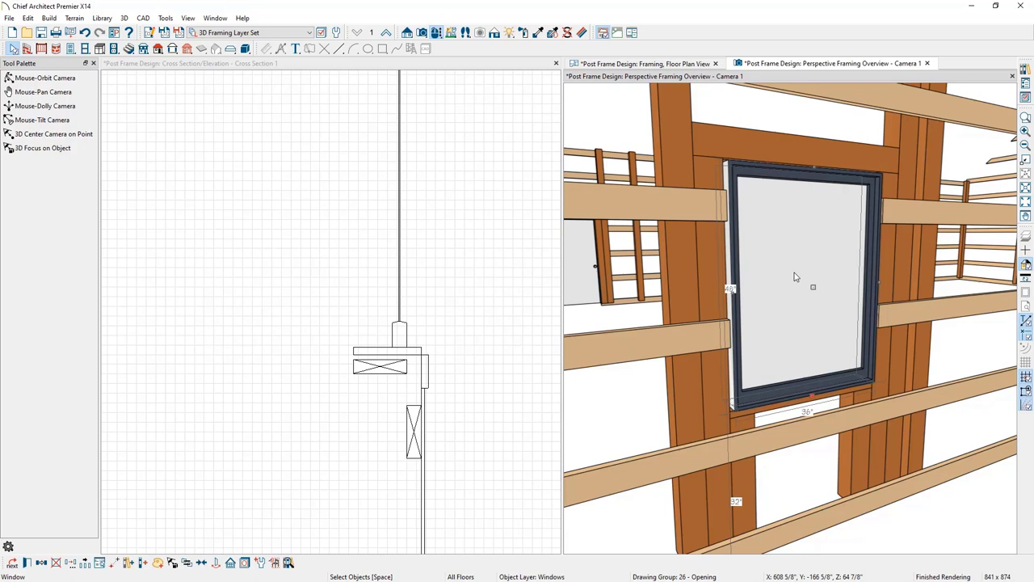
{"action": "double_click", "coordinate": [795, 277]}
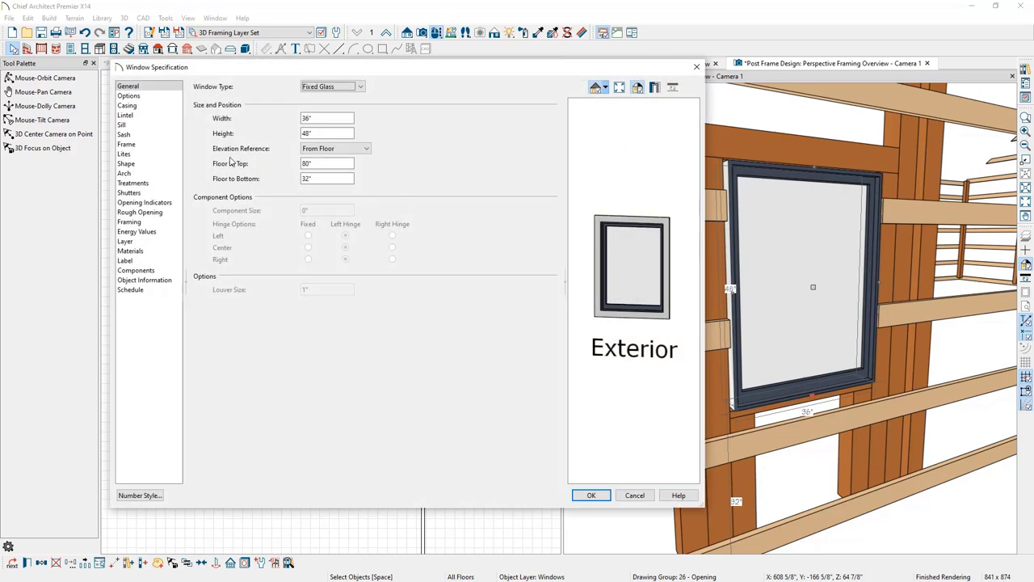
{"action": "left_click", "coordinate": [175, 145]}
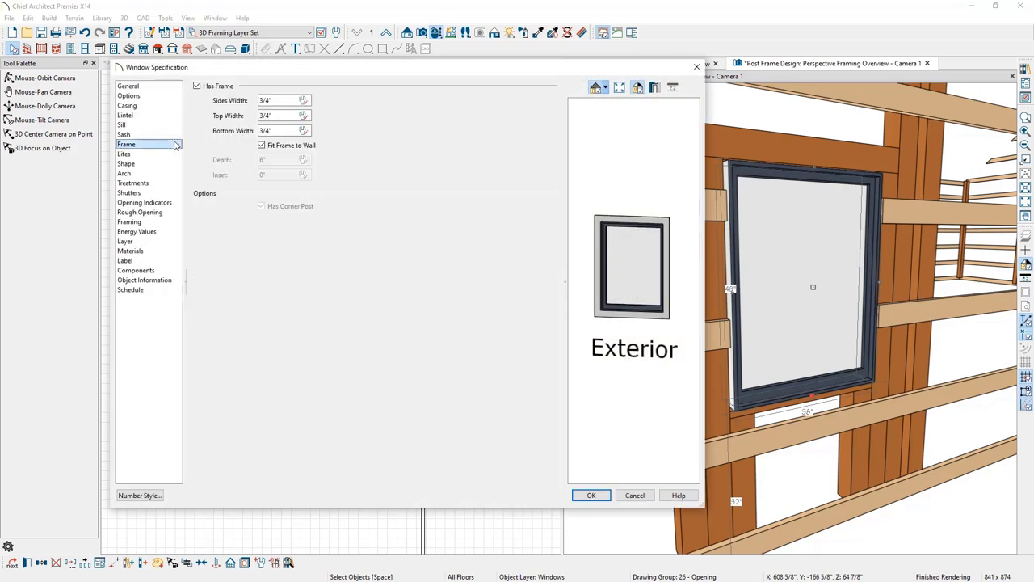
{"action": "left_click", "coordinate": [275, 147]}
{"action": "double_click", "coordinate": [261, 159]}
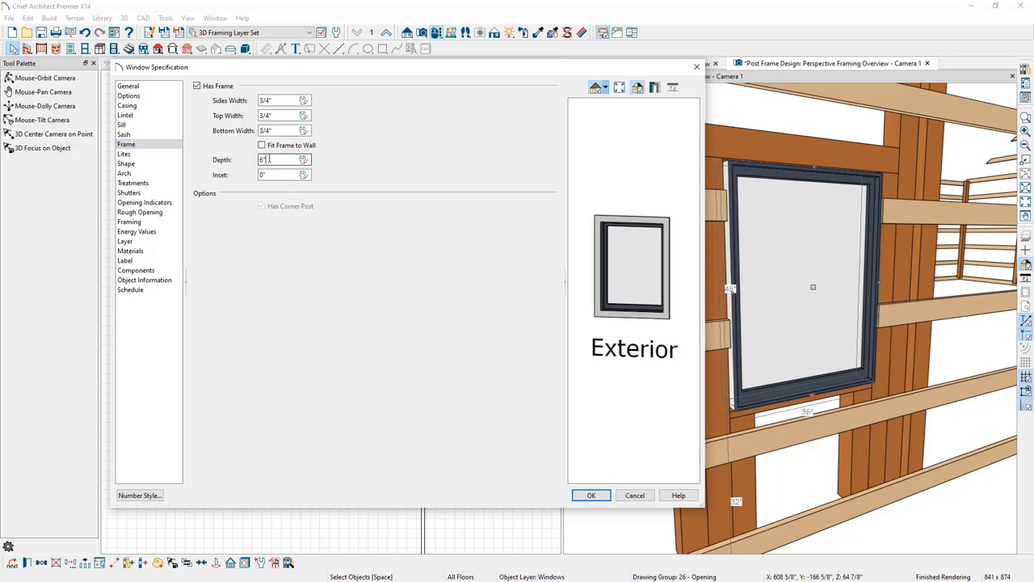
{"action": "type", "text": "1.5"}
{"action": "key", "text": "Return"}
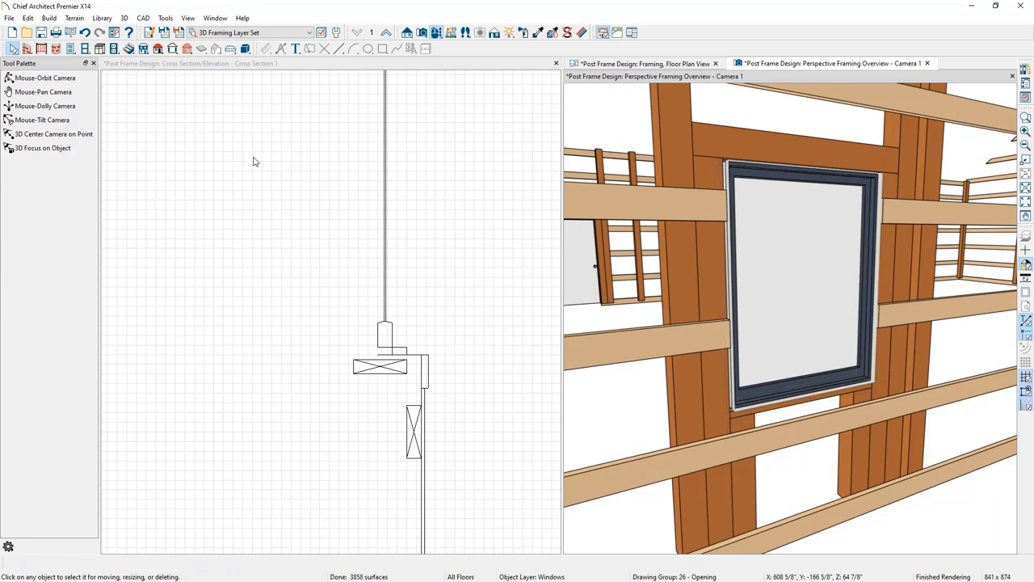
Set the fixed window's sash inset to 0 and apply the specification change
{"action": "left_click", "coordinate": [254, 162]}
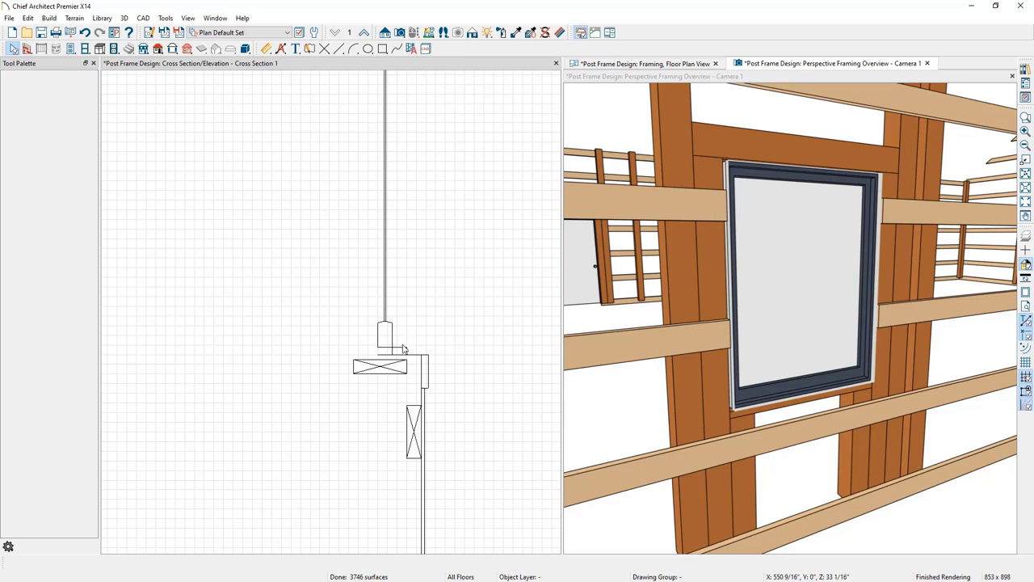
{"action": "left_click", "coordinate": [792, 283]}
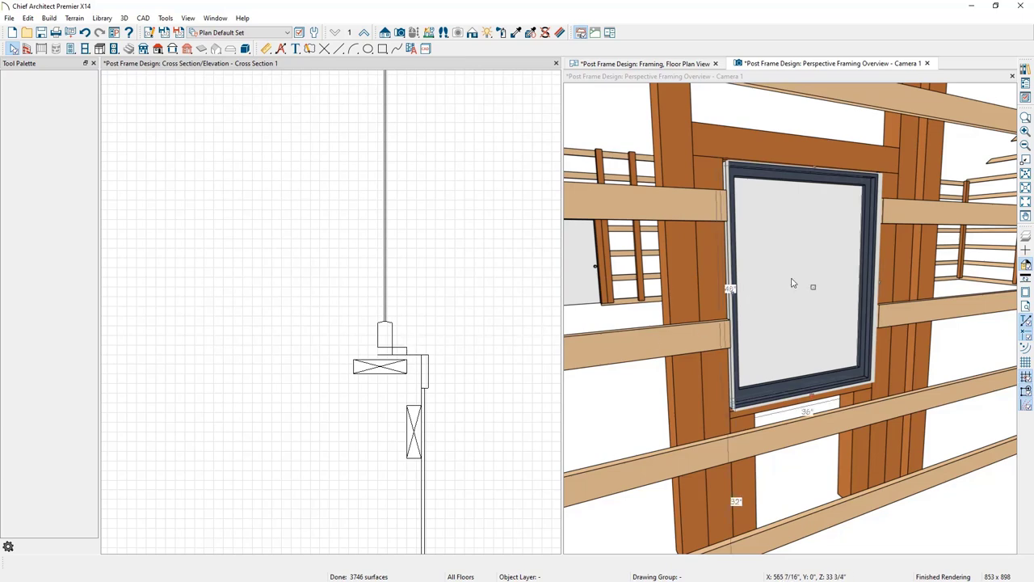
{"action": "double_click", "coordinate": [792, 282]}
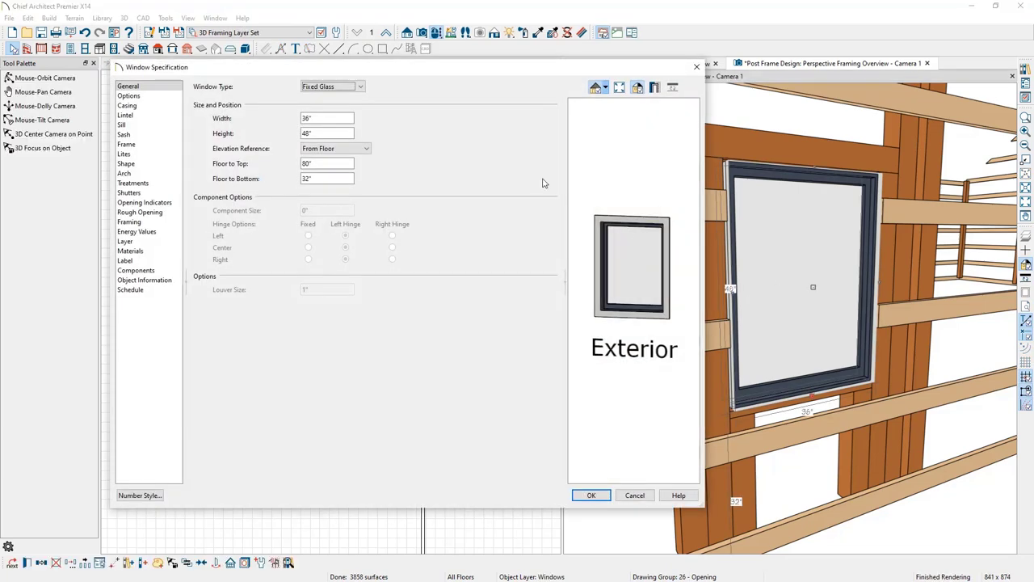
{"action": "left_click", "coordinate": [128, 135]}
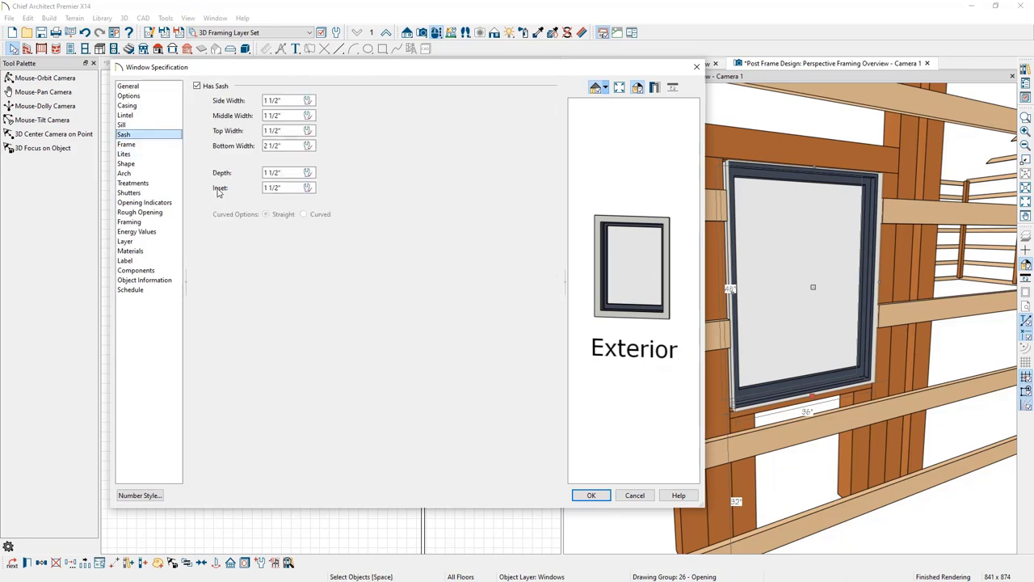
{"action": "left_click", "coordinate": [267, 191]}
{"action": "type", "text": "0"}
{"action": "left_click_drag", "start_coordinate": [231, 77], "coordinate": [593, 97]}
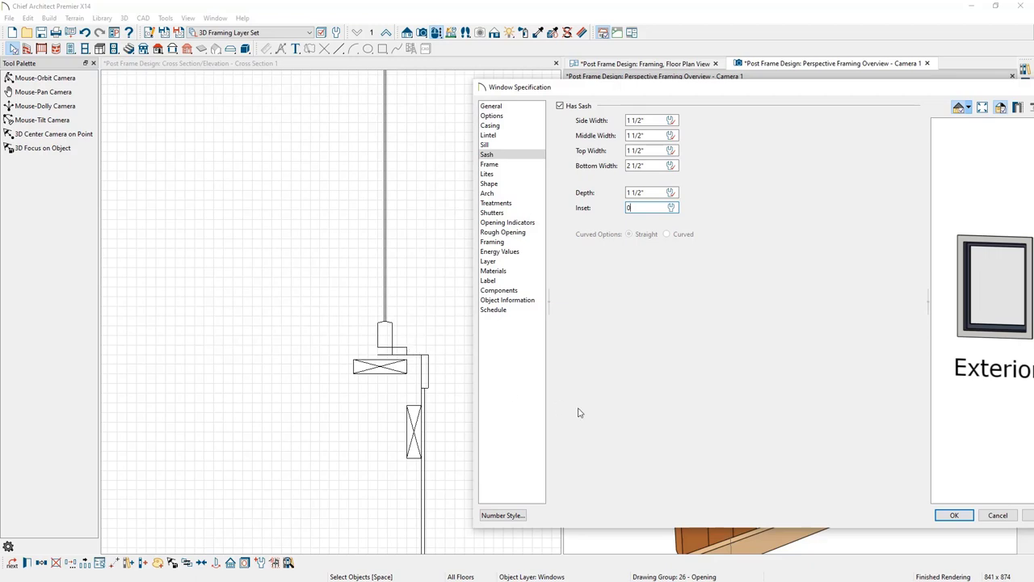
{"action": "left_click", "coordinate": [954, 515]}
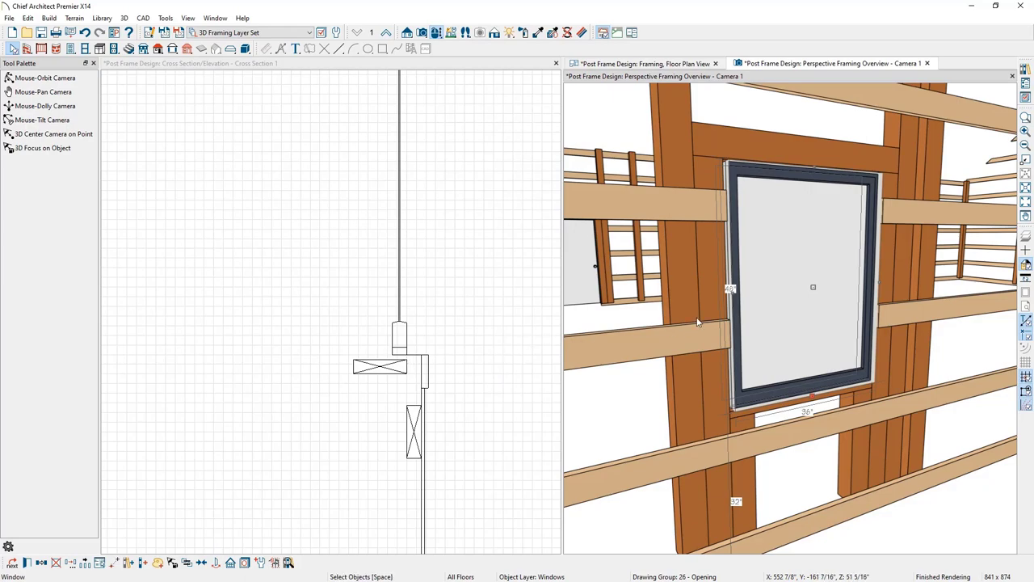
Set the fixed window's frame inset to -1.5" and save the plan
{"action": "double_click", "coordinate": [788, 320]}
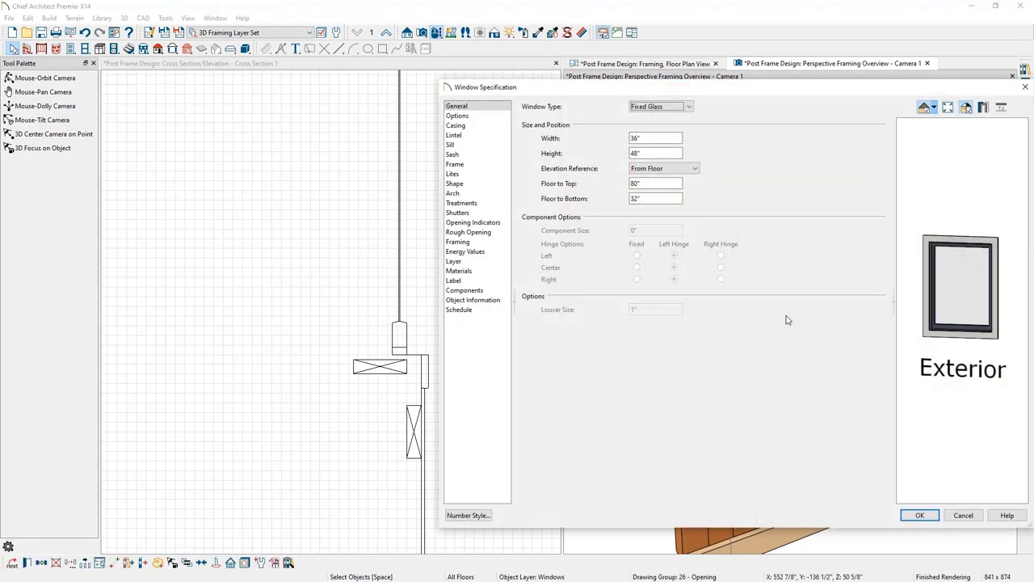
{"action": "left_click", "coordinate": [485, 166]}
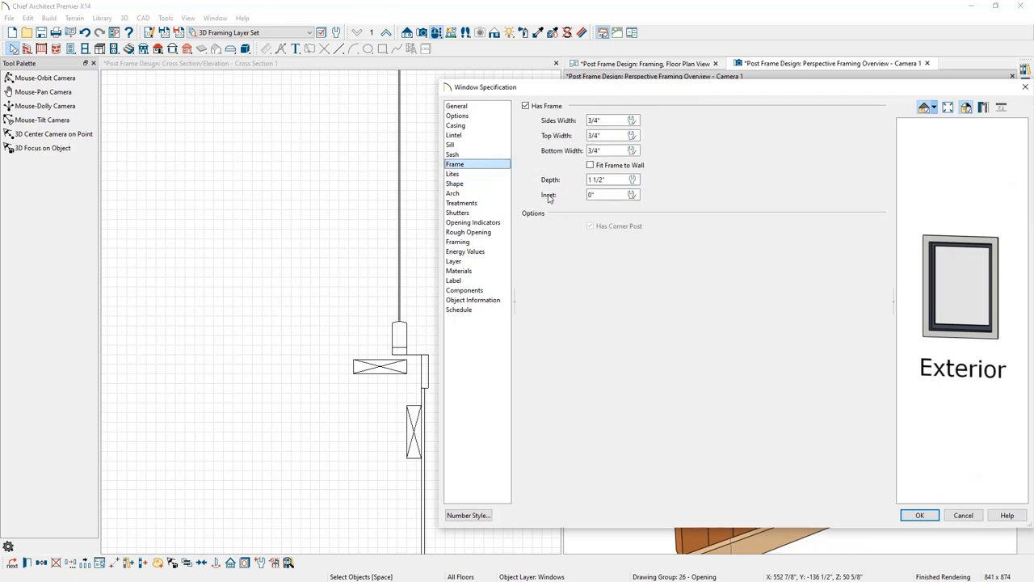
{"action": "left_click", "coordinate": [598, 195]}
{"action": "type", "text": "-1.5"}
{"action": "left_click", "coordinate": [916, 515]}
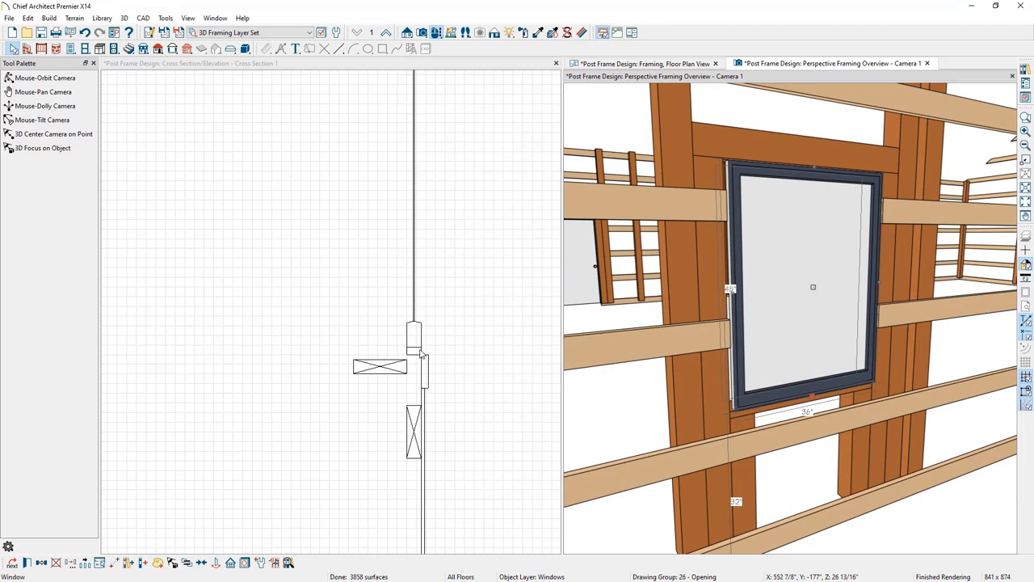
{"action": "key", "text": "ctrl+s"}
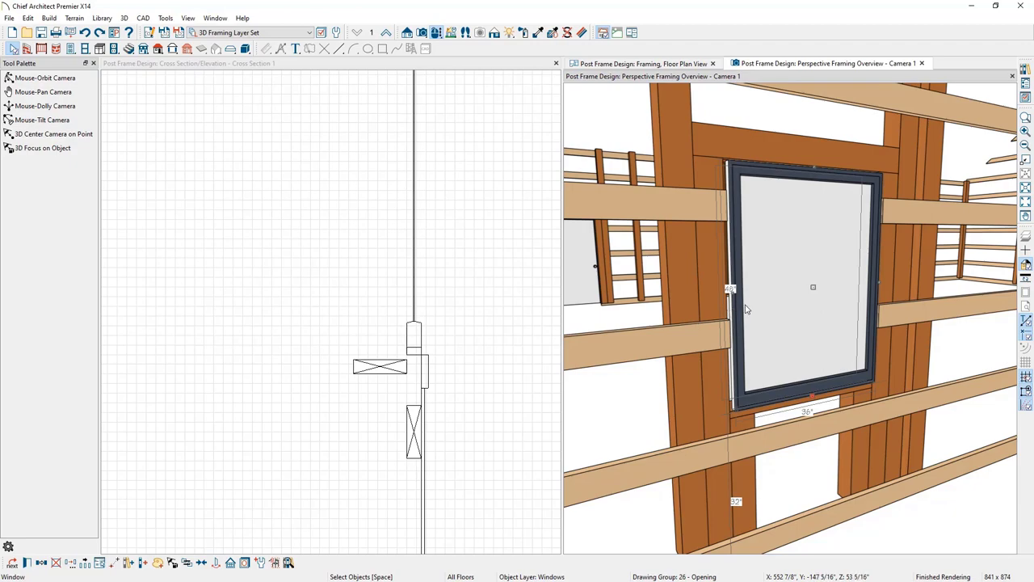
{"action": "key", "text": "Escape"}
Set the fixed window's rough opening to 0 on each side, the top and the bottom
{"action": "double_click", "coordinate": [767, 301]}
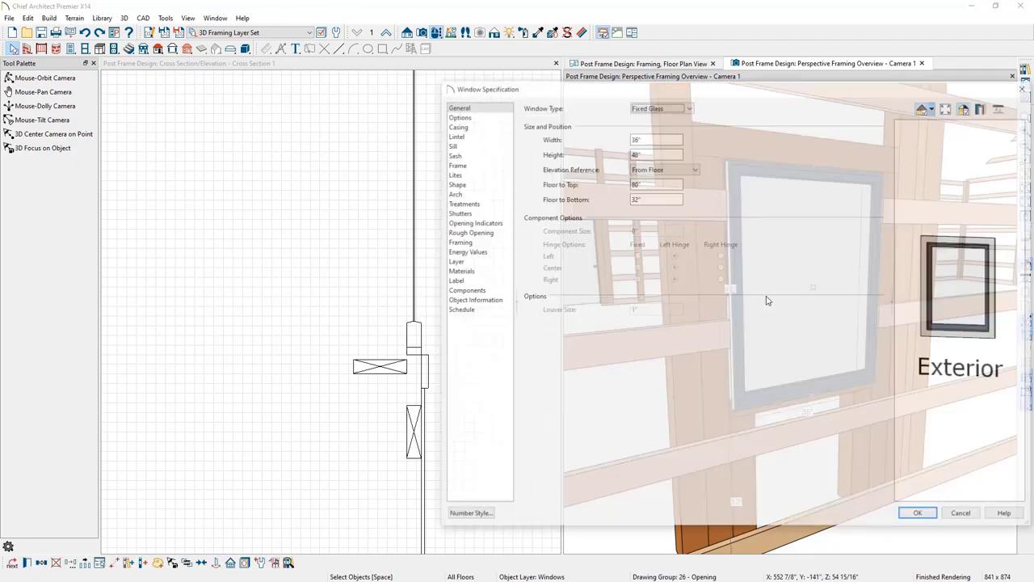
{"action": "left_click", "coordinate": [502, 232]}
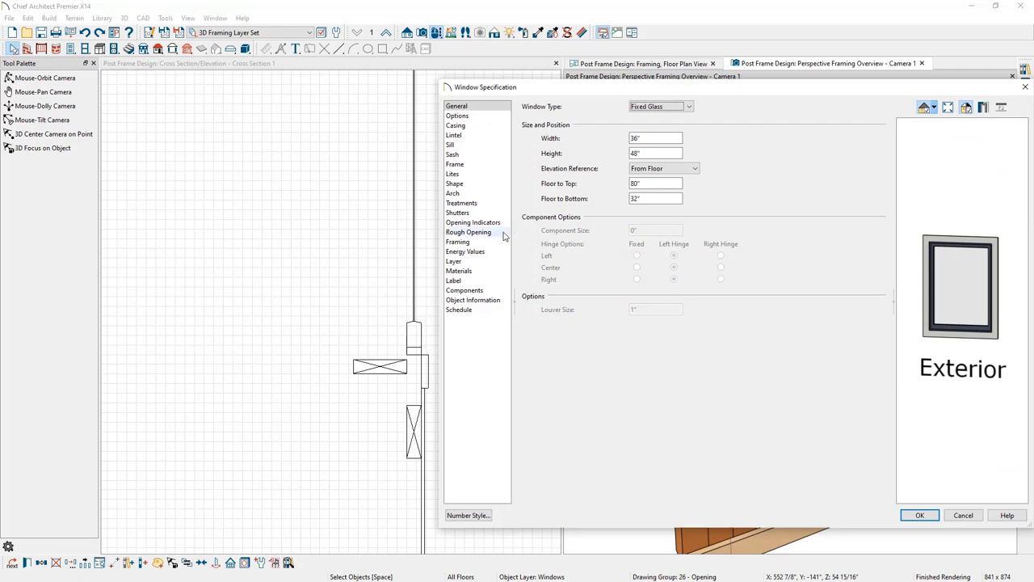
{"action": "key", "text": "Tab"}
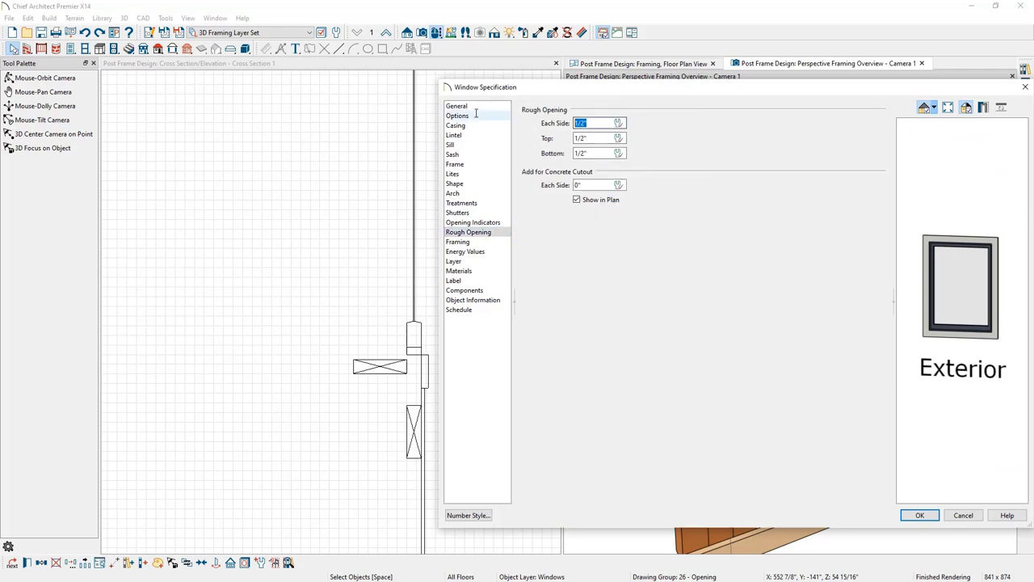
{"action": "type", "text": "0"}
{"action": "key", "text": "Tab"}
{"action": "type", "text": "0"}
{"action": "key", "text": "Tab"}
{"action": "type", "text": "0"}
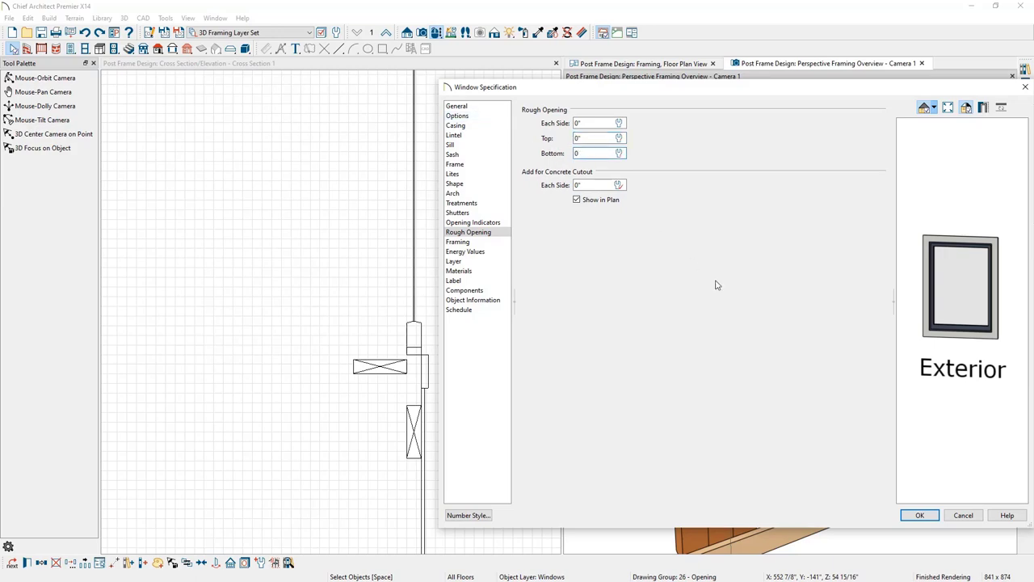
{"action": "left_click", "coordinate": [911, 514]}
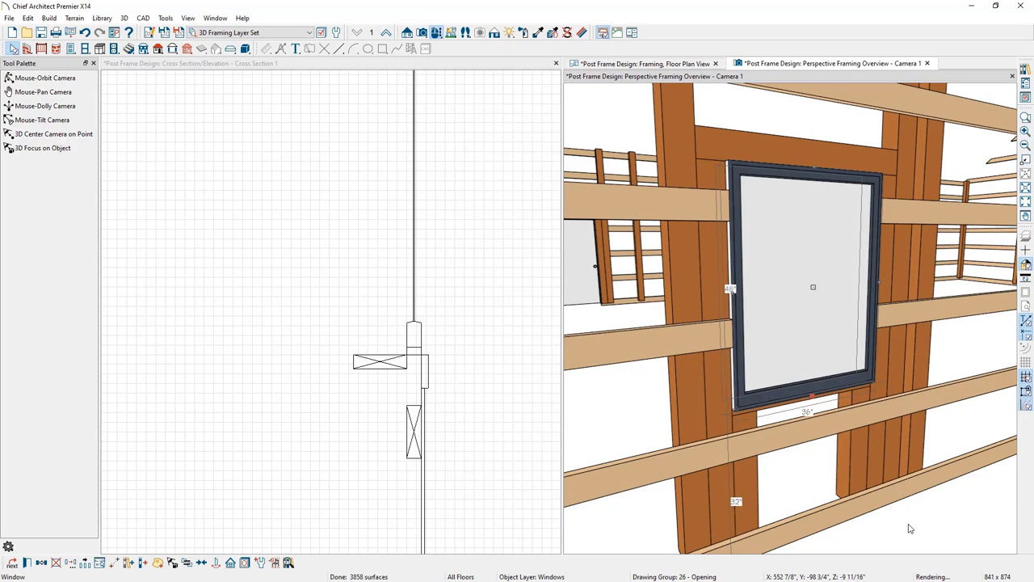
{"action": "left_click", "coordinate": [909, 528]}
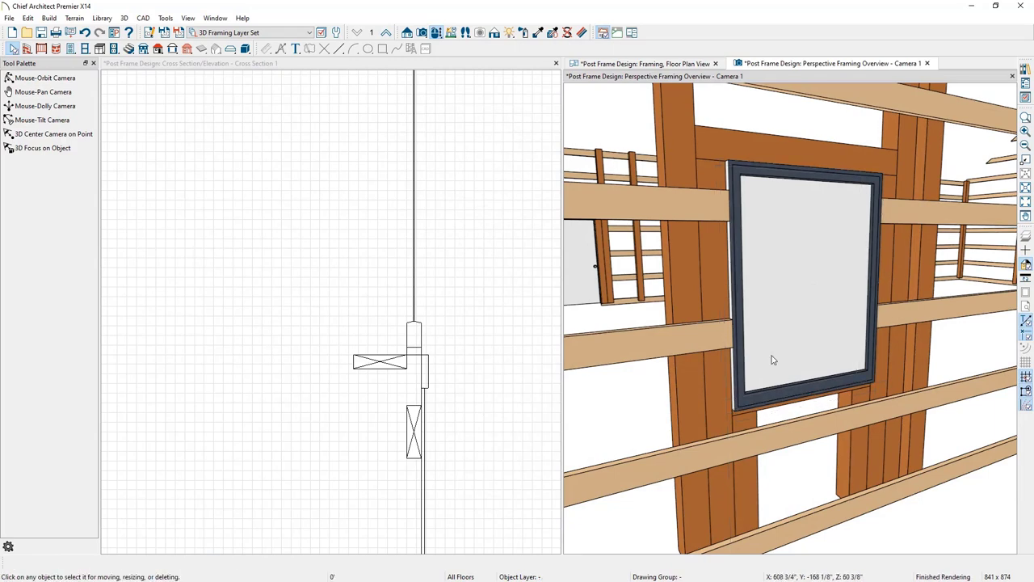
Make the edited fixed window the default for all new windows
{"action": "left_click", "coordinate": [788, 297]}
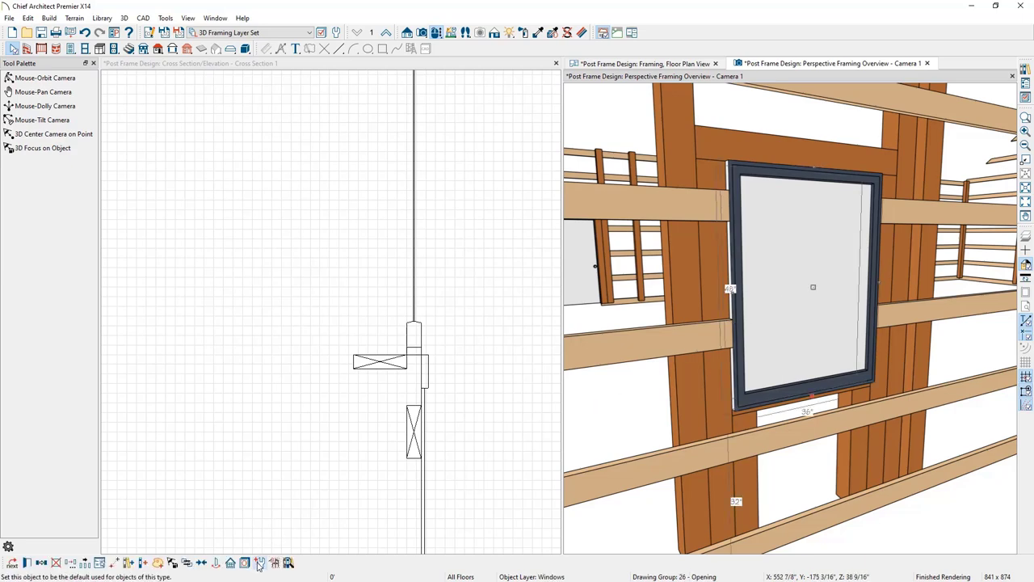
{"action": "left_click", "coordinate": [258, 564]}
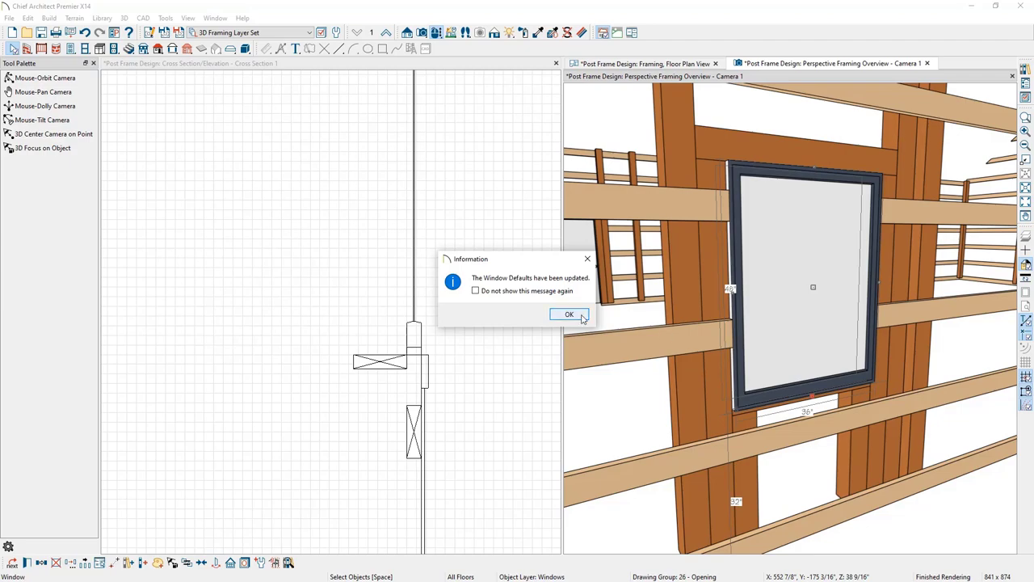
{"action": "left_click", "coordinate": [568, 314]}
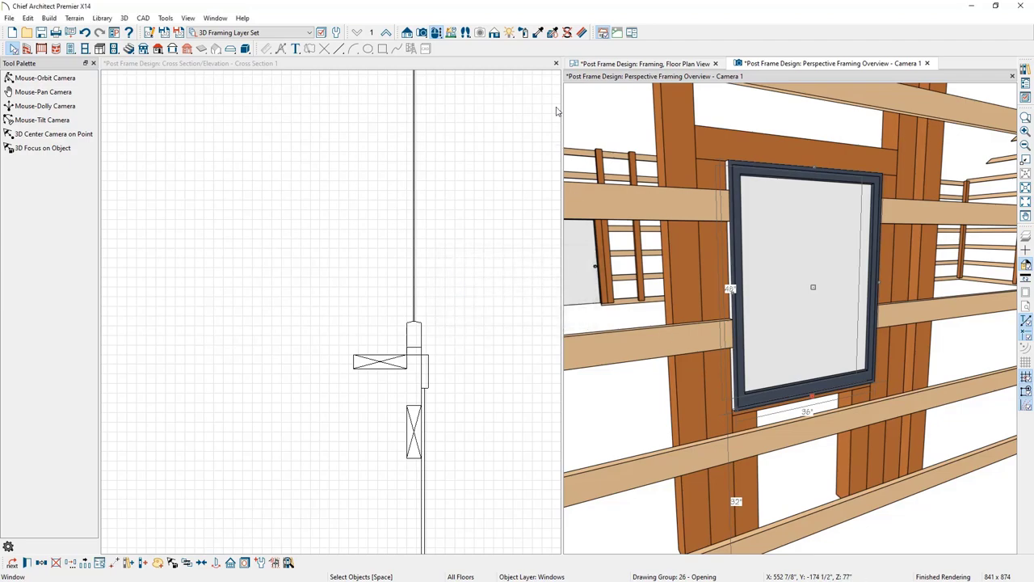
Close the cross section and bring the long wall with the entry door into the framing camera view
{"action": "left_click", "coordinate": [555, 64]}
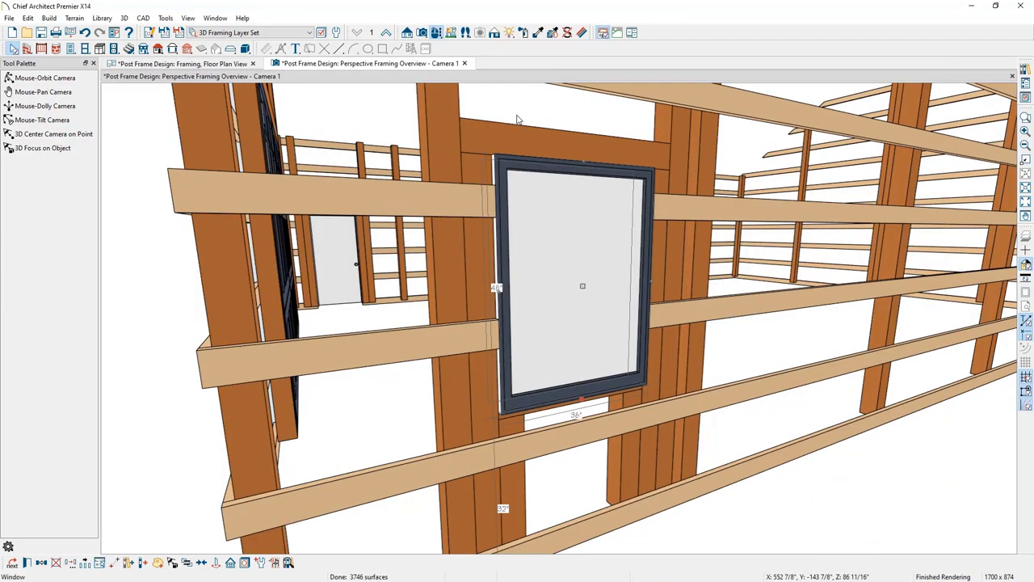
{"action": "middle_click_drag", "start_coordinate": [451, 155], "coordinate": [339, 202]}
{"action": "middle_click_drag", "start_coordinate": [283, 219], "coordinate": [545, 324]}
{"action": "scroll", "coordinate": [429, 227], "scroll_direction": "down", "scroll_amount": 15}
{"action": "scroll", "coordinate": [405, 240], "scroll_direction": "up", "scroll_amount": 10}
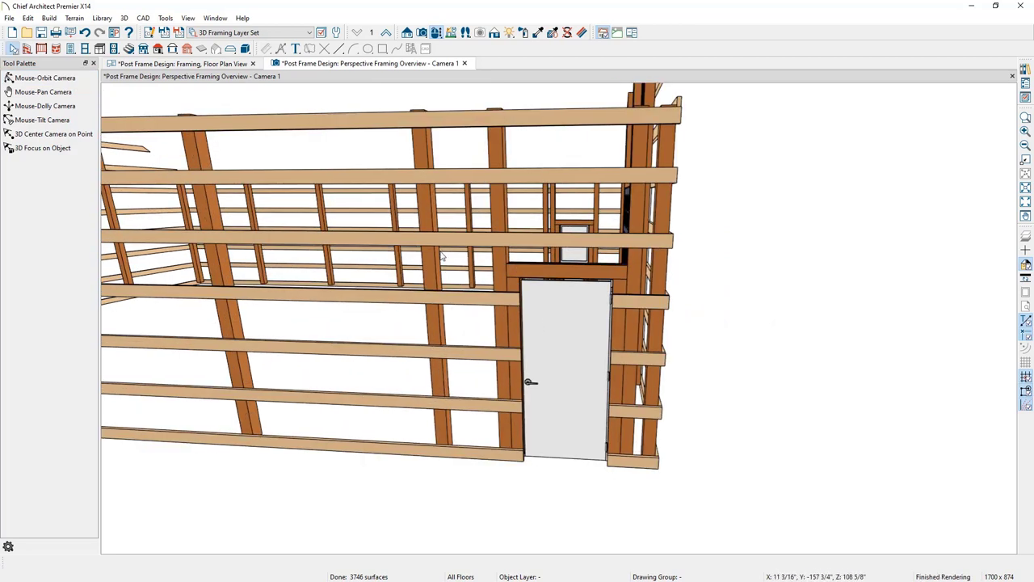
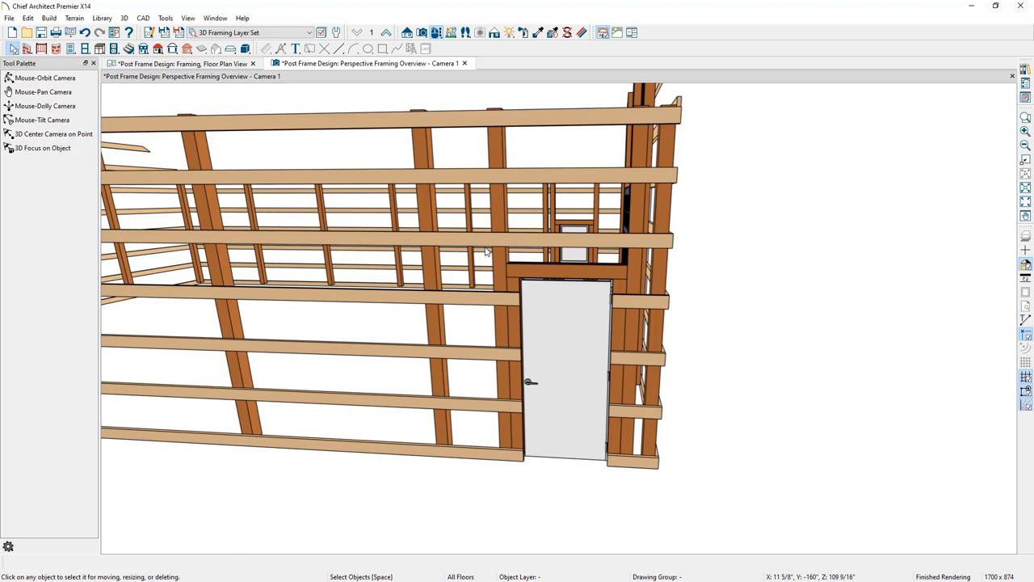
Create a back clipped cross section from the floor plan, facing the 48' side wall and clipping just inside it
{"action": "left_click", "coordinate": [225, 64]}
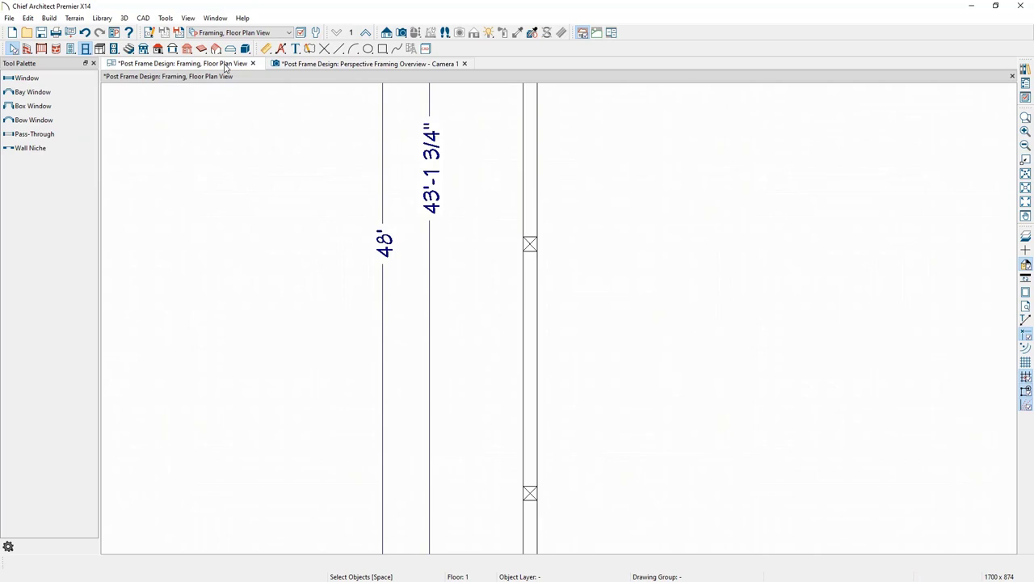
{"action": "left_click", "coordinate": [389, 33]}
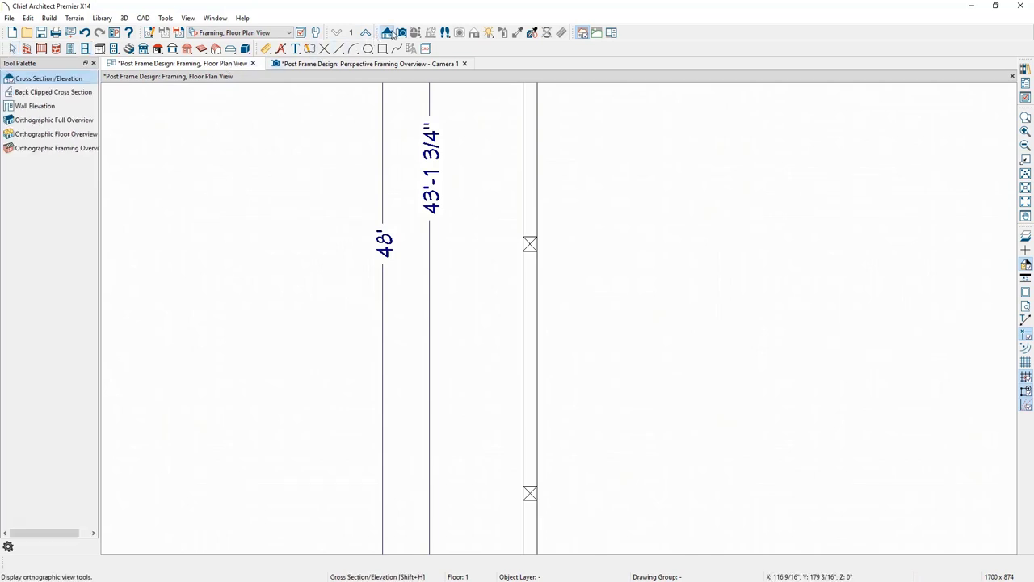
{"action": "left_click", "coordinate": [80, 93]}
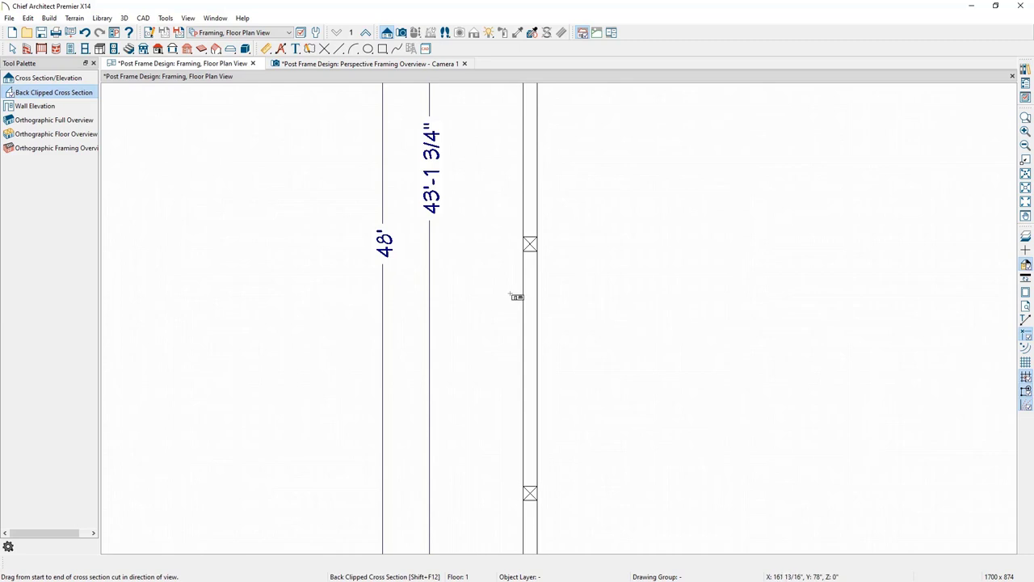
{"action": "left_click_drag", "start_coordinate": [505, 296], "coordinate": [544, 296]}
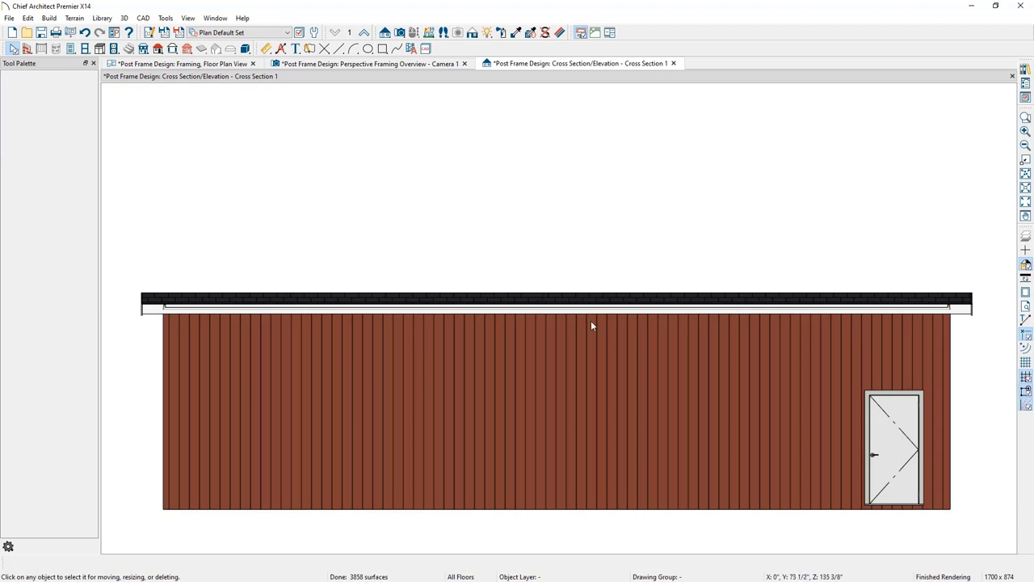
{"action": "middle_click_drag", "start_coordinate": [620, 333], "coordinate": [601, 293]}
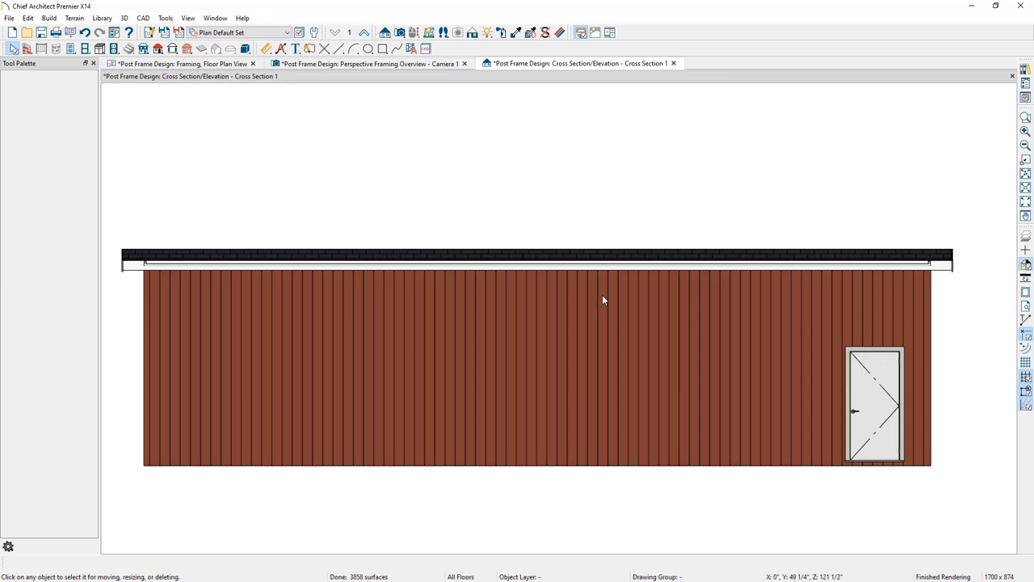
Copy the Section View Layer Set as a new layer set named "Section View Layer Set - Framing"
{"action": "left_click", "coordinate": [1026, 97]}
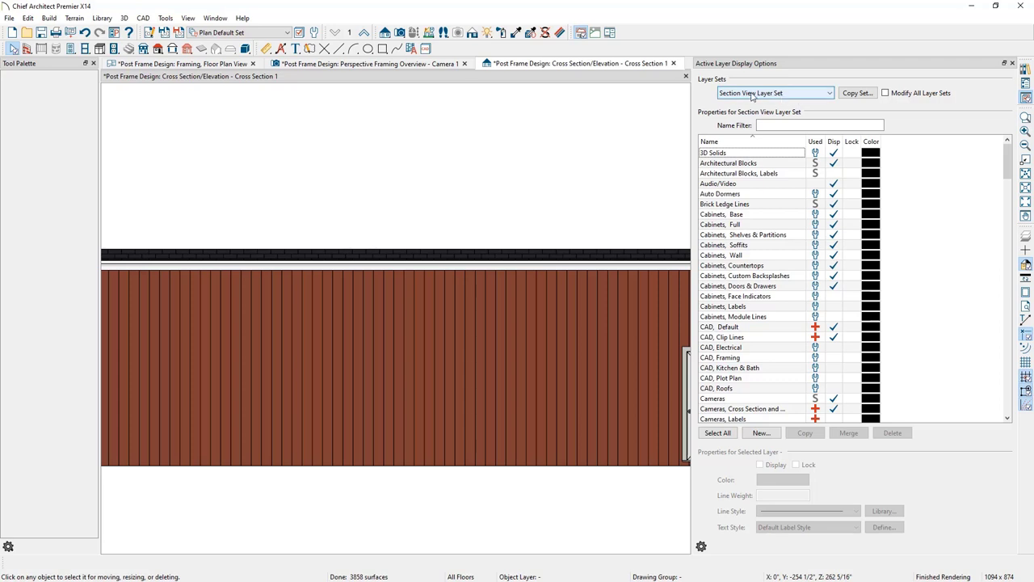
{"action": "left_click", "coordinate": [854, 94]}
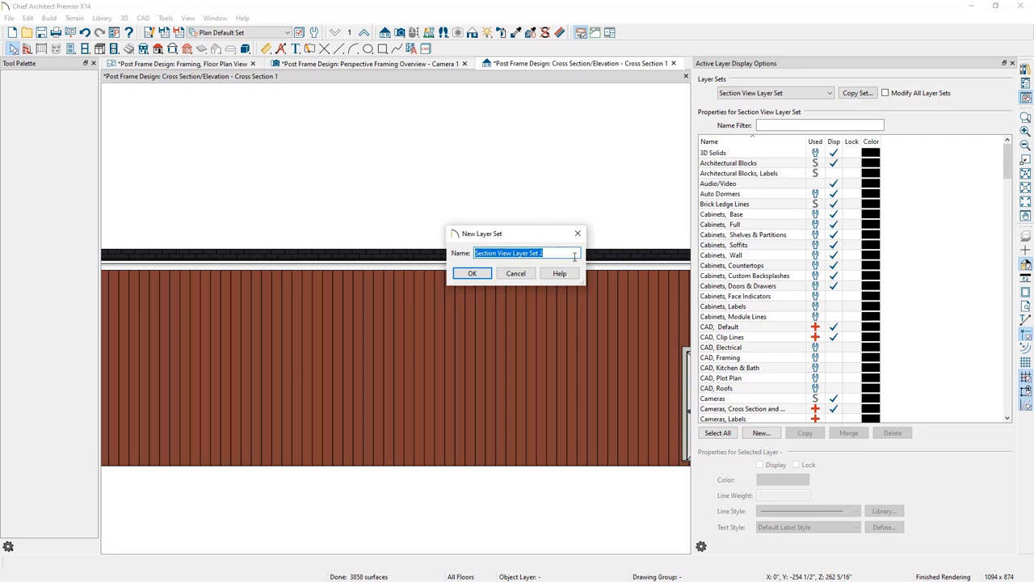
{"action": "left_click", "coordinate": [574, 255]}
{"action": "key", "text": "BackSpace"}
{"action": "type", "text": "- Framing"}
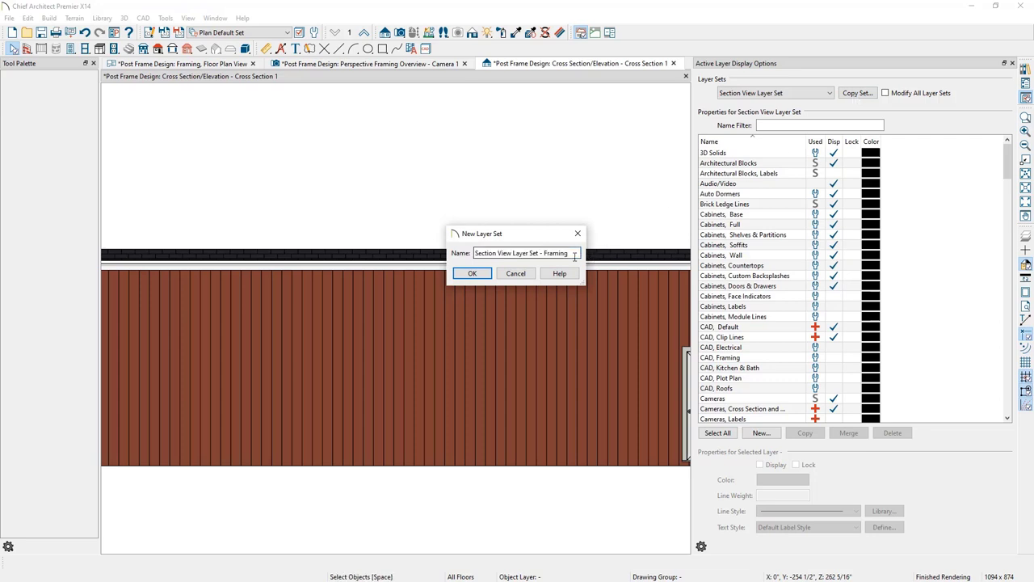
{"action": "left_click", "coordinate": [472, 273]}
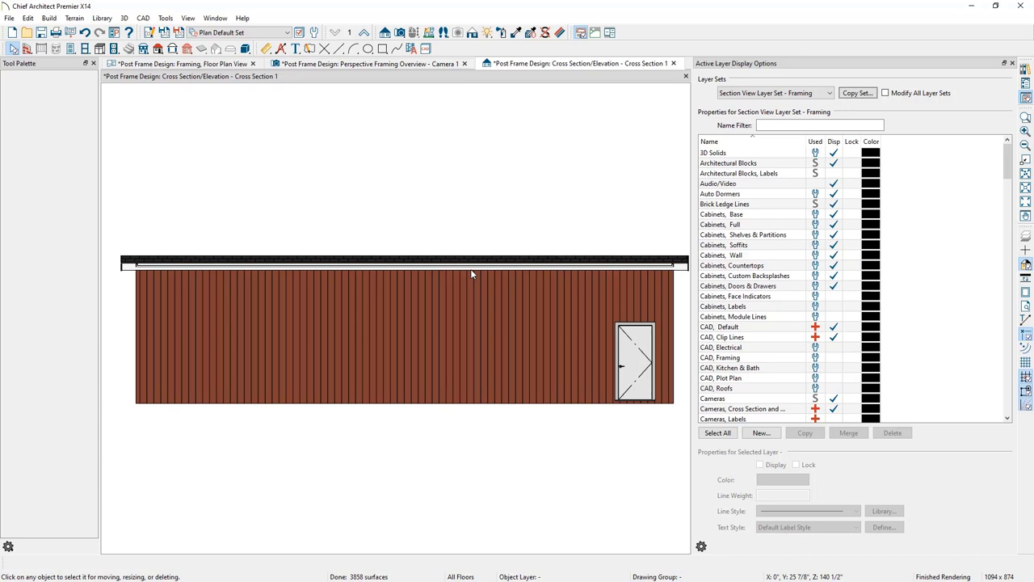
Turn off the display of every layer in the new framing layer set
{"action": "left_click", "coordinate": [744, 255]}
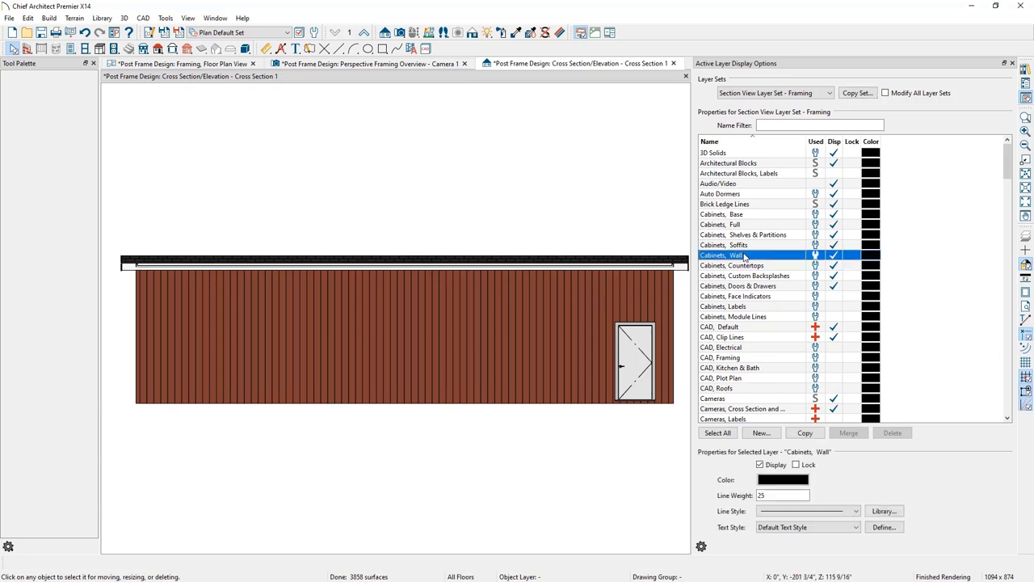
{"action": "left_click", "coordinate": [737, 435]}
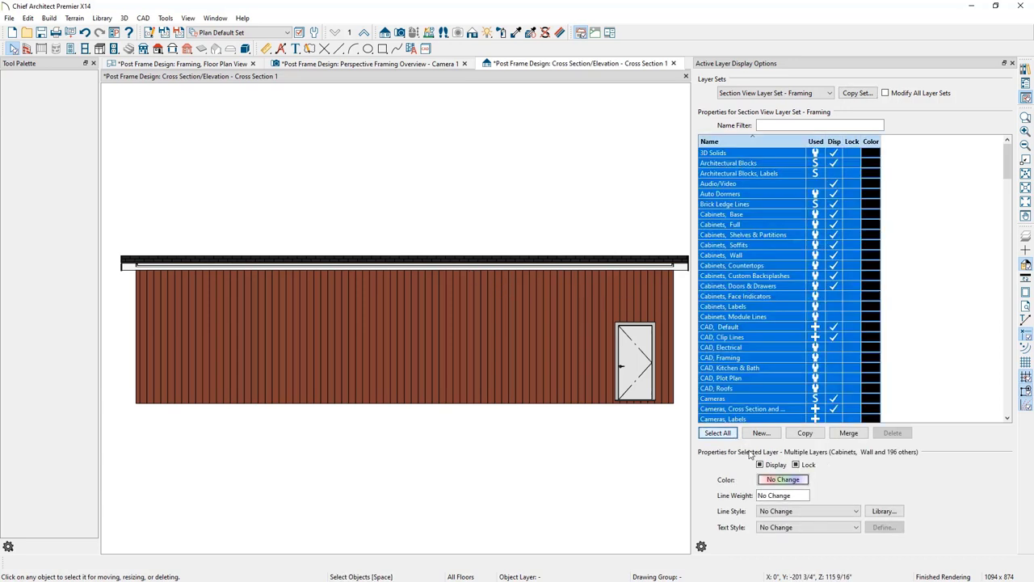
{"action": "left_click", "coordinate": [761, 465]}
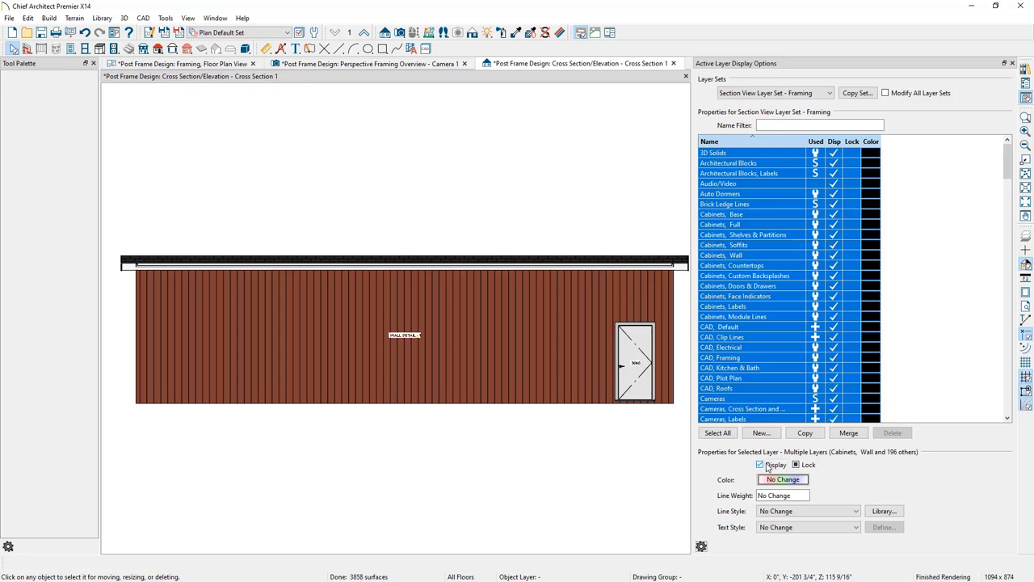
{"action": "left_click", "coordinate": [767, 466]}
Display all the framing layers, from "Framing, Bearing Lines" through "Framing, Wall Bridging"
{"action": "scroll", "coordinate": [764, 387], "scroll_direction": "down", "scroll_amount": 4}
{"action": "scroll", "coordinate": [765, 390], "scroll_direction": "down", "scroll_amount": 12}
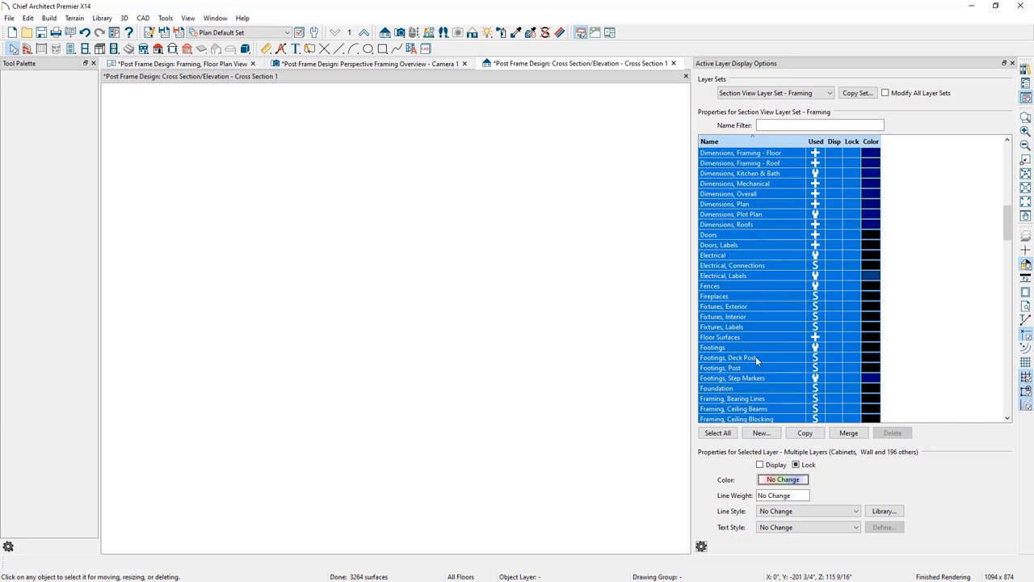
{"action": "left_click", "coordinate": [780, 396]}
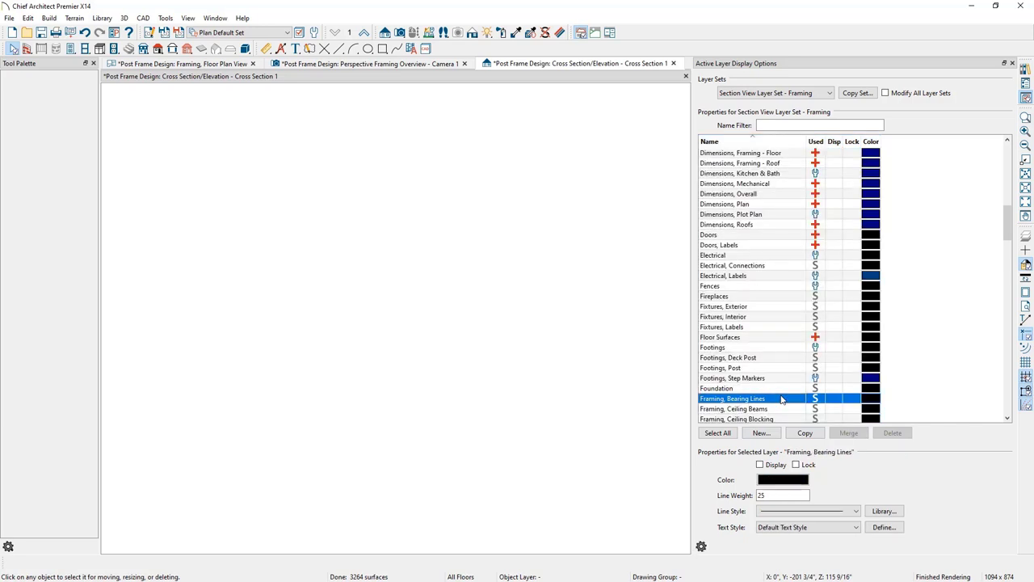
{"action": "scroll", "coordinate": [782, 395], "scroll_direction": "down", "scroll_amount": 4}
{"action": "scroll", "coordinate": [781, 396], "scroll_direction": "down", "scroll_amount": 7}
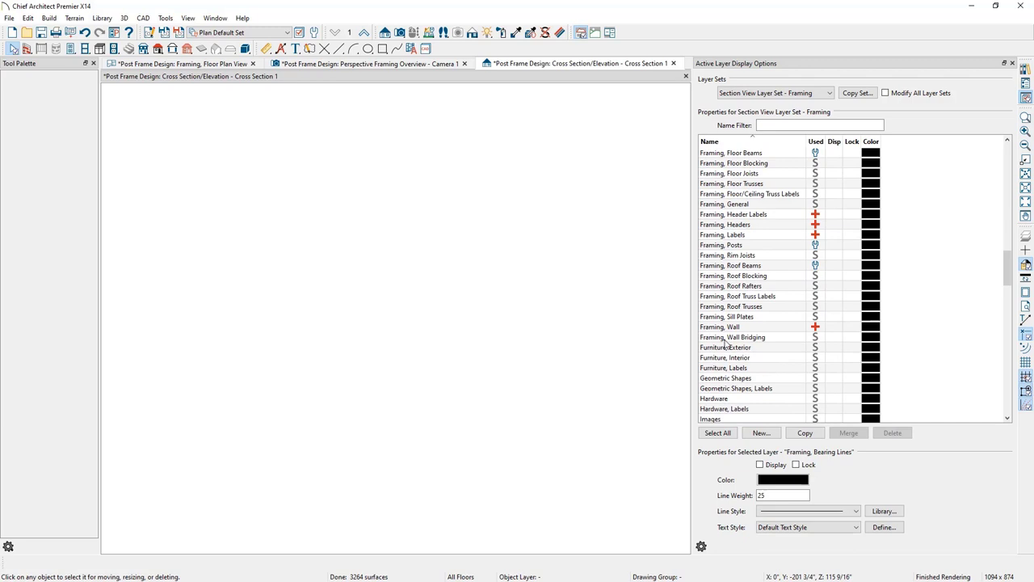
{"action": "left_click", "coordinate": [772, 338], "text": "shift"}
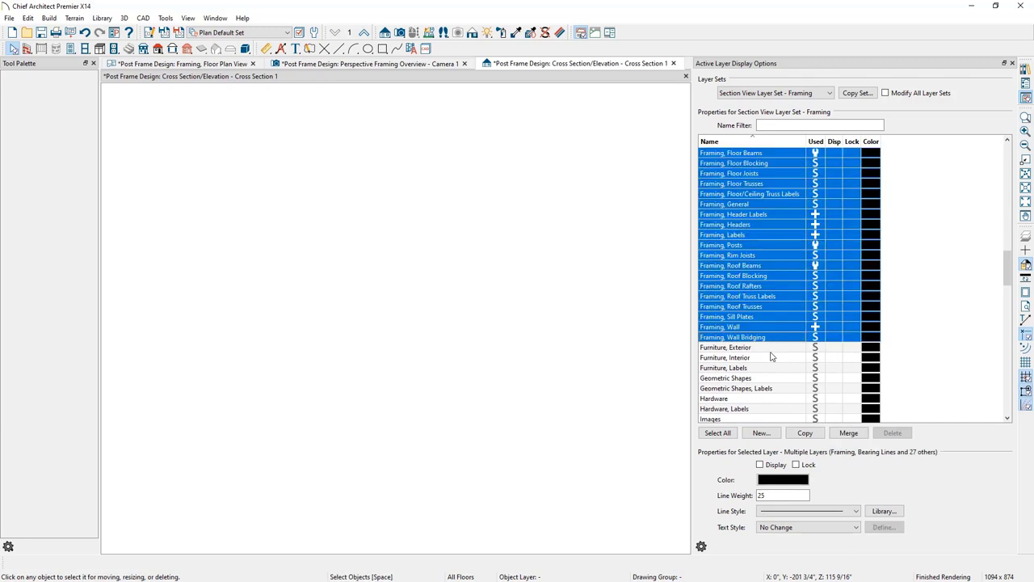
{"action": "left_click", "coordinate": [760, 465]}
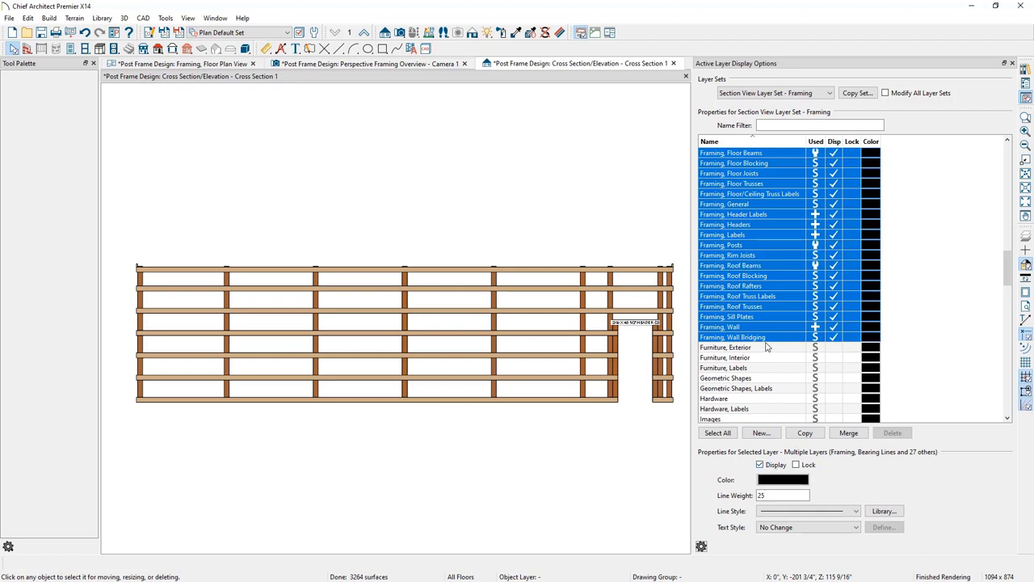
Display the Doors and Windows layers in the framing layer set and close the layer display options
{"action": "scroll", "coordinate": [780, 265], "scroll_direction": "up", "scroll_amount": 10}
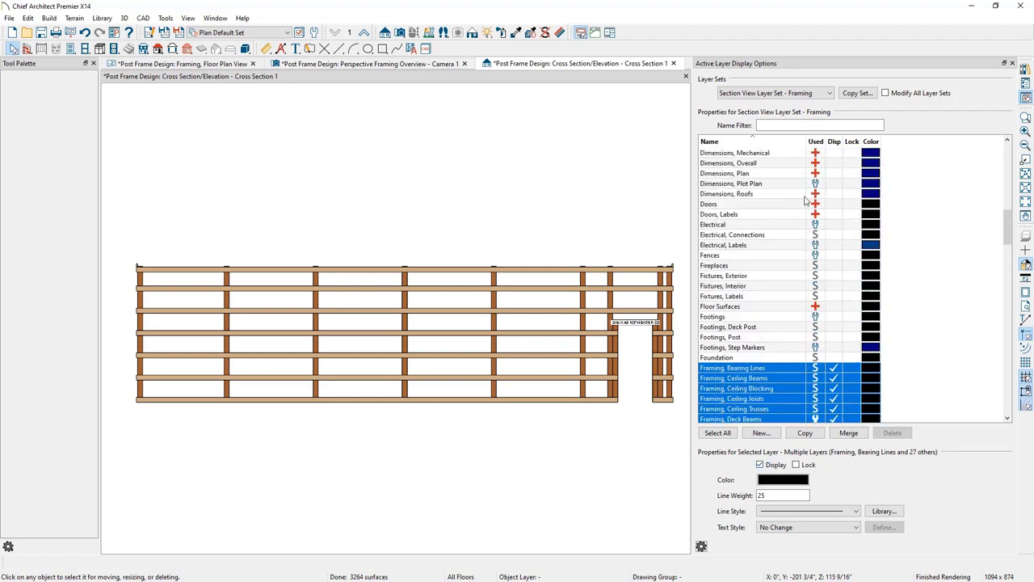
{"action": "left_click", "coordinate": [833, 204]}
{"action": "scroll", "coordinate": [798, 283], "scroll_direction": "down", "scroll_amount": 5}
{"action": "scroll", "coordinate": [782, 293], "scroll_direction": "down", "scroll_amount": 20}
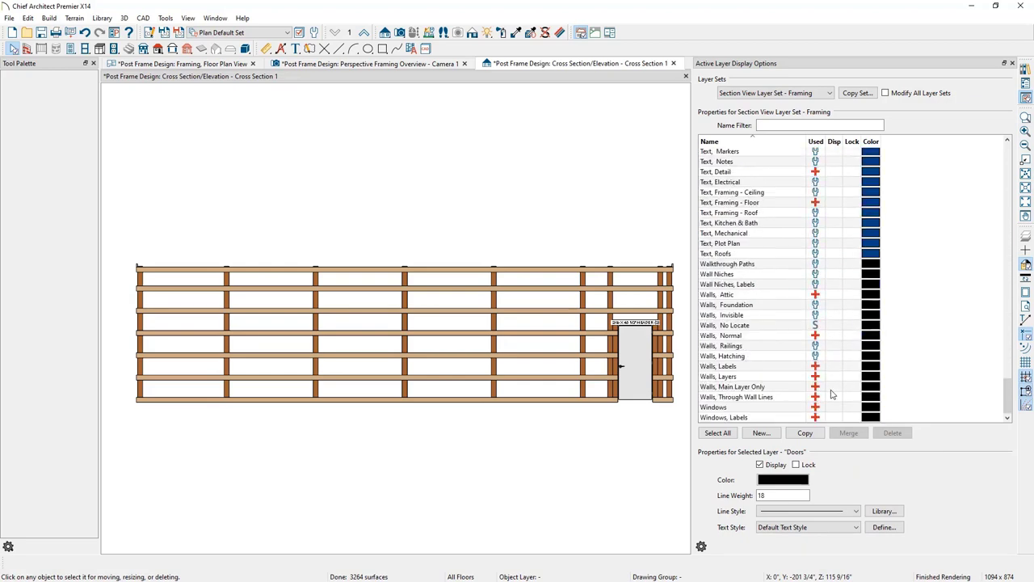
{"action": "left_click", "coordinate": [834, 407]}
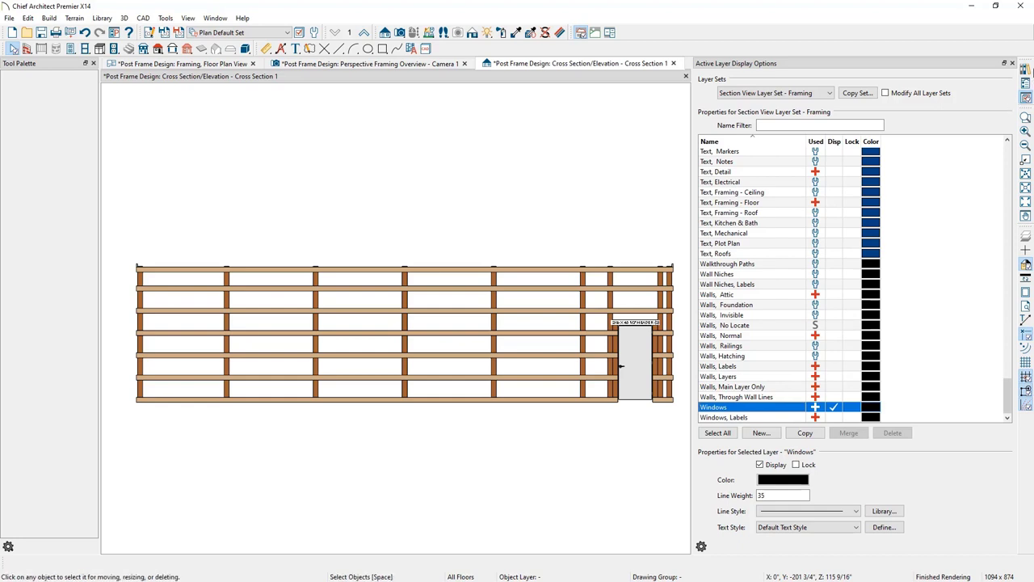
{"action": "left_click", "coordinate": [1012, 63]}
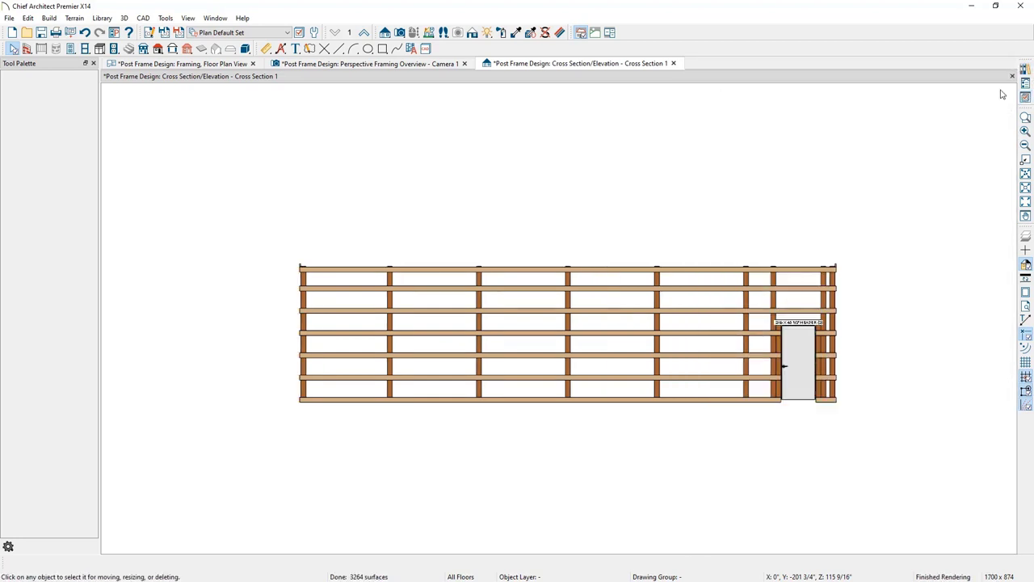
Delete both header members above the entry door, agreeing to turn off Automatic Wall Framing
{"action": "scroll", "coordinate": [815, 355], "scroll_direction": "up", "scroll_amount": 2}
{"action": "scroll", "coordinate": [815, 355], "scroll_direction": "up", "scroll_amount": 2}
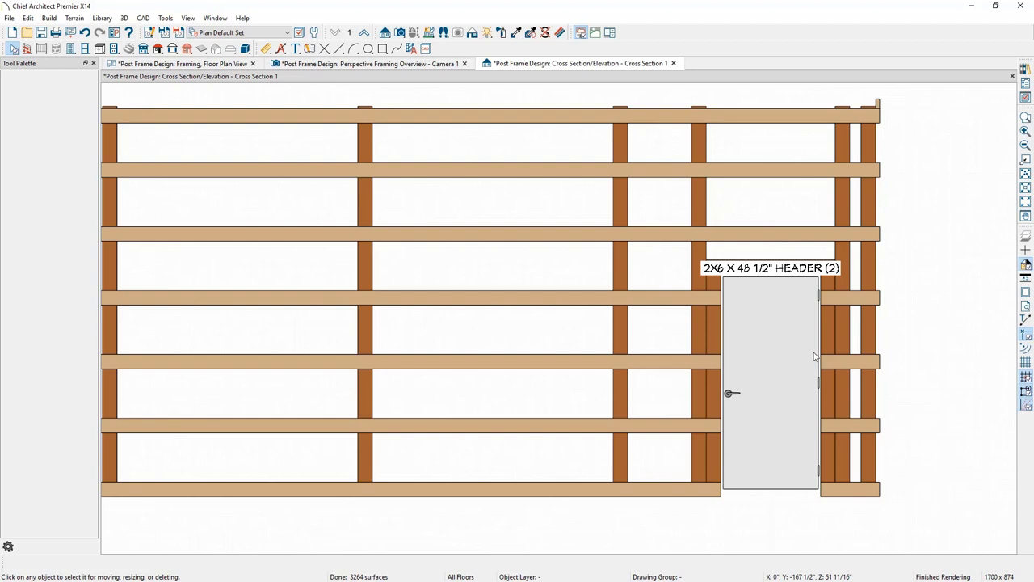
{"action": "left_click", "coordinate": [778, 269]}
{"action": "key", "text": "Delete"}
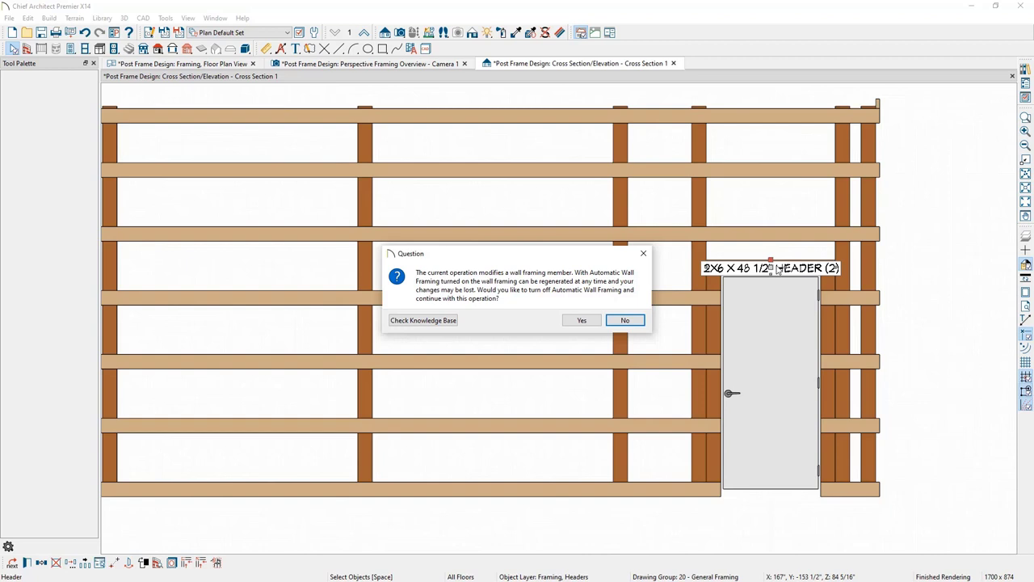
{"action": "left_click", "coordinate": [589, 320]}
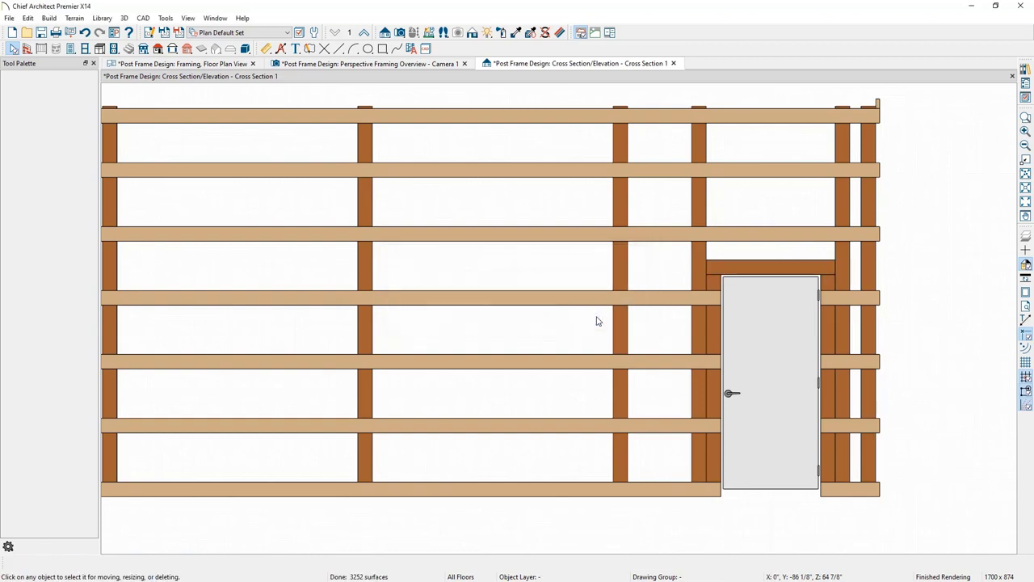
{"action": "left_click", "coordinate": [715, 263]}
{"action": "key", "text": "Delete"}
Delete the full-height posts directly beside the entry door on both sides
{"action": "left_click", "coordinate": [705, 260]}
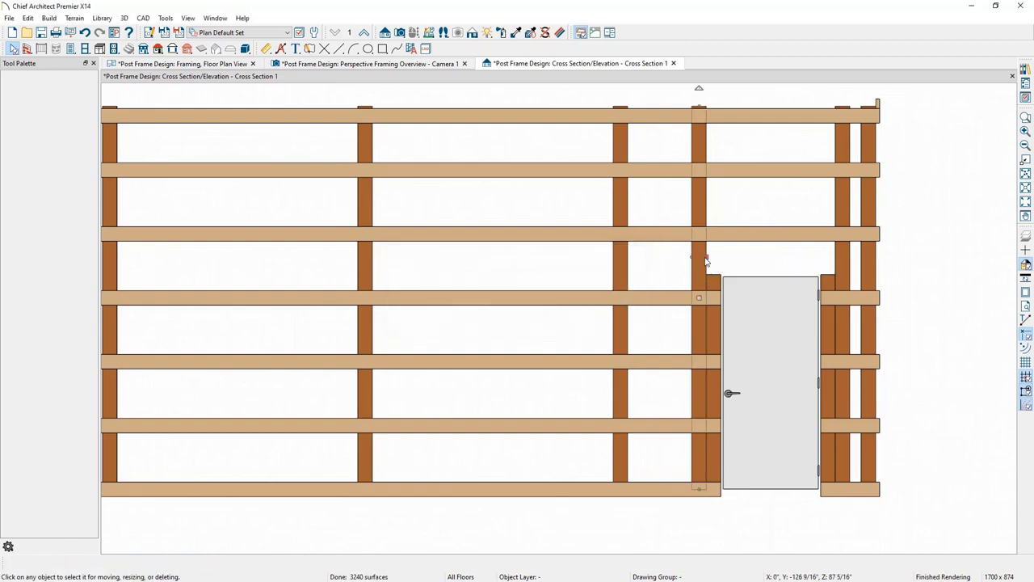
{"action": "key", "text": "Delete"}
{"action": "left_click", "coordinate": [838, 264]}
{"action": "key", "text": "Delete"}
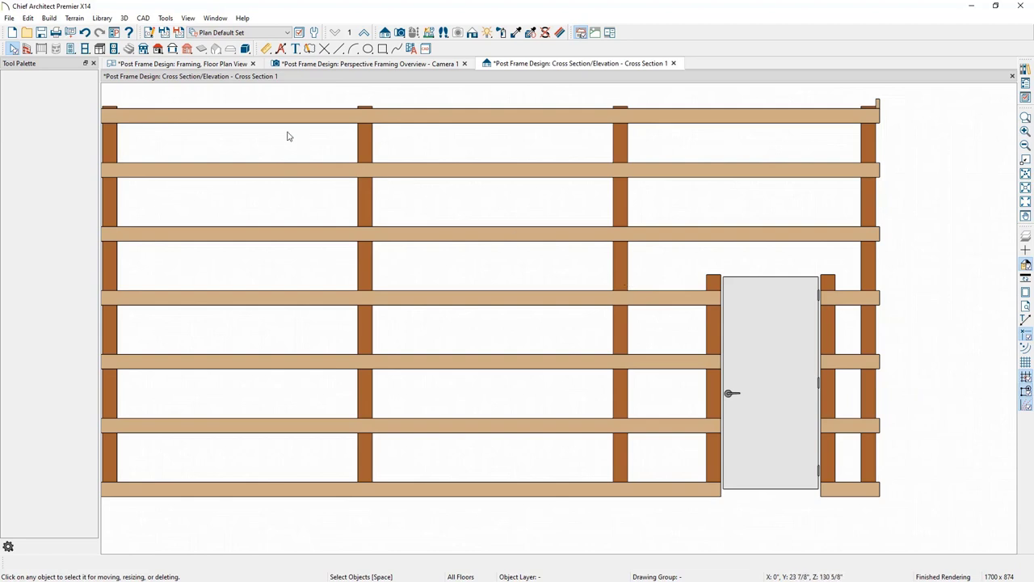
In the floor plan, measure the distance from the entry door's opening to the nearest intermediate post with a temporary CAD line
{"action": "left_click", "coordinate": [225, 65]}
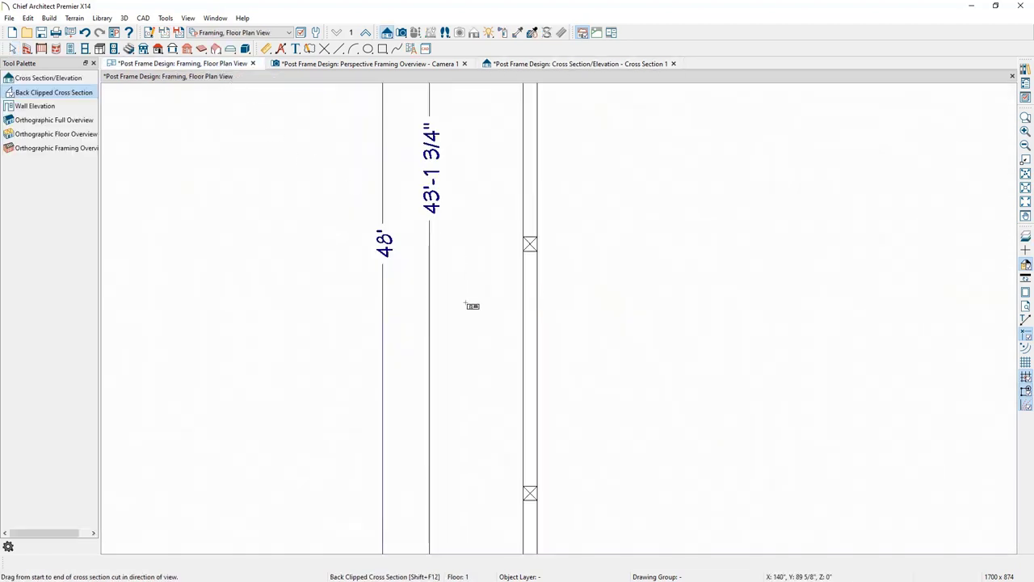
{"action": "scroll", "coordinate": [549, 360], "scroll_direction": "down", "scroll_amount": 5}
{"action": "scroll", "coordinate": [612, 235], "scroll_direction": "up", "scroll_amount": 5}
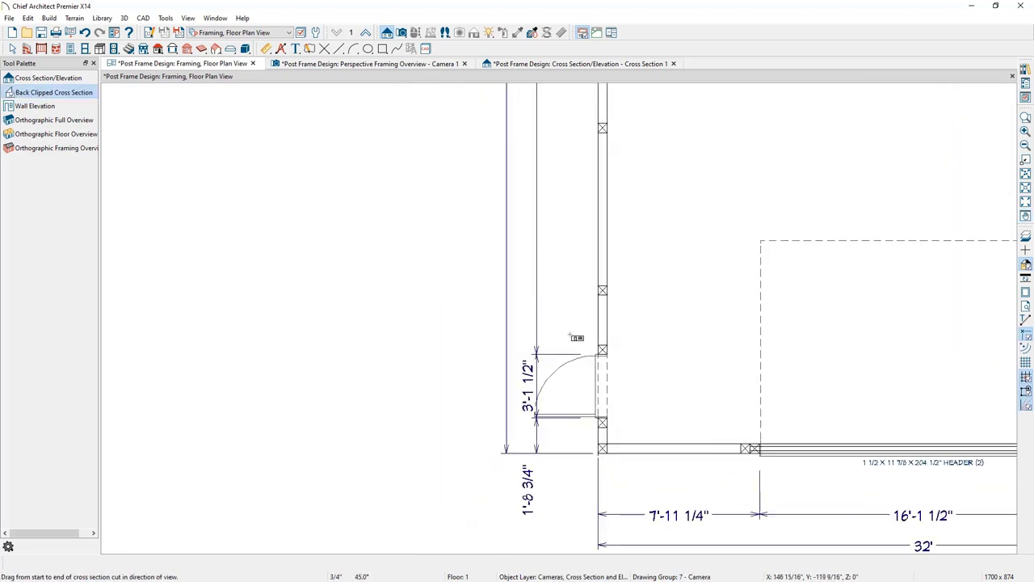
{"action": "key", "text": "Escape"}
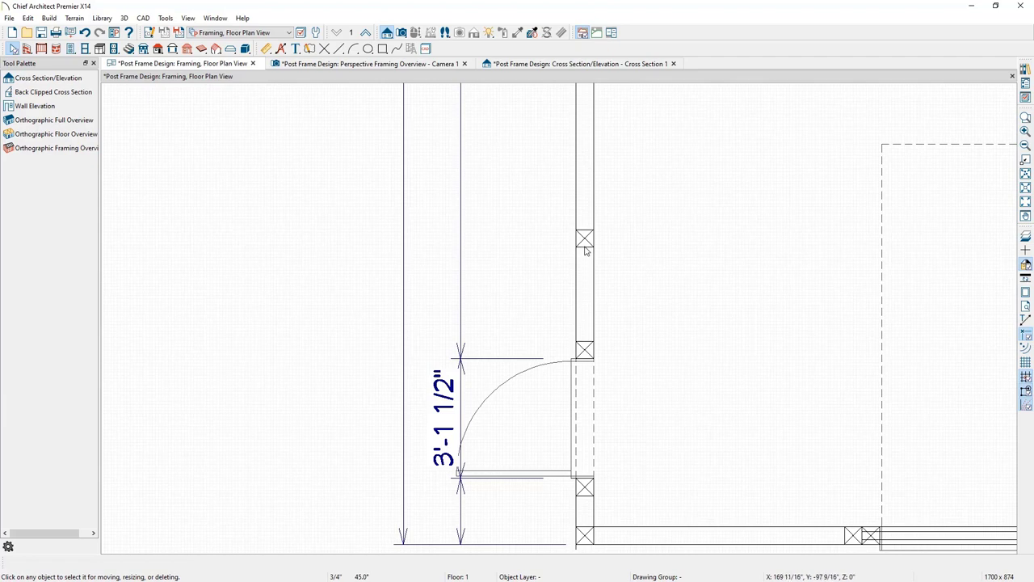
{"action": "key", "text": "space"}
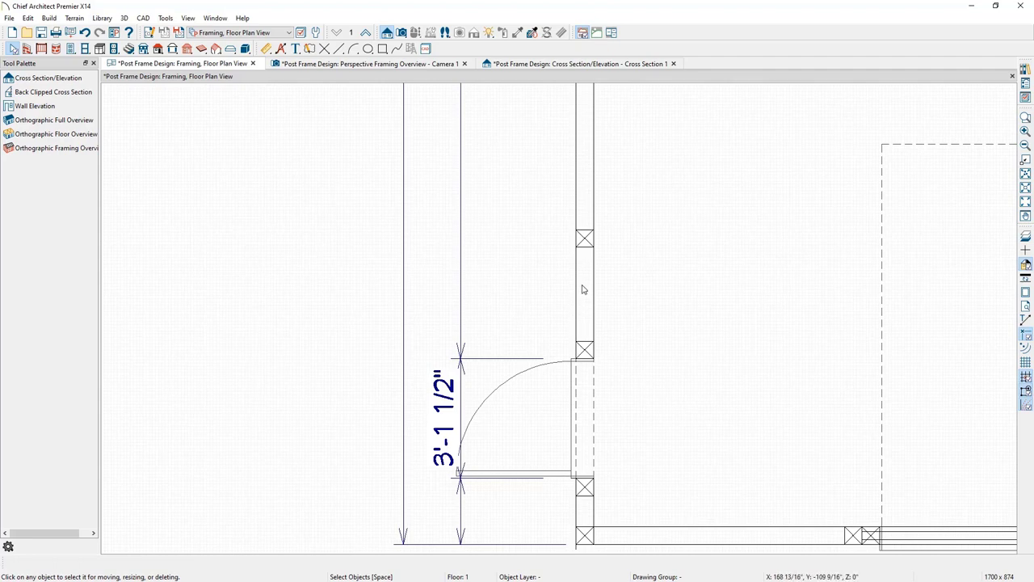
{"action": "left_click", "coordinate": [340, 50]}
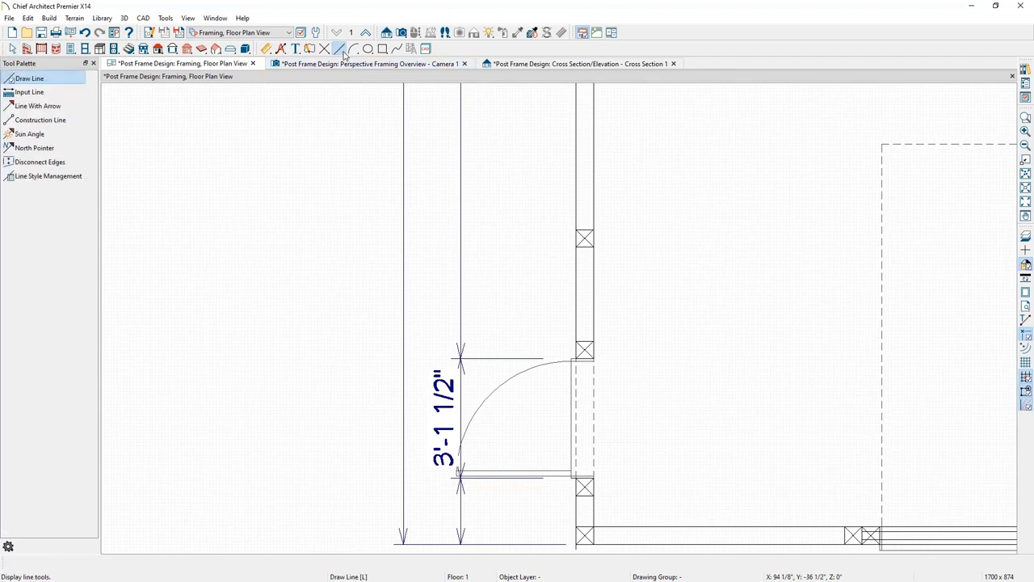
{"action": "left_click_drag", "start_coordinate": [583, 359], "coordinate": [584, 246]}
{"action": "double_click", "coordinate": [584, 272]}
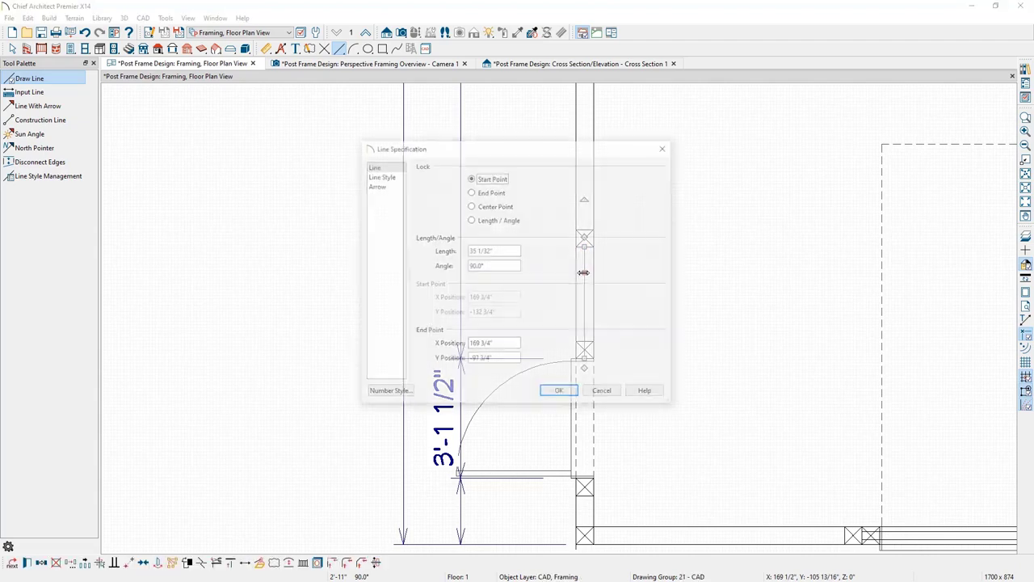
{"action": "left_click", "coordinate": [500, 250]}
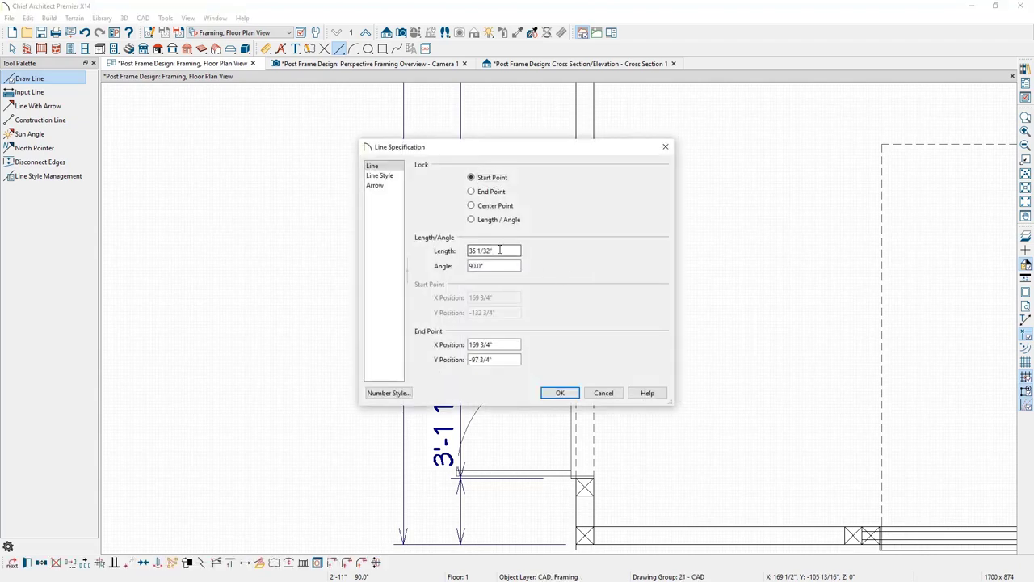
{"action": "left_click_drag", "start_coordinate": [494, 250], "coordinate": [463, 250]}
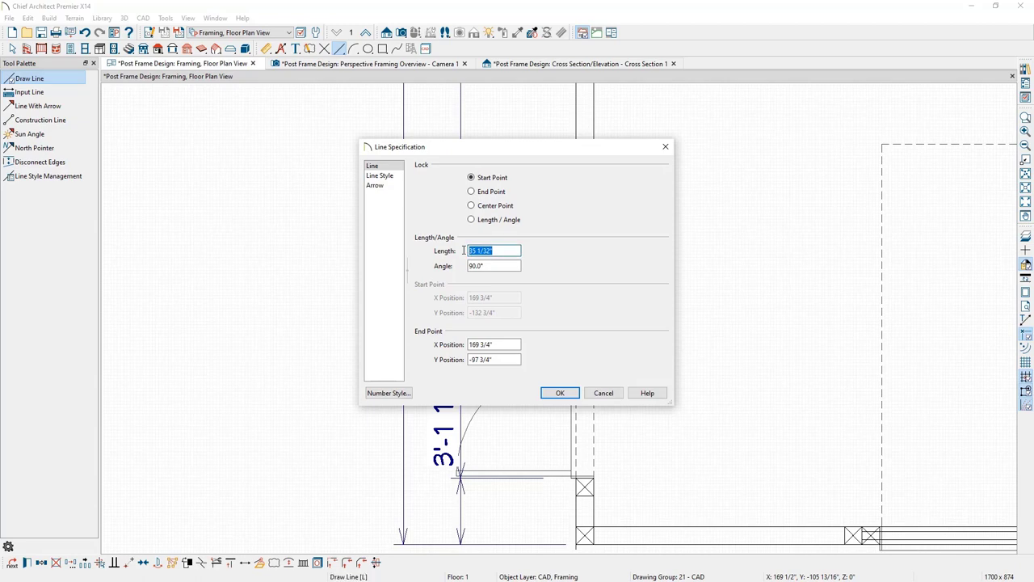
{"action": "left_click", "coordinate": [603, 394]}
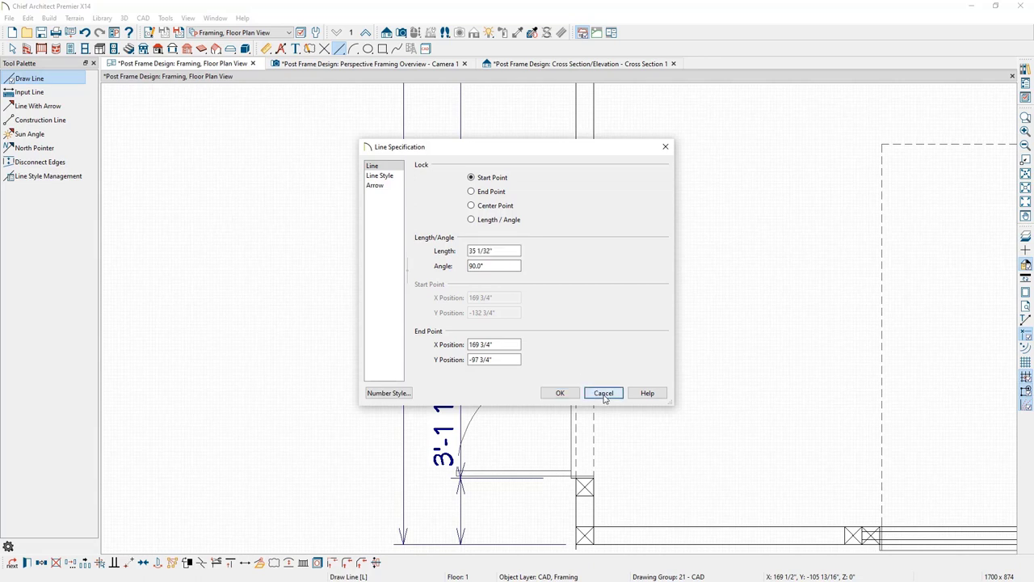
{"action": "key", "text": "Escape"}
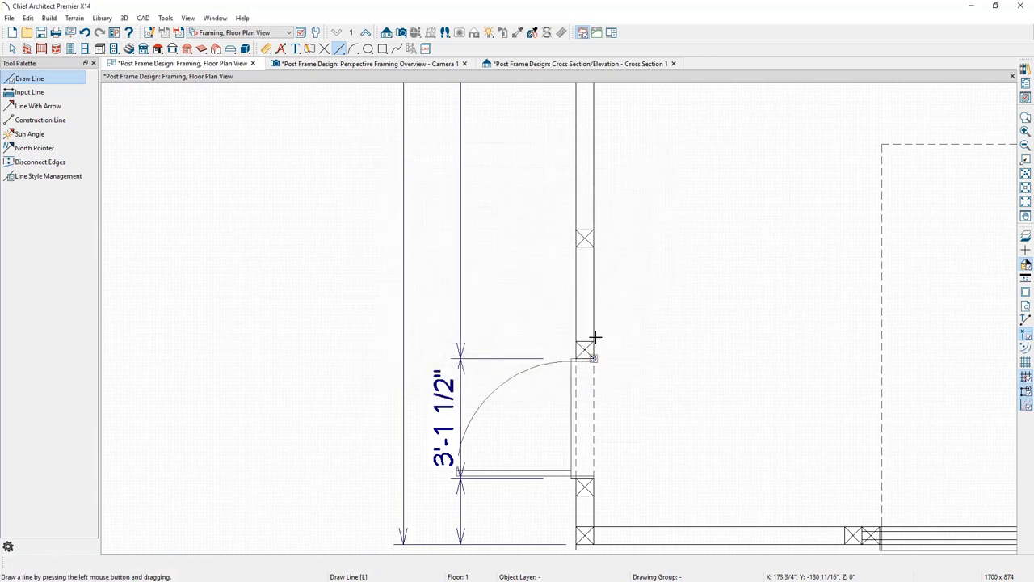
Return to the cross section and delete the trimmer on the entry door's handle side
{"action": "left_click", "coordinate": [627, 64]}
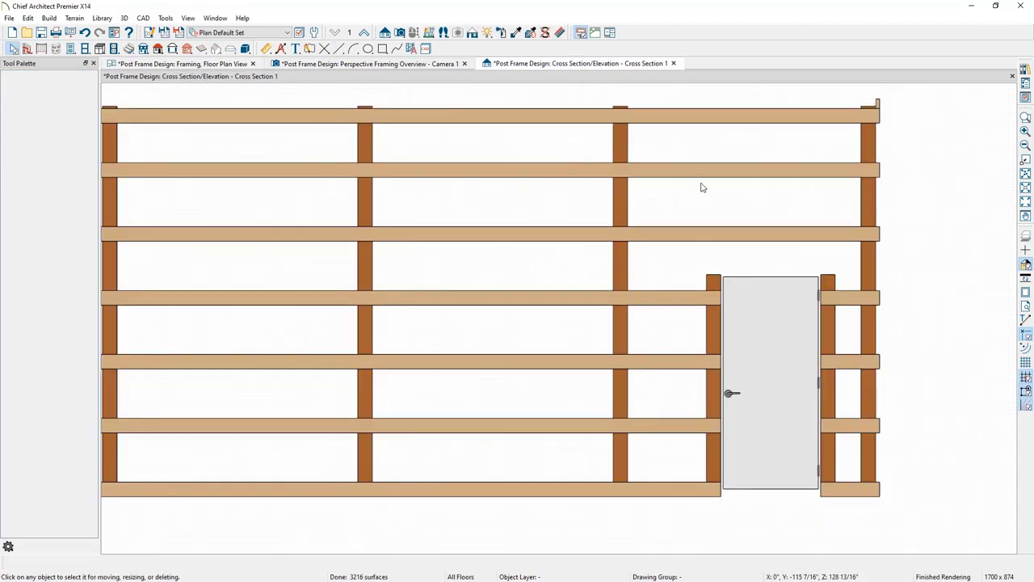
{"action": "left_click", "coordinate": [715, 331]}
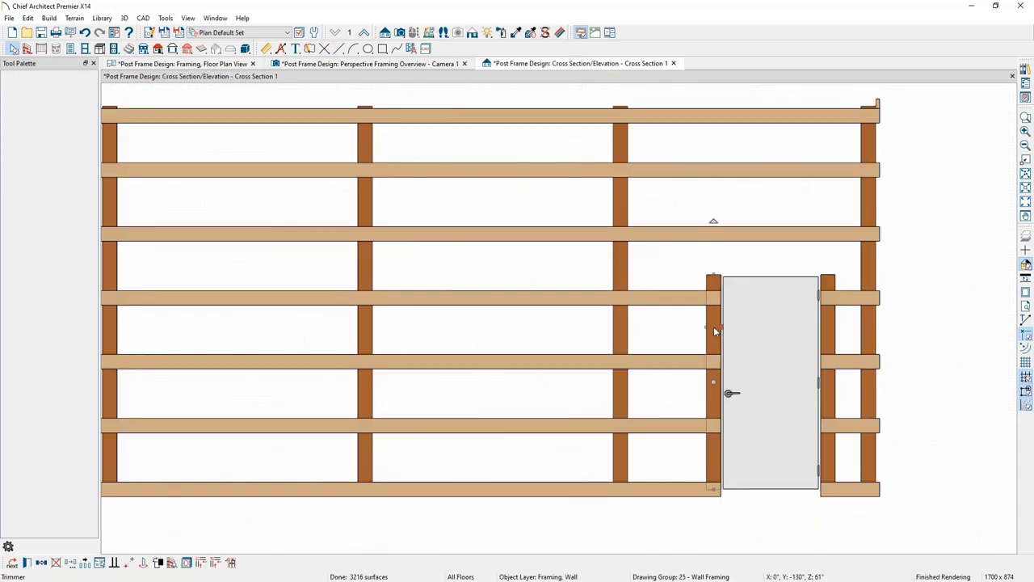
{"action": "key", "text": "Delete"}
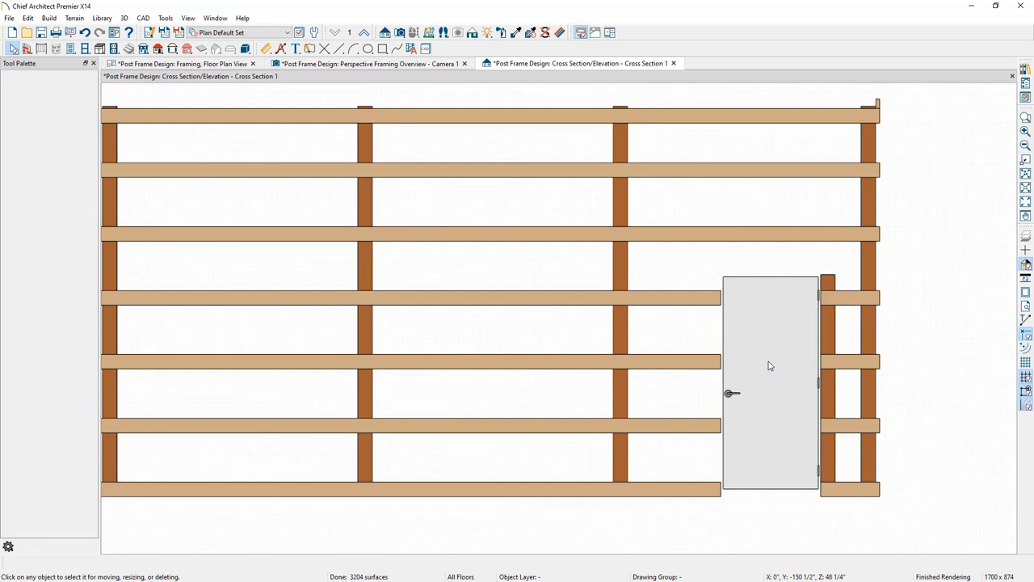
Move the entry door 35 1/32" horizontally toward the intermediate post on its handle side
{"action": "left_click", "coordinate": [768, 361]}
{"action": "left_click_drag", "start_coordinate": [771, 385], "coordinate": [750, 383]}
{"action": "key", "text": "Tab"}
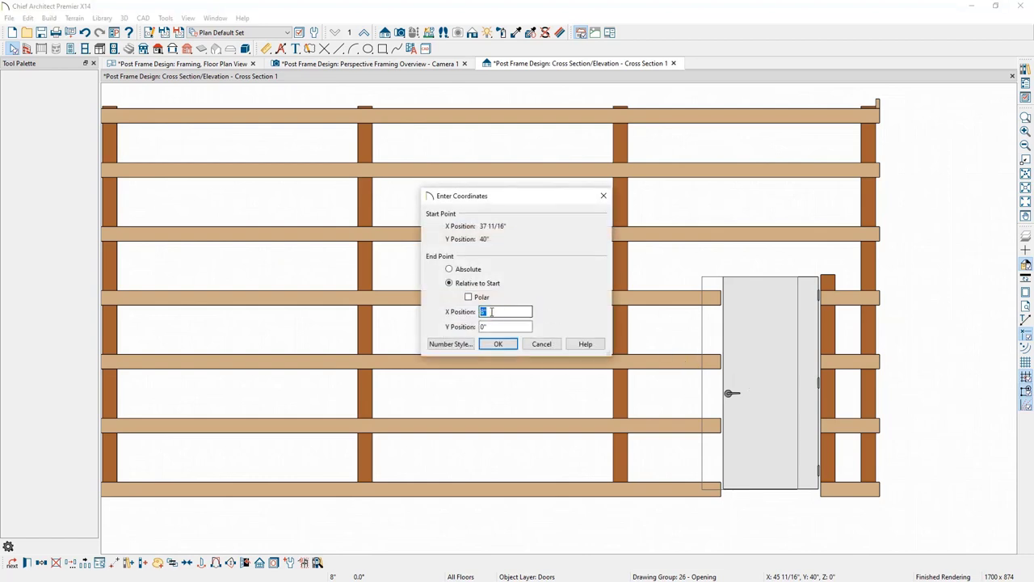
{"action": "type", "text": "35 1/32\""}
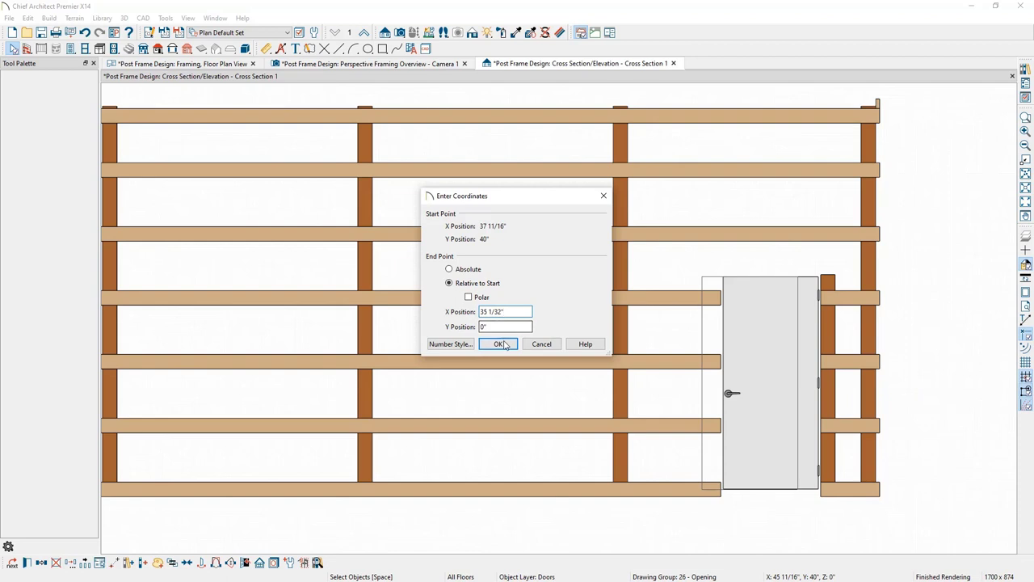
{"action": "left_click", "coordinate": [498, 344]}
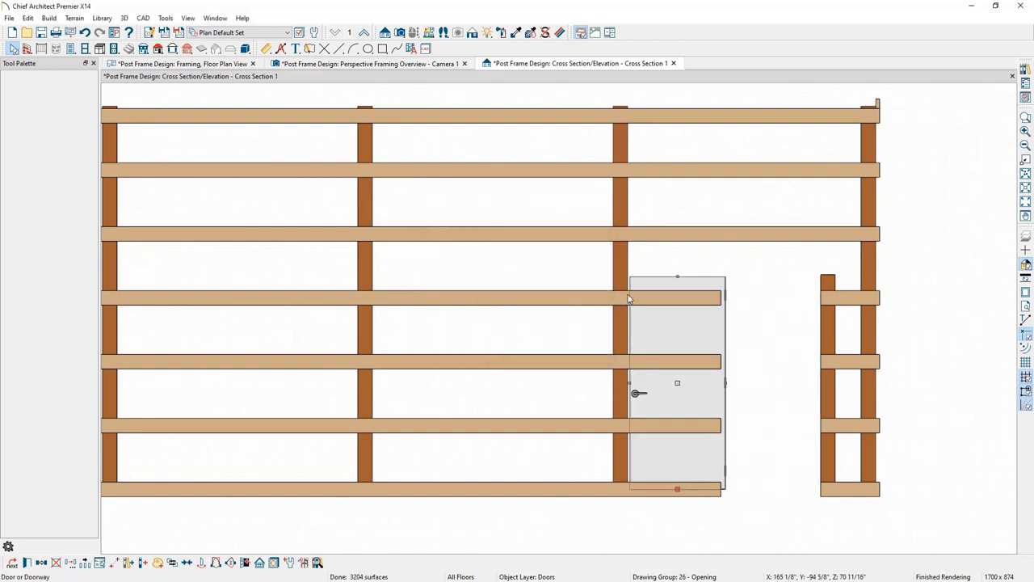
{"action": "left_click", "coordinate": [599, 323]}
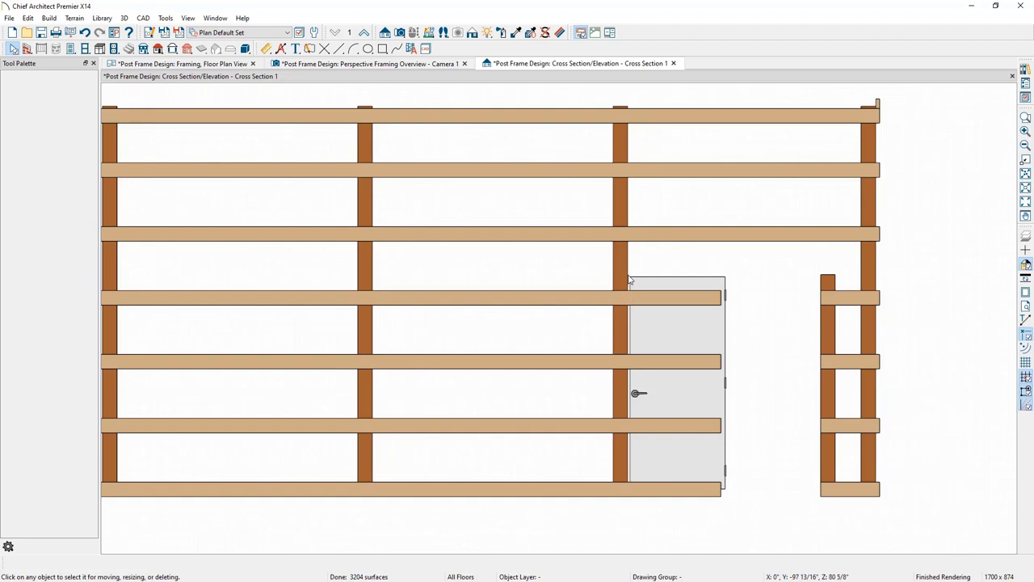
Move the remaining door trimmer 35 1/32" horizontally so it stands beside the relocated door's hinge side
{"action": "left_click", "coordinate": [825, 338]}
{"action": "left_click_drag", "start_coordinate": [828, 382], "coordinate": [801, 383]}
{"action": "key", "text": "Tab"}
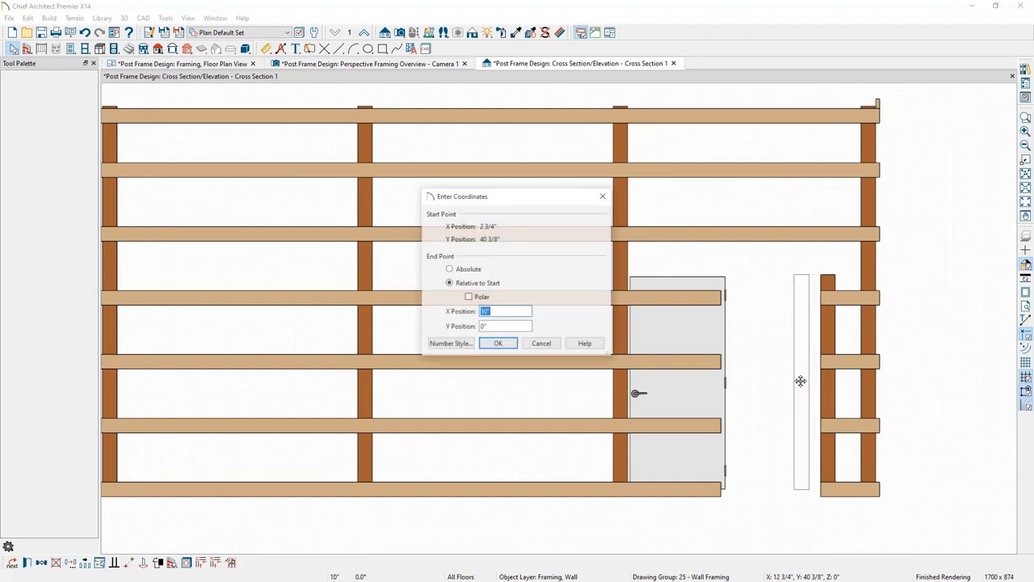
{"action": "type", "text": "35 1/32\""}
{"action": "key", "text": "Return"}
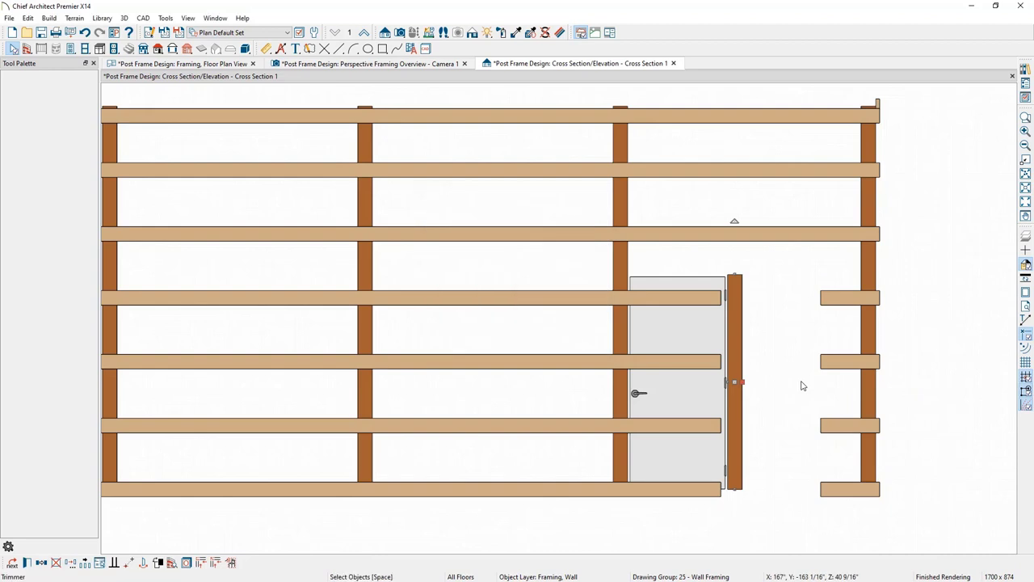
Extend the four cut girts on the door's hinge side to the trimmer's door-facing edge
{"action": "scroll", "coordinate": [827, 306], "scroll_direction": "up", "scroll_amount": 1}
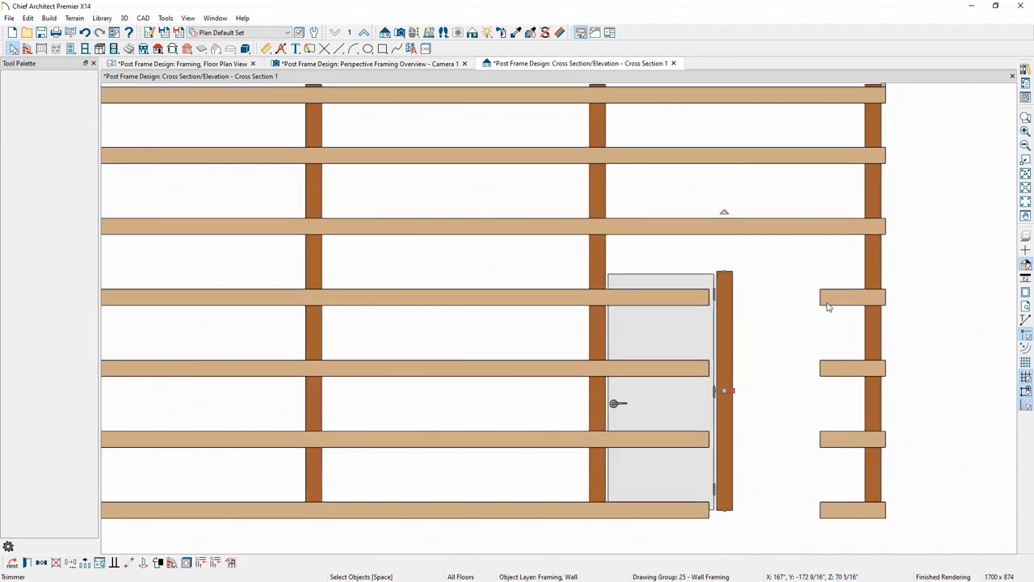
{"action": "scroll", "coordinate": [827, 306], "scroll_direction": "up", "scroll_amount": 1}
{"action": "middle_click_drag", "start_coordinate": [826, 296], "coordinate": [832, 208]}
{"action": "left_click", "coordinate": [837, 207]}
{"action": "left_click_drag", "start_coordinate": [826, 202], "coordinate": [698, 205]}
{"action": "left_click", "coordinate": [841, 293]}
{"action": "left_click_drag", "start_coordinate": [808, 288], "coordinate": [698, 288]}
{"action": "left_click", "coordinate": [828, 376]}
{"action": "left_click_drag", "start_coordinate": [799, 378], "coordinate": [699, 377]}
{"action": "left_click", "coordinate": [836, 466]}
{"action": "left_click_drag", "start_coordinate": [824, 466], "coordinate": [557, 462]}
Shorten the four girts crossing the entry door so they end at the door-facing edge of the handle-side post
{"action": "left_click", "coordinate": [665, 463]}
{"action": "left_click", "coordinate": [647, 376]}
{"action": "left_click_drag", "start_coordinate": [687, 376], "coordinate": [557, 377]}
{"action": "left_click", "coordinate": [679, 289]}
{"action": "left_click_drag", "start_coordinate": [687, 288], "coordinate": [558, 289]}
{"action": "left_click", "coordinate": [654, 203]}
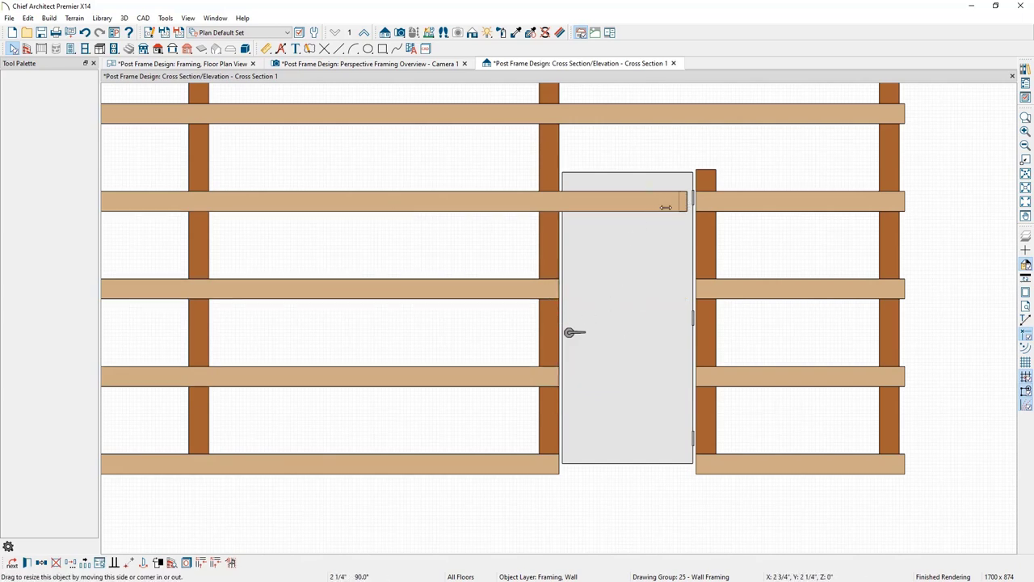
{"action": "left_click_drag", "start_coordinate": [665, 208], "coordinate": [562, 224]}
{"action": "key", "text": "Escape"}
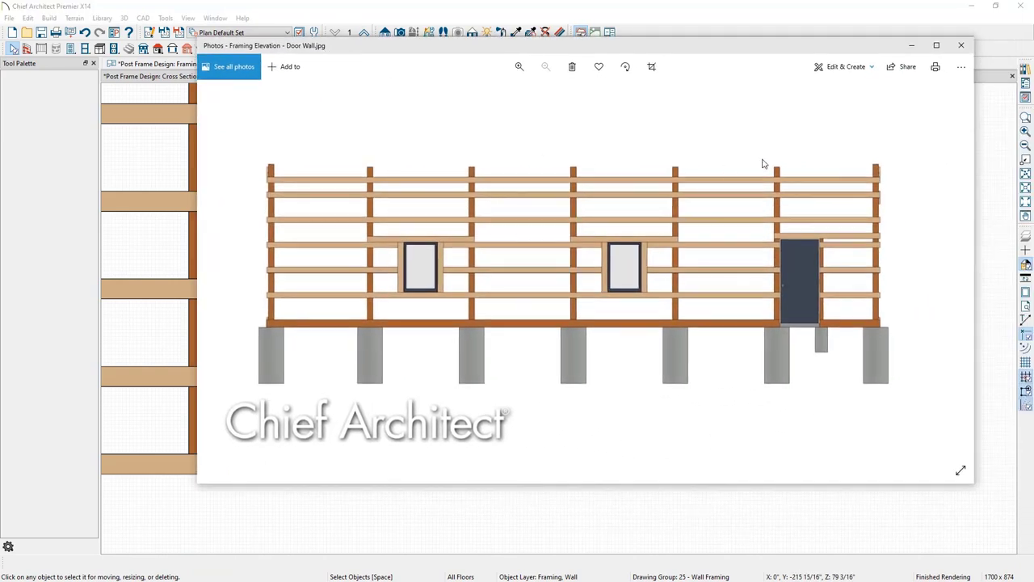
Check the door wall framing reference image and extend the hinge-side trimmer upward by 5 1/2"
{"action": "left_click", "coordinate": [936, 46]}
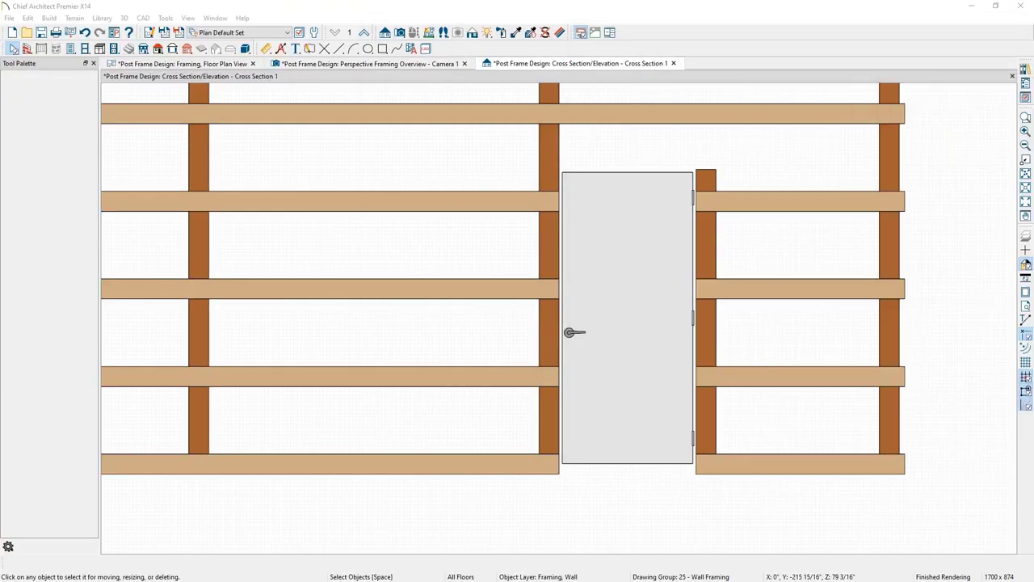
{"action": "left_click", "coordinate": [705, 238]}
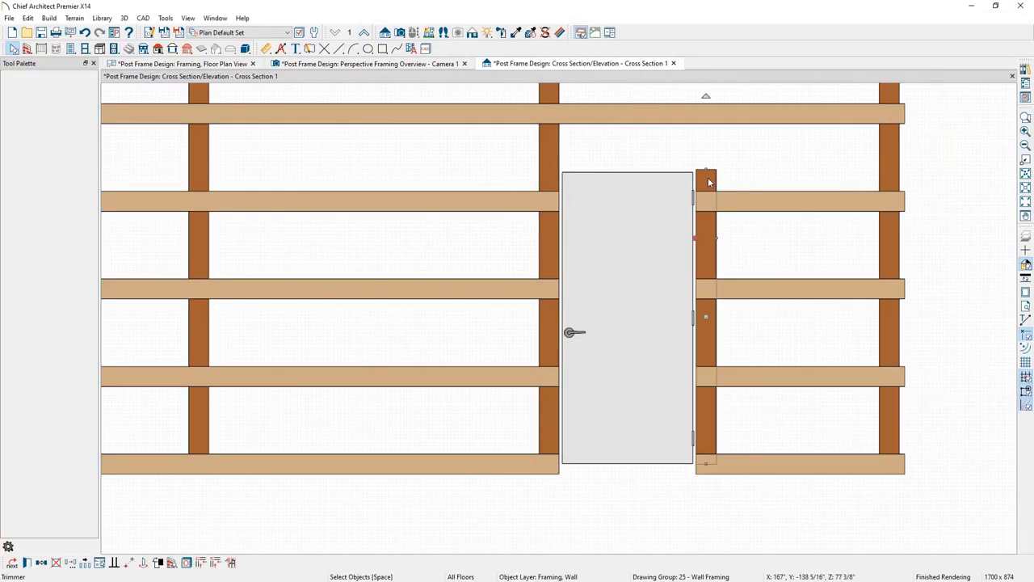
{"action": "left_click_drag", "start_coordinate": [707, 172], "coordinate": [708, 161]}
{"action": "key", "text": "Tab"}
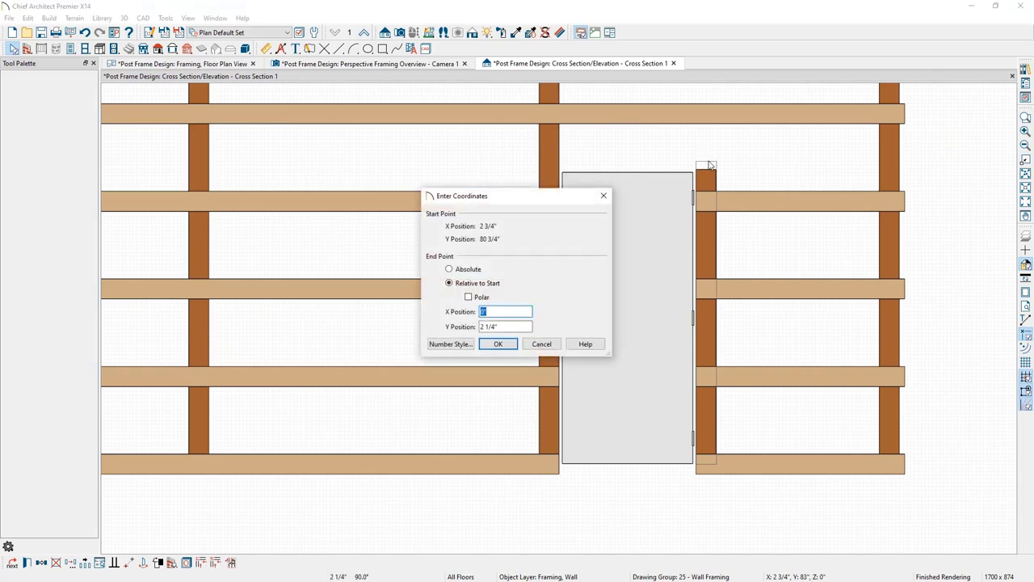
{"action": "key", "text": "Tab"}
{"action": "type", "text": "5"}
{"action": "key", "text": "Return"}
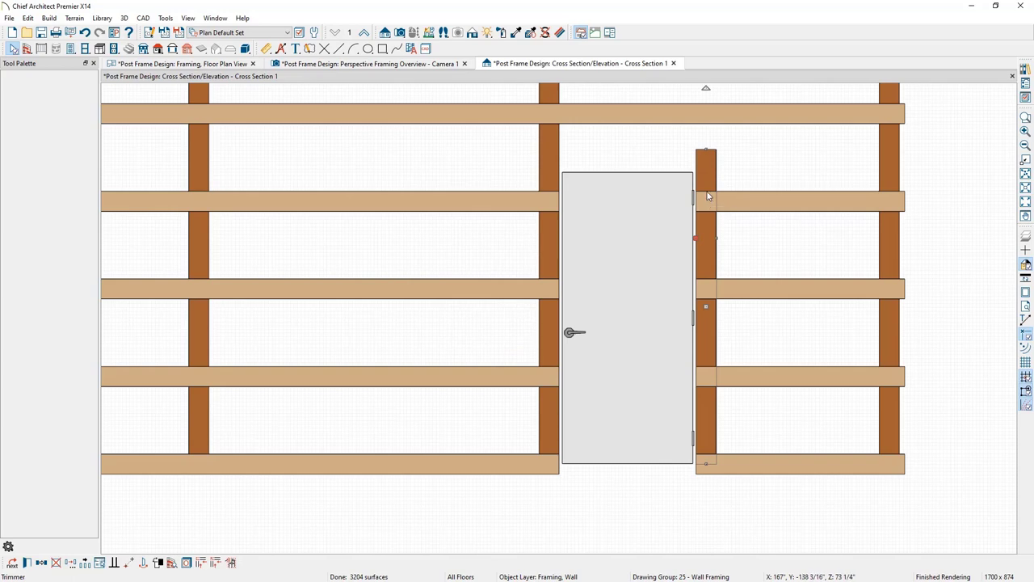
Copy the upper hinge-side girt to the trimmer's top and stretch it from the intermediate post to the corner post as a header
{"action": "left_click", "coordinate": [704, 196]}
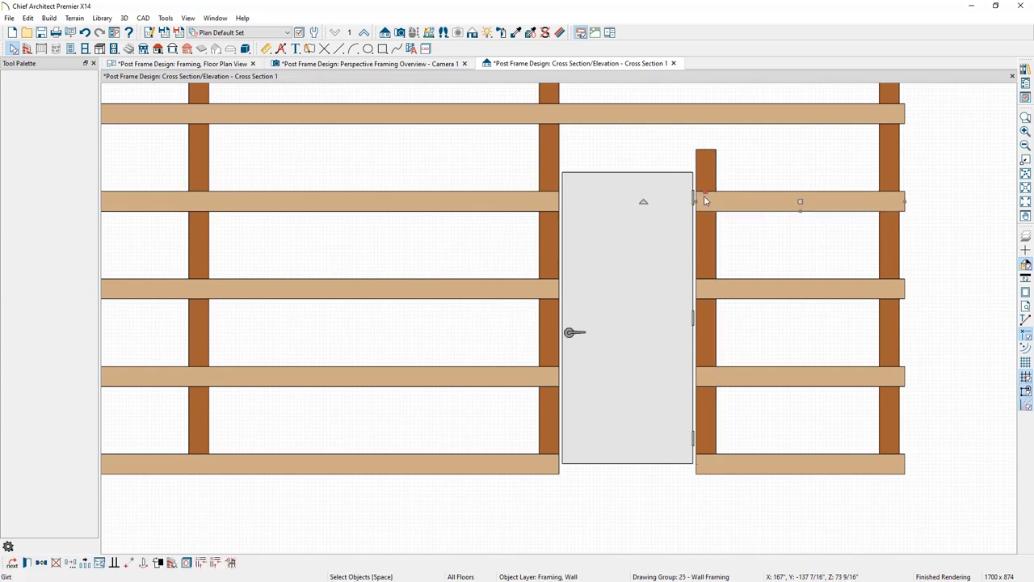
{"action": "left_click", "coordinate": [27, 562]}
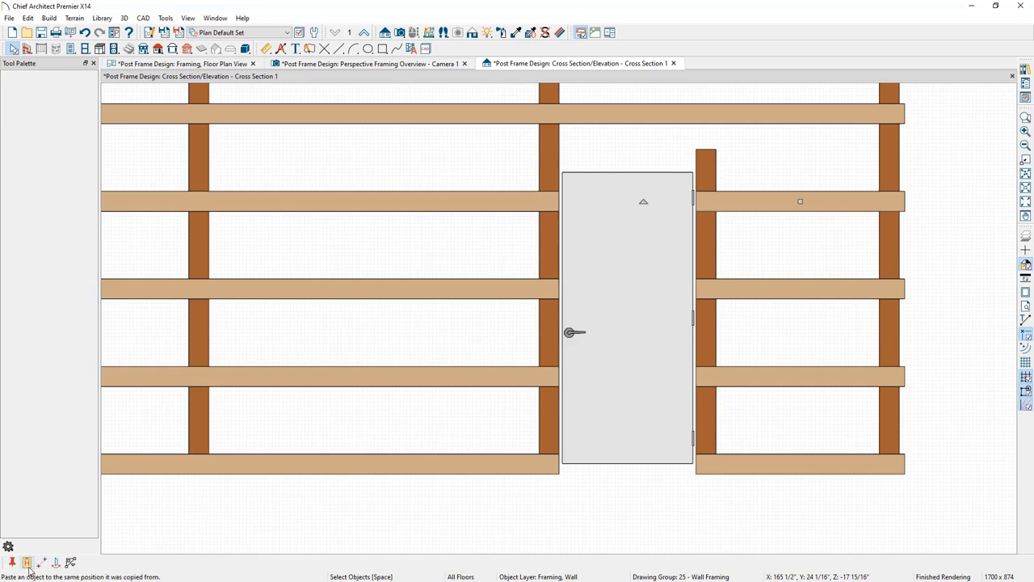
{"action": "left_click", "coordinate": [26, 561]}
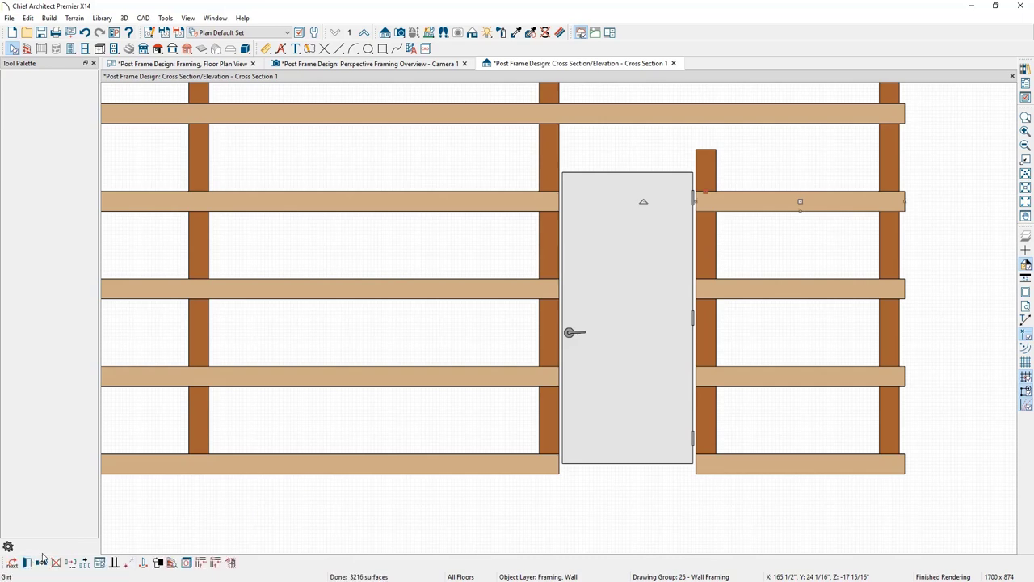
{"action": "left_click", "coordinate": [131, 564]}
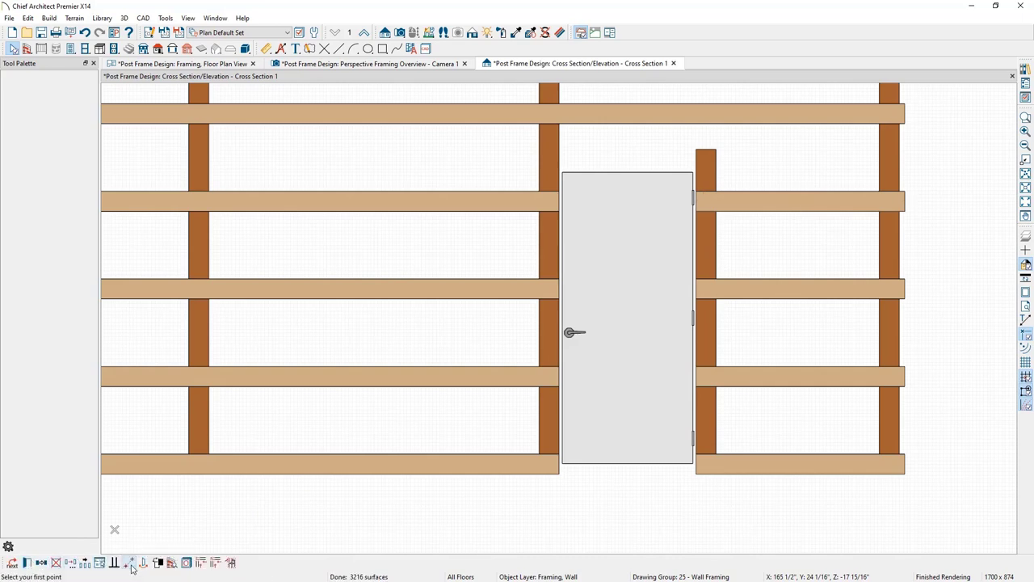
{"action": "left_click", "coordinate": [695, 193]}
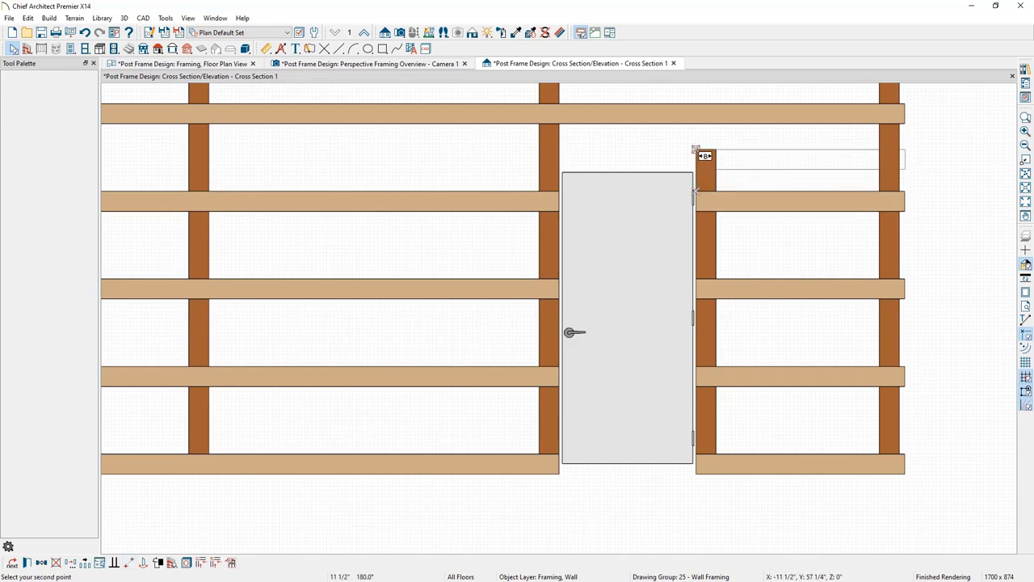
{"action": "left_click", "coordinate": [695, 150]}
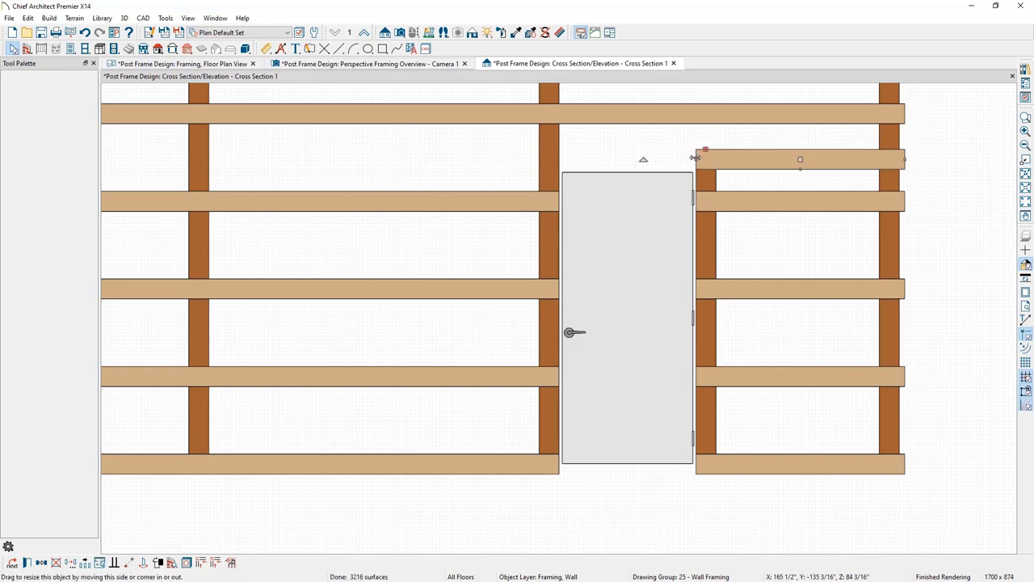
{"action": "left_click_drag", "start_coordinate": [696, 159], "coordinate": [540, 159]}
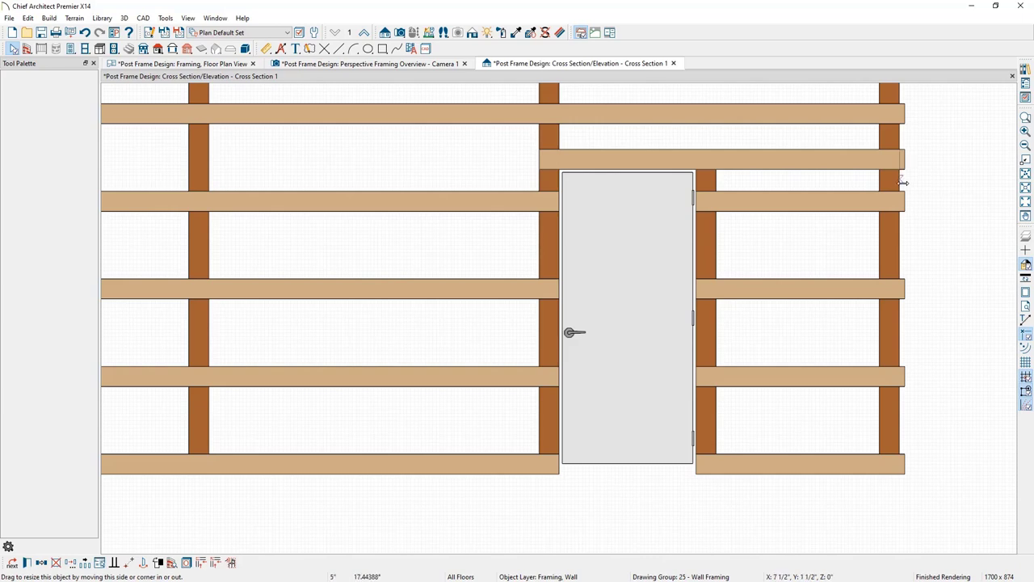
{"action": "left_click_drag", "start_coordinate": [908, 160], "coordinate": [899, 179]}
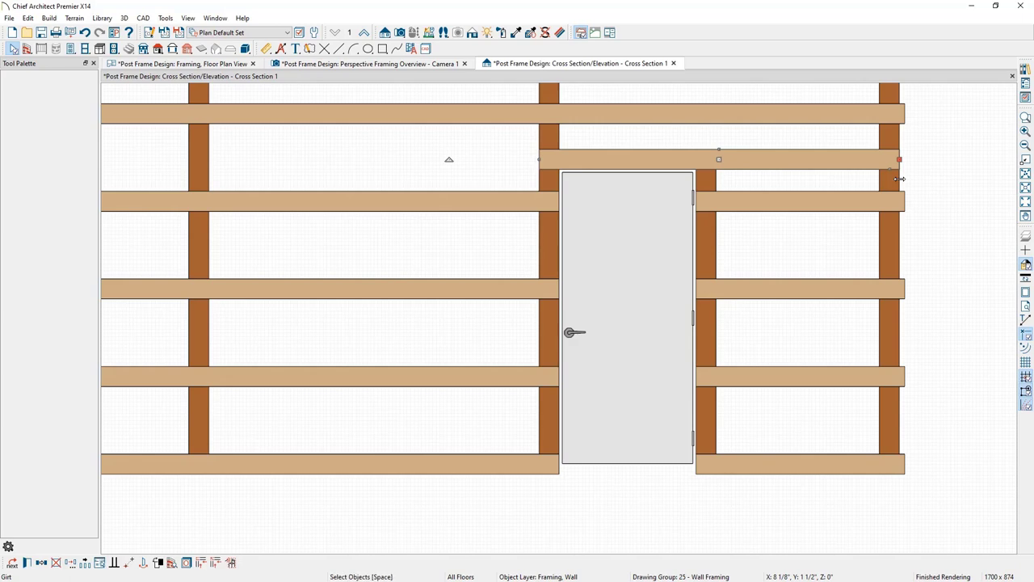
Set the hinge-side trimmer's width and thickness to 3.5"
{"action": "double_click", "coordinate": [711, 250]}
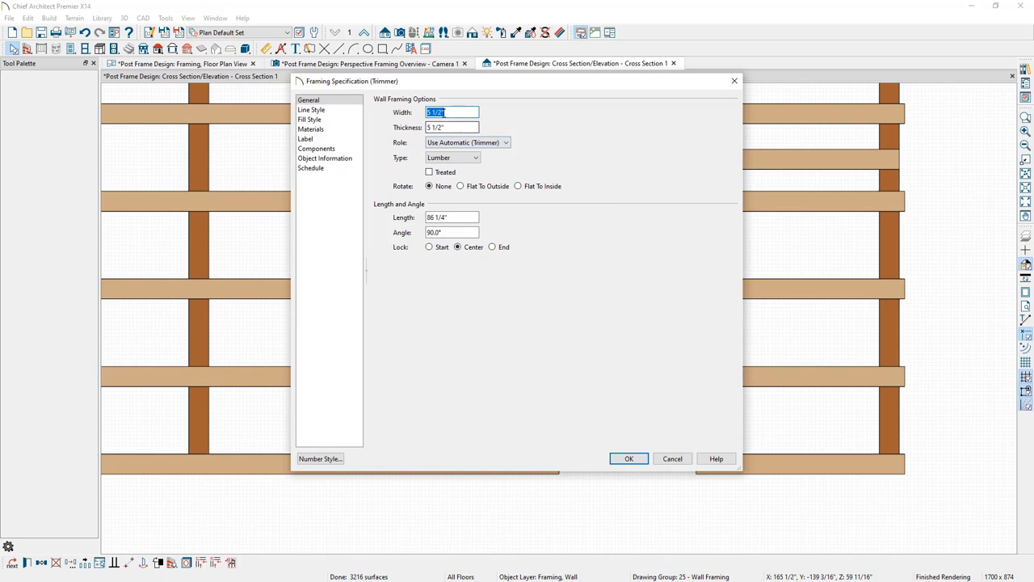
{"action": "type", "text": "3"}
{"action": "key", "text": "Tab"}
{"action": "type", "text": "3.5"}
{"action": "left_click", "coordinate": [627, 458]}
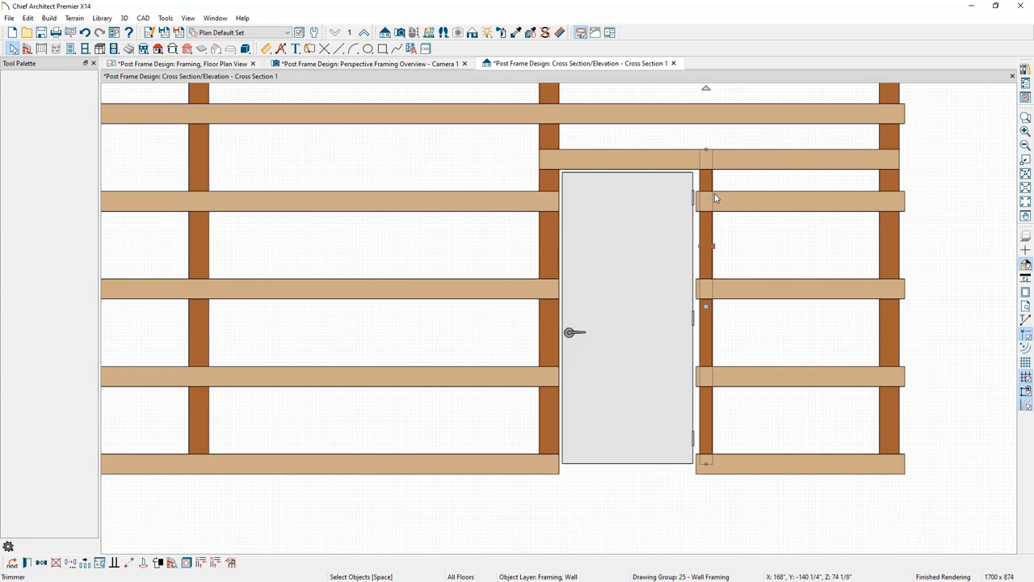
Move the hinge-side trimmer point to point so its door-facing edge aligns with the ends of the girts
{"action": "scroll", "coordinate": [703, 190], "scroll_direction": "up", "scroll_amount": 5}
{"action": "scroll", "coordinate": [687, 179], "scroll_direction": "up", "scroll_amount": 3}
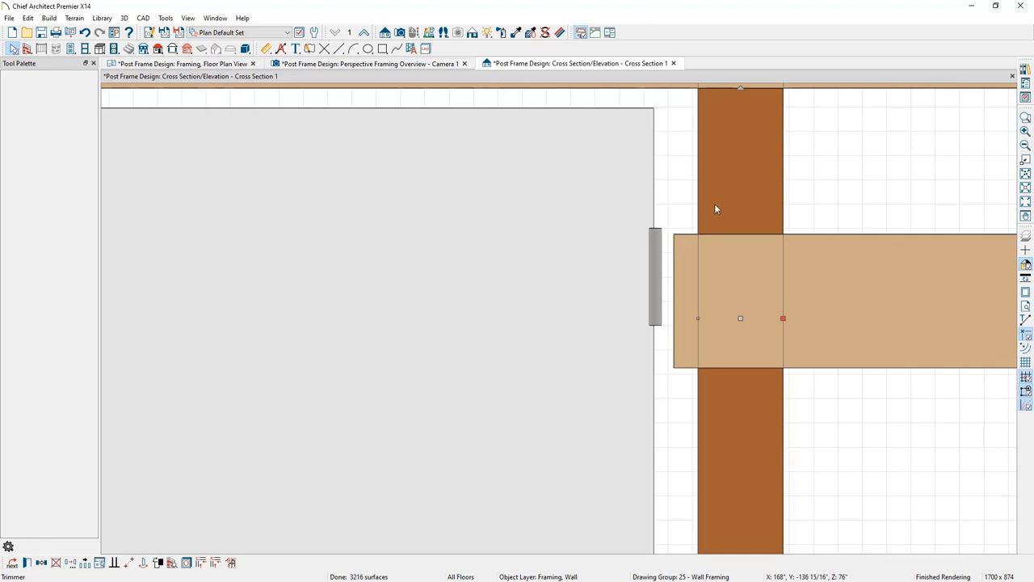
{"action": "left_click", "coordinate": [129, 563]}
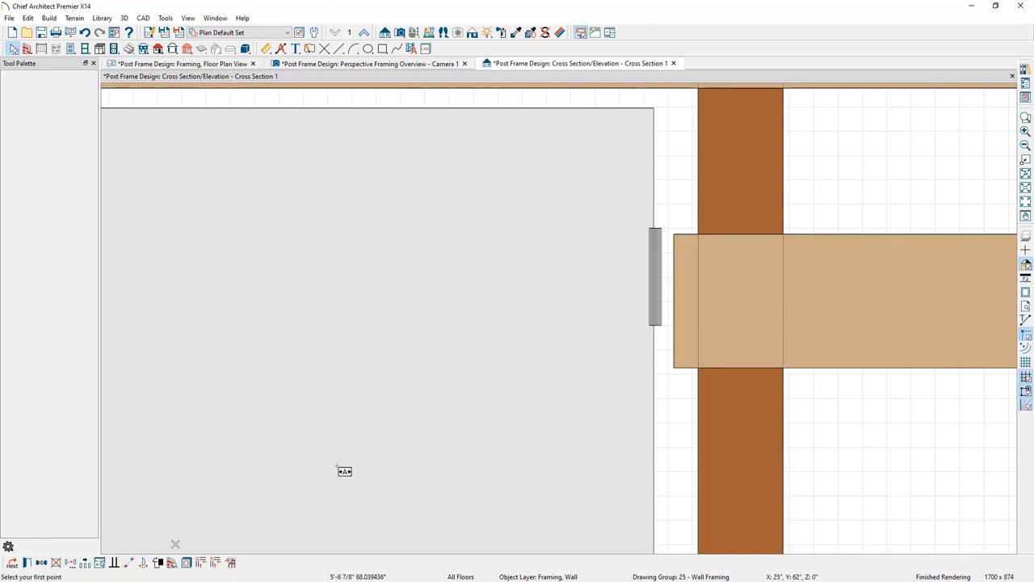
{"action": "left_click", "coordinate": [698, 234]}
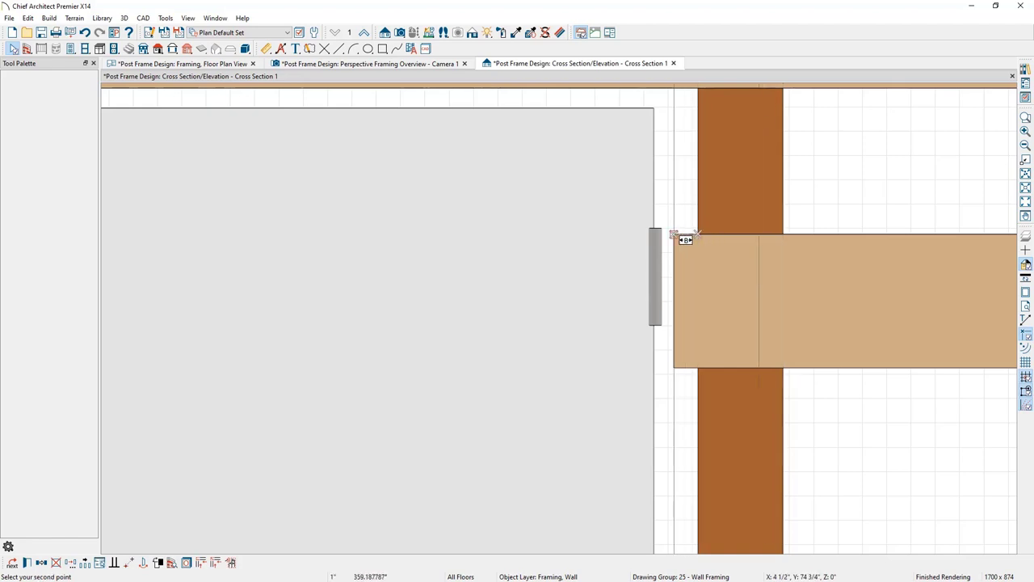
{"action": "left_click", "coordinate": [674, 235]}
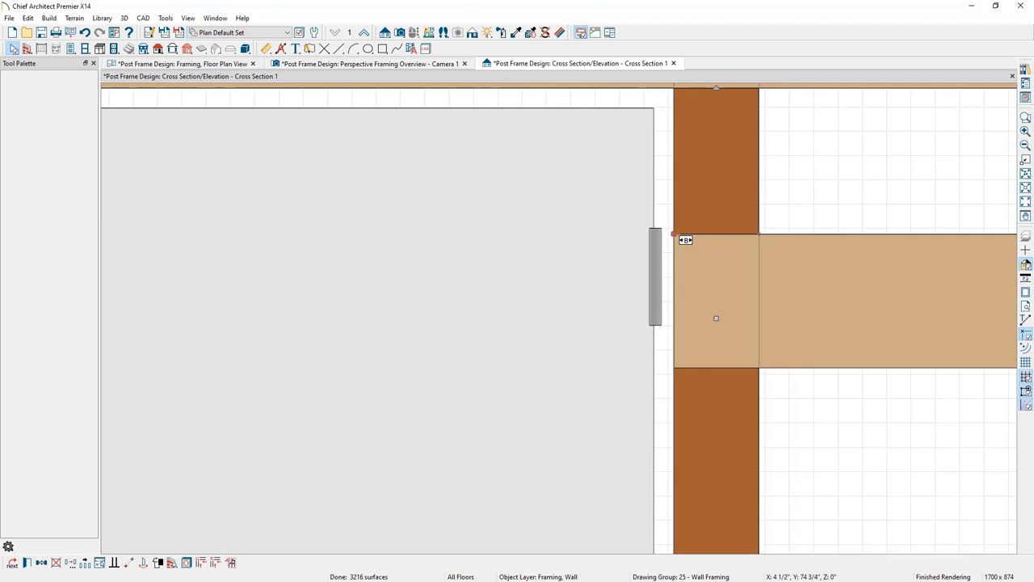
Sample the CA-B Pressure Treated Lumber material from the post and apply it to the bottom girts on both sides of the door
{"action": "scroll", "coordinate": [684, 240], "scroll_direction": "down", "scroll_amount": 4}
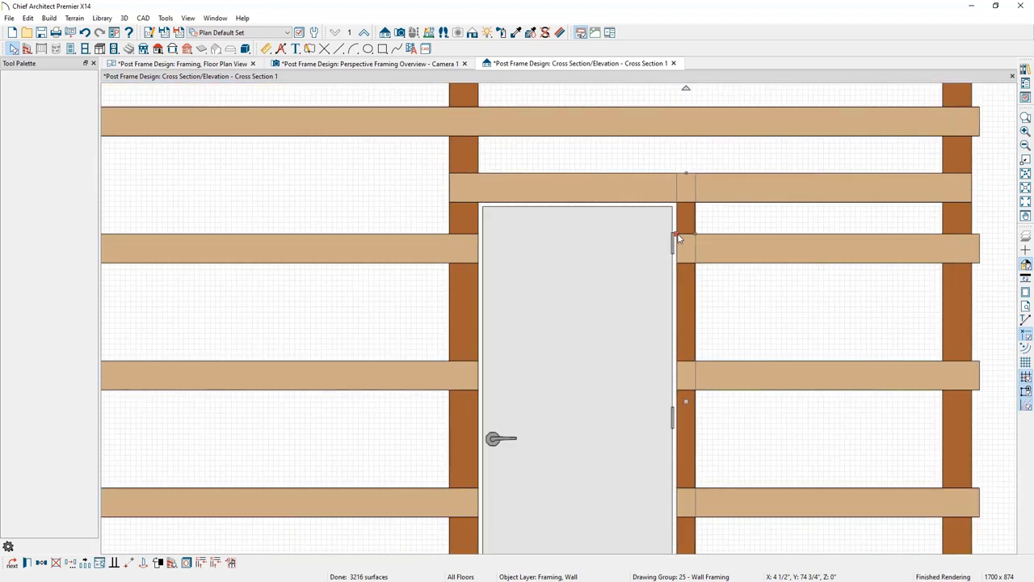
{"action": "scroll", "coordinate": [683, 242], "scroll_direction": "down", "scroll_amount": 1}
{"action": "middle_click_drag", "start_coordinate": [704, 309], "coordinate": [728, 256]}
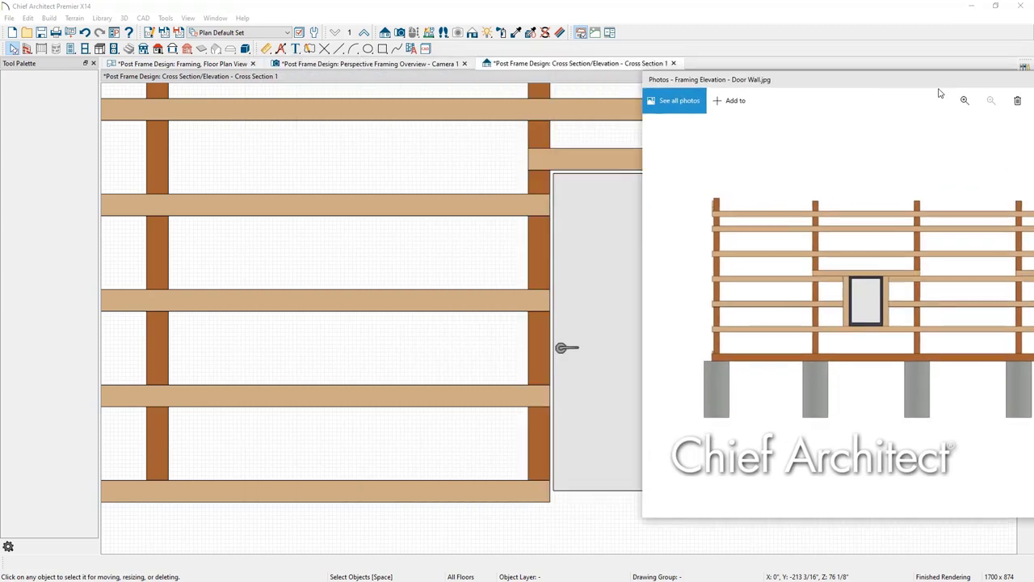
{"action": "left_click", "coordinate": [515, 35]}
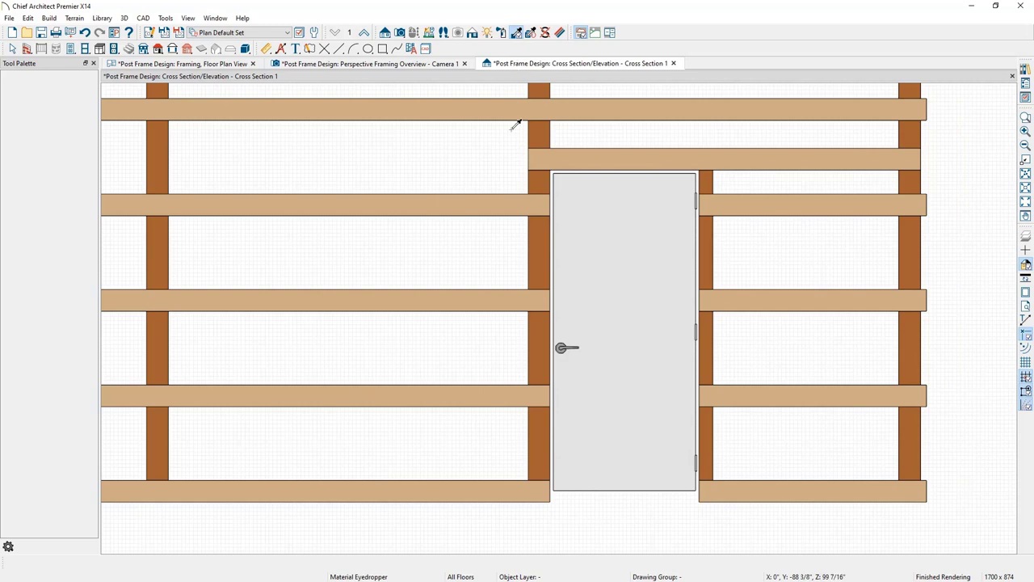
{"action": "left_click", "coordinate": [544, 252]}
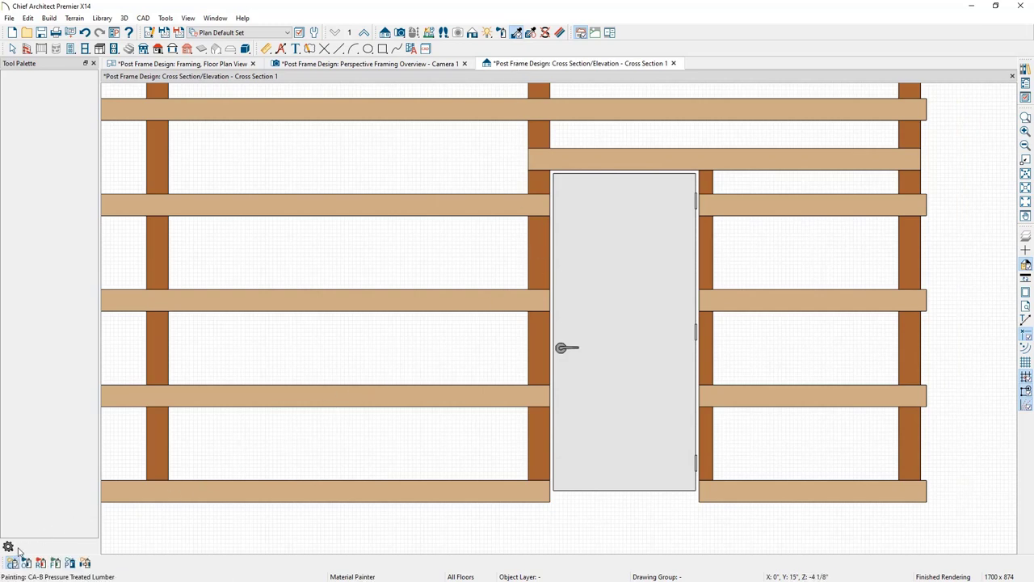
{"action": "left_click", "coordinate": [451, 498]}
{"action": "left_click", "coordinate": [734, 491]}
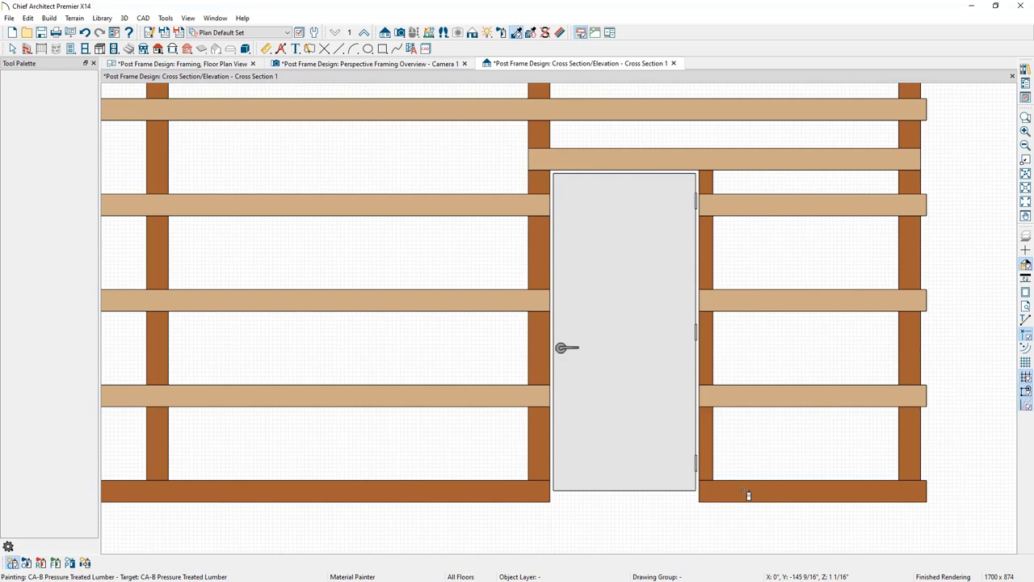
{"action": "key", "text": "space"}
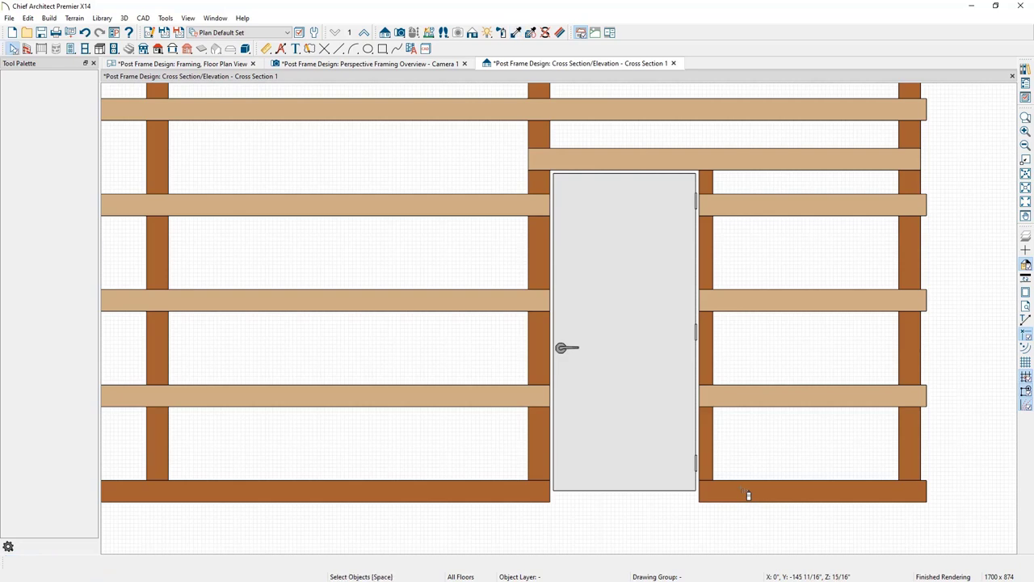
Set the thickness of the bottom girts on both sides of the door to 7.25"
{"action": "left_click", "coordinate": [741, 491]}
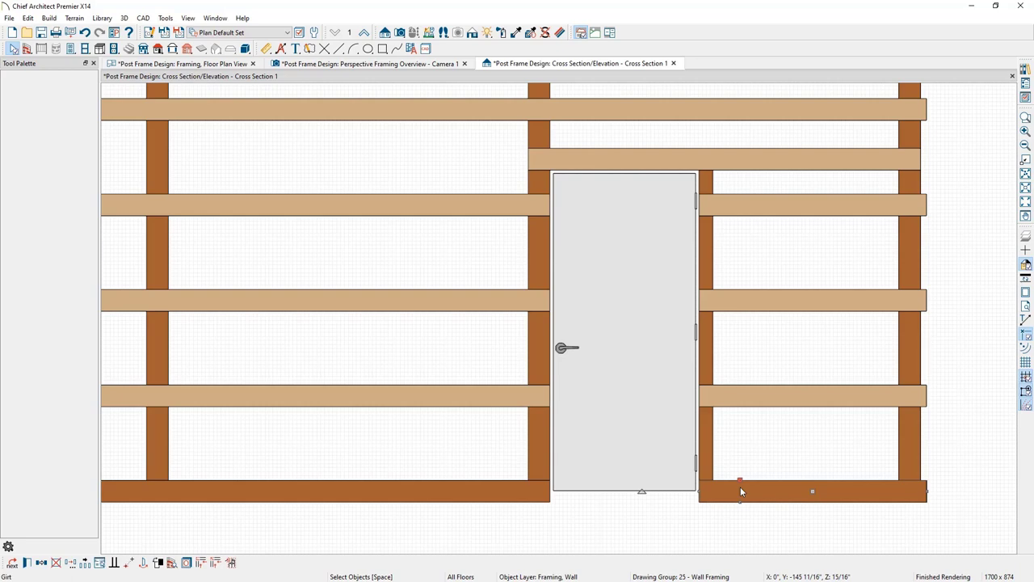
{"action": "left_click", "coordinate": [477, 509]}
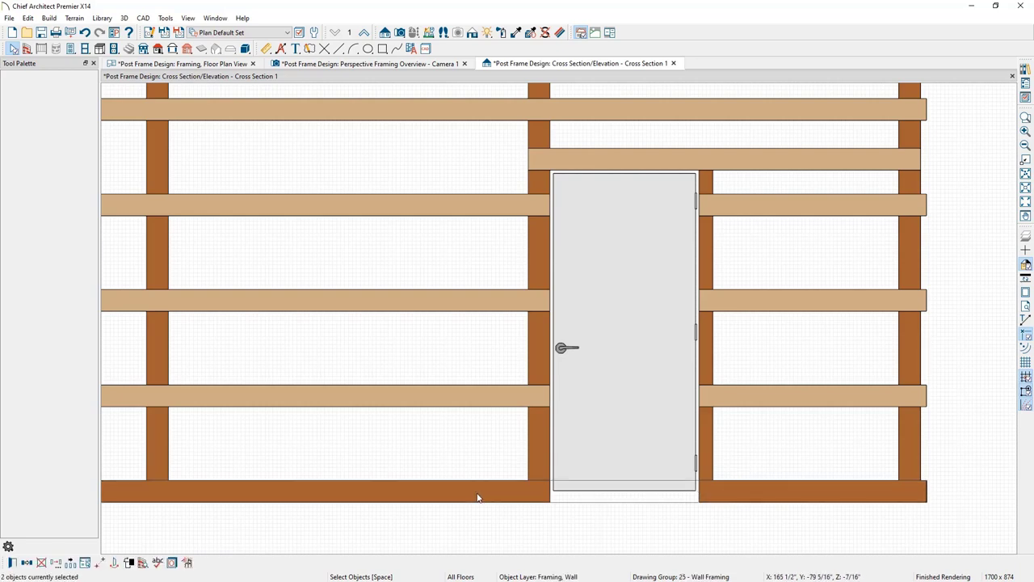
{"action": "left_click", "coordinate": [12, 562]}
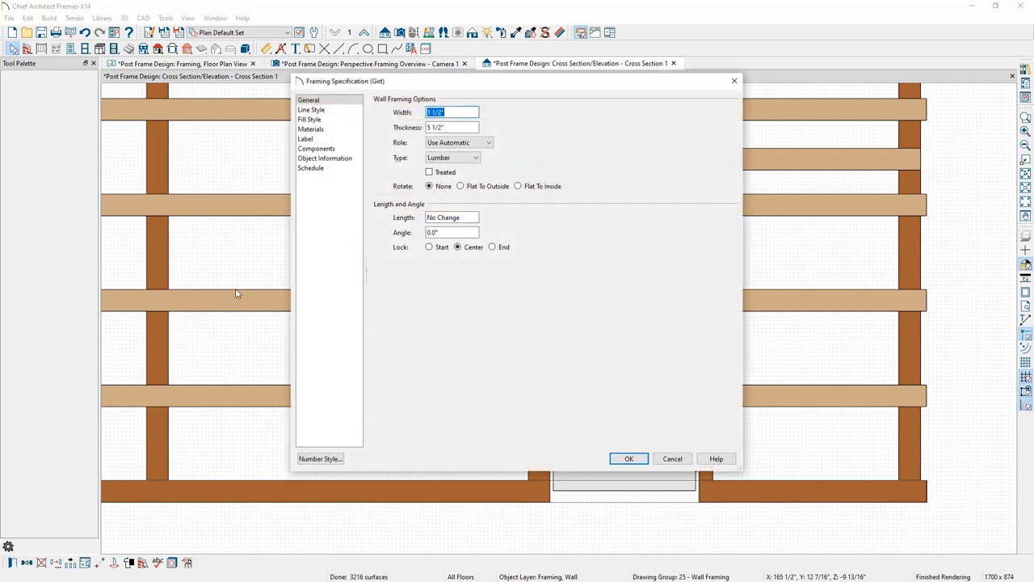
{"action": "left_click", "coordinate": [428, 127]}
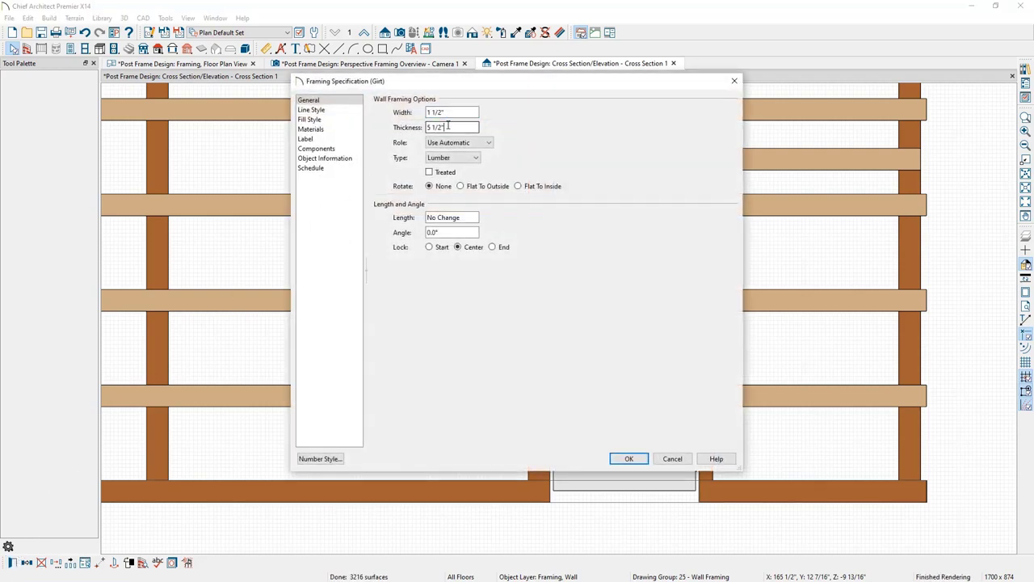
{"action": "type", "text": "7.25"}
{"action": "left_click", "coordinate": [636, 459]}
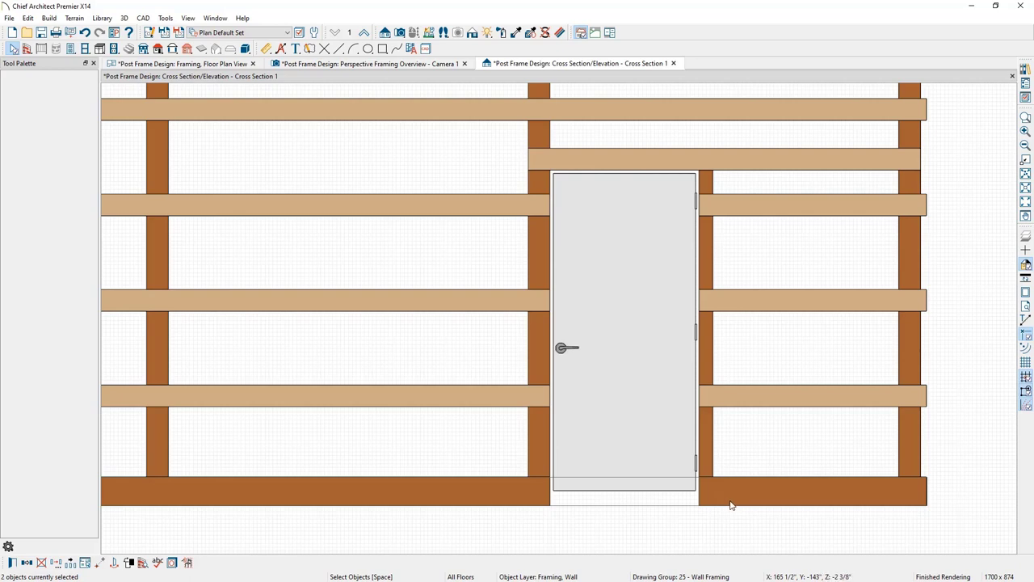
Turn on the display of the Floor Surfaces layer in the Section View Layer Set - Framing
{"action": "left_click", "coordinate": [299, 33]}
{"action": "scroll", "coordinate": [432, 298], "scroll_direction": "down", "scroll_amount": 10}
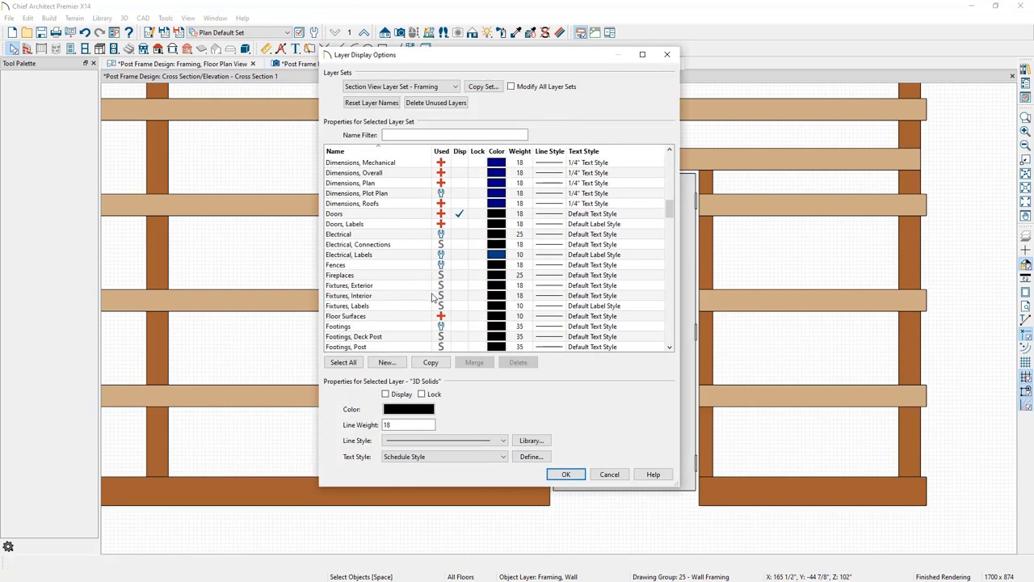
{"action": "scroll", "coordinate": [419, 298], "scroll_direction": "down", "scroll_amount": 1}
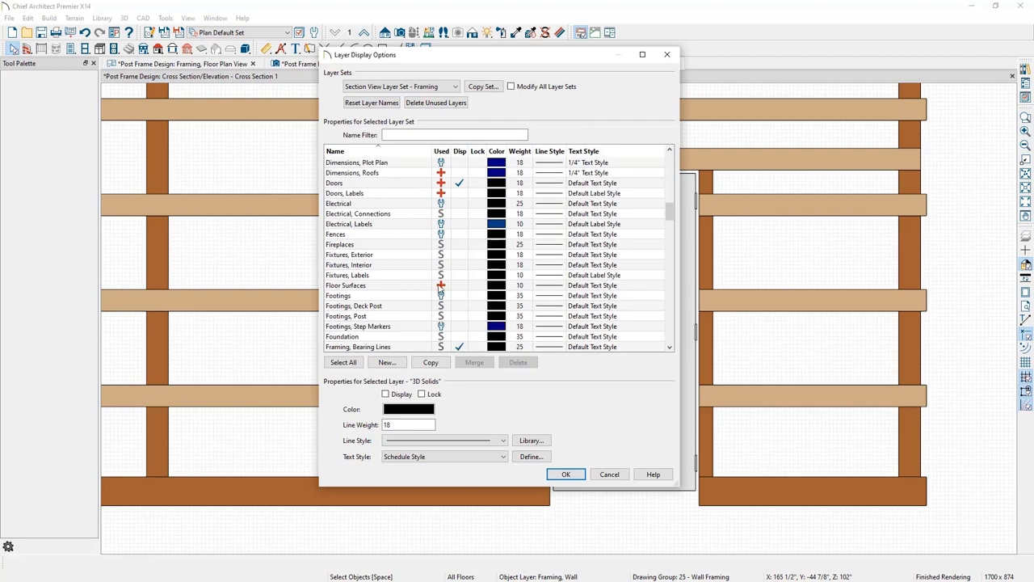
{"action": "left_click", "coordinate": [454, 287]}
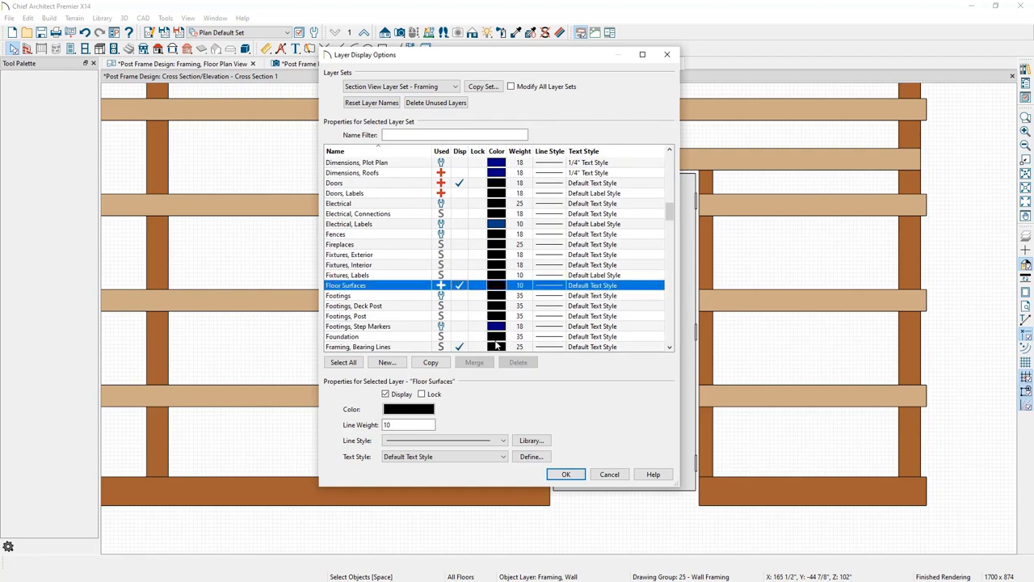
{"action": "left_click", "coordinate": [566, 474]}
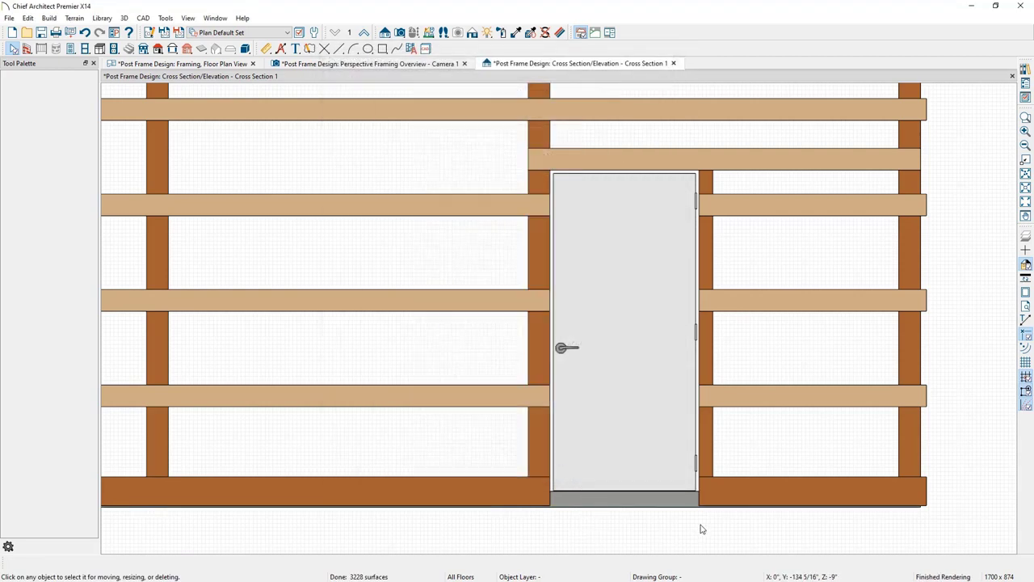
Create a CAD detail from the view of the hinge-side bottom girt and the slab edge
{"action": "scroll", "coordinate": [731, 509], "scroll_direction": "up", "scroll_amount": 4}
{"action": "scroll", "coordinate": [693, 515], "scroll_direction": "up", "scroll_amount": 3}
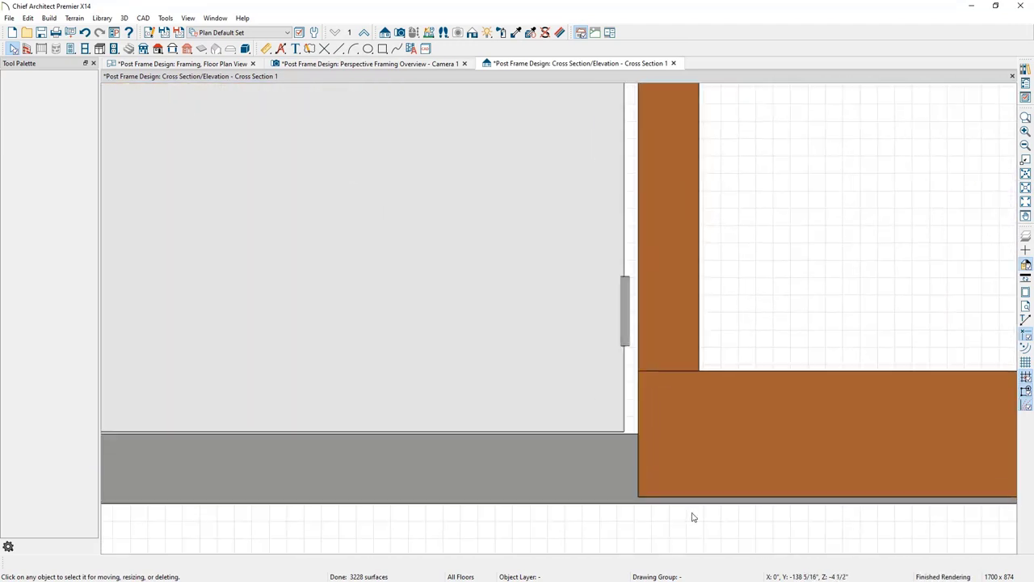
{"action": "scroll", "coordinate": [665, 504], "scroll_direction": "up", "scroll_amount": 2}
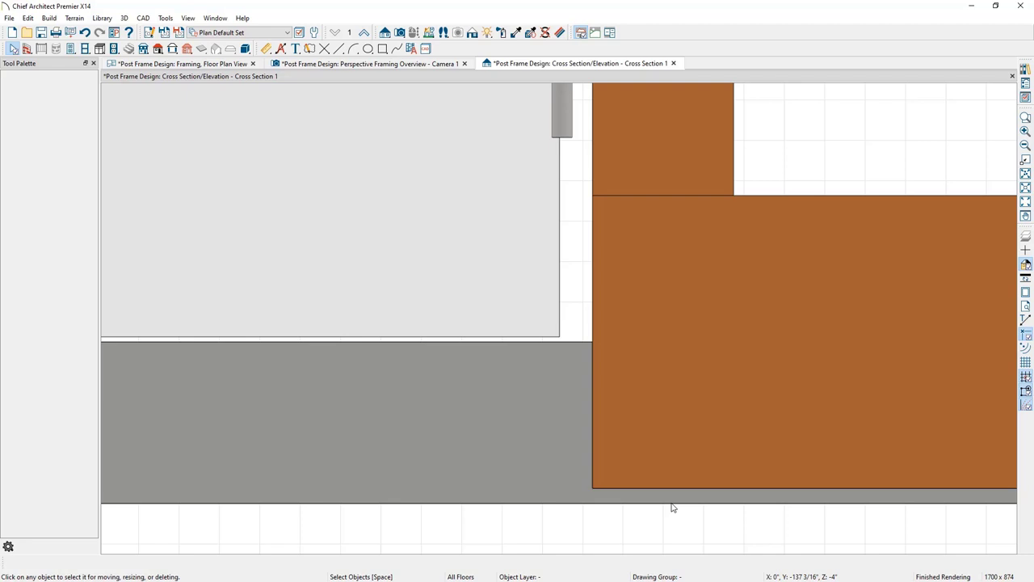
{"action": "left_click", "coordinate": [142, 17]}
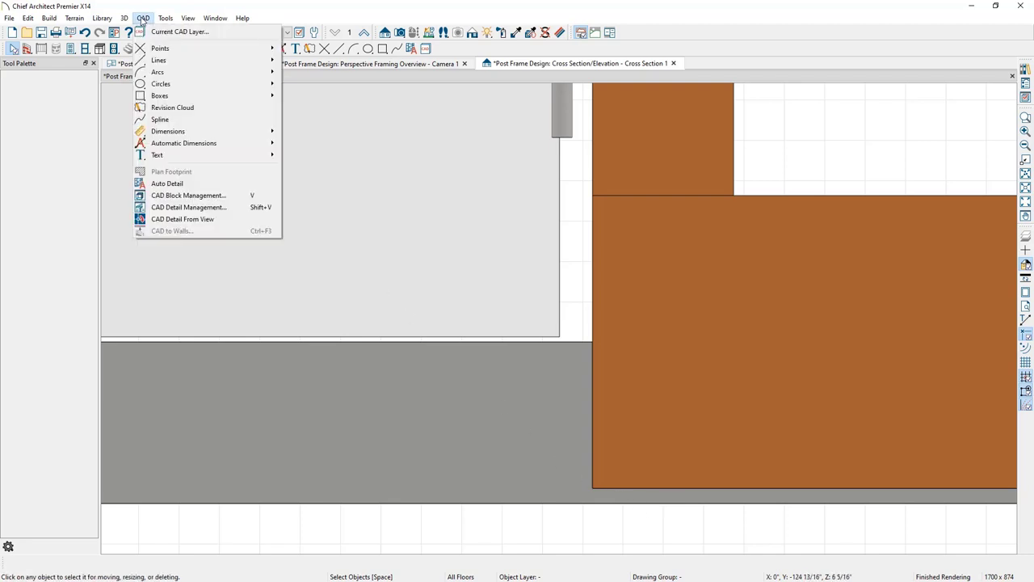
{"action": "left_click", "coordinate": [210, 220]}
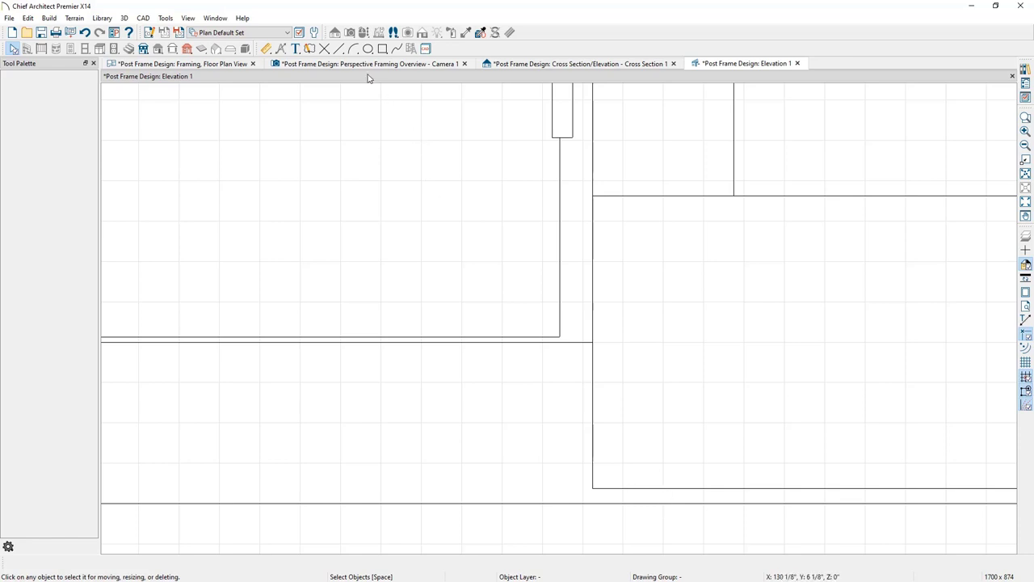
Measure the gap between the girt's lower edge and the slab's bottom with a vertical CAD line, and close the detail
{"action": "left_click", "coordinate": [343, 50]}
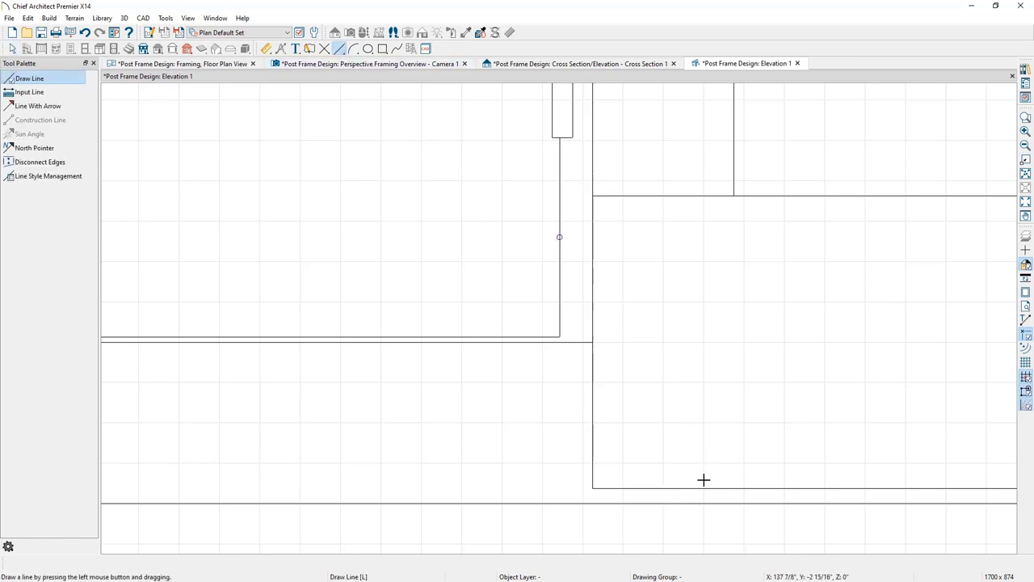
{"action": "left_click_drag", "start_coordinate": [707, 493], "coordinate": [707, 501]}
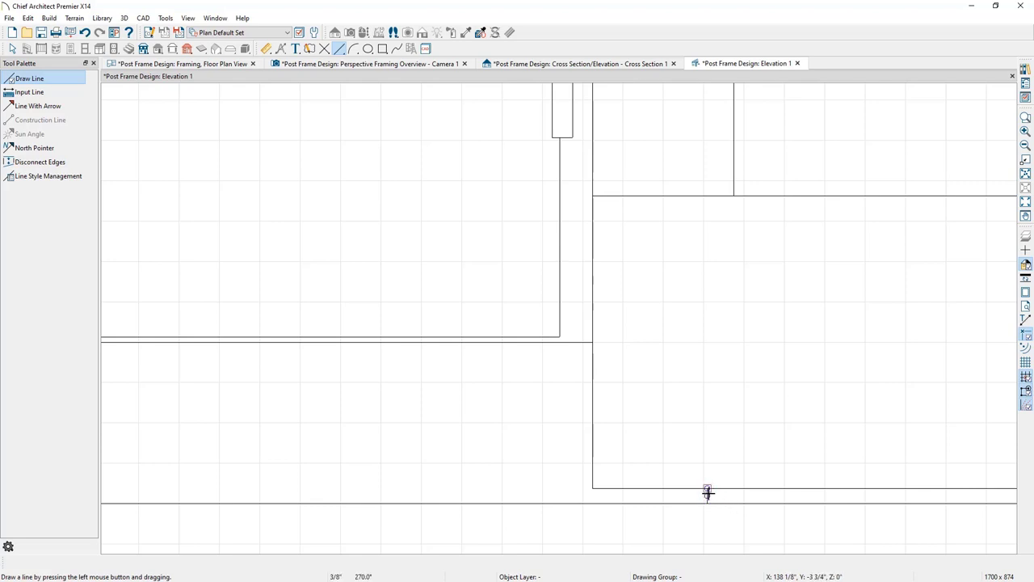
{"action": "double_click", "coordinate": [707, 493]}
{"action": "left_click", "coordinate": [494, 253]}
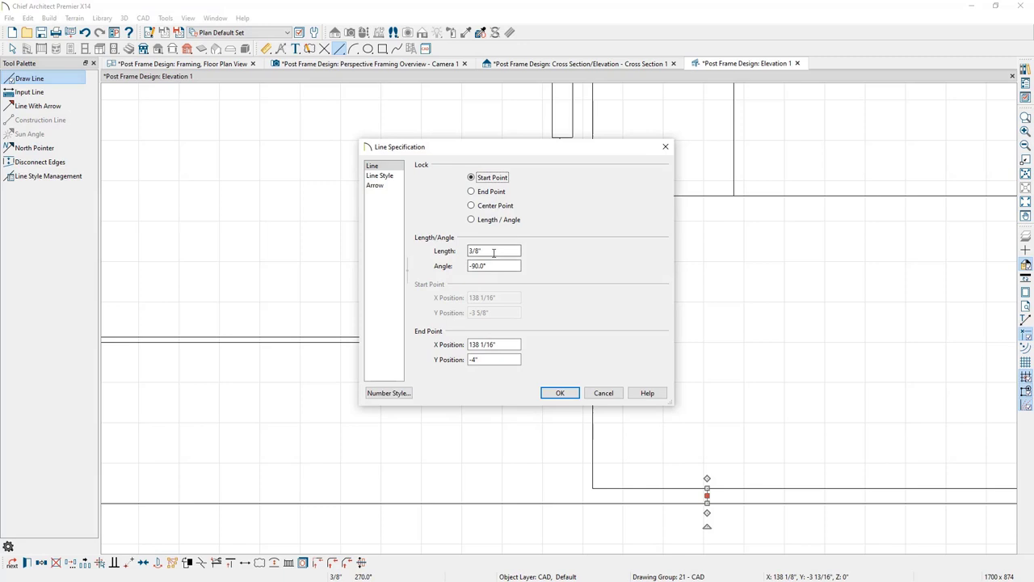
{"action": "left_click_drag", "start_coordinate": [483, 251], "coordinate": [460, 251]}
{"action": "left_click", "coordinate": [604, 392]}
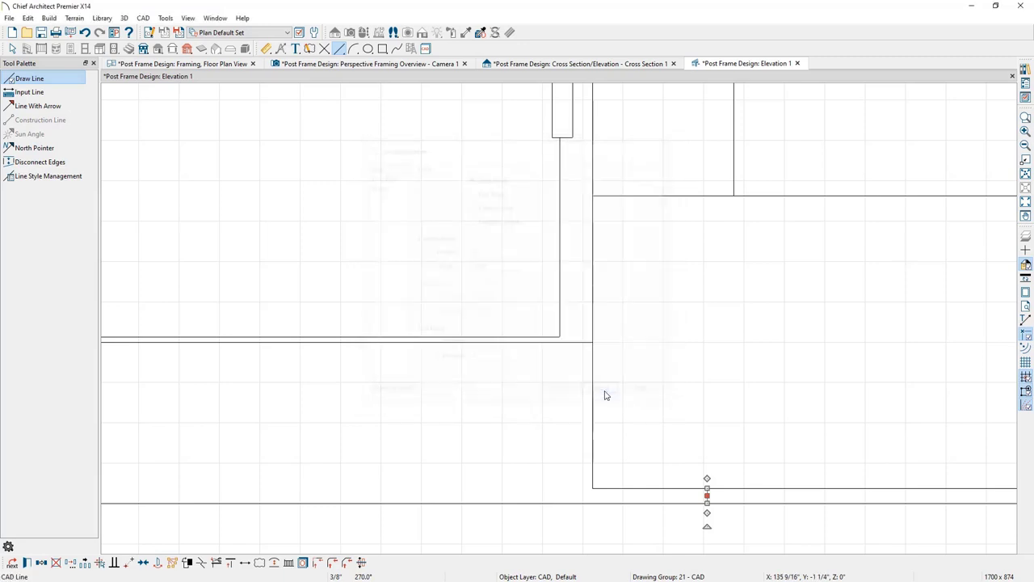
{"action": "left_click", "coordinate": [796, 63]}
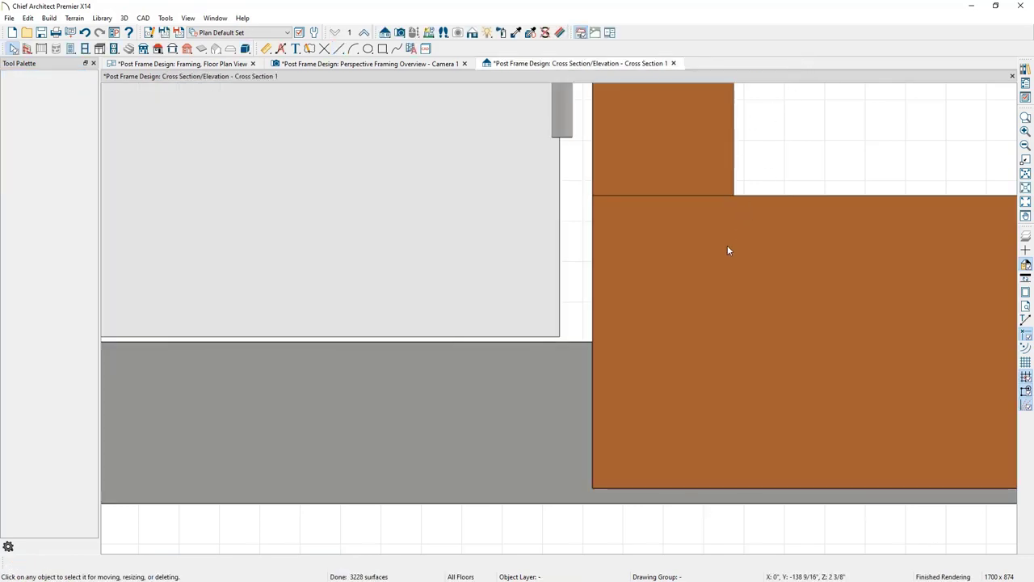
Move both bottom girts down by a relative Z delta so their lower edges align with the bottom of the slab
{"action": "scroll", "coordinate": [727, 251], "scroll_direction": "down", "scroll_amount": 6}
{"action": "middle_click_drag", "start_coordinate": [727, 251], "coordinate": [776, 300]}
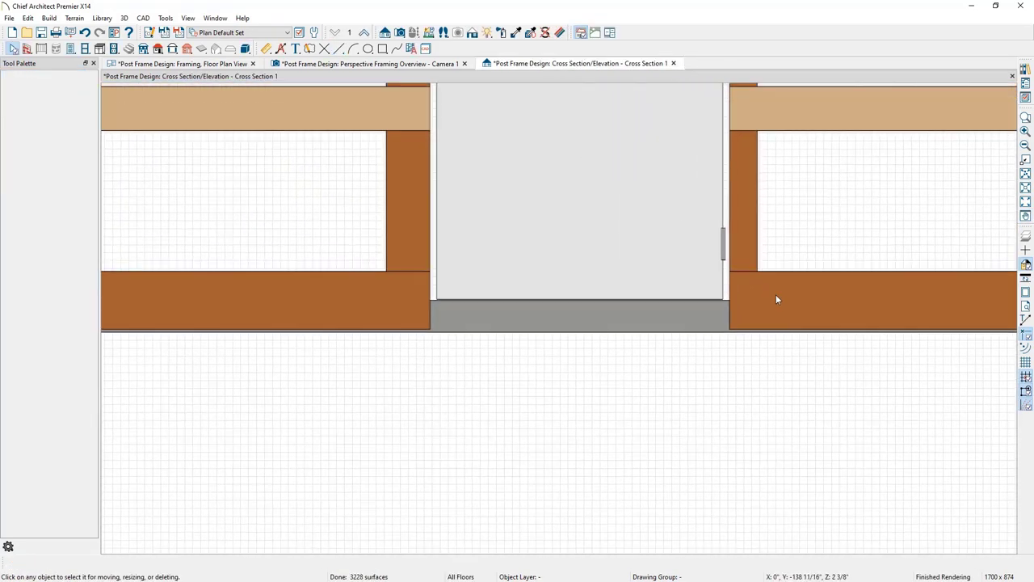
{"action": "left_click", "coordinate": [406, 306]}
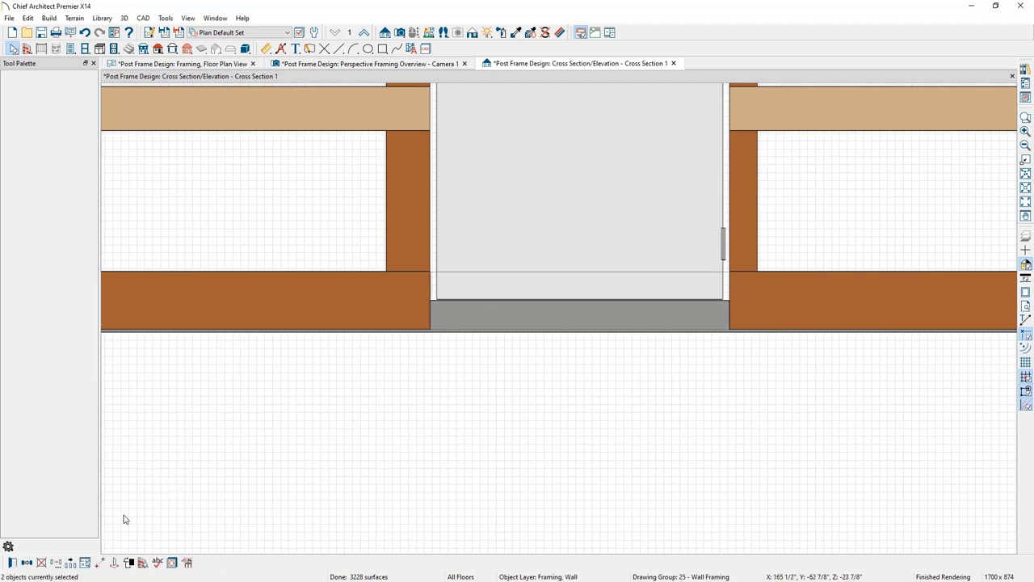
{"action": "left_click", "coordinate": [57, 564]}
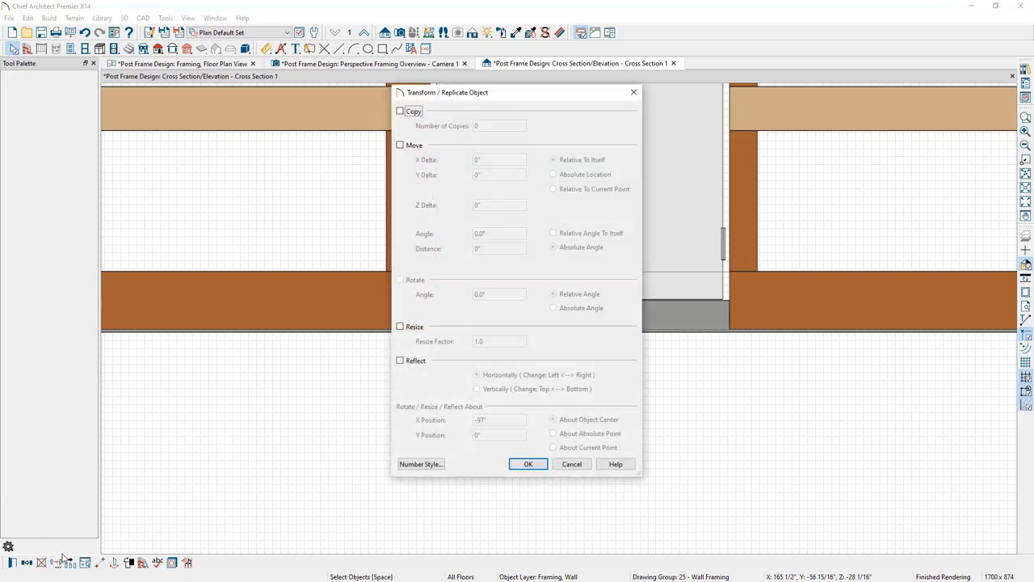
{"action": "left_click", "coordinate": [401, 145]}
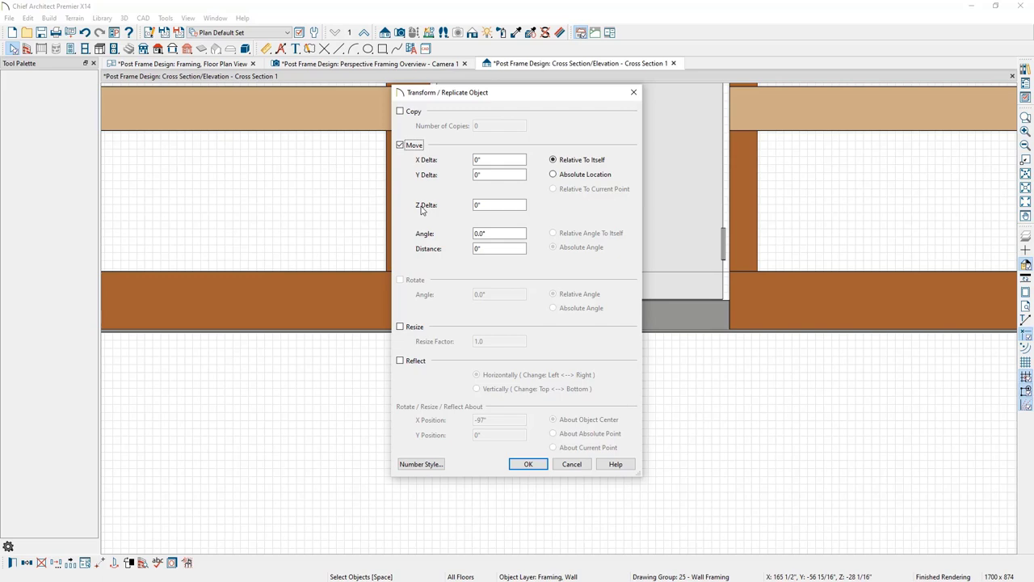
{"action": "double_click", "coordinate": [485, 205]}
{"action": "left_click", "coordinate": [528, 463]}
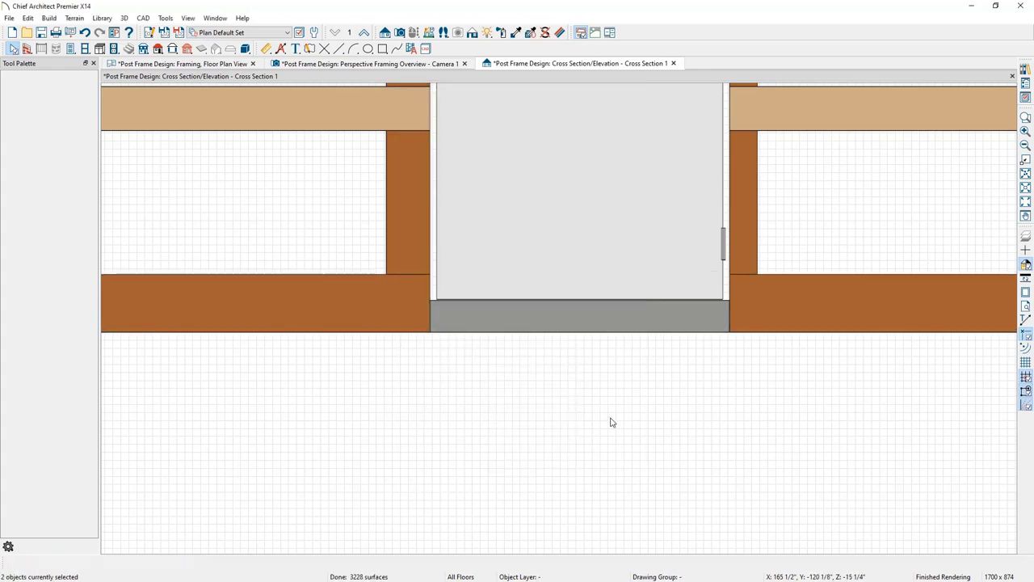
Show the active layer display options and check which layers the corner post, the door trimmer and an upper girt use
{"action": "scroll", "coordinate": [617, 418], "scroll_direction": "down", "scroll_amount": 2}
{"action": "scroll", "coordinate": [616, 418], "scroll_direction": "down", "scroll_amount": 3}
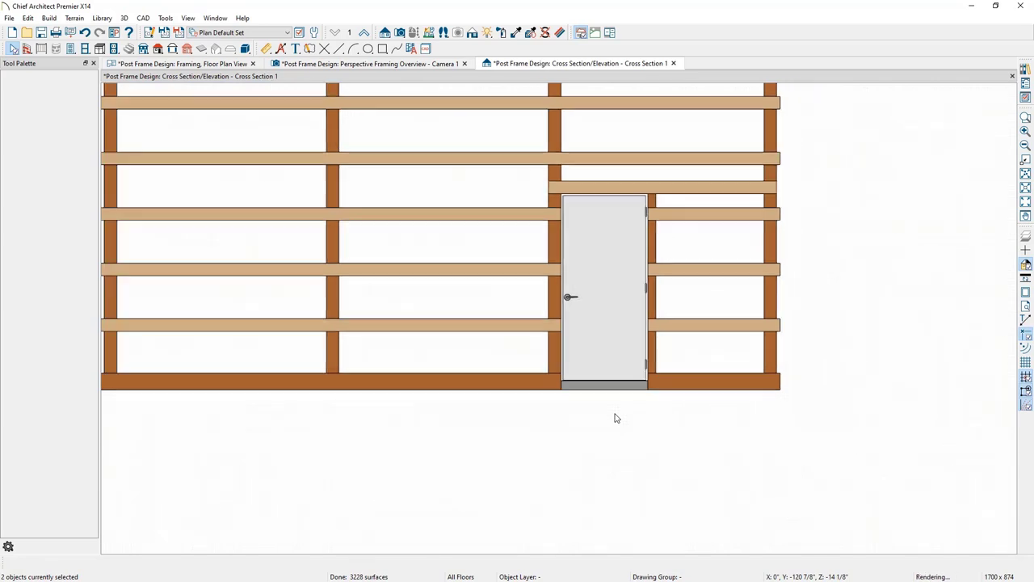
{"action": "middle_click_drag", "start_coordinate": [674, 386], "coordinate": [727, 395]}
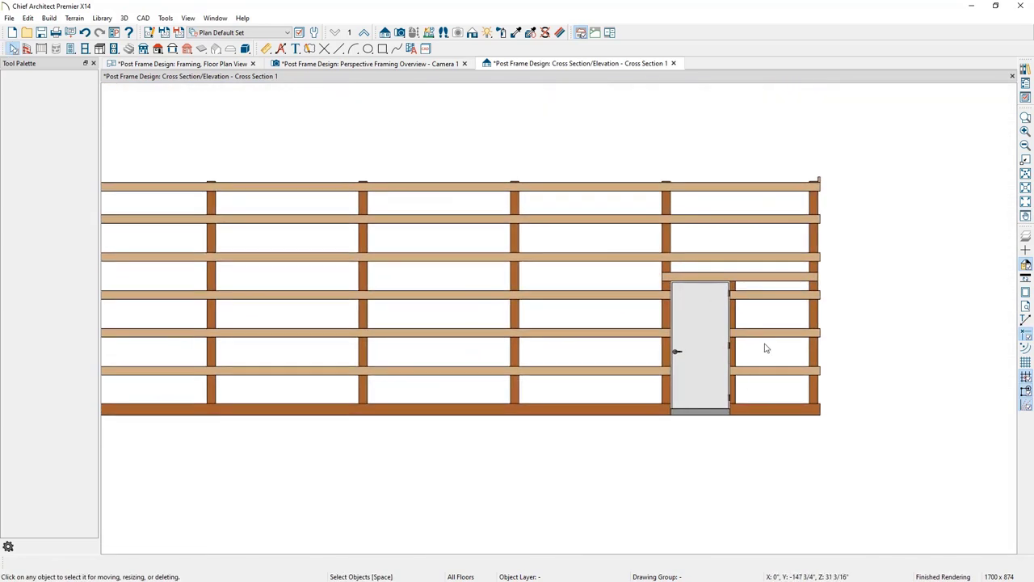
{"action": "left_click", "coordinate": [1025, 98]}
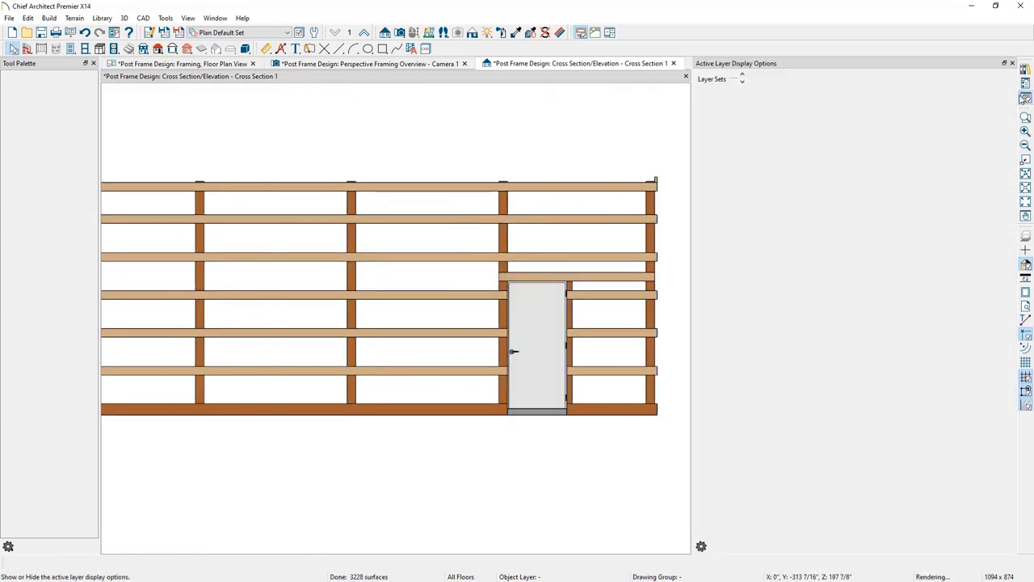
{"action": "scroll", "coordinate": [648, 361], "scroll_direction": "up", "scroll_amount": 2}
{"action": "left_click", "coordinate": [649, 362]}
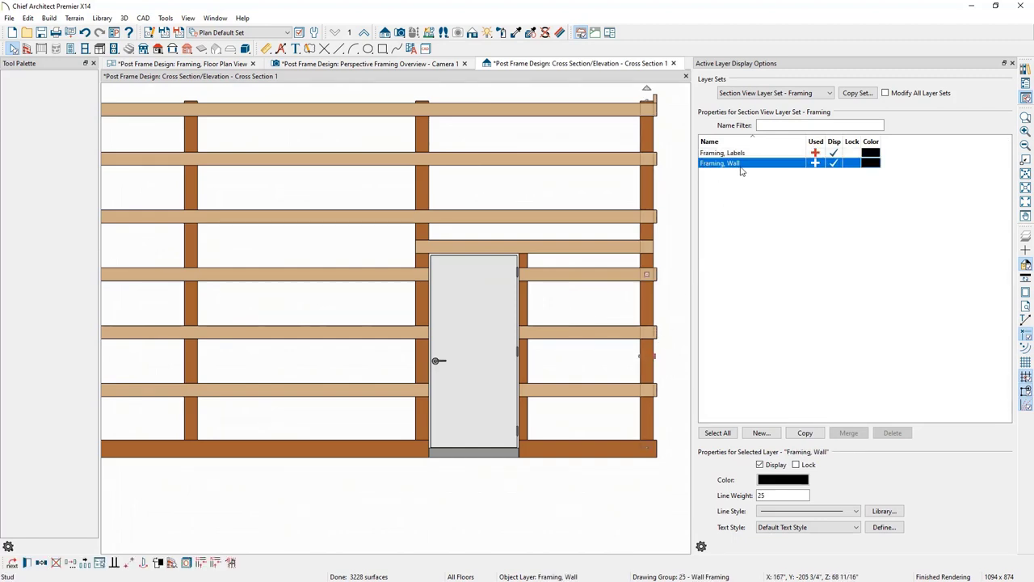
{"action": "left_click", "coordinate": [529, 301]}
{"action": "left_click", "coordinate": [527, 301]}
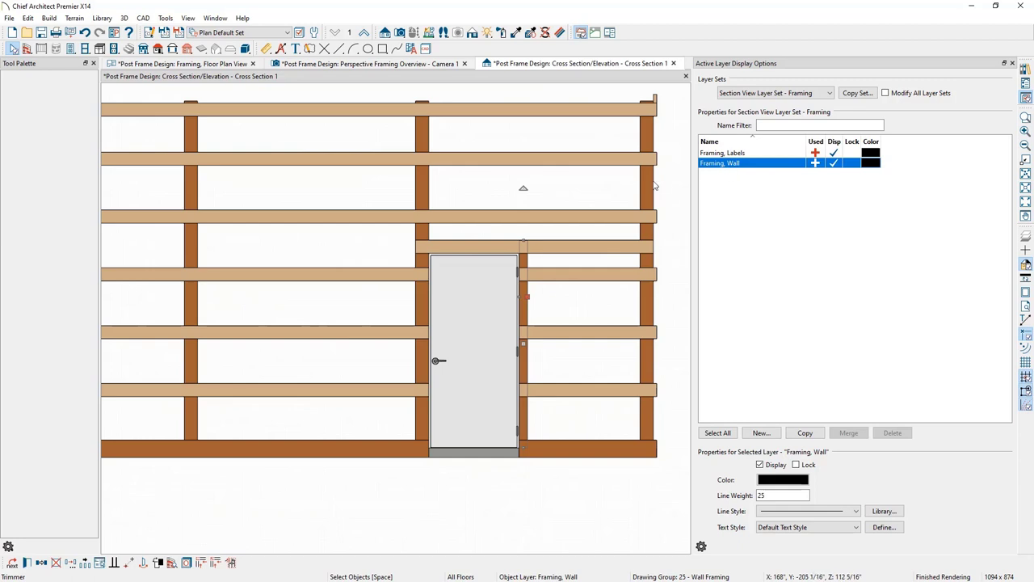
{"action": "left_click", "coordinate": [610, 180]}
{"action": "left_click", "coordinate": [610, 159]}
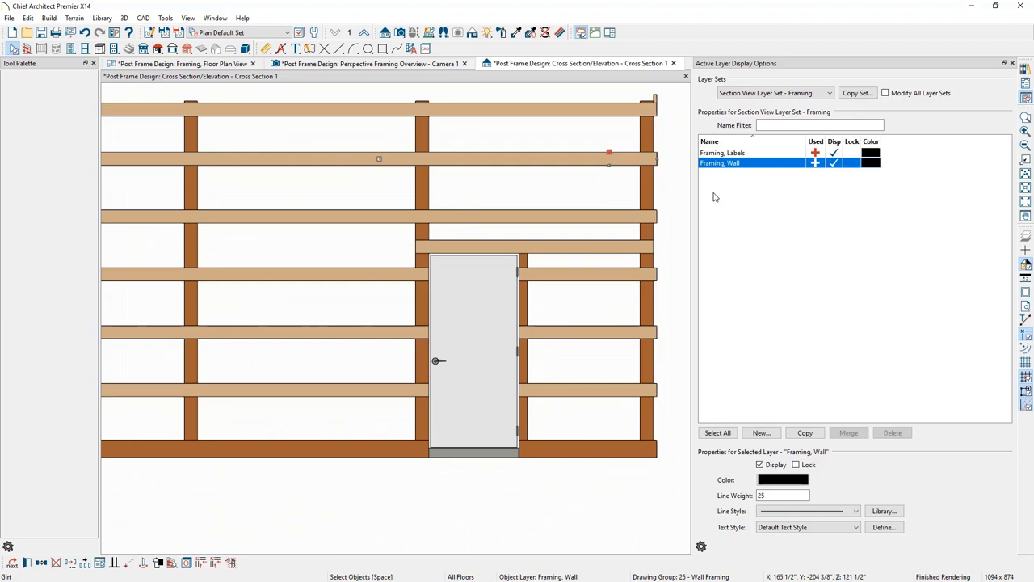
{"action": "left_click", "coordinate": [670, 193]}
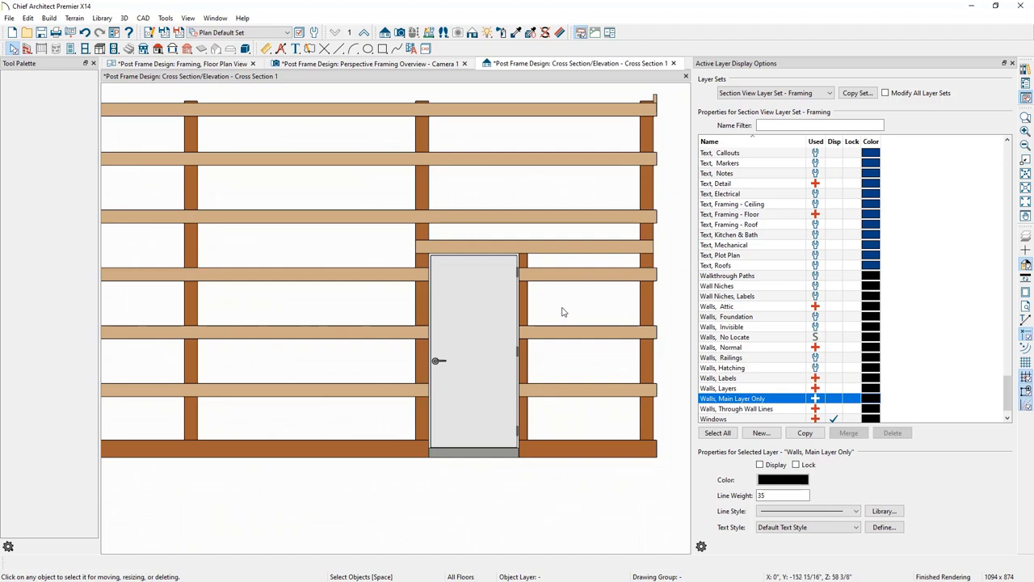
Copy the "Framing, Wall" layer and name the copy "Framing, Wall Girts"
{"action": "scroll", "coordinate": [832, 314], "scroll_direction": "up", "scroll_amount": 4}
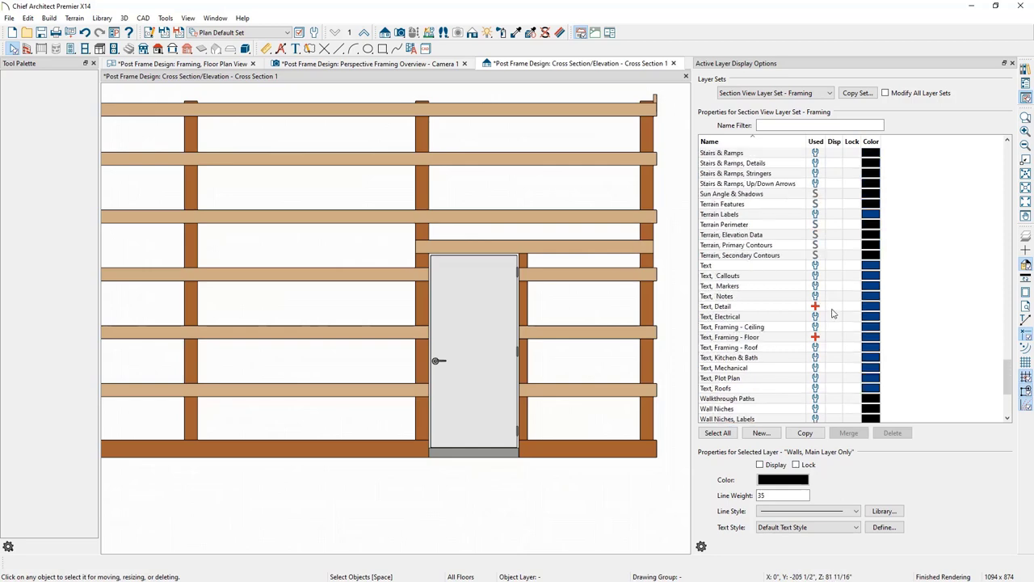
{"action": "scroll", "coordinate": [832, 314], "scroll_direction": "up", "scroll_amount": 20}
{"action": "scroll", "coordinate": [832, 314], "scroll_direction": "down", "scroll_amount": 11}
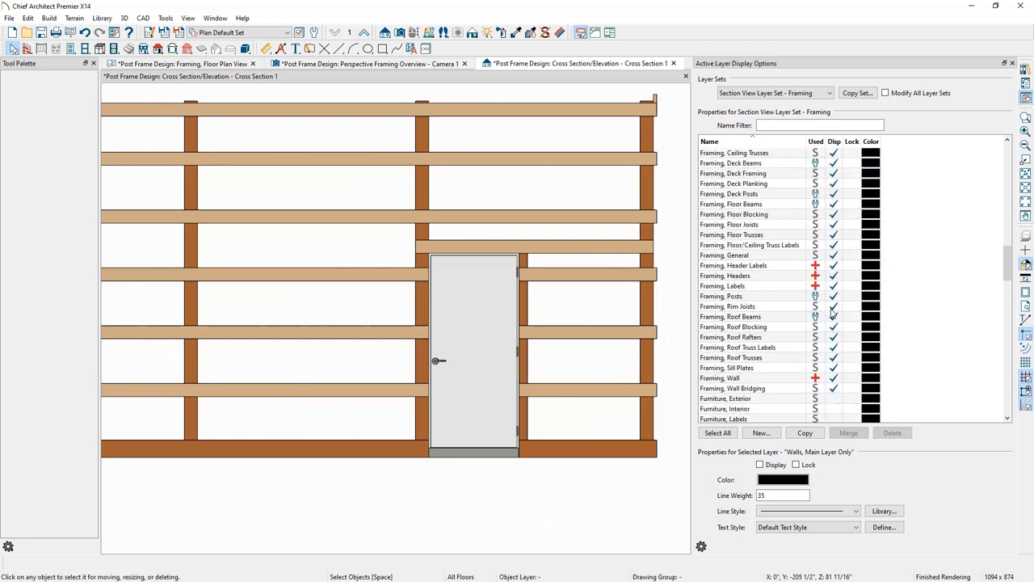
{"action": "left_click", "coordinate": [772, 379]}
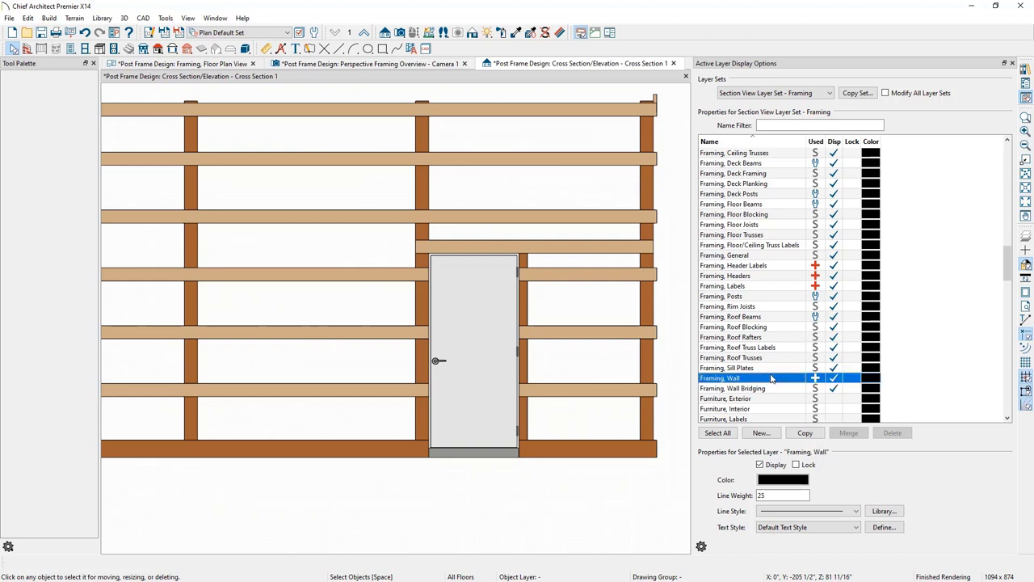
{"action": "left_click", "coordinate": [806, 434]}
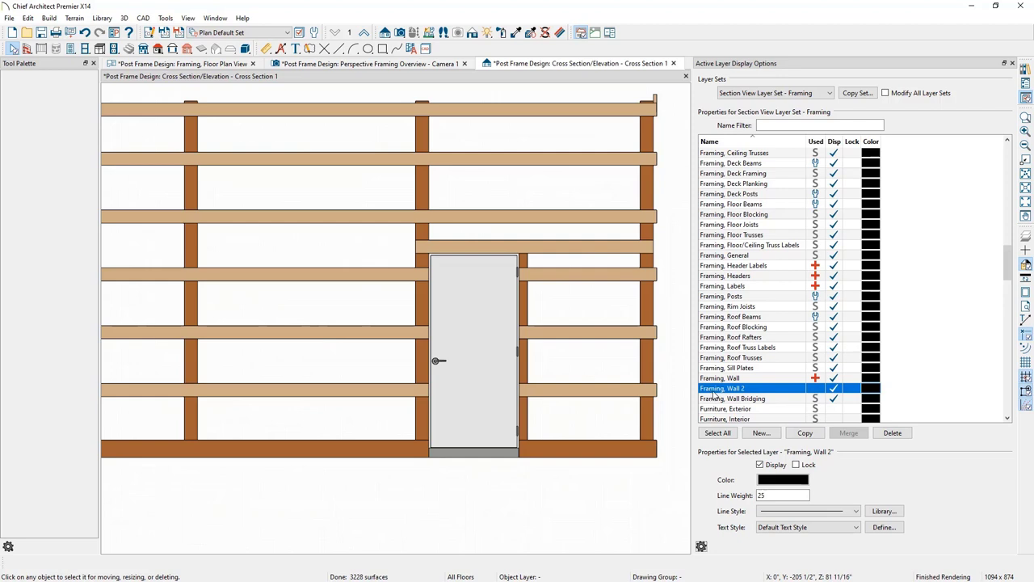
{"action": "left_click", "coordinate": [748, 389]}
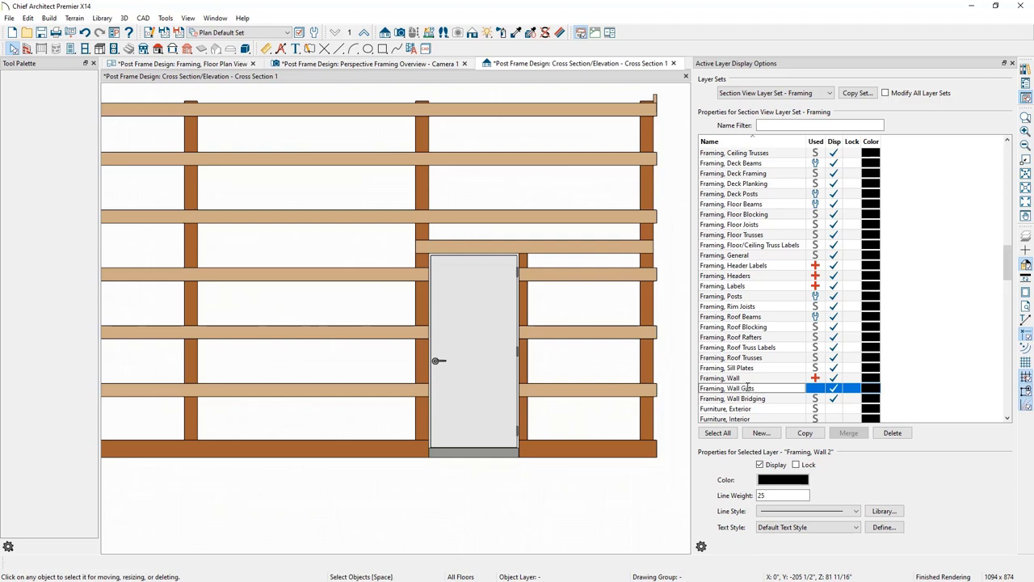
Make another layer copy from the wall girts layer and name it "Framing, Wall Trimmers"
{"action": "left_click", "coordinate": [805, 434]}
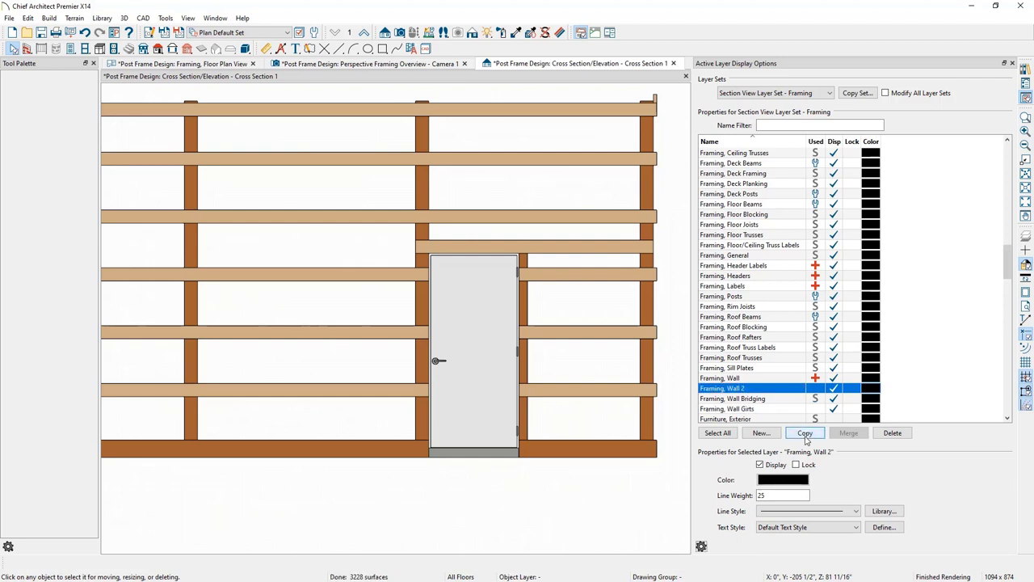
{"action": "double_click", "coordinate": [756, 389]}
{"action": "left_click", "coordinate": [756, 389]}
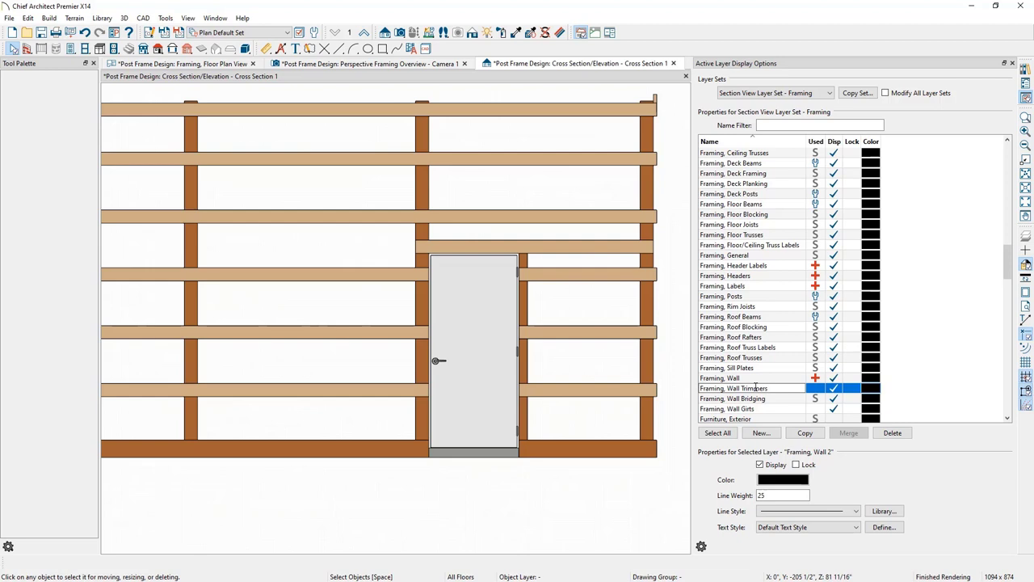
Select all the girts of the door wall together and assign them to the "Framing, Wall Girts" layer
{"action": "left_click", "coordinate": [646, 452]}
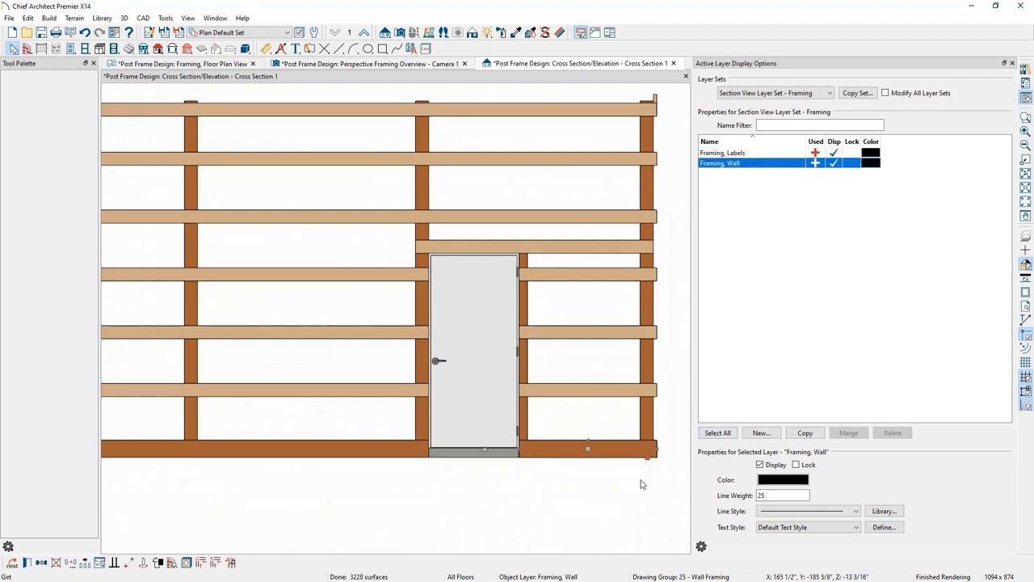
{"action": "left_click", "coordinate": [574, 392]}
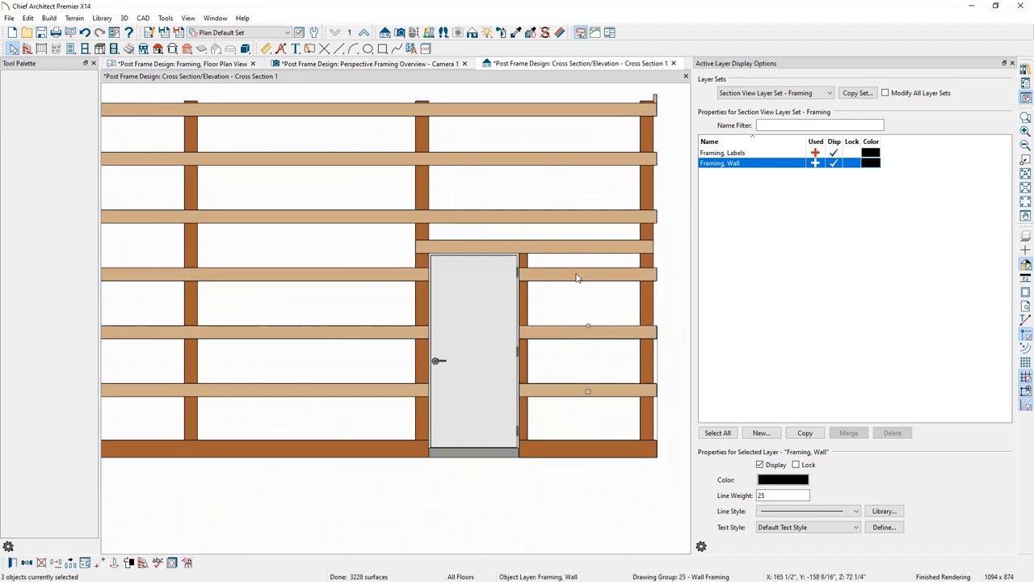
{"action": "key", "text": "Escape"}
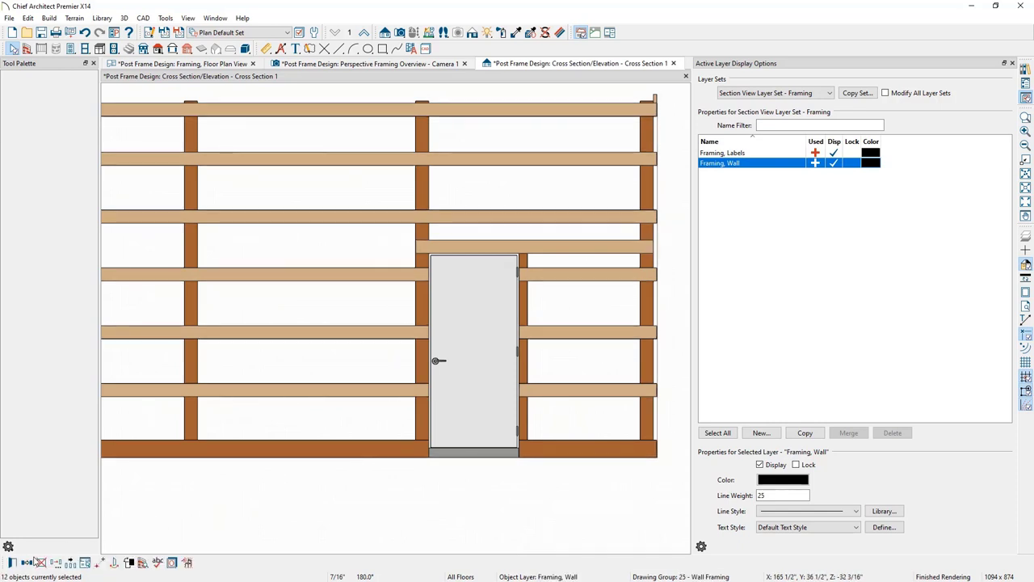
{"action": "left_click", "coordinate": [11, 563]}
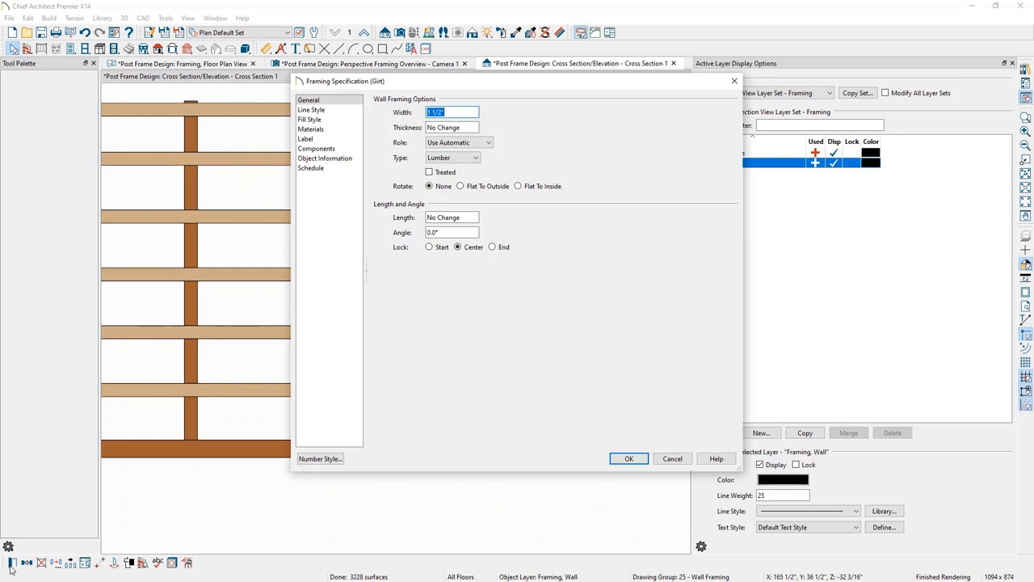
{"action": "left_click", "coordinate": [312, 109]}
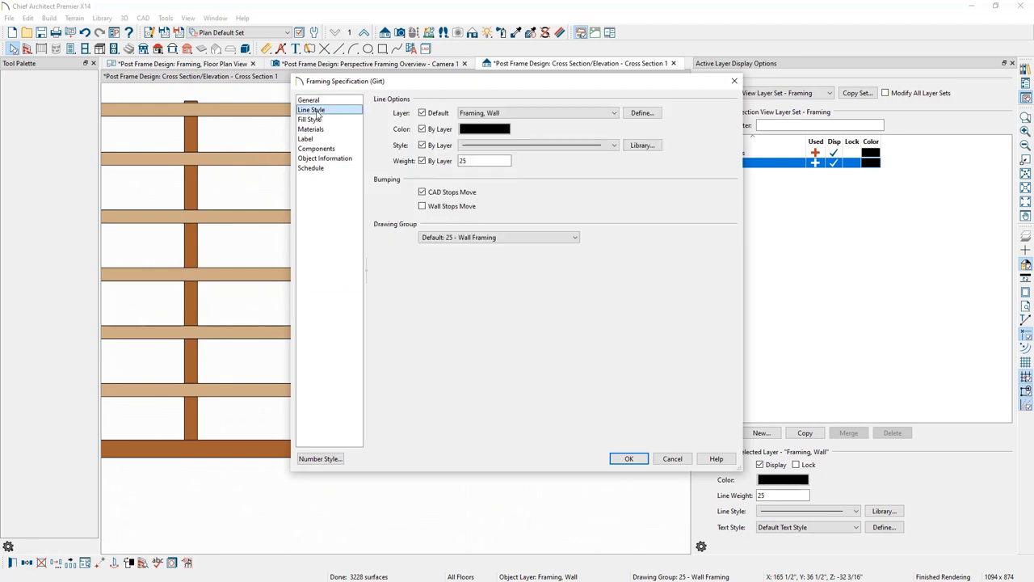
{"action": "left_click", "coordinate": [527, 119]}
{"action": "scroll", "coordinate": [550, 192], "scroll_direction": "down", "scroll_amount": 1}
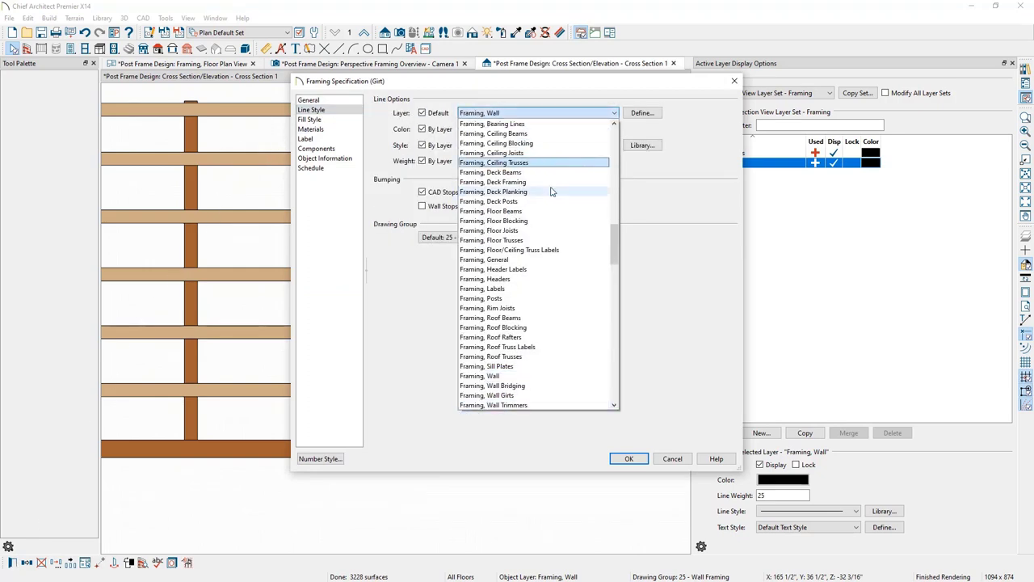
{"action": "left_click", "coordinate": [558, 396]}
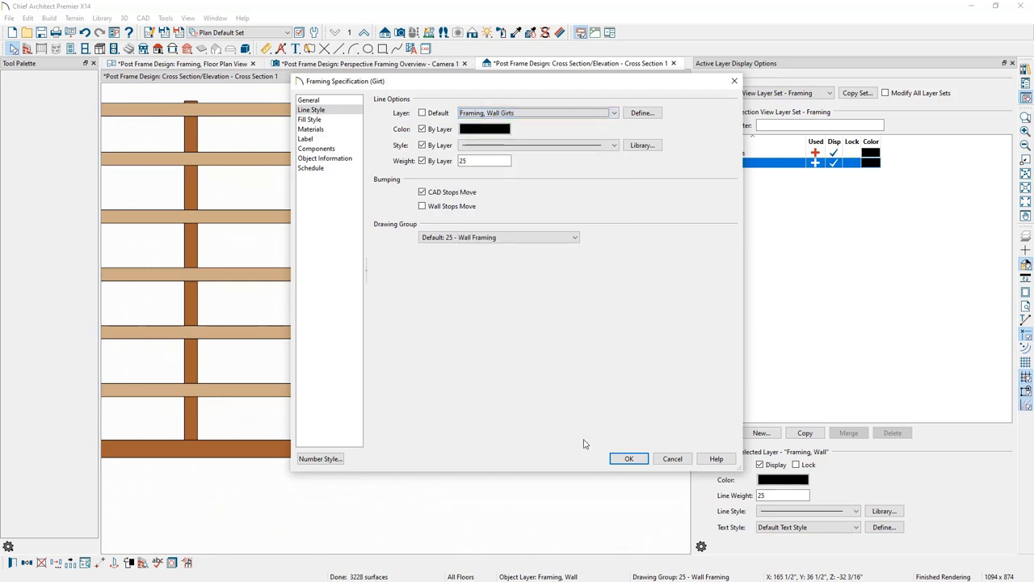
{"action": "left_click", "coordinate": [624, 458]}
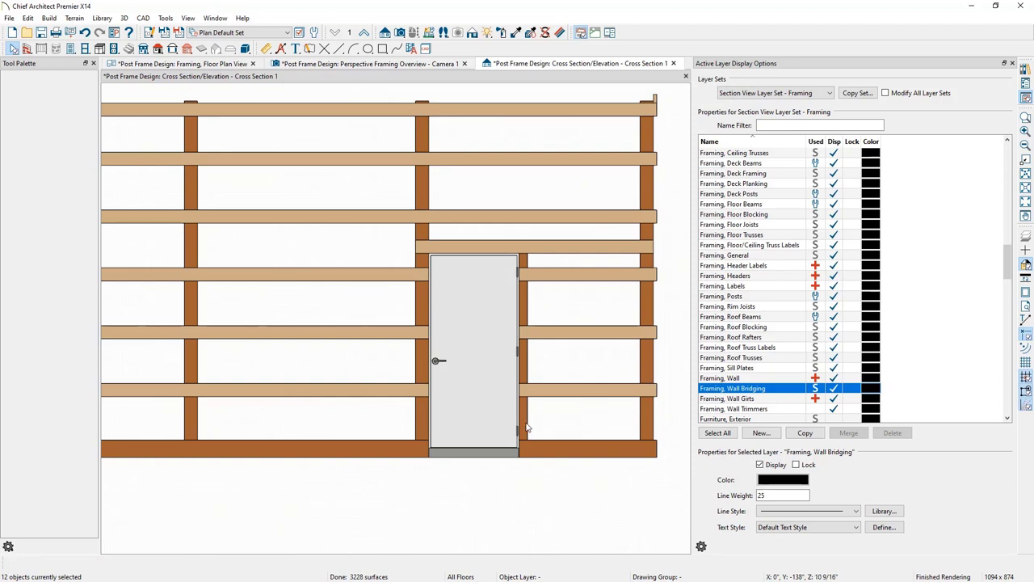
Assign the trimmer beside the door's hinge side to the "Framing, Wall Trimmers" layer and close the layer display options
{"action": "double_click", "coordinate": [524, 428]}
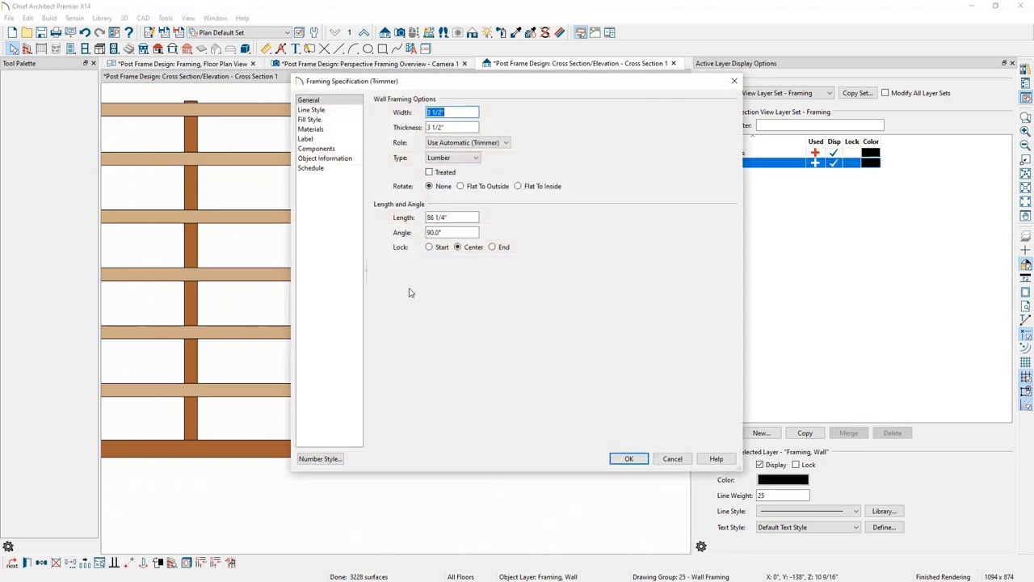
{"action": "left_click", "coordinate": [314, 110]}
{"action": "left_click", "coordinate": [485, 113]}
{"action": "scroll", "coordinate": [501, 267], "scroll_direction": "down", "scroll_amount": 2}
{"action": "left_click", "coordinate": [538, 372]}
{"action": "left_click", "coordinate": [629, 458]}
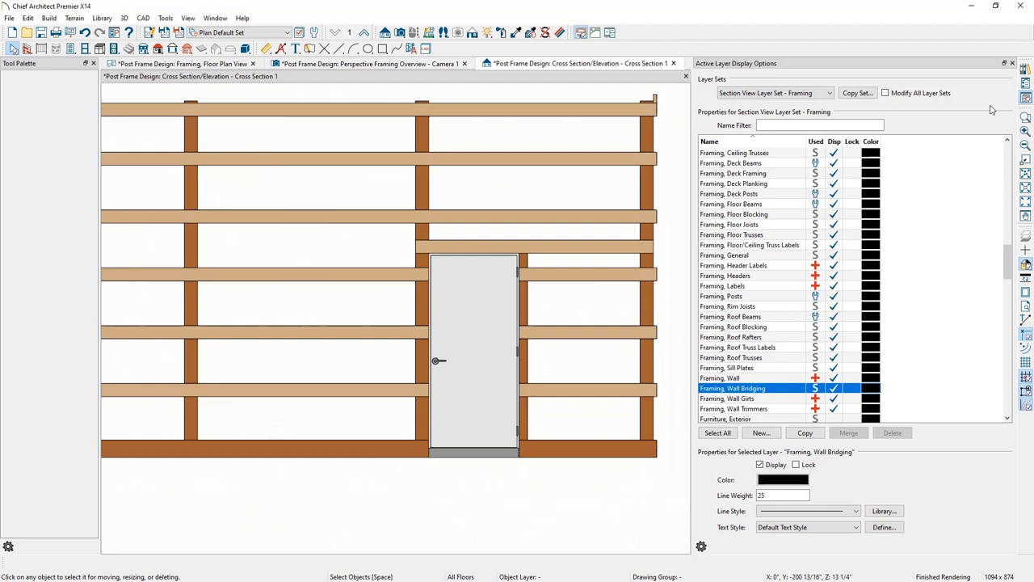
{"action": "left_click", "coordinate": [1013, 63]}
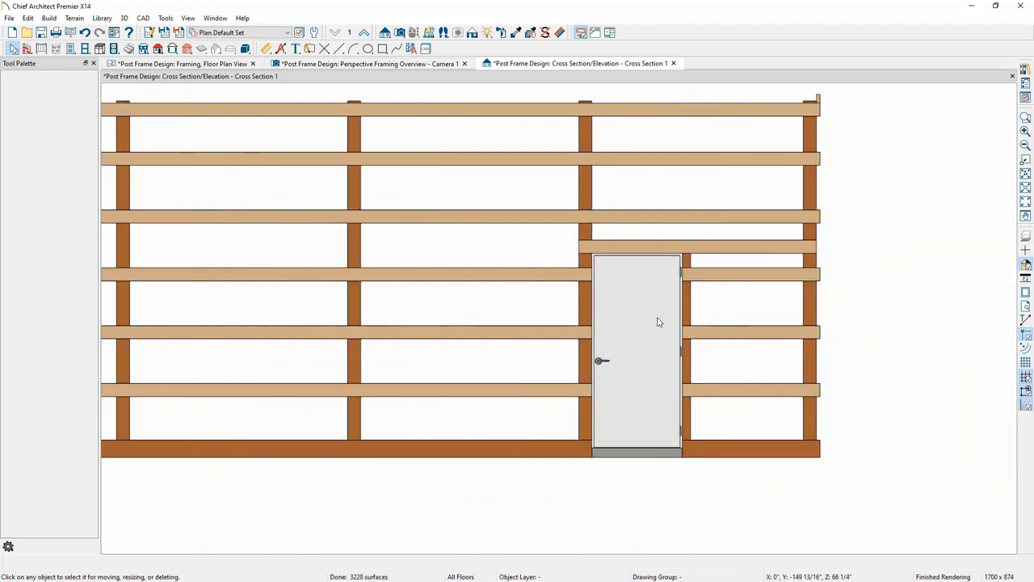
Open the specification of the active cross section view of the door wall
{"action": "scroll", "coordinate": [458, 331], "scroll_direction": "down", "scroll_amount": 2}
{"action": "middle_click_drag", "start_coordinate": [457, 330], "coordinate": [758, 321]}
{"action": "scroll", "coordinate": [741, 325], "scroll_direction": "down", "scroll_amount": 2}
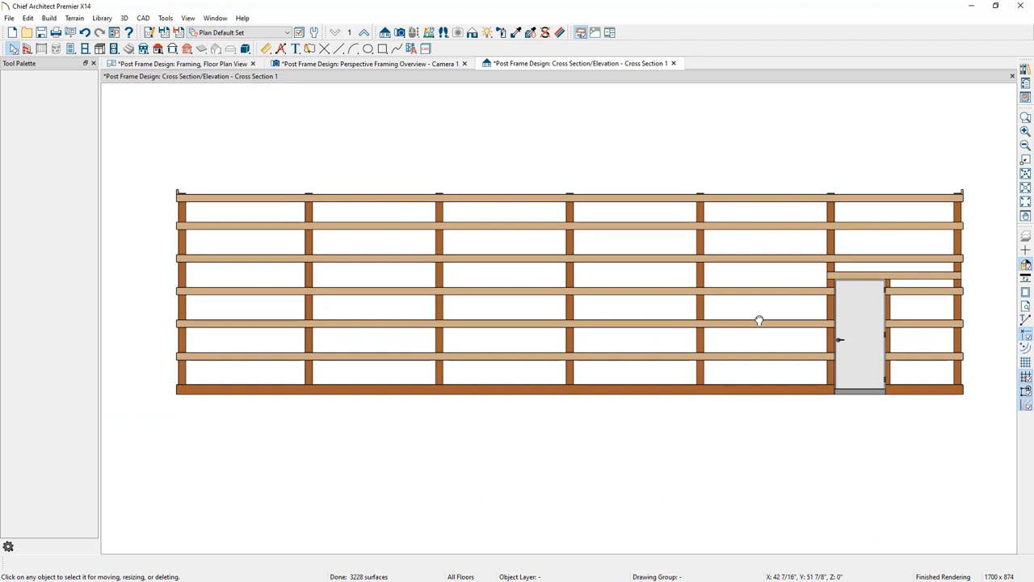
{"action": "left_click", "coordinate": [166, 34]}
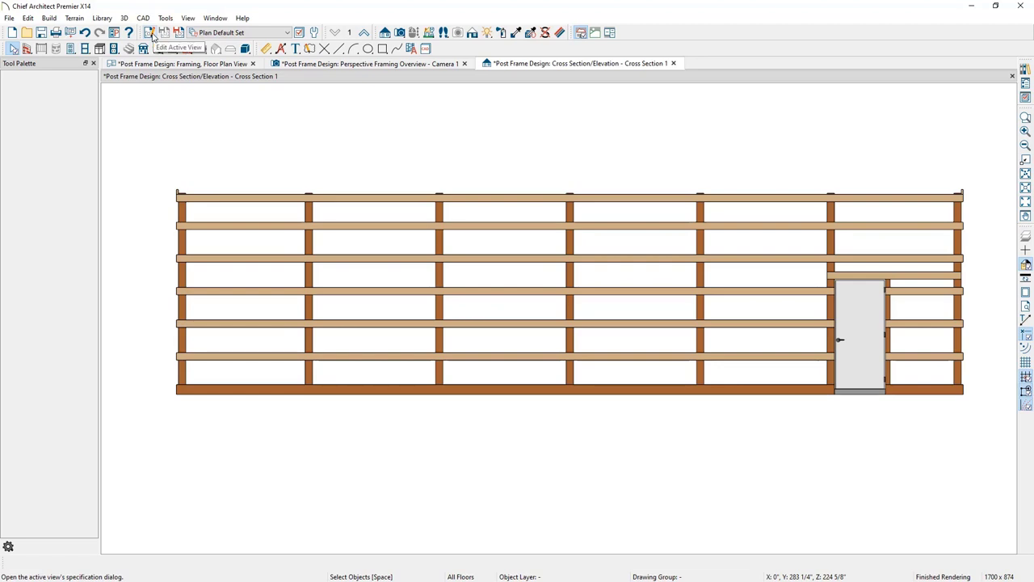
{"action": "left_click", "coordinate": [152, 34]}
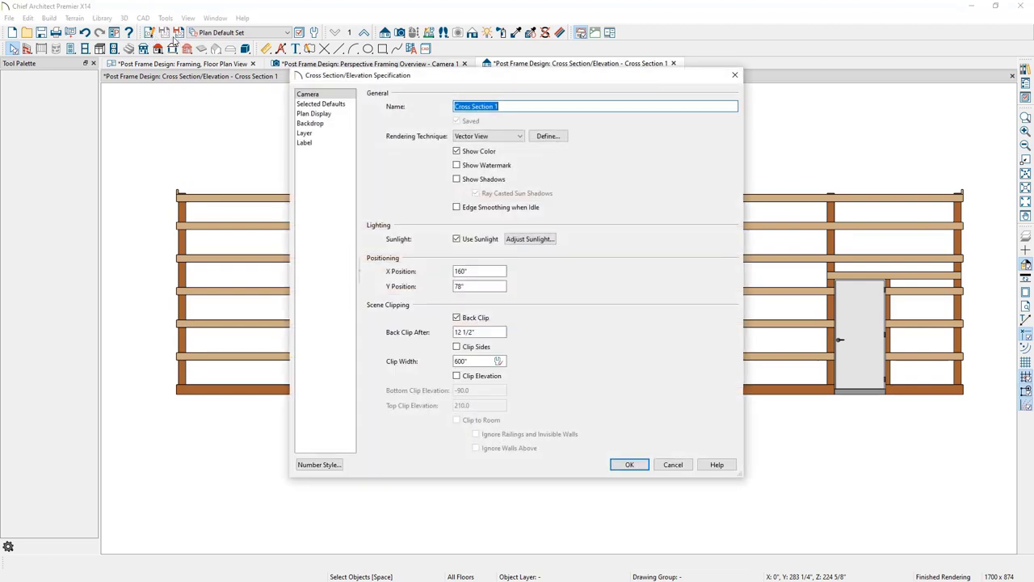
Name the cross section view "E1 - West Wall", accept the specification and close the view
{"action": "type", "text": "E1 - West Wall"}
{"action": "left_click", "coordinate": [629, 465]}
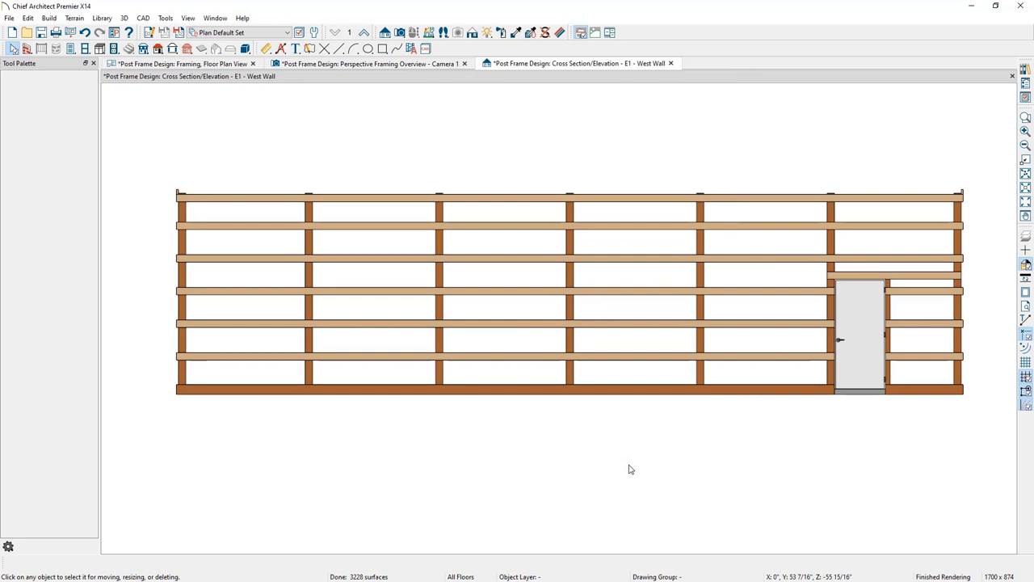
{"action": "left_click", "coordinate": [670, 64]}
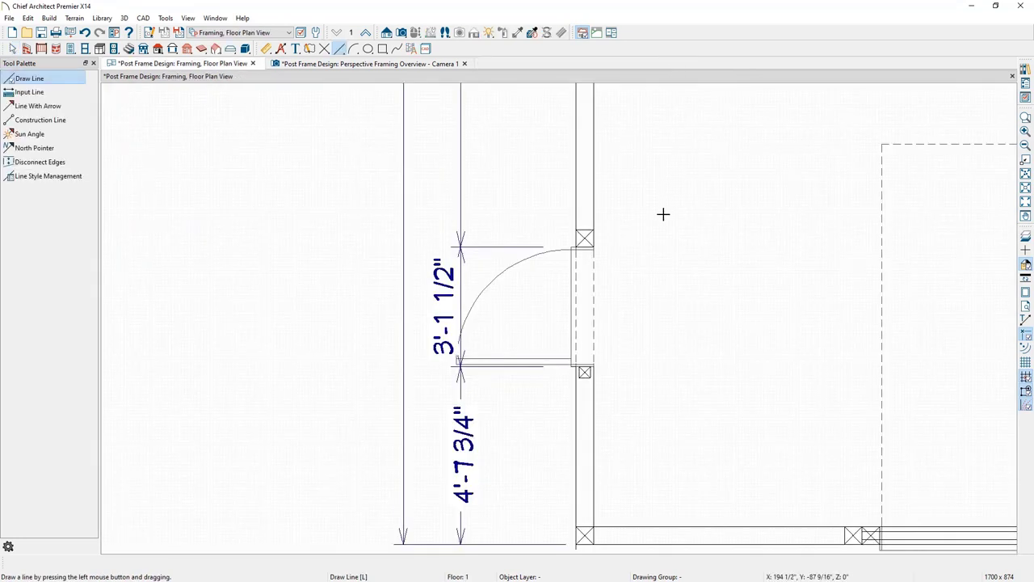
Display the "Cameras, Cross Section and Elevation" layer in the Framing, Floor Layer Set of the floor plan
{"action": "scroll", "coordinate": [663, 214], "scroll_direction": "down", "scroll_amount": 1}
{"action": "scroll", "coordinate": [663, 214], "scroll_direction": "down", "scroll_amount": 3}
{"action": "middle_click_drag", "start_coordinate": [711, 129], "coordinate": [546, 319]}
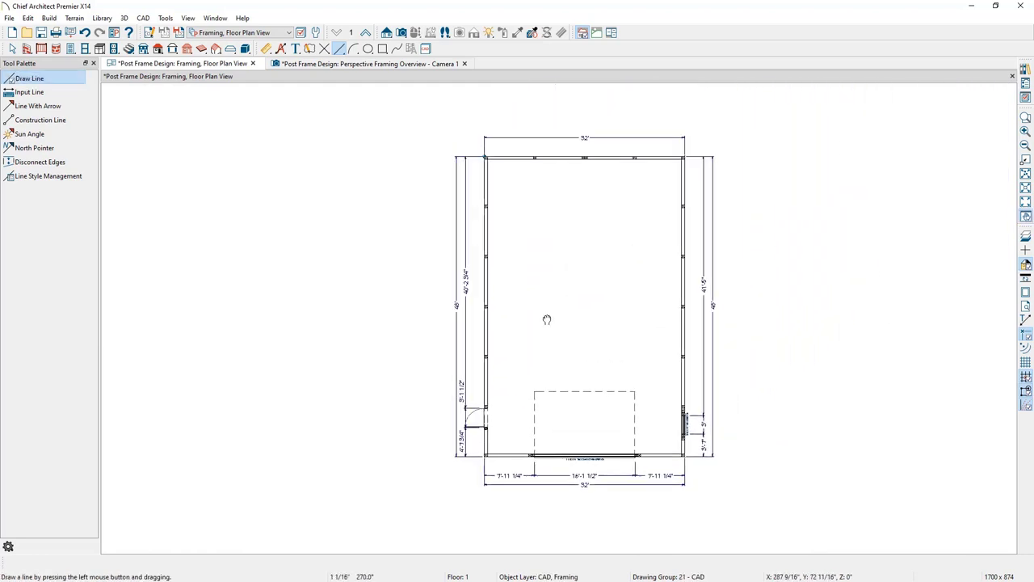
{"action": "left_click", "coordinate": [1027, 98]}
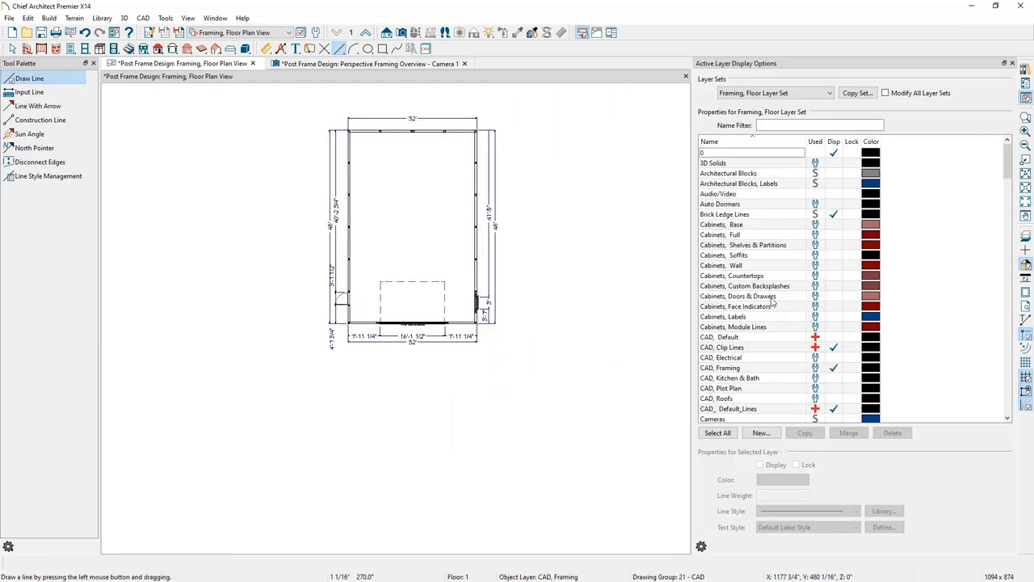
{"action": "scroll", "coordinate": [772, 301], "scroll_direction": "down", "scroll_amount": 5}
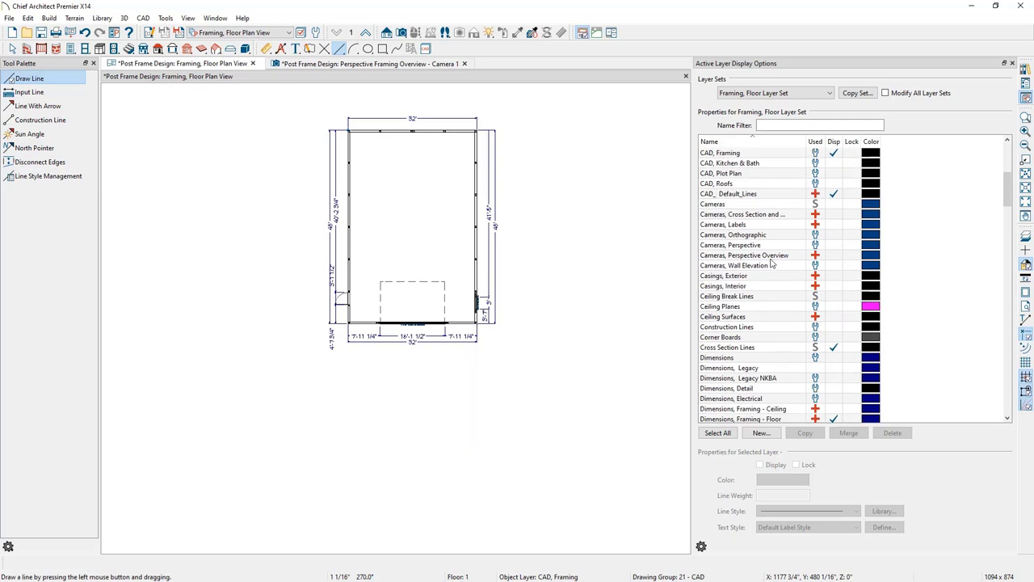
{"action": "left_click", "coordinate": [796, 215]}
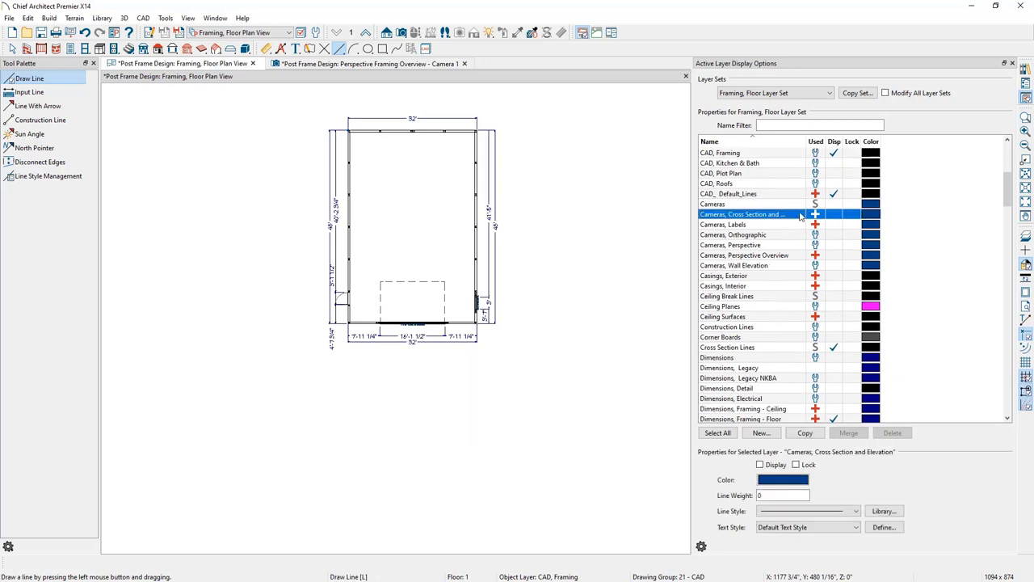
{"action": "left_click", "coordinate": [834, 215]}
{"action": "scroll", "coordinate": [341, 241], "scroll_direction": "up", "scroll_amount": 3}
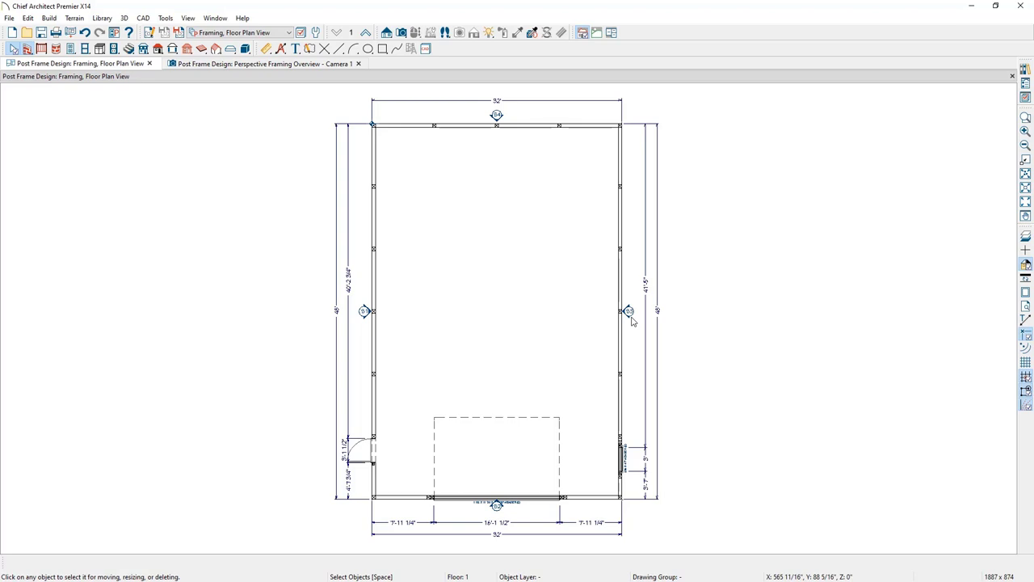
From the perspective framing overview, turn off Auto Rebuild Attic Walls in the General Wall defaults and finish the default settings
{"action": "left_click", "coordinate": [311, 64]}
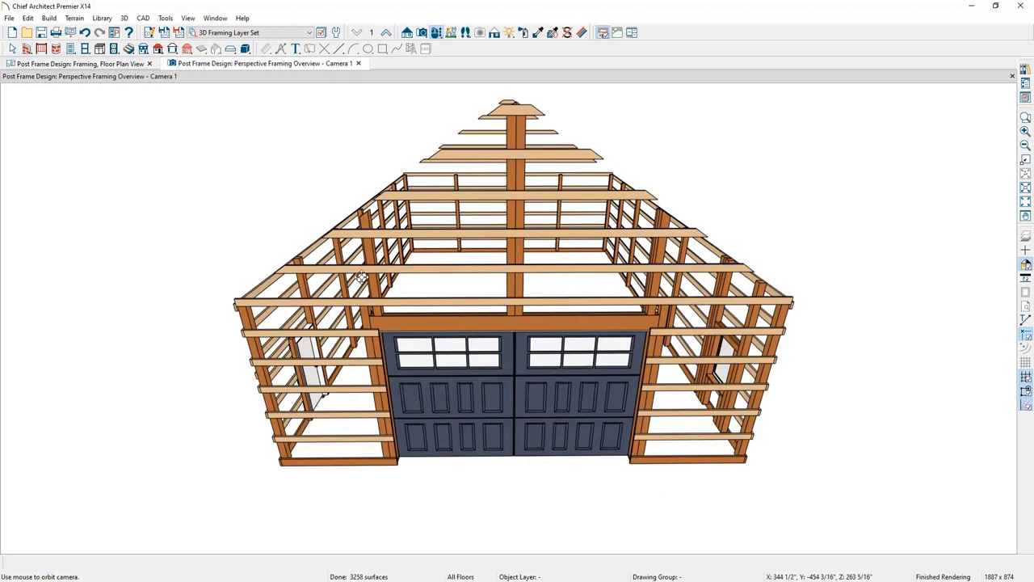
{"action": "key", "text": "space"}
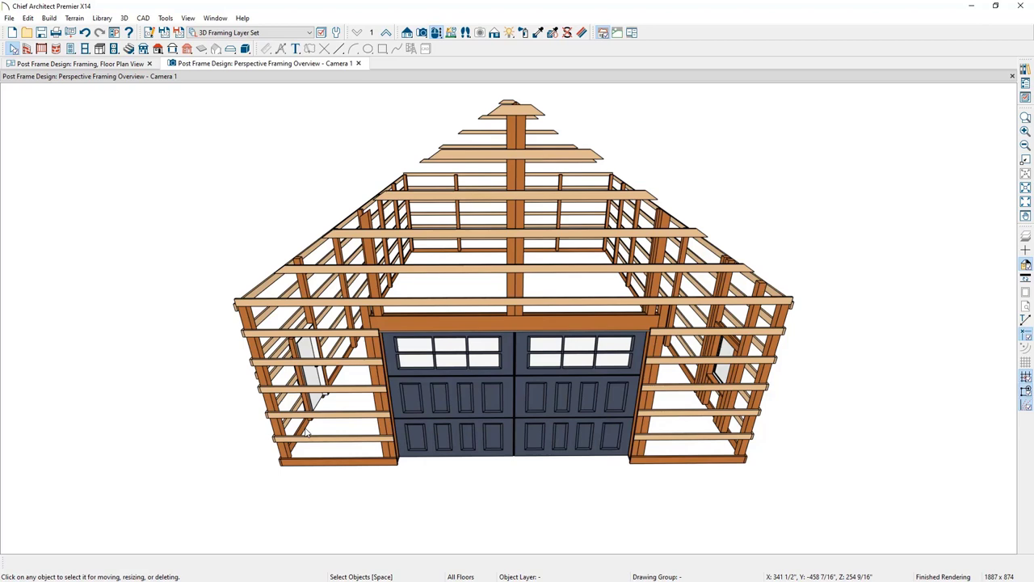
{"action": "middle_click_drag", "start_coordinate": [443, 293], "coordinate": [443, 323]}
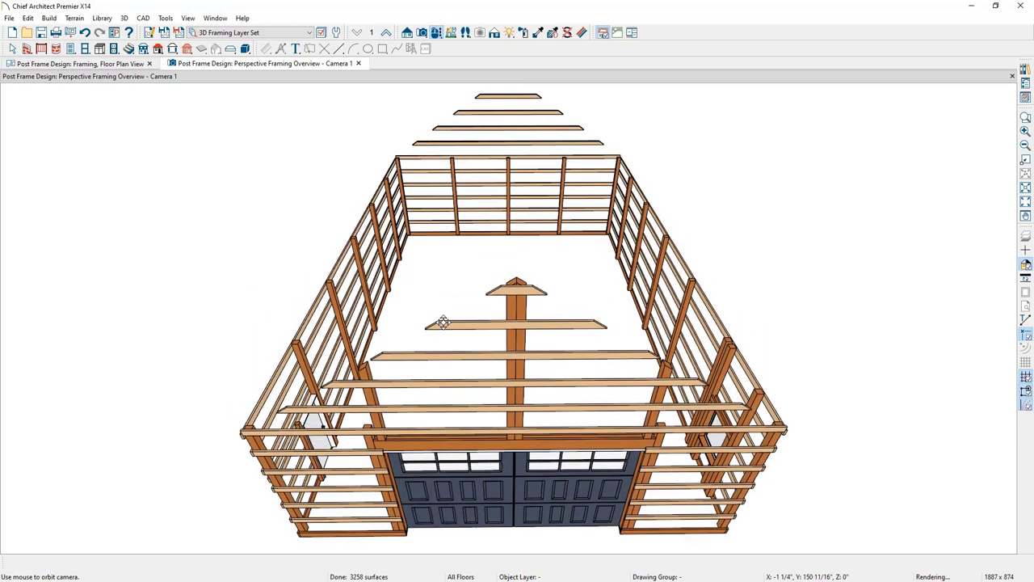
{"action": "key", "text": "space"}
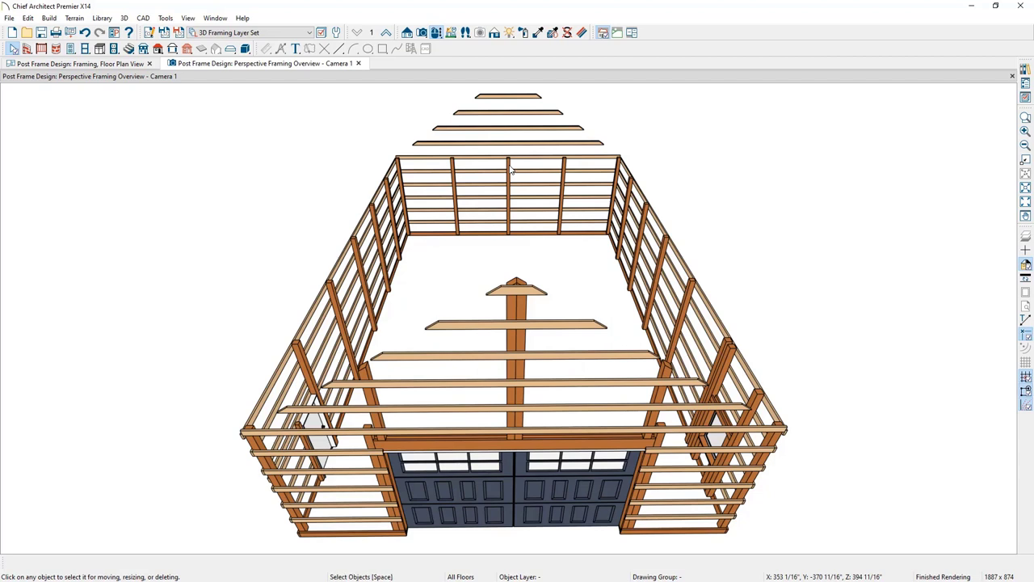
{"action": "left_click", "coordinate": [336, 33]}
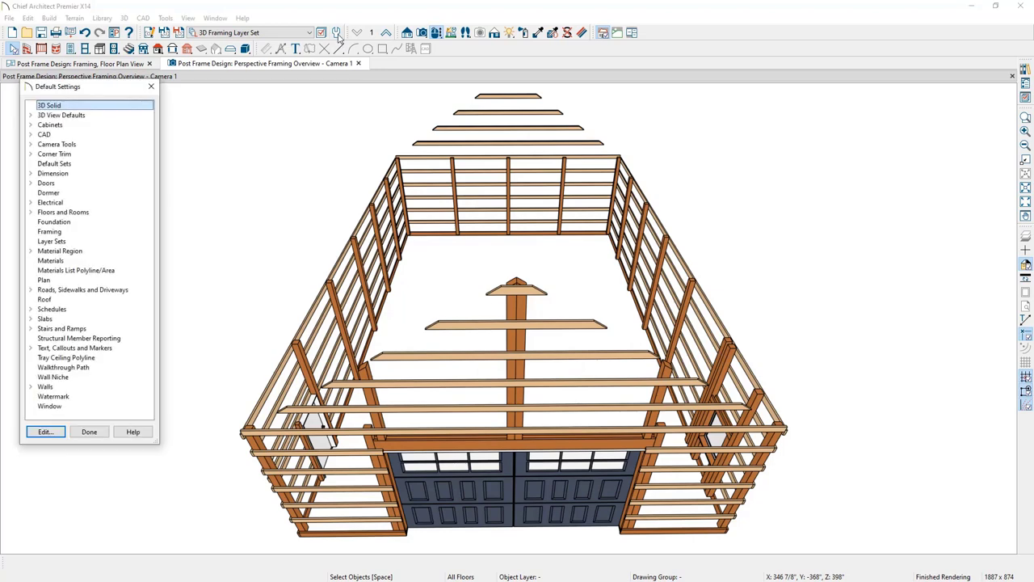
{"action": "left_click", "coordinate": [30, 387]}
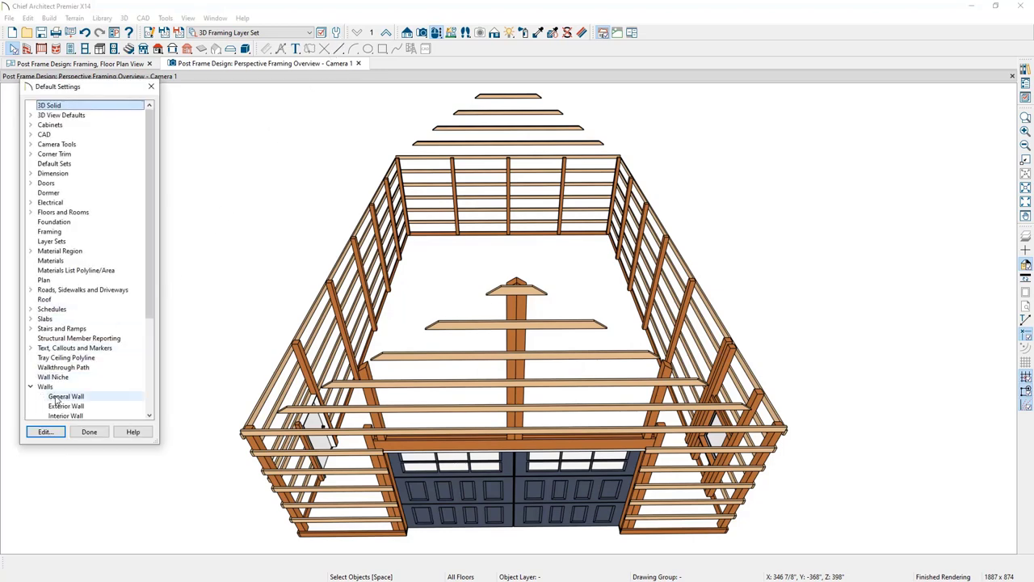
{"action": "double_click", "coordinate": [57, 398]}
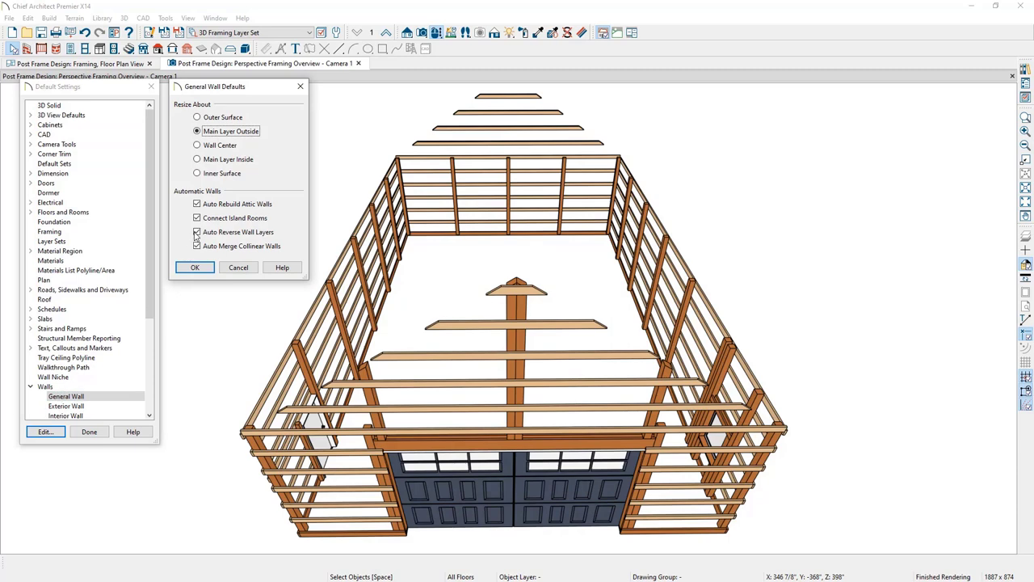
{"action": "left_click", "coordinate": [209, 209]}
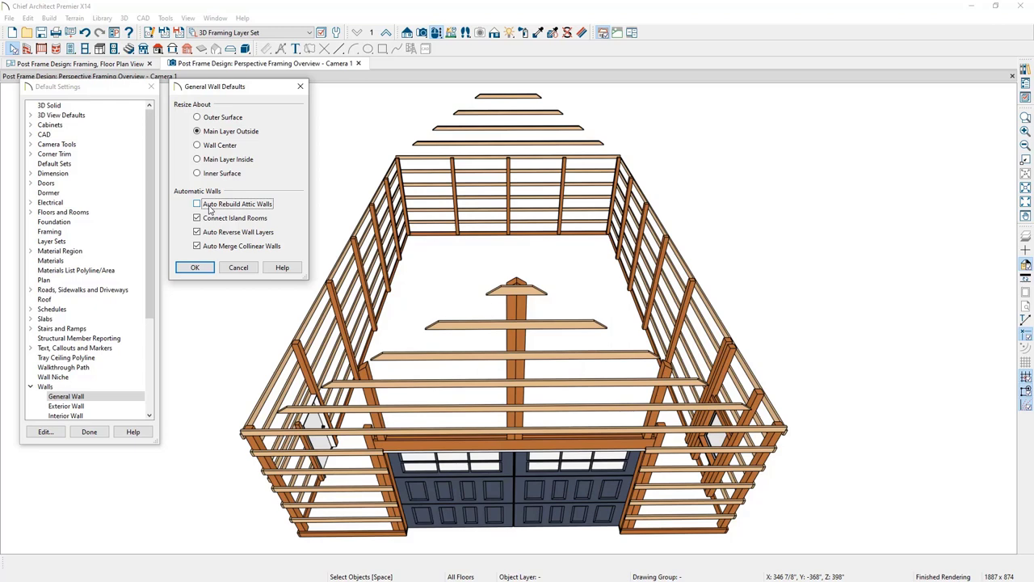
{"action": "left_click", "coordinate": [194, 266]}
{"action": "left_click", "coordinate": [90, 432]}
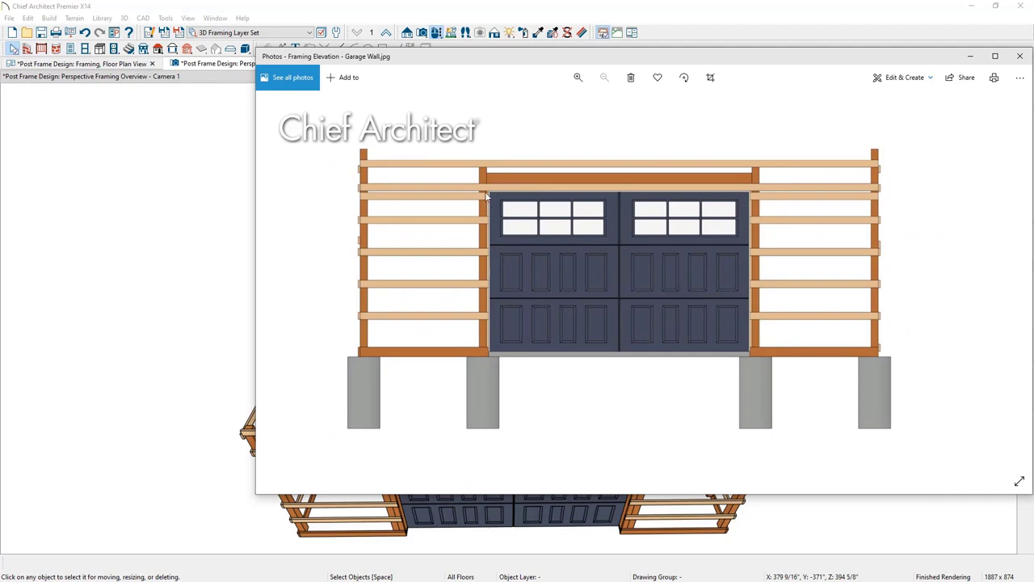
Close the garage wall reference image and delete the center studs standing above the garage door header
{"action": "key", "text": "alt+F4"}
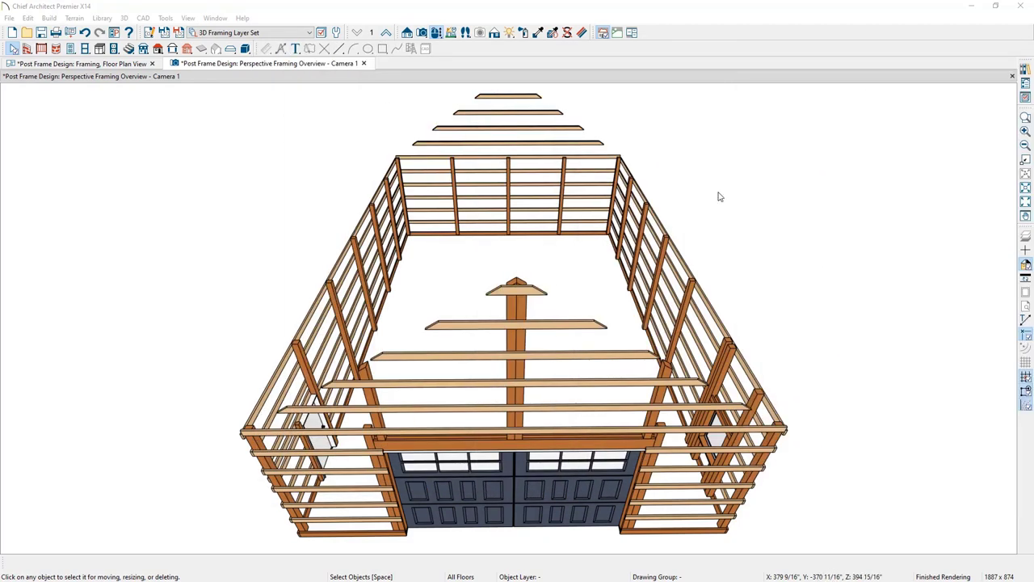
{"action": "left_click", "coordinate": [480, 33]}
{"action": "left_click_drag", "start_coordinate": [402, 157], "coordinate": [616, 435]}
{"action": "left_click_drag", "start_coordinate": [660, 357], "coordinate": [710, 244]}
{"action": "scroll", "coordinate": [621, 226], "scroll_direction": "up", "scroll_amount": 5}
{"action": "left_click_drag", "start_coordinate": [647, 208], "coordinate": [644, 180]}
{"action": "key", "text": "space"}
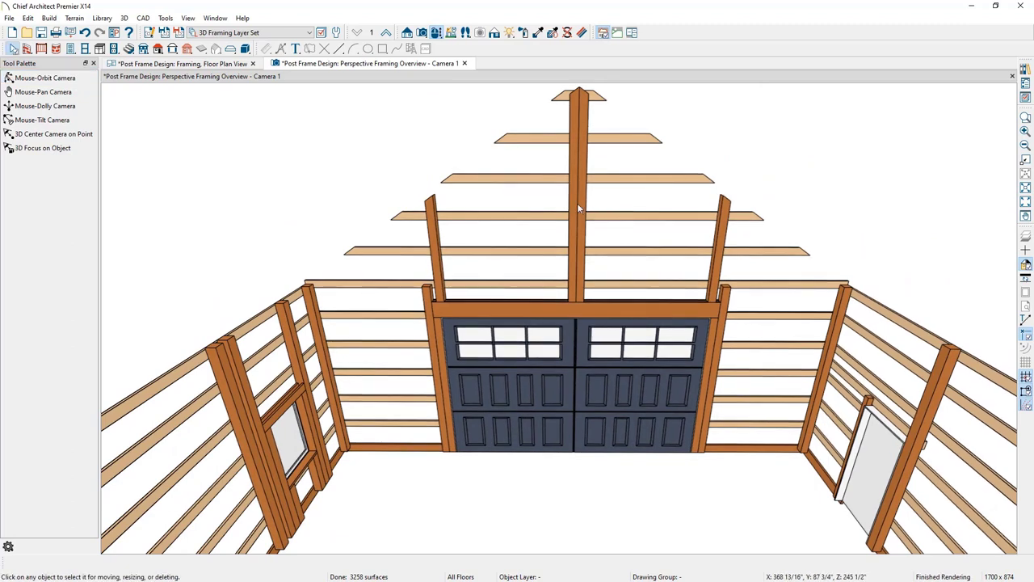
{"action": "left_click", "coordinate": [578, 207]}
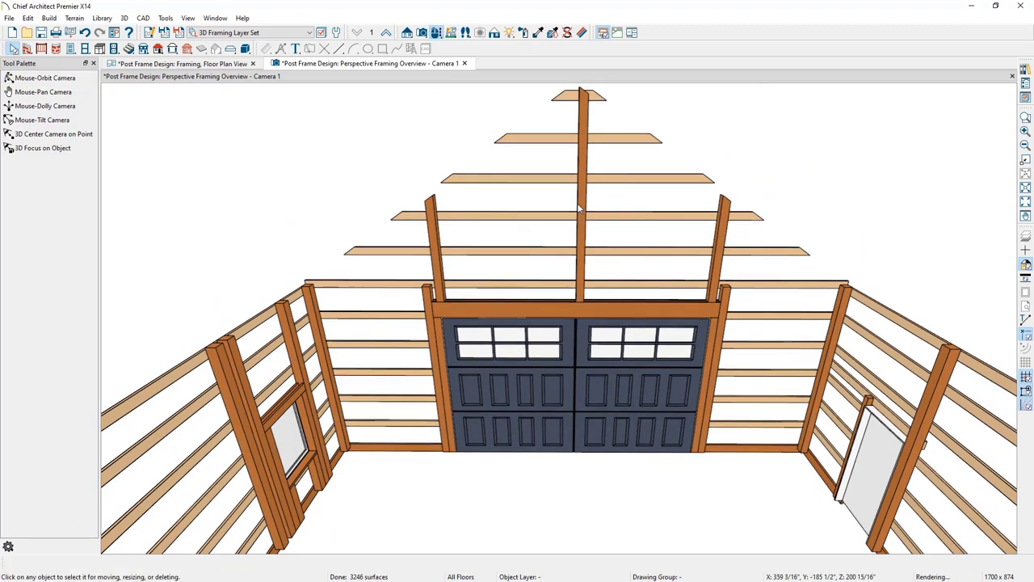
{"action": "key", "text": "Delete"}
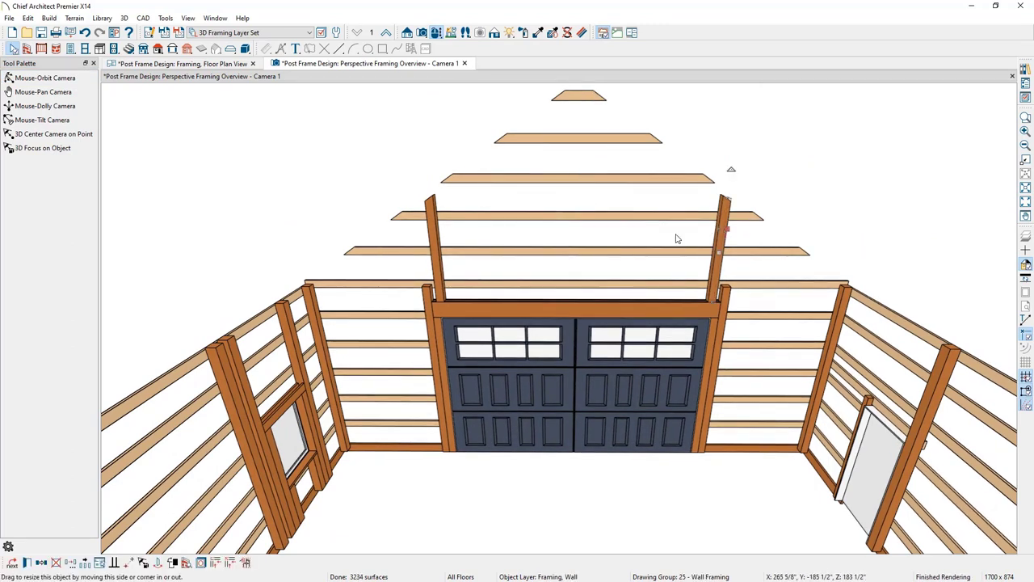
Delete the two remaining outer studs that rise above the ends of the garage door header
{"action": "left_click", "coordinate": [438, 242]}
{"action": "key", "text": "Delete"}
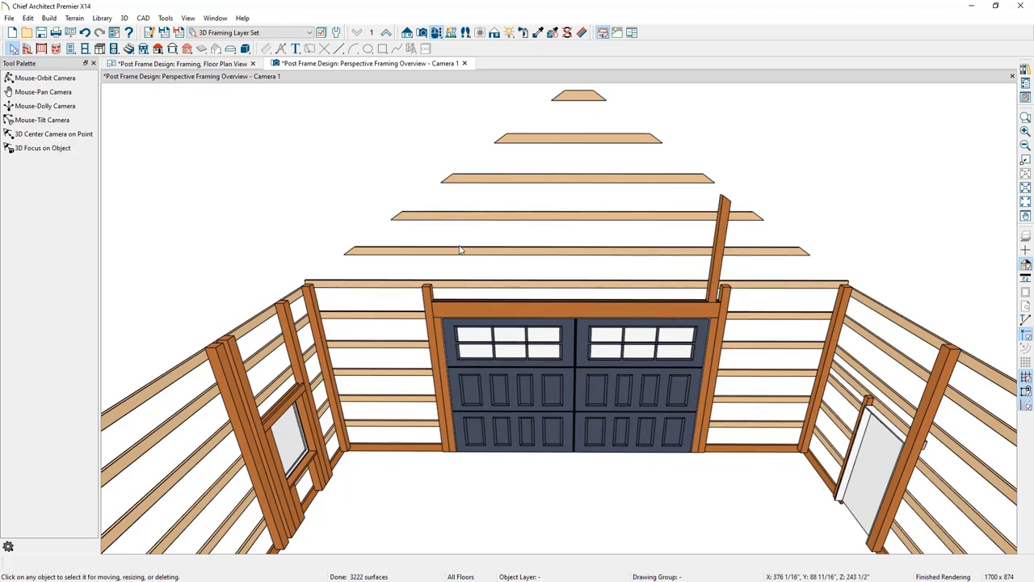
{"action": "left_click", "coordinate": [712, 273]}
{"action": "key", "text": "Delete"}
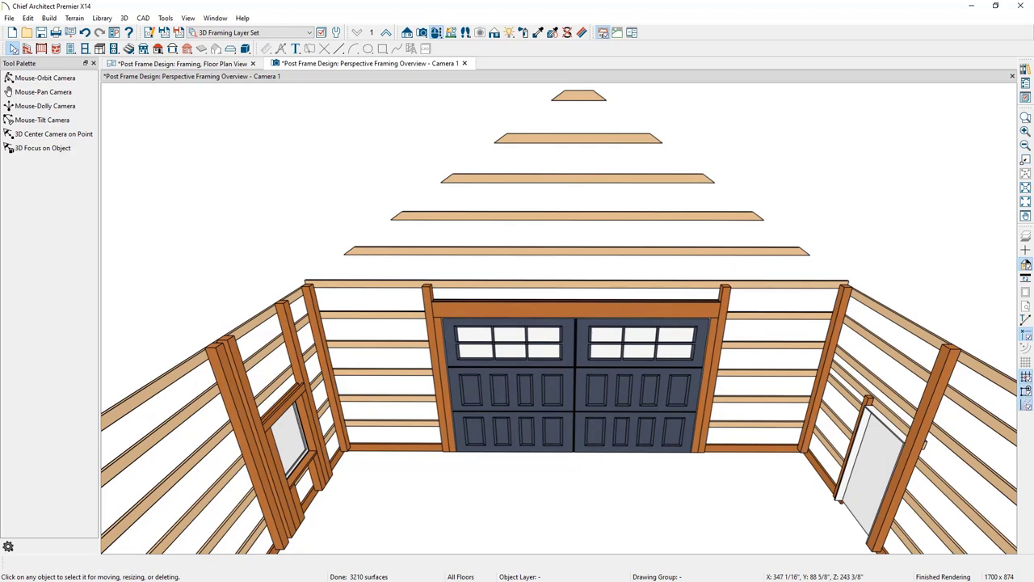
Resize the trimmer on the right side of the garage door by a relative X offset of -4
{"action": "left_click_drag", "start_coordinate": [845, 80], "coordinate": [568, 84]}
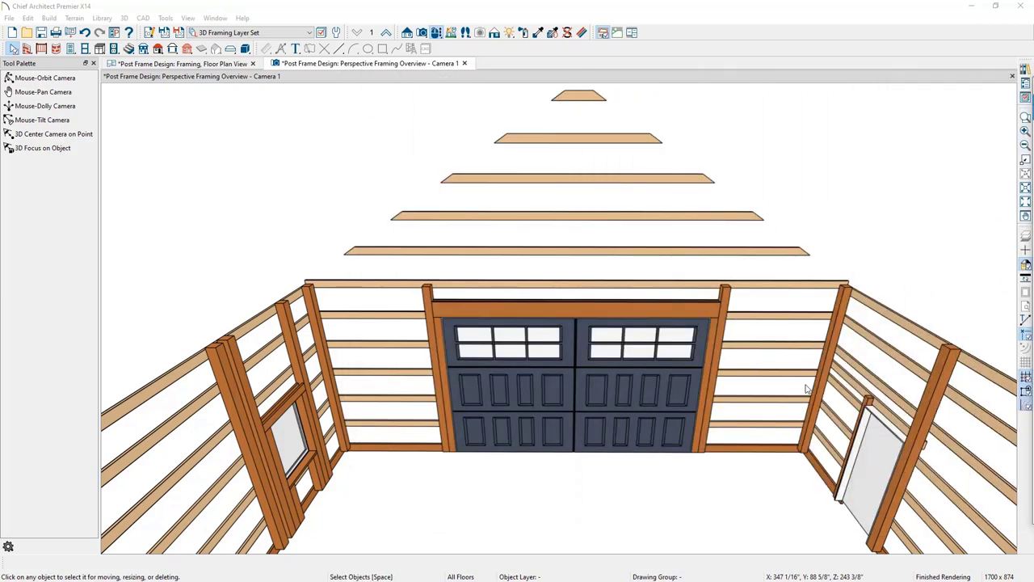
{"action": "scroll", "coordinate": [561, 428], "scroll_direction": "up", "scroll_amount": 3}
{"action": "scroll", "coordinate": [601, 433], "scroll_direction": "up", "scroll_amount": 5}
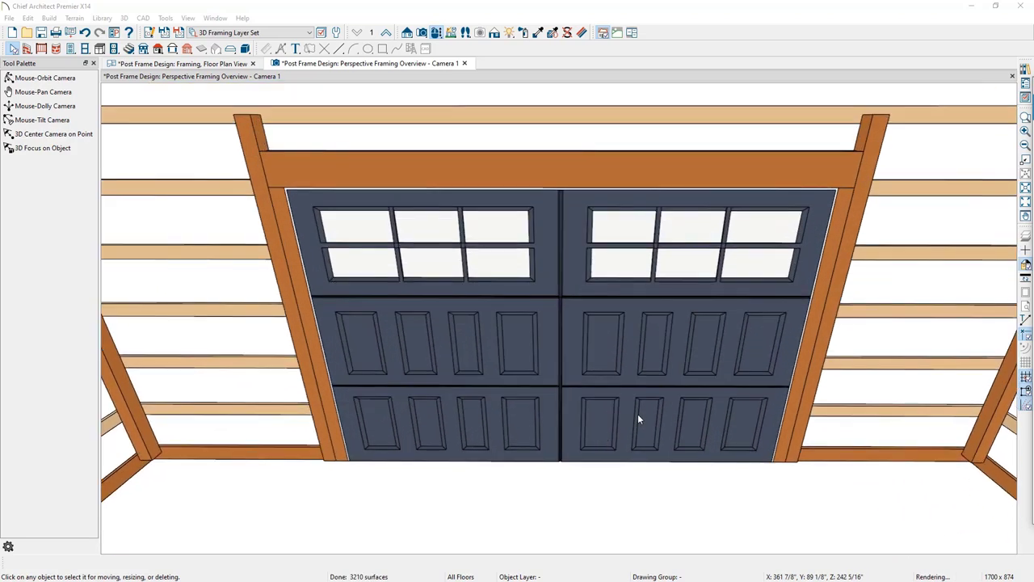
{"action": "left_click", "coordinate": [816, 309]}
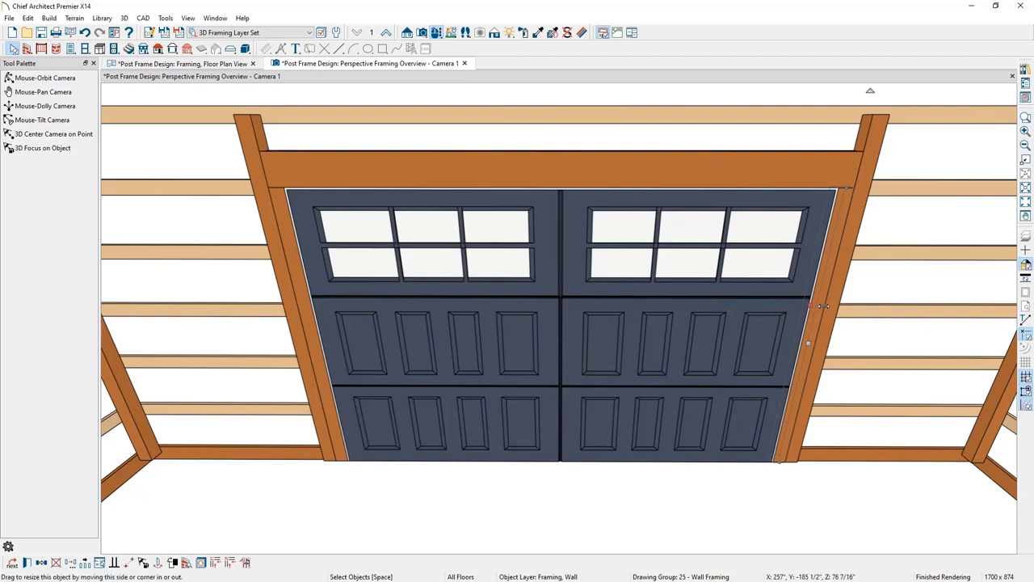
{"action": "left_click_drag", "start_coordinate": [823, 308], "coordinate": [817, 310]}
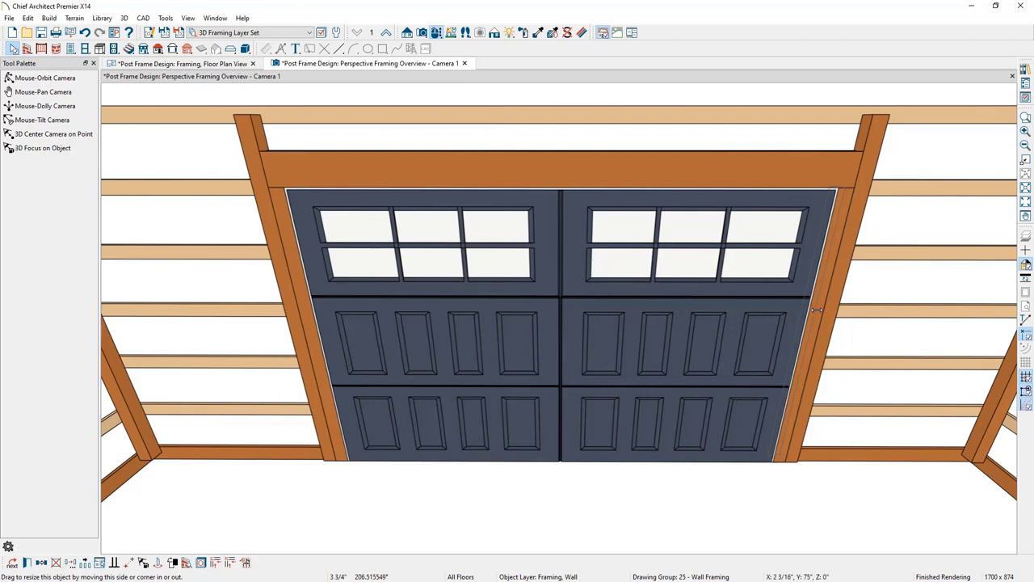
{"action": "key", "text": "Tab"}
{"action": "type", "text": "-"}
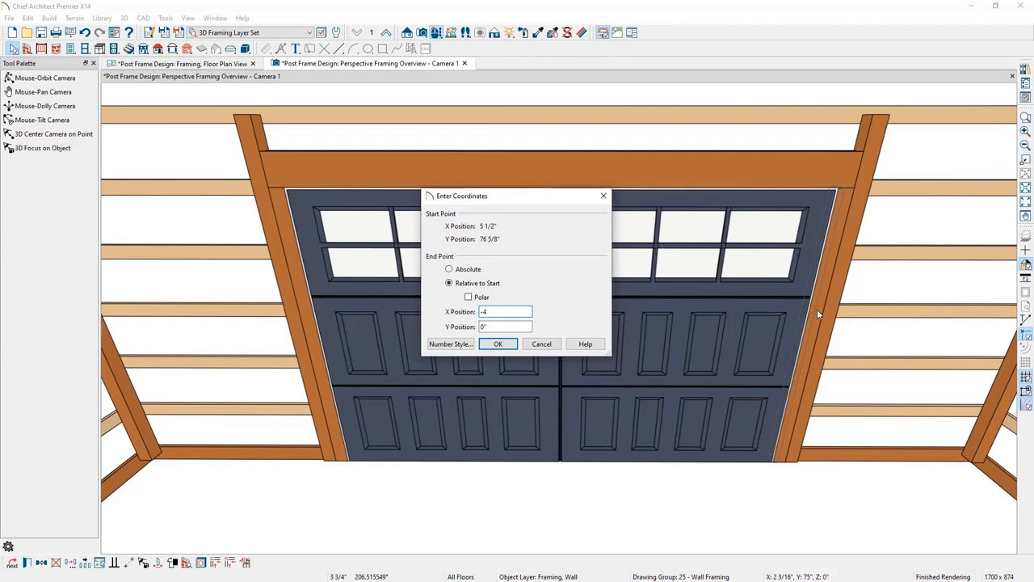
{"action": "type", "text": "4"}
{"action": "key", "text": "Return"}
Pick up the Fir Framing 1 material from a wall girt and apply it to the resized garage door trimmer
{"action": "scroll", "coordinate": [847, 331], "scroll_direction": "up", "scroll_amount": 2}
{"action": "middle_click_drag", "start_coordinate": [847, 331], "coordinate": [433, 213]}
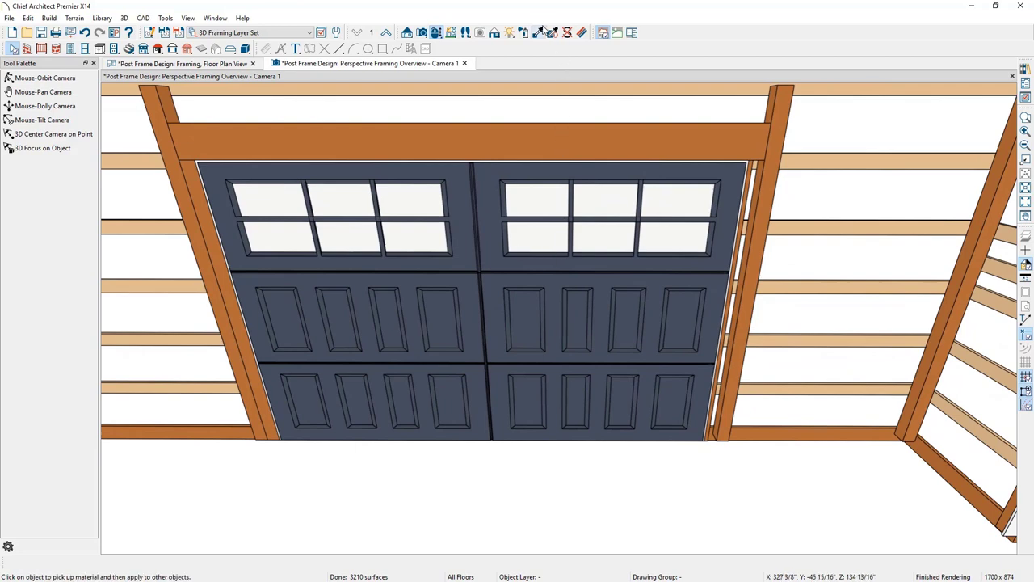
{"action": "left_click", "coordinate": [539, 30]}
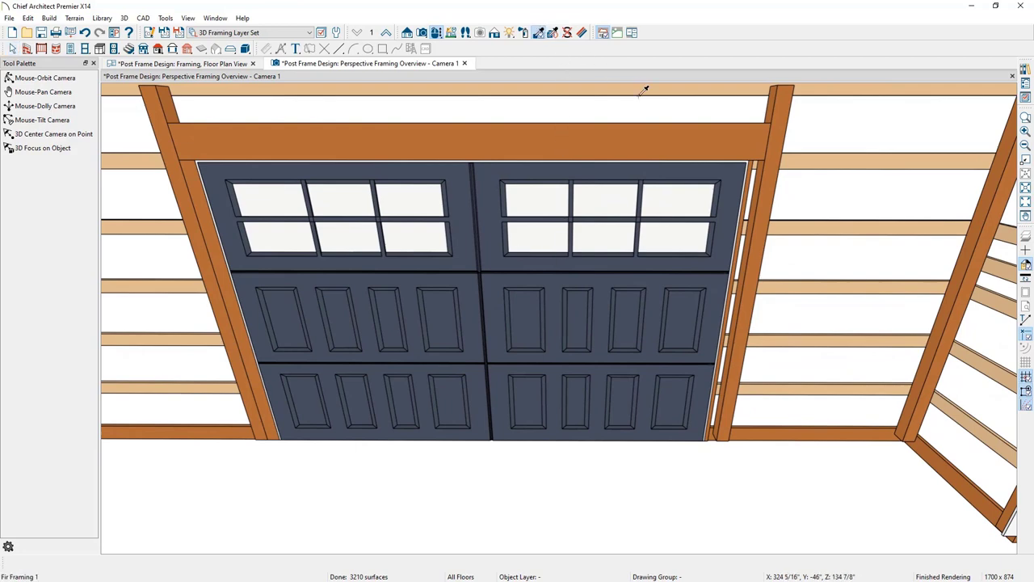
{"action": "left_click", "coordinate": [819, 224]}
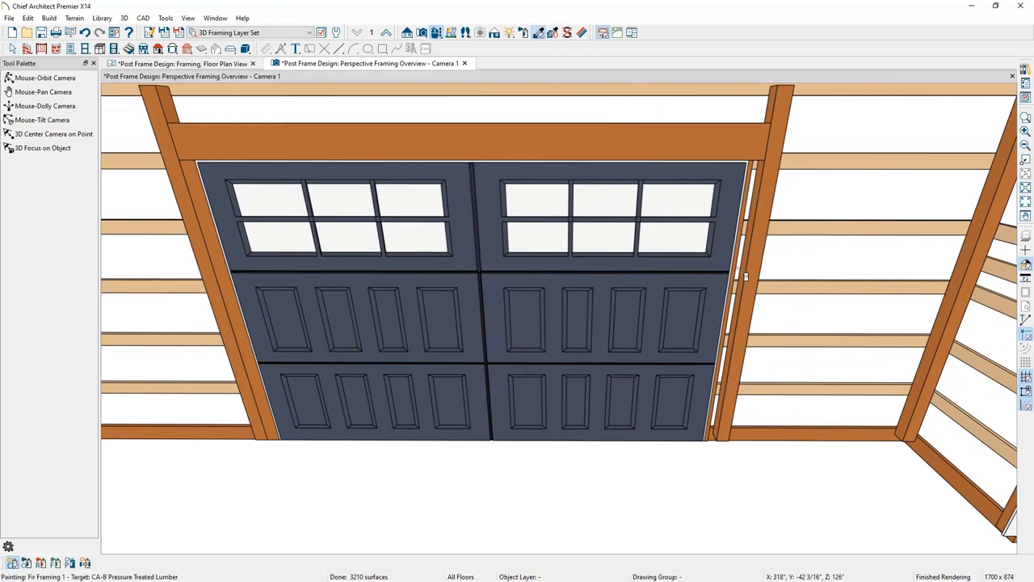
{"action": "left_click", "coordinate": [742, 278]}
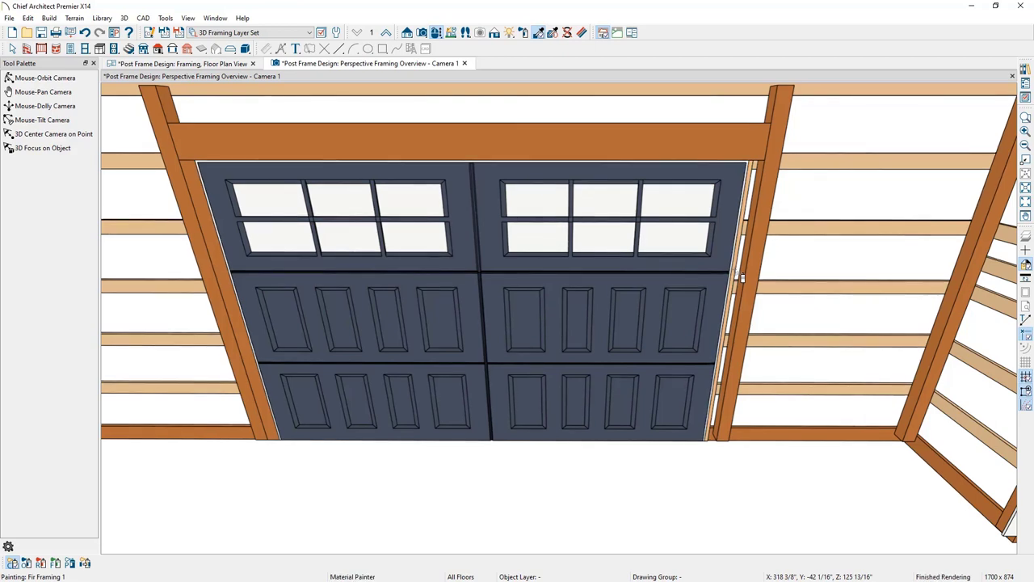
{"action": "key", "text": "space"}
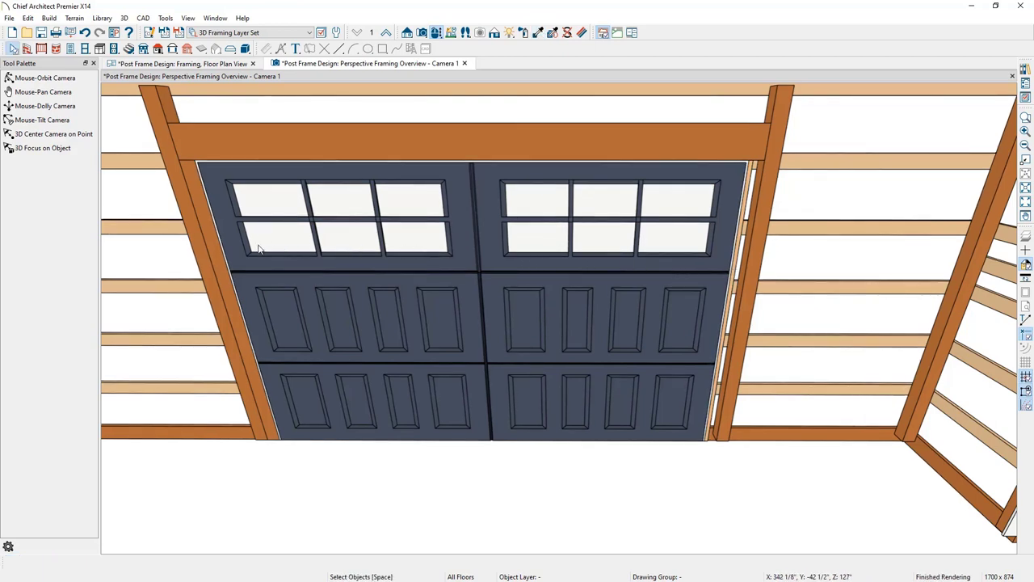
Delete the trimmer on the left side of the garage door and reflect a copy of the resized right trimmer about the door
{"action": "left_click", "coordinate": [214, 248]}
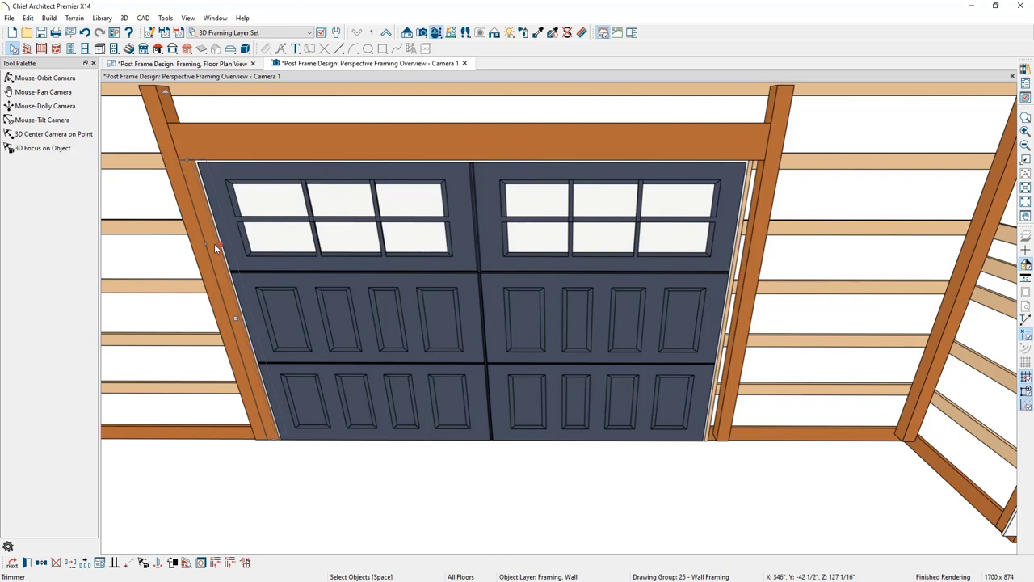
{"action": "key", "text": "Escape"}
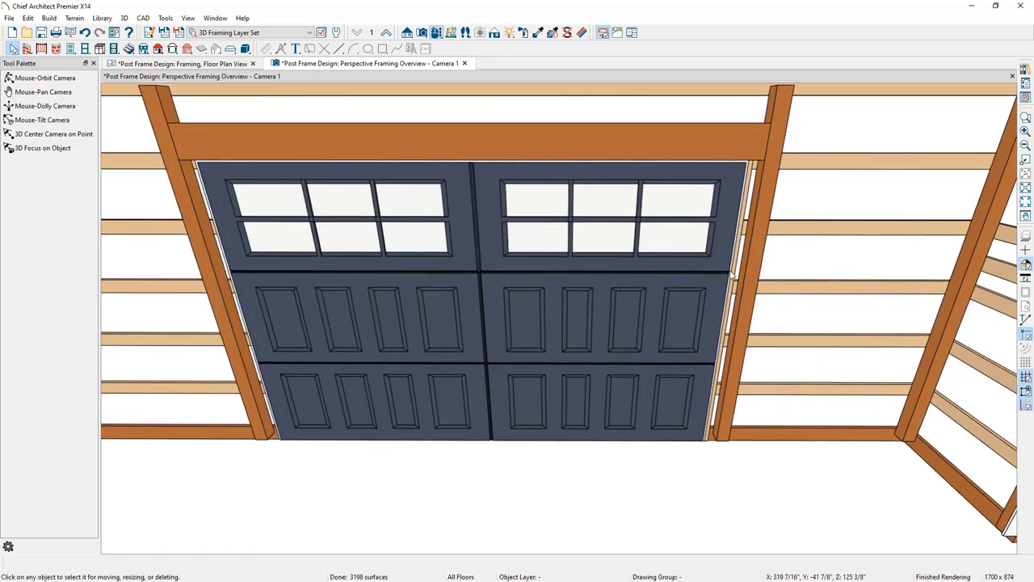
{"action": "left_click", "coordinate": [733, 269]}
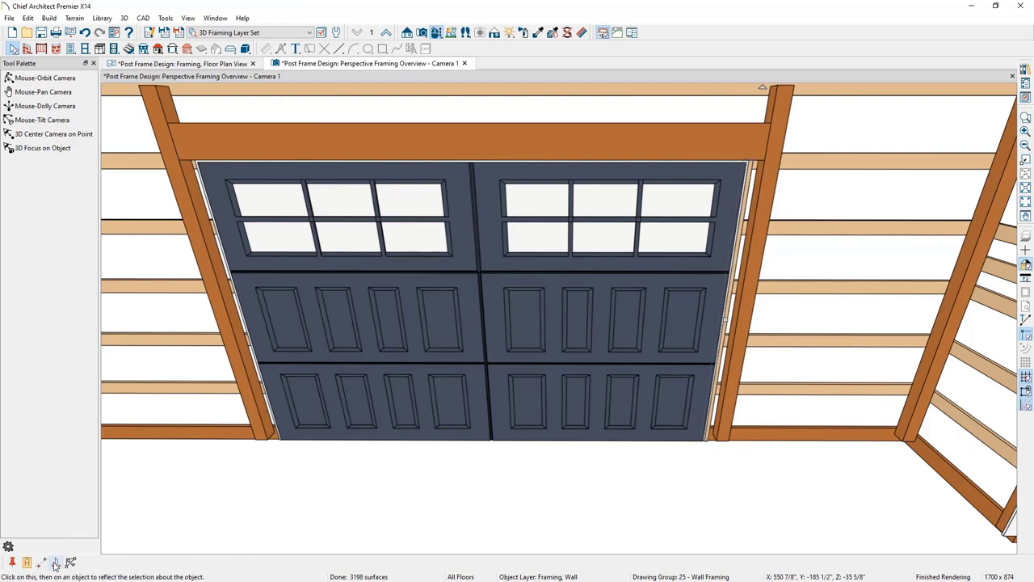
{"action": "left_click", "coordinate": [407, 419]}
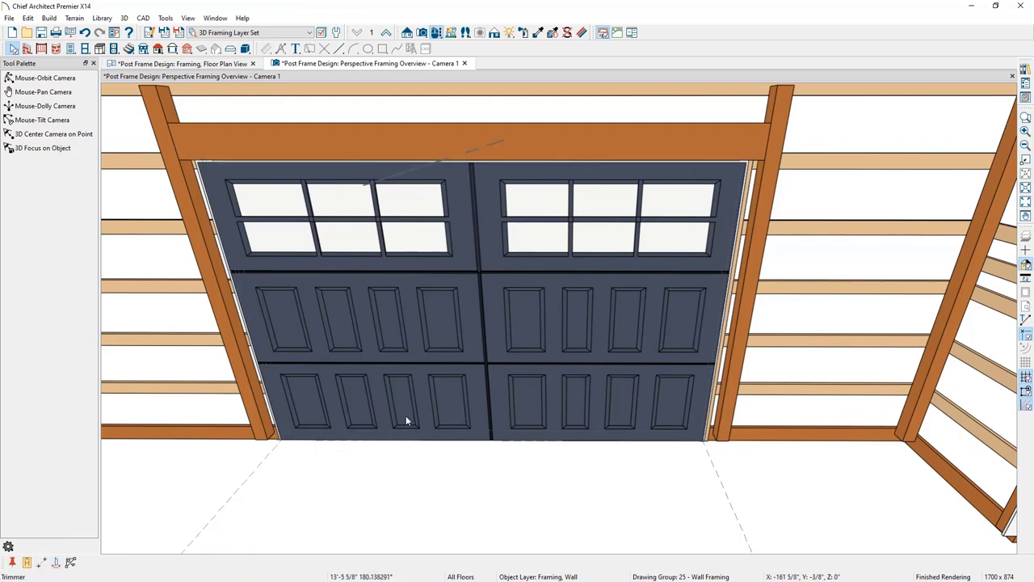
{"action": "left_click", "coordinate": [466, 386]}
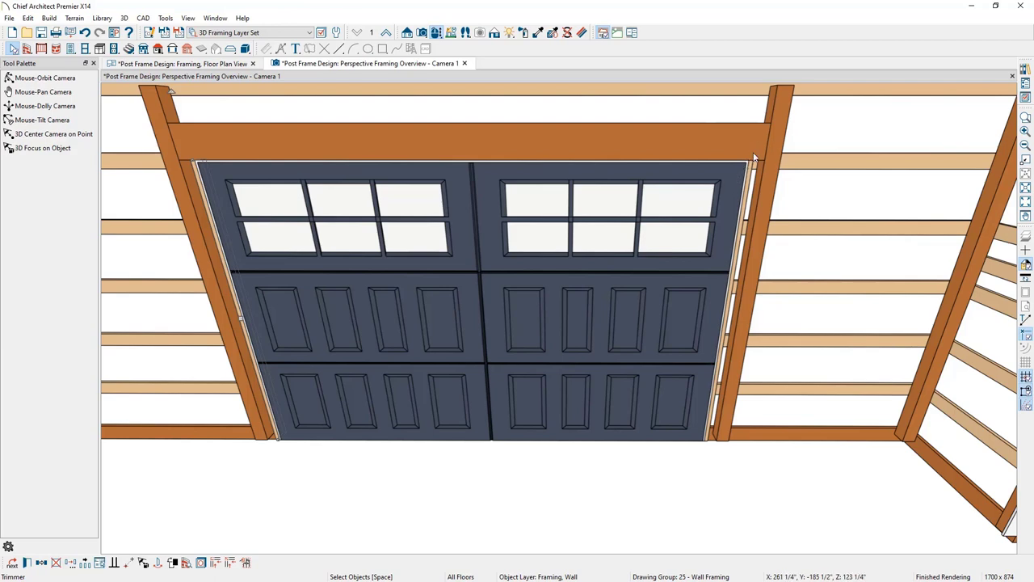
Open the South Wall elevation from the framing floor plan and shorten the header's left end to the trimmer's outer edge, making it 200 1/2" long
{"action": "left_click", "coordinate": [196, 65]}
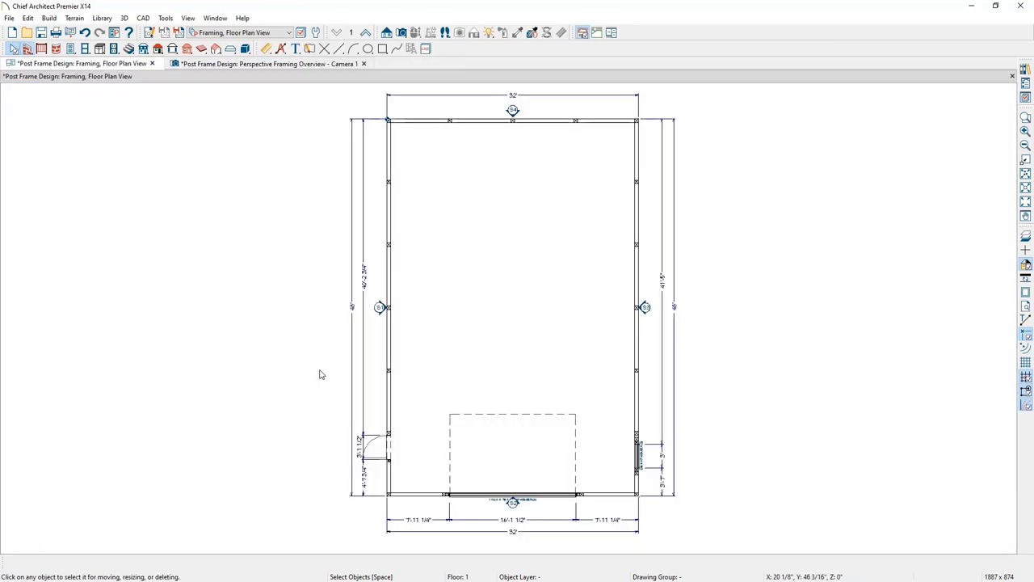
{"action": "double_click", "coordinate": [514, 503]}
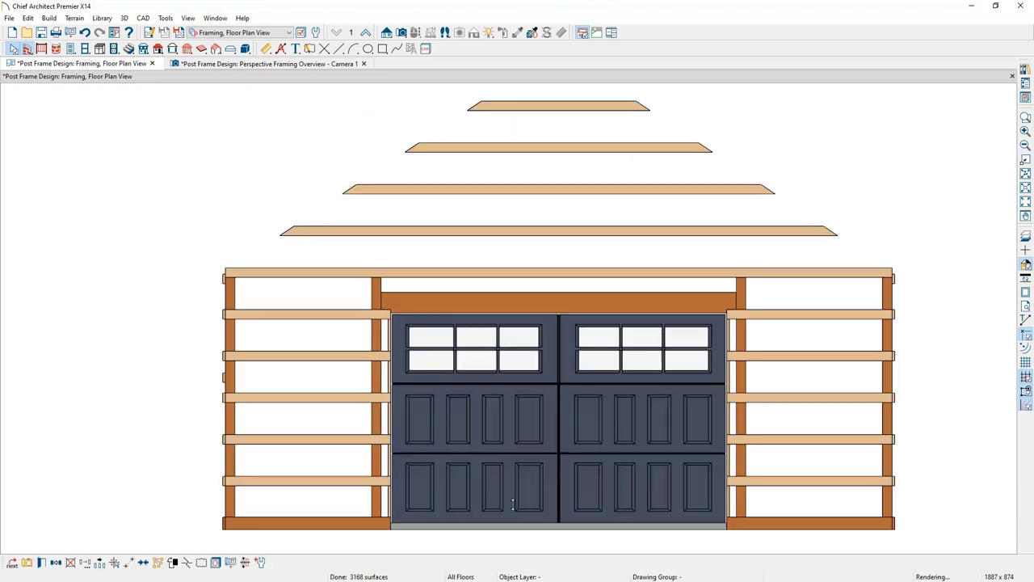
{"action": "left_click", "coordinate": [399, 305]}
{"action": "scroll", "coordinate": [399, 305], "scroll_direction": "up", "scroll_amount": 5}
{"action": "scroll", "coordinate": [399, 305], "scroll_direction": "up", "scroll_amount": 1}
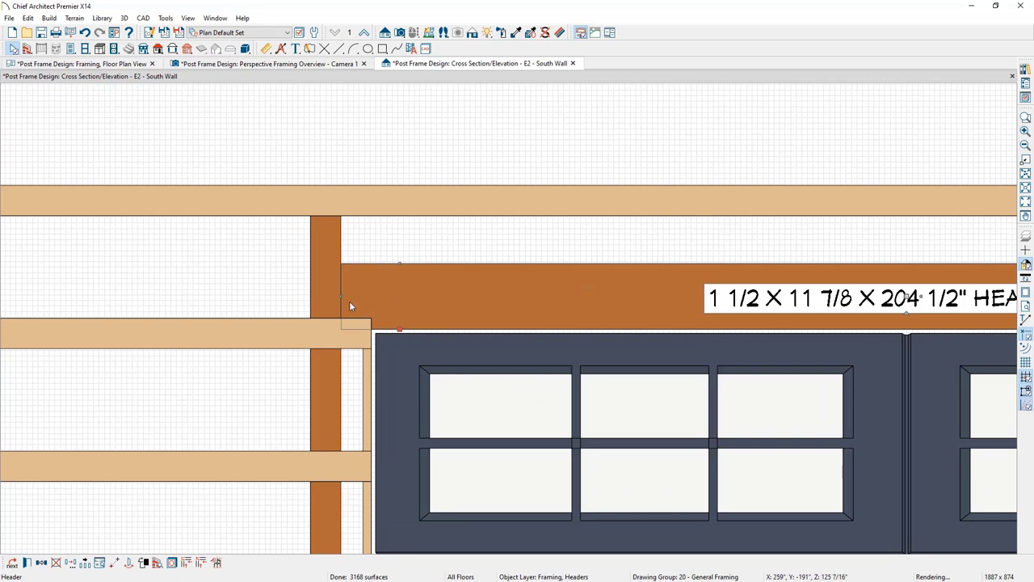
{"action": "left_click_drag", "start_coordinate": [343, 297], "coordinate": [363, 347]}
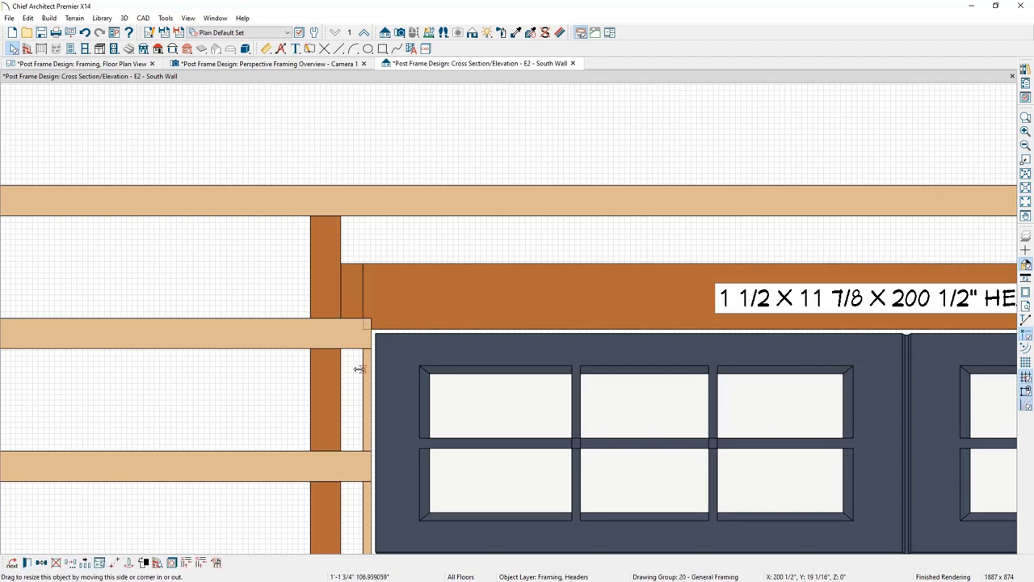
Shorten the header's right end to the outer edge of the right trimmer, making the header 196 1/2" long
{"action": "middle_click_drag", "start_coordinate": [727, 406], "coordinate": [162, 322]}
{"action": "left_click", "coordinate": [680, 228]}
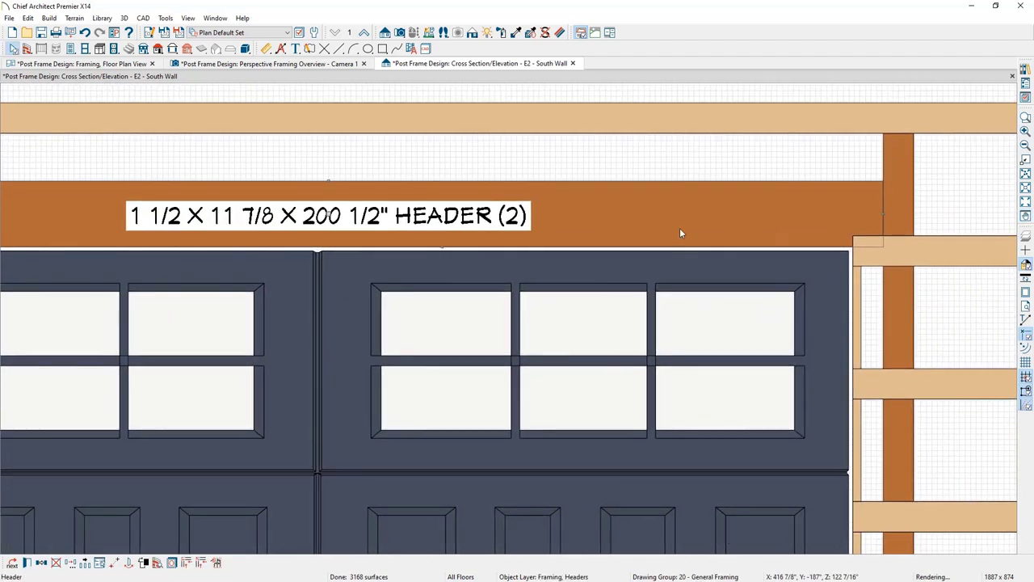
{"action": "left_click_drag", "start_coordinate": [884, 215], "coordinate": [862, 293]}
{"action": "key", "text": "Escape"}
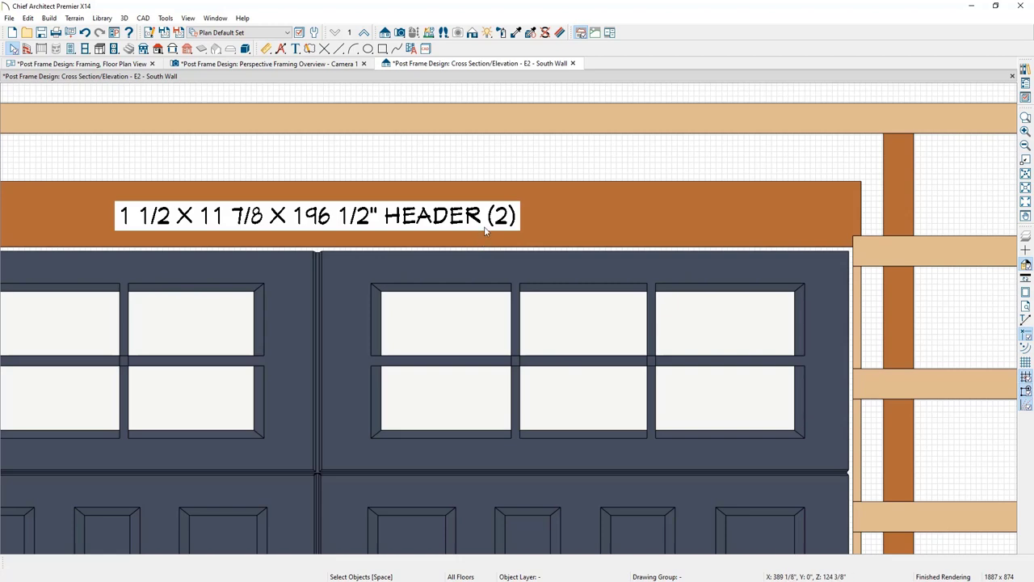
In the perspective framing overview, set the inner garage door header to 1 1/2" width, 5 1/2" thickness and the General Framing role
{"action": "left_click", "coordinate": [310, 72]}
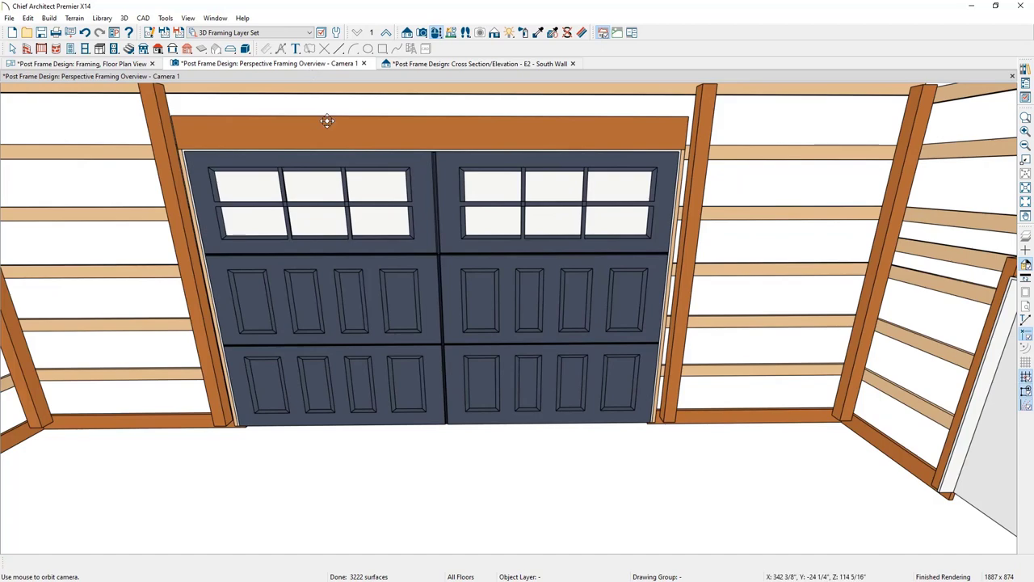
{"action": "left_click_drag", "start_coordinate": [342, 154], "coordinate": [480, 295]}
{"action": "key", "text": "space"}
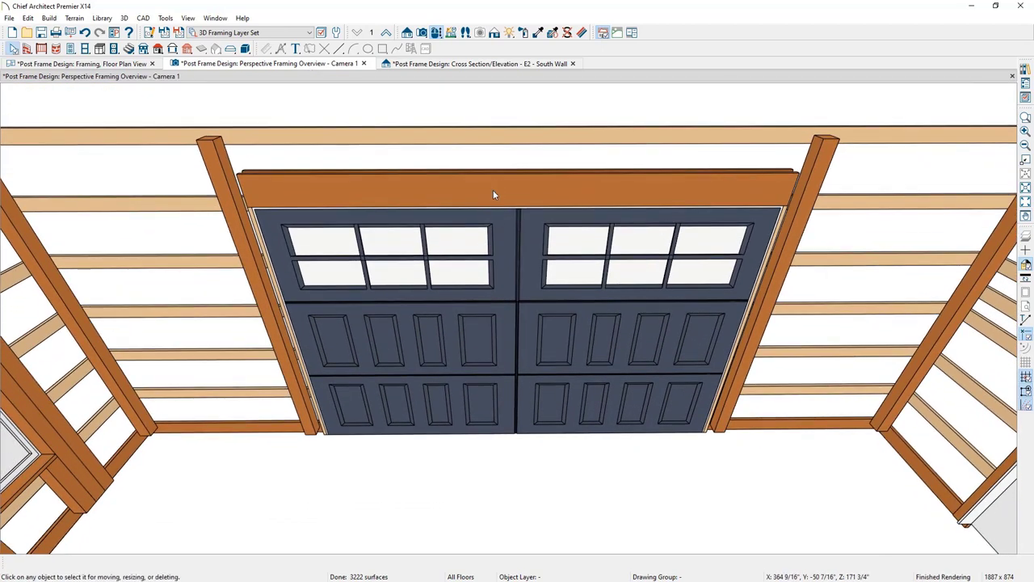
{"action": "double_click", "coordinate": [494, 190]}
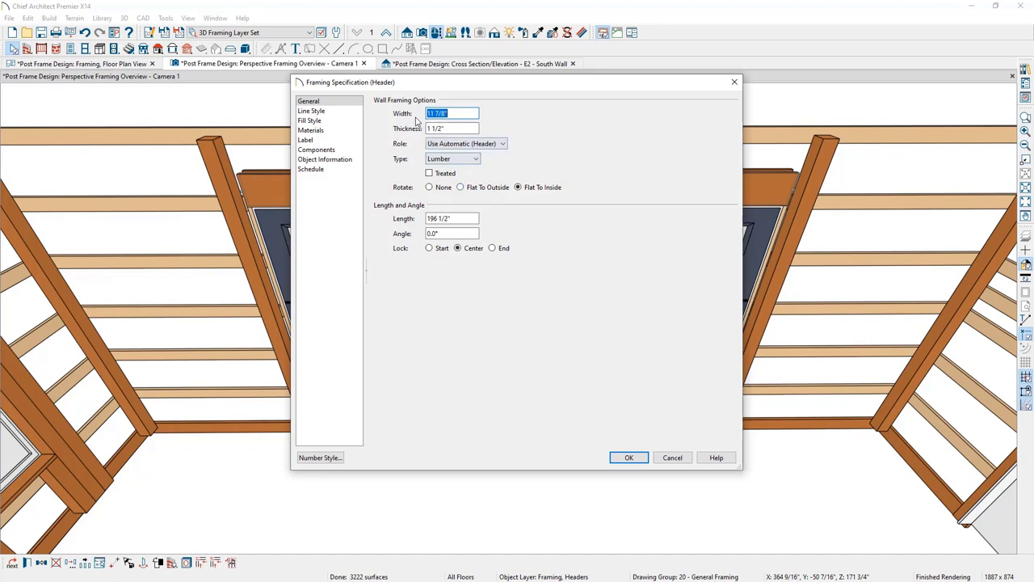
{"action": "type", "text": "1"}
{"action": "key", "text": "Tab"}
{"action": "type", "text": "5"}
{"action": "left_click", "coordinate": [499, 144]}
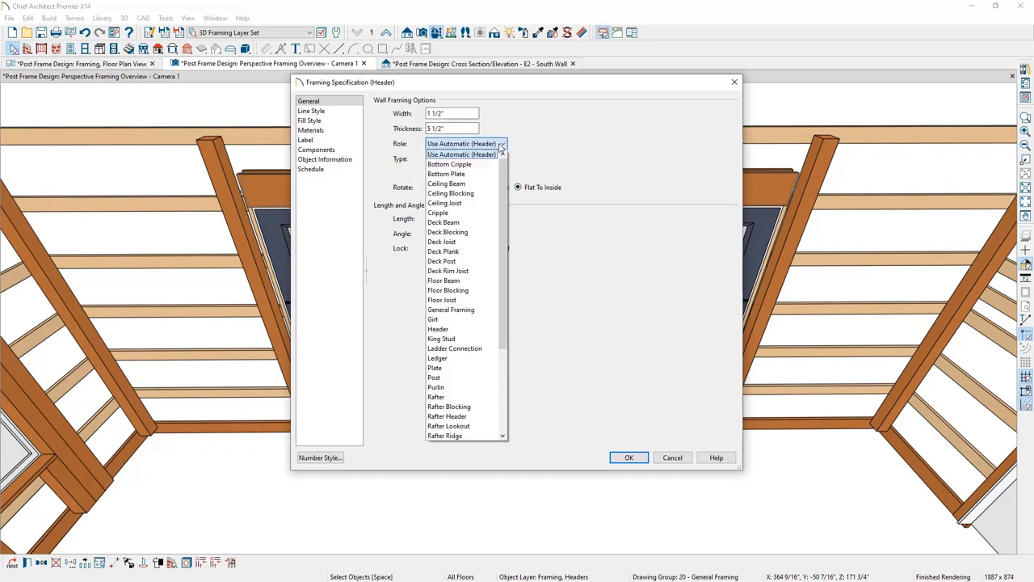
{"action": "left_click", "coordinate": [493, 309]}
{"action": "left_click", "coordinate": [622, 458]}
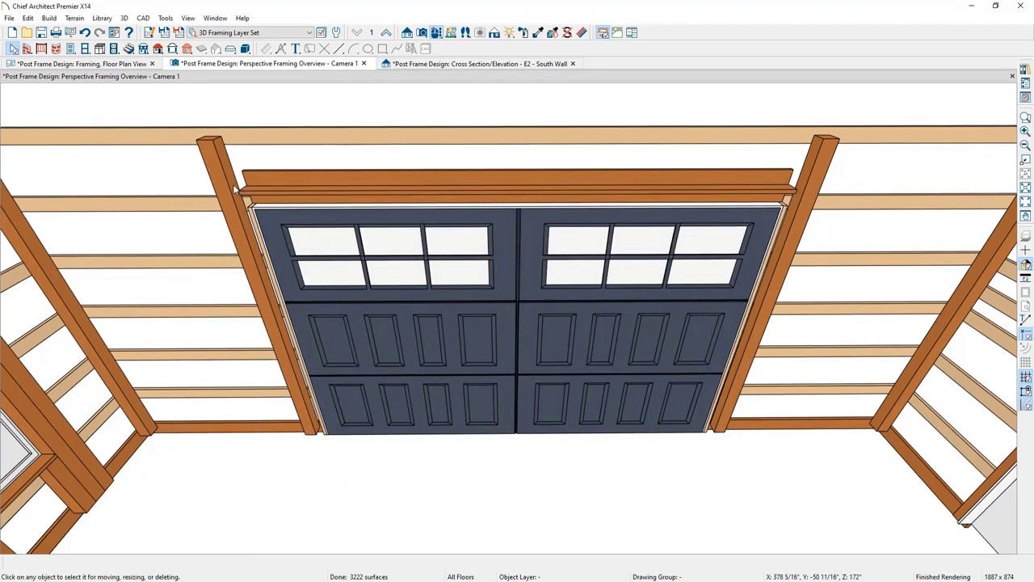
Pick up the Fir Framing 1 material from the upper girt and apply it to the flat framing member above the garage door
{"action": "scroll", "coordinate": [233, 184], "scroll_direction": "up", "scroll_amount": 3}
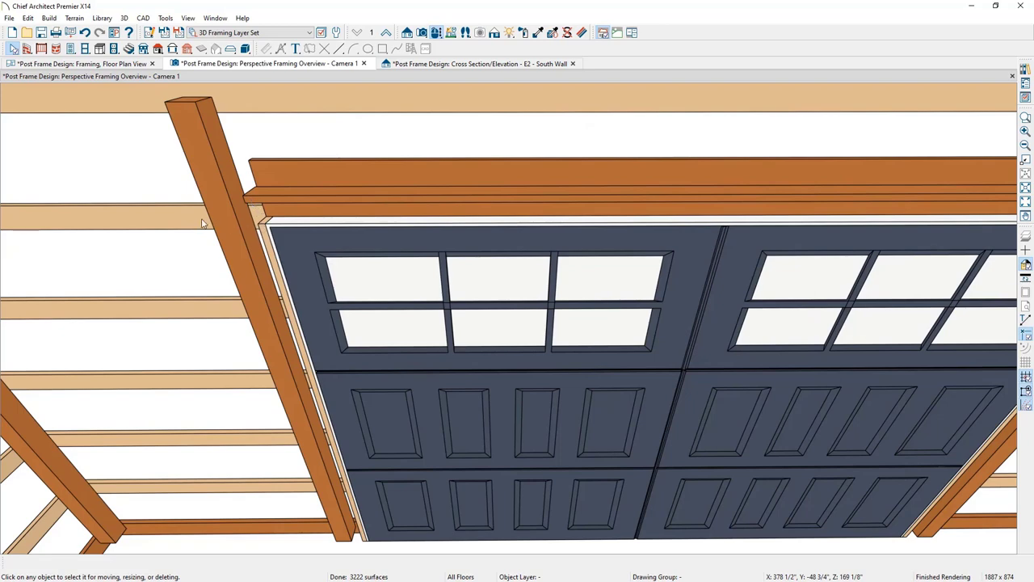
{"action": "left_click", "coordinate": [538, 32]}
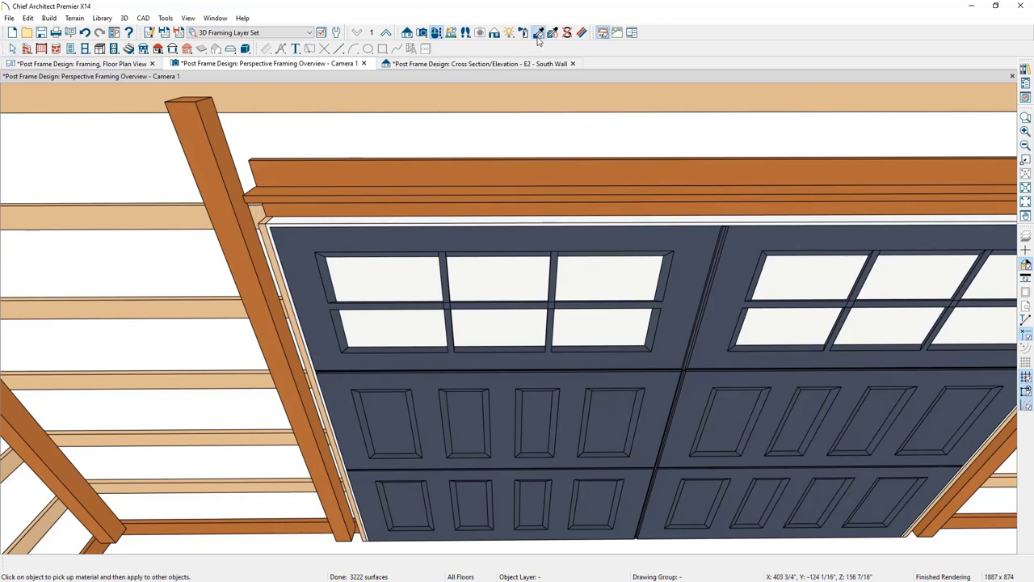
{"action": "left_click", "coordinate": [460, 95]}
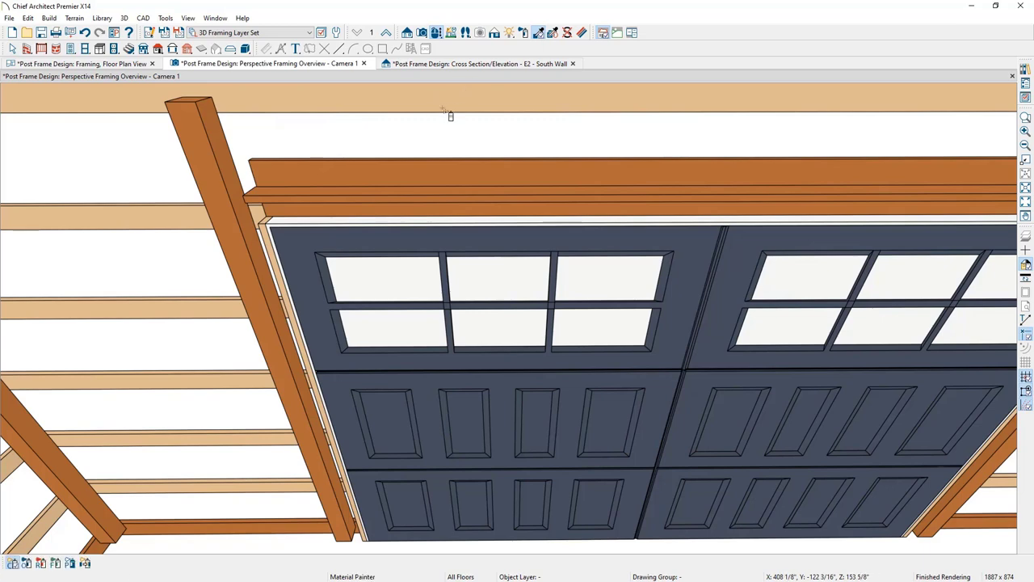
{"action": "left_click", "coordinate": [284, 199]}
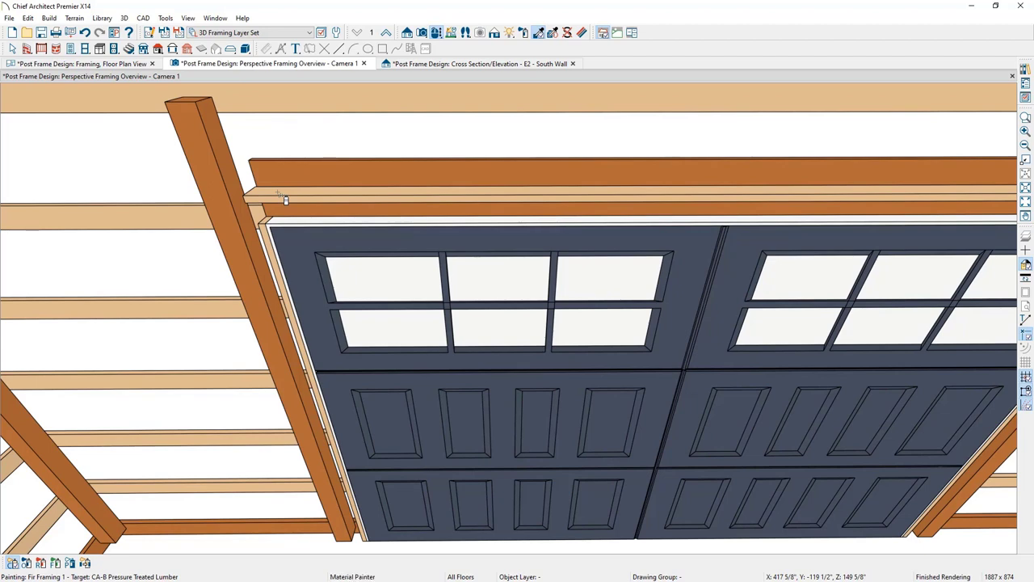
{"action": "key", "text": "space"}
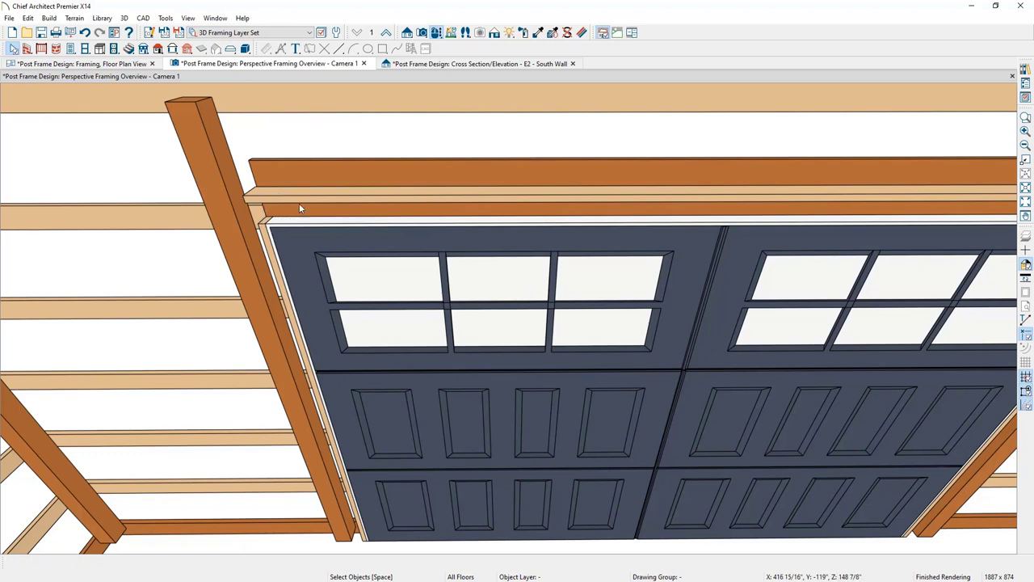
In the South Wall elevation, raise the header clear of the flat framing member and pull the adjacent girt's end back off the right trimmer
{"action": "left_click", "coordinate": [450, 64]}
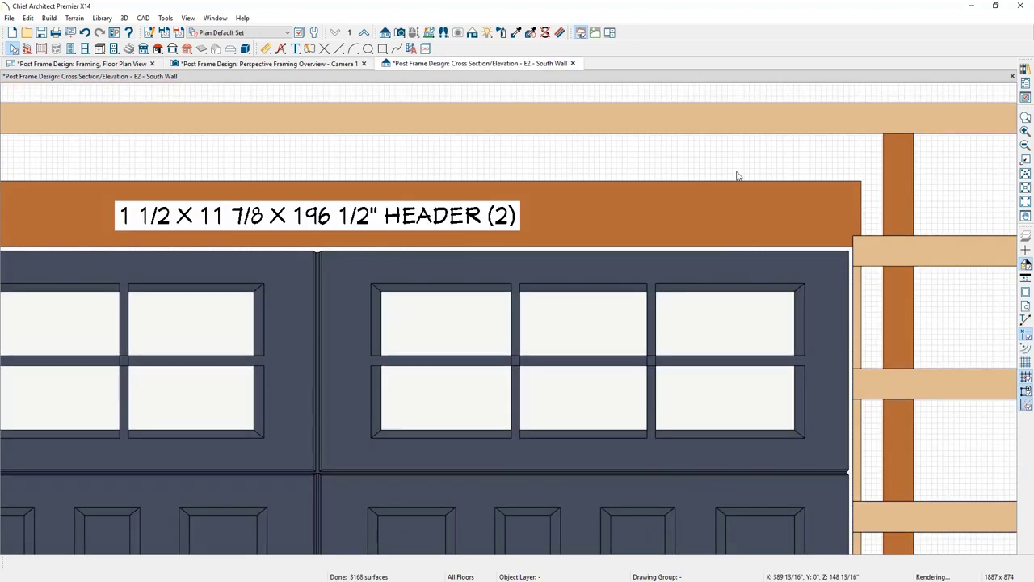
{"action": "left_click", "coordinate": [786, 209]}
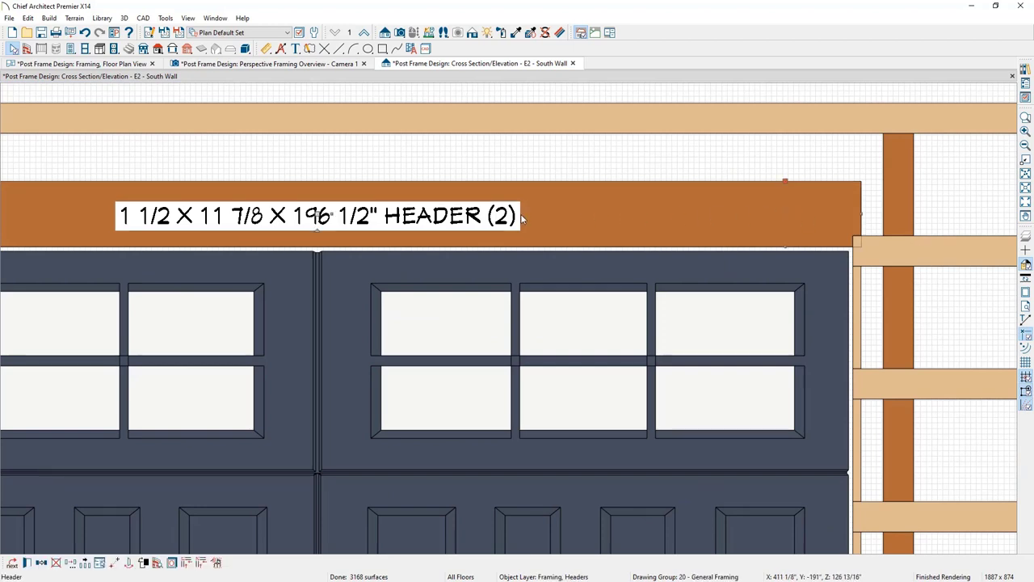
{"action": "left_click_drag", "start_coordinate": [330, 206], "coordinate": [317, 171]}
{"action": "left_click", "coordinate": [319, 184]}
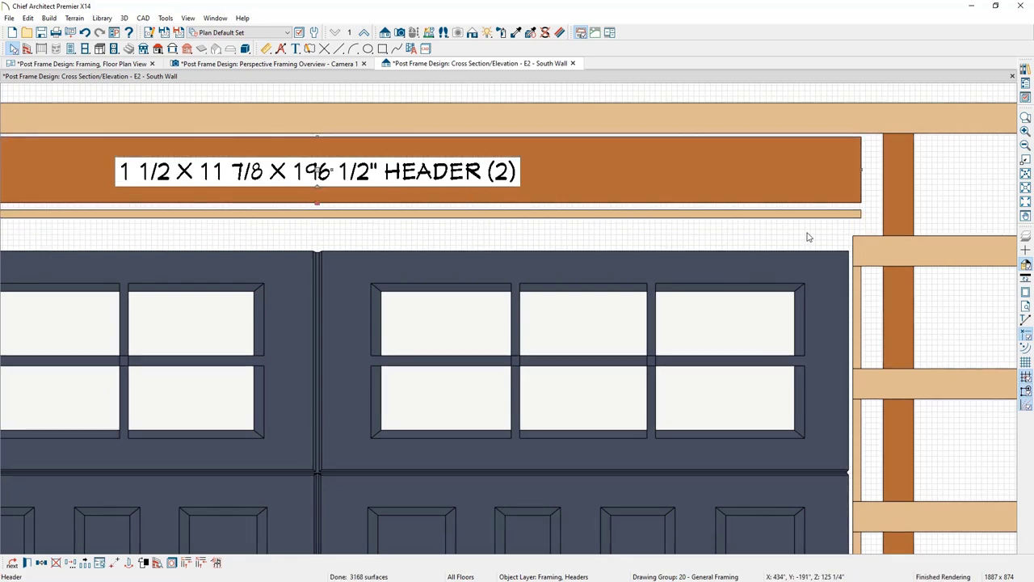
{"action": "left_click", "coordinate": [855, 253]}
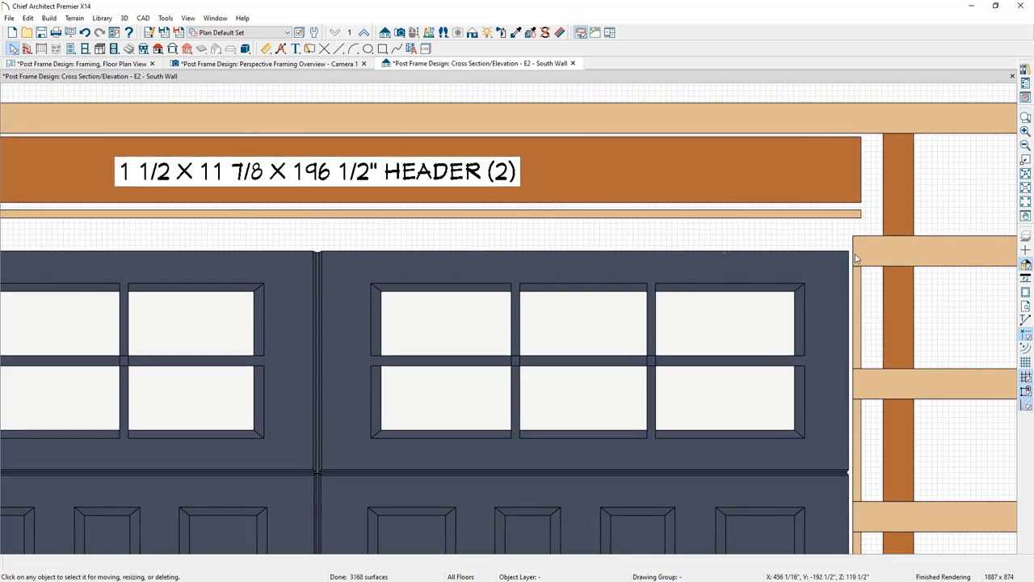
{"action": "left_click_drag", "start_coordinate": [855, 253], "coordinate": [868, 254]}
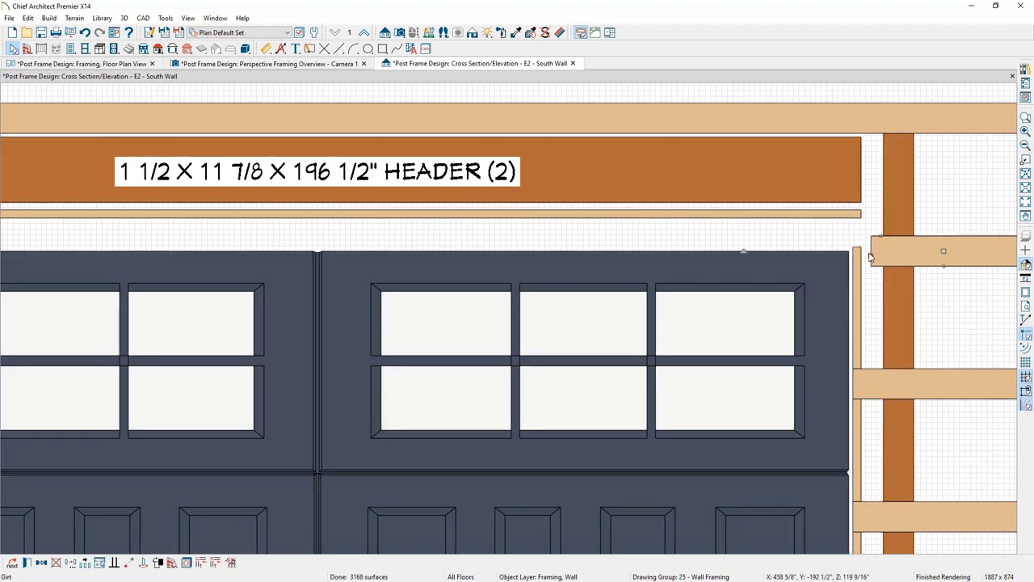
Move the flat framing member point to point so its lower right corner meets the right trimmer's upper outer corner
{"action": "scroll", "coordinate": [870, 257], "scroll_direction": "up", "scroll_amount": 2}
{"action": "scroll", "coordinate": [871, 257], "scroll_direction": "up", "scroll_amount": 2}
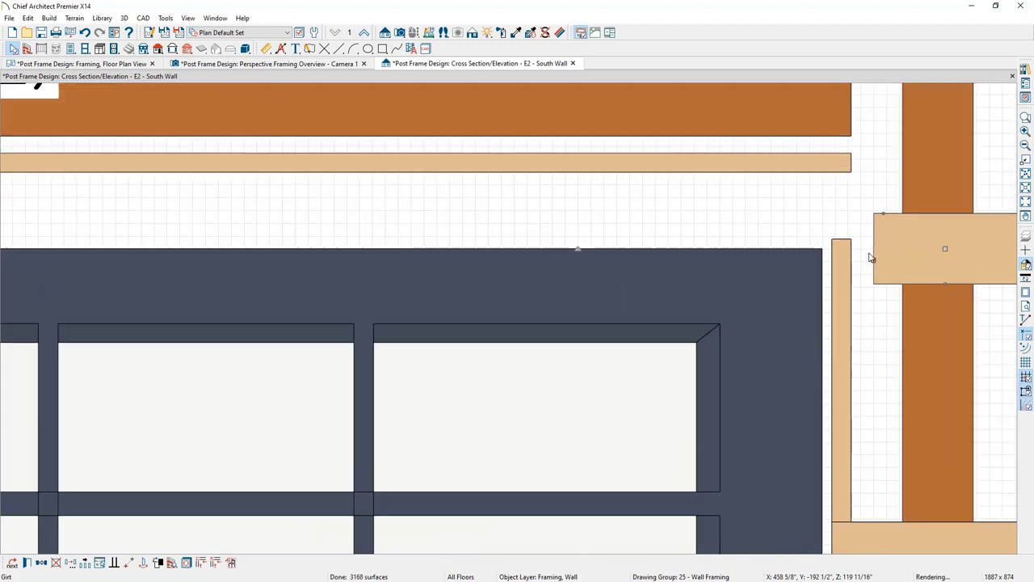
{"action": "left_click", "coordinate": [829, 162]}
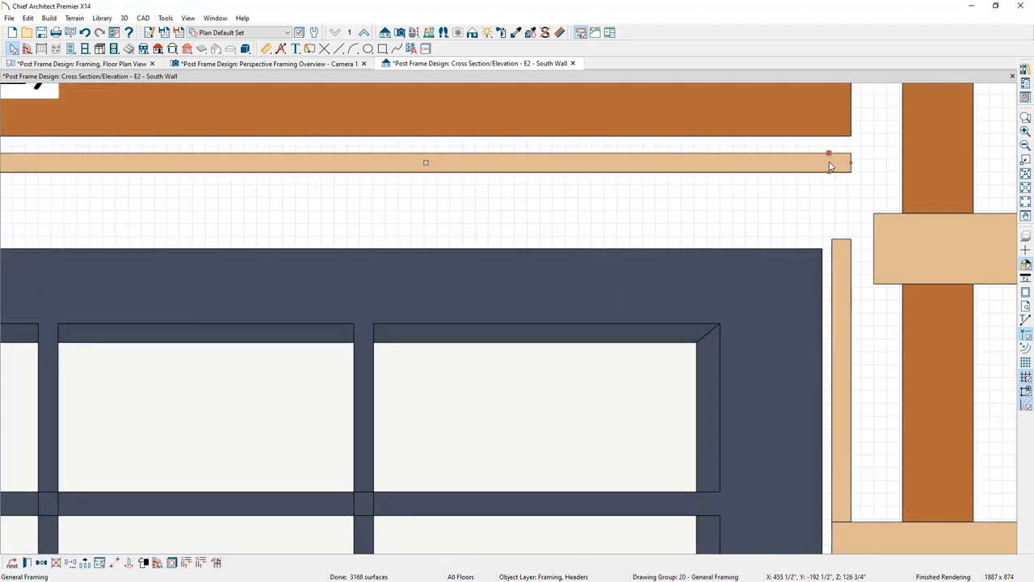
{"action": "left_click", "coordinate": [116, 564]}
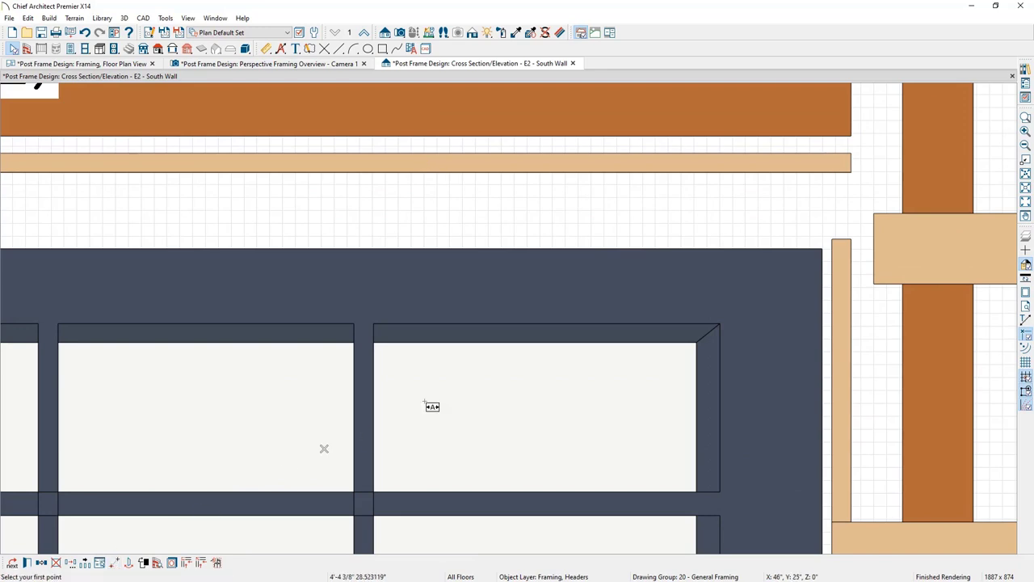
{"action": "left_click", "coordinate": [851, 172]}
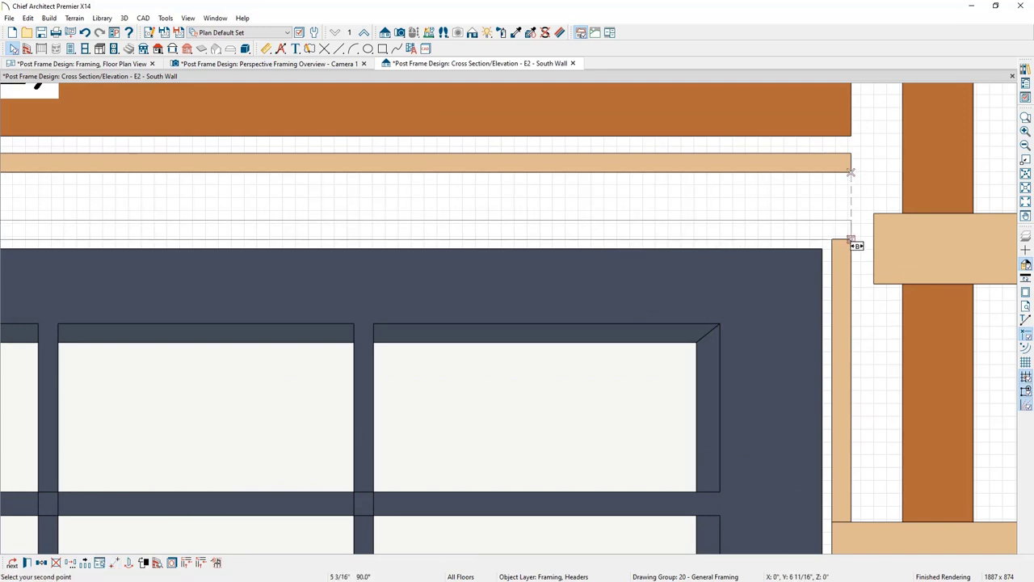
{"action": "left_click", "coordinate": [851, 239]}
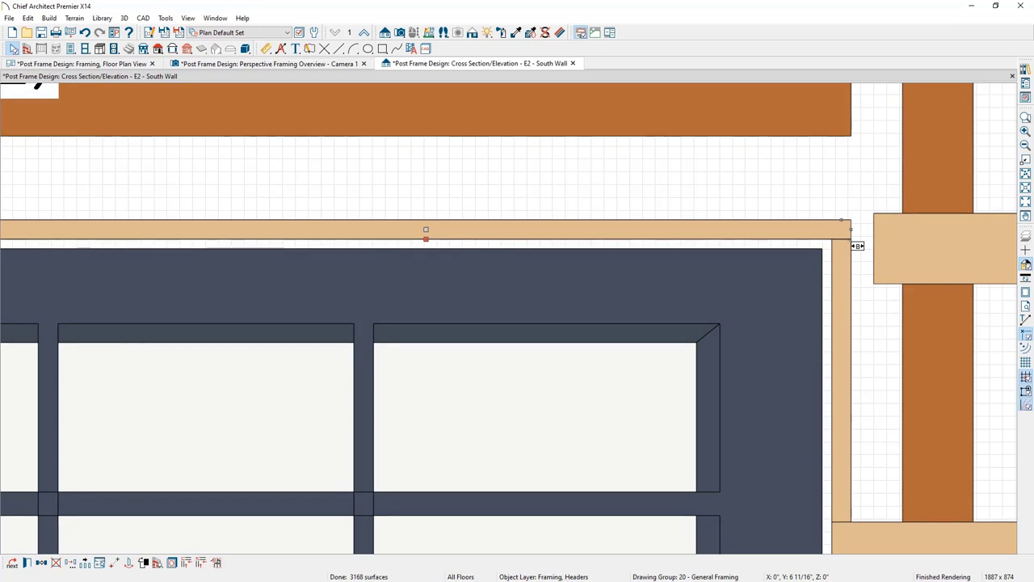
Move the header point to point so its lower right corner rests on the upper right corner of the flat framing member
{"action": "left_click", "coordinate": [826, 114]}
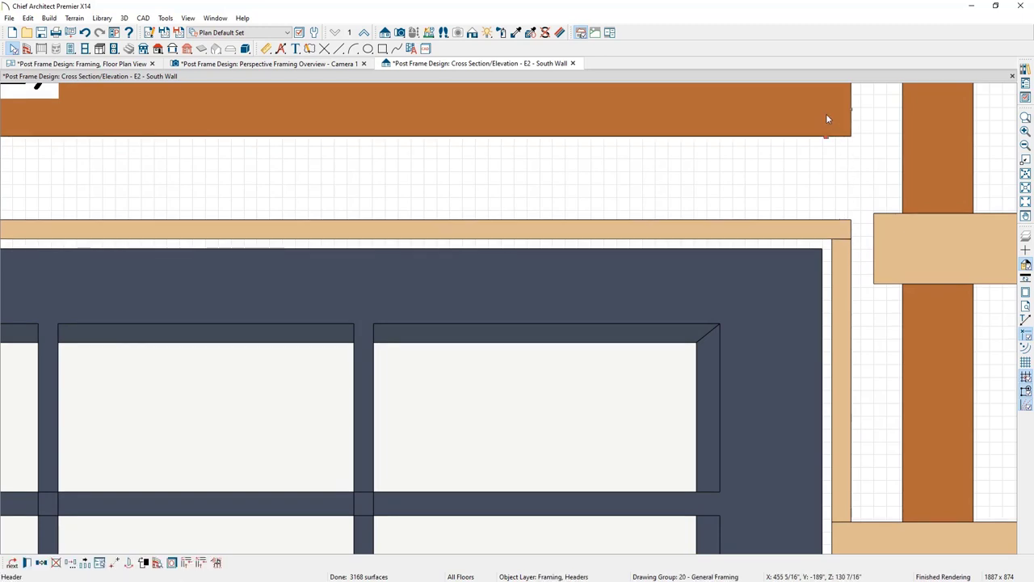
{"action": "left_click", "coordinate": [117, 563]}
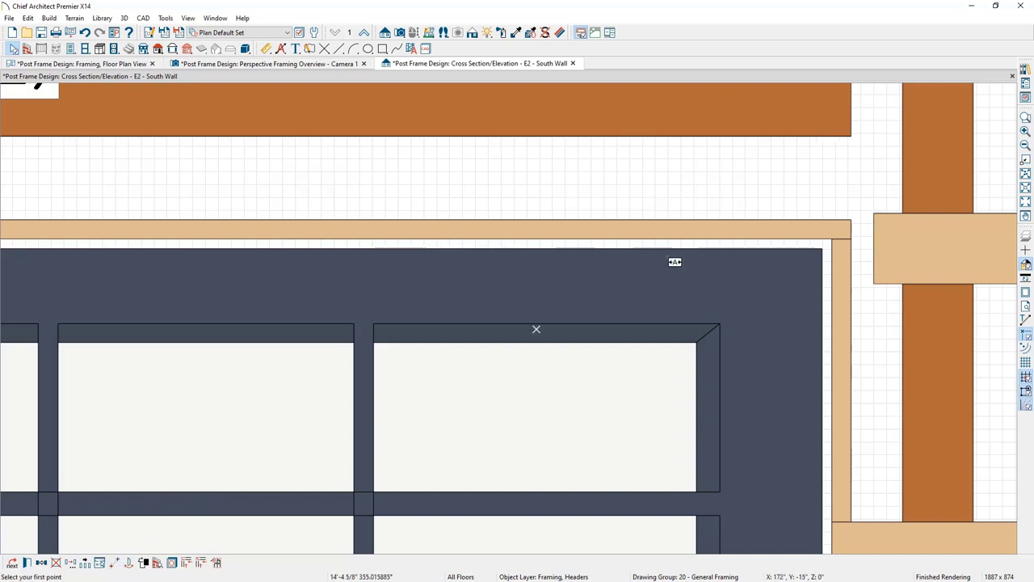
{"action": "left_click", "coordinate": [851, 136]}
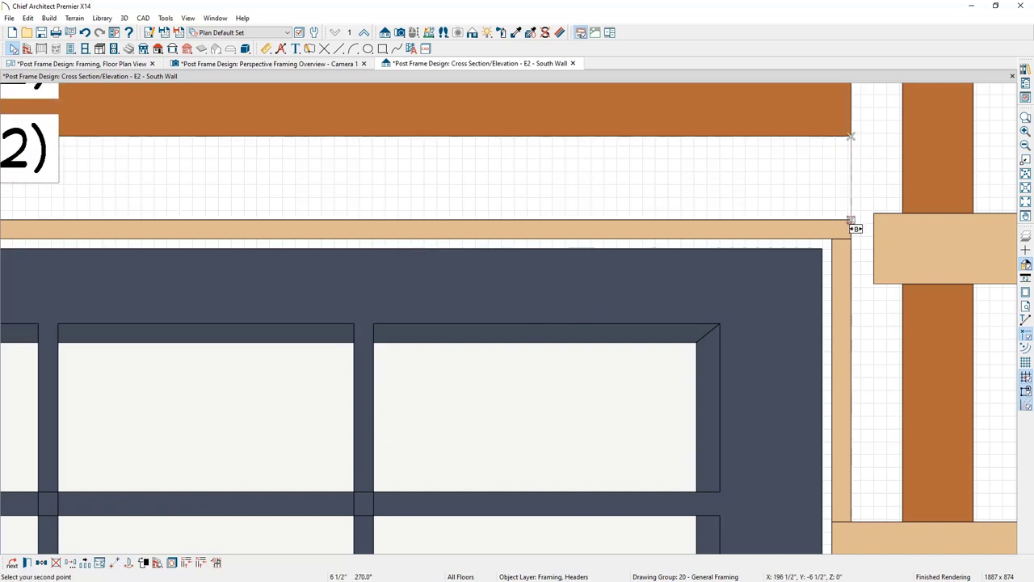
{"action": "left_click", "coordinate": [851, 220]}
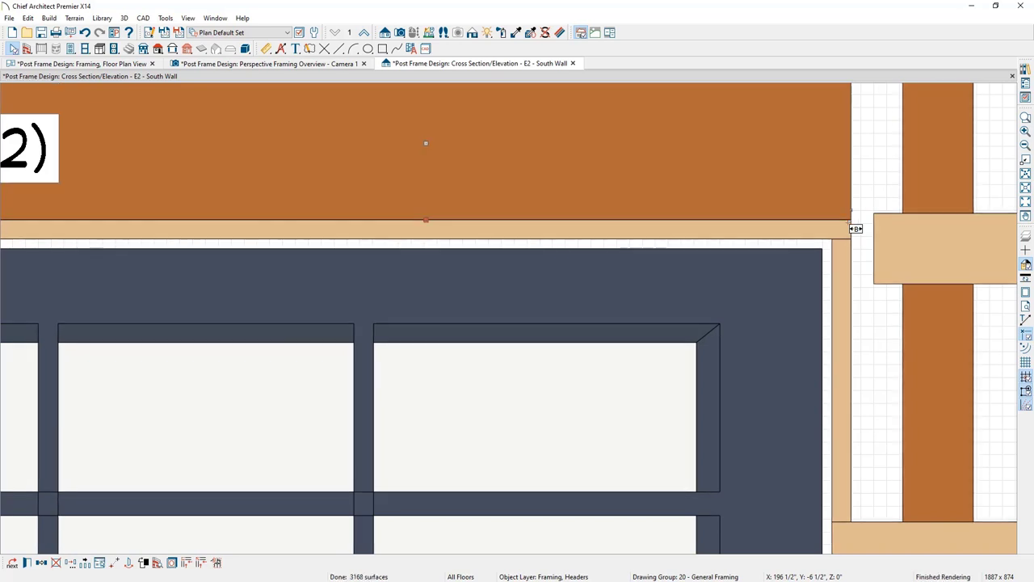
Extend the girt to the right of the garage door back to the right trimmer's inner edge
{"action": "left_click", "coordinate": [886, 247]}
{"action": "left_click_drag", "start_coordinate": [857, 251], "coordinate": [836, 255]}
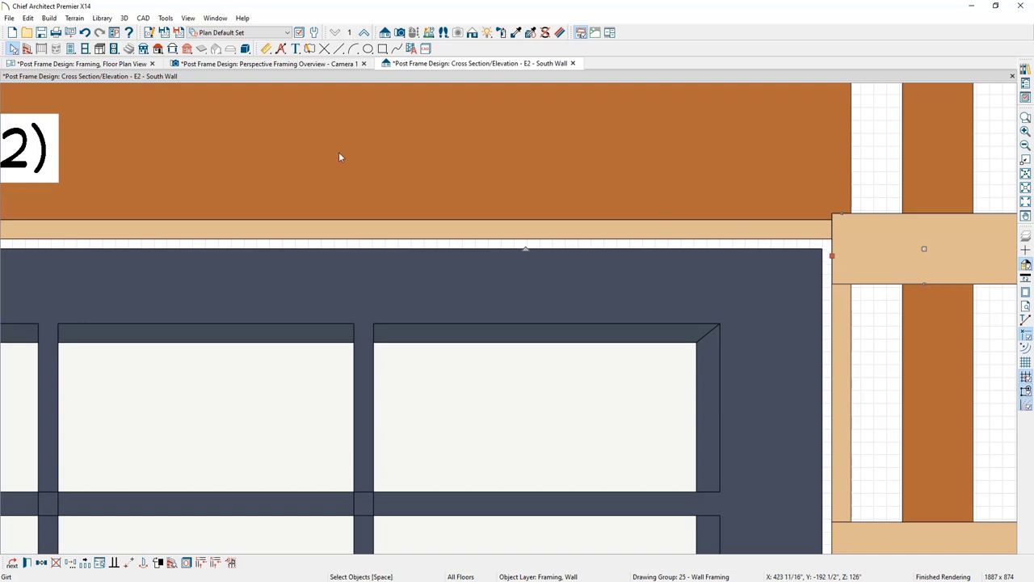
In the floor plan view, resize the flat framing member above the garage door so its edges align with the trimmer's interior and exterior faces
{"action": "left_click", "coordinate": [118, 66]}
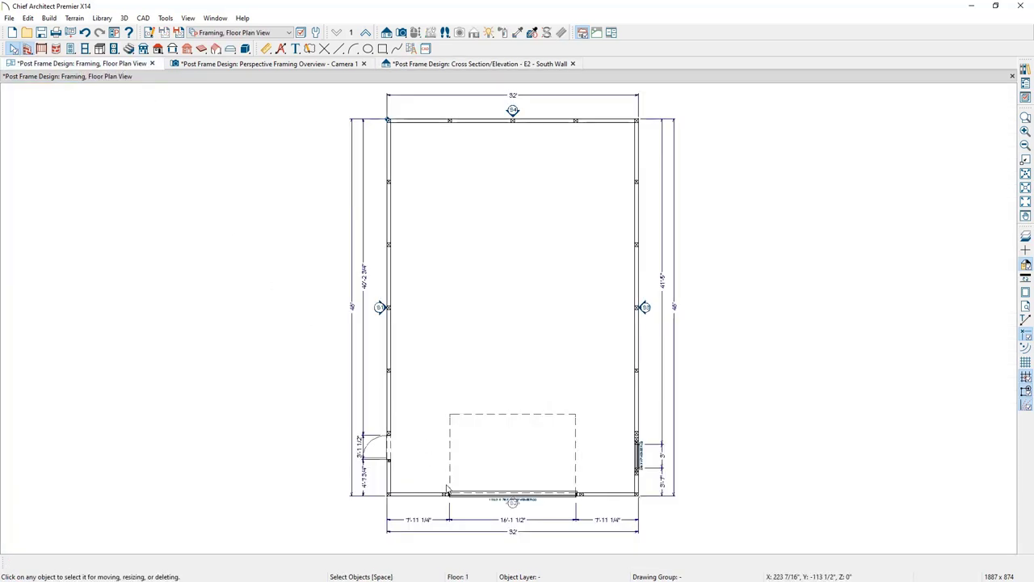
{"action": "scroll", "coordinate": [448, 489], "scroll_direction": "up", "scroll_amount": 5}
{"action": "scroll", "coordinate": [399, 487], "scroll_direction": "up", "scroll_amount": 5}
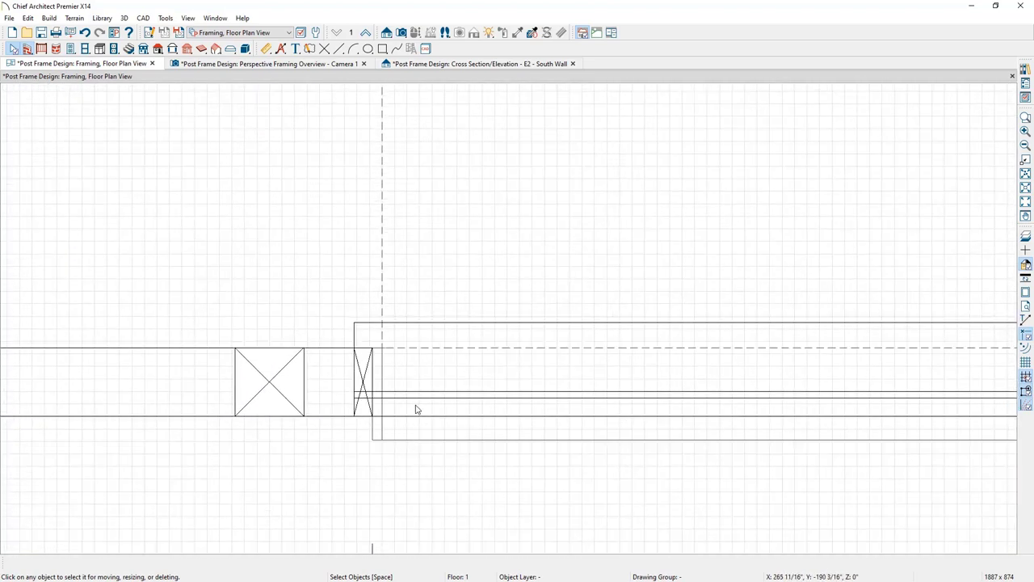
{"action": "left_click", "coordinate": [361, 329]}
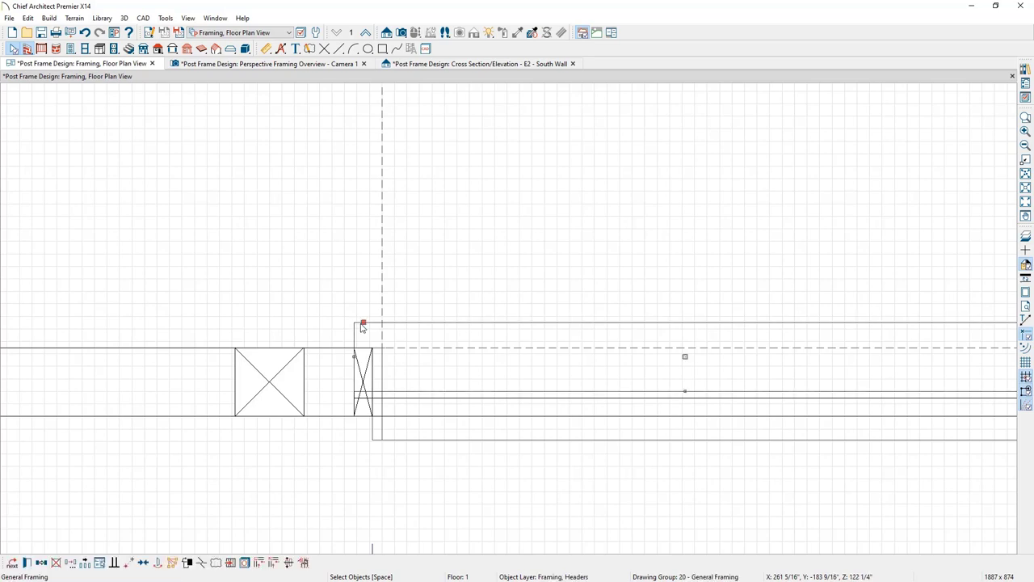
{"action": "scroll", "coordinate": [363, 326], "scroll_direction": "up", "scroll_amount": 2}
{"action": "left_click_drag", "start_coordinate": [361, 322], "coordinate": [368, 364]}
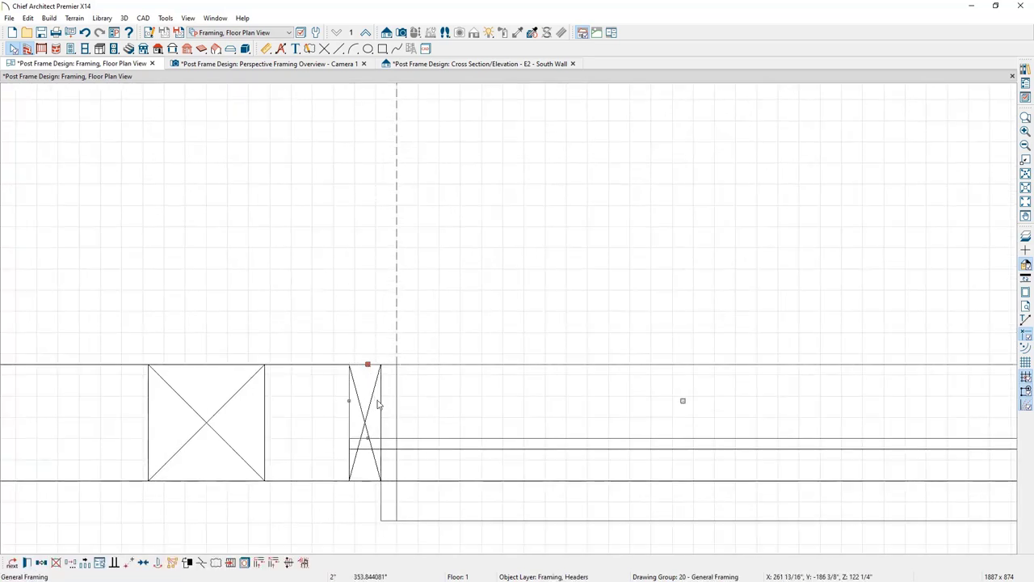
{"action": "left_click_drag", "start_coordinate": [360, 439], "coordinate": [363, 480]}
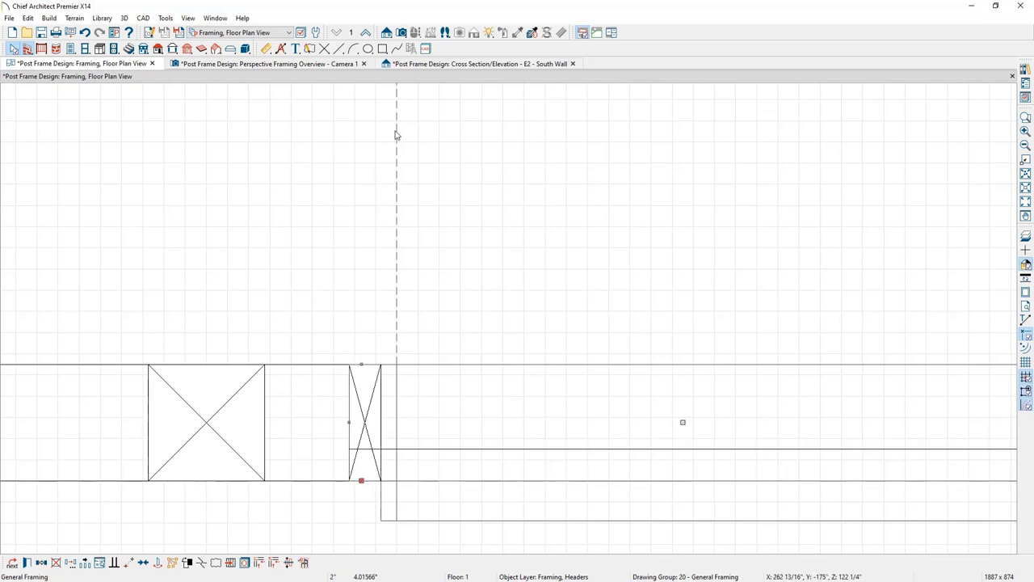
In the perspective framing camera view, move the post at the garage door's right side by a relative Y offset of 4" toward the trimmer
{"action": "left_click", "coordinate": [335, 64]}
{"action": "left_click_drag", "start_coordinate": [314, 172], "coordinate": [693, 260]}
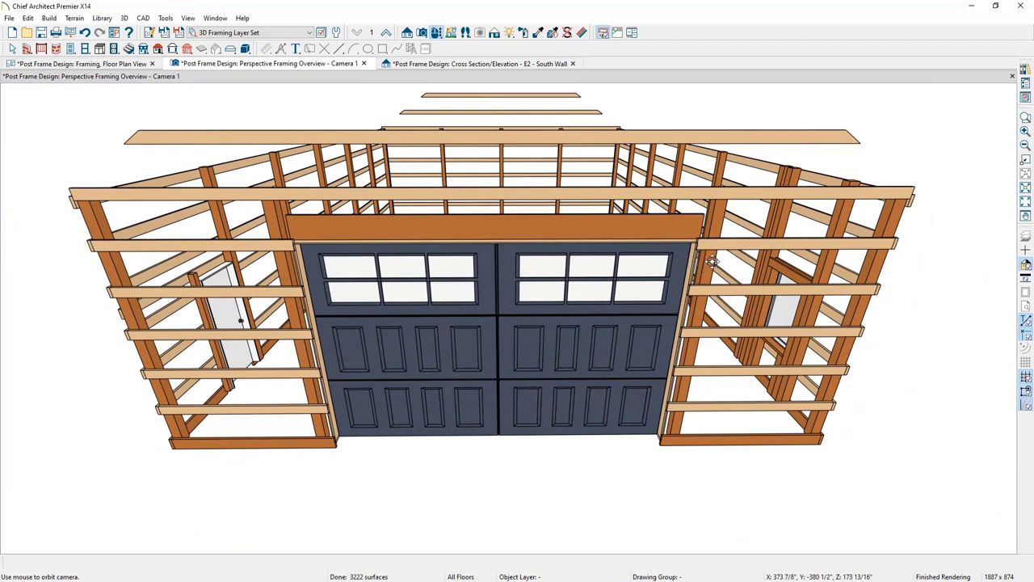
{"action": "left_click_drag", "start_coordinate": [707, 260], "coordinate": [596, 247]}
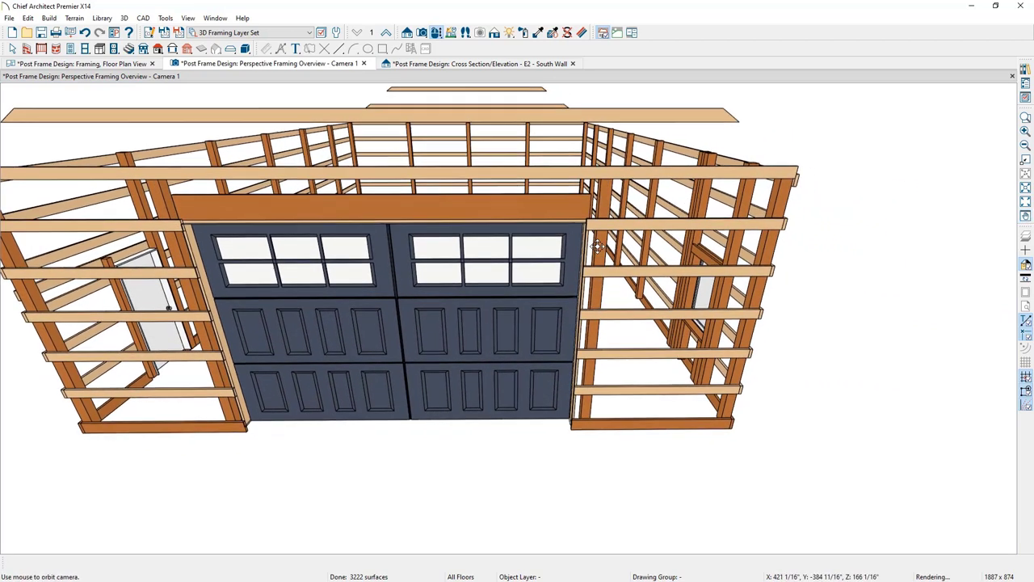
{"action": "scroll", "coordinate": [596, 247], "scroll_direction": "up", "scroll_amount": 5}
{"action": "key", "text": "space"}
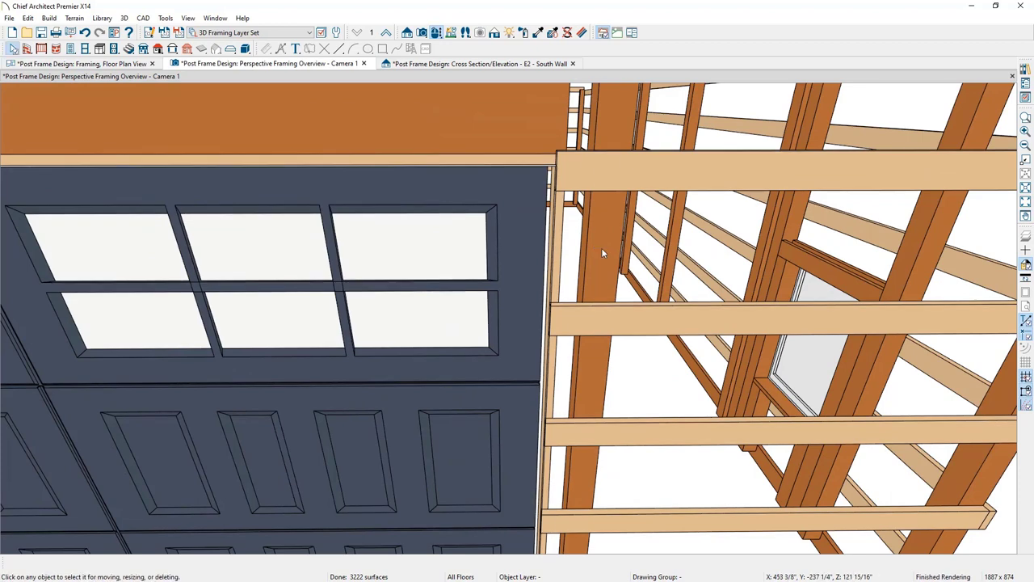
{"action": "left_click", "coordinate": [602, 253]}
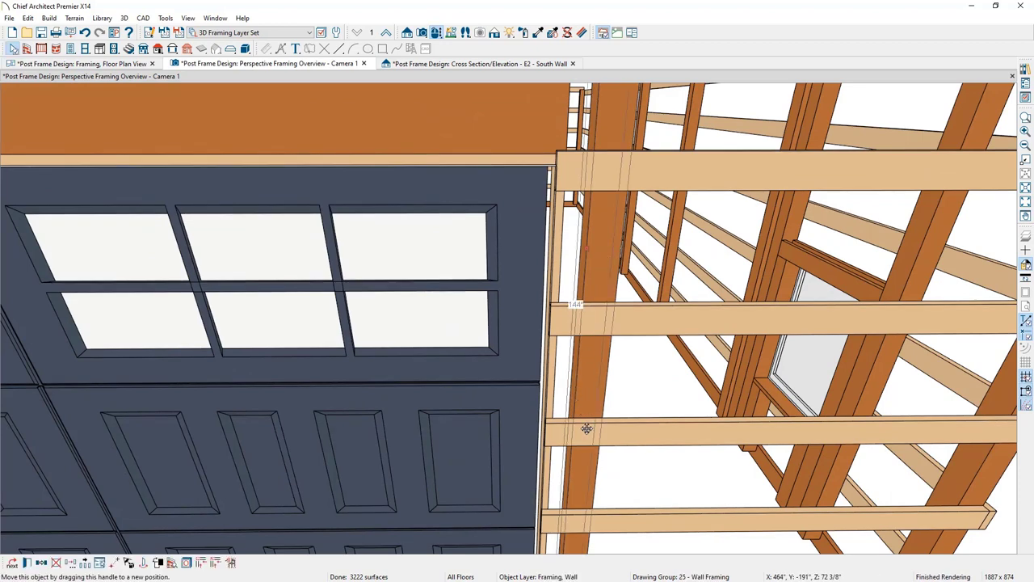
{"action": "left_click_drag", "start_coordinate": [584, 429], "coordinate": [582, 430]}
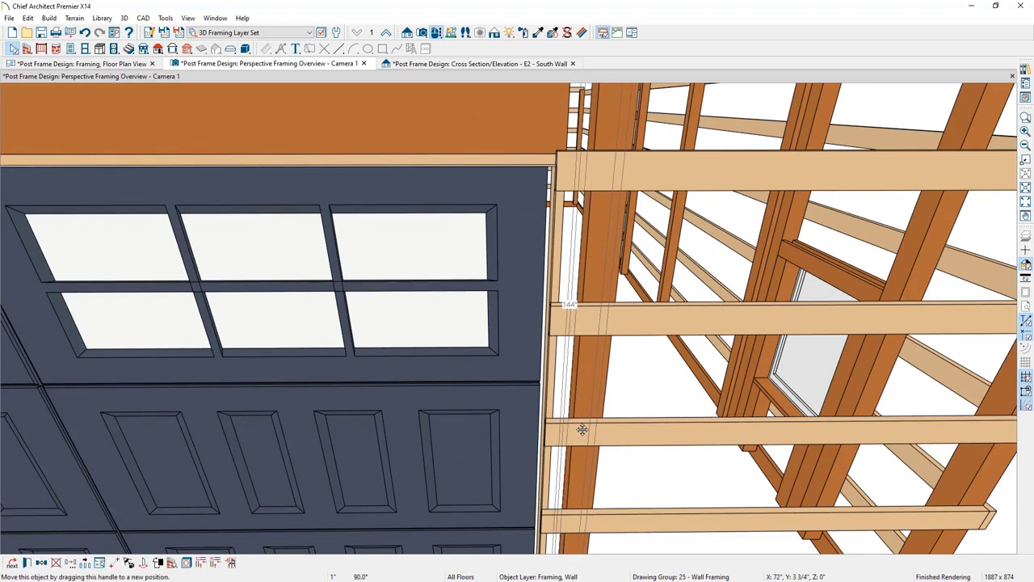
{"action": "key", "text": "Tab"}
{"action": "key", "text": "Tab"}
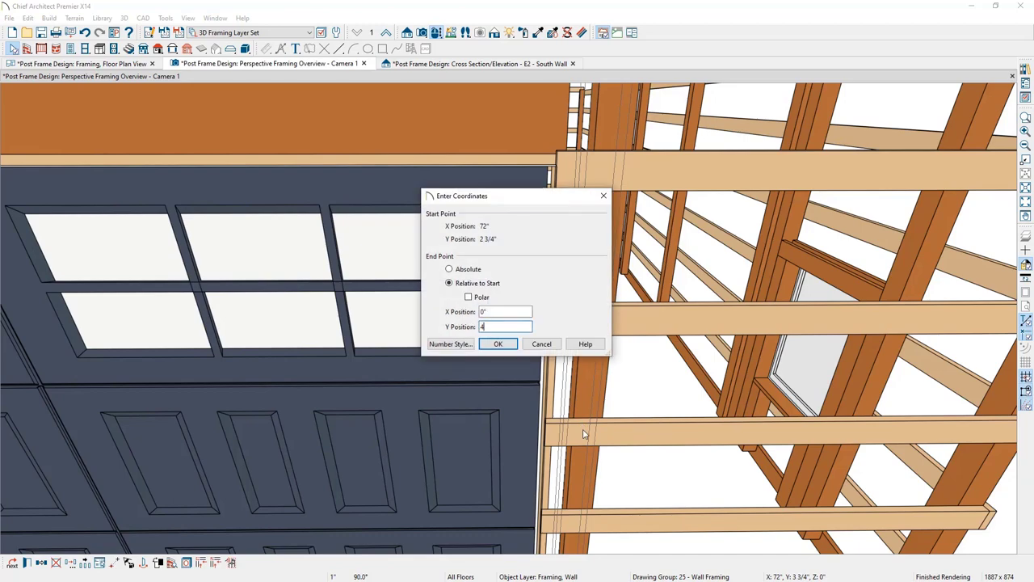
{"action": "type", "text": "4"}
{"action": "key", "text": "Return"}
Move the post at the garage door's left side by a relative Y offset of -4" toward the trimmer
{"action": "scroll", "coordinate": [534, 379], "scroll_direction": "down", "scroll_amount": 3}
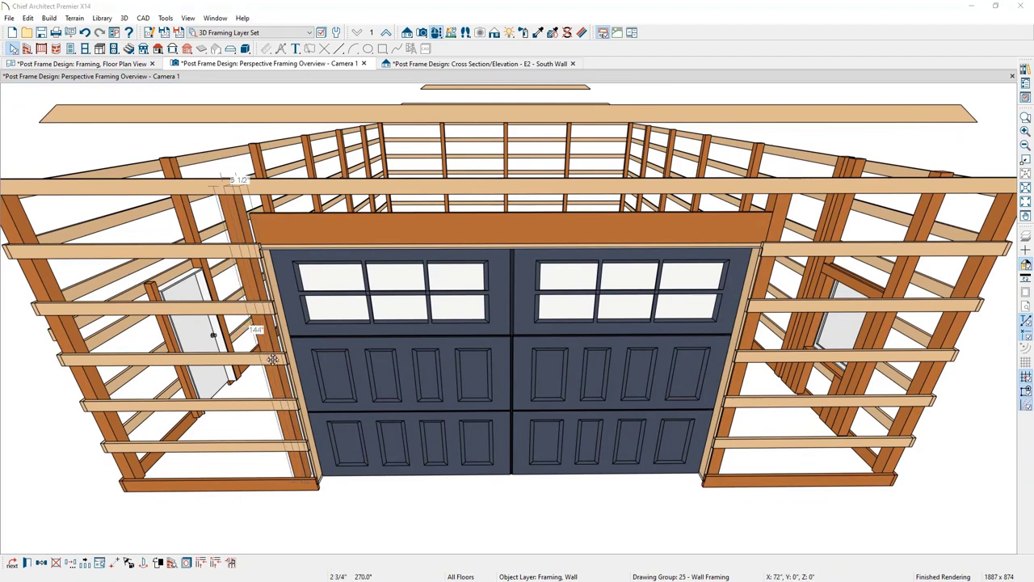
{"action": "key", "text": "Tab"}
{"action": "key", "text": "Tab"}
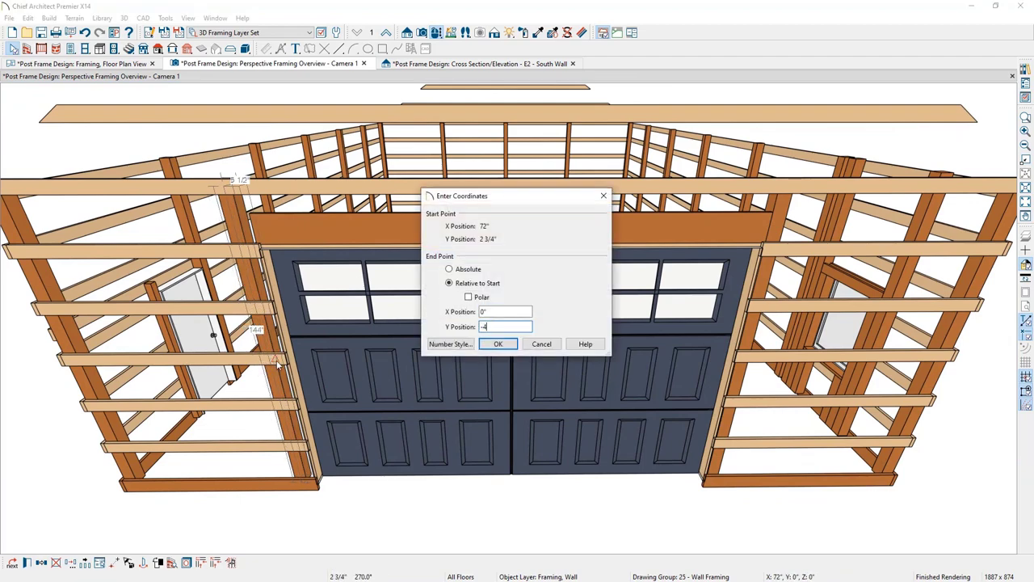
{"action": "key", "text": "Return"}
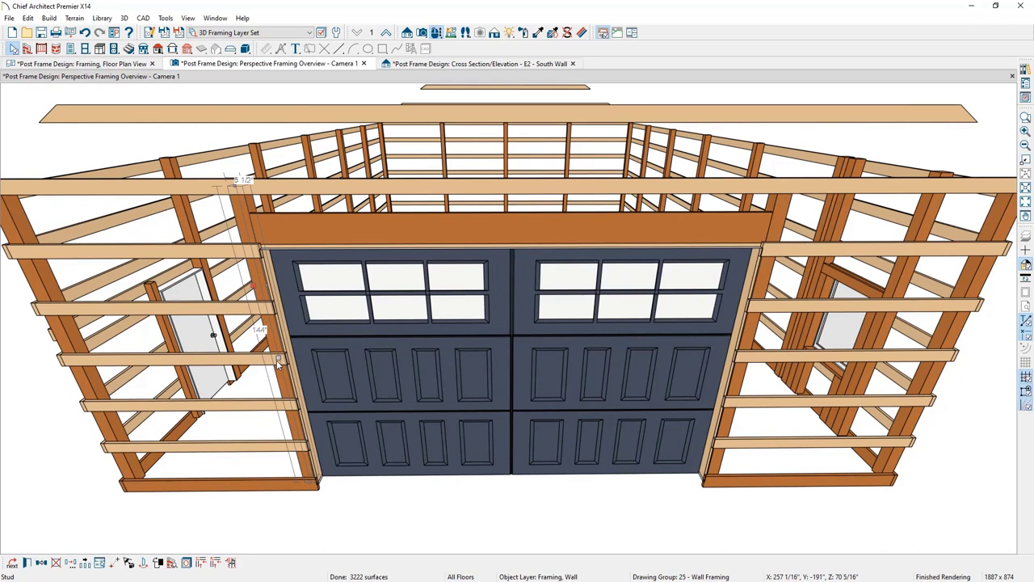
{"action": "key", "text": "Escape"}
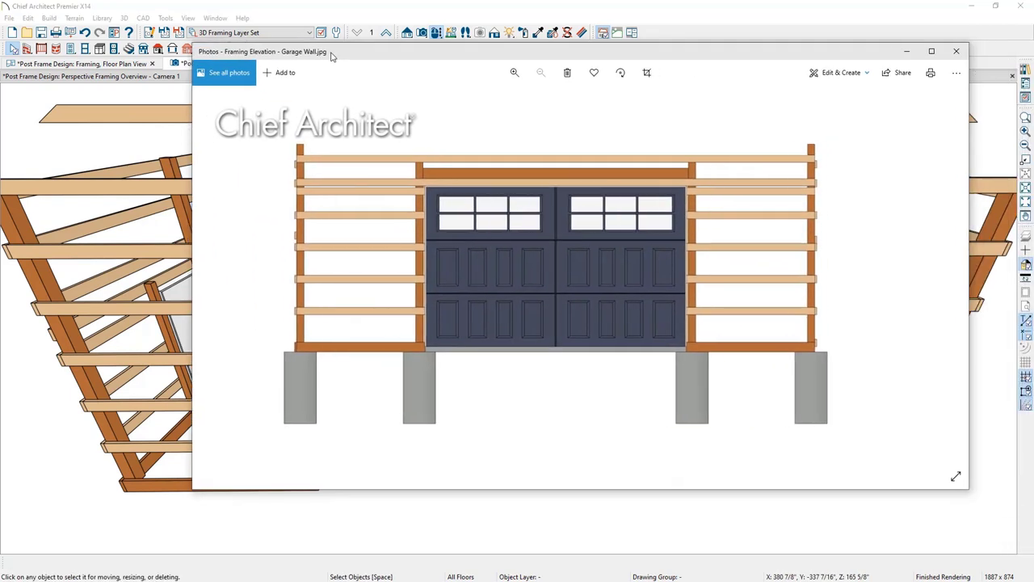
Put away the reference elevation image and lower the two girts beside the garage door's top by a relative Y offset of -6"
{"action": "left_click", "coordinate": [911, 52]}
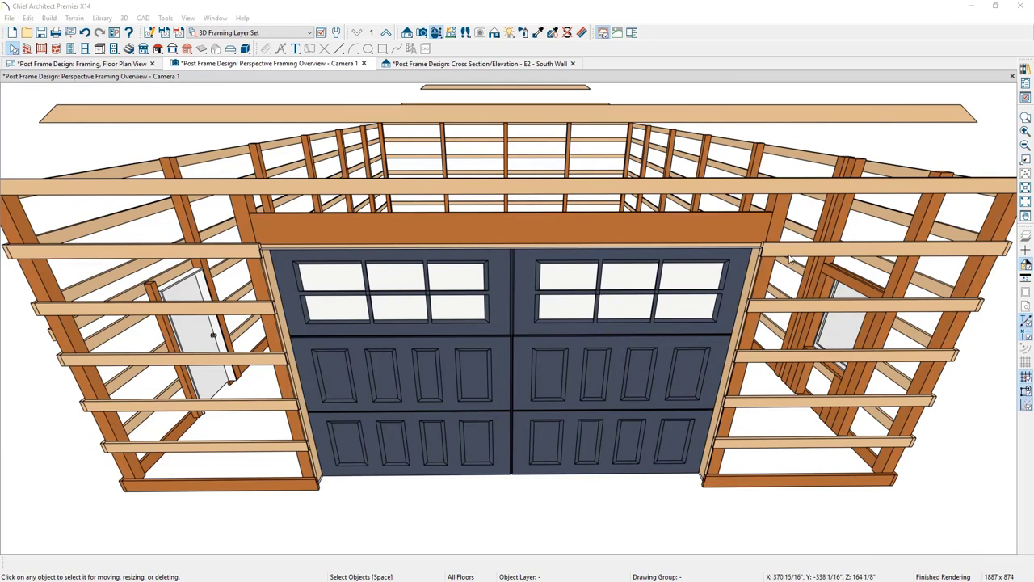
{"action": "left_click", "coordinate": [215, 257]}
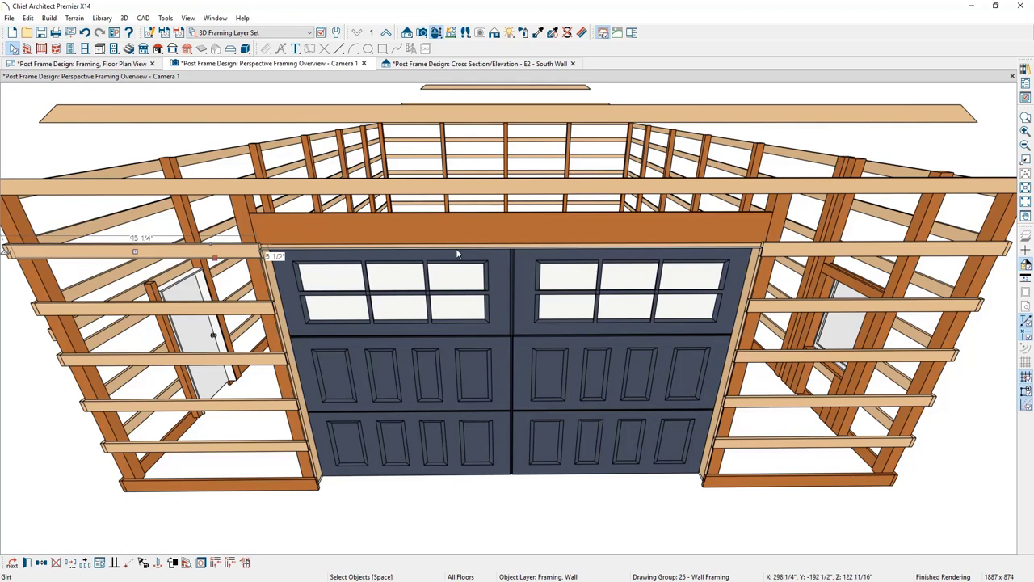
{"action": "key", "text": "Escape"}
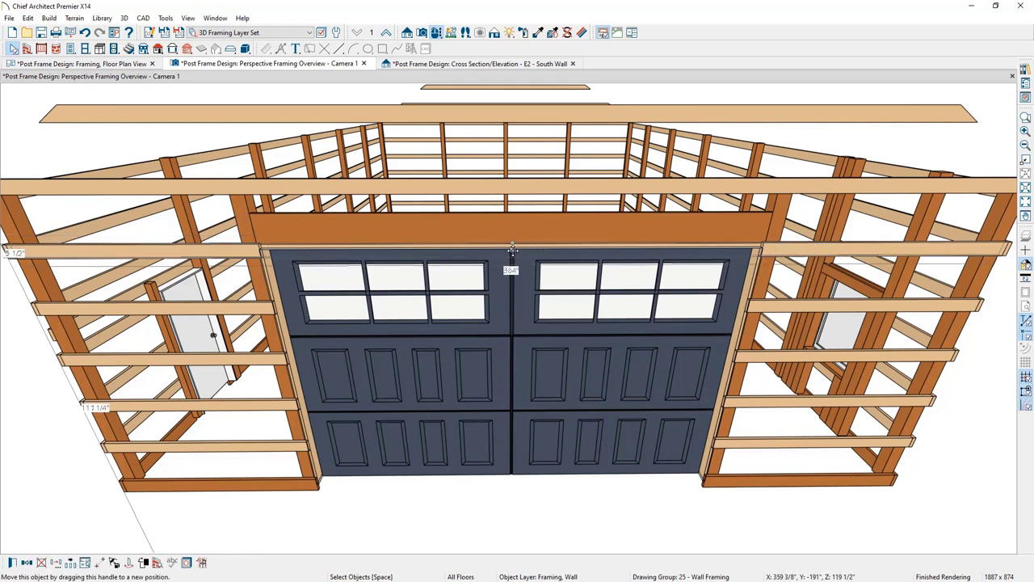
{"action": "left_click_drag", "start_coordinate": [512, 254], "coordinate": [508, 262]}
{"action": "key", "text": "Tab"}
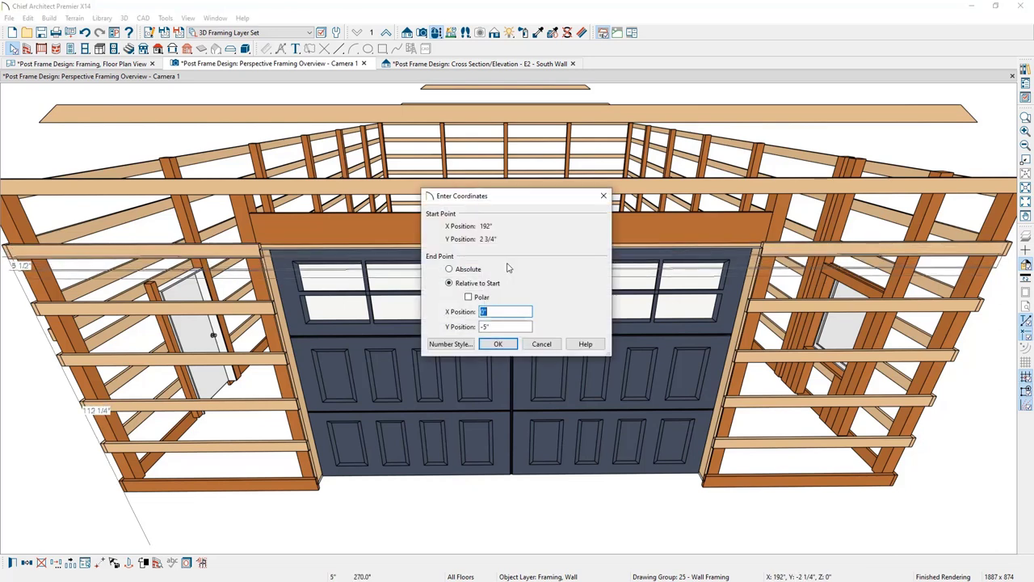
{"action": "key", "text": "Tab"}
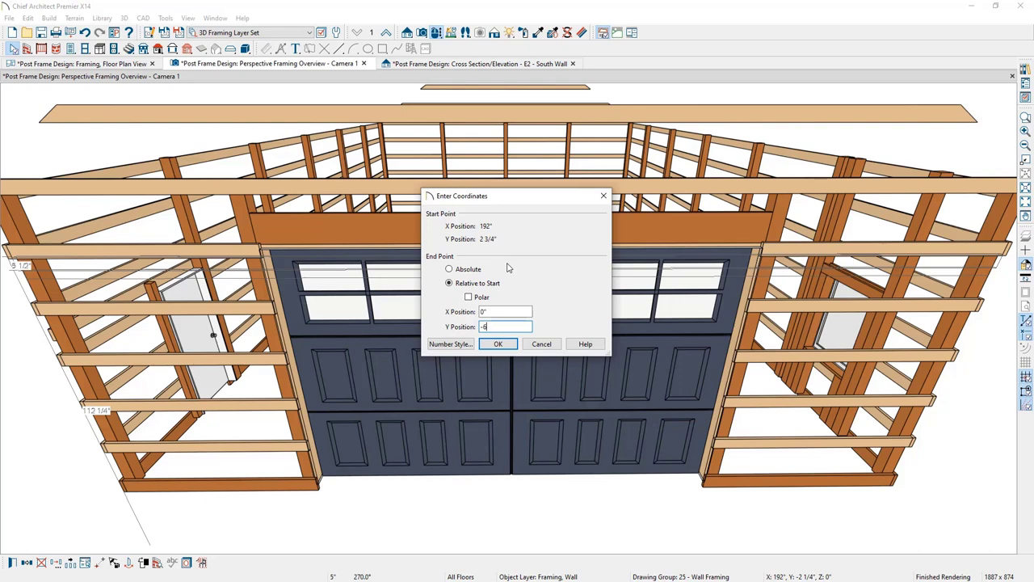
{"action": "key", "text": "Return"}
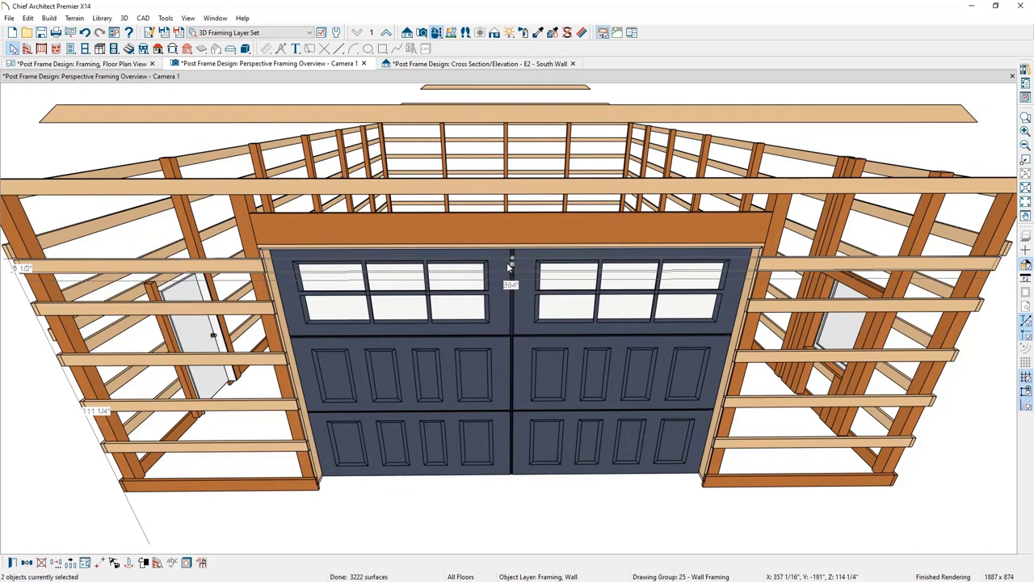
{"action": "key", "text": "Escape"}
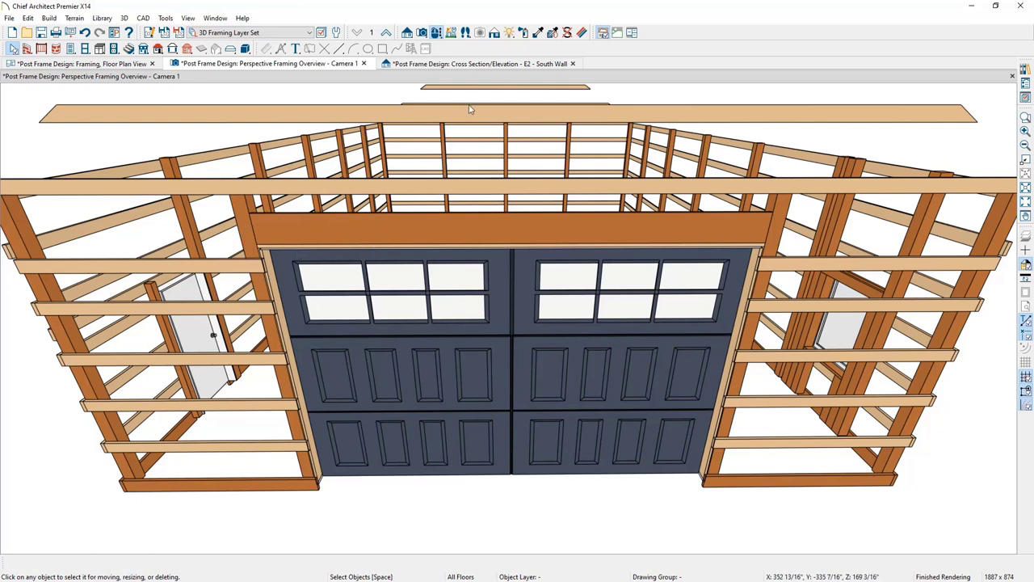
In the South Wall elevation, copy the full-width top girt down across the garage door header
{"action": "left_click", "coordinate": [490, 65]}
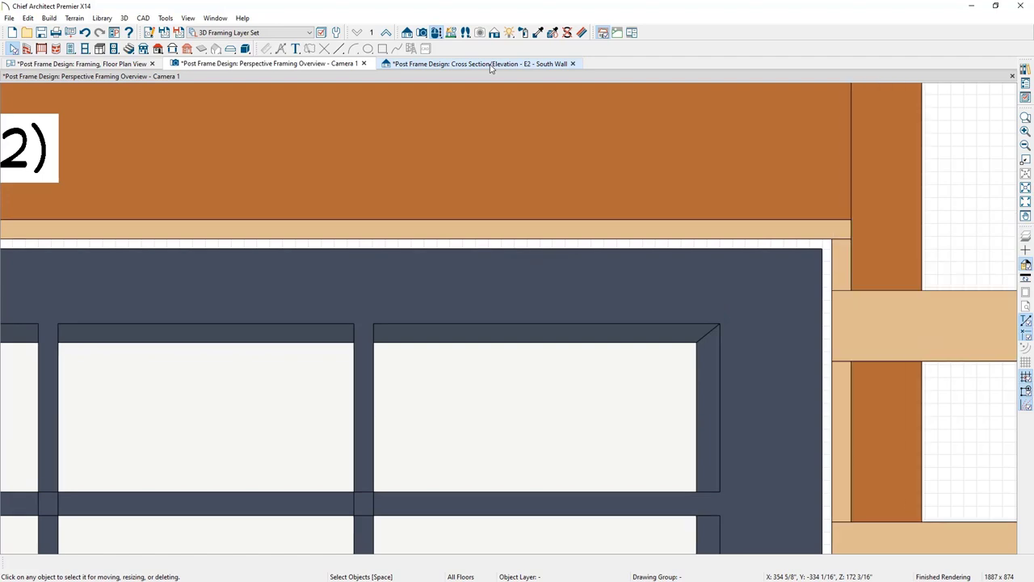
{"action": "scroll", "coordinate": [413, 160], "scroll_direction": "down", "scroll_amount": 3}
{"action": "scroll", "coordinate": [413, 165], "scroll_direction": "down", "scroll_amount": 4}
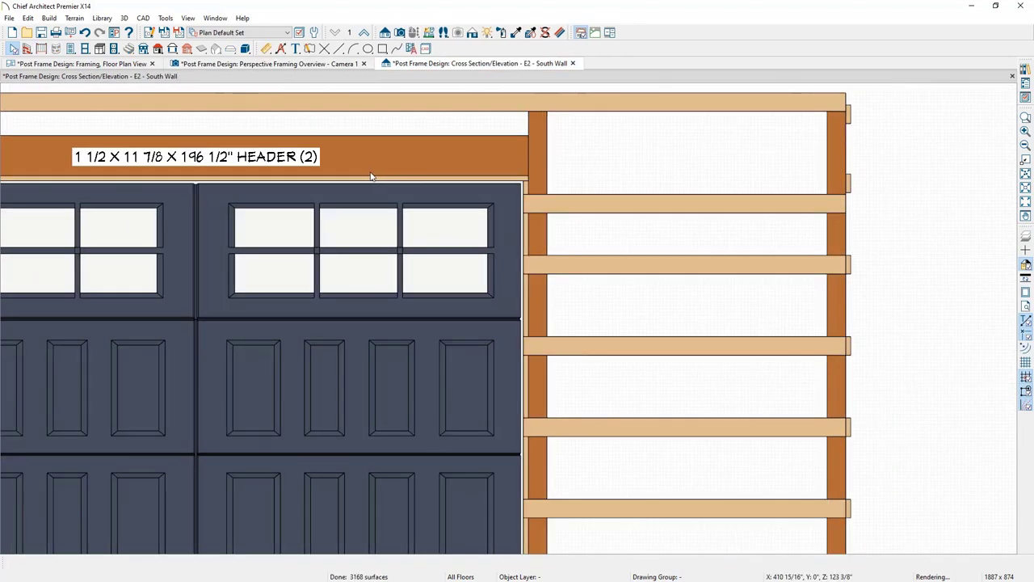
{"action": "middle_click_drag", "start_coordinate": [352, 178], "coordinate": [645, 173]}
{"action": "left_click", "coordinate": [648, 156]}
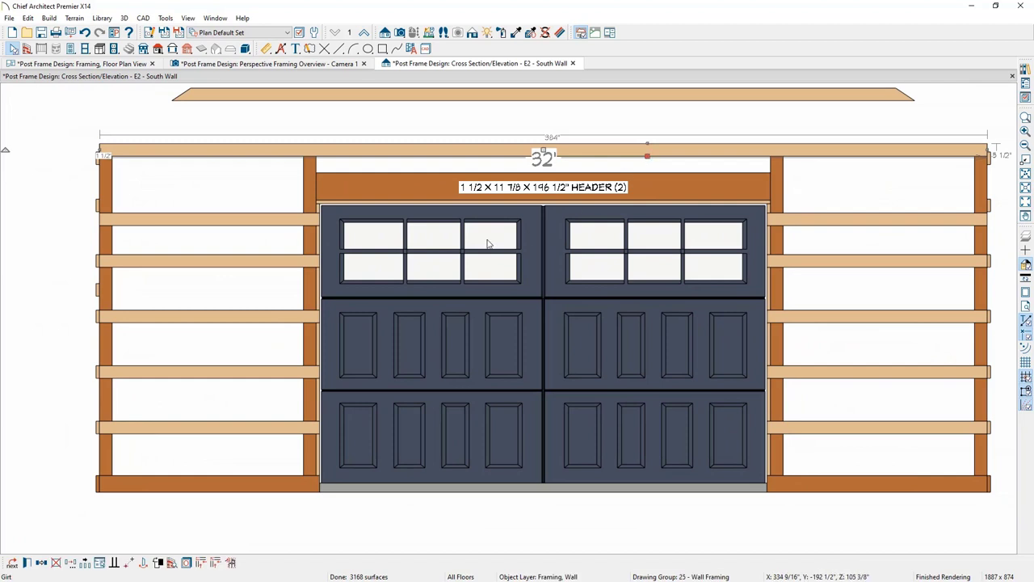
{"action": "left_click", "coordinate": [48, 563]}
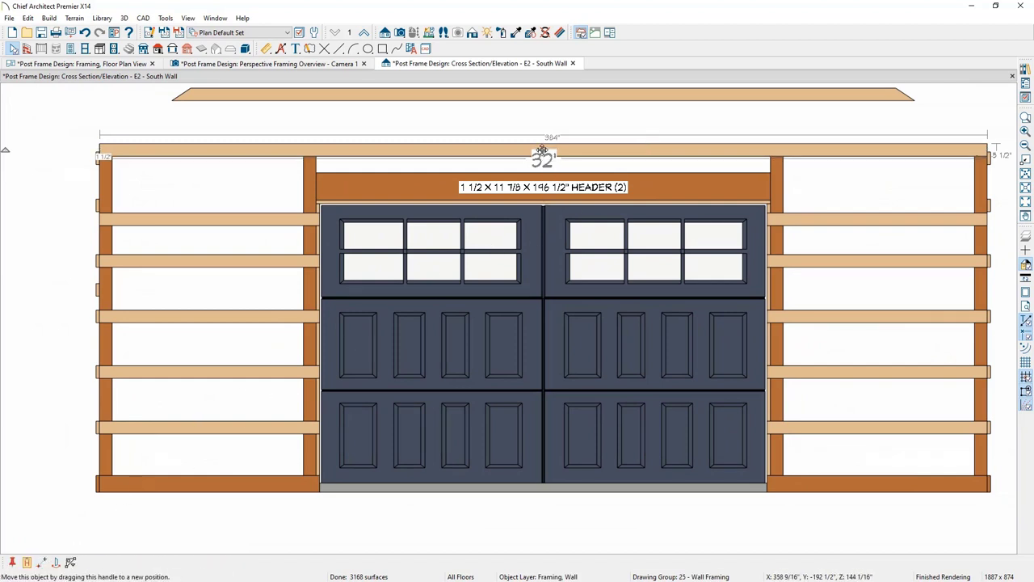
{"action": "left_click_drag", "start_coordinate": [541, 152], "coordinate": [533, 190]}
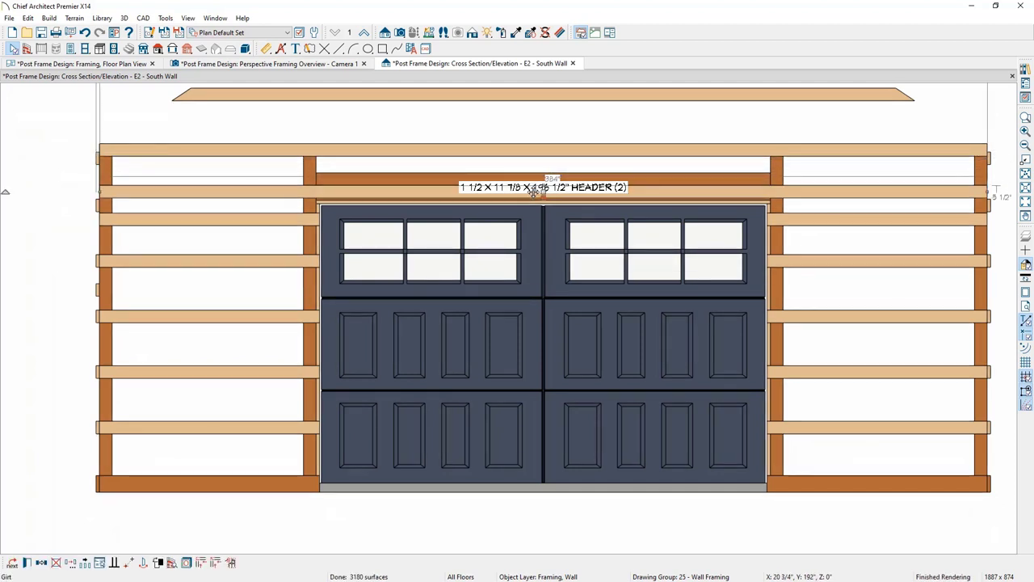
Move the copied girt point to point so its lower edge aligns with the flat framing member's lower edge
{"action": "scroll", "coordinate": [322, 195], "scroll_direction": "up", "scroll_amount": 3}
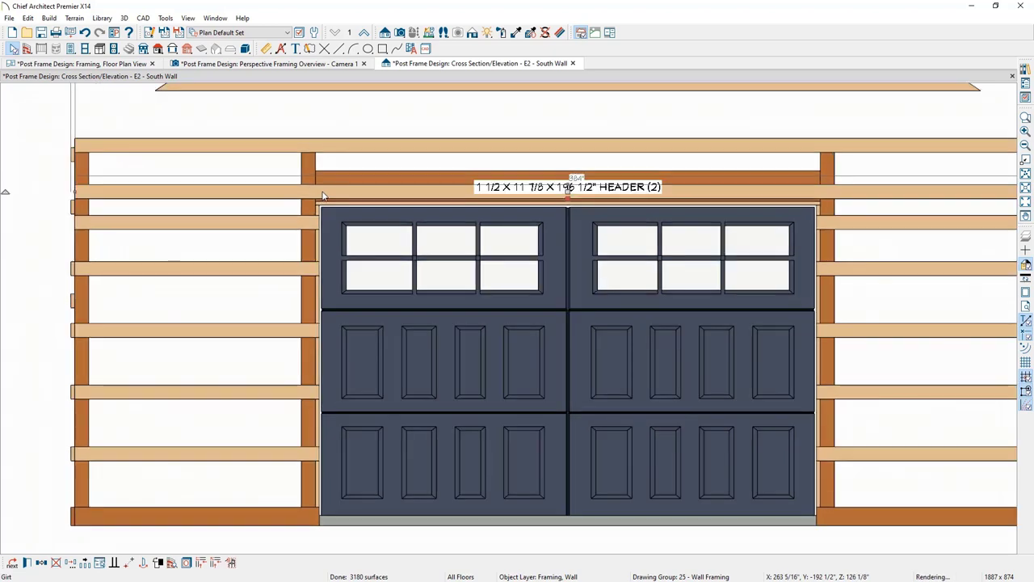
{"action": "scroll", "coordinate": [322, 193], "scroll_direction": "up", "scroll_amount": 3}
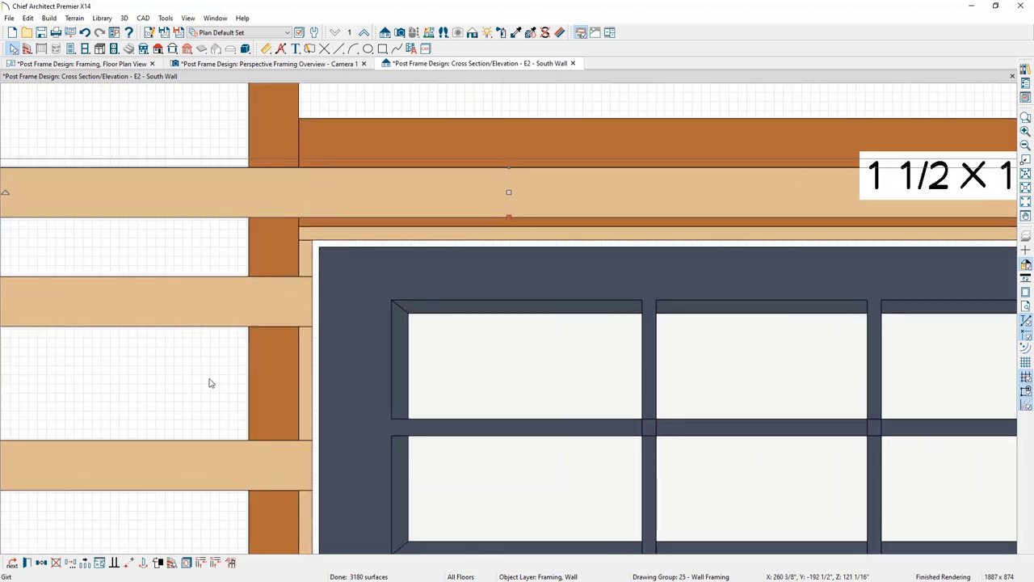
{"action": "left_click", "coordinate": [133, 556]}
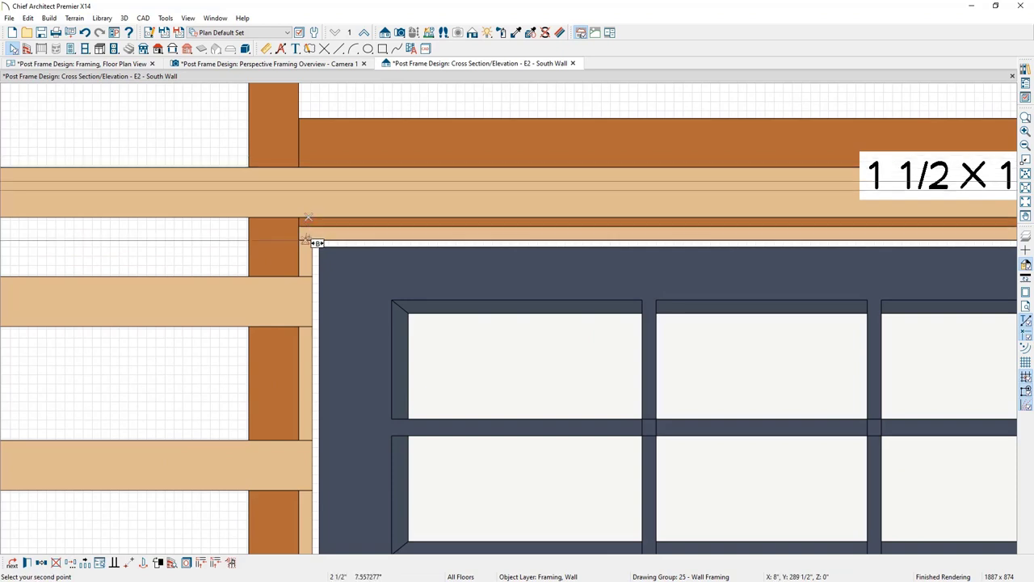
{"action": "left_click", "coordinate": [310, 241]}
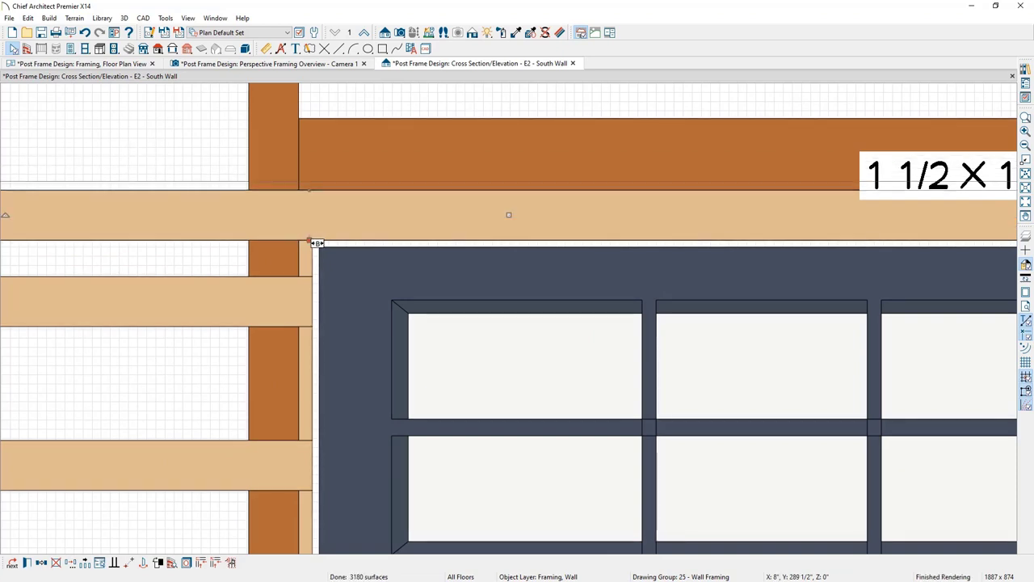
Resize the left end of the copied girt above the garage door so it is flush with the left corner post's outer edge
{"action": "scroll", "coordinate": [317, 243], "scroll_direction": "down", "scroll_amount": 5}
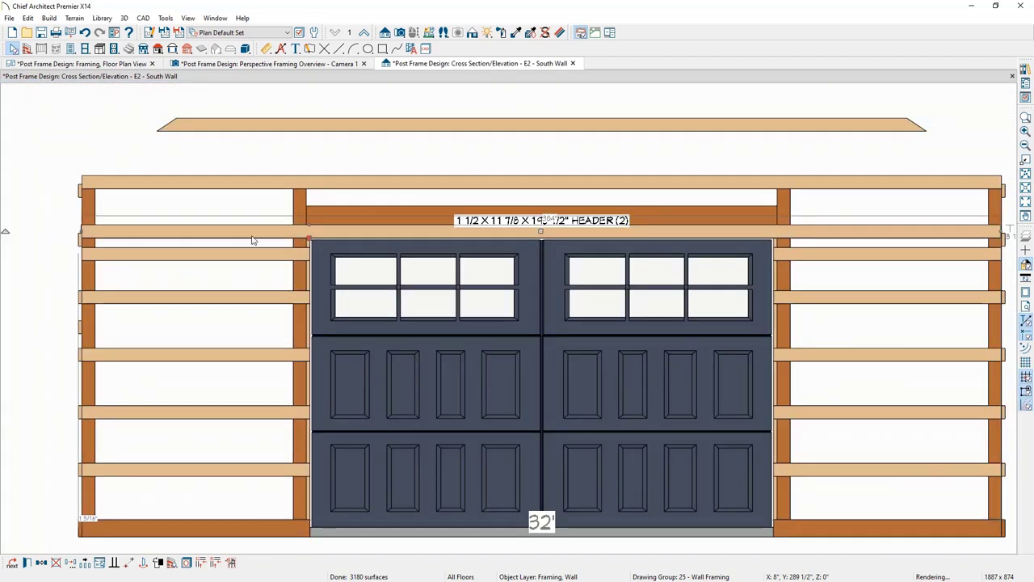
{"action": "scroll", "coordinate": [145, 212], "scroll_direction": "up", "scroll_amount": 5}
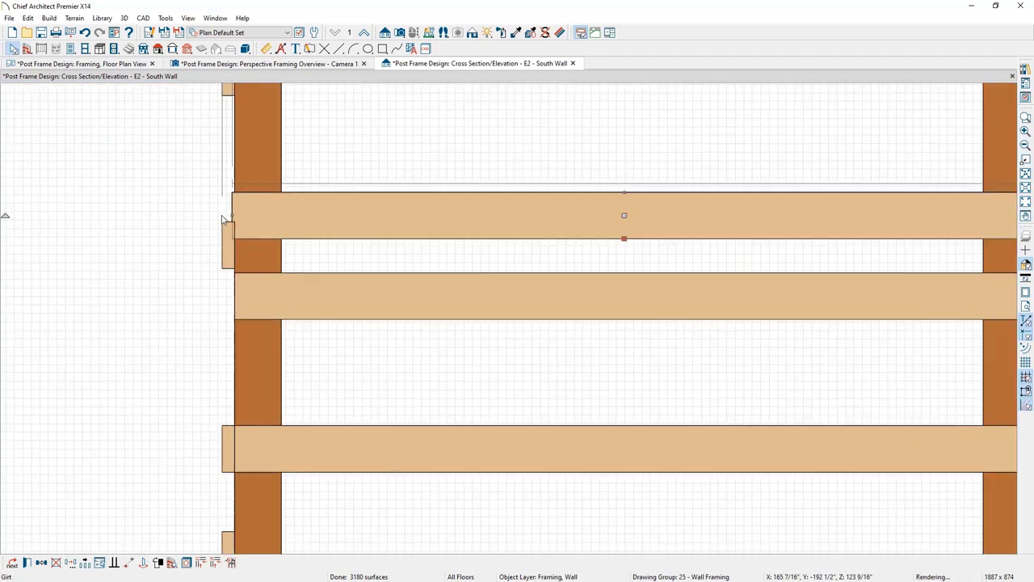
{"action": "scroll", "coordinate": [227, 215], "scroll_direction": "up", "scroll_amount": 2}
{"action": "key", "text": "Escape"}
{"action": "left_click", "coordinate": [233, 216]}
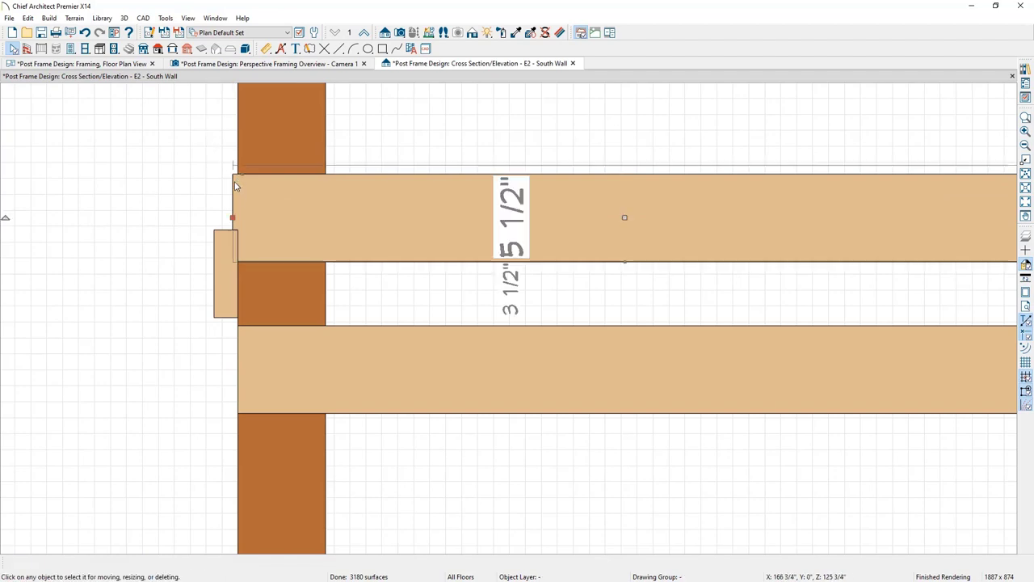
{"action": "left_click_drag", "start_coordinate": [233, 216], "coordinate": [239, 163]}
{"action": "scroll", "coordinate": [239, 163], "scroll_direction": "down", "scroll_amount": 4}
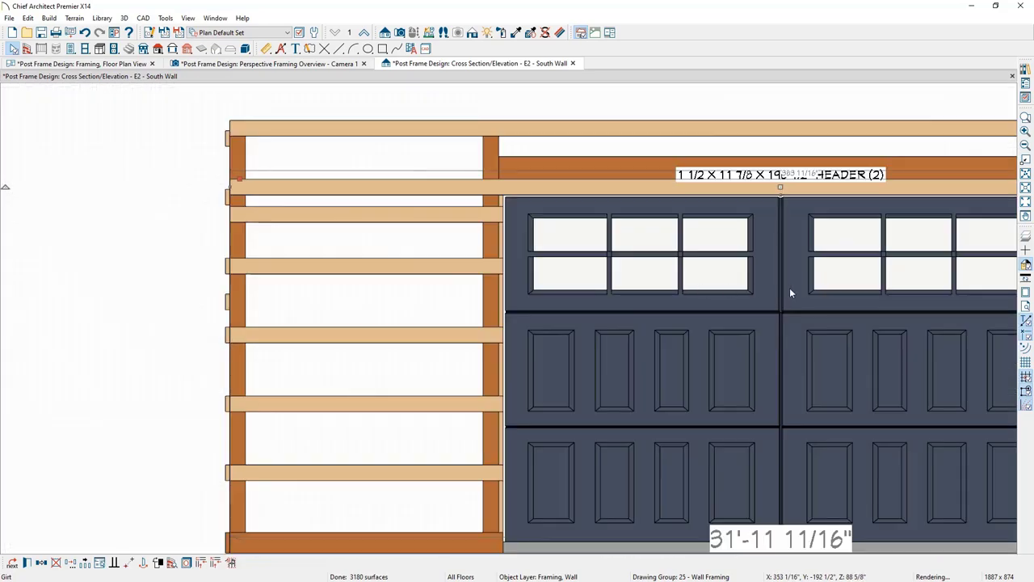
Extend the copied girt's right end so it is flush with the right corner post's outer edge
{"action": "middle_click_drag", "start_coordinate": [790, 288], "coordinate": [432, 289]}
{"action": "scroll", "coordinate": [974, 178], "scroll_direction": "up", "scroll_amount": 5}
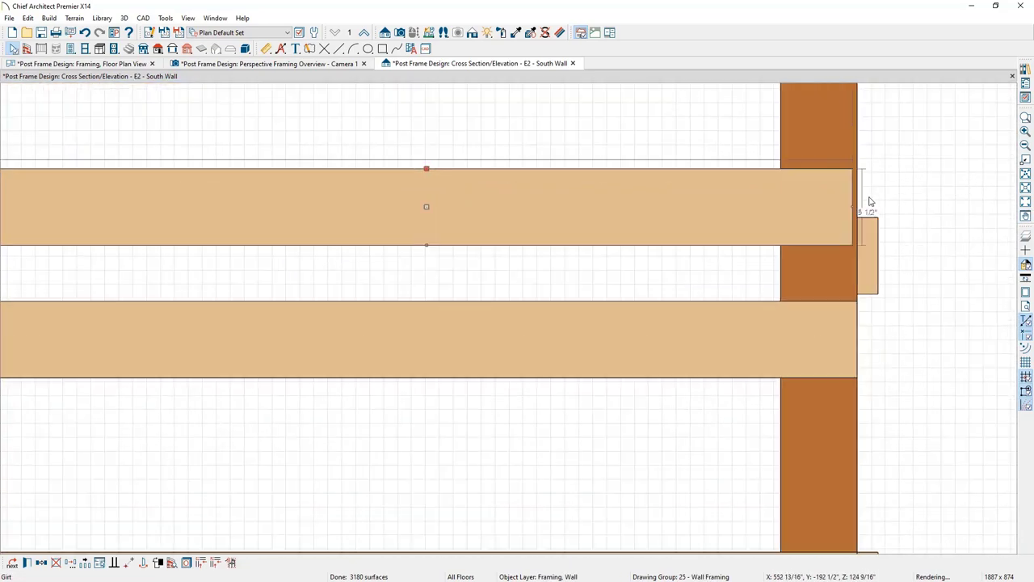
{"action": "left_click_drag", "start_coordinate": [854, 206], "coordinate": [858, 206]}
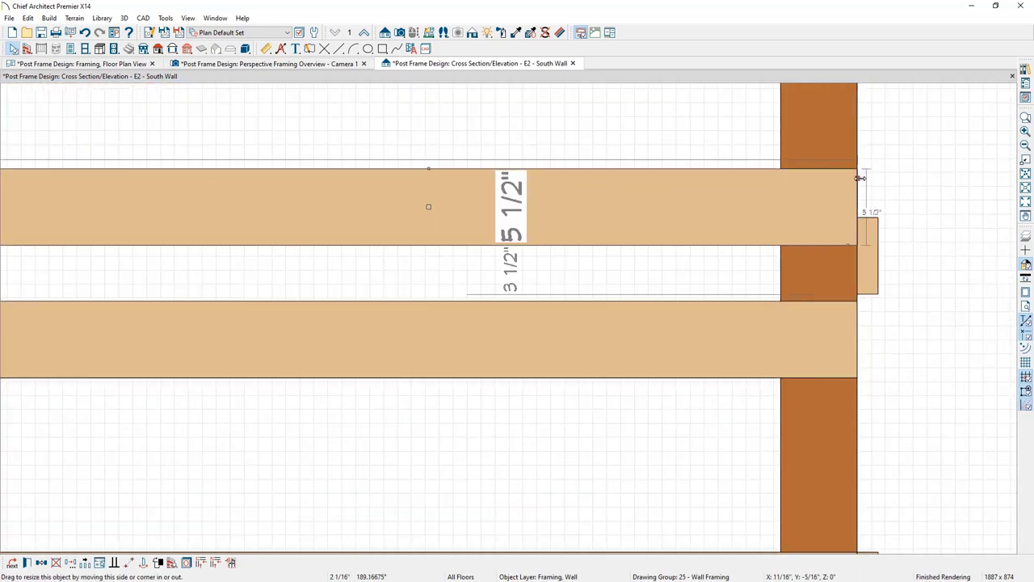
{"action": "scroll", "coordinate": [770, 300], "scroll_direction": "down", "scroll_amount": 5}
{"action": "left_click", "coordinate": [733, 316]}
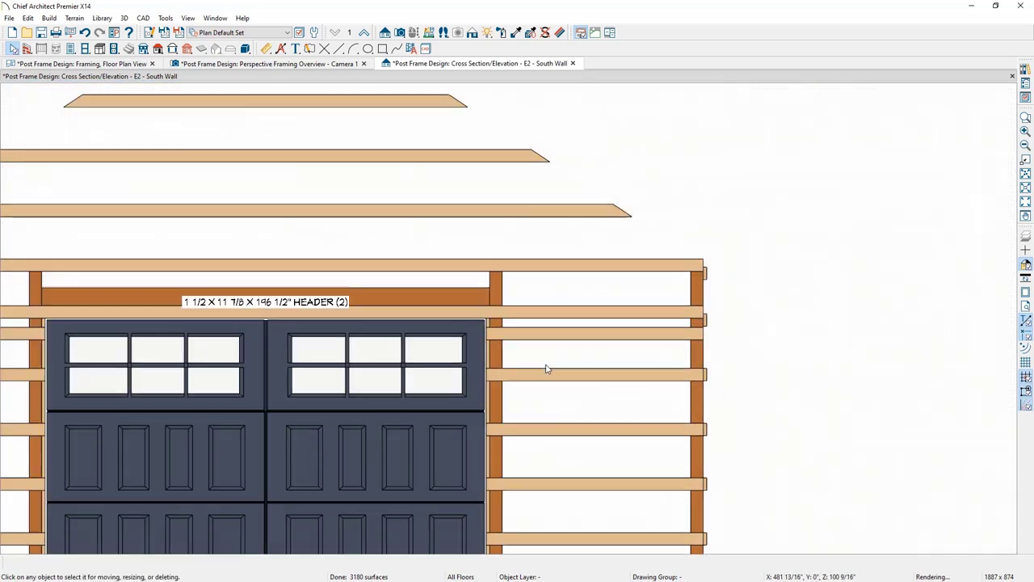
Hide the garage door header's label by turning off display of the "Framing, Header Labels" layer in the Section View Layer Set
{"action": "scroll", "coordinate": [615, 323], "scroll_direction": "down", "scroll_amount": 1}
{"action": "middle_click_drag", "start_coordinate": [684, 282], "coordinate": [738, 300]}
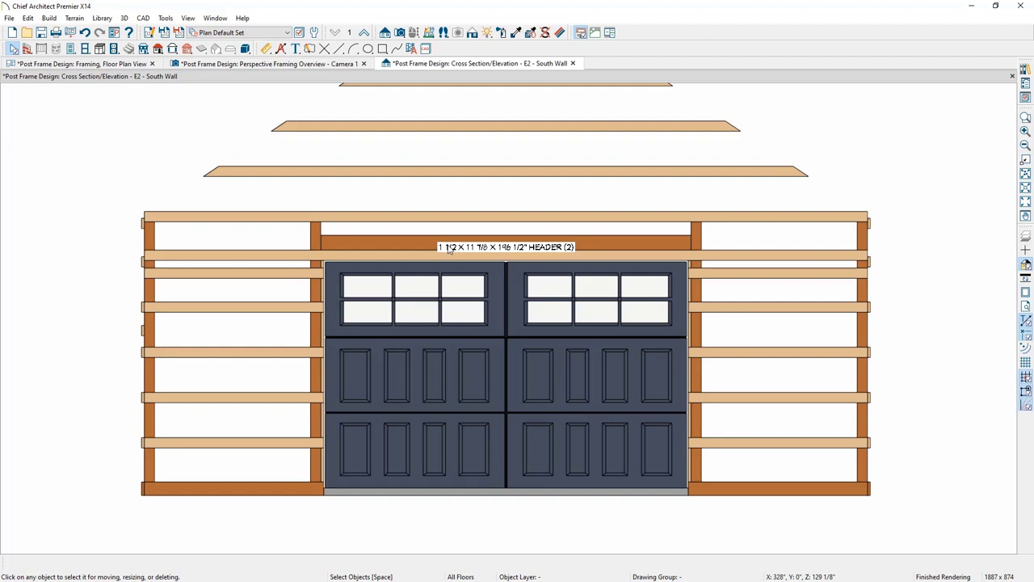
{"action": "left_click", "coordinate": [619, 239]}
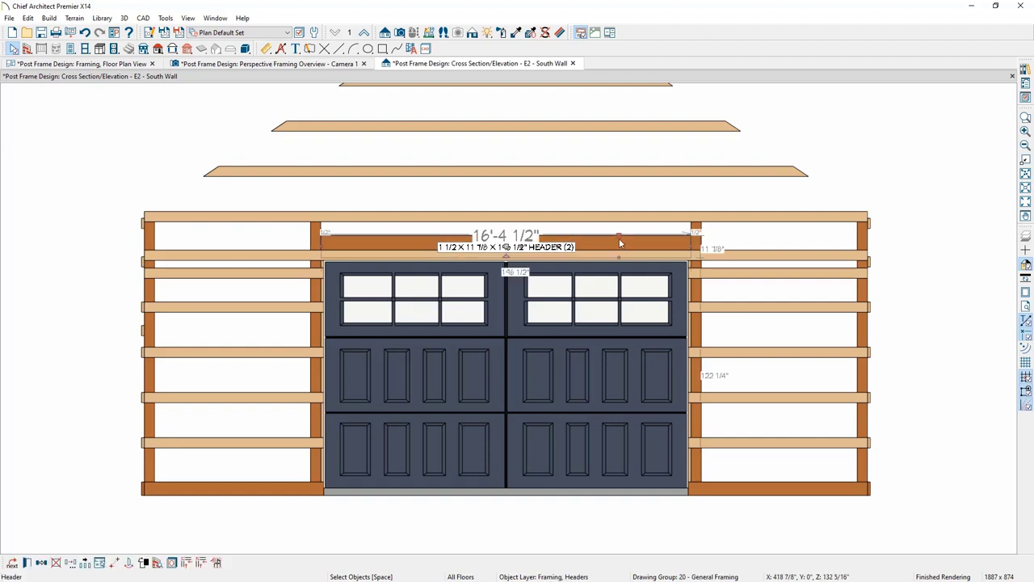
{"action": "left_click", "coordinate": [1025, 97]}
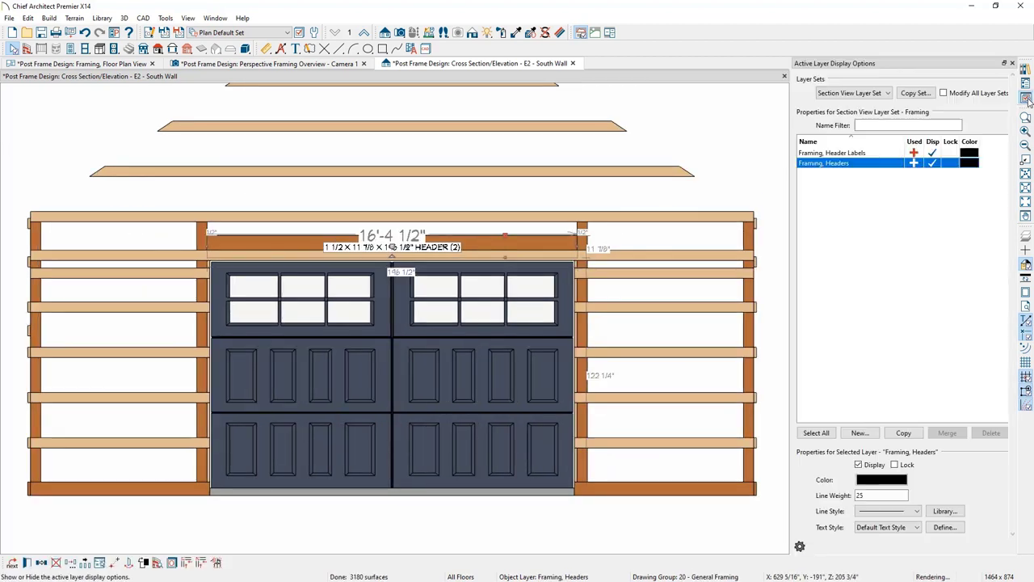
{"action": "left_click", "coordinate": [934, 152]}
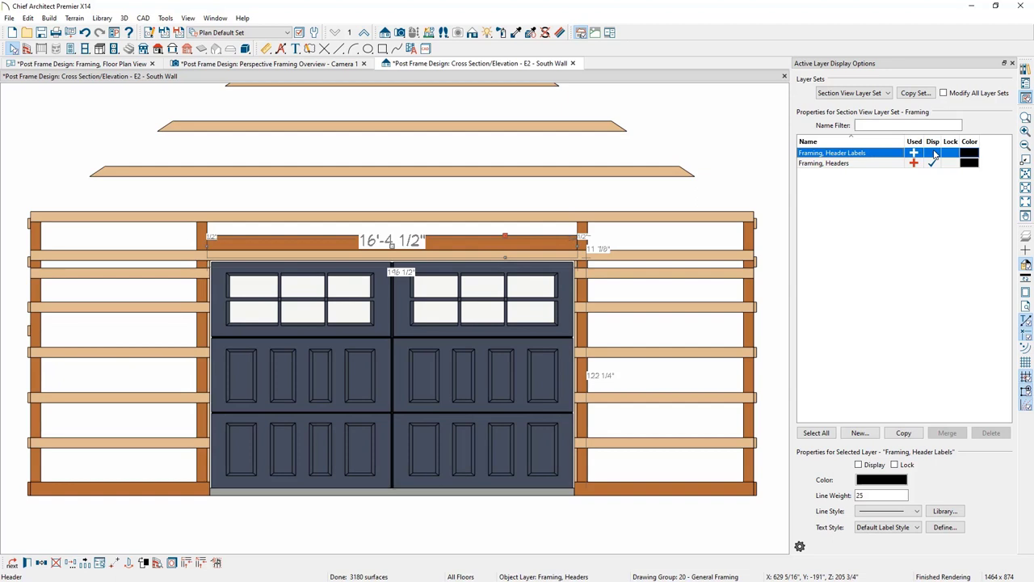
{"action": "left_click", "coordinate": [1013, 64]}
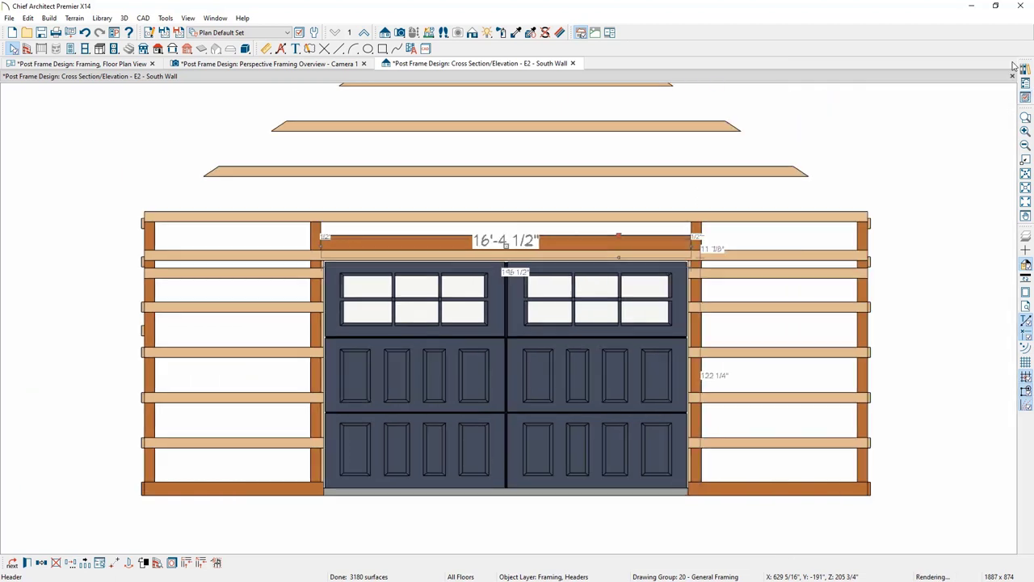
{"action": "left_click", "coordinate": [998, 95]}
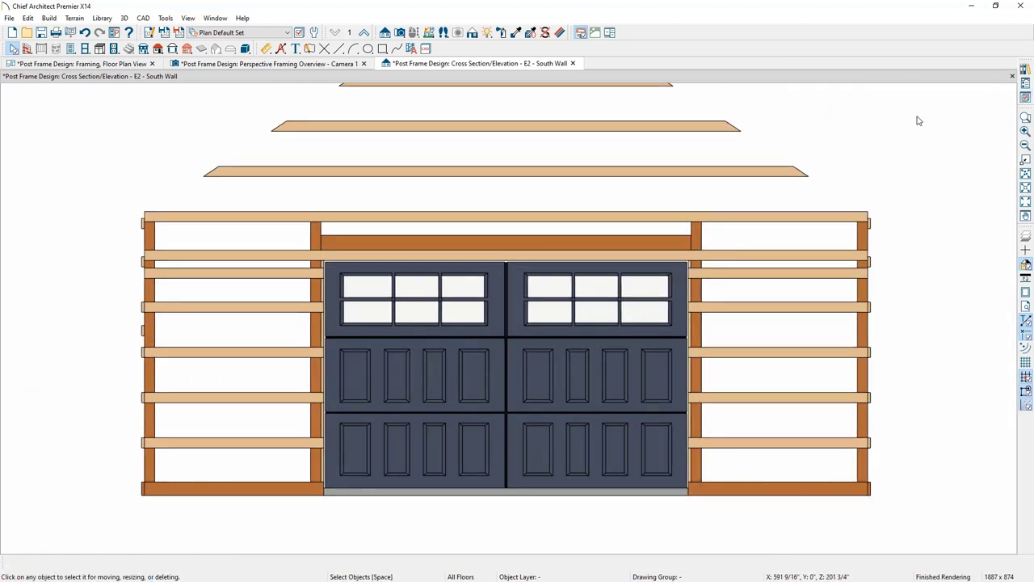
{"action": "scroll", "coordinate": [880, 148], "scroll_direction": "down", "scroll_amount": 2}
{"action": "middle_click_drag", "start_coordinate": [880, 148], "coordinate": [867, 223]}
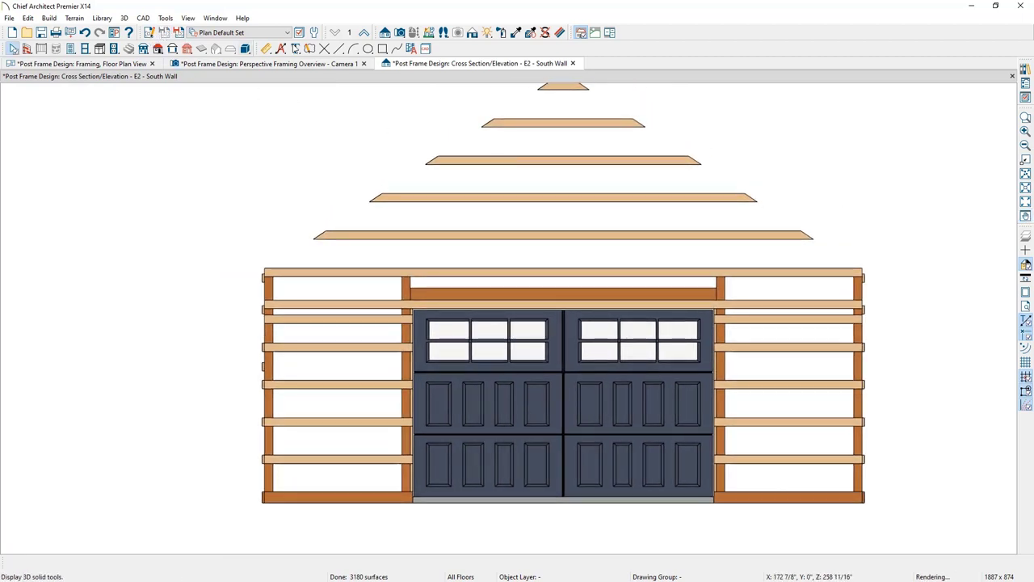
Close the South Wall elevation and, in the perspective framing overview, center the side wall's window on the walk door in the opposite wall
{"action": "left_click", "coordinate": [573, 63]}
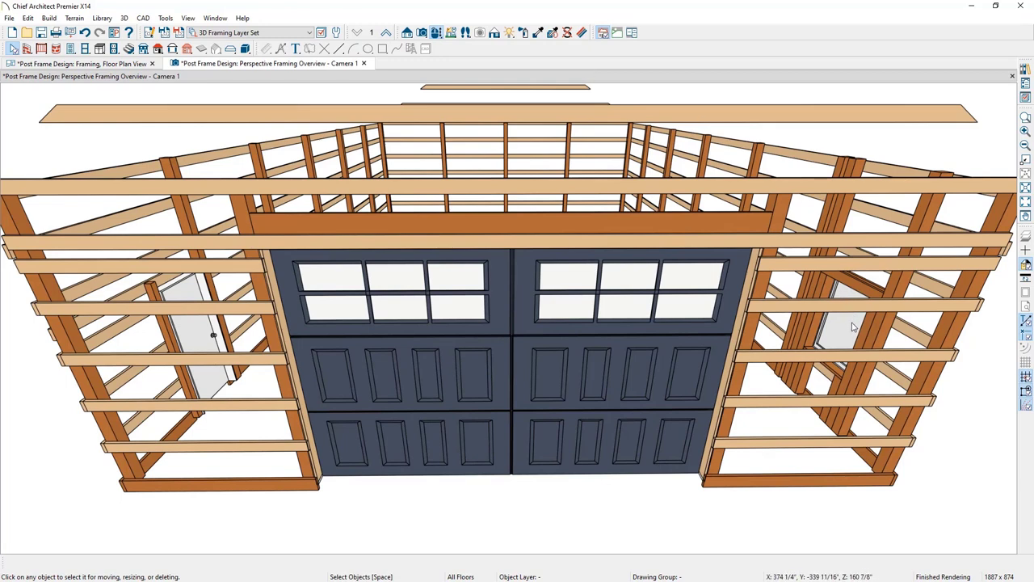
{"action": "middle_click_drag", "start_coordinate": [847, 307], "coordinate": [769, 315]}
{"action": "left_click_drag", "start_coordinate": [808, 316], "coordinate": [587, 347]}
{"action": "key", "text": "space"}
{"action": "left_click", "coordinate": [598, 440]}
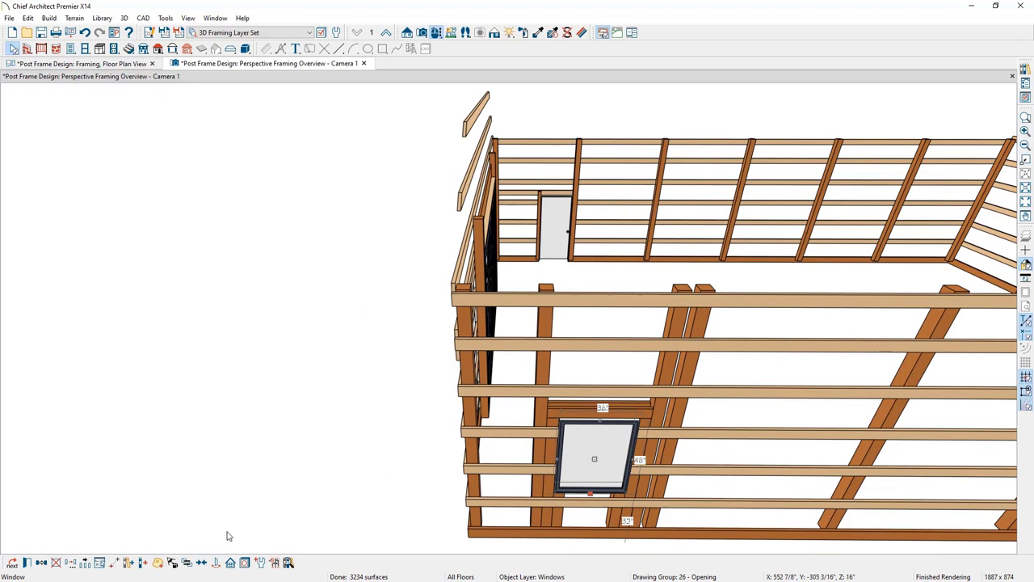
{"action": "left_click", "coordinate": [201, 562]}
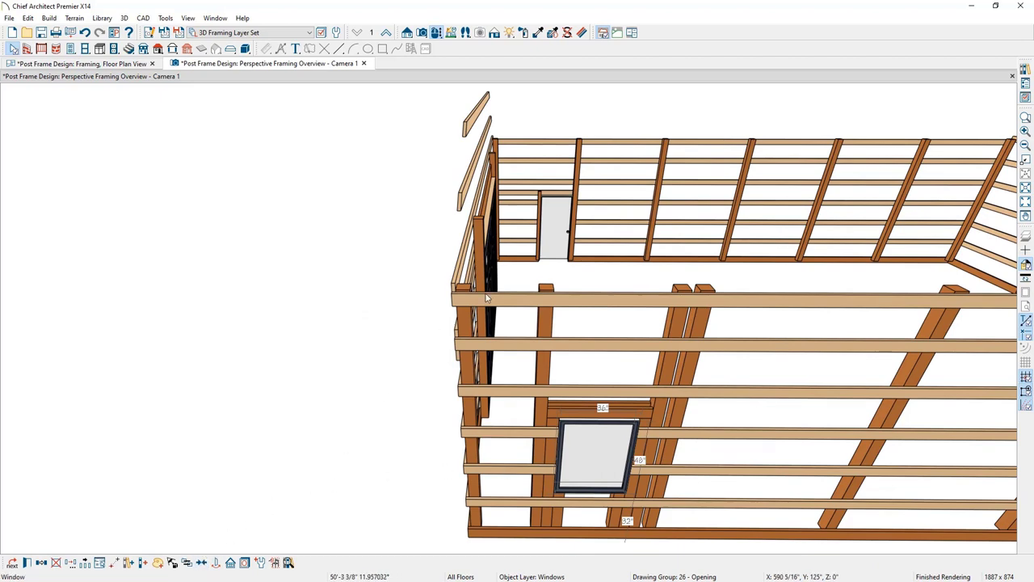
{"action": "left_click", "coordinate": [553, 246]}
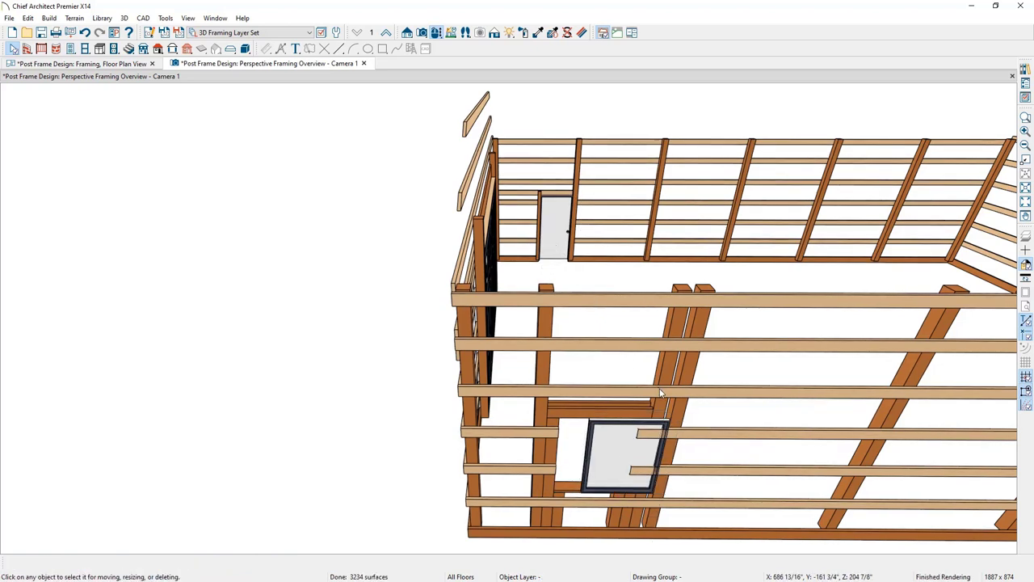
{"action": "middle_click_drag", "start_coordinate": [629, 358], "coordinate": [596, 384]}
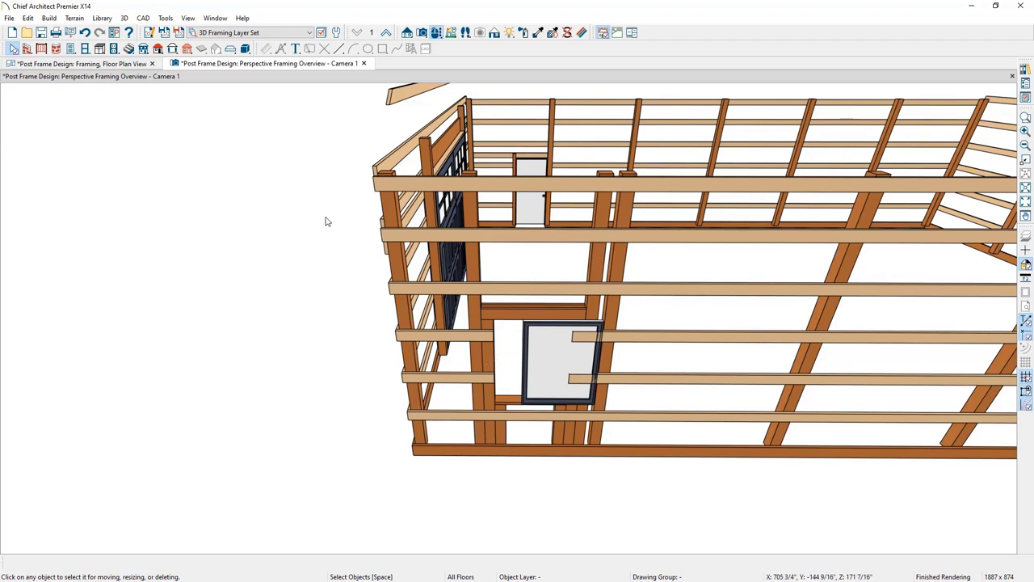
In the floor plan view, rebuild the wall framing of the right-hand wall that contains the relocated window
{"action": "left_click", "coordinate": [111, 65]}
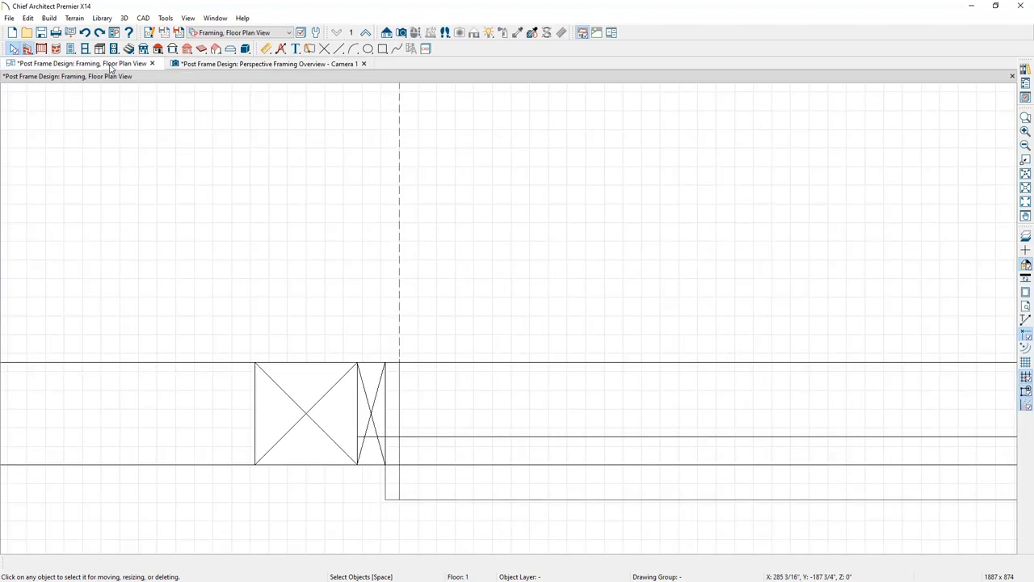
{"action": "scroll", "coordinate": [113, 199], "scroll_direction": "down", "scroll_amount": 4}
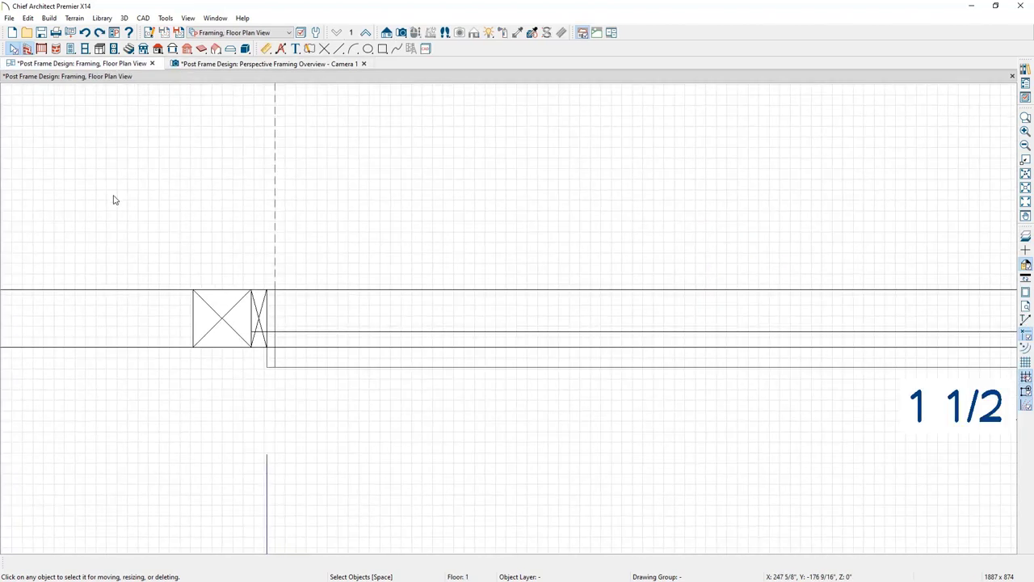
{"action": "scroll", "coordinate": [141, 199], "scroll_direction": "down", "scroll_amount": 3}
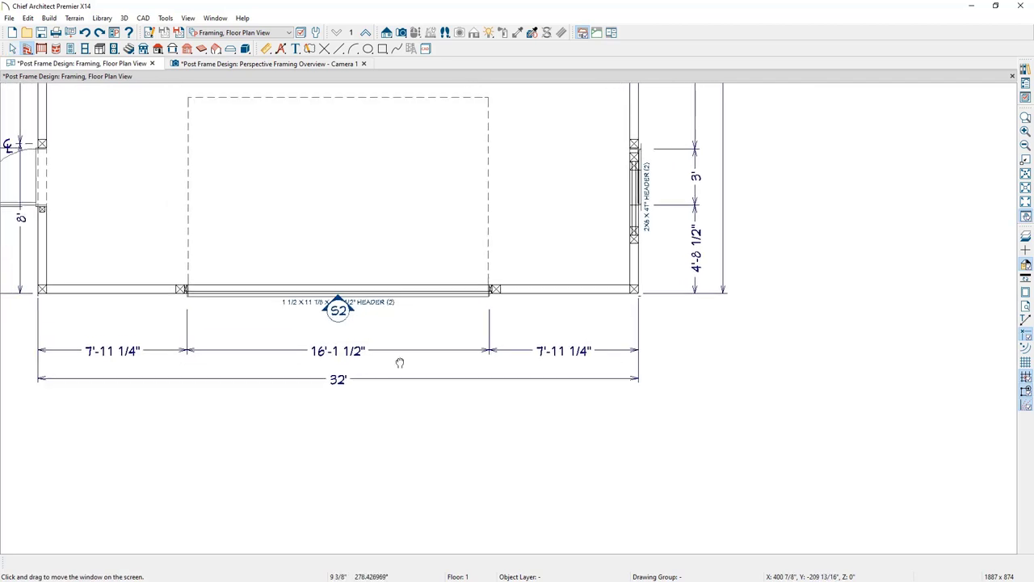
{"action": "left_click", "coordinate": [629, 188]}
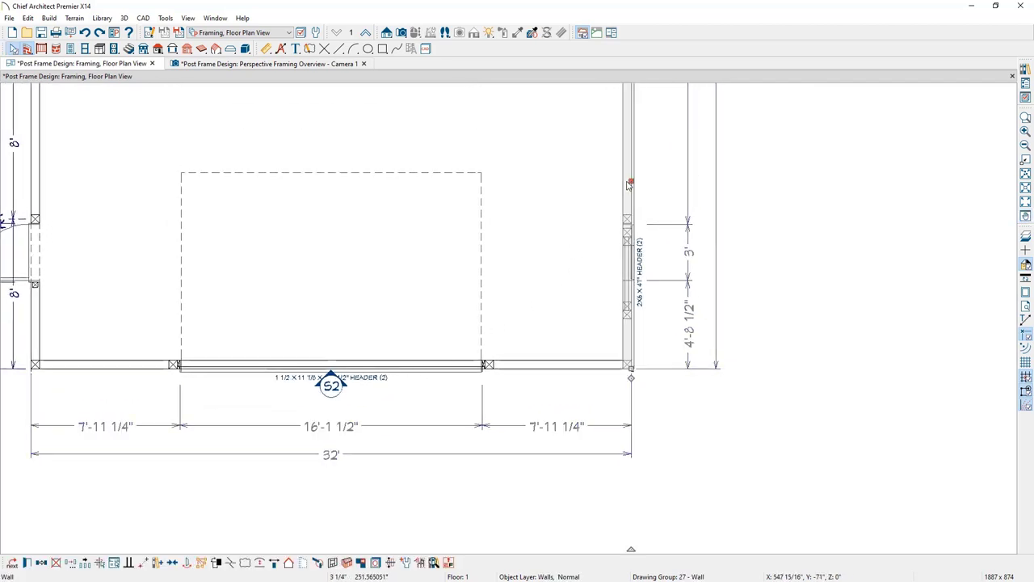
{"action": "left_click", "coordinate": [346, 563]}
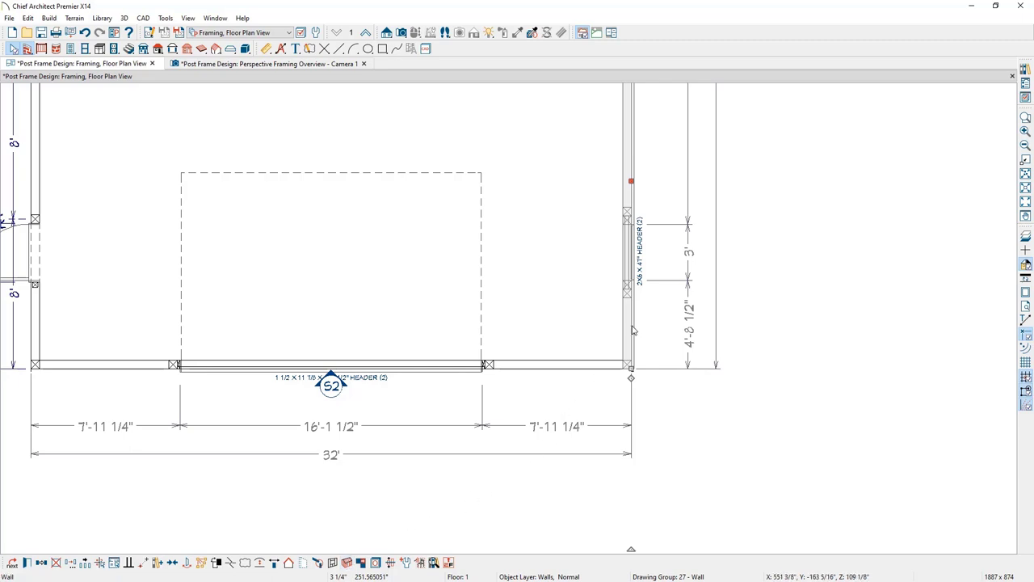
In the perspective framing overview, delete the window's header, left post, trimmers, sill and cripples
{"action": "left_click", "coordinate": [319, 66]}
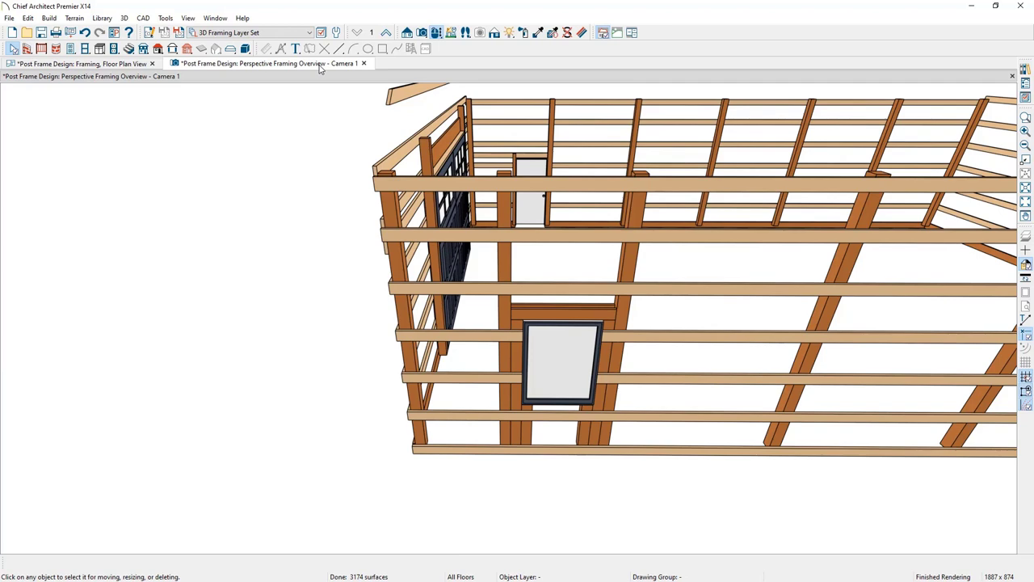
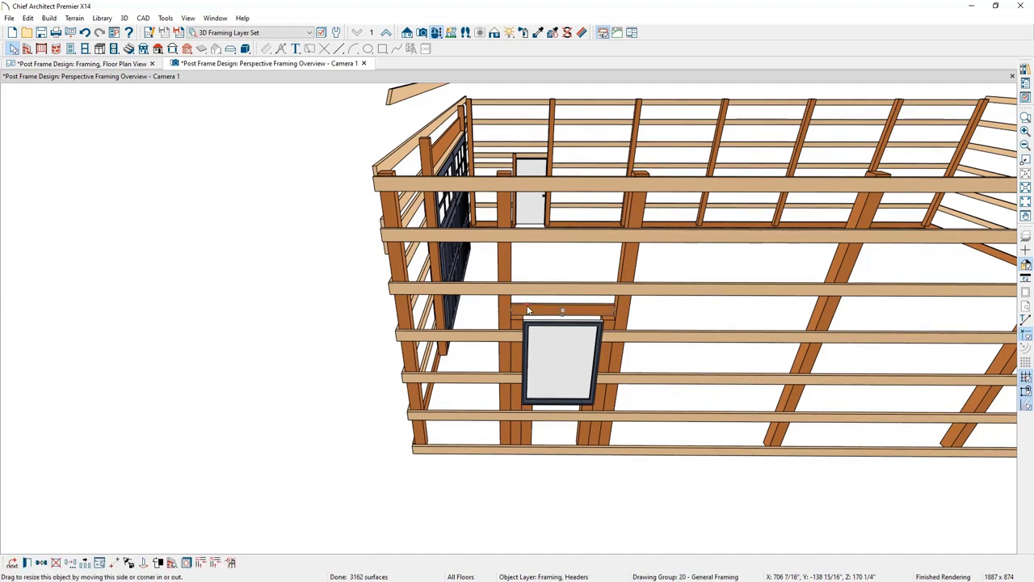
{"action": "key", "text": "Delete"}
{"action": "left_click", "coordinate": [504, 311]}
{"action": "key", "text": "Delete"}
{"action": "left_click", "coordinate": [524, 420]}
{"action": "key", "text": "Delete"}
{"action": "left_click", "coordinate": [578, 437]}
{"action": "key", "text": "Delete"}
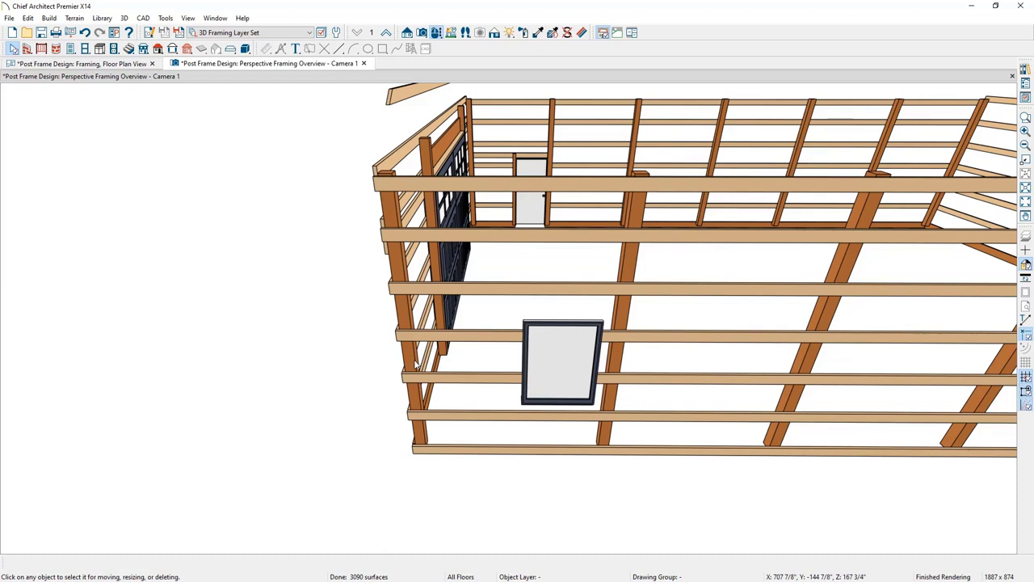
In the floor plan, add a manual dimension between the centers of the two posts above the window and place it outside the wall
{"action": "left_click", "coordinate": [109, 64]}
{"action": "middle_click_drag", "start_coordinate": [555, 120], "coordinate": [582, 226]}
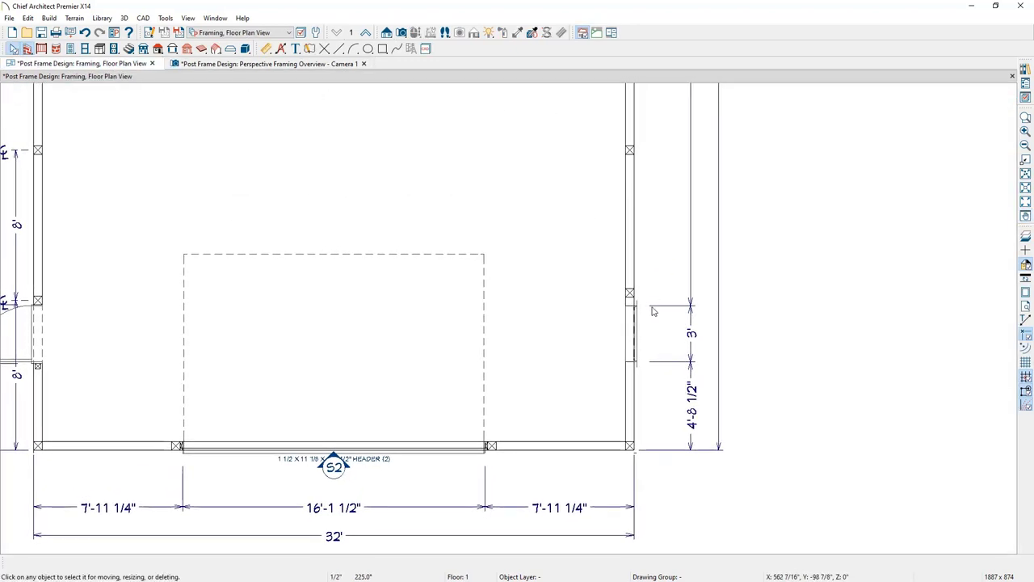
{"action": "scroll", "coordinate": [654, 311], "scroll_direction": "up", "scroll_amount": 2}
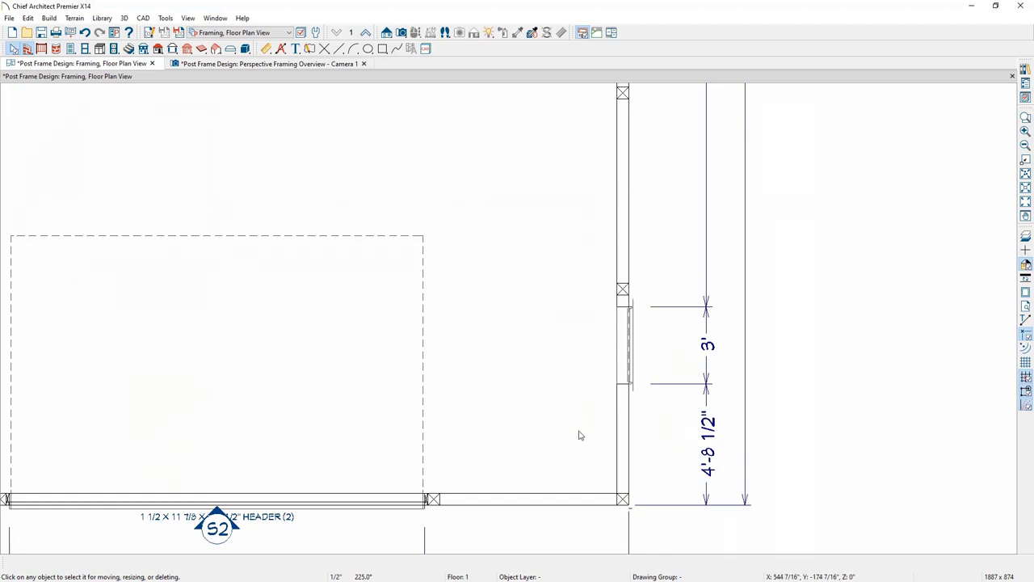
{"action": "left_click", "coordinate": [266, 49]}
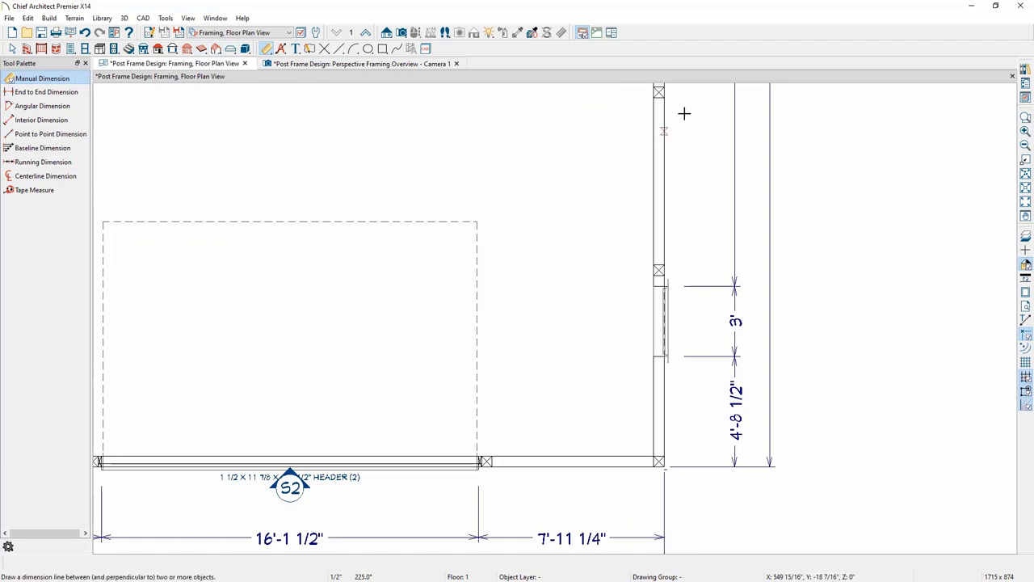
{"action": "scroll", "coordinate": [664, 109], "scroll_direction": "up", "scroll_amount": 5}
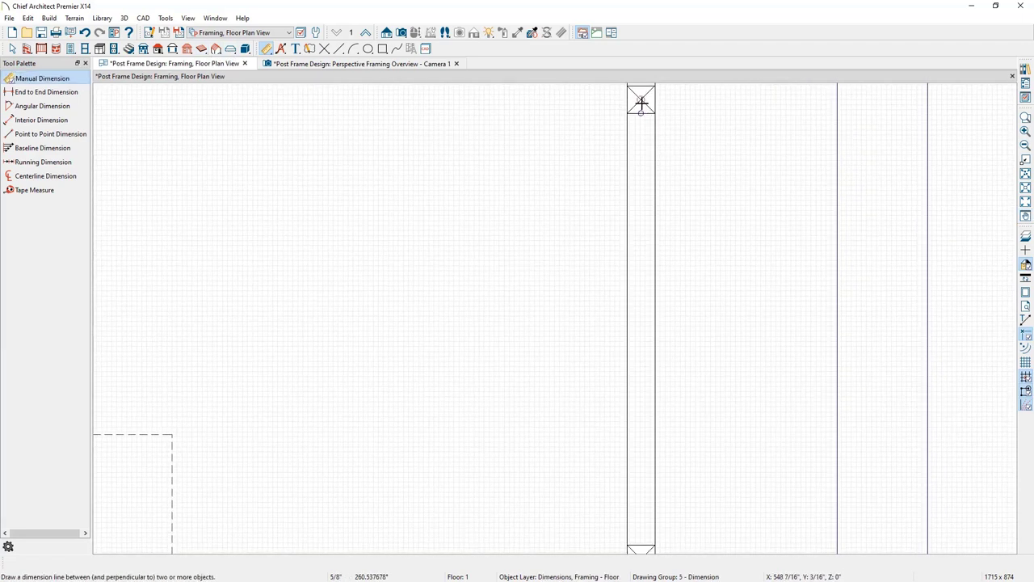
{"action": "scroll", "coordinate": [641, 102], "scroll_direction": "down", "scroll_amount": 2}
{"action": "left_click_drag", "start_coordinate": [641, 102], "coordinate": [641, 413]}
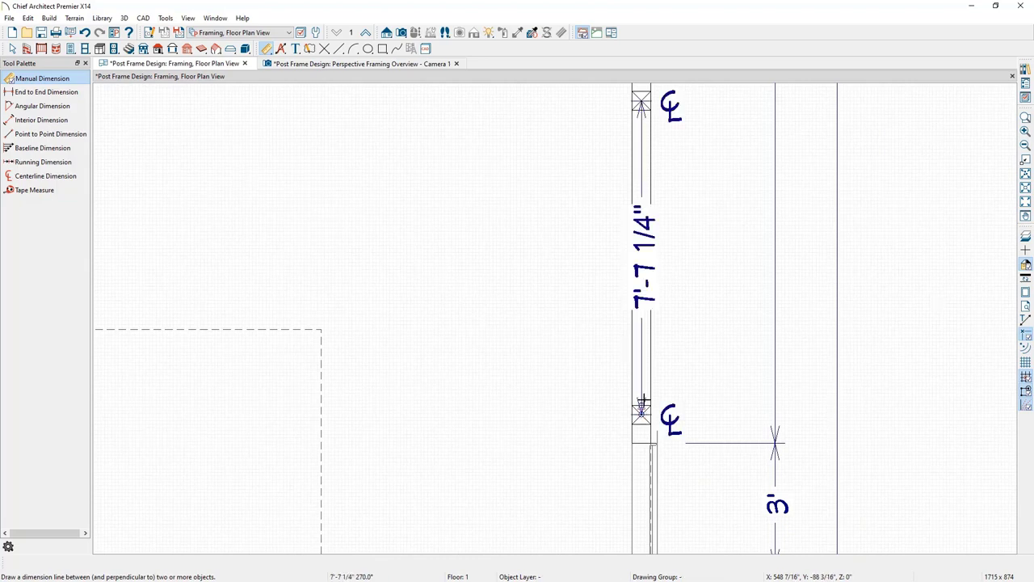
{"action": "left_click", "coordinate": [643, 369]}
{"action": "left_click_drag", "start_coordinate": [642, 369], "coordinate": [697, 369]}
Extend the post dimension line down past the window to the lower right building corner
{"action": "middle_click_drag", "start_coordinate": [770, 387], "coordinate": [768, 174]}
{"action": "left_click", "coordinate": [691, 155]}
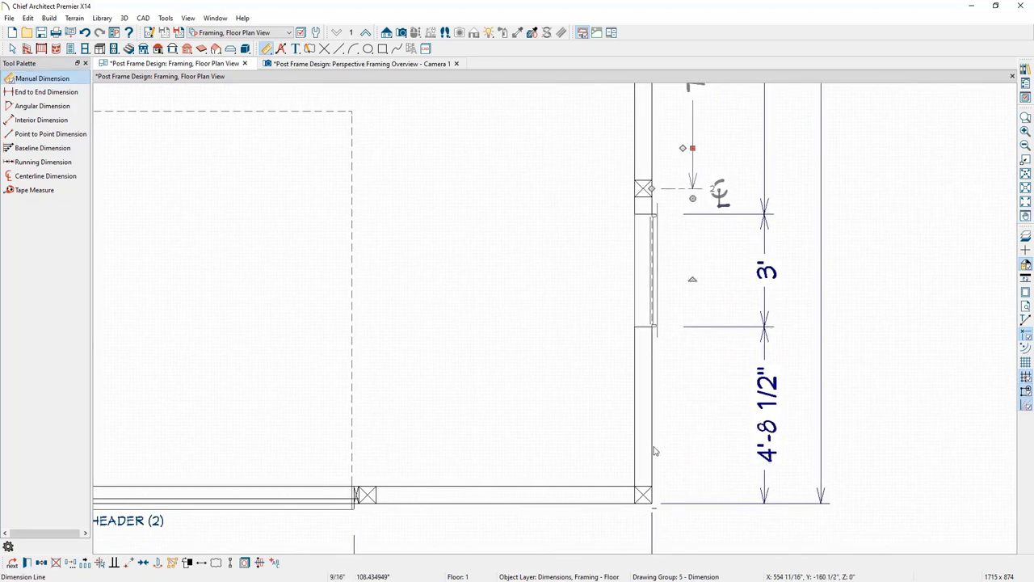
{"action": "left_click_drag", "start_coordinate": [683, 150], "coordinate": [687, 494]}
{"action": "scroll", "coordinate": [686, 427], "scroll_direction": "down", "scroll_amount": 3}
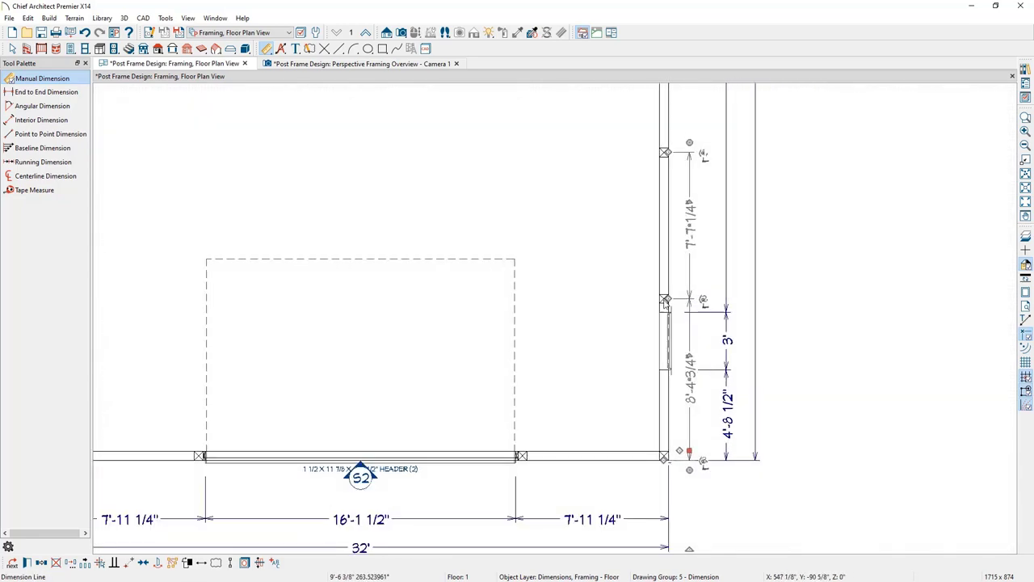
{"action": "key", "text": "Escape"}
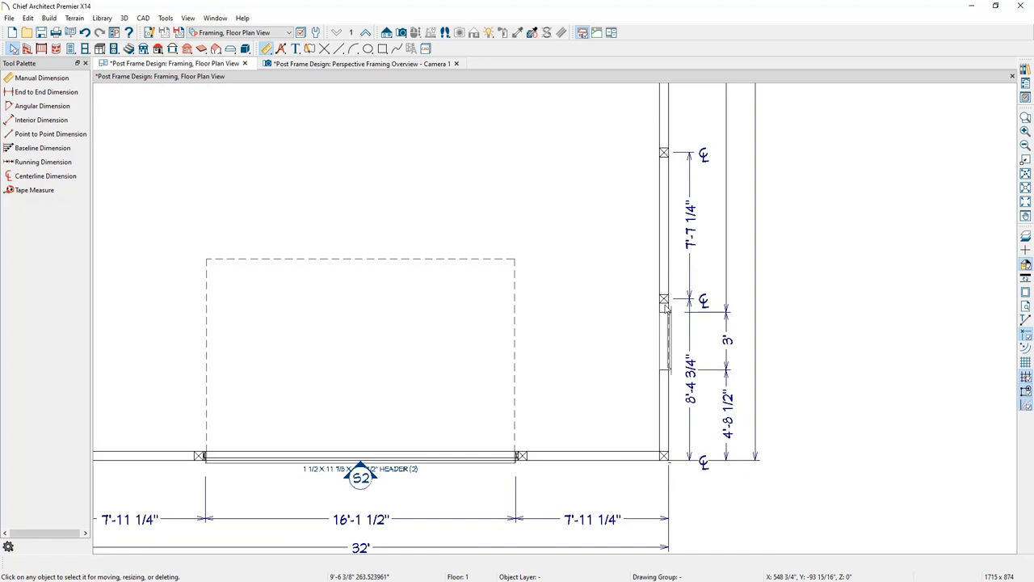
Reposition the post just above the window so it is 8' from the next post up the wall, and delete the post dimension line
{"action": "left_click", "coordinate": [667, 301]}
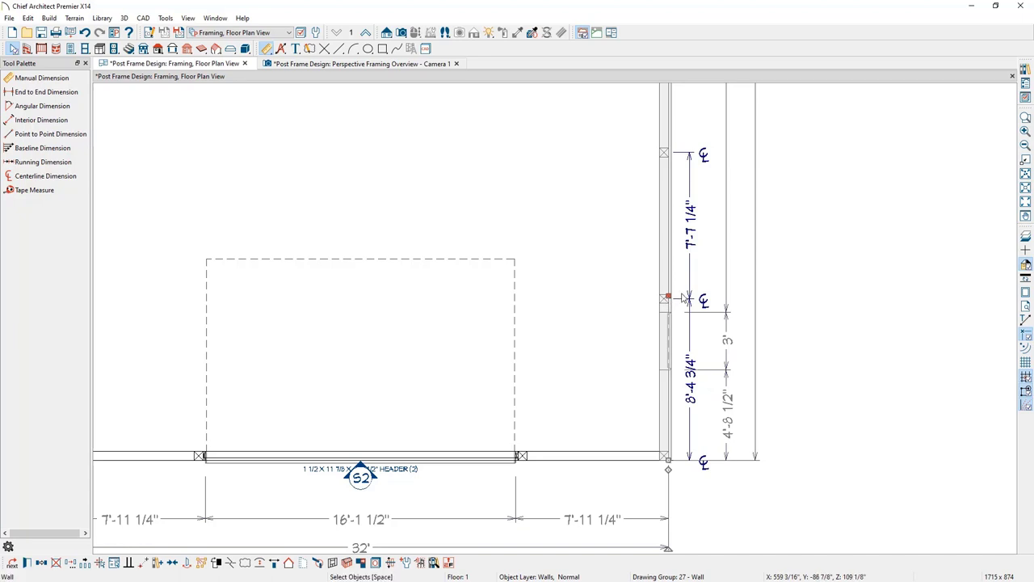
{"action": "key", "text": "Tab"}
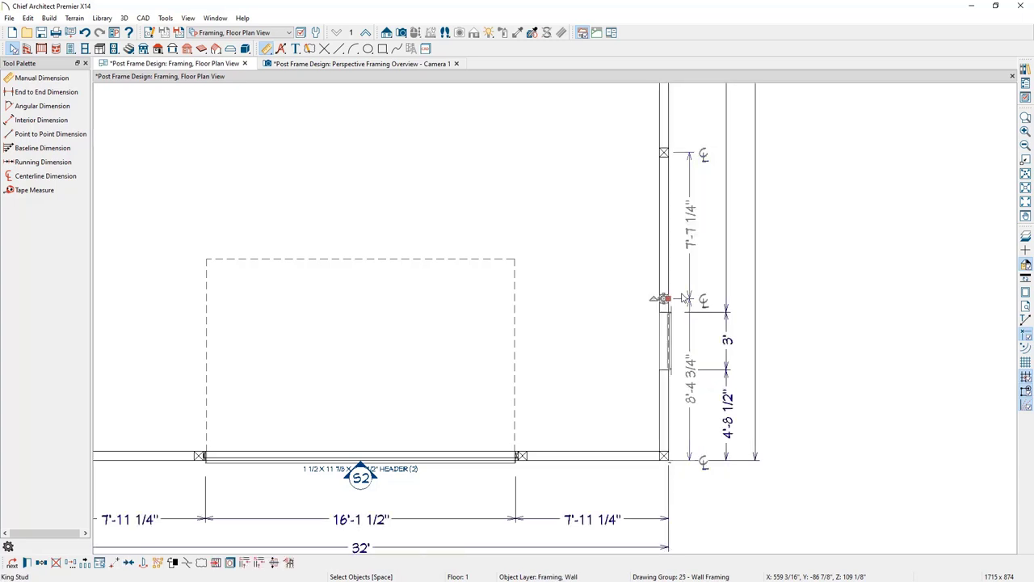
{"action": "left_click", "coordinate": [691, 238]}
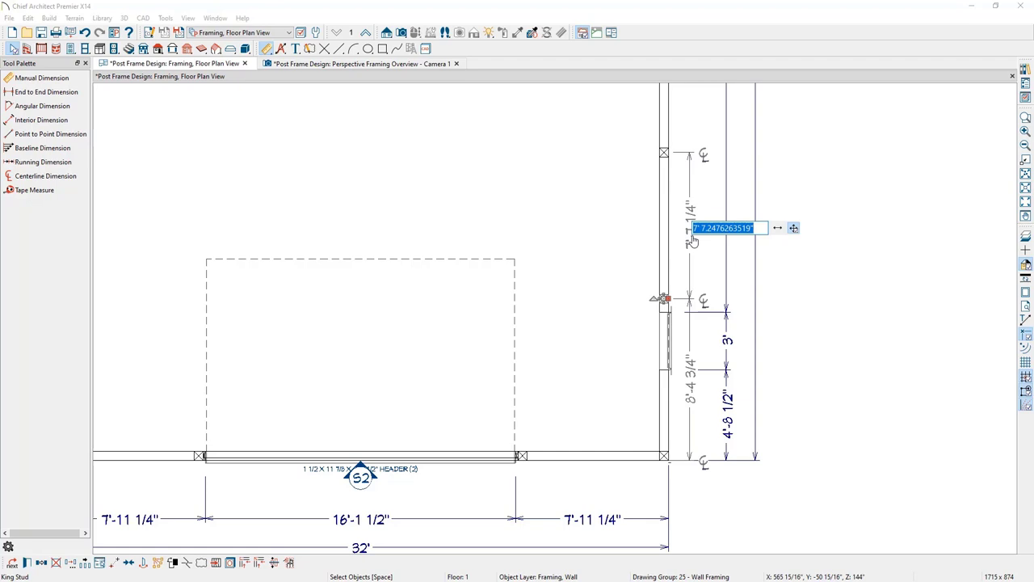
{"action": "type", "text": "8"}
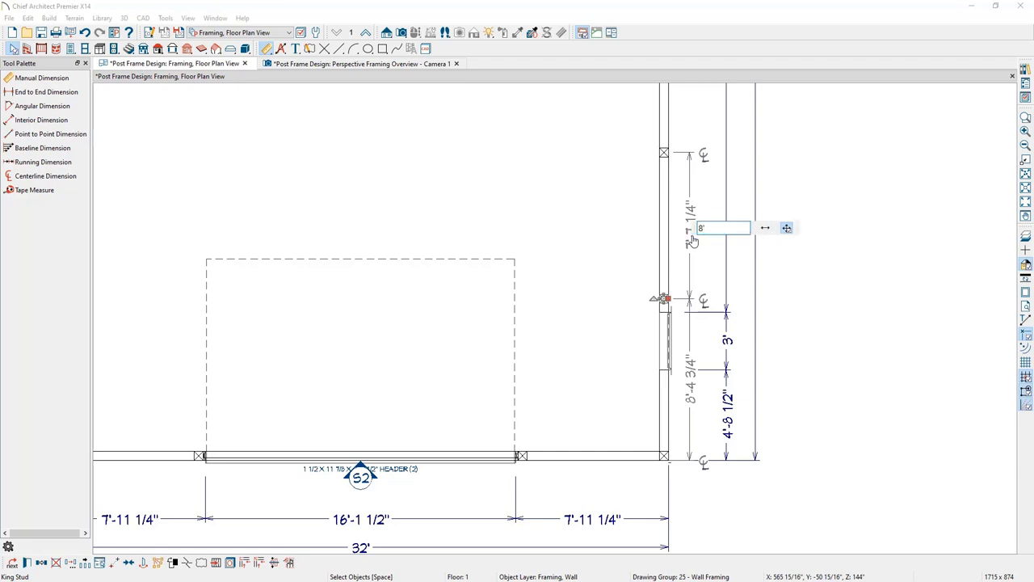
{"action": "key", "text": "Return"}
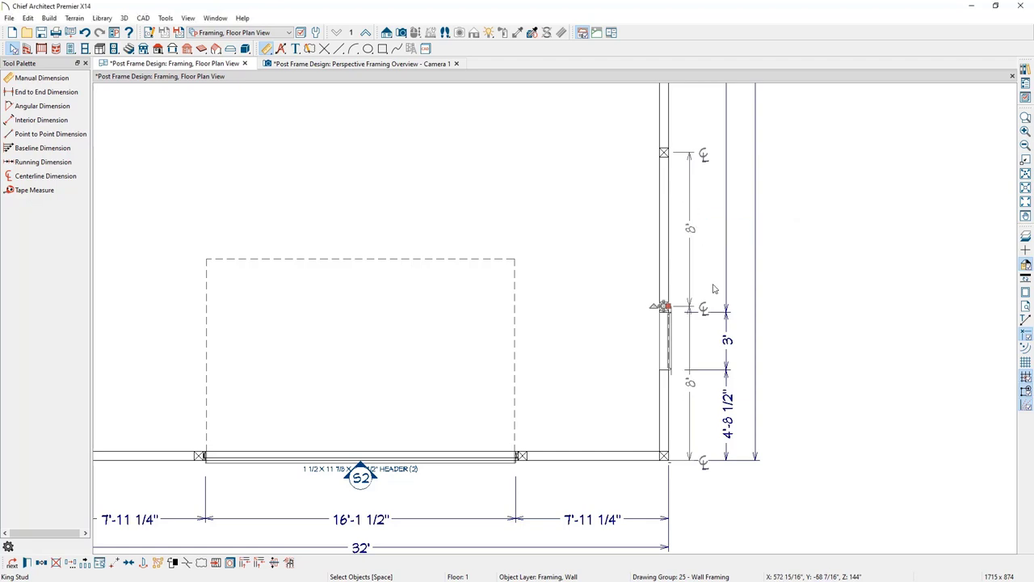
{"action": "left_click", "coordinate": [829, 282]}
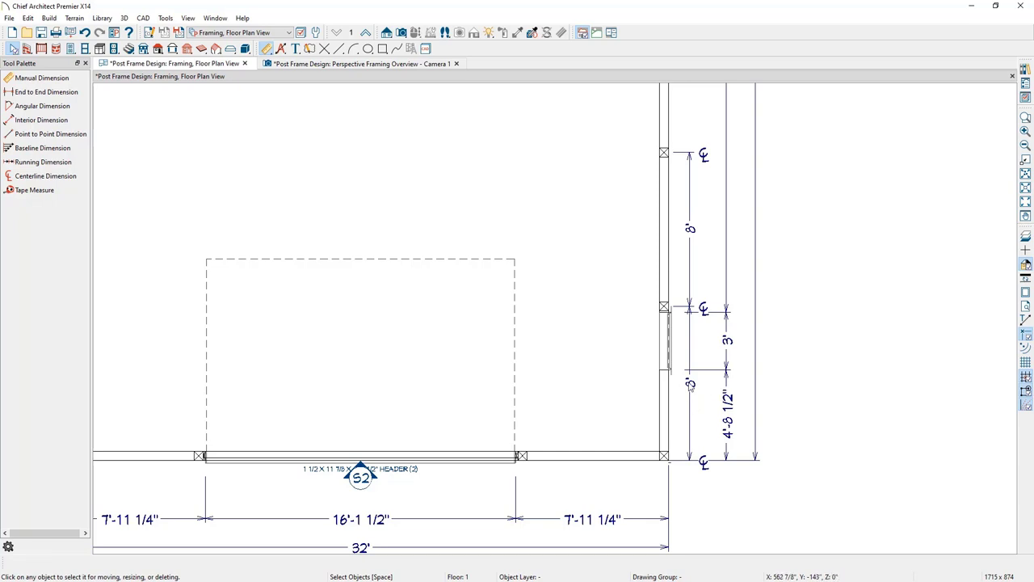
{"action": "left_click", "coordinate": [691, 270]}
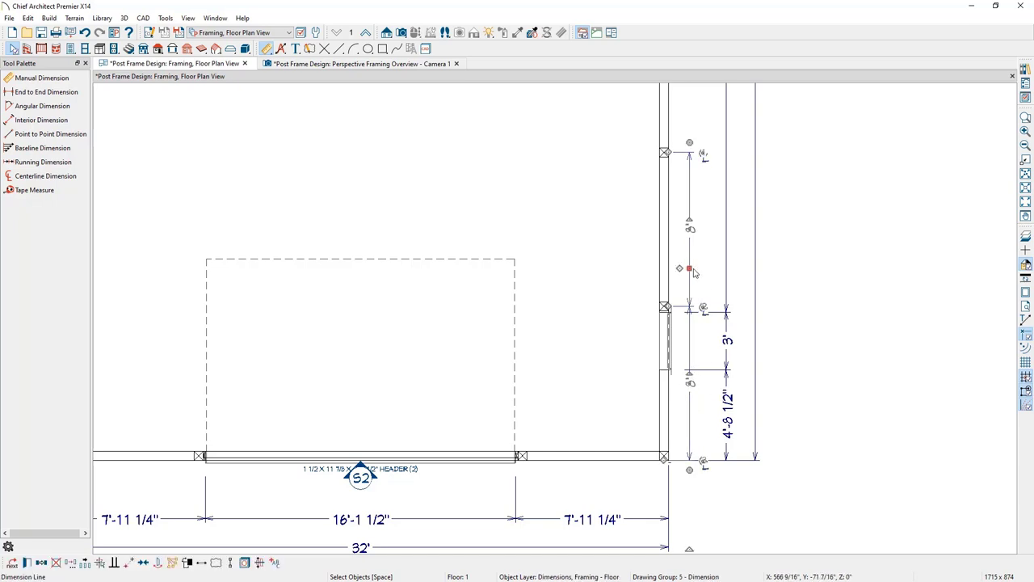
{"action": "key", "text": "Delete"}
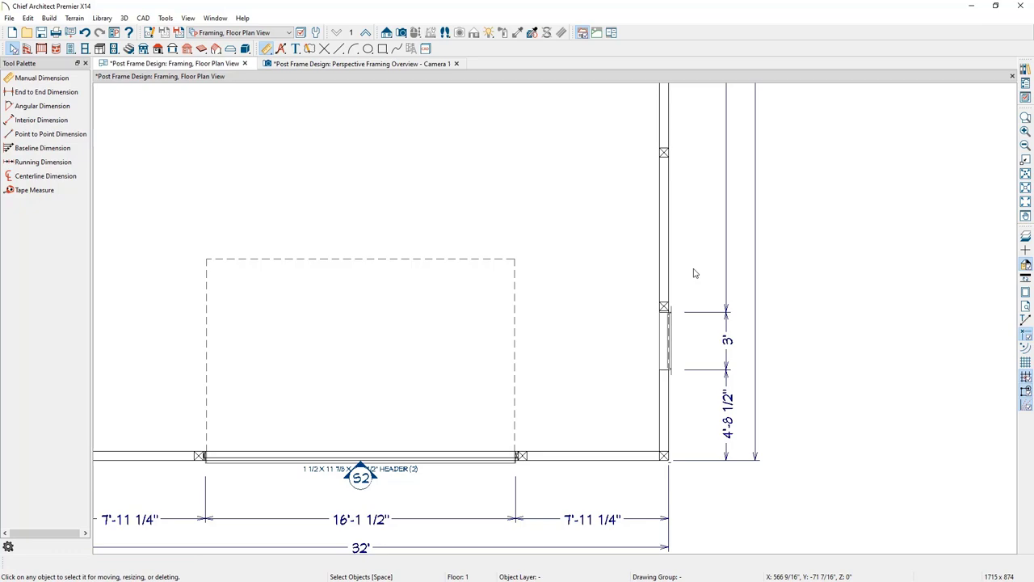
In the perspective framing overview, delete the remaining sill framing member beneath the side wall's window
{"action": "left_click", "coordinate": [408, 63]}
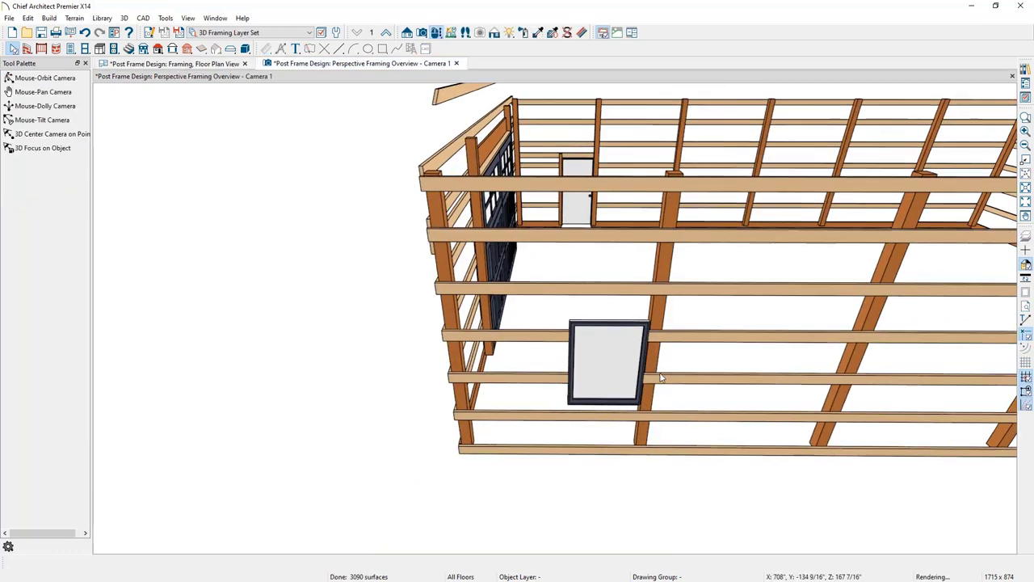
{"action": "scroll", "coordinate": [635, 395], "scroll_direction": "up", "scroll_amount": 5}
{"action": "scroll", "coordinate": [633, 395], "scroll_direction": "down", "scroll_amount": 3}
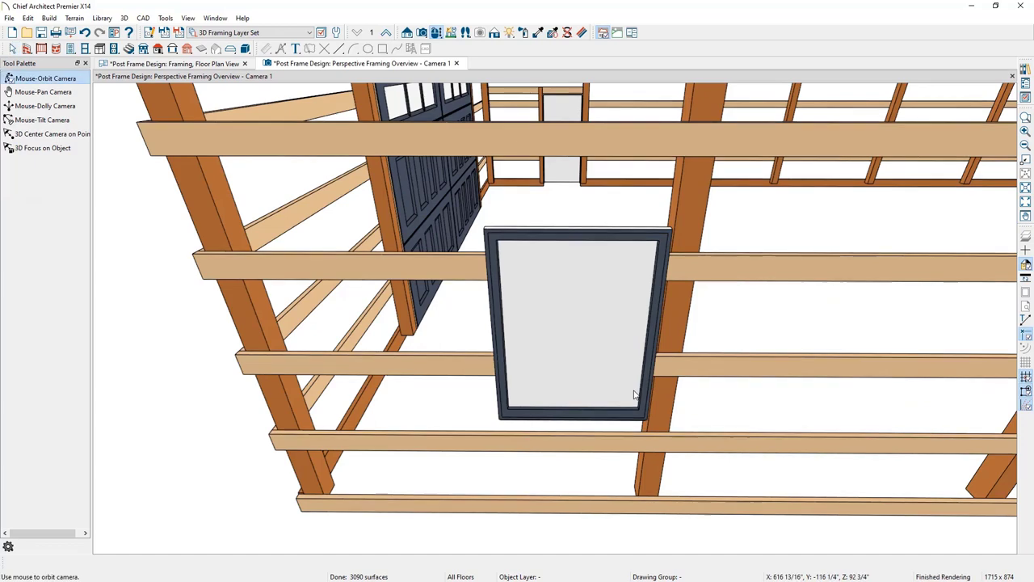
{"action": "left_click_drag", "start_coordinate": [635, 394], "coordinate": [631, 369]}
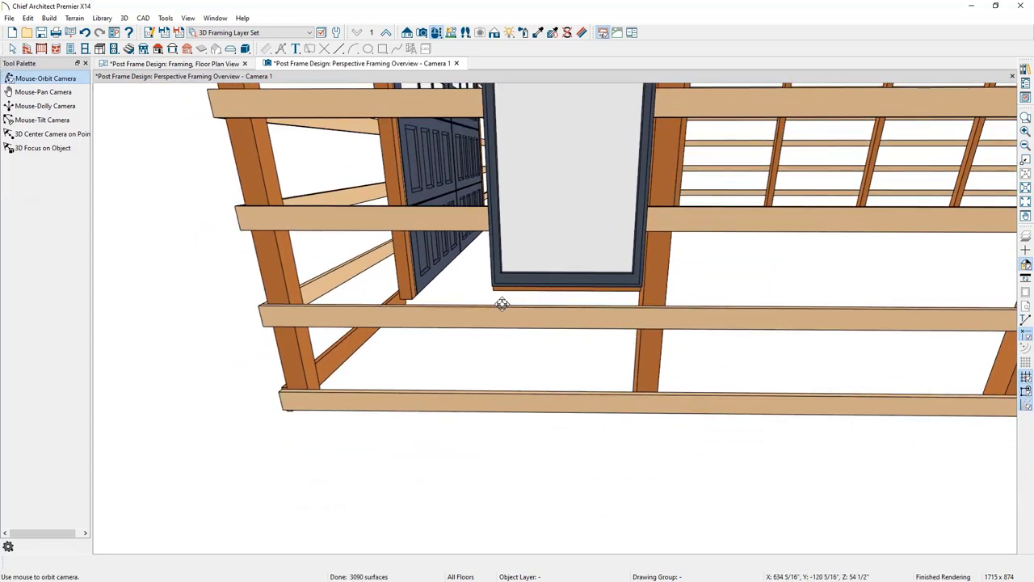
{"action": "key", "text": "space"}
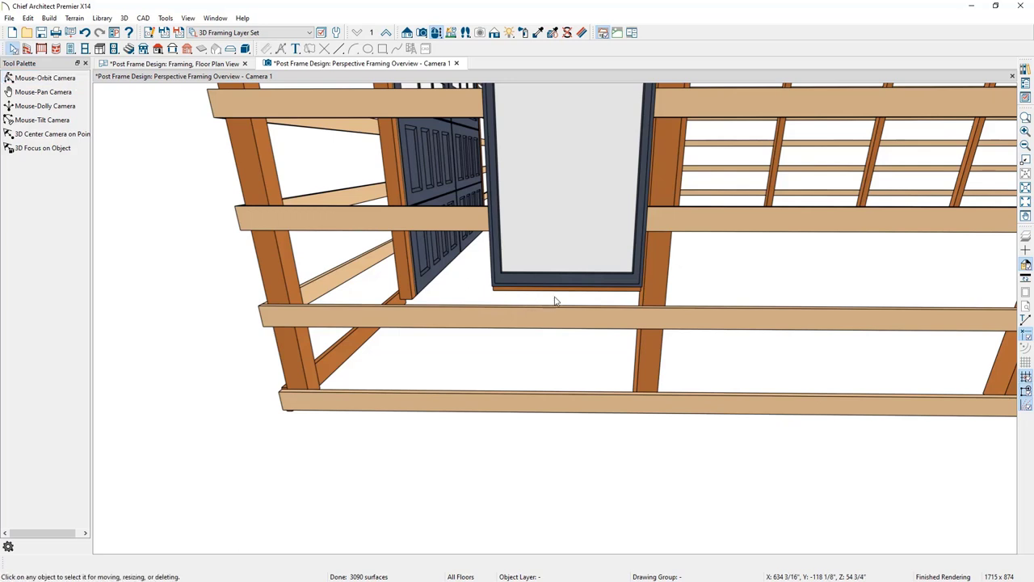
{"action": "left_click", "coordinate": [556, 296]}
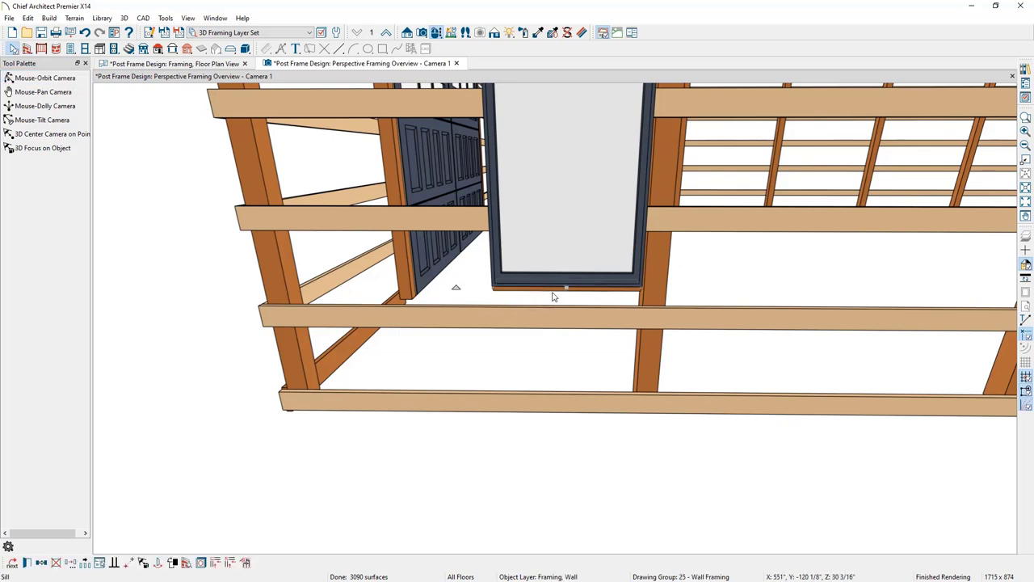
{"action": "key", "text": "Delete"}
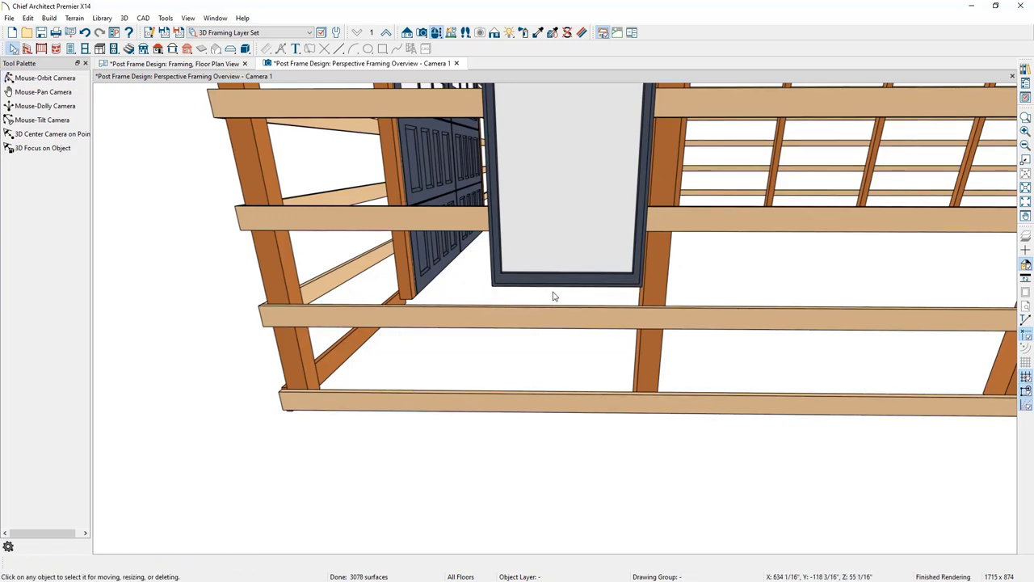
{"action": "scroll", "coordinate": [554, 294], "scroll_direction": "down", "scroll_amount": 3}
{"action": "middle_click_drag", "start_coordinate": [554, 294], "coordinate": [555, 332]}
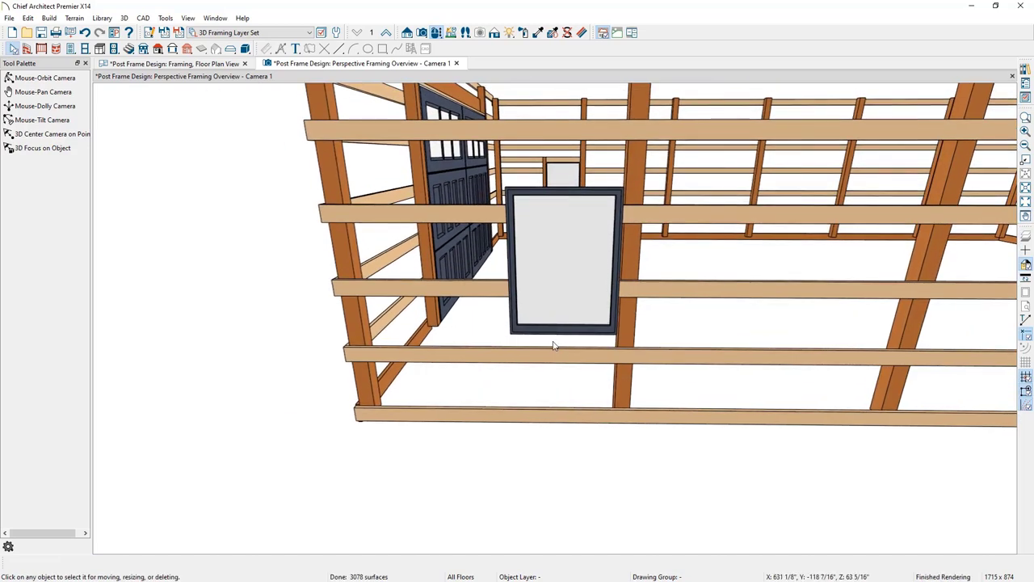
Open the East Wall cross section/elevation view from its callout in the framing floor plan
{"action": "left_click", "coordinate": [184, 66]}
{"action": "scroll", "coordinate": [646, 226], "scroll_direction": "down", "scroll_amount": 2}
{"action": "middle_click_drag", "start_coordinate": [671, 202], "coordinate": [676, 279]}
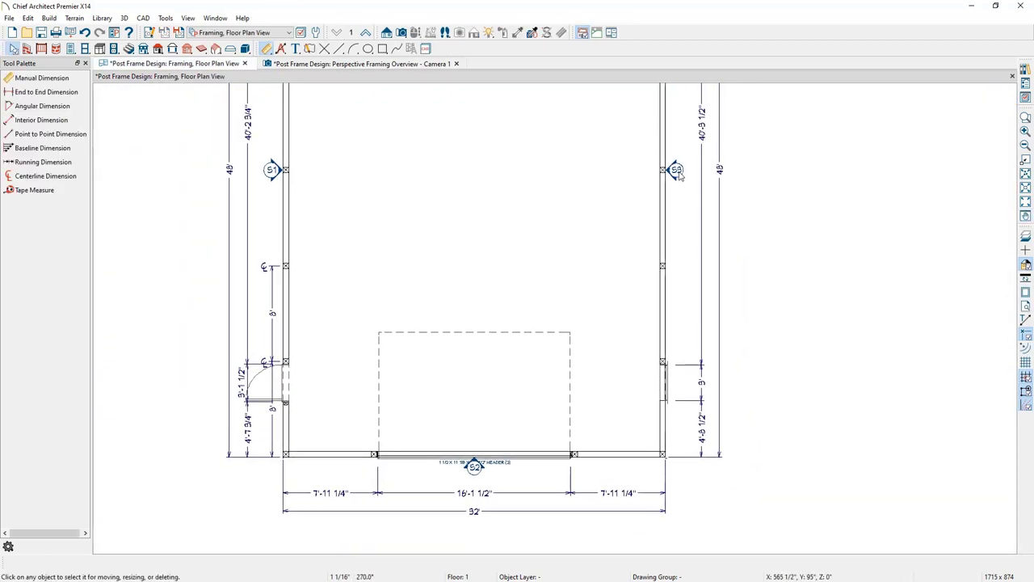
{"action": "double_click", "coordinate": [677, 171]}
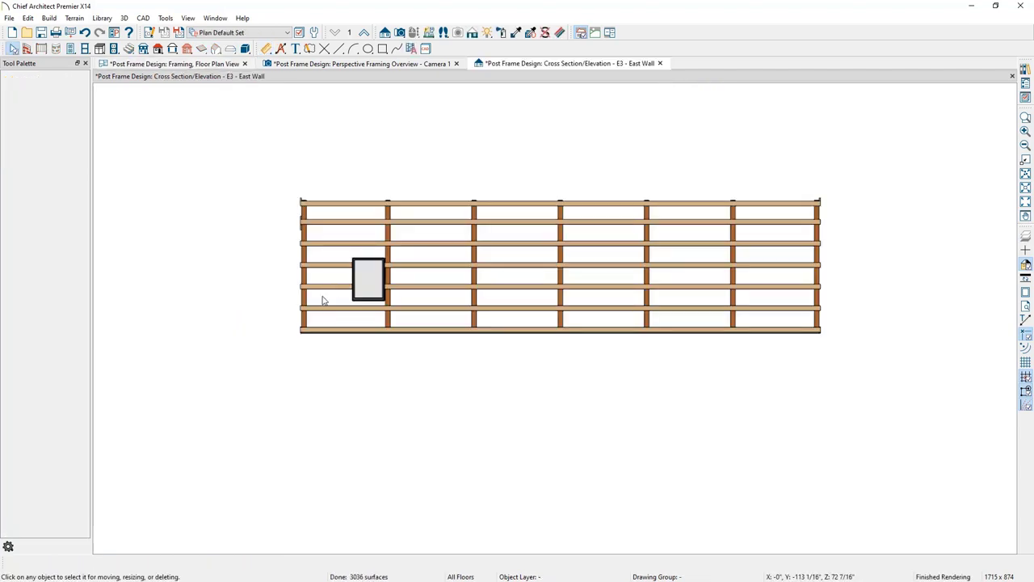
Create a CAD detail from the elevation and draw a vertical line about 5 1/4" long from the window's bottom edge to the girt below
{"action": "scroll", "coordinate": [356, 309], "scroll_direction": "up", "scroll_amount": 5}
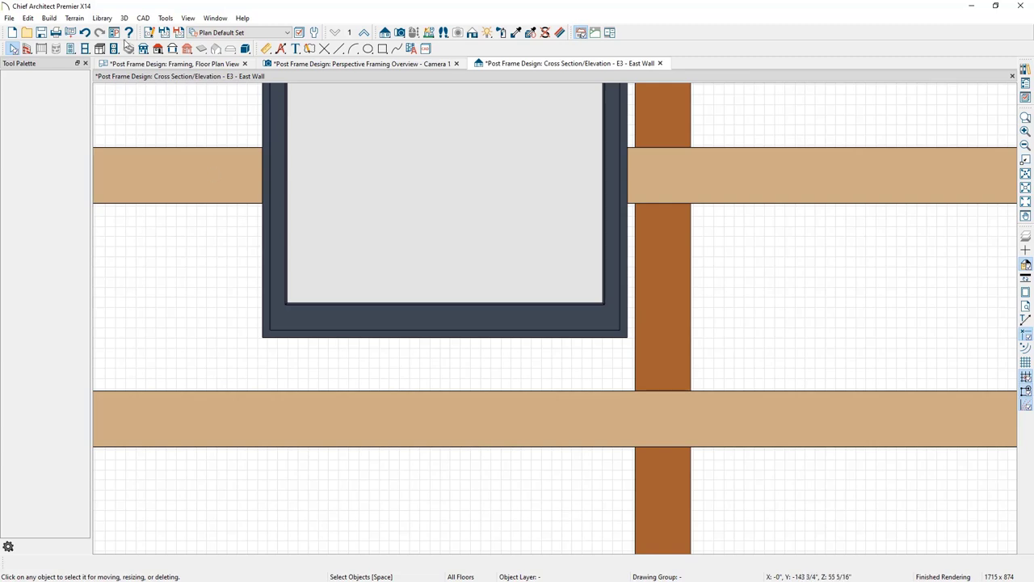
{"action": "left_click", "coordinate": [142, 19]}
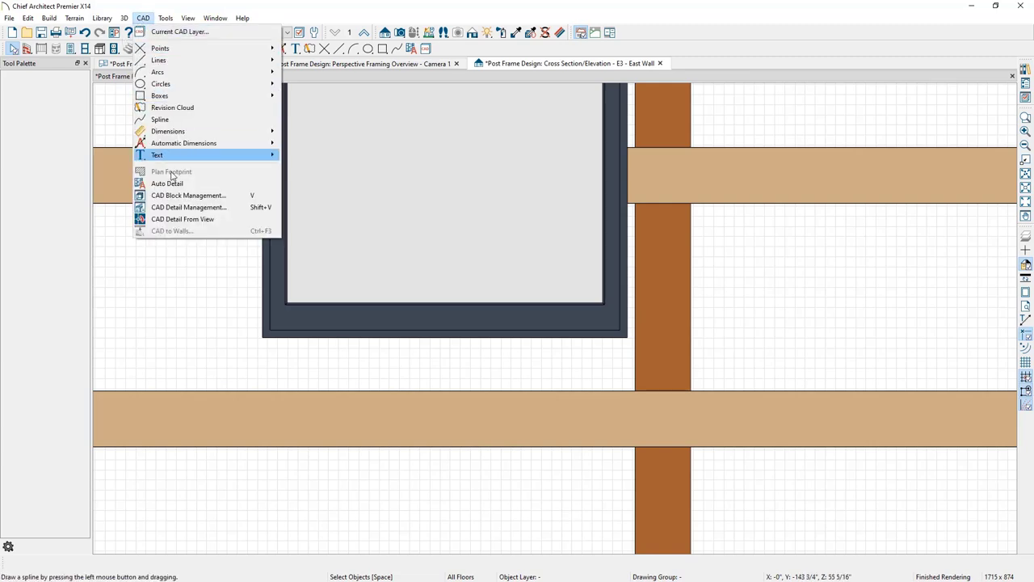
{"action": "left_click", "coordinate": [179, 220]}
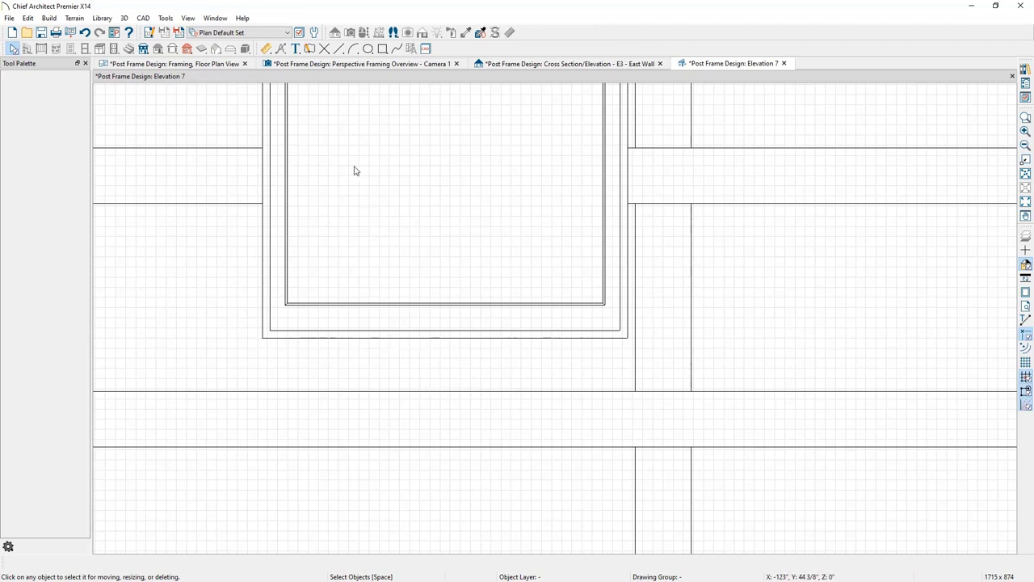
{"action": "left_click", "coordinate": [340, 48]}
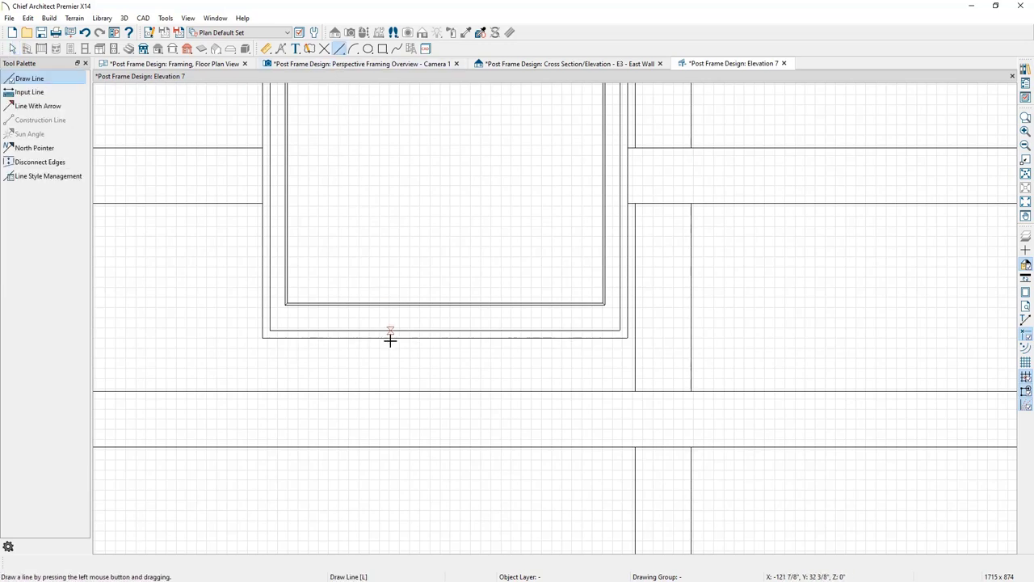
{"action": "left_click_drag", "start_coordinate": [391, 339], "coordinate": [390, 392]}
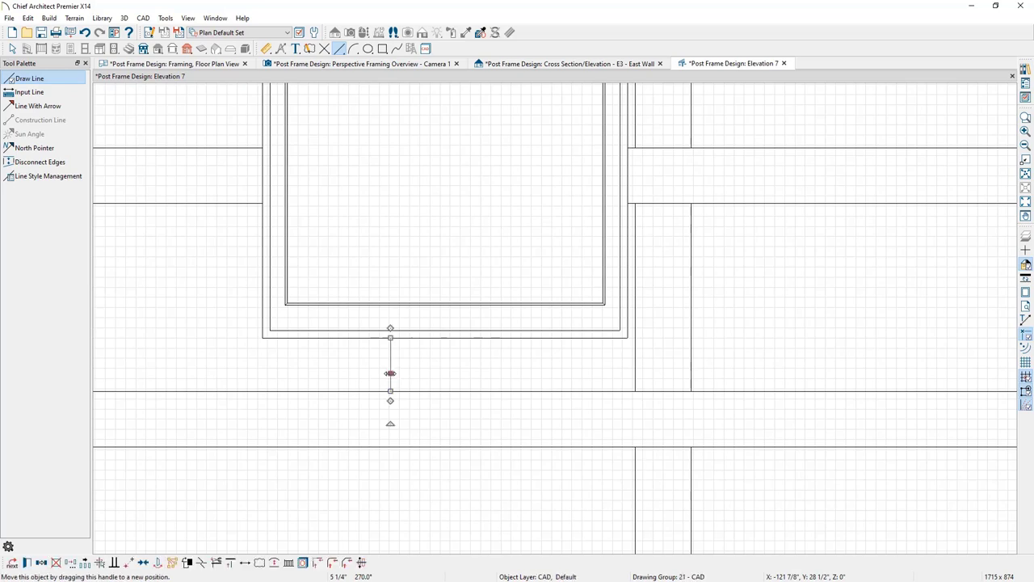
Copy the line's length from its specification, cancel without changes, and close the CAD detail to return to the East Wall elevation
{"action": "double_click", "coordinate": [391, 371]}
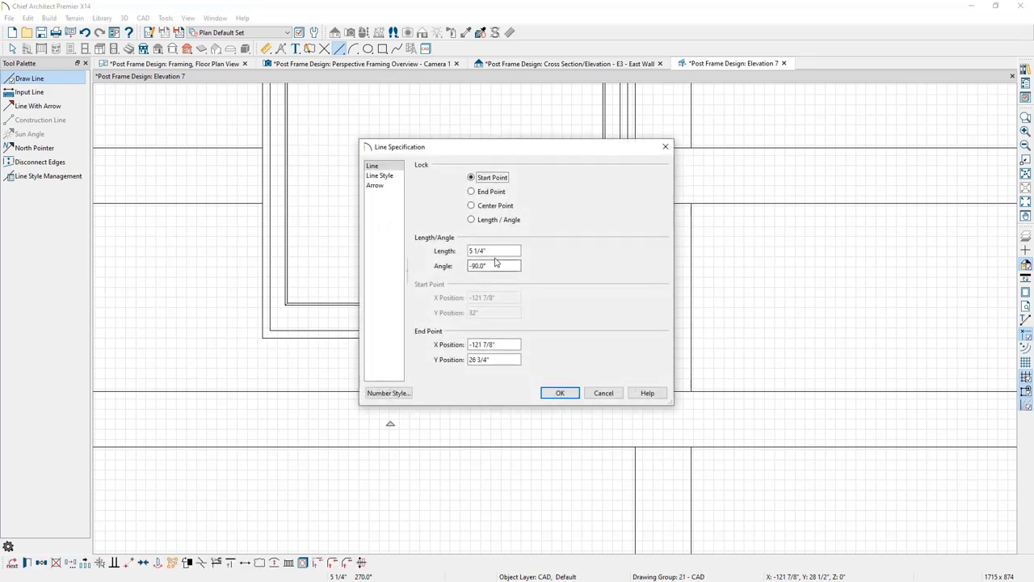
{"action": "left_click_drag", "start_coordinate": [493, 250], "coordinate": [441, 257]}
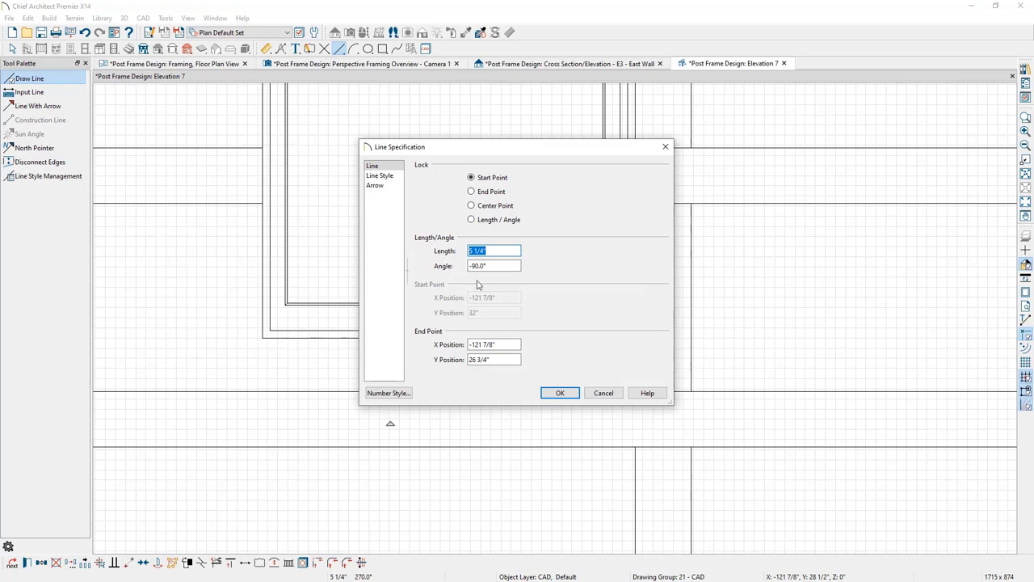
{"action": "left_click", "coordinate": [603, 393]}
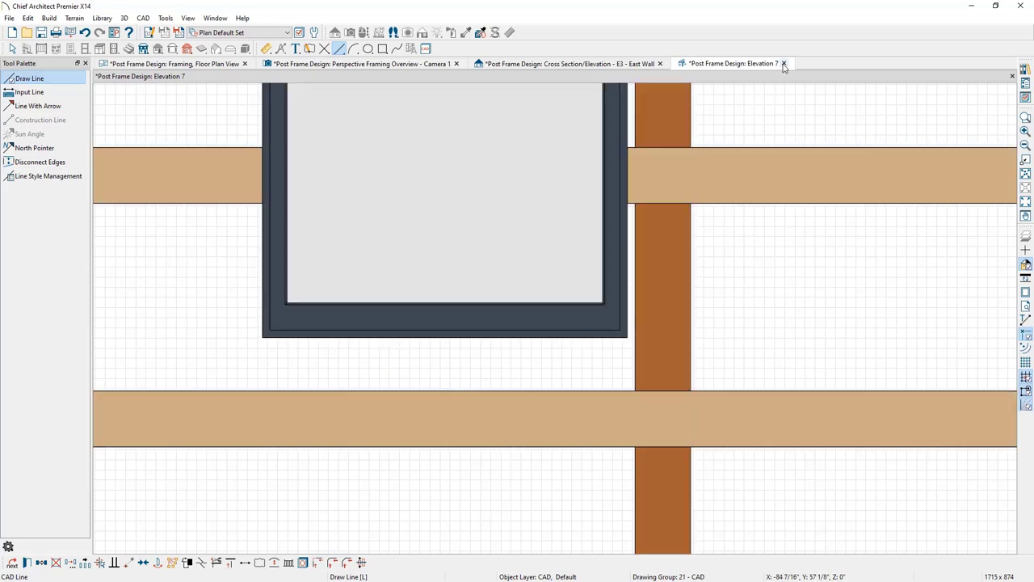
{"action": "left_click", "coordinate": [783, 63]}
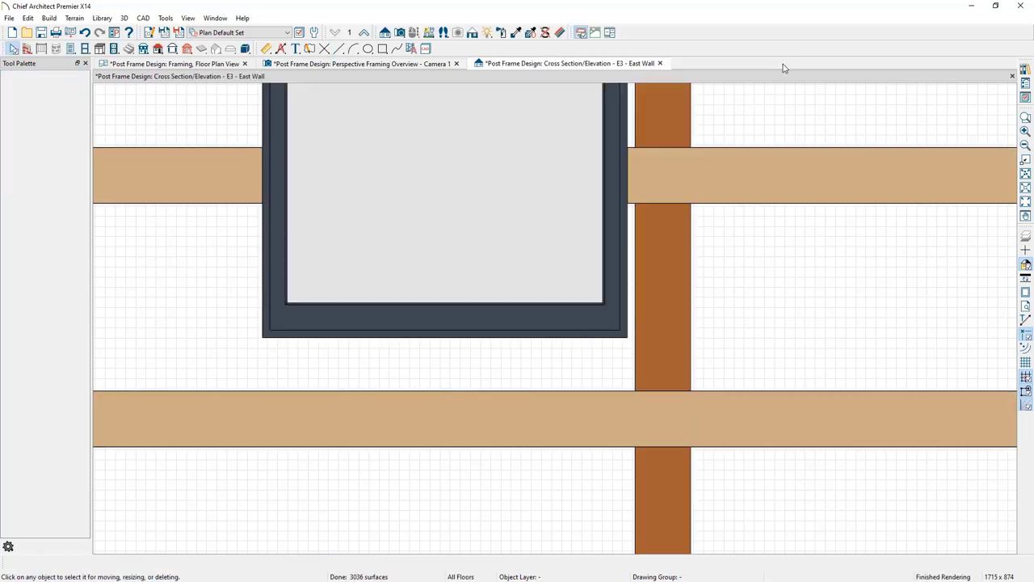
Set the window's Floor to Bottom to 32"-5 1/4", and update the window defaults from this window
{"action": "left_click", "coordinate": [461, 197]}
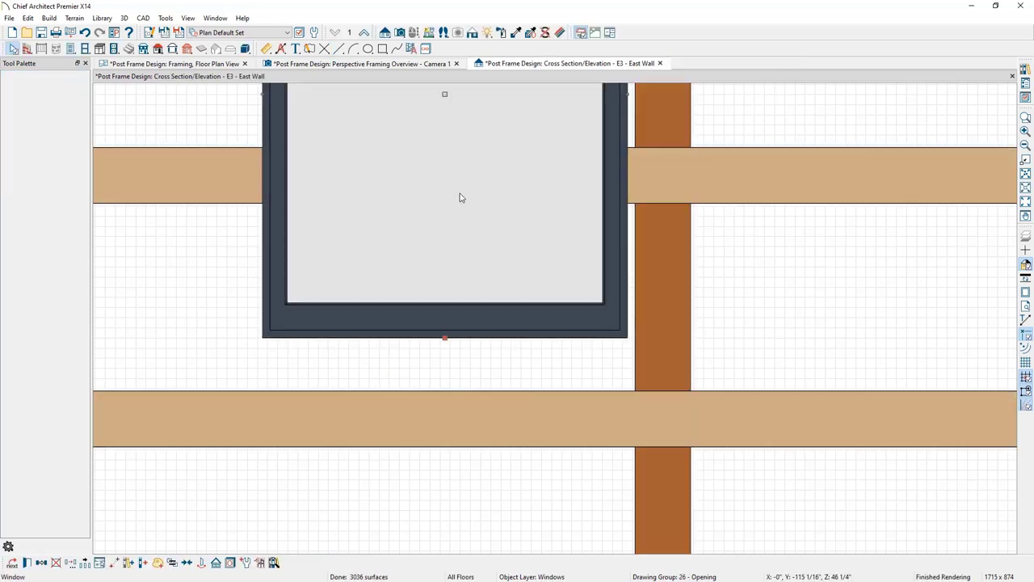
{"action": "double_click", "coordinate": [461, 197]}
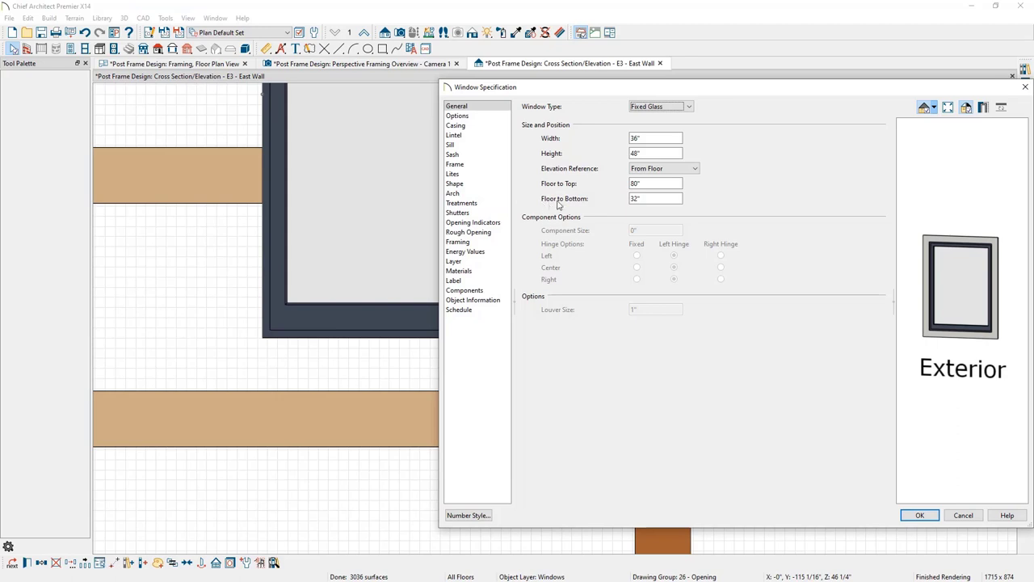
{"action": "left_click", "coordinate": [651, 198]}
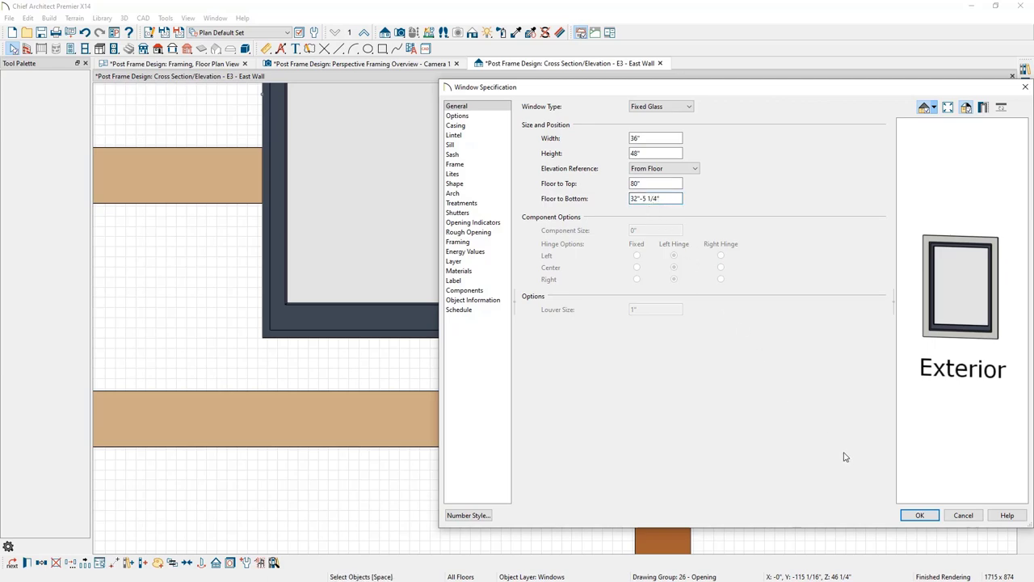
{"action": "left_click", "coordinate": [919, 515]}
{"action": "scroll", "coordinate": [550, 346], "scroll_direction": "down", "scroll_amount": 5}
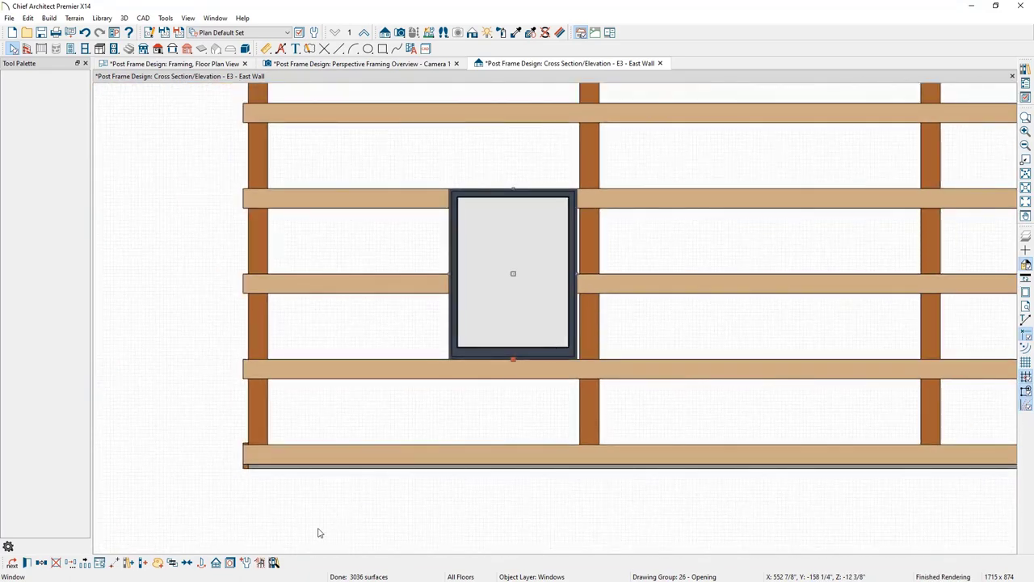
{"action": "left_click", "coordinate": [246, 563]}
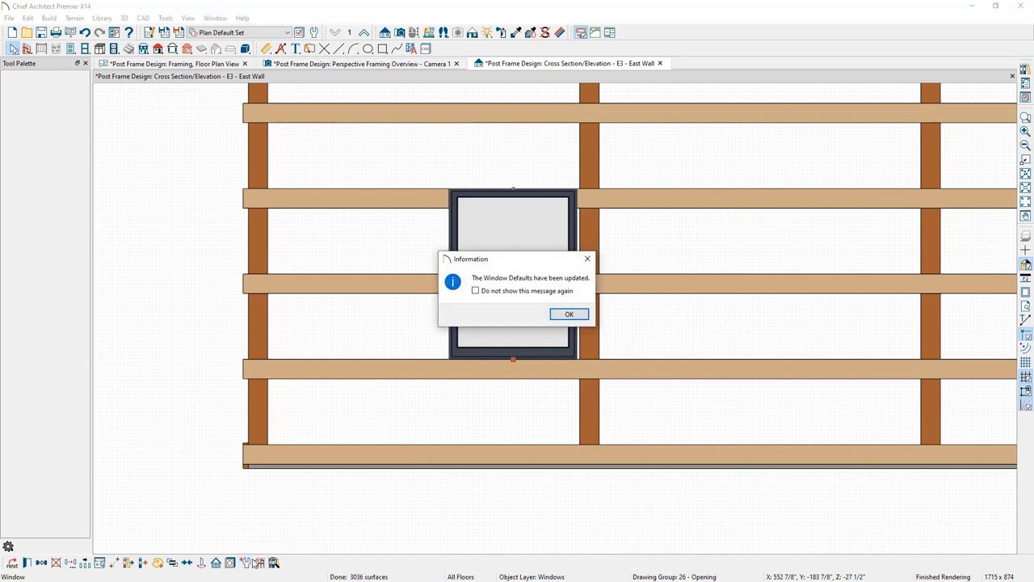
{"action": "left_click", "coordinate": [569, 314]}
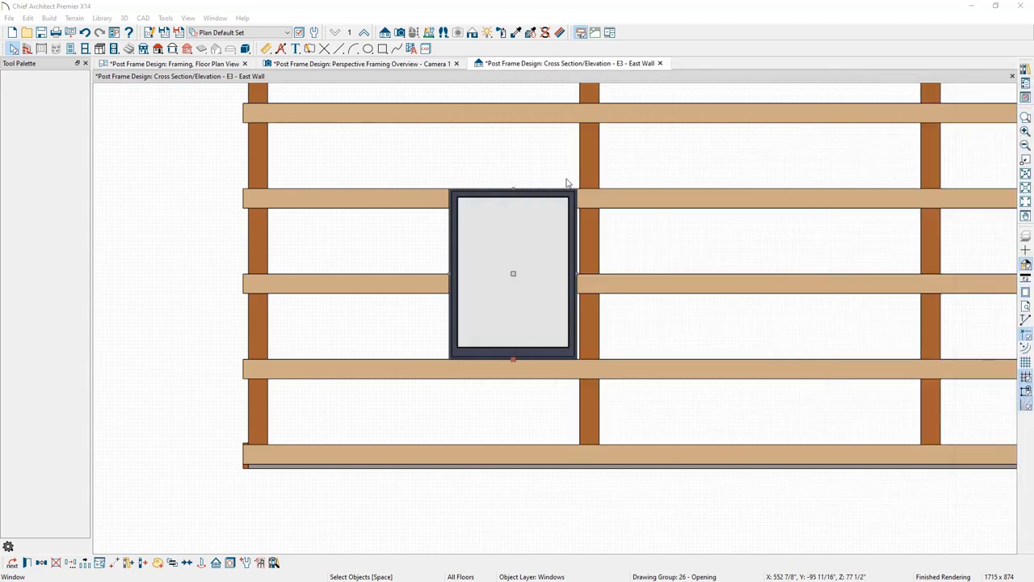
Copy the upper girt left of the window and place the copy directly above it, offset 5.5"
{"action": "left_click", "coordinate": [329, 196]}
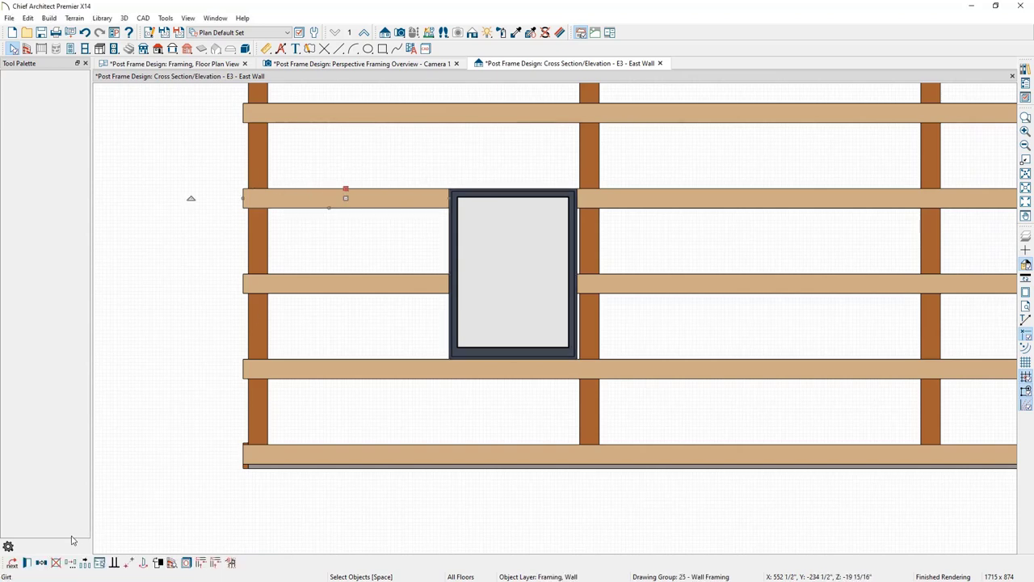
{"action": "left_click", "coordinate": [41, 563]}
{"action": "left_click", "coordinate": [346, 196]}
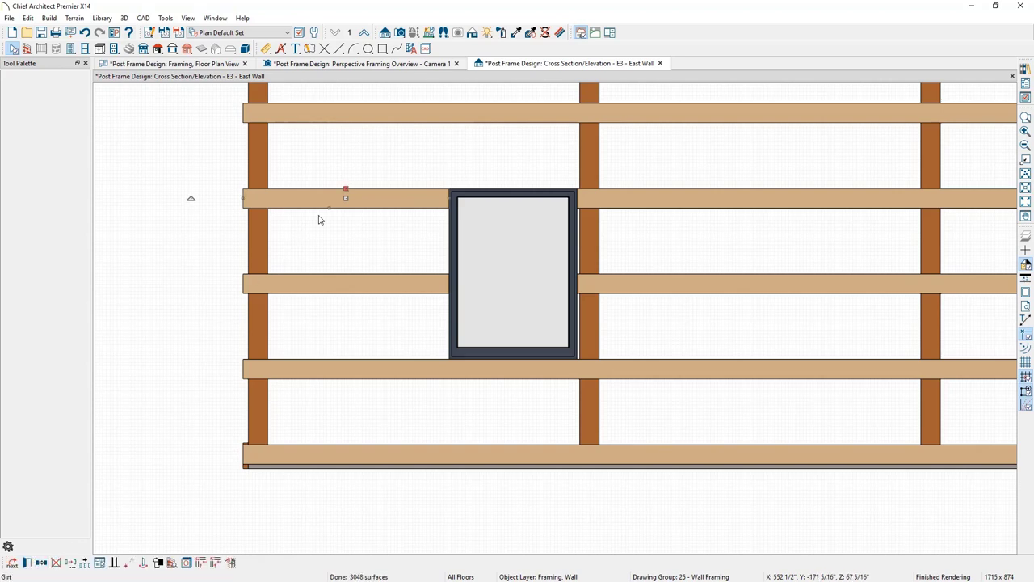
{"action": "left_click_drag", "start_coordinate": [346, 196], "coordinate": [346, 189]}
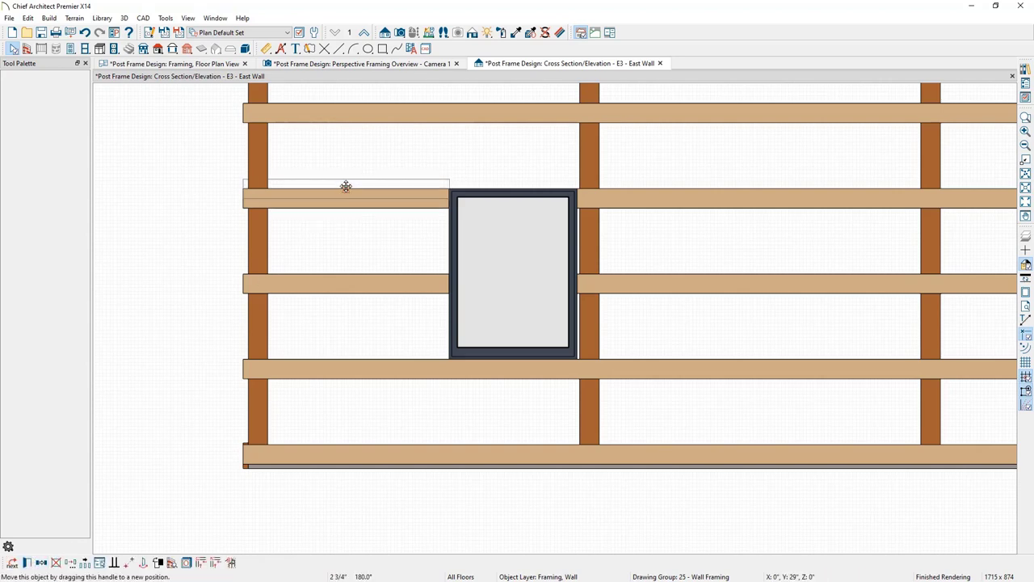
{"action": "key", "text": "Tab"}
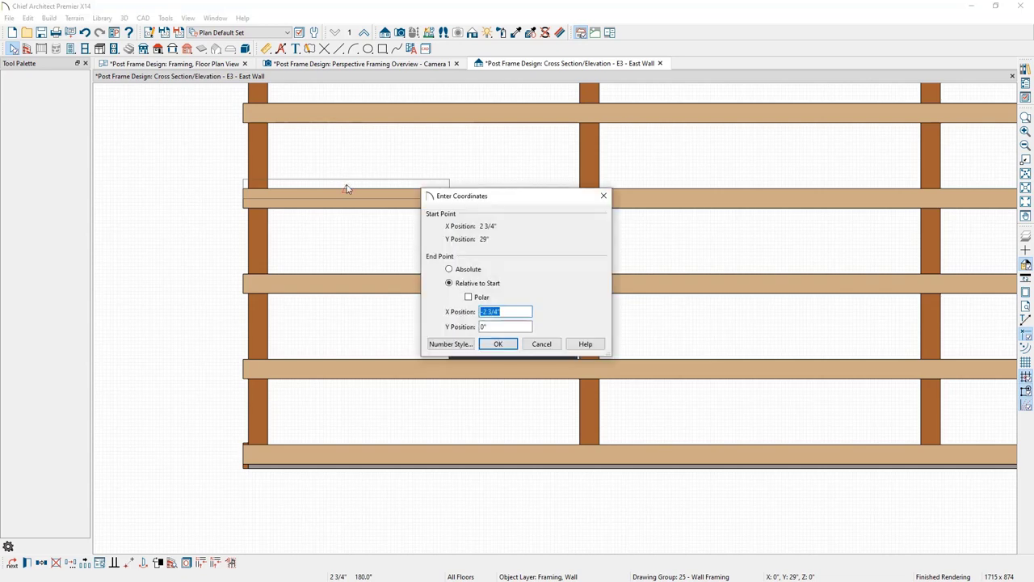
{"action": "type", "text": "-5.5"}
{"action": "key", "text": "Return"}
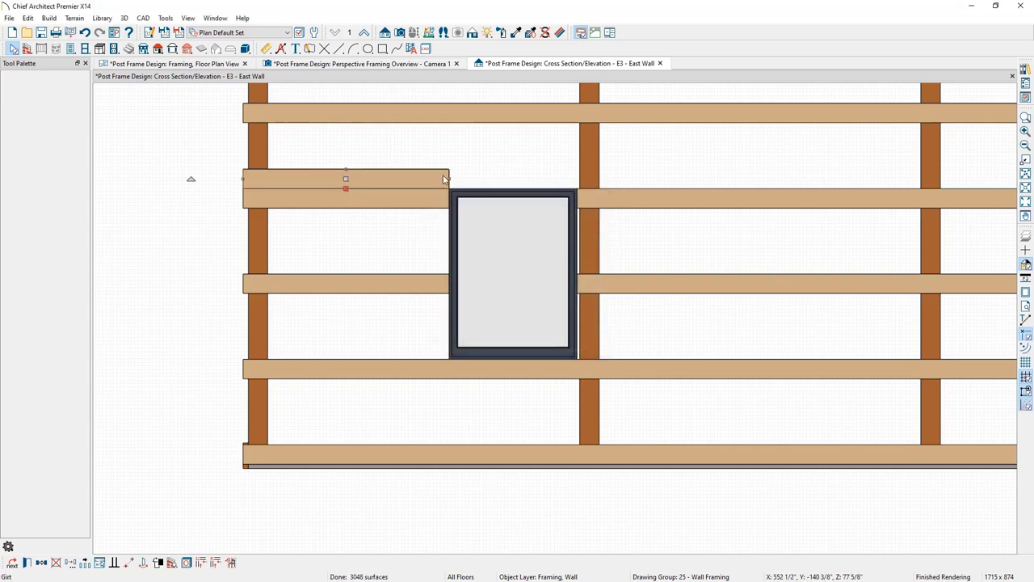
Extend the copied girt over the window to the far edge of the next post, and trim its other end to the corner post's outer edge
{"action": "left_click_drag", "start_coordinate": [448, 179], "coordinate": [598, 160]}
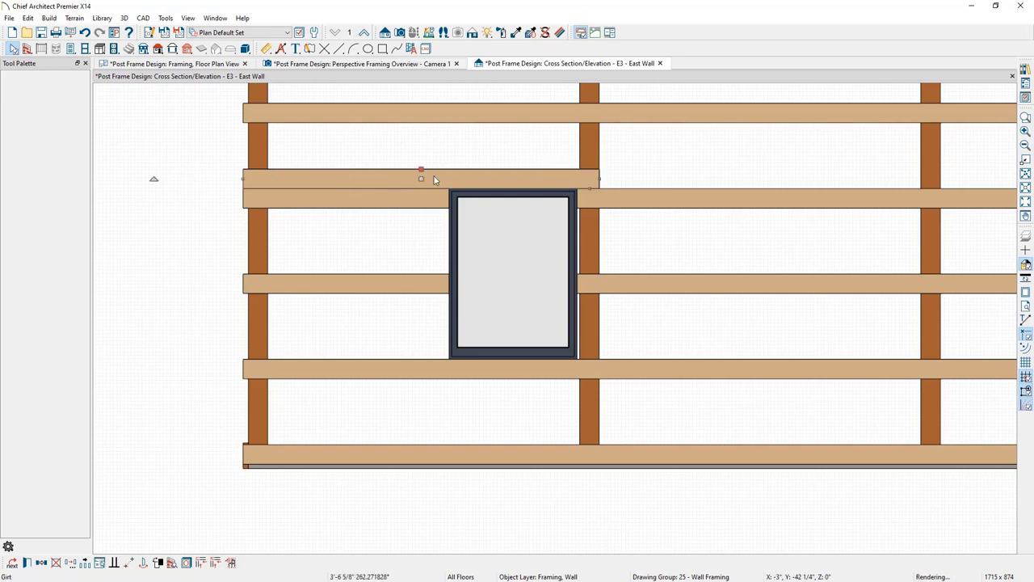
{"action": "left_click_drag", "start_coordinate": [245, 165], "coordinate": [248, 162]}
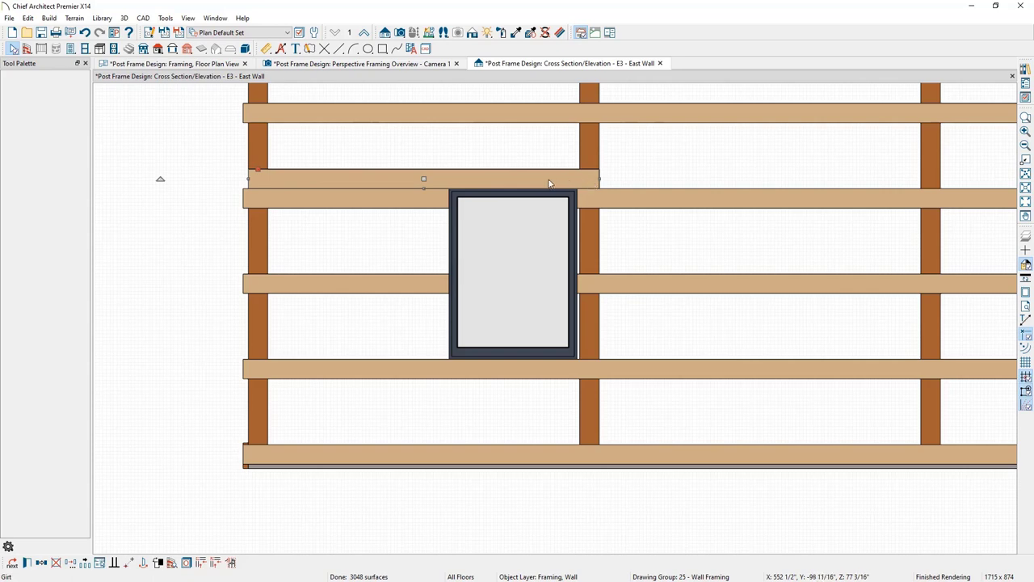
{"action": "left_click", "coordinate": [380, 148]}
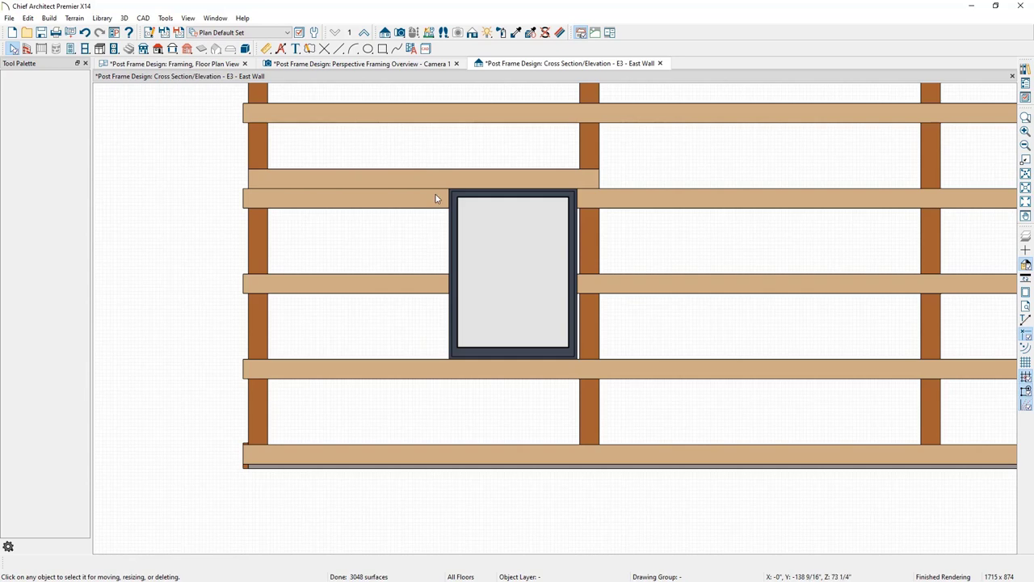
Shorten the middle girt left of the window by 5.5" at its window end
{"action": "scroll", "coordinate": [436, 198], "scroll_direction": "up", "scroll_amount": 3}
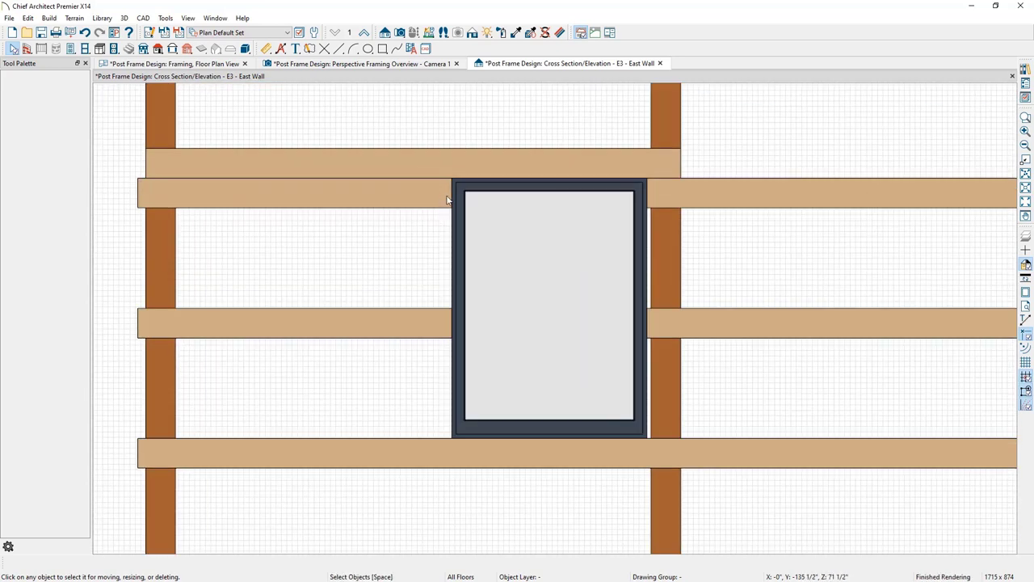
{"action": "left_click", "coordinate": [433, 330]}
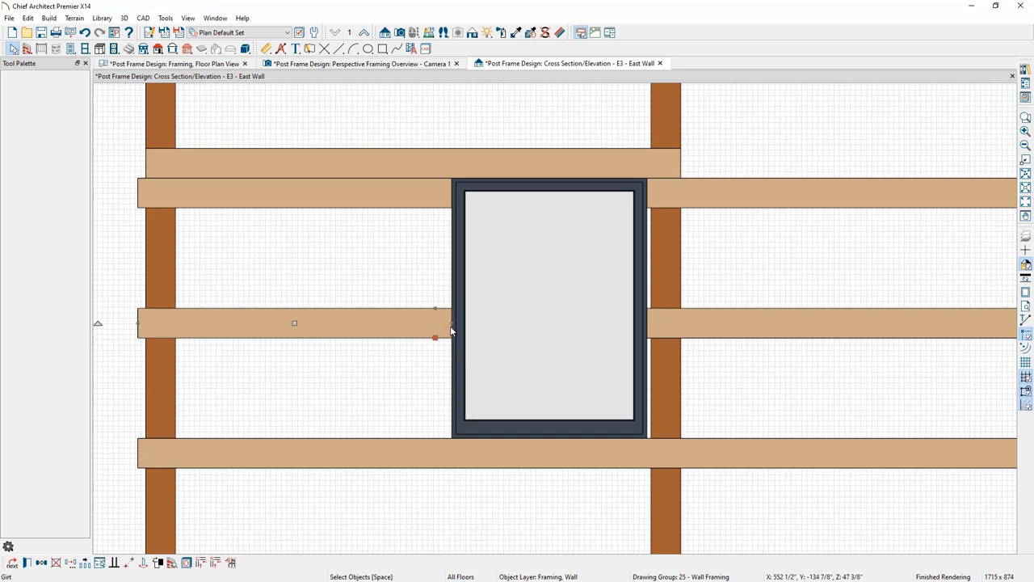
{"action": "left_click_drag", "start_coordinate": [449, 324], "coordinate": [435, 327]}
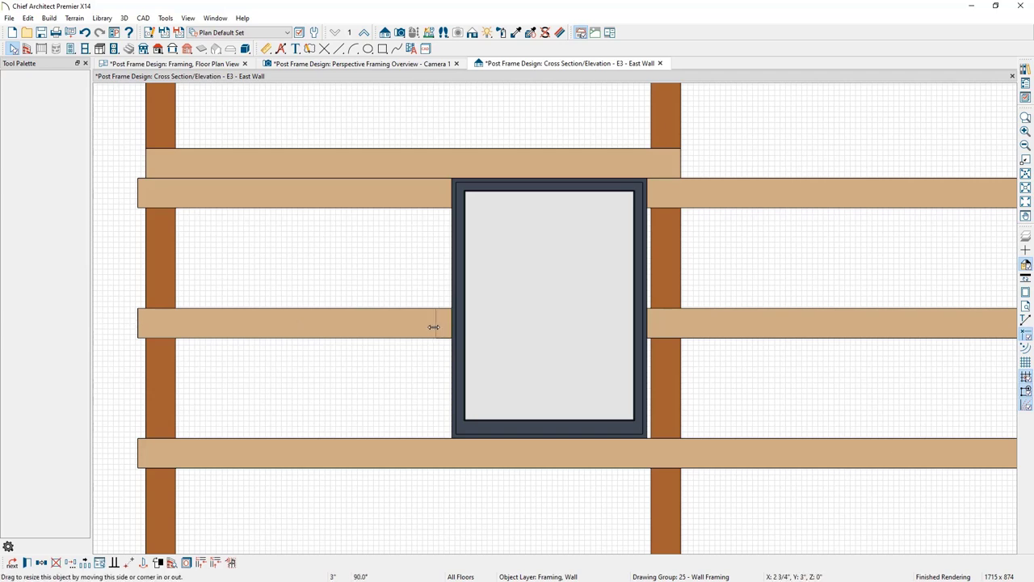
{"action": "key", "text": "Tab"}
{"action": "key", "text": "Tab"}
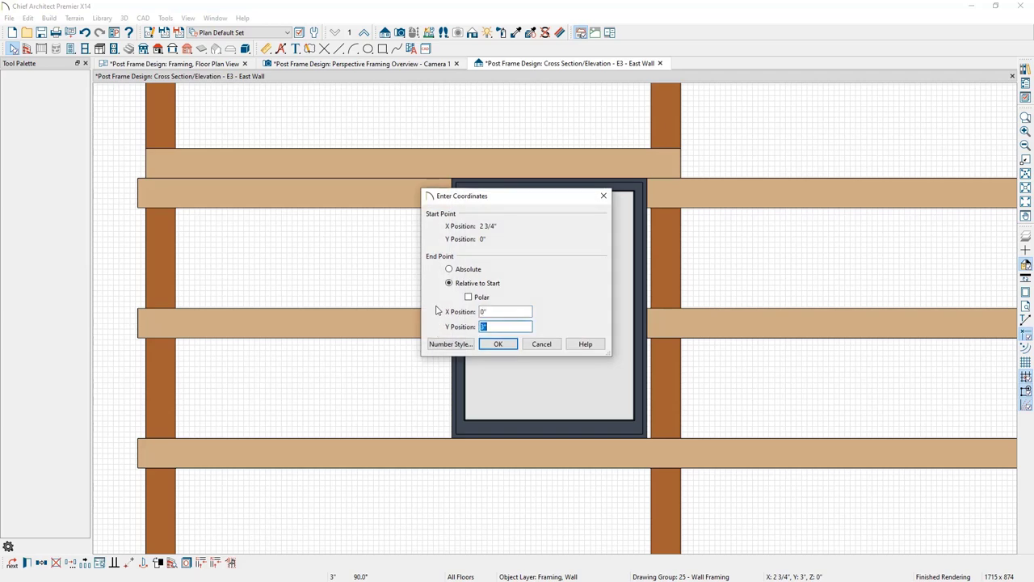
{"action": "type", "text": "5.5"}
{"action": "key", "text": "Return"}
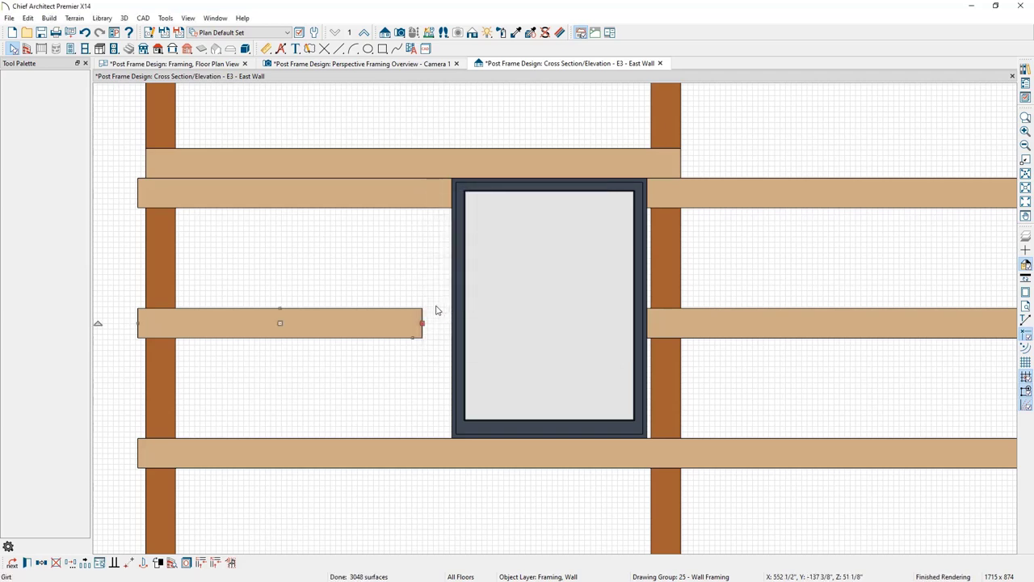
Shorten the upper girt left of the window by 5.5" to line up with the shortened middle girt
{"action": "left_click", "coordinate": [433, 205]}
{"action": "left_click_drag", "start_coordinate": [449, 192], "coordinate": [443, 198]}
{"action": "key", "text": "Tab"}
{"action": "key", "text": "Tab"}
{"action": "type", "text": "5"}
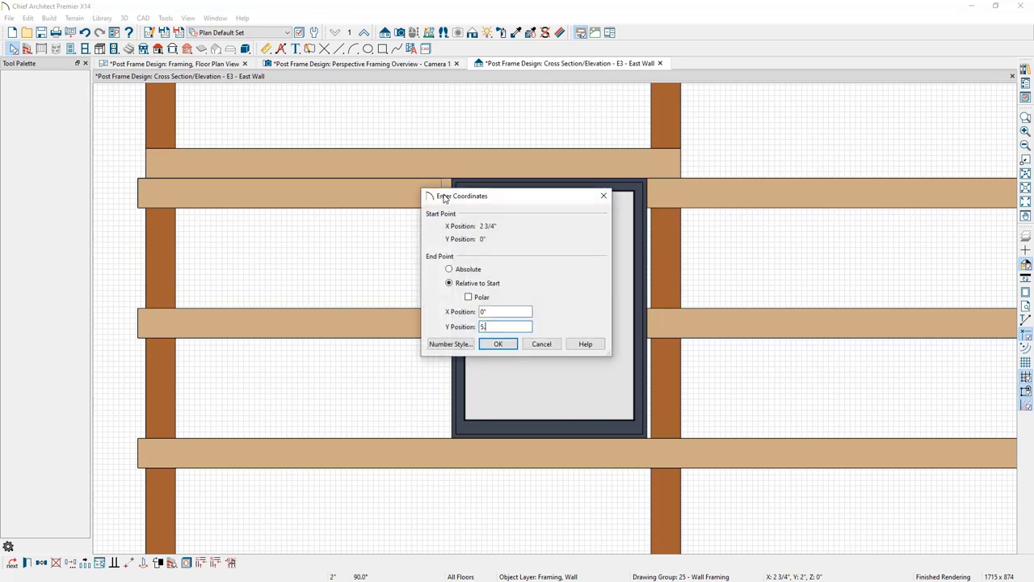
{"action": "key", "text": "Return"}
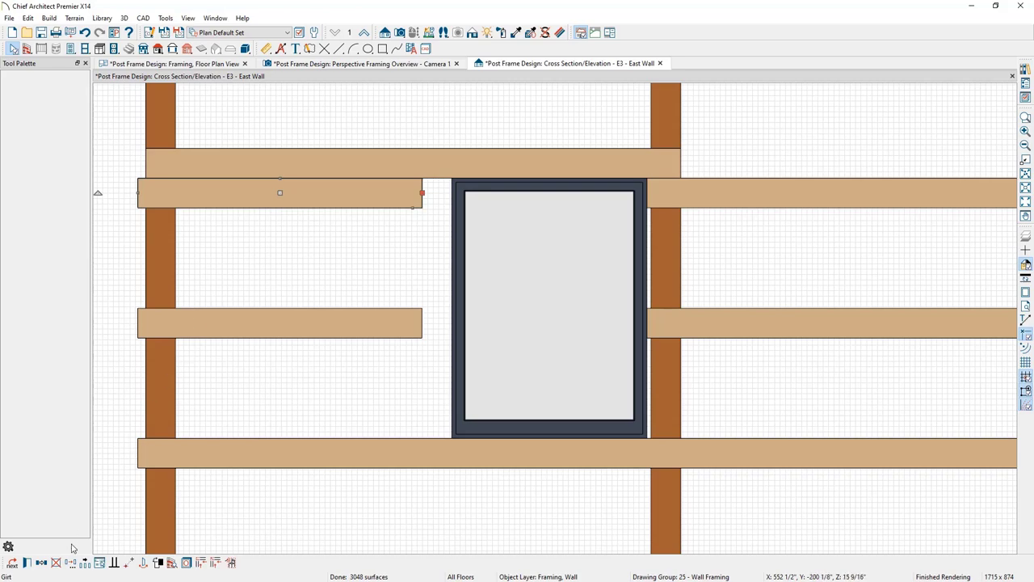
Make a vertical copy of the shortened upper girt, fitted between the added girt above the window and the girt below it
{"action": "left_click", "coordinate": [41, 564]}
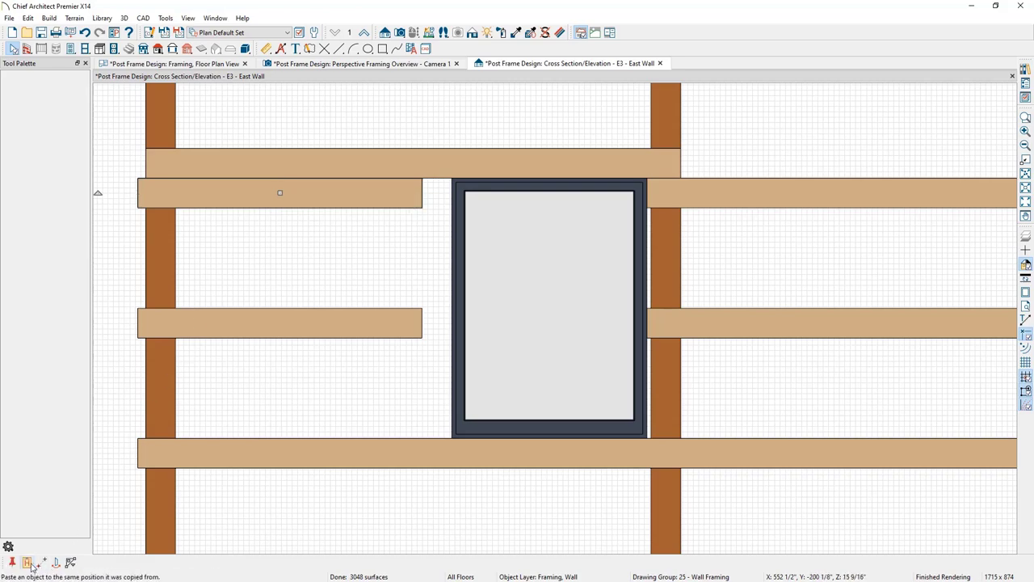
{"action": "left_click", "coordinate": [27, 563]}
{"action": "middle_click_drag", "start_coordinate": [95, 227], "coordinate": [178, 229]}
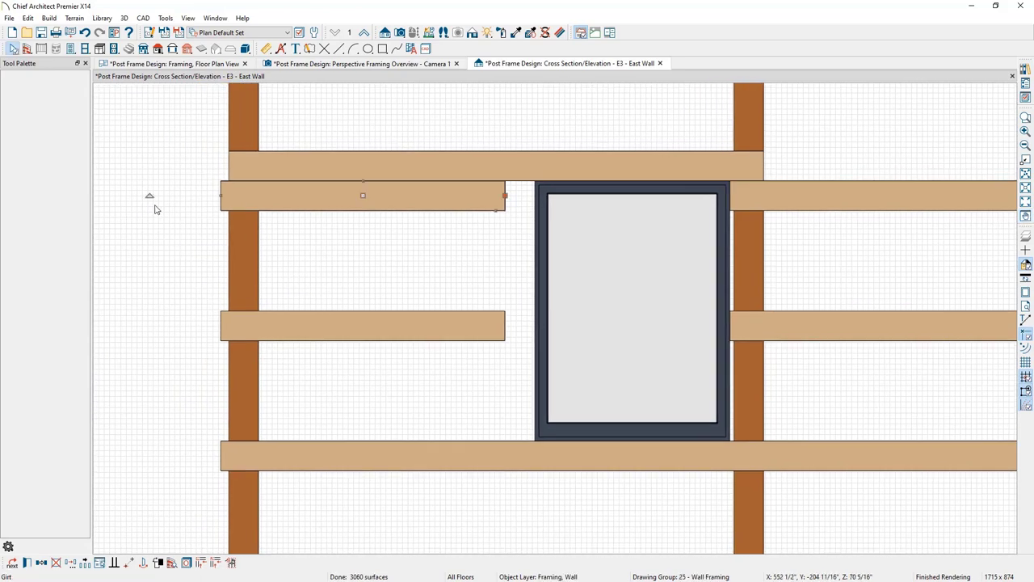
{"action": "left_click_drag", "start_coordinate": [148, 197], "coordinate": [353, 371]}
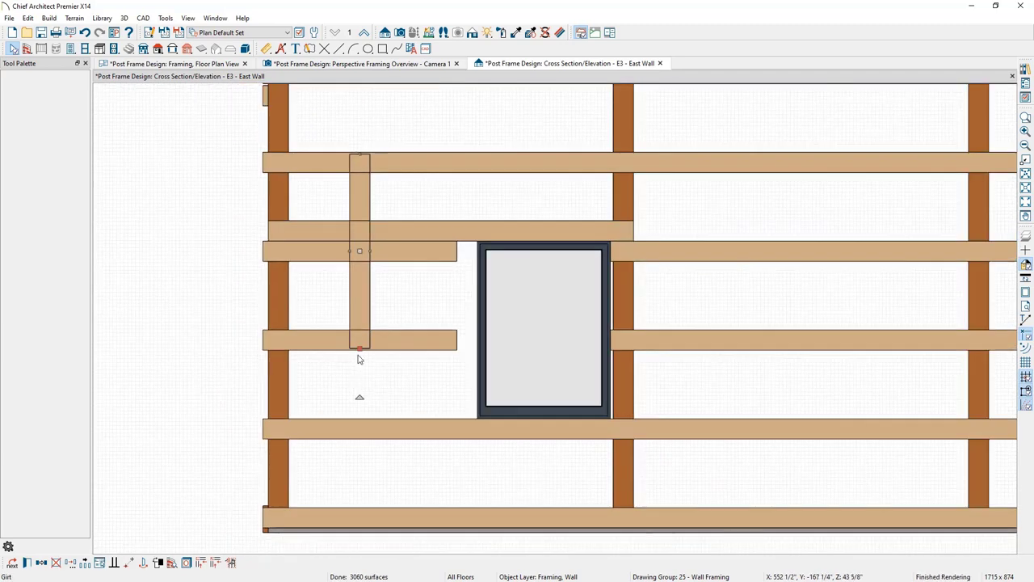
{"action": "left_click_drag", "start_coordinate": [360, 349], "coordinate": [366, 417]}
{"action": "left_click_drag", "start_coordinate": [364, 184], "coordinate": [360, 240]}
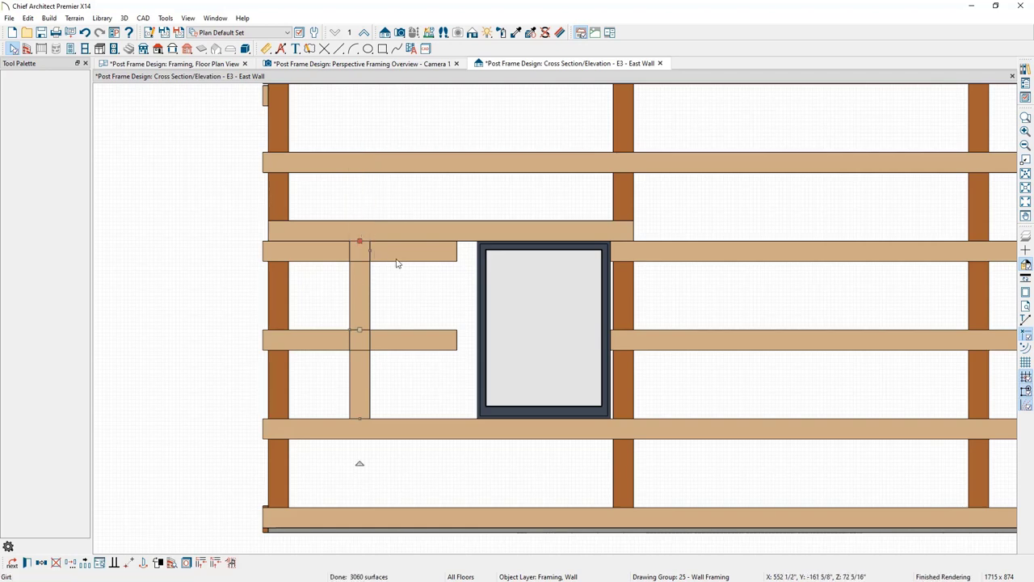
Move the vertical member point to point so it fills the gap between the shortened girts and the window
{"action": "scroll", "coordinate": [421, 286], "scroll_direction": "up", "scroll_amount": 2}
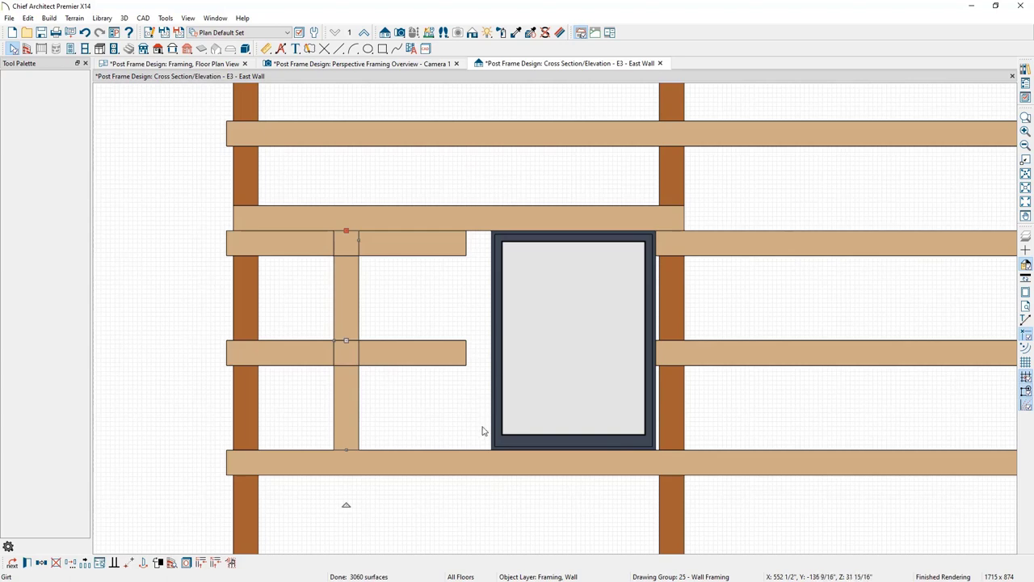
{"action": "left_click", "coordinate": [130, 563]}
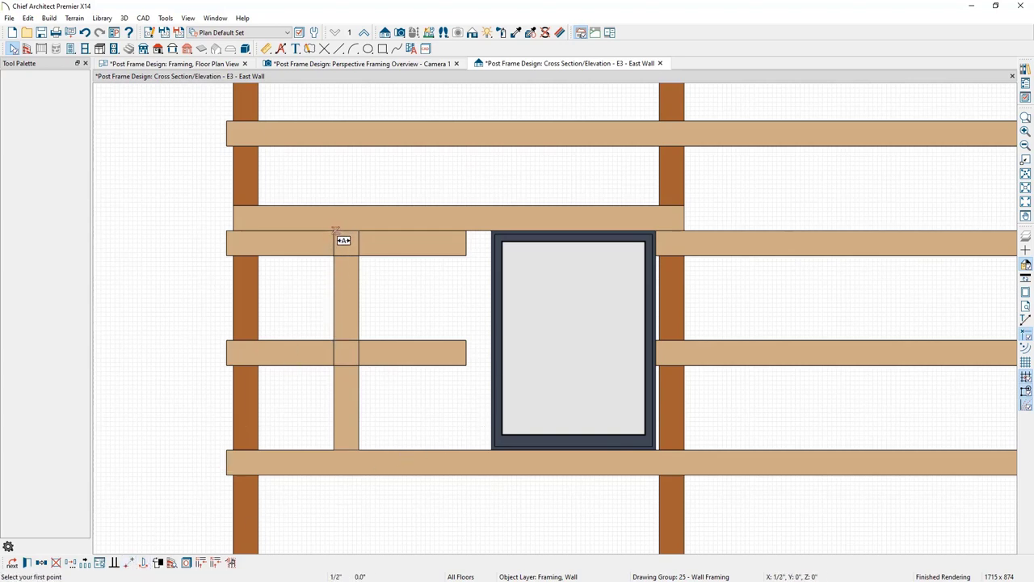
{"action": "left_click", "coordinate": [334, 258]}
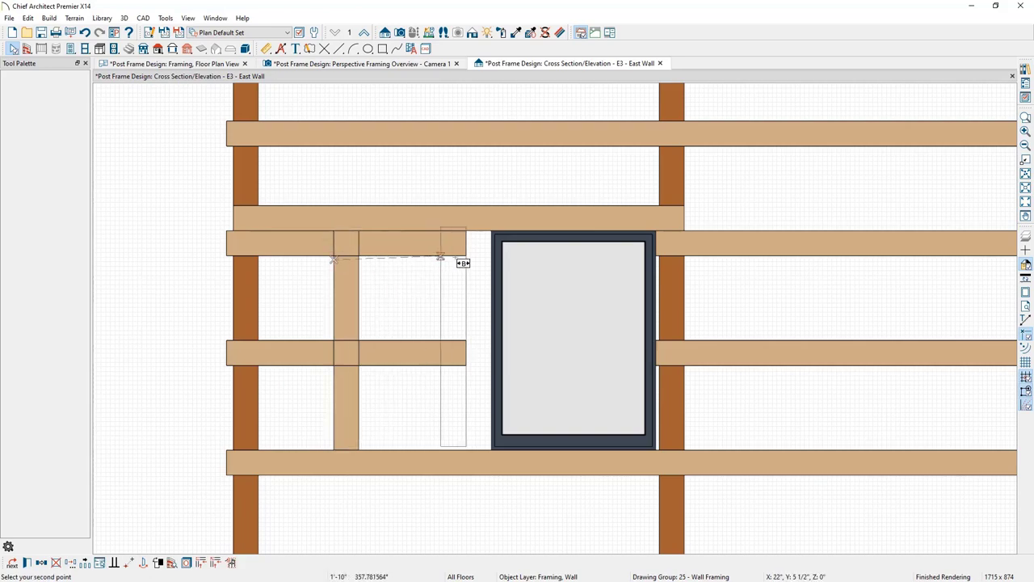
{"action": "left_click", "coordinate": [467, 257]}
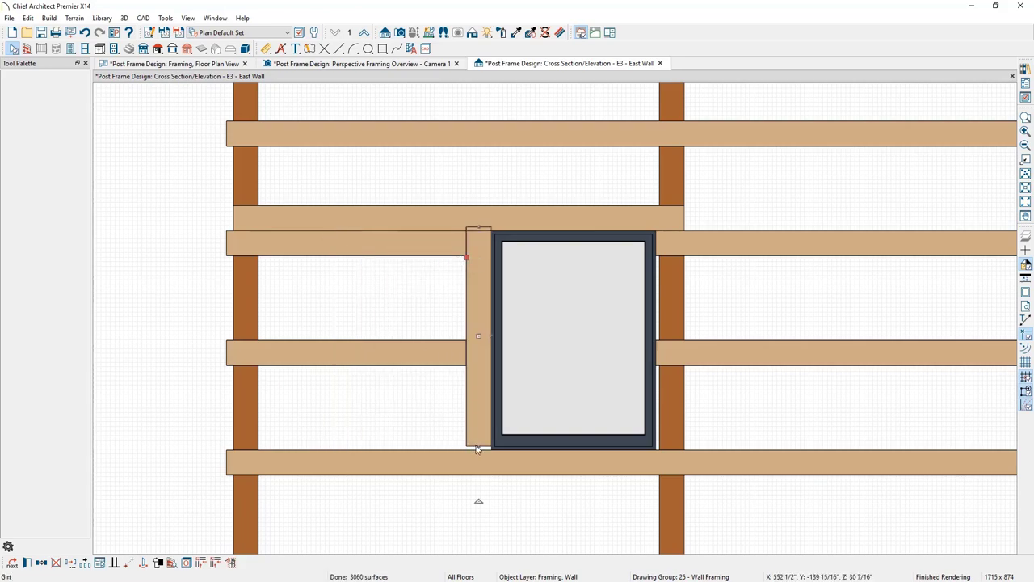
Adjust both ends of the vertical member to meet the girt below the window and the girt above it
{"action": "scroll", "coordinate": [481, 446], "scroll_direction": "up", "scroll_amount": 3}
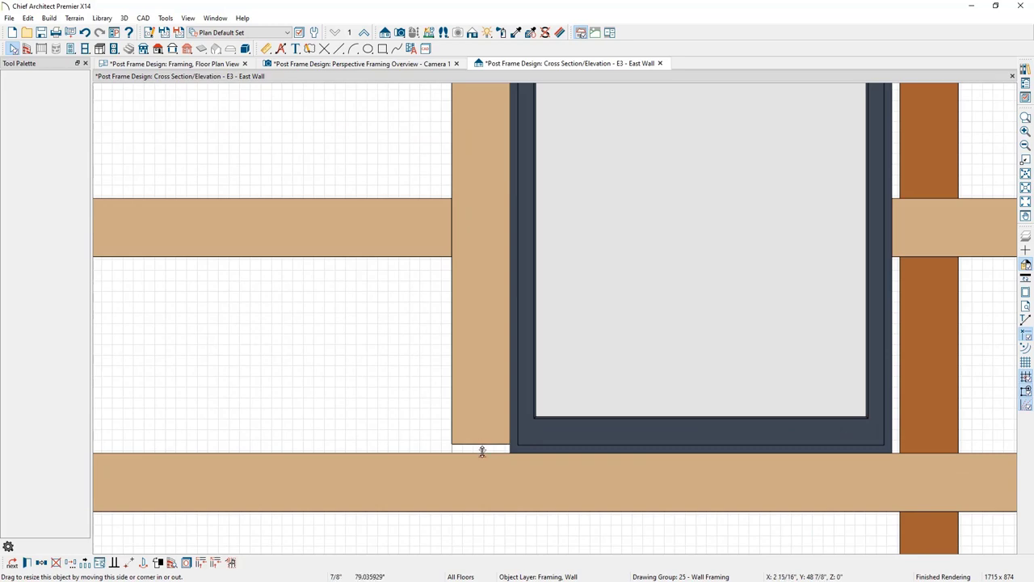
{"action": "scroll", "coordinate": [481, 448], "scroll_direction": "down", "scroll_amount": 3}
{"action": "left_click_drag", "start_coordinate": [481, 161], "coordinate": [481, 166]}
{"action": "scroll", "coordinate": [481, 166], "scroll_direction": "down", "scroll_amount": 2}
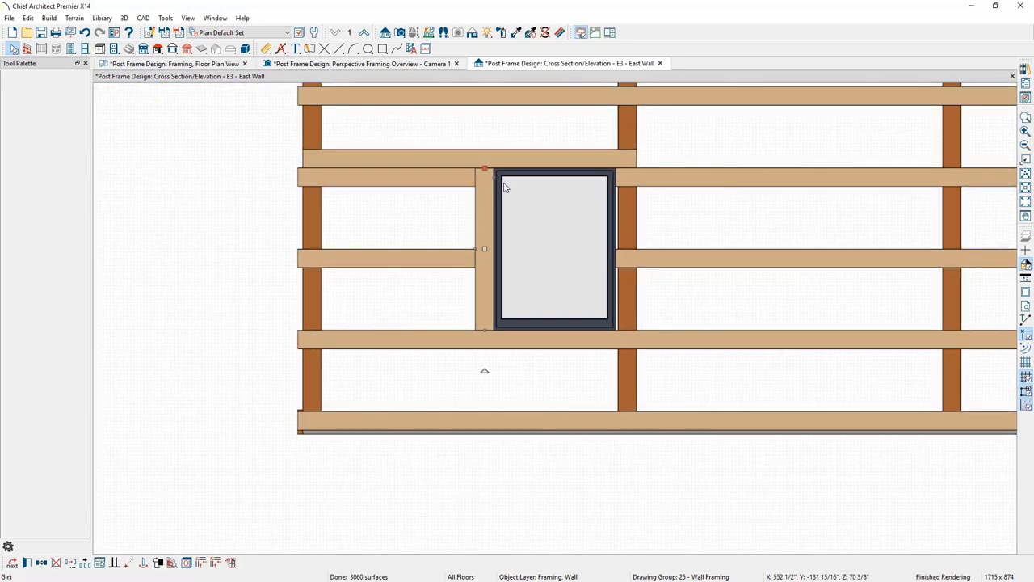
Consult the Framing Elevation - Window Wall.jpg reference image and set the bottom girt's thickness to 7.25"
{"action": "left_click_drag", "start_coordinate": [1033, 69], "coordinate": [808, 58]}
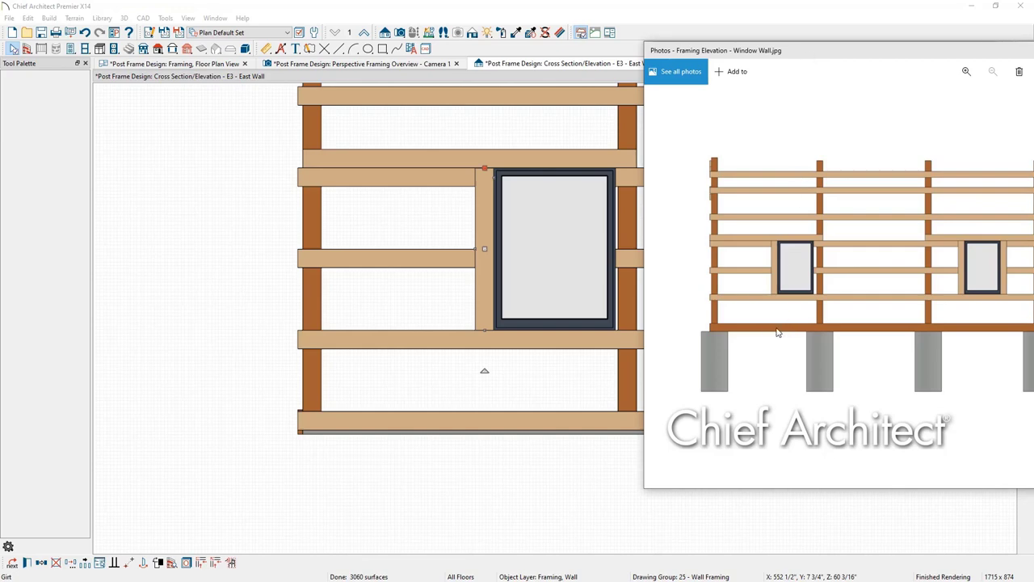
{"action": "double_click", "coordinate": [586, 427]}
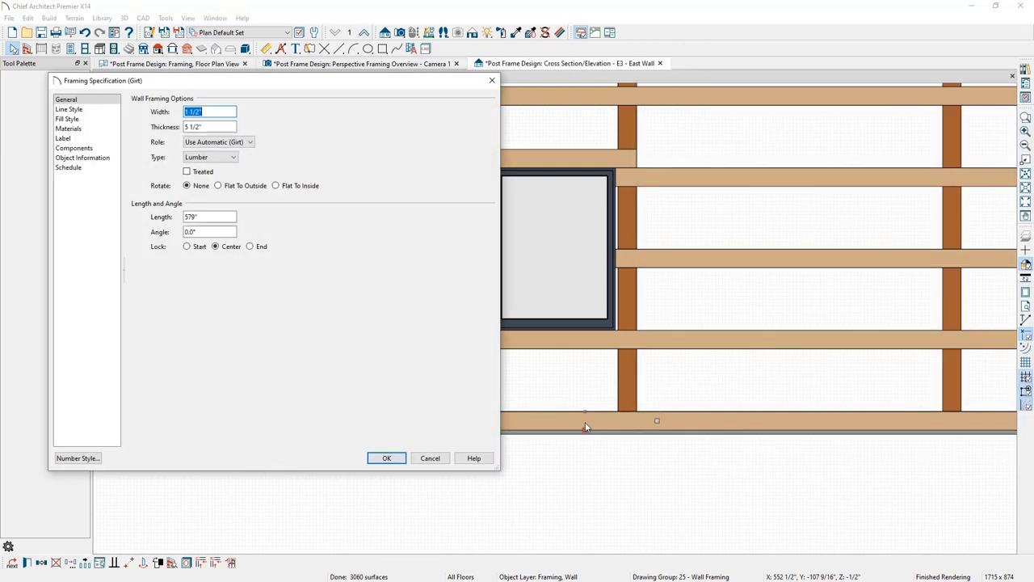
{"action": "key", "text": "Tab"}
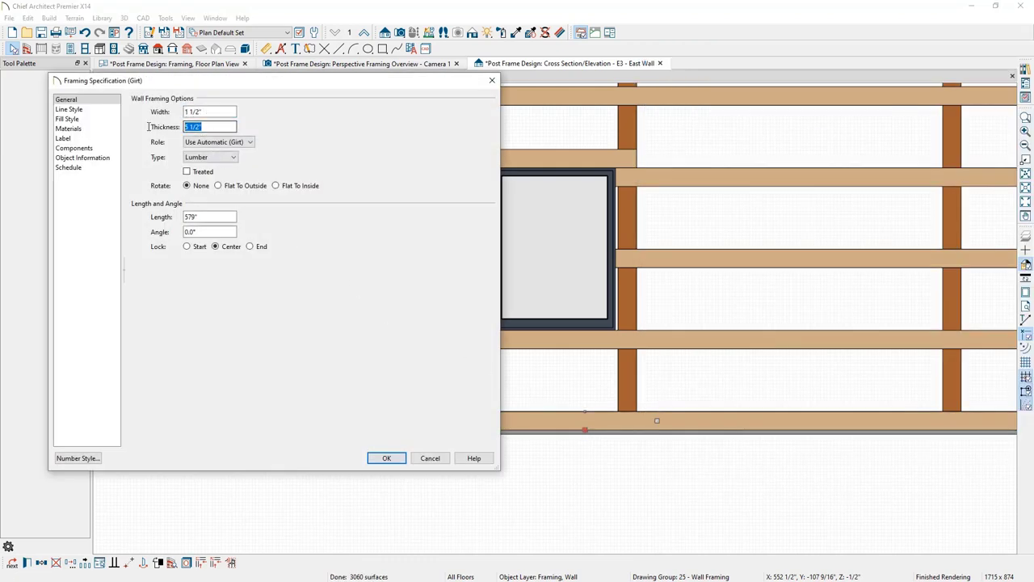
{"action": "type", "text": "7.25"}
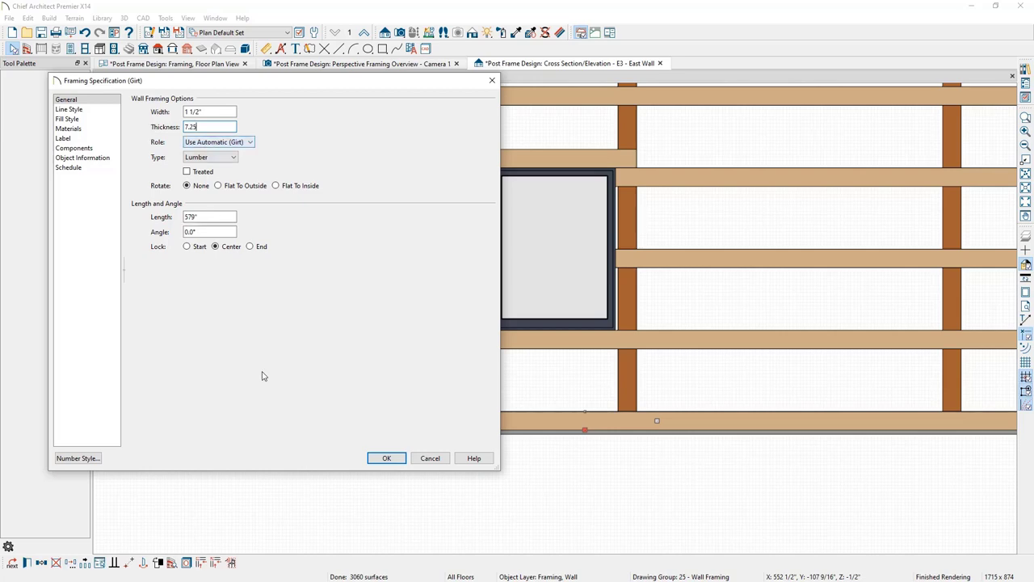
{"action": "left_click", "coordinate": [385, 459]}
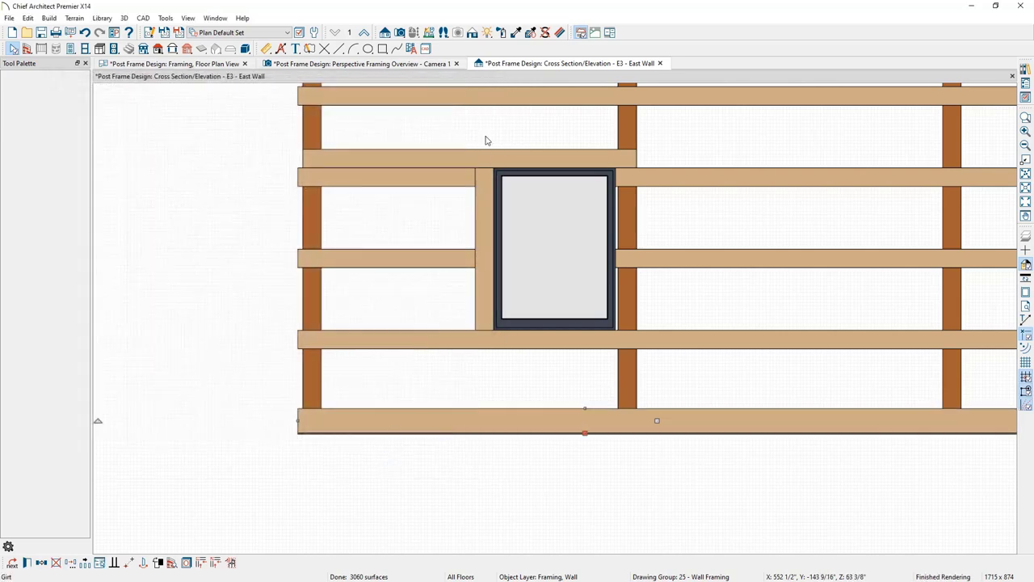
Pick up the post's CA-B Pressure Treated Lumber material and apply it to the bottom girt
{"action": "left_click", "coordinate": [516, 33]}
{"action": "left_click", "coordinate": [629, 369]}
{"action": "left_click", "coordinate": [633, 372]}
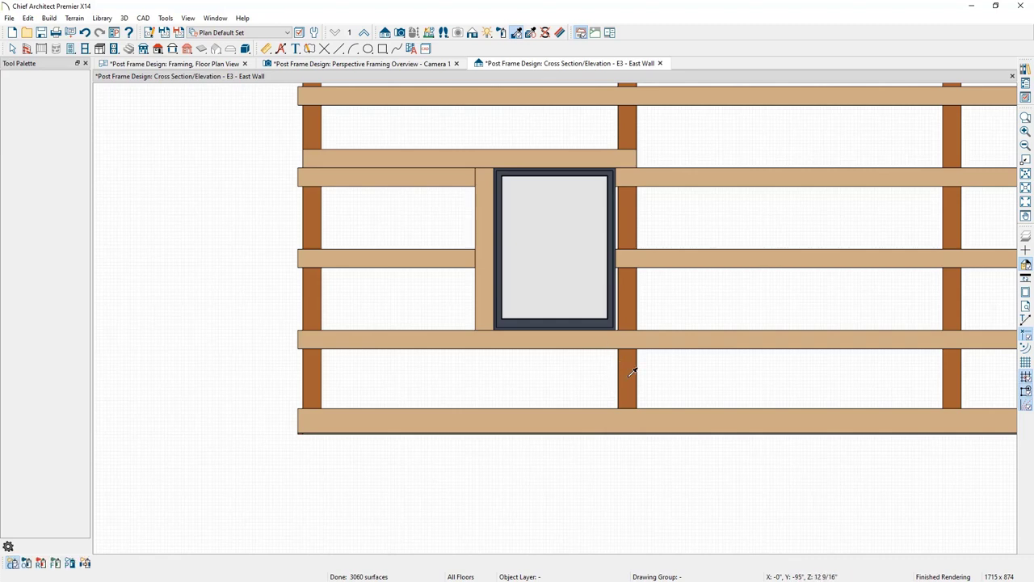
{"action": "left_click", "coordinate": [626, 426]}
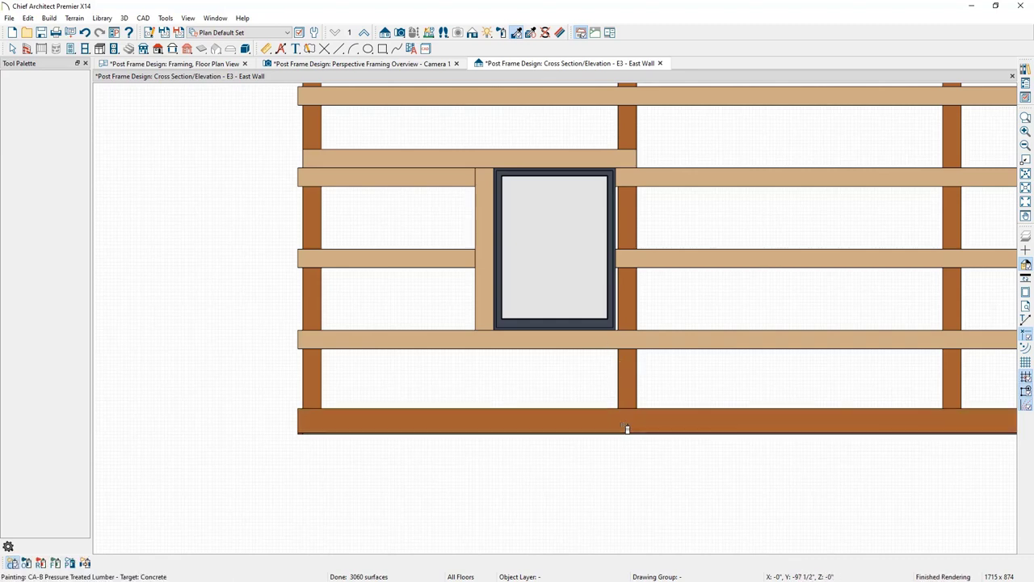
{"action": "key", "text": "space"}
Move the bottom girt down with a Z Delta of -3/8" using Transform/Replicate
{"action": "left_click", "coordinate": [619, 420]}
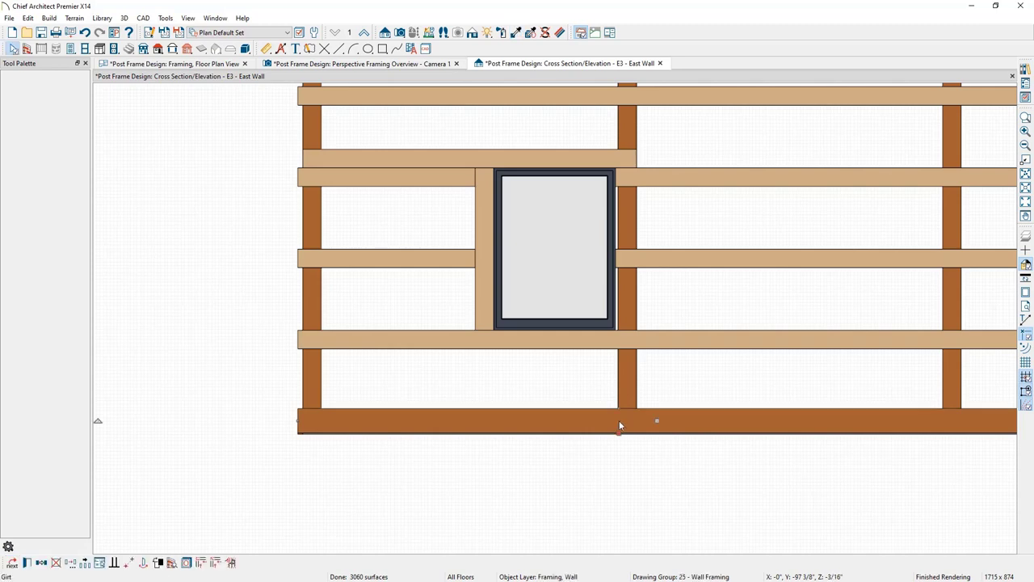
{"action": "left_click", "coordinate": [71, 562]}
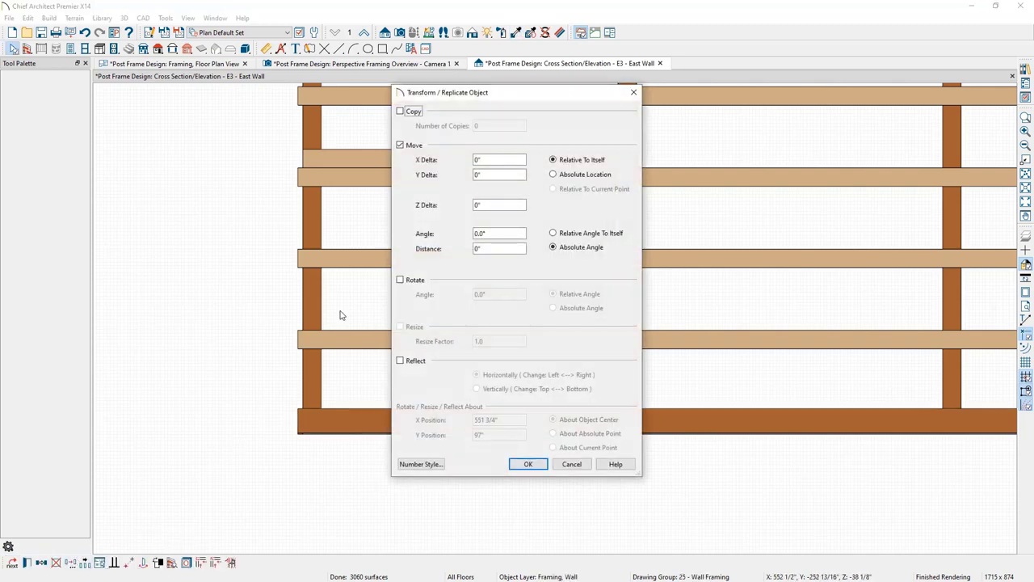
{"action": "left_click", "coordinate": [517, 205]}
{"action": "left_click_drag", "start_coordinate": [517, 205], "coordinate": [384, 206]}
{"action": "type", "text": "-3/8"}
{"action": "key", "text": "Return"}
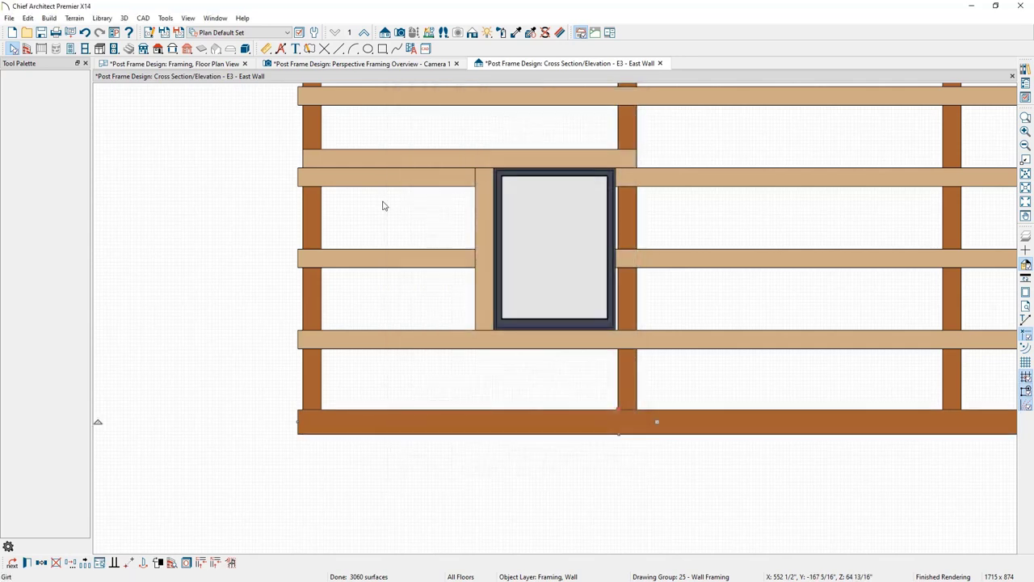
Review the wall framing in the East Wall elevation and from several angles in the perspective framing overview
{"action": "left_click", "coordinate": [229, 237]}
{"action": "scroll", "coordinate": [228, 238], "scroll_direction": "down", "scroll_amount": 4}
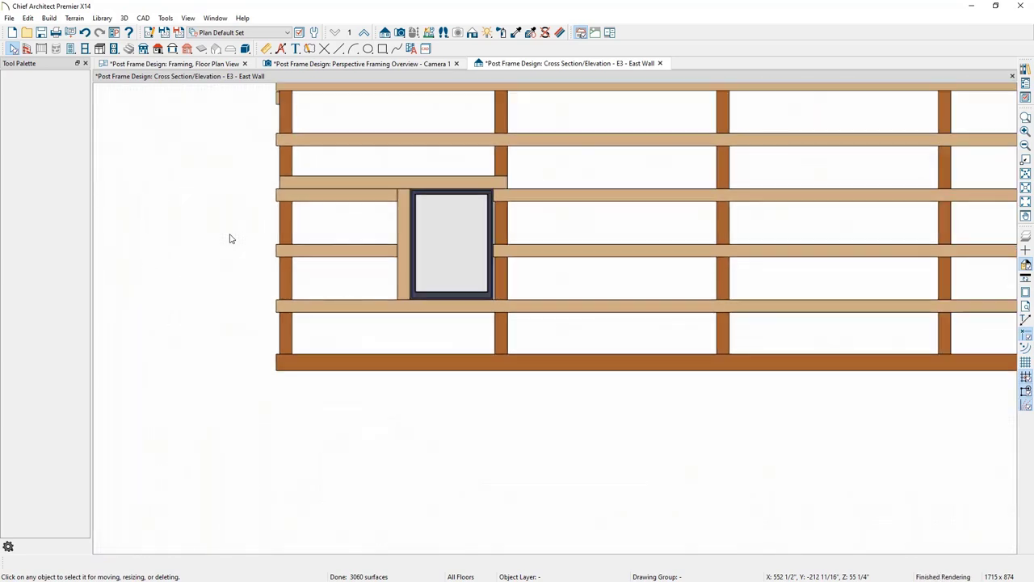
{"action": "middle_click_drag", "start_coordinate": [549, 254], "coordinate": [490, 307]}
{"action": "scroll", "coordinate": [491, 308], "scroll_direction": "down", "scroll_amount": 1}
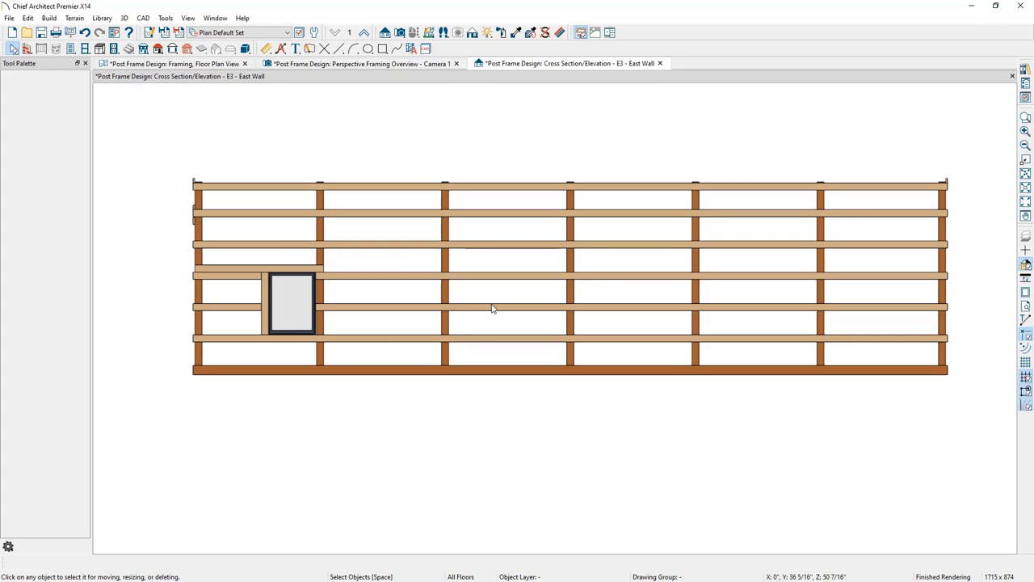
{"action": "left_click_drag", "start_coordinate": [872, 243], "coordinate": [573, 246]}
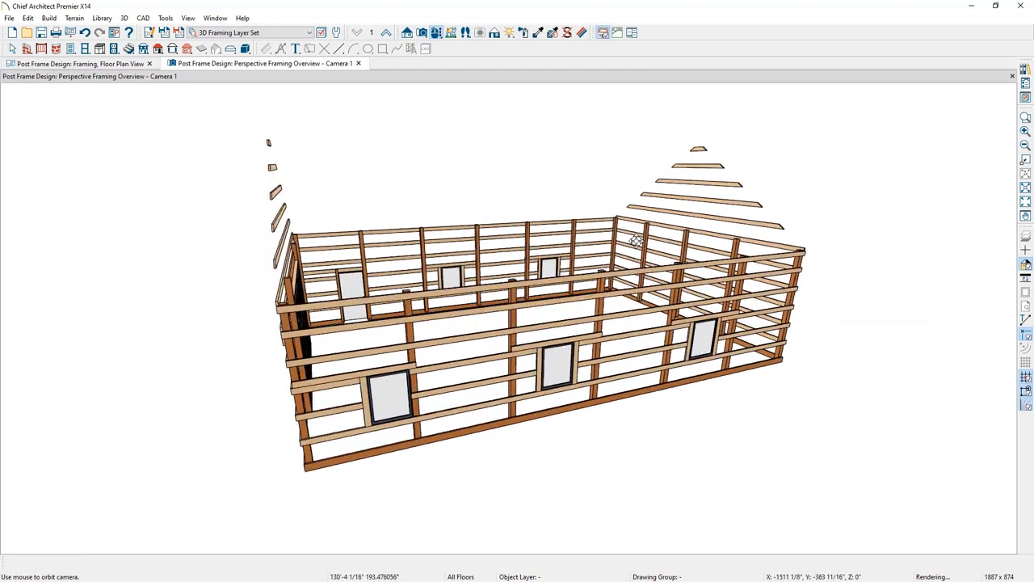
{"action": "scroll", "coordinate": [553, 364], "scroll_direction": "up", "scroll_amount": 5}
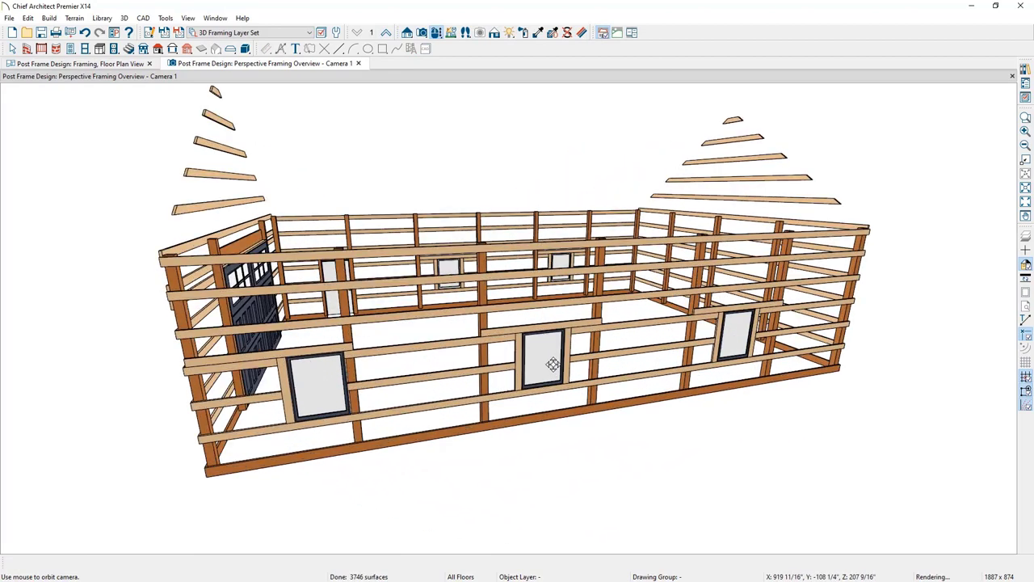
{"action": "scroll", "coordinate": [553, 364], "scroll_direction": "up", "scroll_amount": 3}
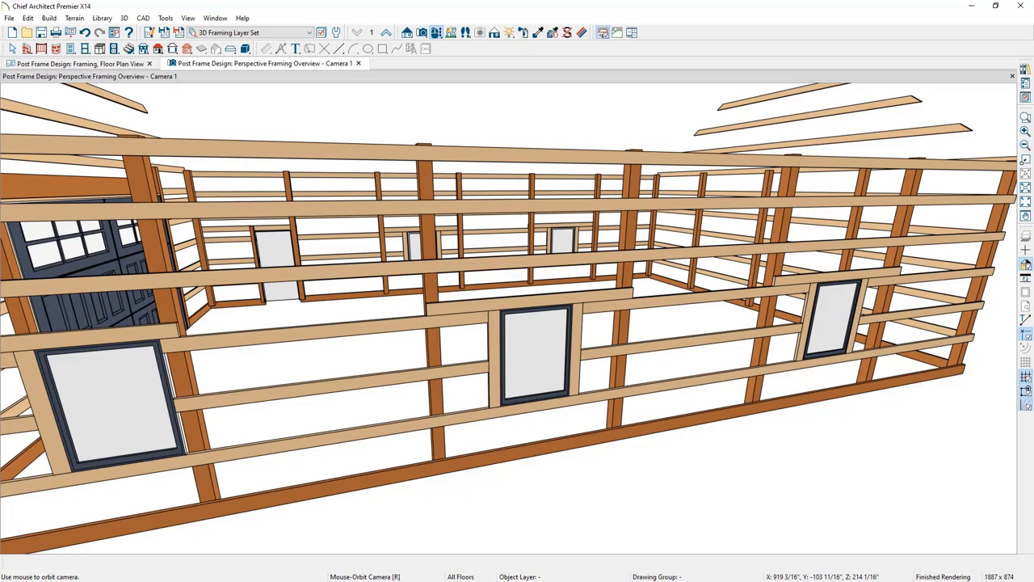
Consult the 3D - Roof.jpg reference image for the arrangement of the roof trusses and purlins
{"action": "left_click_drag", "start_coordinate": [1033, 69], "coordinate": [758, 63]}
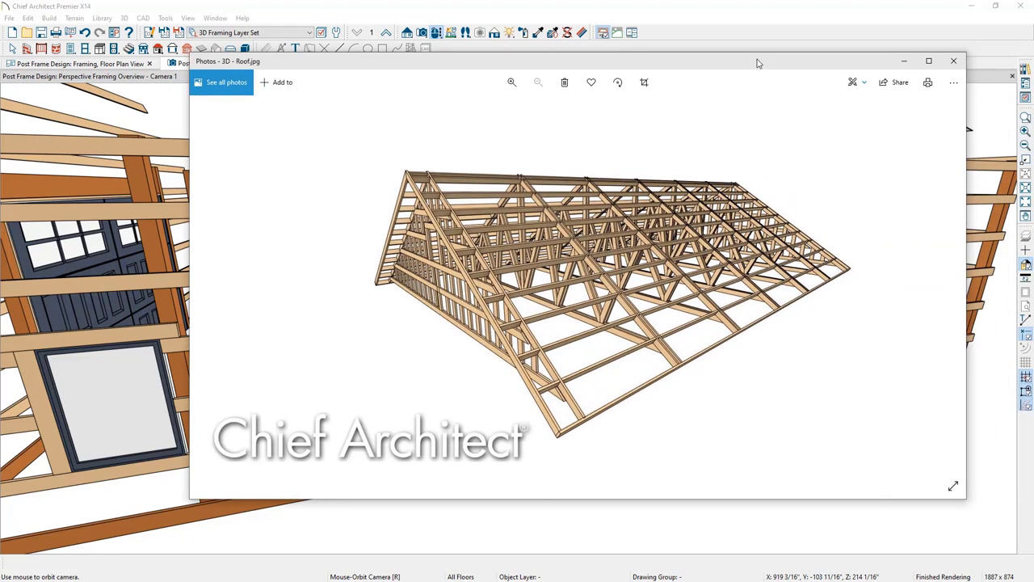
{"action": "left_click", "coordinate": [926, 61]}
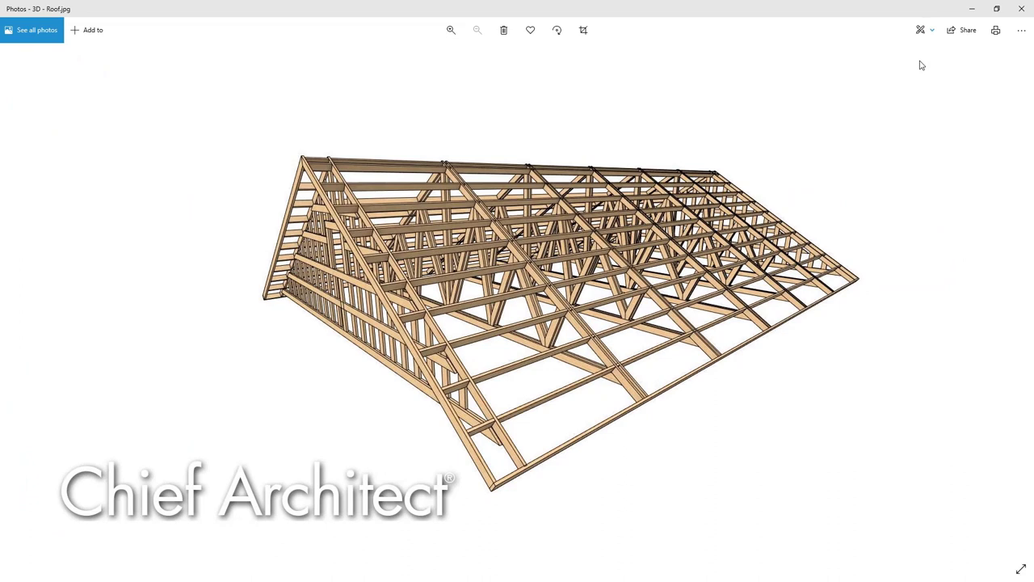
{"action": "left_click_drag", "start_coordinate": [764, 14], "coordinate": [1033, 81]}
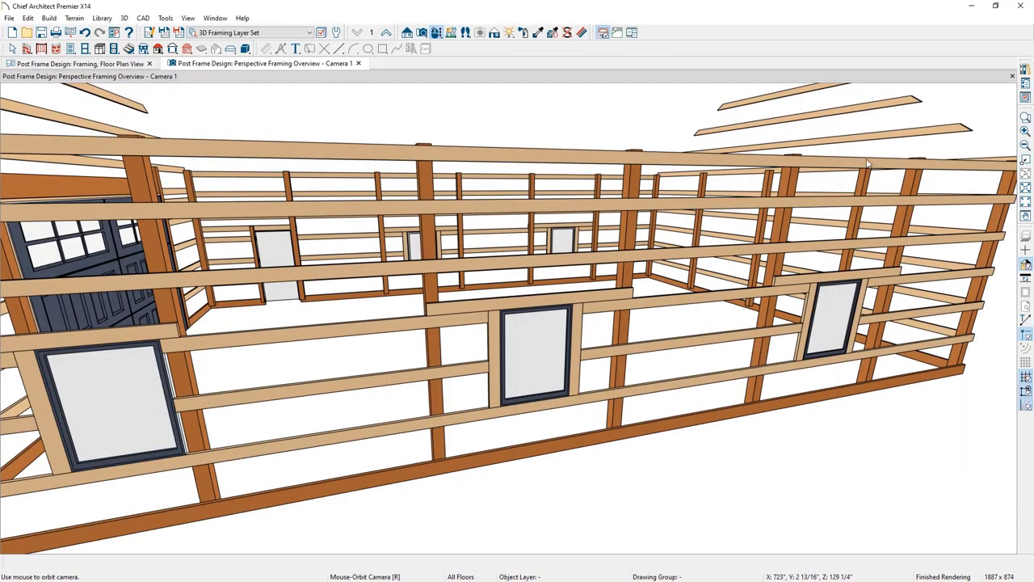
Switch to the floor plan and activate the Framing, Roof Plan View
{"action": "left_click", "coordinate": [116, 65]}
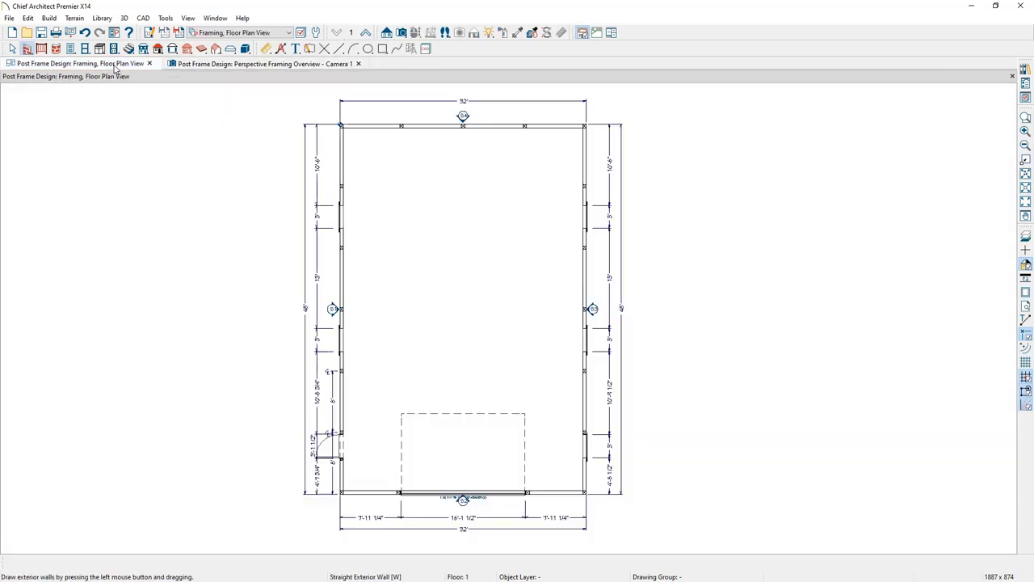
{"action": "left_click", "coordinate": [243, 32]}
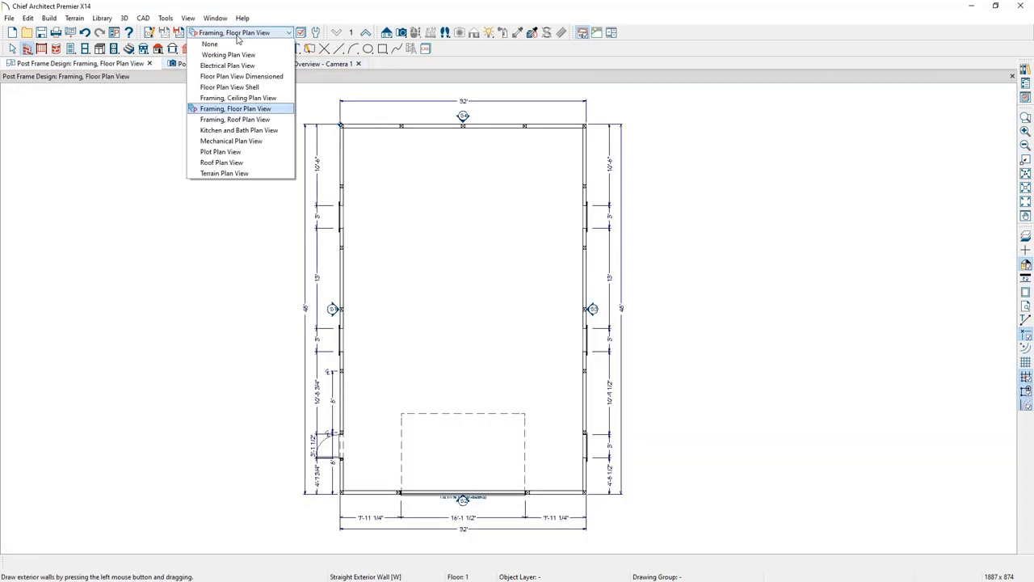
{"action": "left_click", "coordinate": [242, 118]}
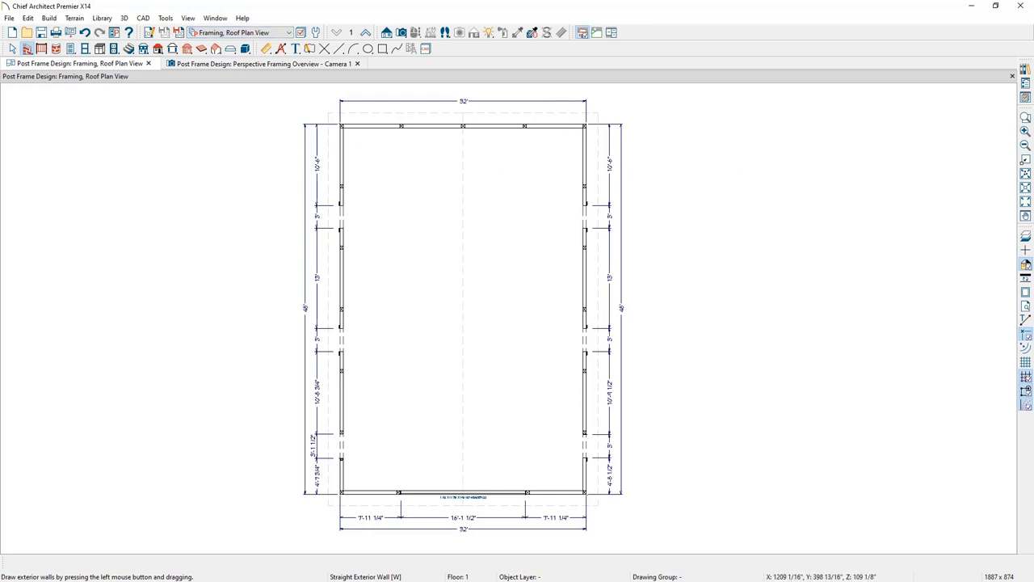
Turn off the display of the Dimensions, Framing - Roof layer, picking it from a dimension line beside the east wall
{"action": "left_click", "coordinate": [1026, 97]}
{"action": "scroll", "coordinate": [469, 188], "scroll_direction": "up", "scroll_amount": 2}
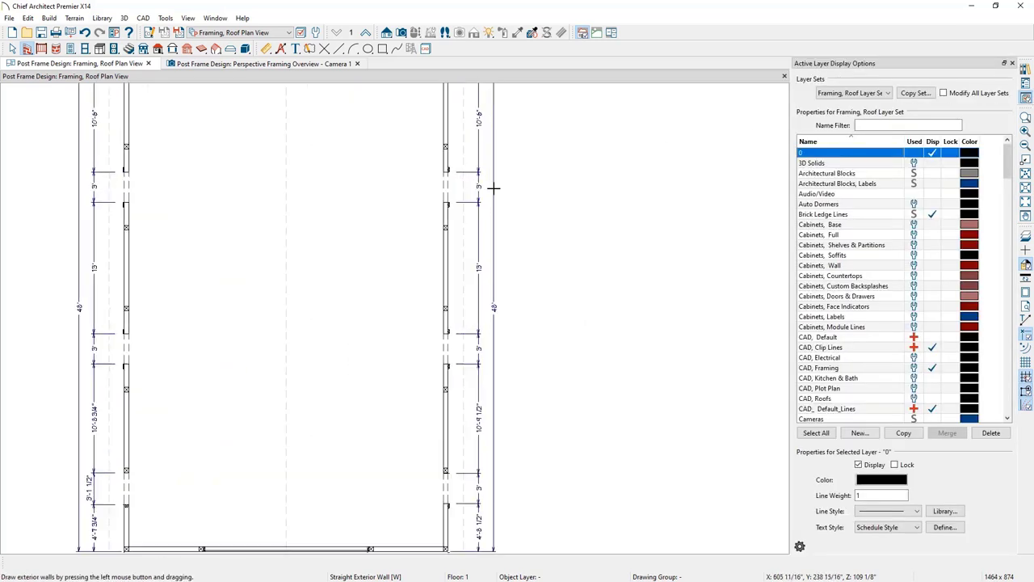
{"action": "key", "text": "space"}
{"action": "left_click", "coordinate": [478, 197]}
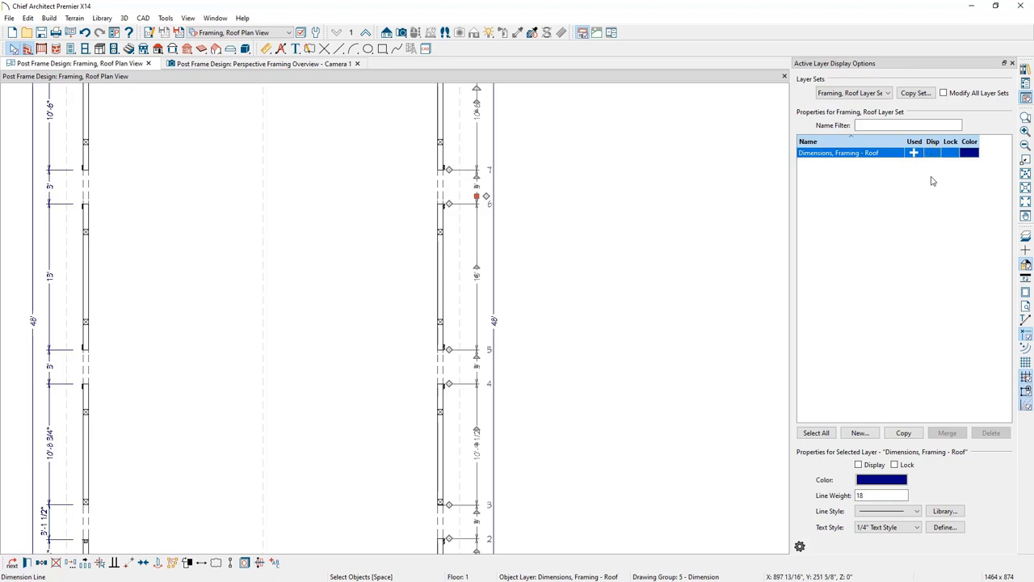
{"action": "left_click", "coordinate": [704, 253]}
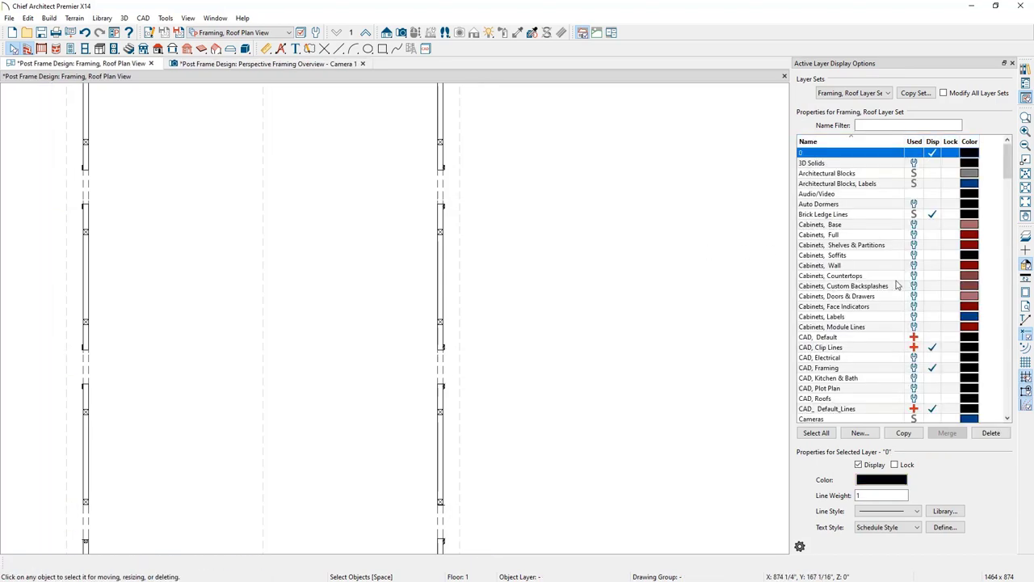
Hide the Framing, Wall Girts and Framing, Wall Trimmers layers in the roof framing plan
{"action": "scroll", "coordinate": [885, 312], "scroll_direction": "down", "scroll_amount": 15}
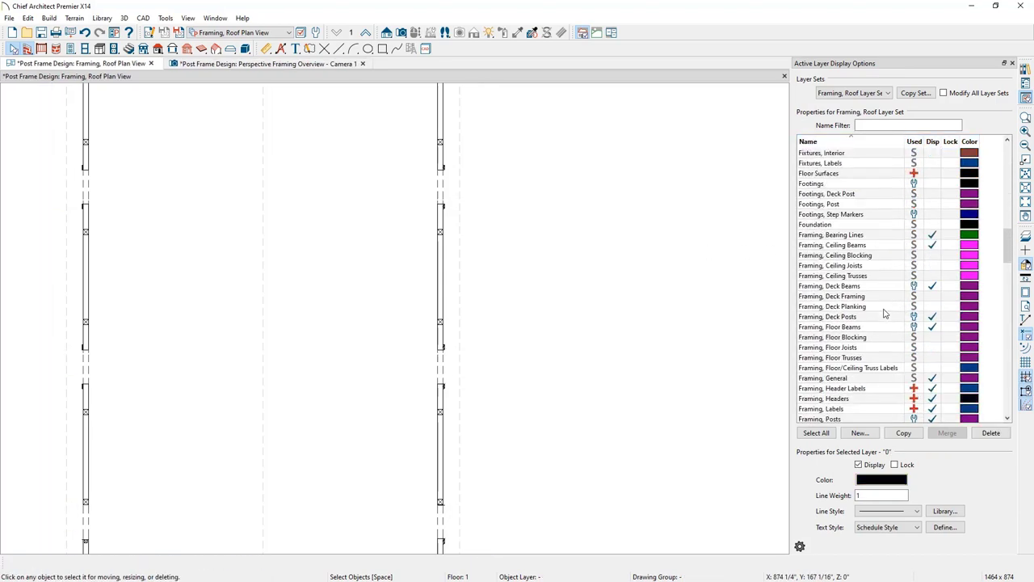
{"action": "scroll", "coordinate": [885, 312], "scroll_direction": "down", "scroll_amount": 4}
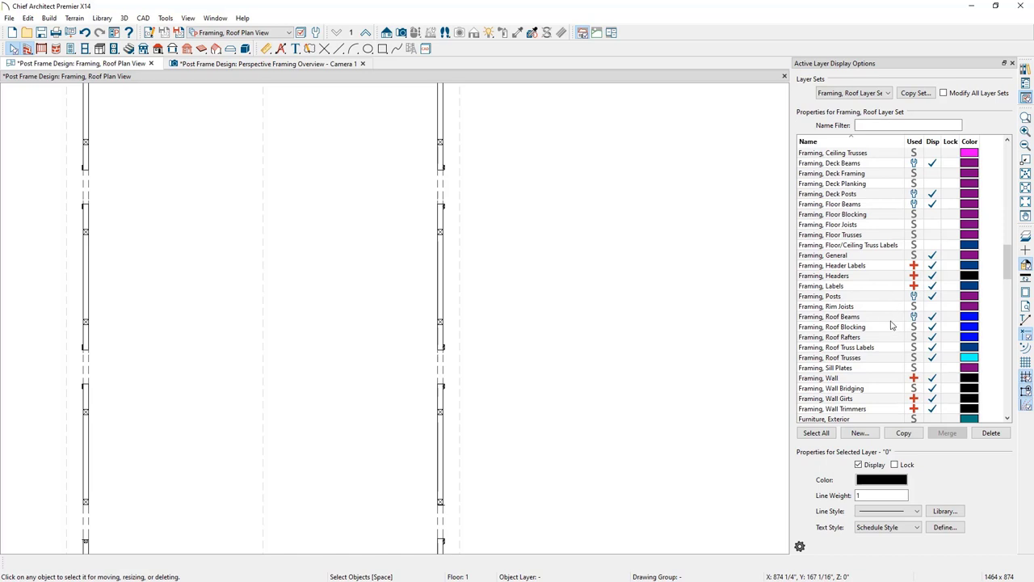
{"action": "left_click", "coordinate": [932, 398]}
{"action": "left_click", "coordinate": [931, 409]}
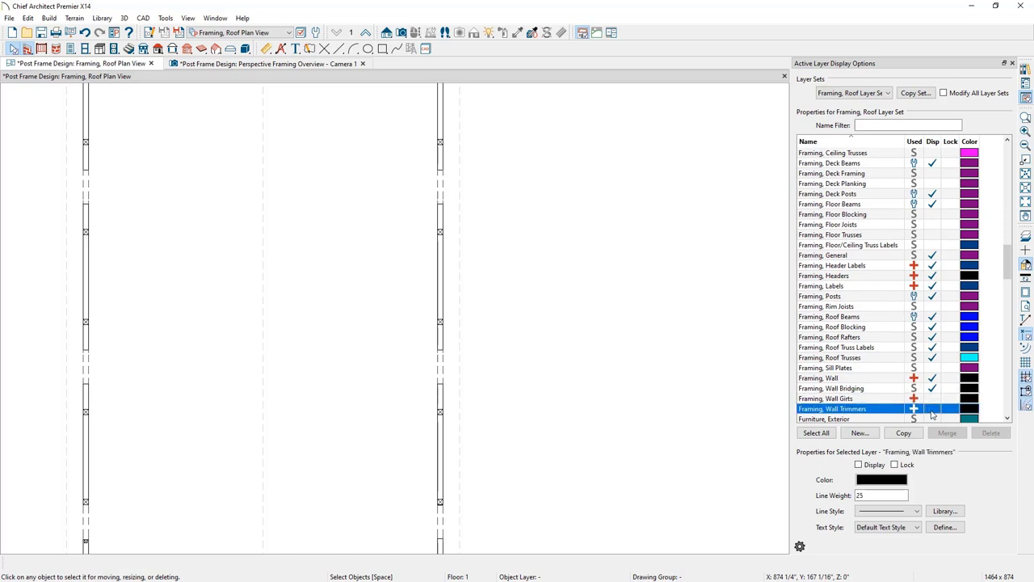
{"action": "left_click", "coordinate": [1012, 64]}
{"action": "key", "text": "F6"}
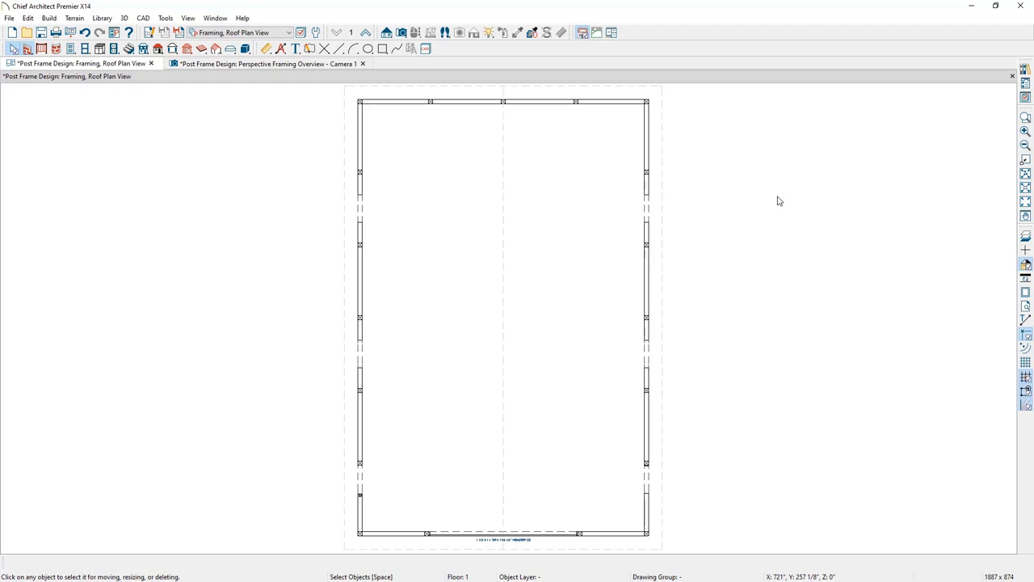
Set the default roof truss top chord, bottom chord and webbing depths to 5 1/2" in the framing defaults
{"action": "left_click", "coordinate": [316, 33]}
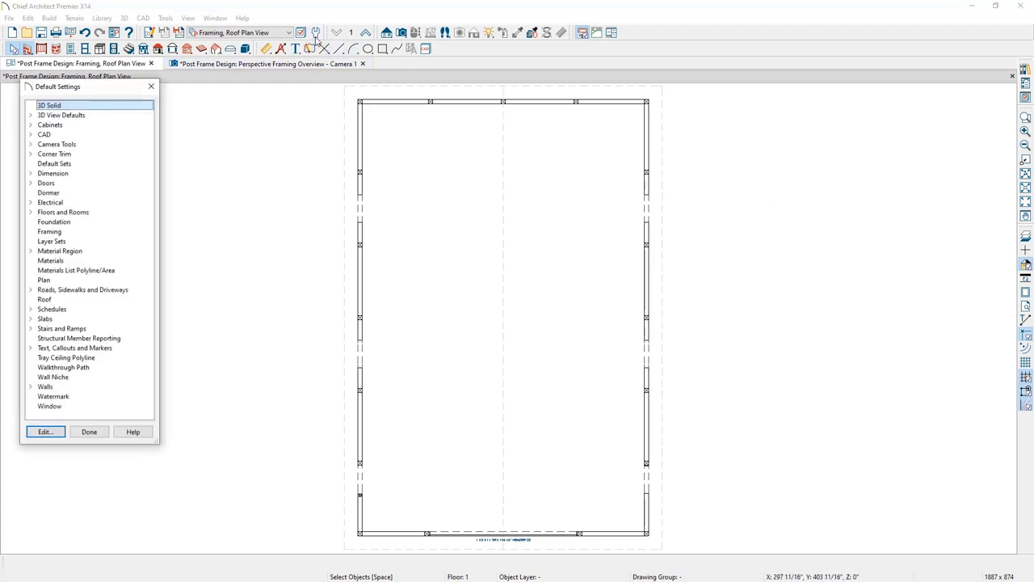
{"action": "double_click", "coordinate": [93, 232]}
{"action": "left_click", "coordinate": [371, 145]}
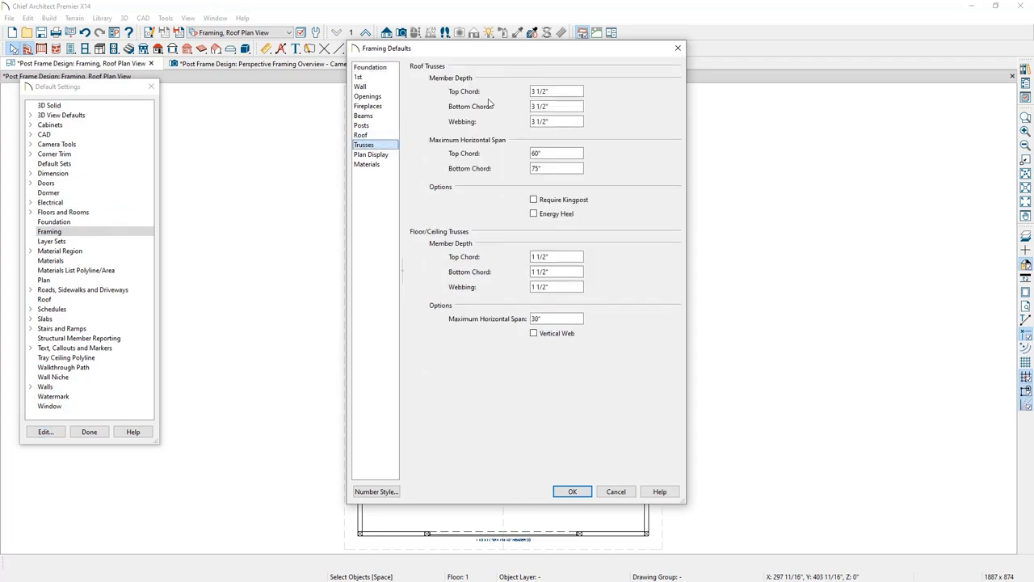
{"action": "left_click_drag", "start_coordinate": [553, 91], "coordinate": [455, 93]}
{"action": "type", "text": "5 1/2"}
{"action": "key", "text": "Tab"}
{"action": "type", "text": "5 1/2"}
{"action": "key", "text": "Tab"}
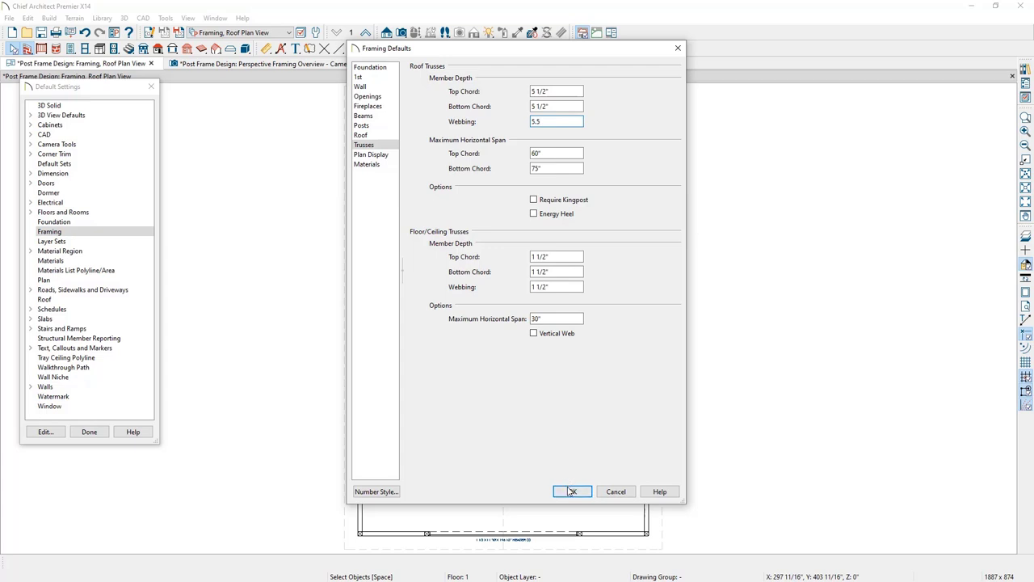
{"action": "left_click", "coordinate": [572, 492]}
{"action": "left_click", "coordinate": [91, 431]}
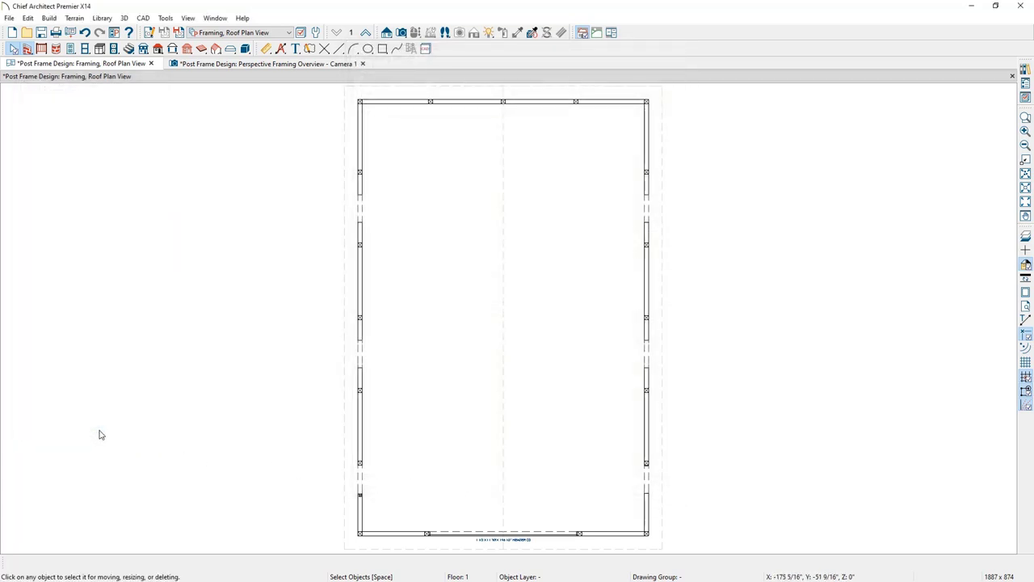
Draw a roof truss across the building's full width at the first pair of side-wall posts below the upper corner posts
{"action": "left_click", "coordinate": [216, 49]}
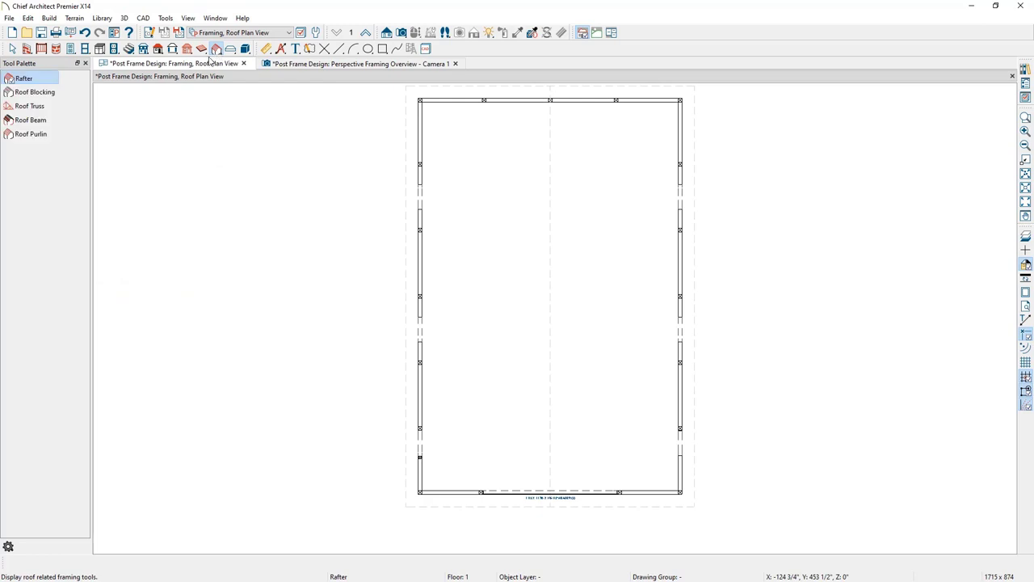
{"action": "left_click", "coordinate": [29, 106]}
{"action": "scroll", "coordinate": [504, 141], "scroll_direction": "up", "scroll_amount": 3}
{"action": "middle_click_drag", "start_coordinate": [503, 141], "coordinate": [463, 204]}
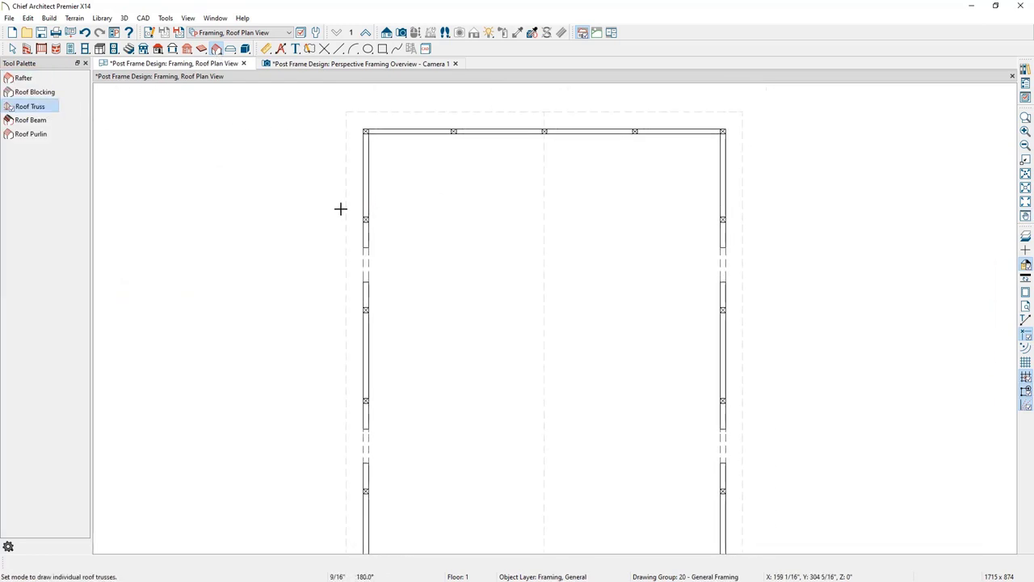
{"action": "left_click_drag", "start_coordinate": [348, 217], "coordinate": [720, 220]}
Move the roof truss point to point so its upper edge aligns with the upper edge of the east wall post
{"action": "scroll", "coordinate": [737, 223], "scroll_direction": "up", "scroll_amount": 5}
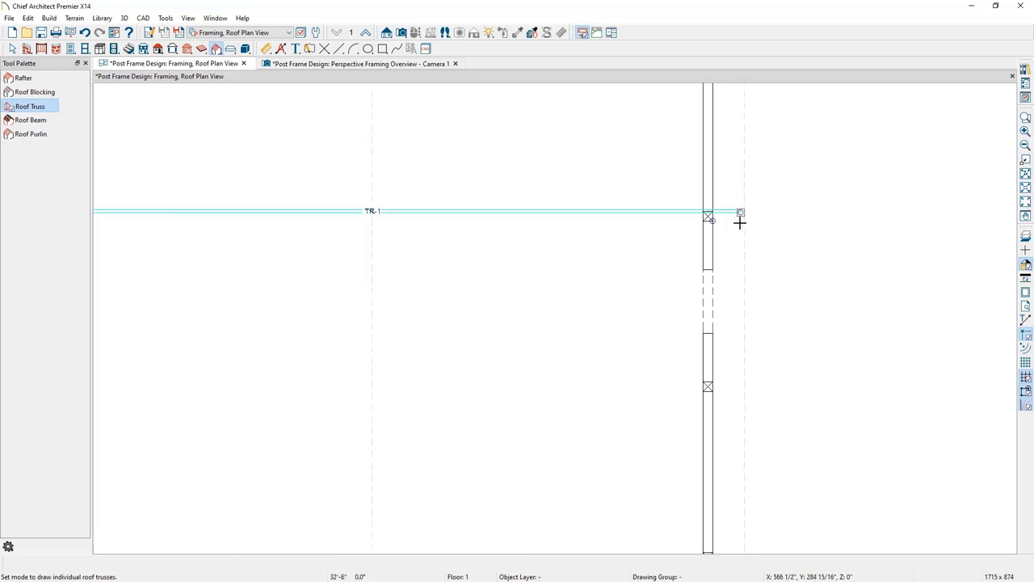
{"action": "key", "text": "space"}
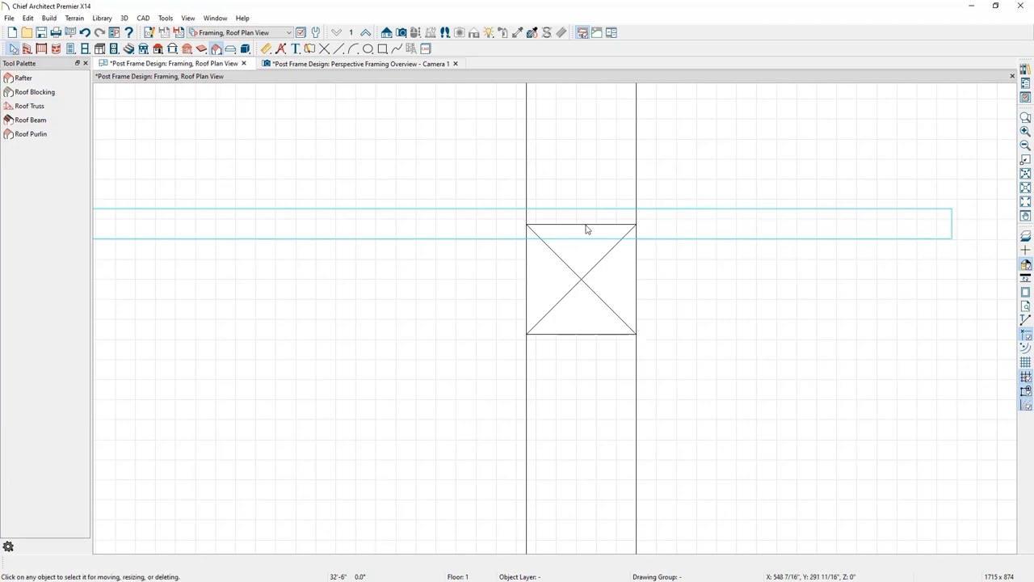
{"action": "left_click", "coordinate": [676, 215]}
{"action": "left_click", "coordinate": [702, 212]}
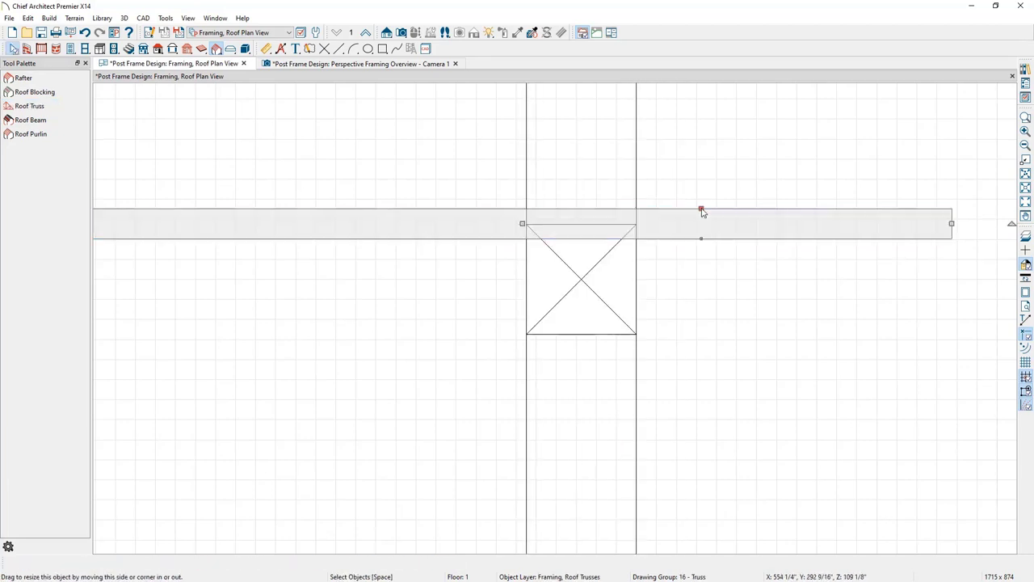
{"action": "left_click", "coordinate": [143, 562]}
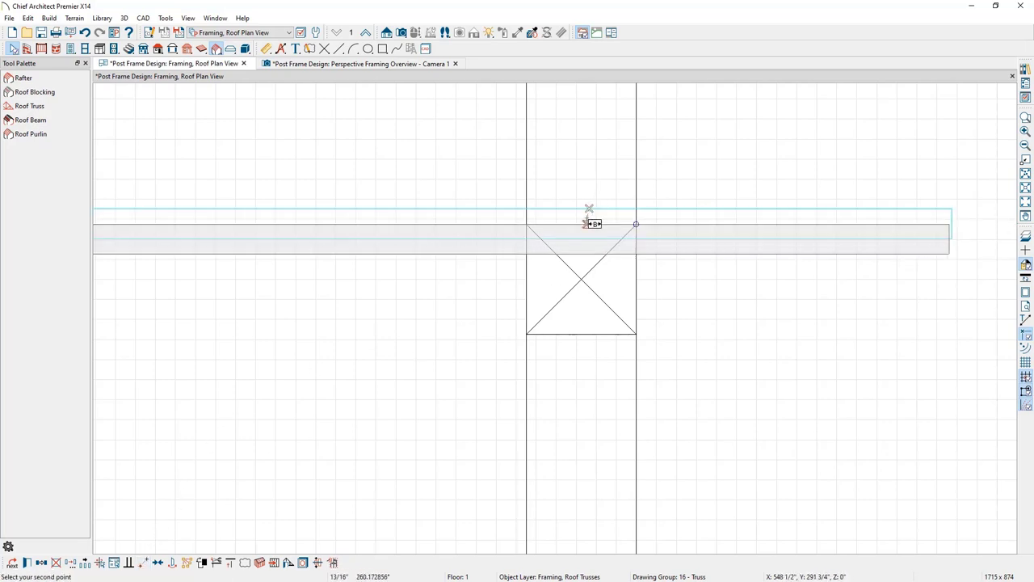
{"action": "left_click", "coordinate": [587, 224]}
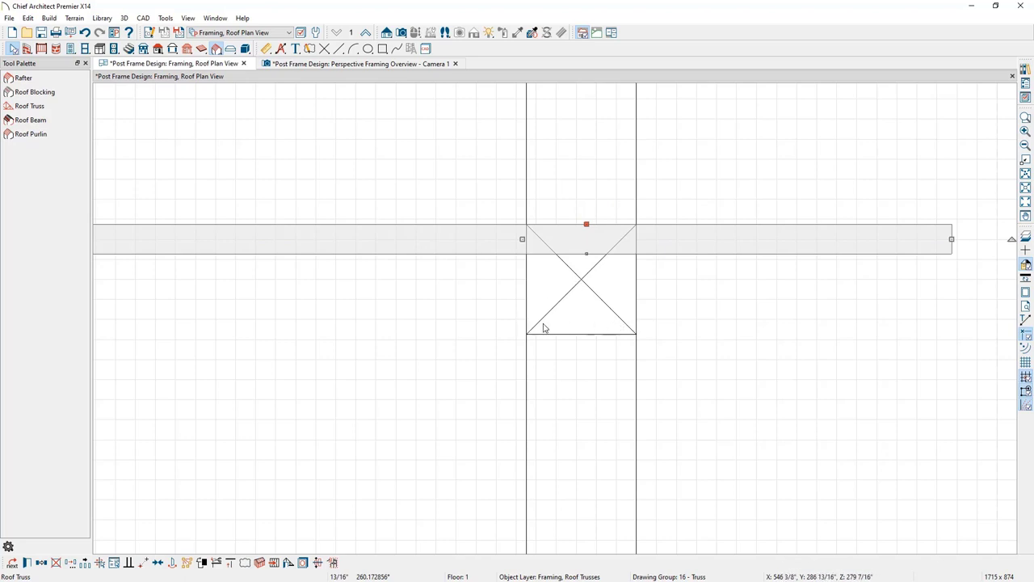
Draw a horizontal CAD line about 1'-11" long from the centre of the east wall post out past the truss end
{"action": "key", "text": "l"}
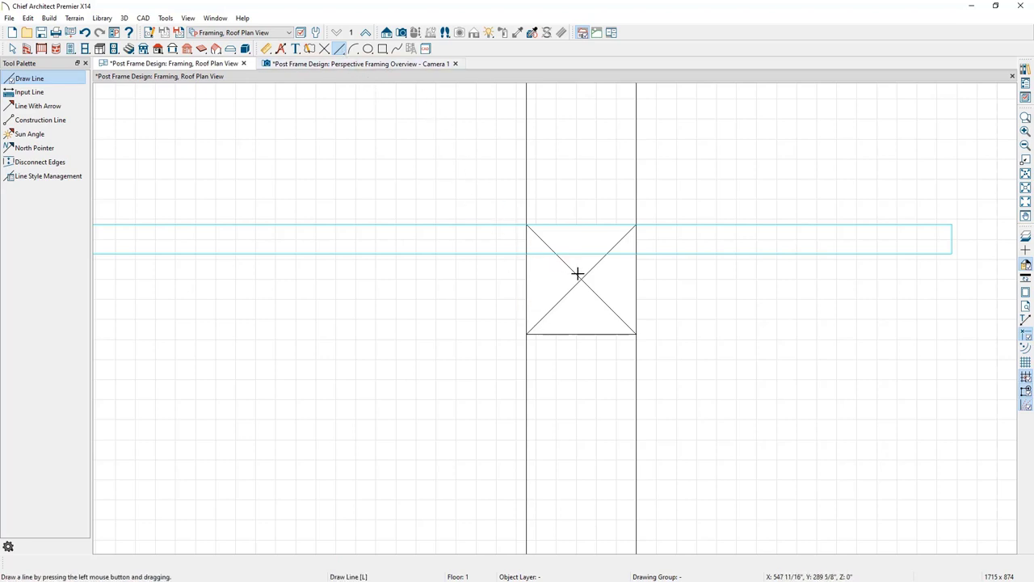
{"action": "left_click_drag", "start_coordinate": [581, 278], "coordinate": [1024, 283]}
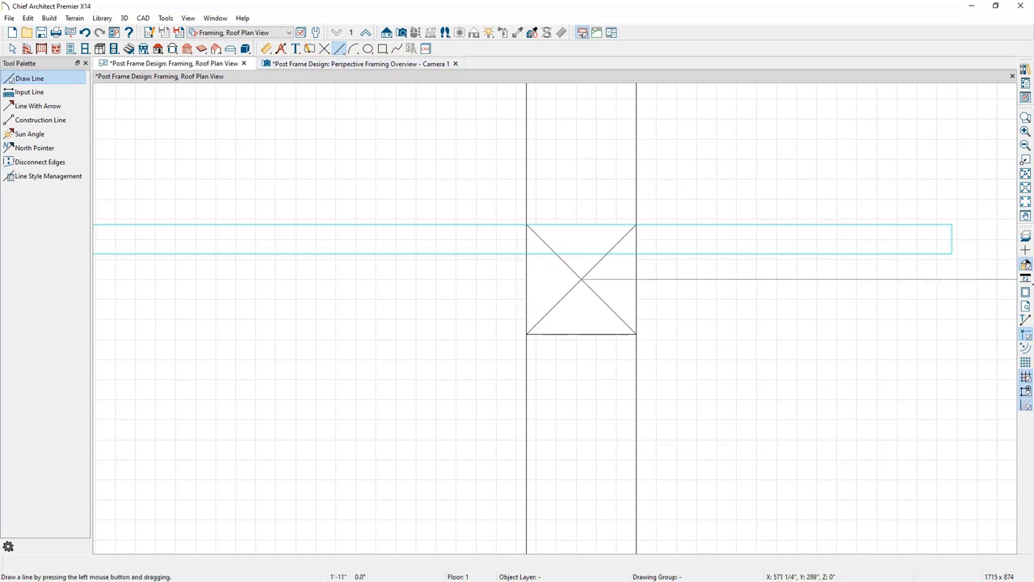
{"action": "middle_click_drag", "start_coordinate": [881, 312], "coordinate": [630, 317]}
Mirror a copy of the roof truss about the CAD line to the opposite side of the post
{"action": "left_click", "coordinate": [685, 258]}
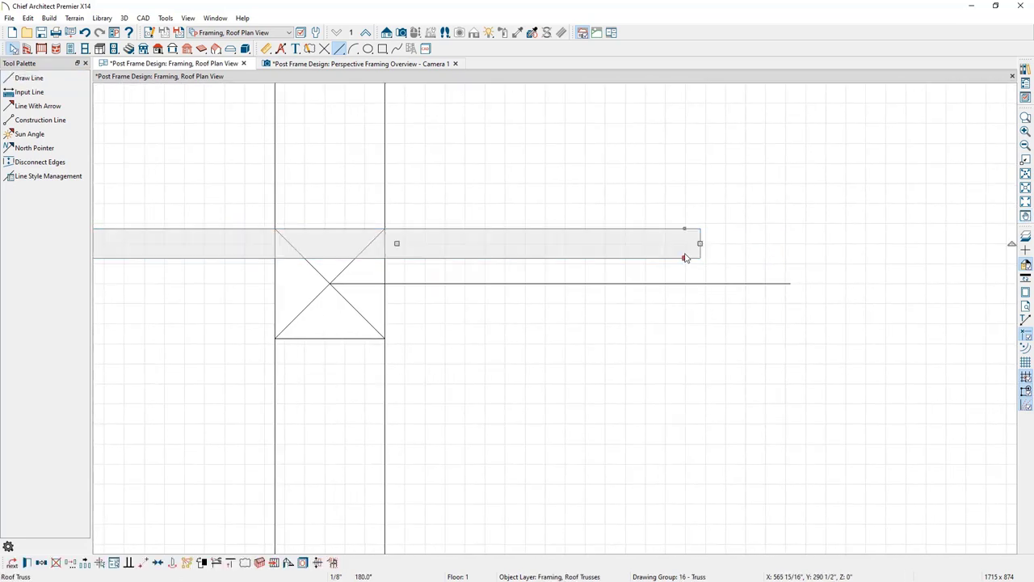
{"action": "left_click", "coordinate": [46, 565]}
{"action": "left_click", "coordinate": [71, 561]}
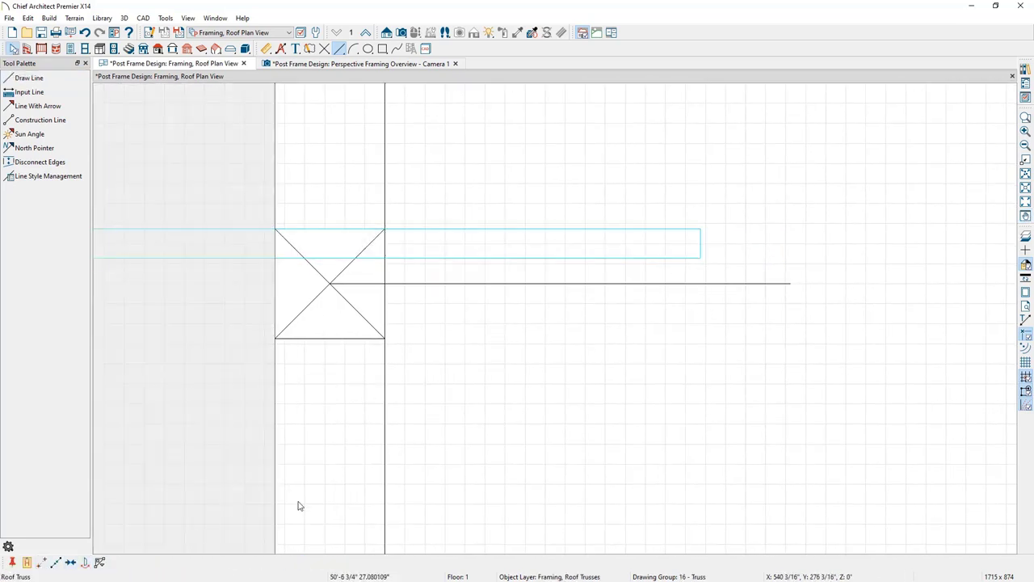
{"action": "left_click", "coordinate": [768, 293]}
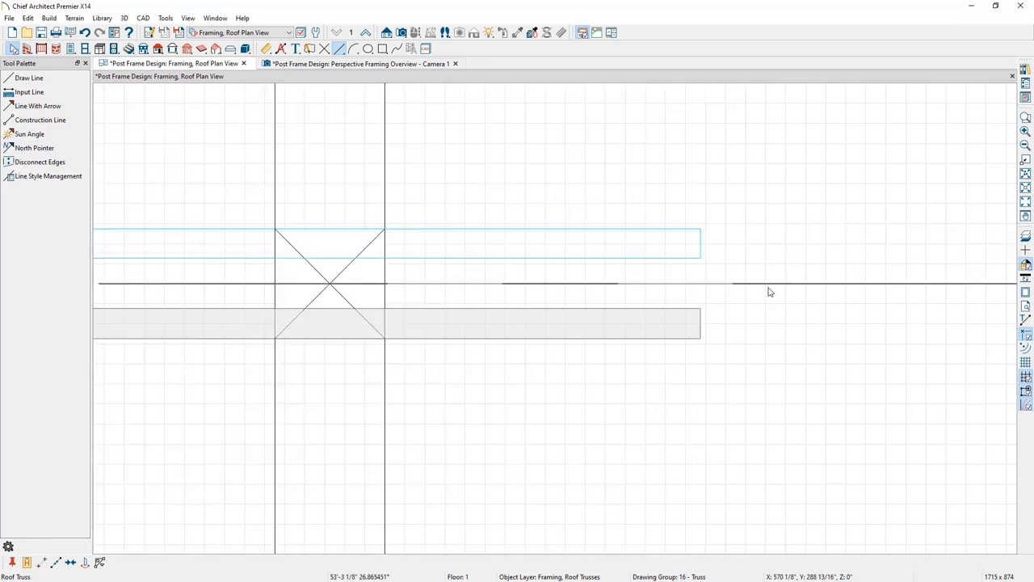
{"action": "left_click", "coordinate": [770, 291]}
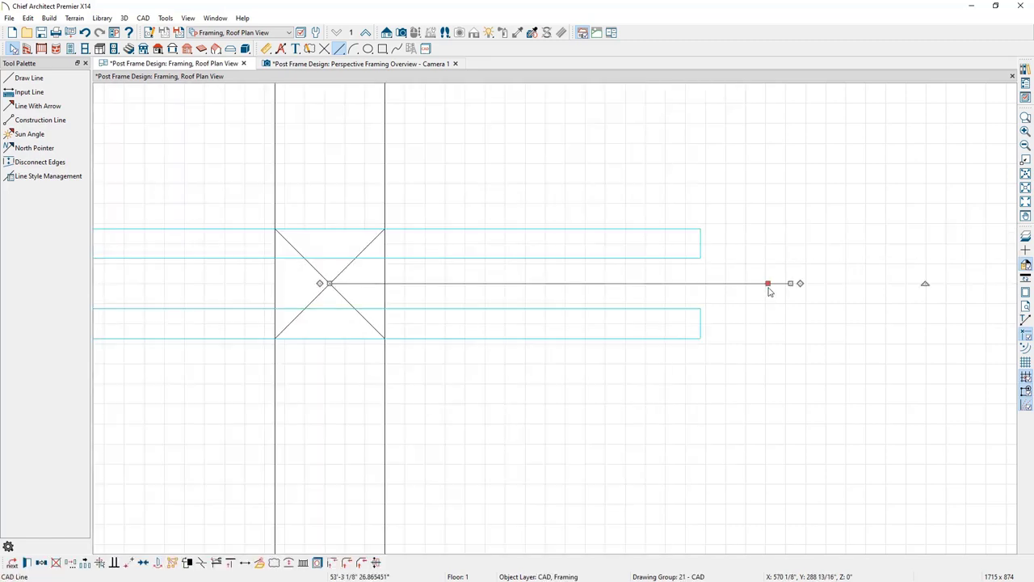
Delete the horizontal CAD line used for mirroring at the east wall post
{"action": "key", "text": "Delete"}
{"action": "scroll", "coordinate": [748, 299], "scroll_direction": "down", "scroll_amount": 4}
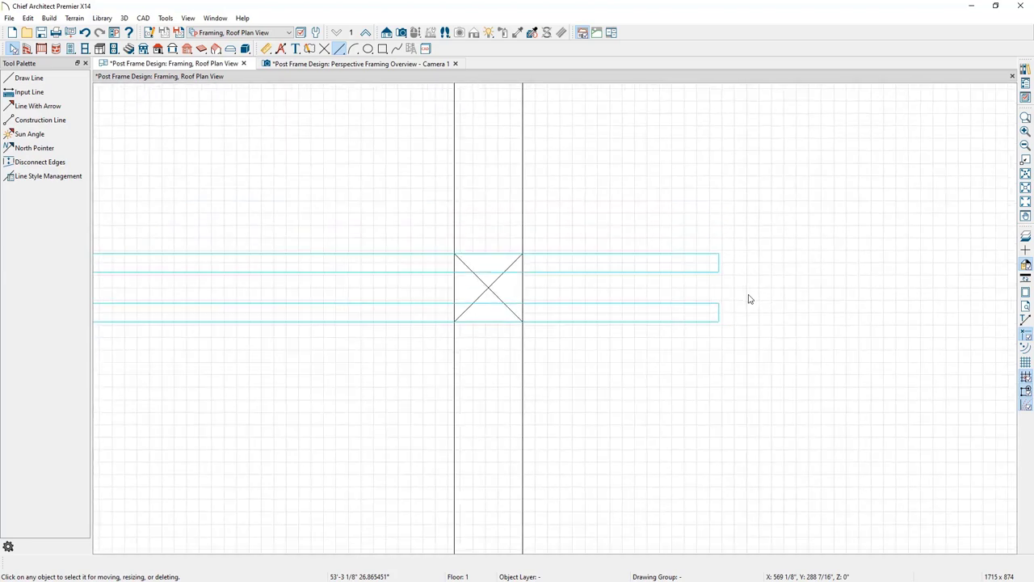
{"action": "scroll", "coordinate": [748, 299], "scroll_direction": "down", "scroll_amount": 5}
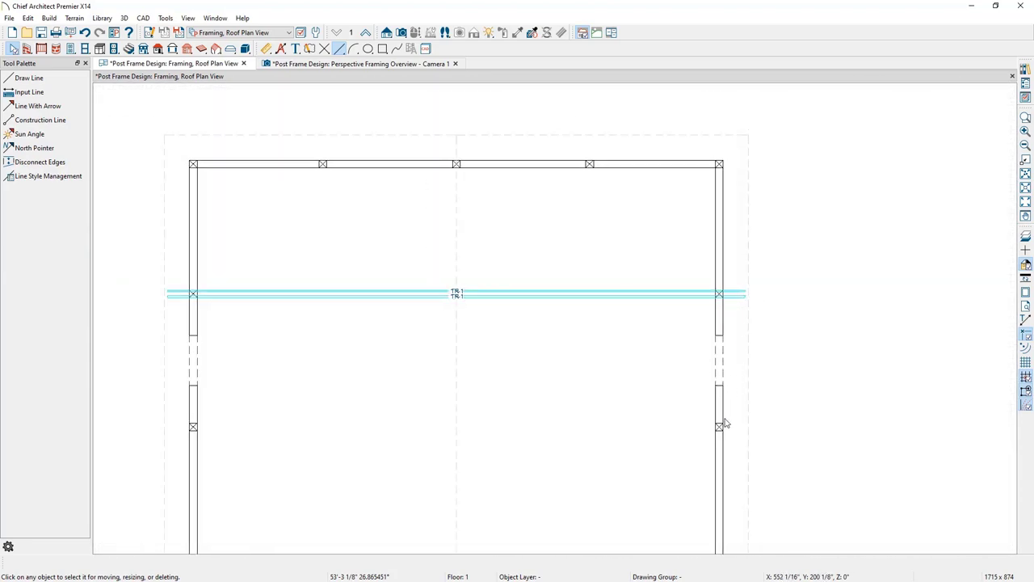
Multiple-copy the truss pair at a 96" truss offset towards the front, placing four more pairs on the remaining side-wall posts
{"action": "scroll", "coordinate": [723, 422], "scroll_direction": "down", "scroll_amount": 2}
{"action": "middle_click_drag", "start_coordinate": [734, 413], "coordinate": [790, 244]}
{"action": "scroll", "coordinate": [791, 244], "scroll_direction": "down", "scroll_amount": 2}
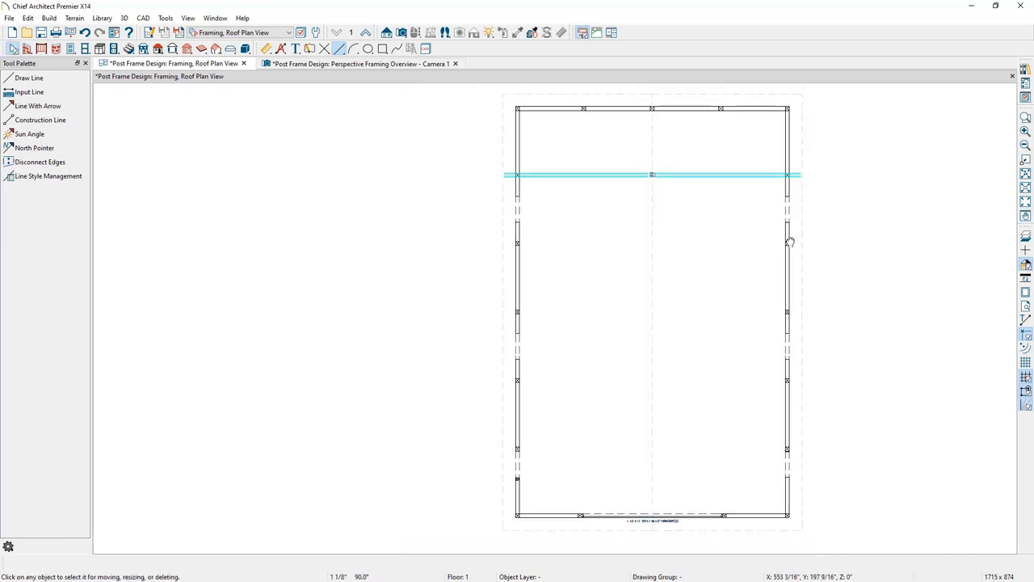
{"action": "left_click", "coordinate": [731, 193]}
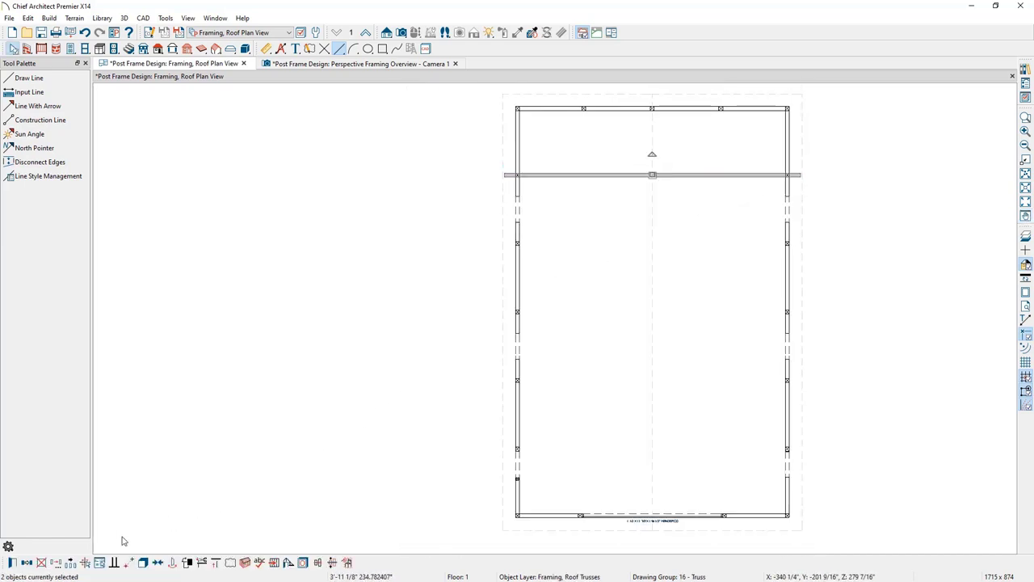
{"action": "key", "text": "Escape"}
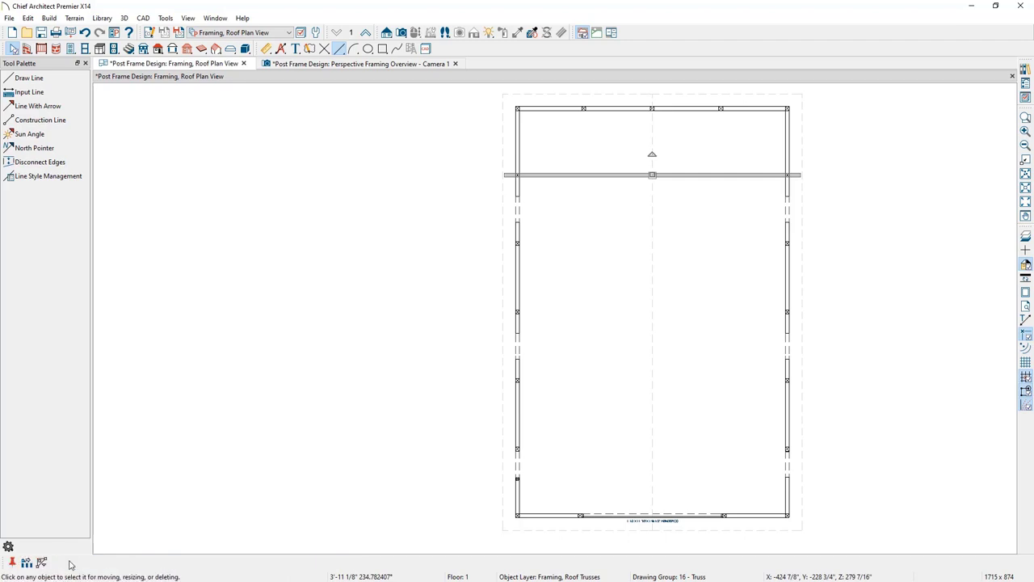
{"action": "left_click", "coordinate": [28, 563]}
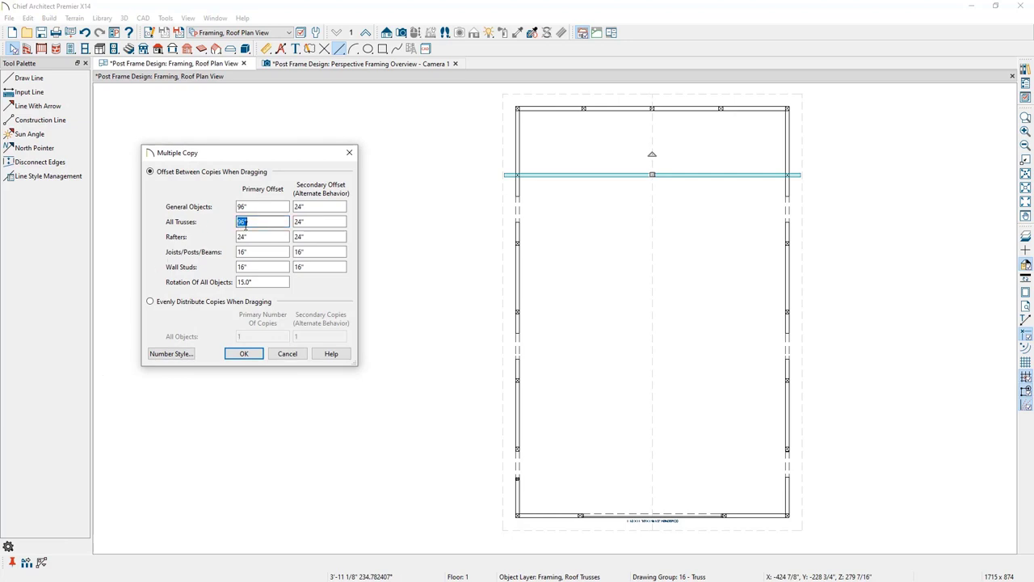
{"action": "left_click", "coordinate": [241, 355]}
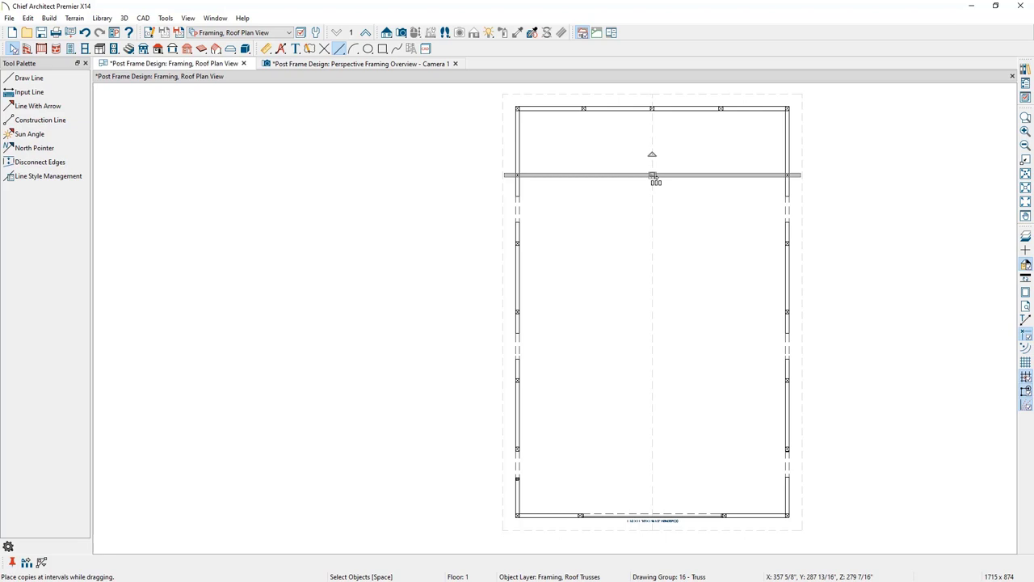
{"action": "left_click_drag", "start_coordinate": [654, 176], "coordinate": [652, 194]}
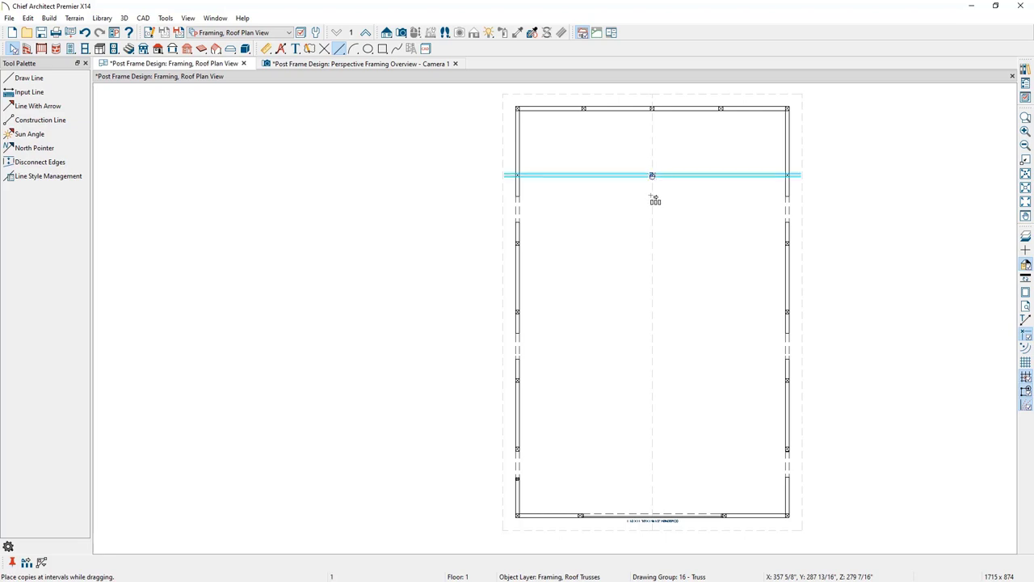
{"action": "left_click_drag", "start_coordinate": [653, 238], "coordinate": [656, 273]}
{"action": "left_click_drag", "start_coordinate": [655, 315], "coordinate": [654, 337]}
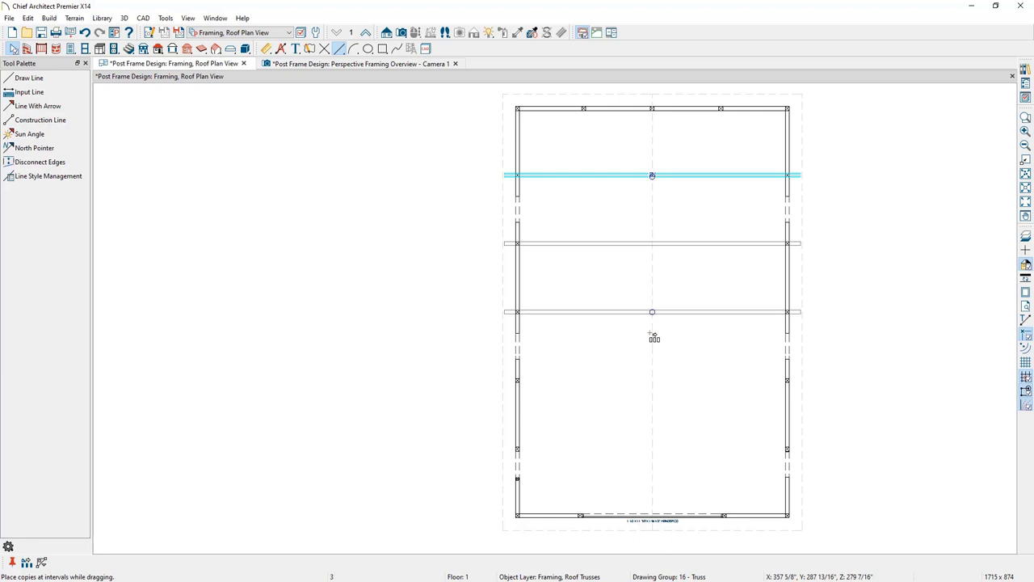
{"action": "left_click_drag", "start_coordinate": [654, 380], "coordinate": [658, 453]}
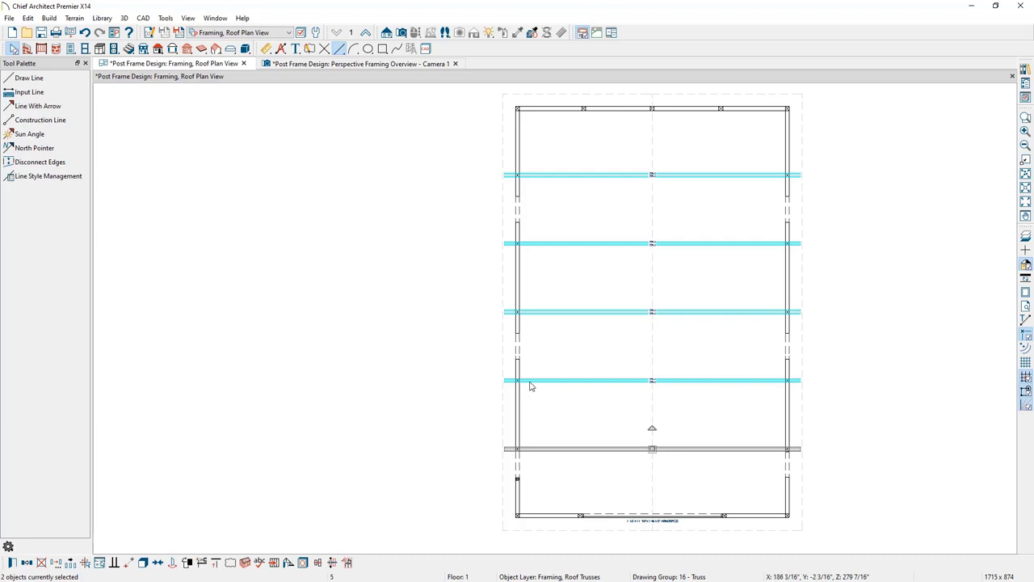
Show the perspective framing overview beside the roof framing plan and view the trusses from the garage-door corner
{"action": "left_click_drag", "start_coordinate": [359, 64], "coordinate": [794, 290]}
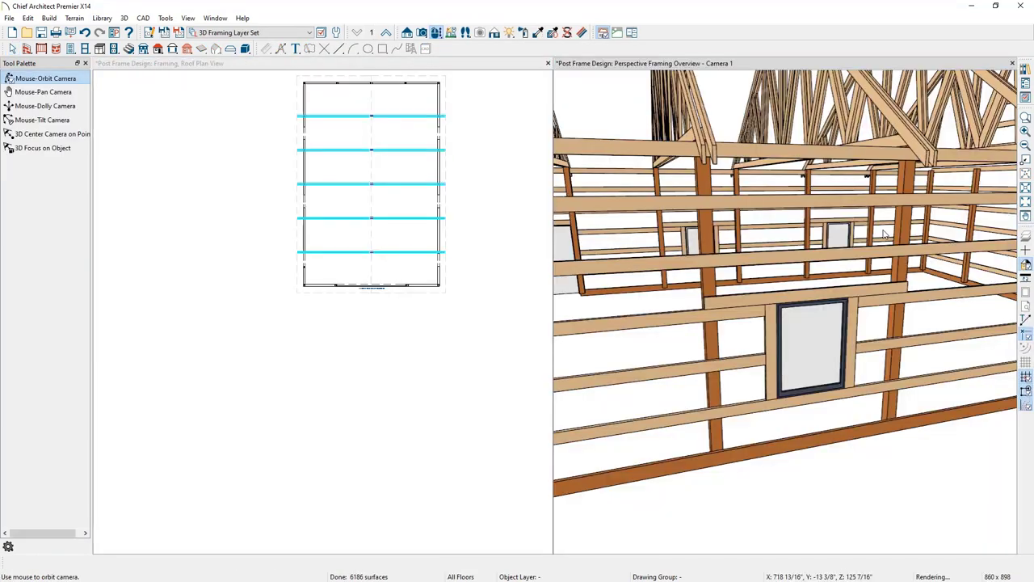
{"action": "middle_click_drag", "start_coordinate": [794, 290], "coordinate": [756, 261]}
{"action": "scroll", "coordinate": [754, 260], "scroll_direction": "up", "scroll_amount": 3}
{"action": "scroll", "coordinate": [439, 243], "scroll_direction": "up", "scroll_amount": 4}
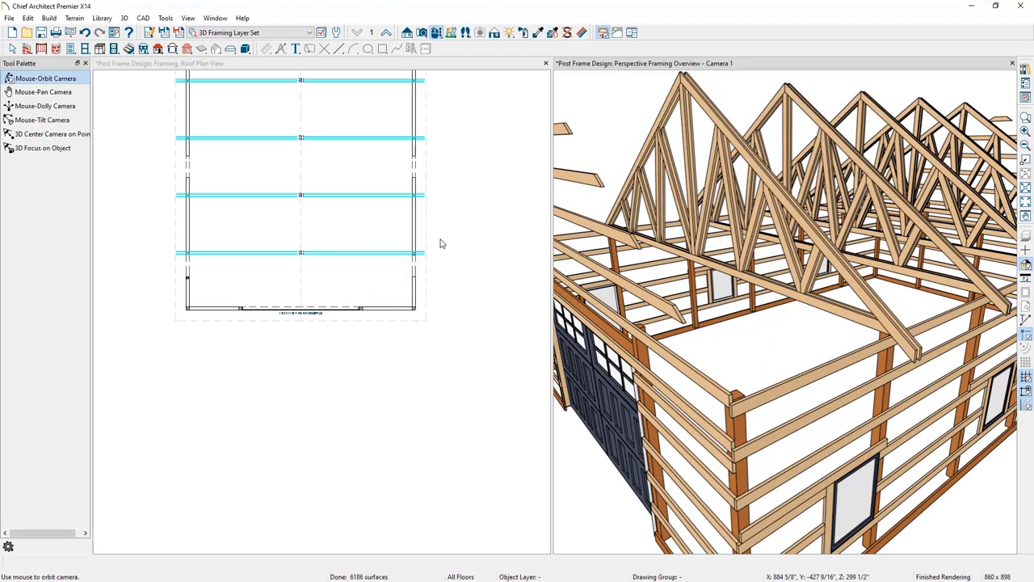
Draw a roof truss across the building's full width over the front wall with the garage door
{"action": "middle_click_drag", "start_coordinate": [450, 261], "coordinate": [483, 319]}
{"action": "left_click", "coordinate": [482, 319]}
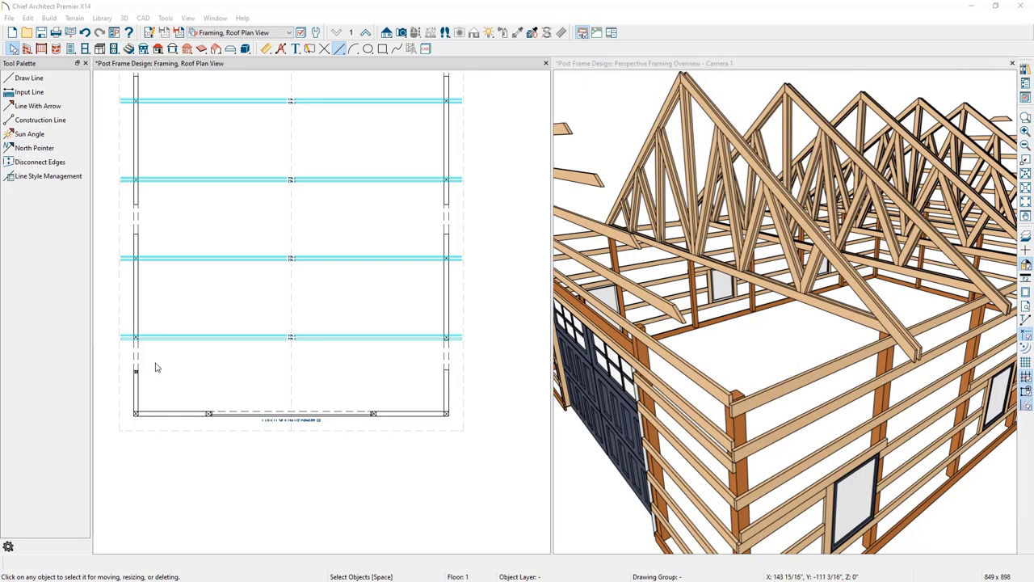
{"action": "left_click", "coordinate": [216, 50]}
{"action": "left_click", "coordinate": [38, 110]}
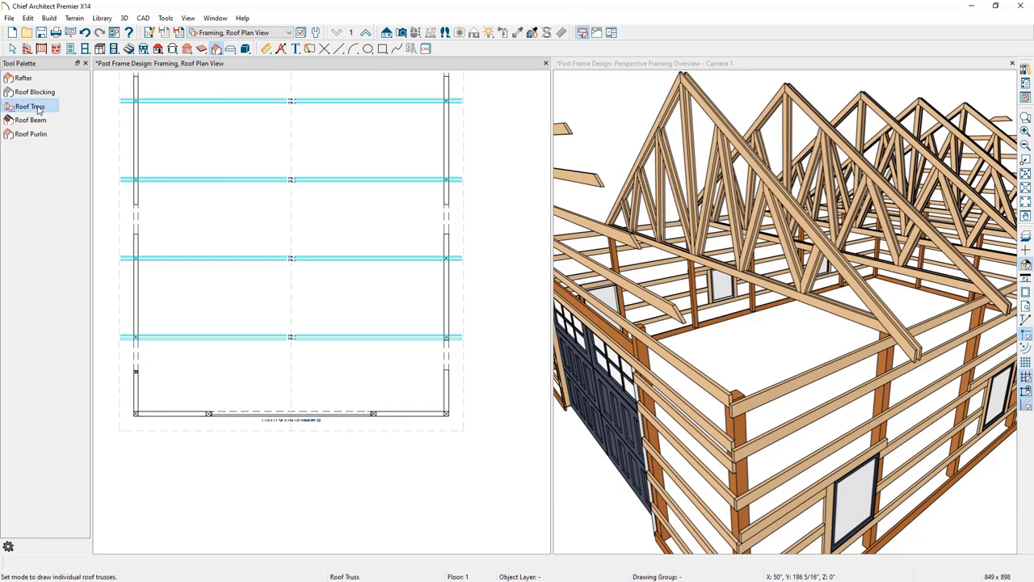
{"action": "left_click_drag", "start_coordinate": [121, 414], "coordinate": [458, 404]}
{"action": "scroll", "coordinate": [459, 413], "scroll_direction": "up", "scroll_amount": 5}
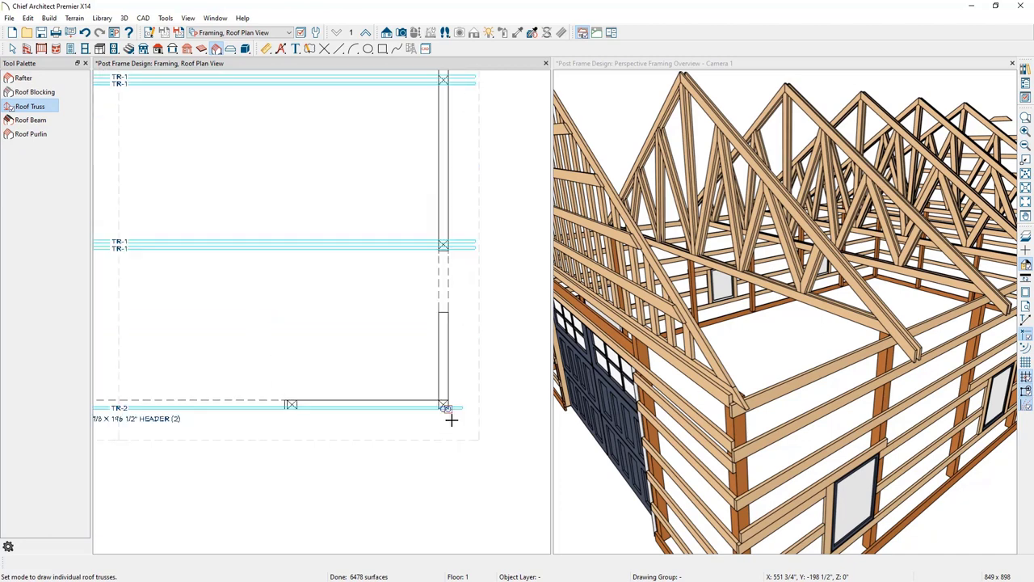
{"action": "scroll", "coordinate": [461, 403], "scroll_direction": "up", "scroll_amount": 3}
{"action": "key", "text": "Escape"}
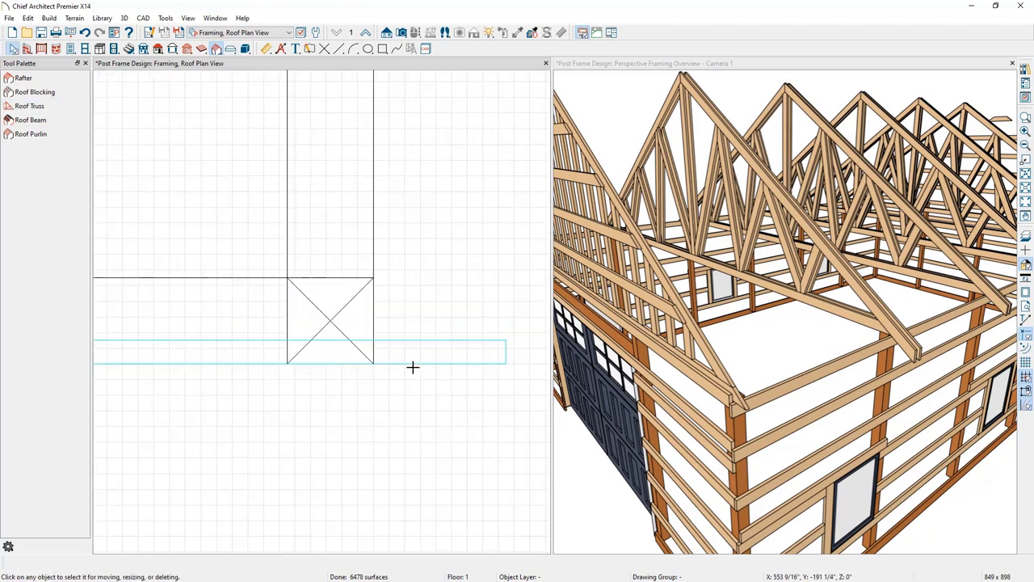
Review the general settings and options of the front gable truss in its specification
{"action": "left_click", "coordinate": [414, 370]}
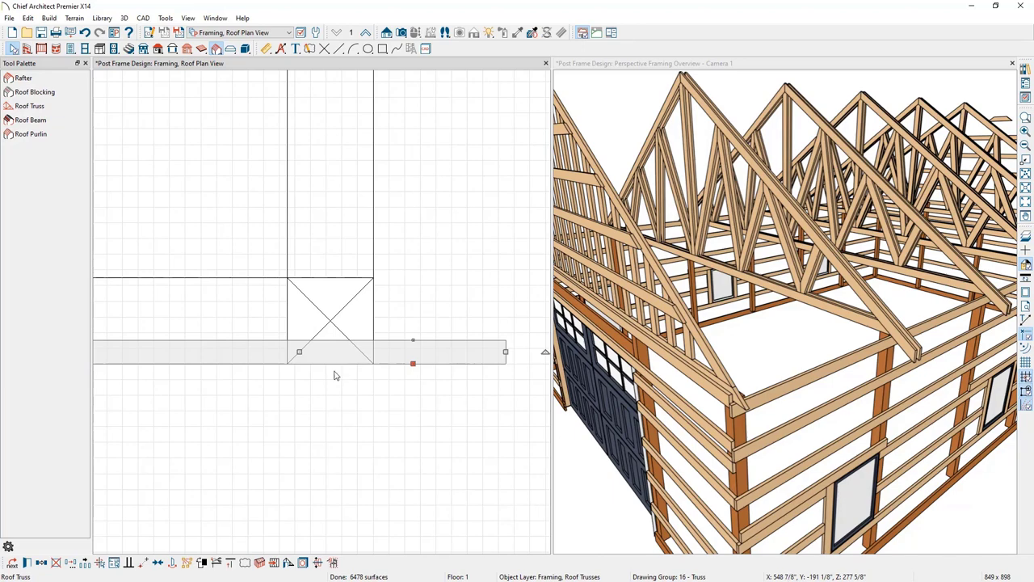
{"action": "left_click", "coordinate": [28, 563]}
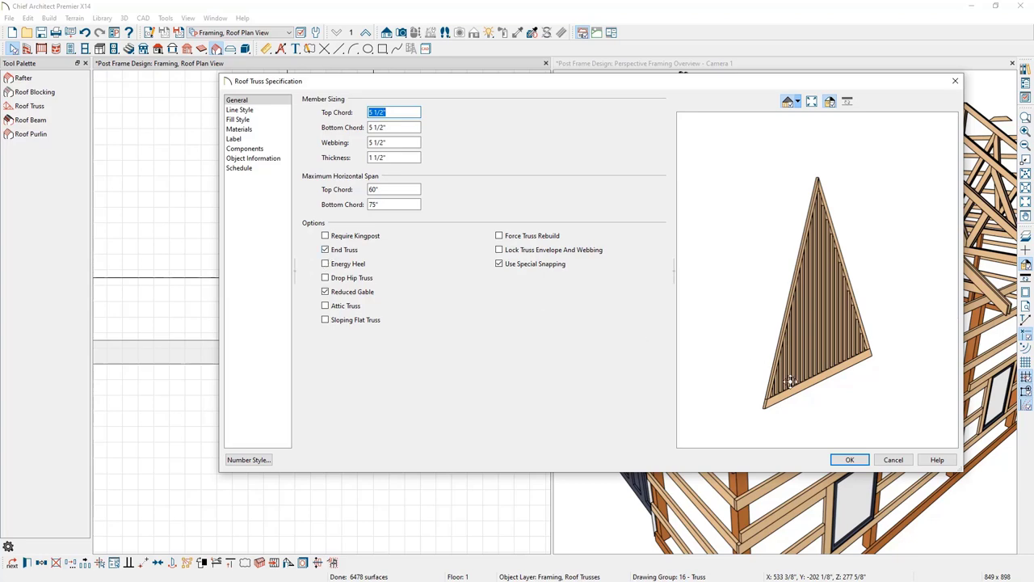
{"action": "left_click", "coordinate": [849, 459]}
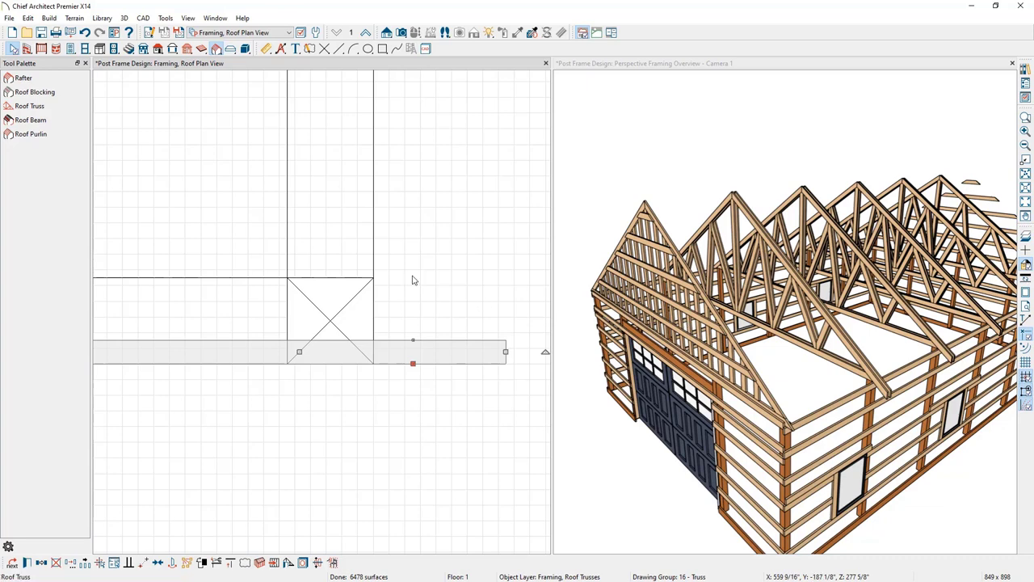
Mirror a copy of the front gable truss about the middle truss pair to the rear end wall
{"action": "scroll", "coordinate": [441, 356], "scroll_direction": "down", "scroll_amount": 4}
{"action": "scroll", "coordinate": [441, 355], "scroll_direction": "down", "scroll_amount": 6}
{"action": "scroll", "coordinate": [451, 323], "scroll_direction": "up", "scroll_amount": 2}
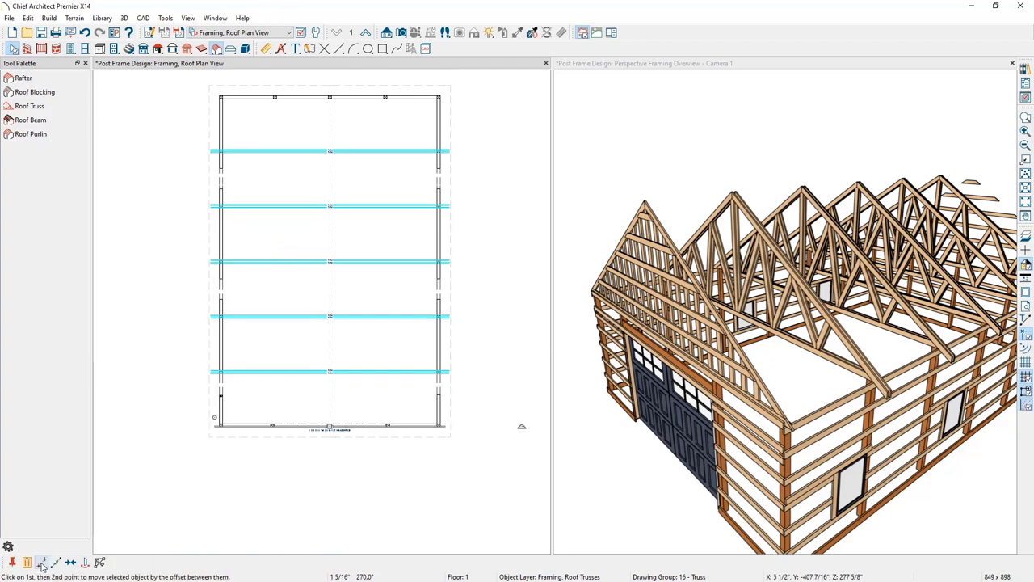
{"action": "left_click", "coordinate": [87, 564]}
{"action": "left_click", "coordinate": [452, 265]}
{"action": "scroll", "coordinate": [452, 269], "scroll_direction": "up", "scroll_amount": 2}
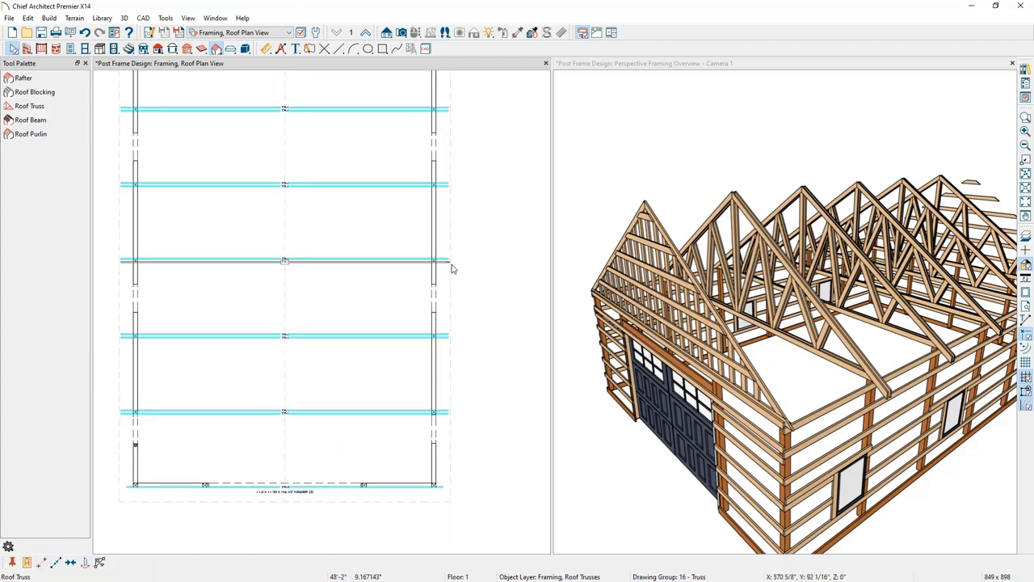
{"action": "left_click", "coordinate": [451, 267]}
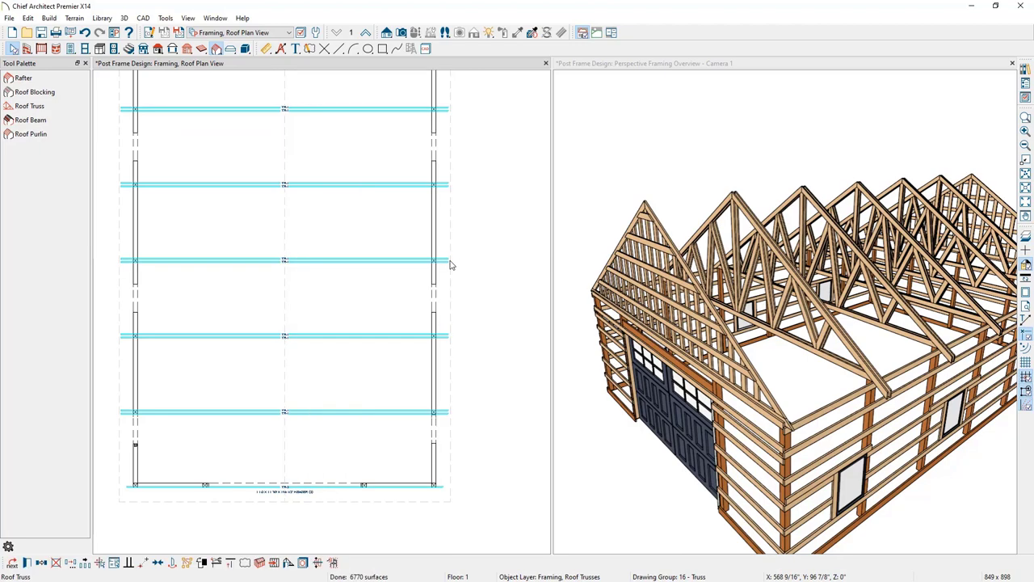
Examine the trusses in 3D from the front and compare them with the 3D - Roof.jpg reference image
{"action": "middle_click_drag", "start_coordinate": [939, 313], "coordinate": [887, 317]}
{"action": "left_click_drag", "start_coordinate": [1033, 69], "coordinate": [645, 69]}
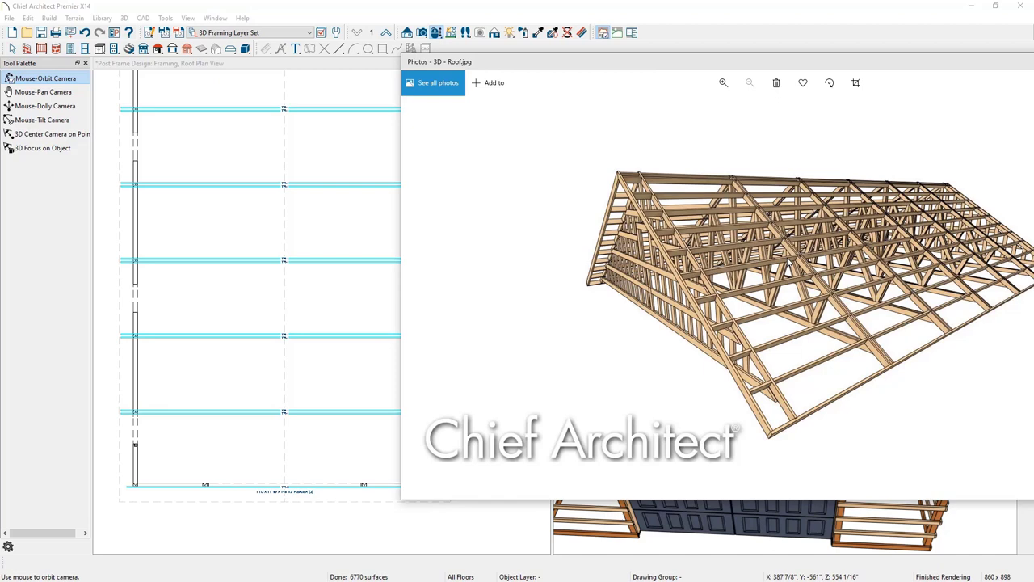
{"action": "left_click_drag", "start_coordinate": [505, 64], "coordinate": [1033, 67]}
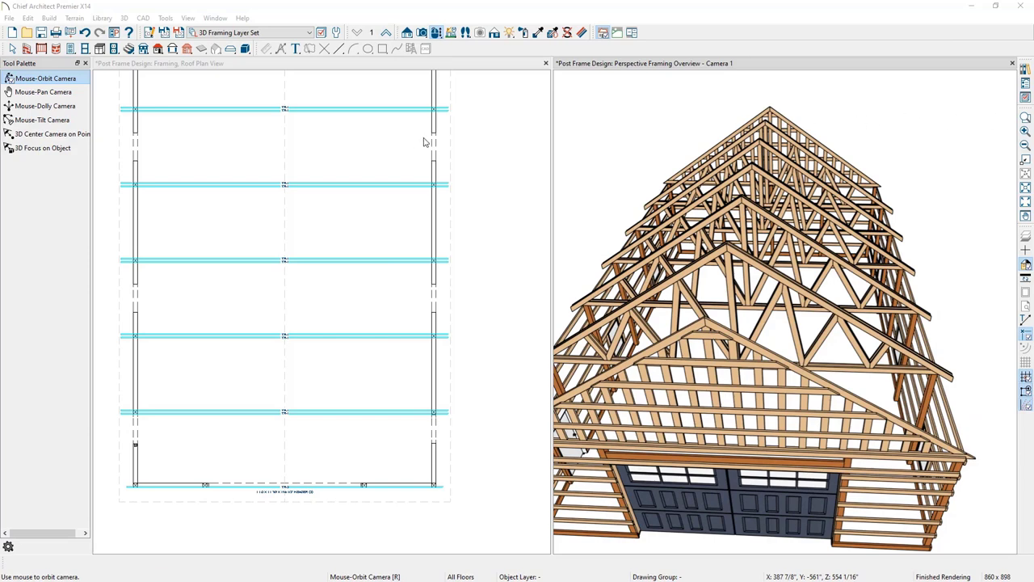
Open the Build Roof settings and set the eave cut to Square
{"action": "left_click", "coordinate": [49, 18]}
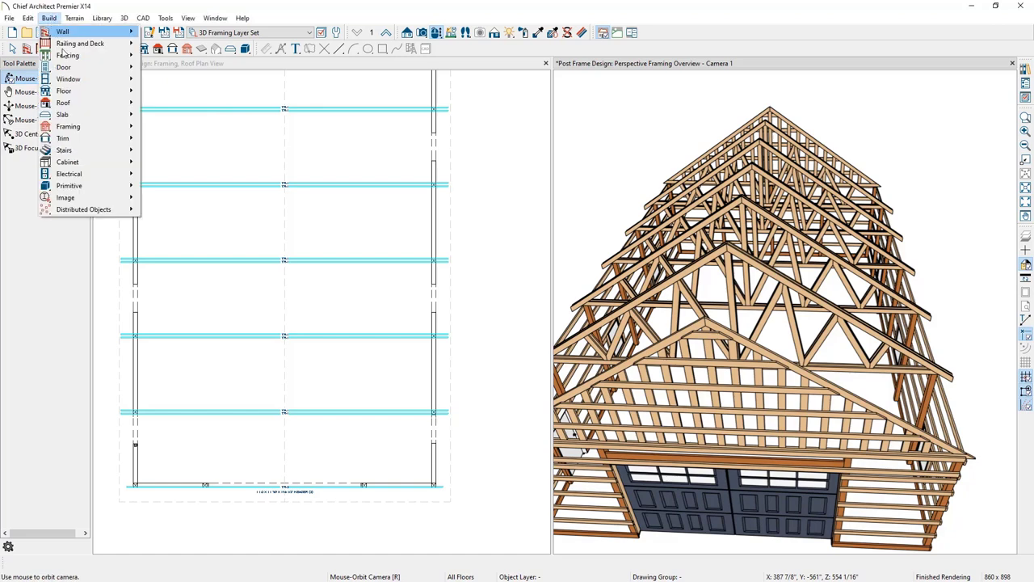
{"action": "mouse_move", "coordinate": [81, 108]}
{"action": "left_click", "coordinate": [151, 103]}
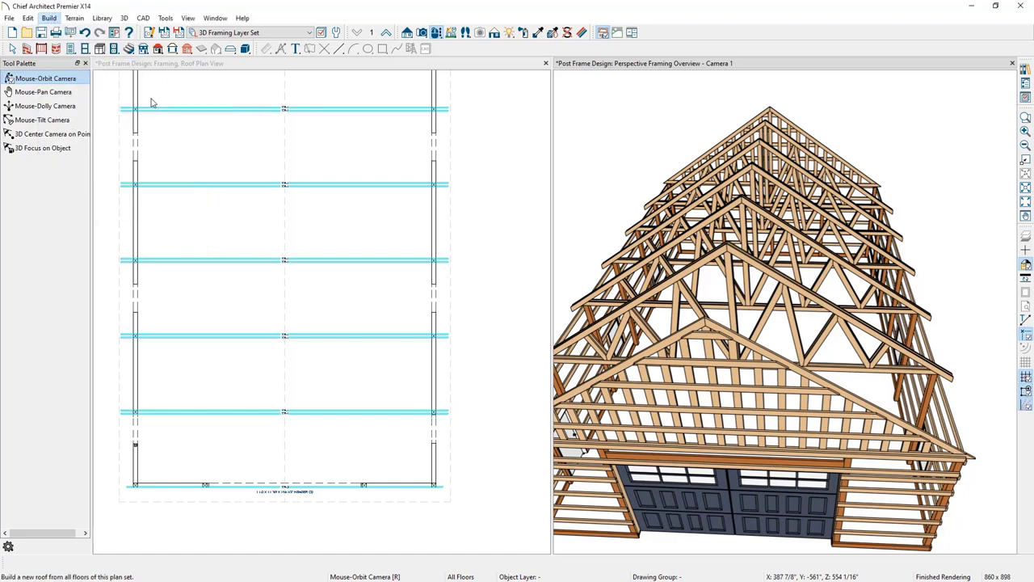
{"action": "left_click", "coordinate": [139, 100]}
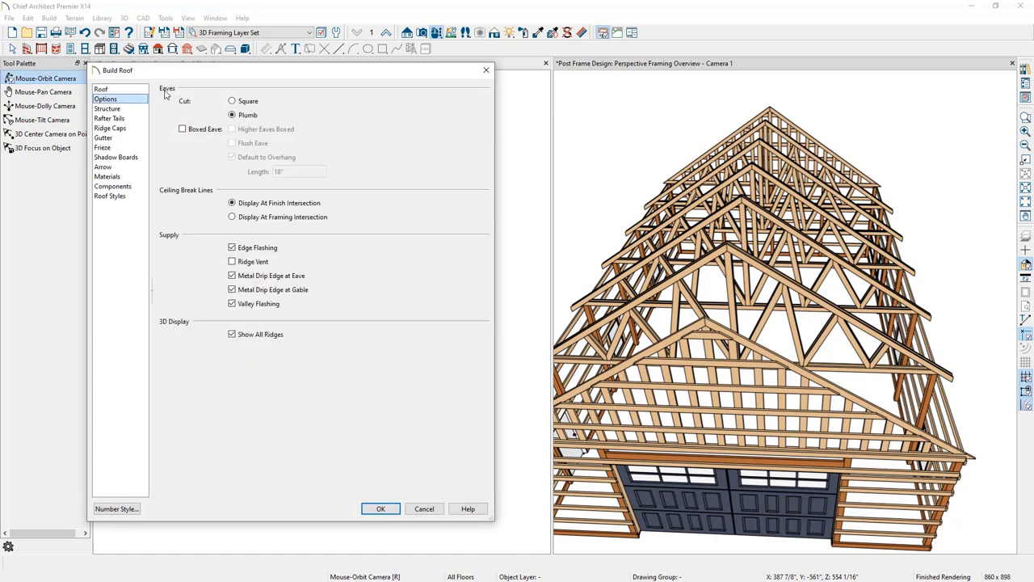
{"action": "left_click", "coordinate": [232, 102]}
Set the rafter spacing in the roof structure settings to 96" on center
{"action": "left_click", "coordinate": [136, 110]}
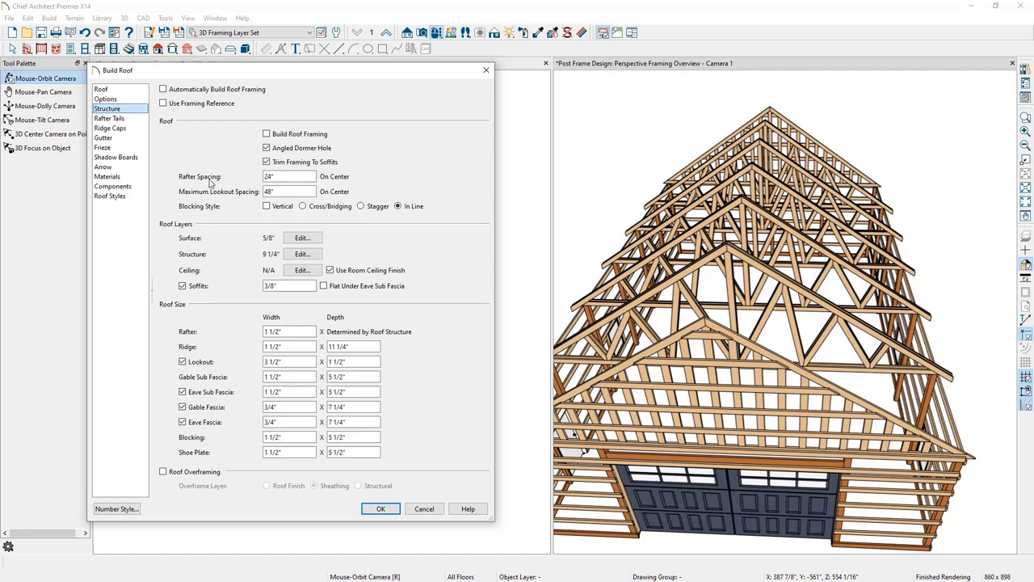
{"action": "double_click", "coordinate": [281, 176]}
{"action": "type", "text": "96"}
Include structural purlins in the roof structure layer with a thickness of 5.5" and a width of 1.5"
{"action": "left_click", "coordinate": [311, 254]}
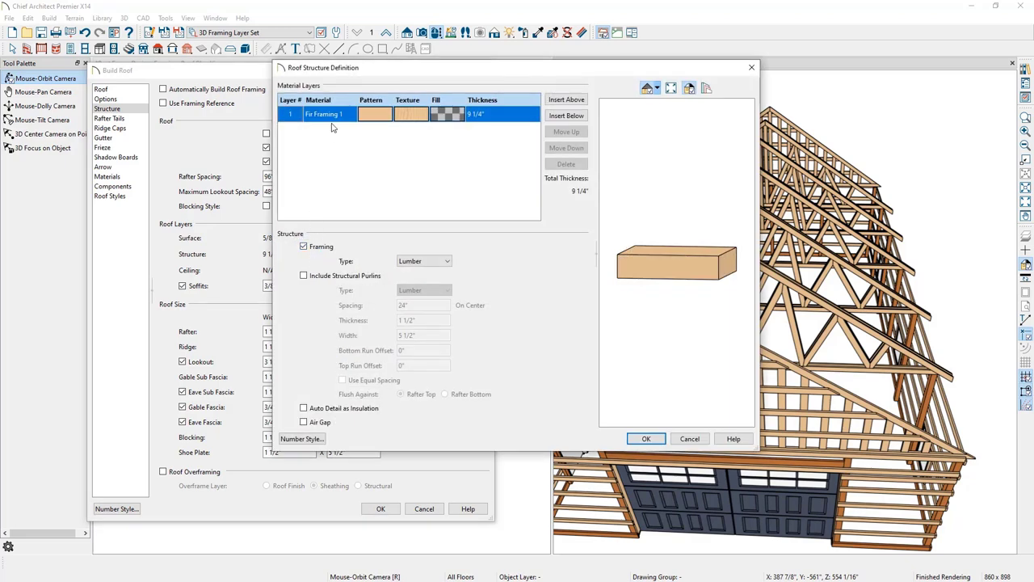
{"action": "left_click", "coordinate": [312, 277]}
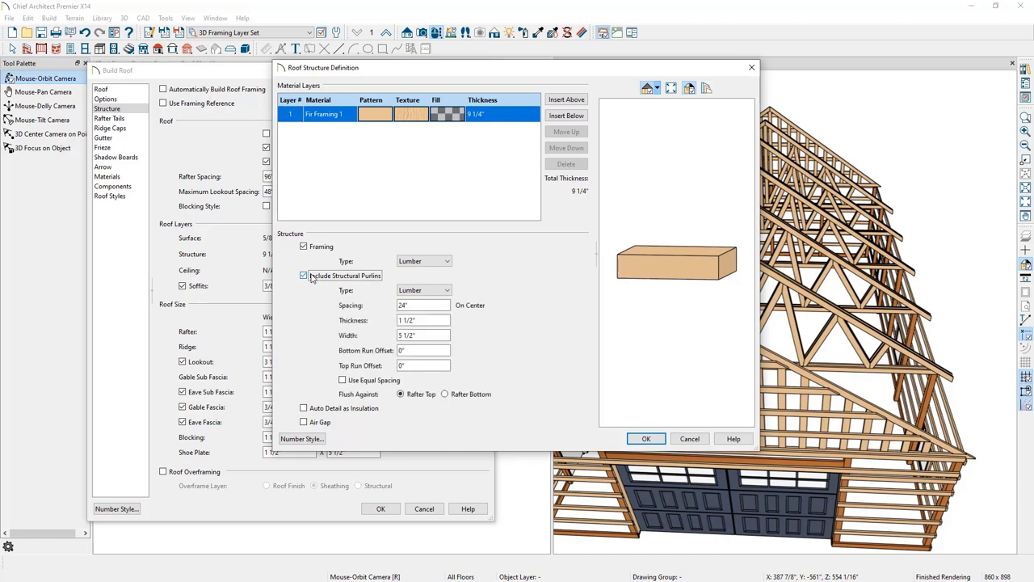
{"action": "left_click_drag", "start_coordinate": [415, 320], "coordinate": [354, 322]}
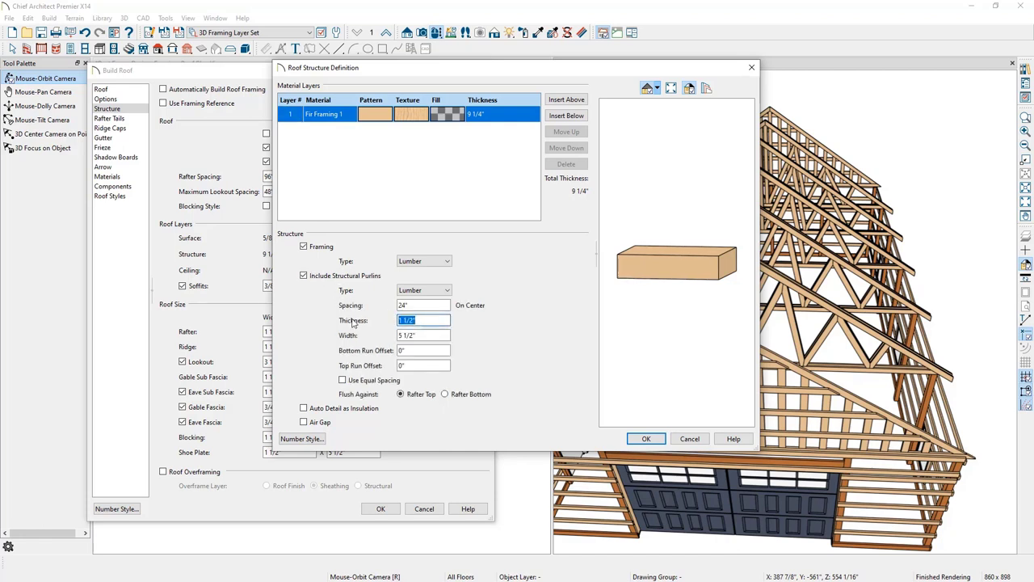
{"action": "type", "text": "5.5"}
{"action": "key", "text": "Tab"}
{"action": "type", "text": "1.5"}
{"action": "left_click", "coordinate": [644, 439]}
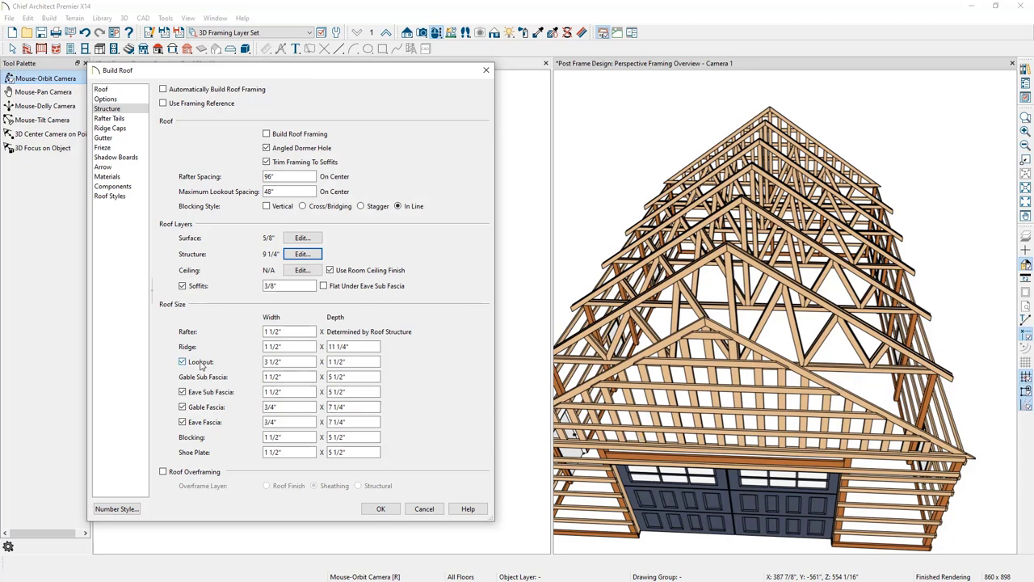
Turn off lookouts and apply the roof settings without displaying the Roof Planes layer
{"action": "left_click", "coordinate": [201, 363]}
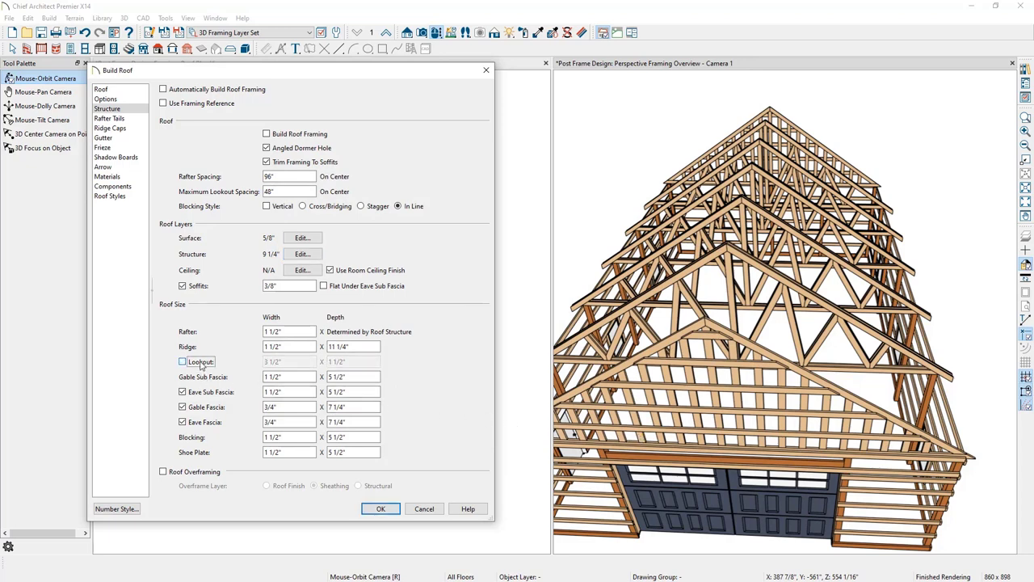
{"action": "left_click", "coordinate": [380, 508]}
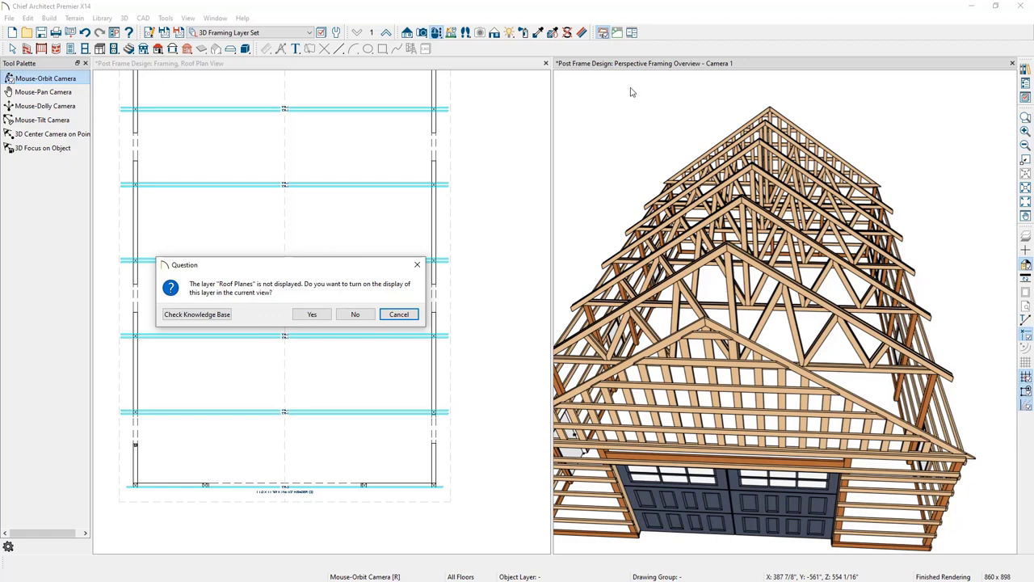
{"action": "left_click", "coordinate": [355, 313]}
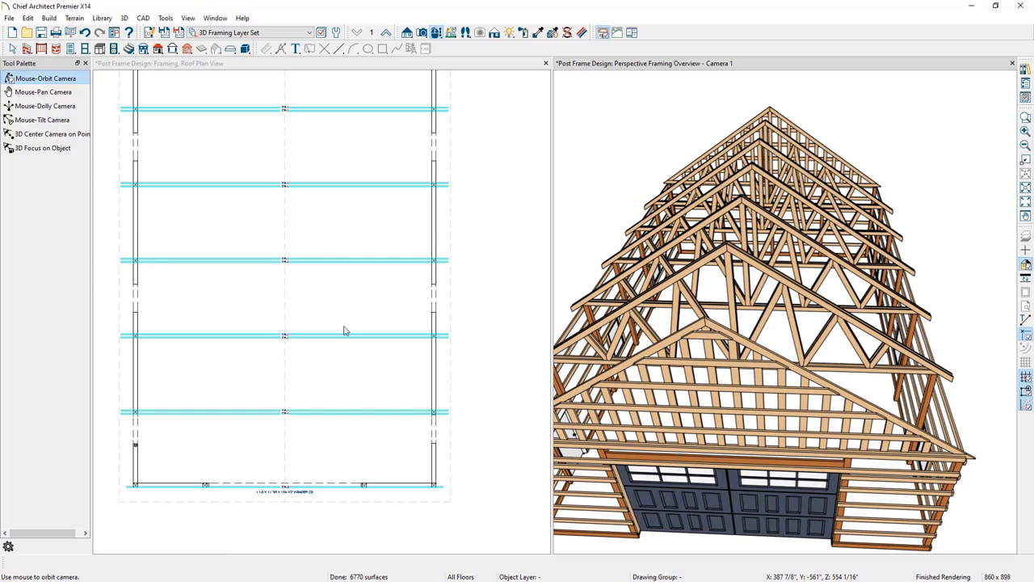
Select both garage roof planes and build their roof framing with structural purlins
{"action": "left_click", "coordinate": [307, 510]}
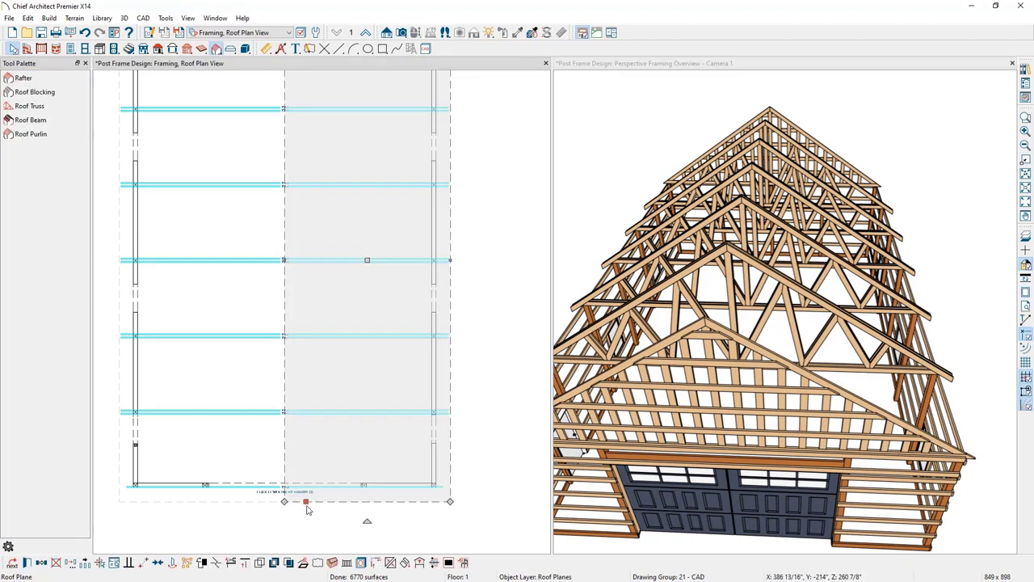
{"action": "left_click", "coordinate": [260, 507], "text": "shift"}
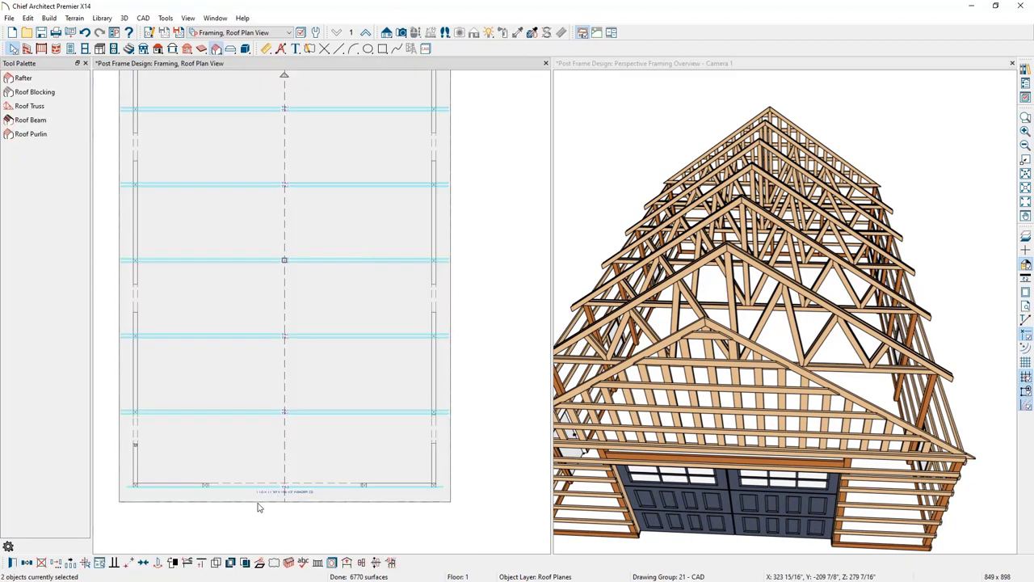
{"action": "left_click", "coordinate": [290, 562]}
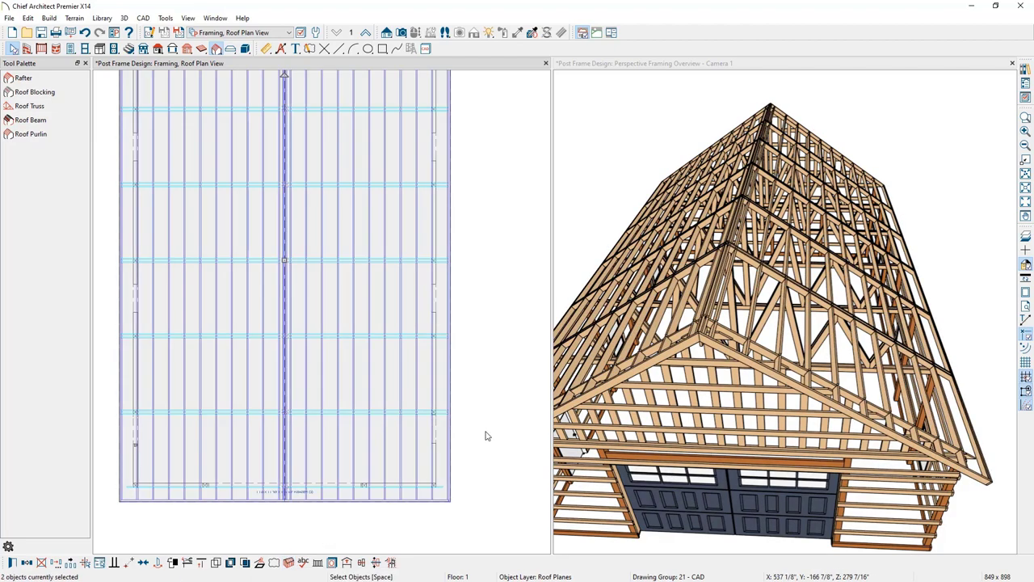
Remove the extra roof blocking member running along the ridge between the uppermost purlins
{"action": "scroll", "coordinate": [698, 288], "scroll_direction": "up", "scroll_amount": 2}
{"action": "middle_click_drag", "start_coordinate": [698, 288], "coordinate": [756, 285]}
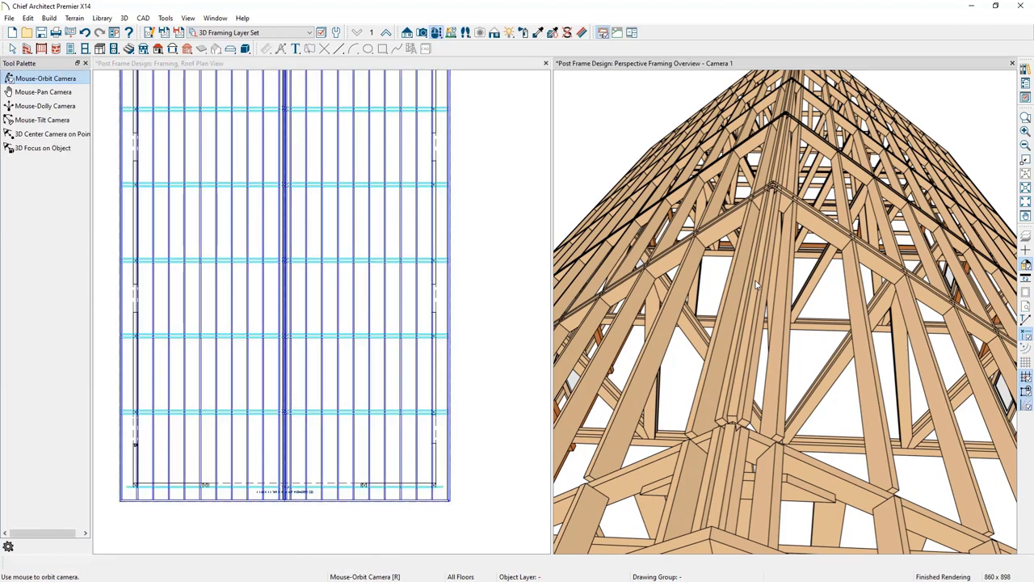
{"action": "key", "text": "space"}
{"action": "left_click", "coordinate": [755, 284]}
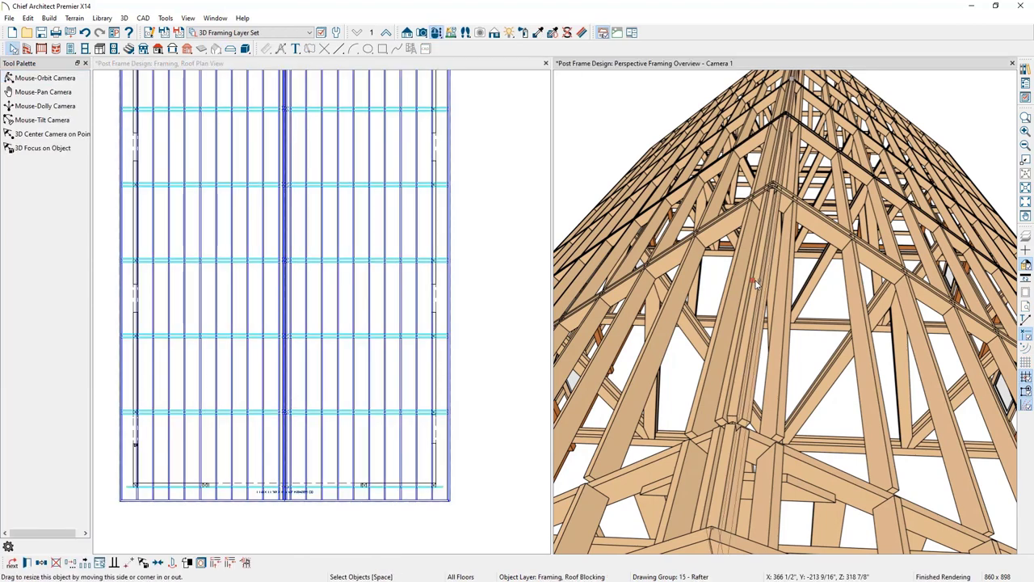
{"action": "key", "text": "Escape"}
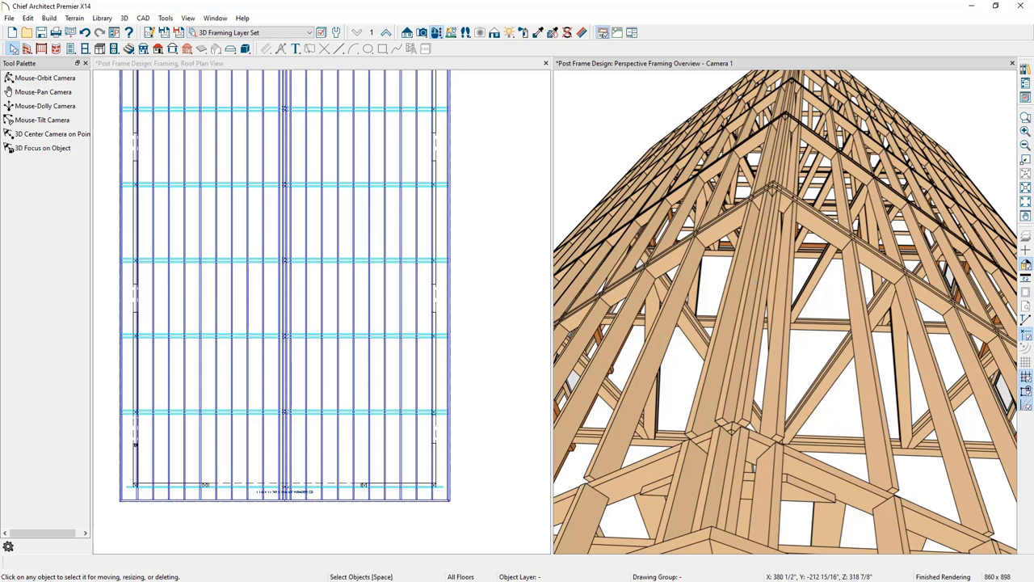
Check the post notch detail in the framing elevation image and show the plan as a full-size Framing, Floor Plan View
{"action": "key", "text": "alt+Tab"}
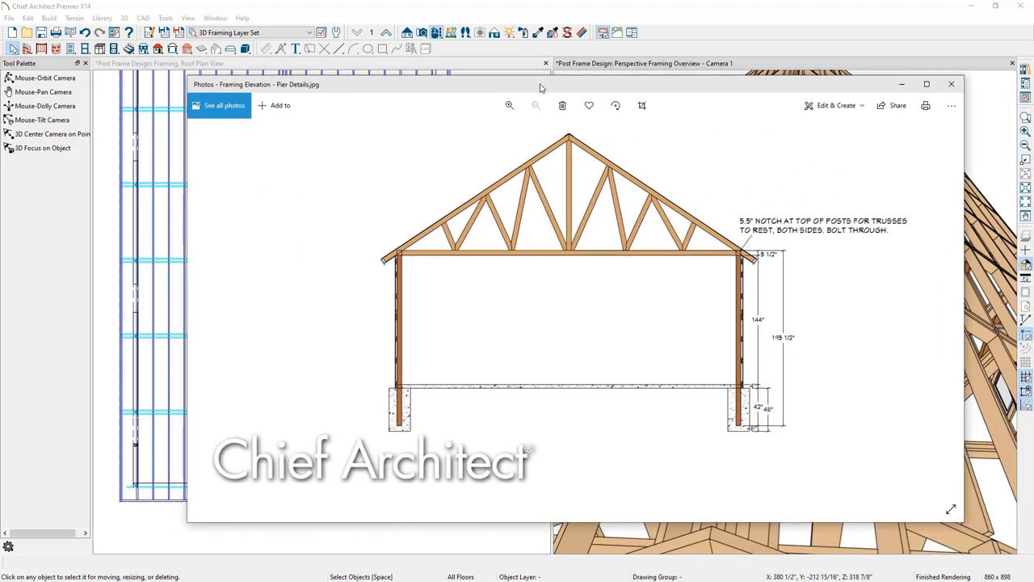
{"action": "left_click", "coordinate": [915, 85]}
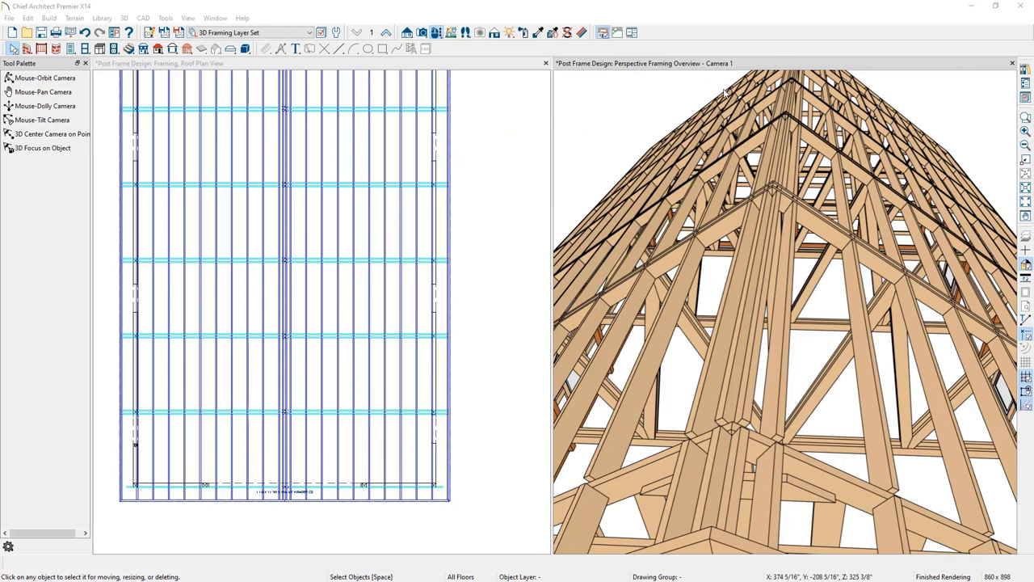
{"action": "left_click", "coordinate": [504, 89]}
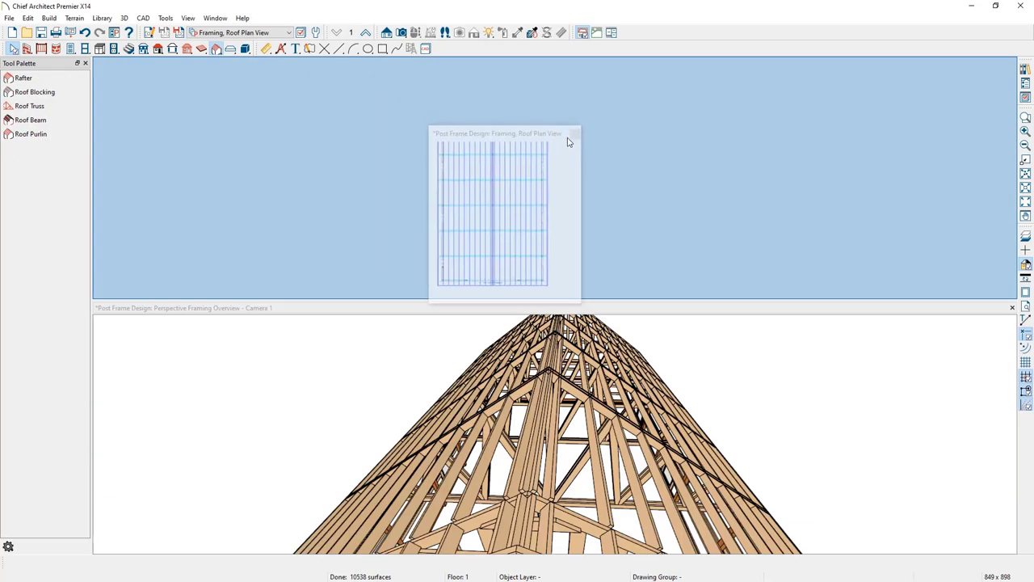
{"action": "scroll", "coordinate": [602, 205], "scroll_direction": "down", "scroll_amount": 4}
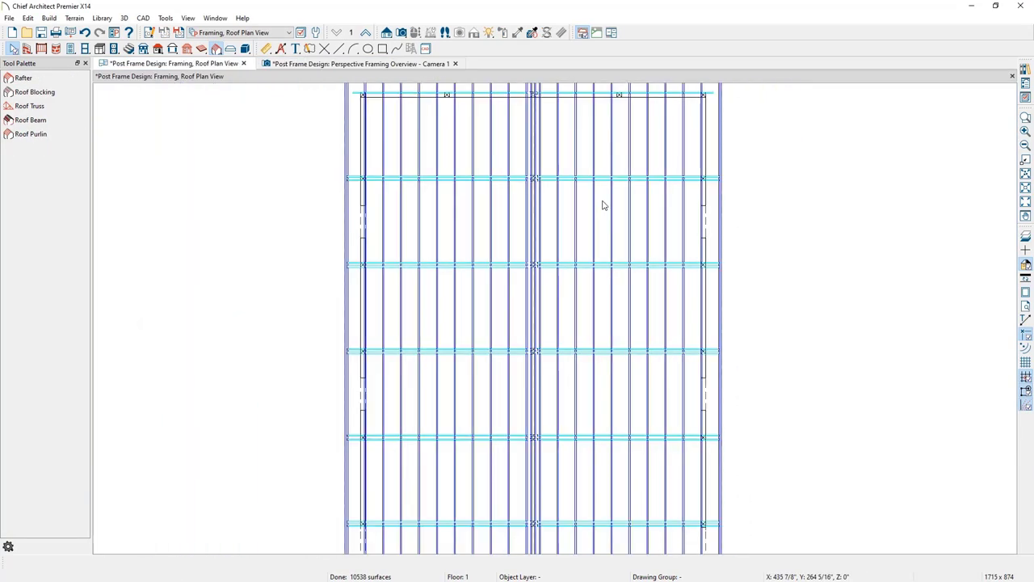
{"action": "left_click", "coordinate": [266, 32]}
{"action": "left_click", "coordinate": [266, 108]}
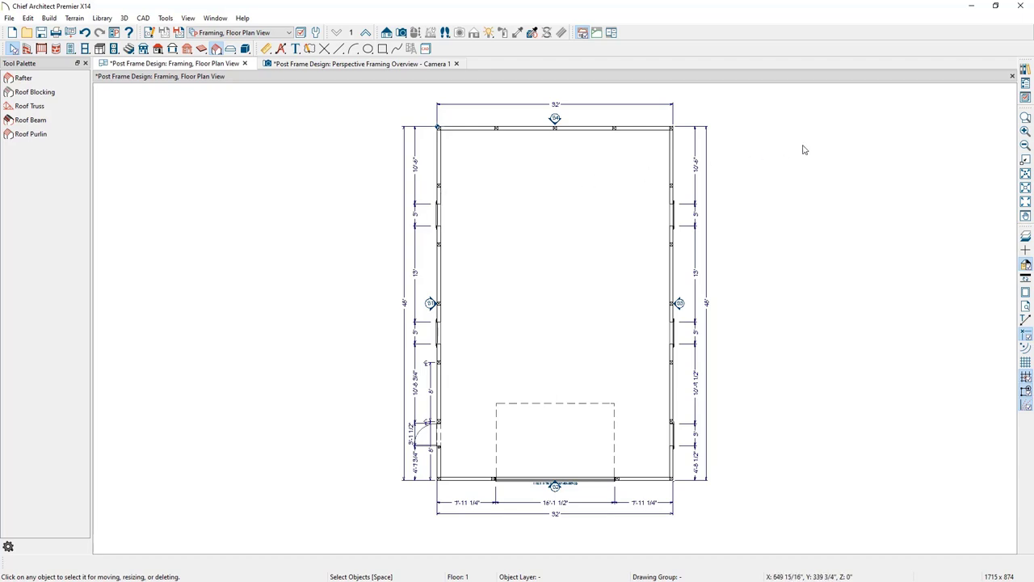
Turn off the display of all framing layers from Framing, Bearing Lines through Framing, Wall Trimmers in the Framing, Floor Layer Set
{"action": "left_click", "coordinate": [1026, 98]}
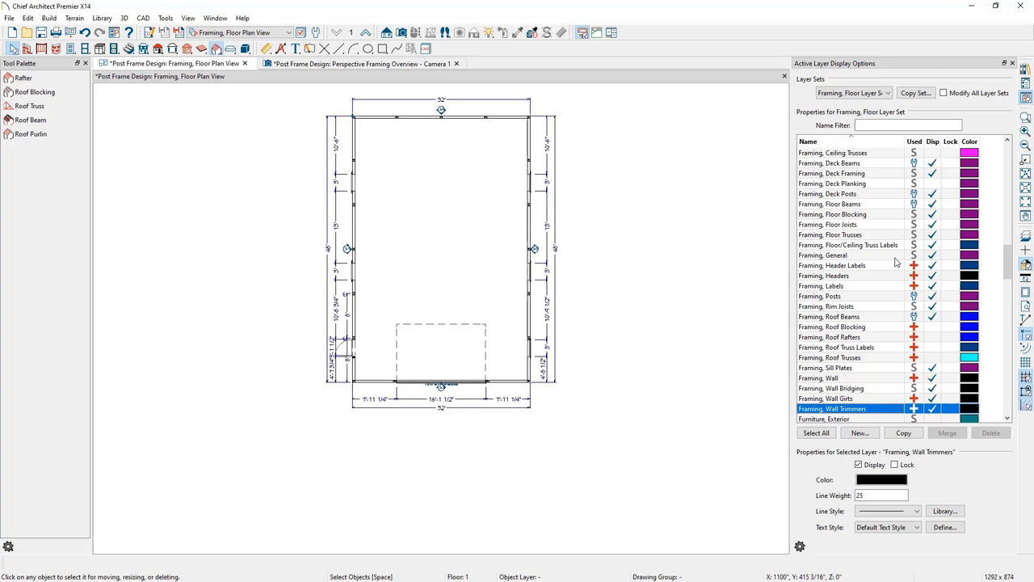
{"action": "scroll", "coordinate": [895, 261], "scroll_direction": "down", "scroll_amount": 1}
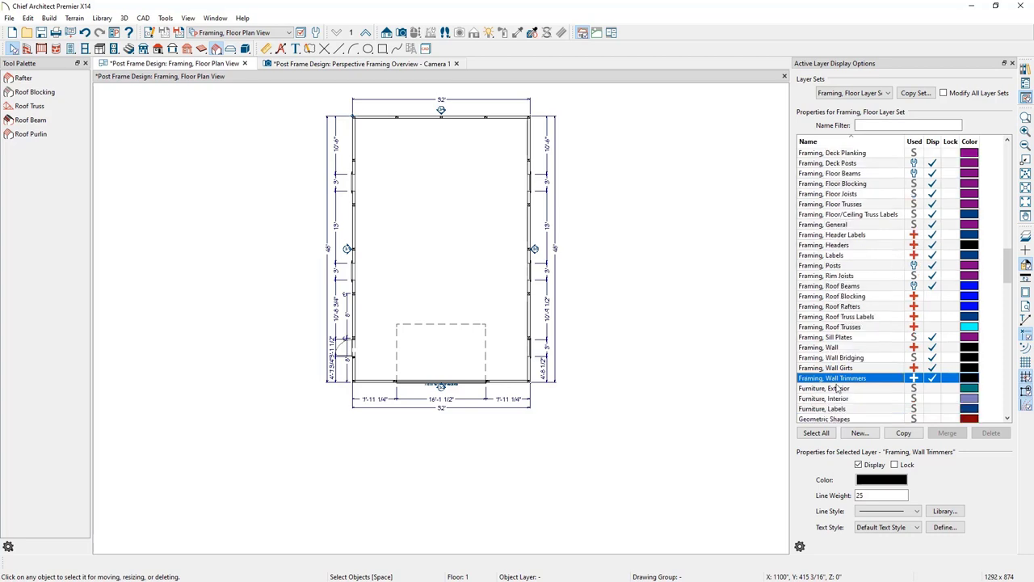
{"action": "scroll", "coordinate": [838, 378], "scroll_direction": "up", "scroll_amount": 1}
{"action": "scroll", "coordinate": [837, 378], "scroll_direction": "up", "scroll_amount": 6}
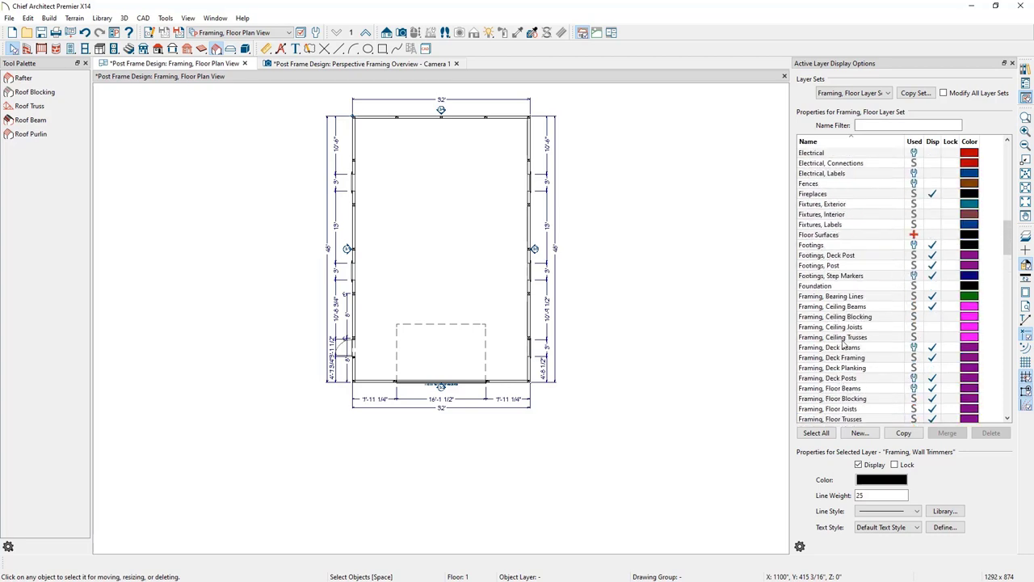
{"action": "left_click", "coordinate": [852, 297], "text": "shift"}
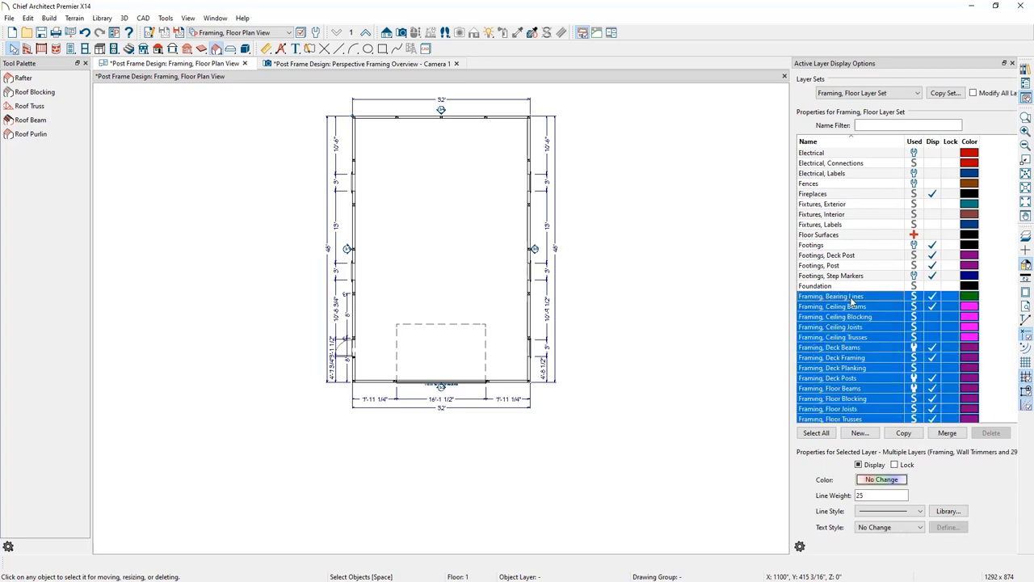
{"action": "left_click", "coordinate": [859, 466]}
{"action": "left_click", "coordinate": [859, 465]}
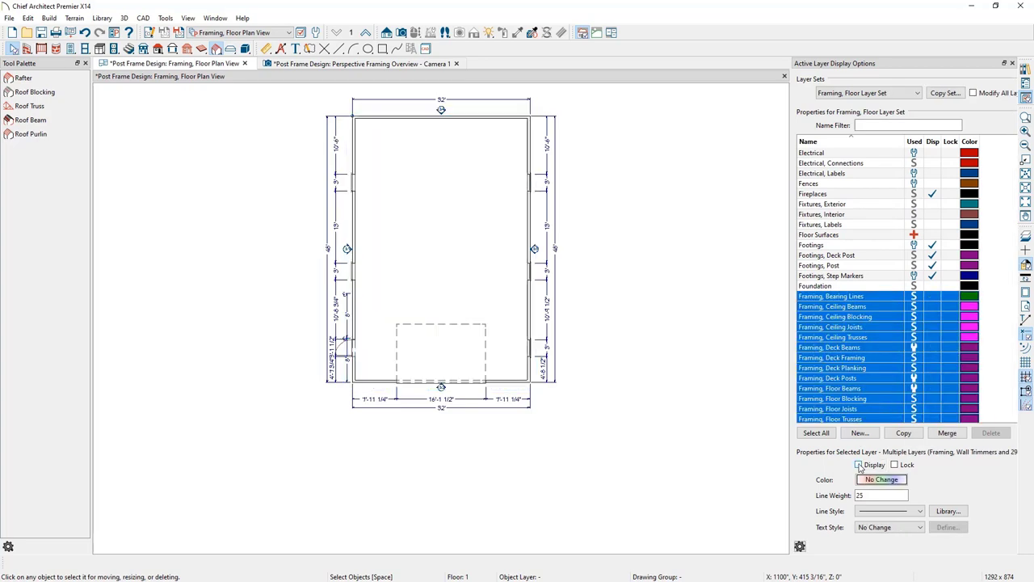
Display the Framing, Wall layer so the wall posts show in the floor framing plan
{"action": "scroll", "coordinate": [855, 356], "scroll_direction": "down", "scroll_amount": 5}
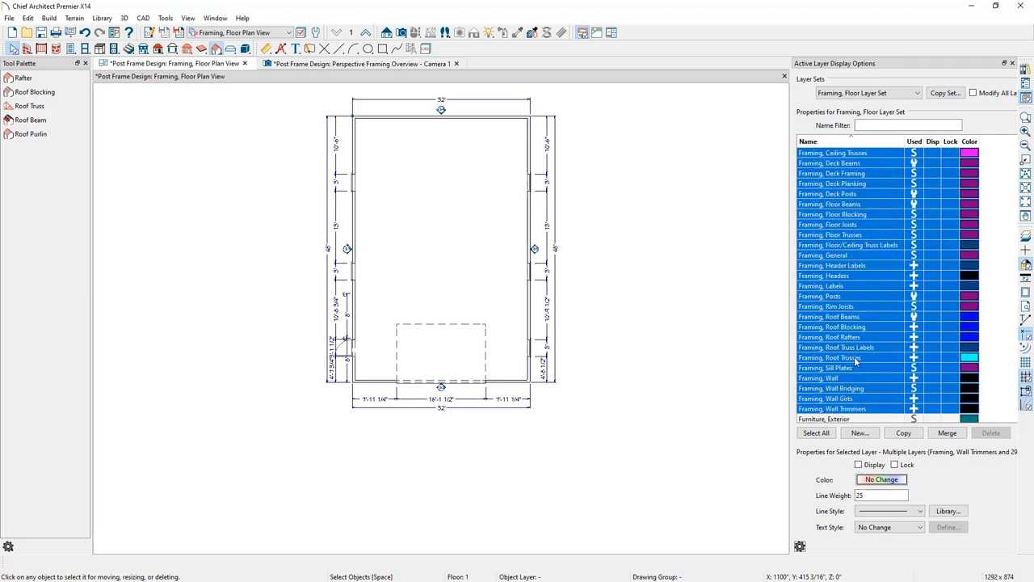
{"action": "scroll", "coordinate": [855, 361], "scroll_direction": "down", "scroll_amount": 2}
{"action": "left_click", "coordinate": [866, 317]}
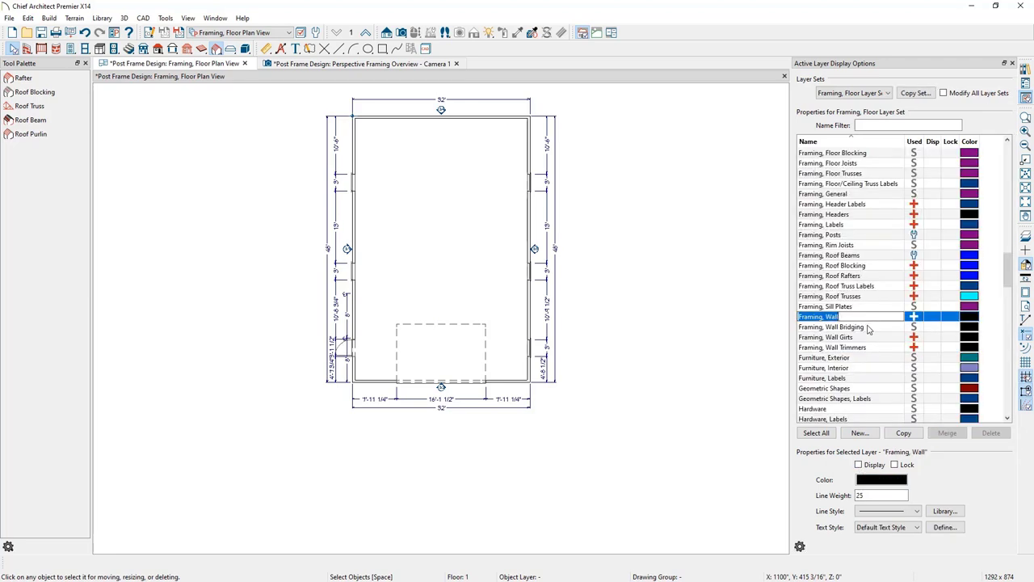
{"action": "left_click", "coordinate": [862, 465]}
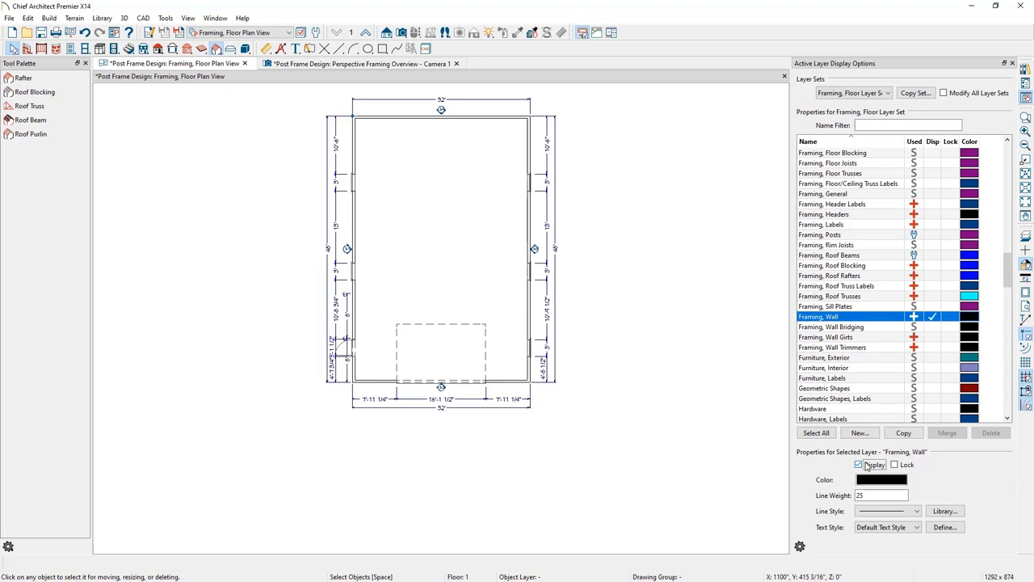
{"action": "scroll", "coordinate": [512, 293], "scroll_direction": "up", "scroll_amount": 2}
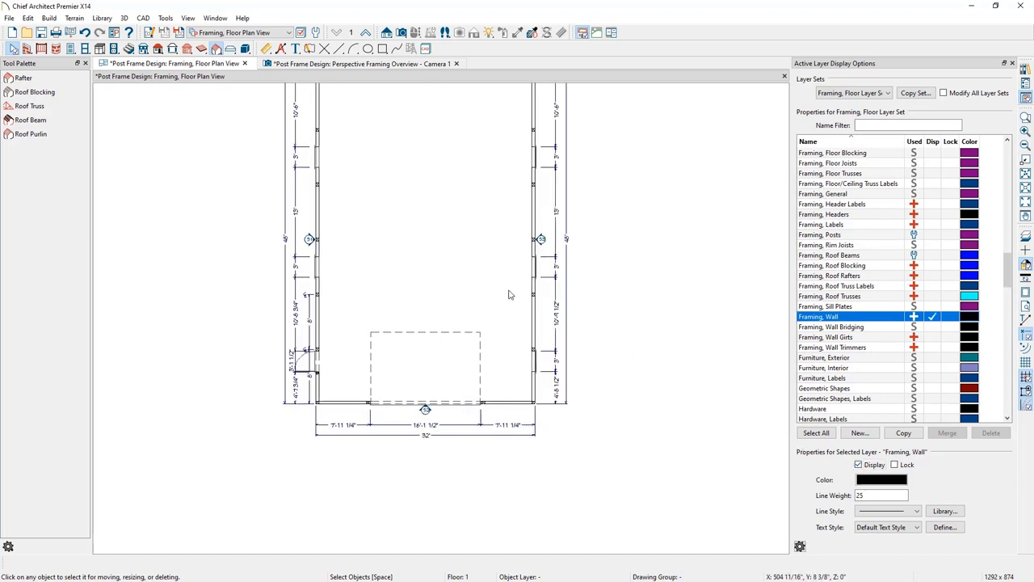
{"action": "middle_click_drag", "start_coordinate": [483, 261], "coordinate": [522, 341]}
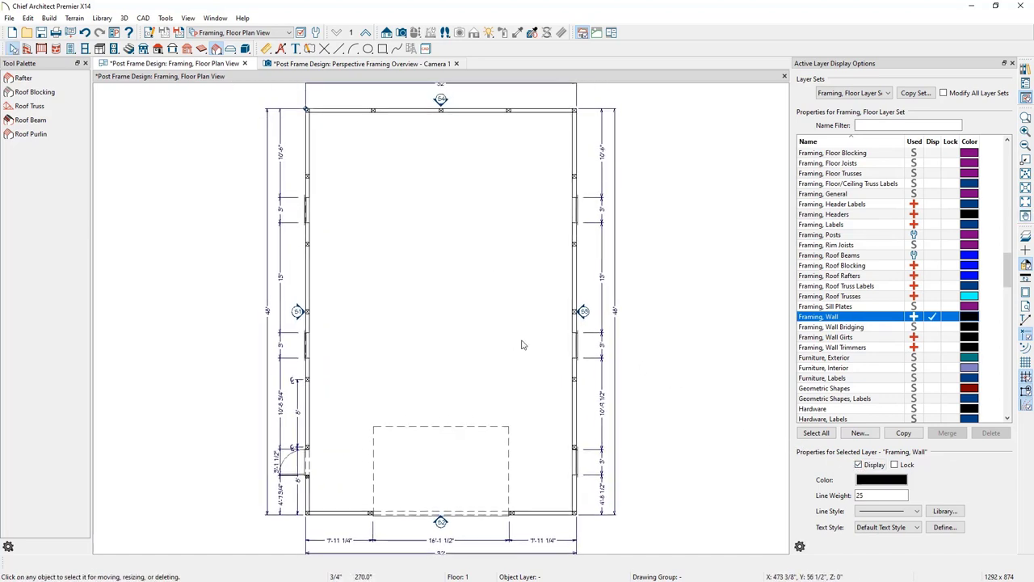
Select all the wall posts as general framing and lengthen them by 5.5" from 144", with the start locked
{"action": "left_click", "coordinate": [187, 48]}
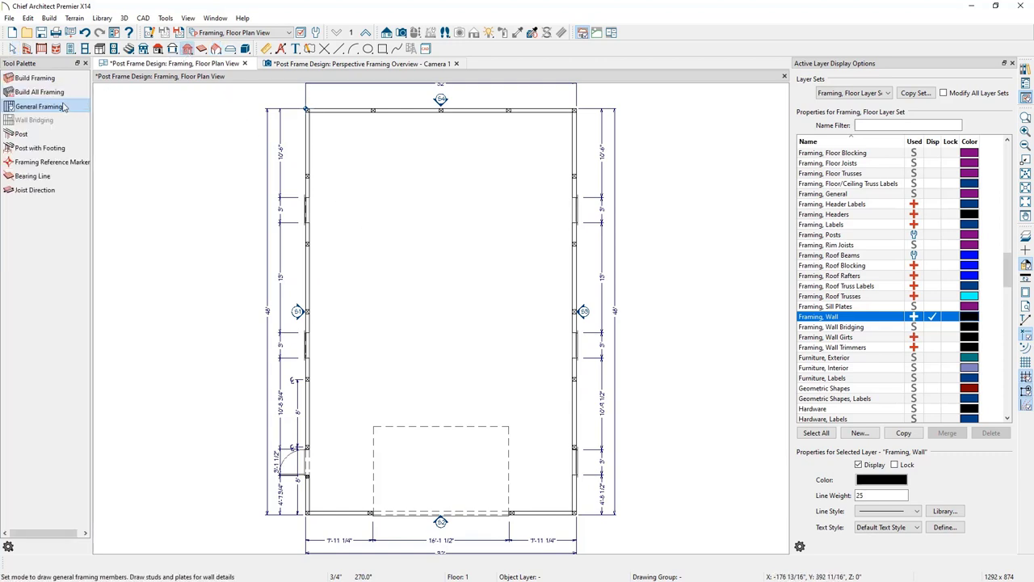
{"action": "left_click_drag", "start_coordinate": [271, 92], "coordinate": [656, 543]}
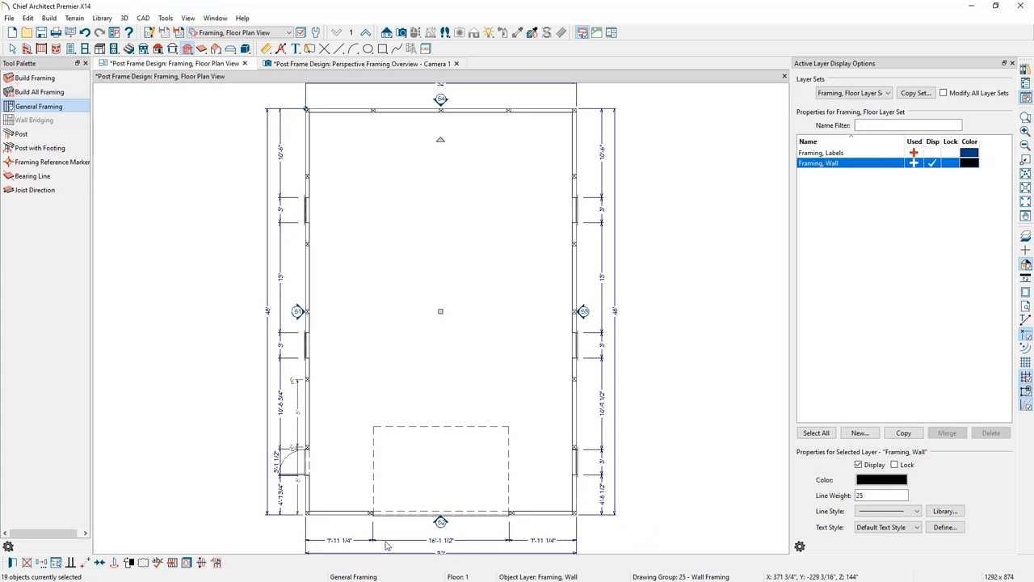
{"action": "left_click", "coordinate": [12, 564]}
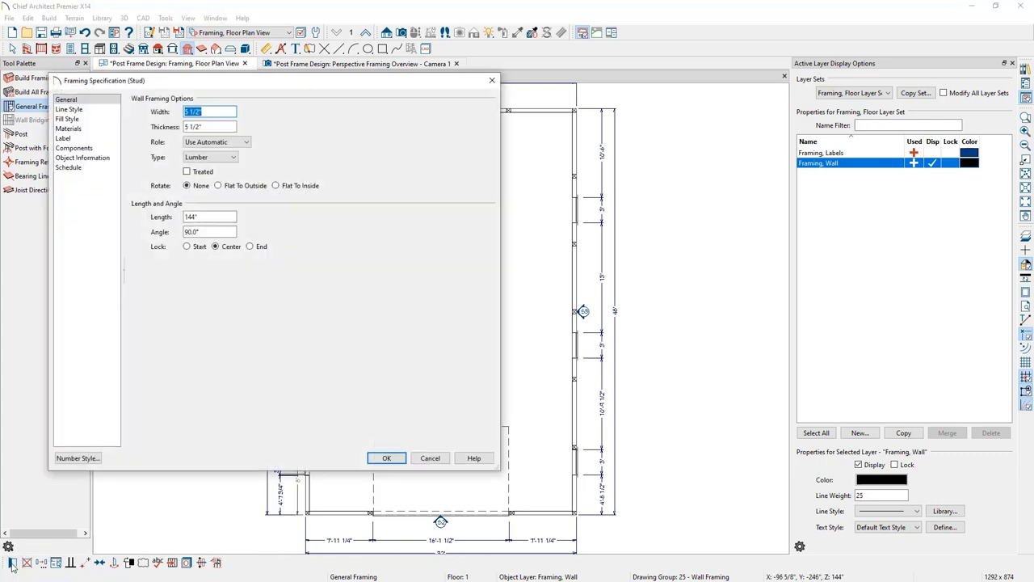
{"action": "left_click", "coordinate": [211, 217]}
{"action": "type", "text": "+5.5"}
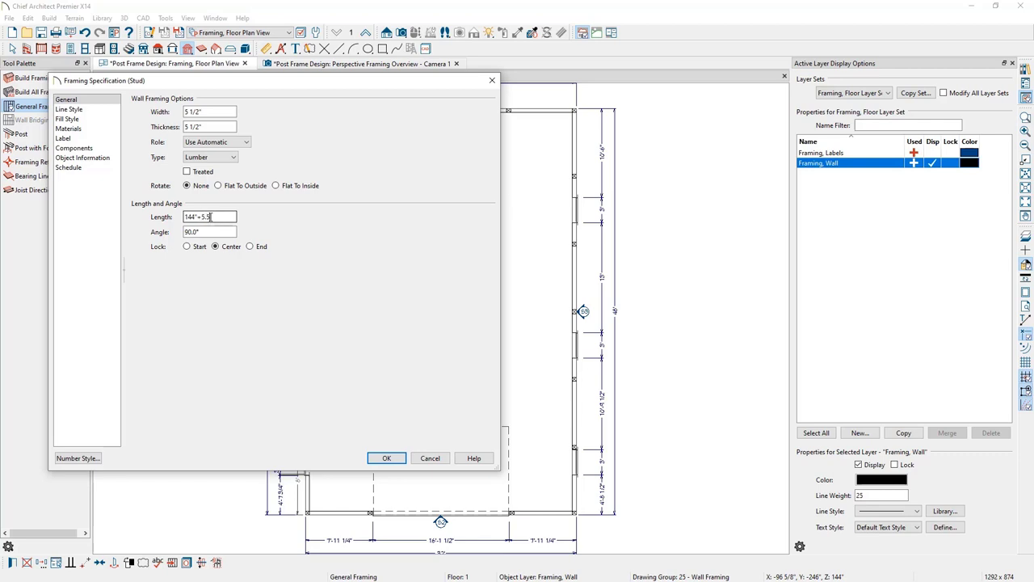
{"action": "left_click", "coordinate": [192, 247]}
{"action": "left_click", "coordinate": [387, 460]}
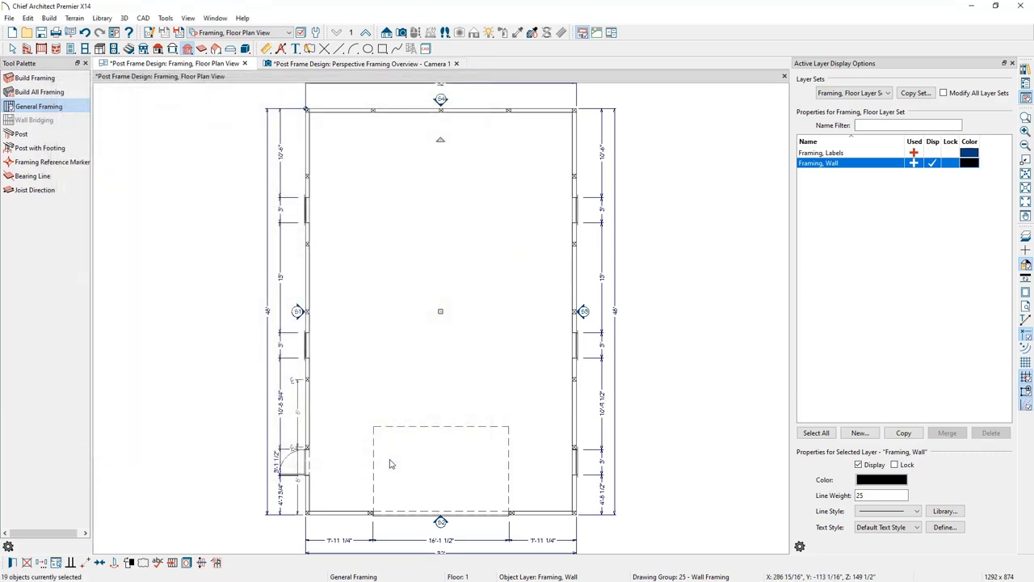
Inspect the extended posts in the 3D framing overview and compare them with the framing elevation pier details image
{"action": "left_click", "coordinate": [394, 68]}
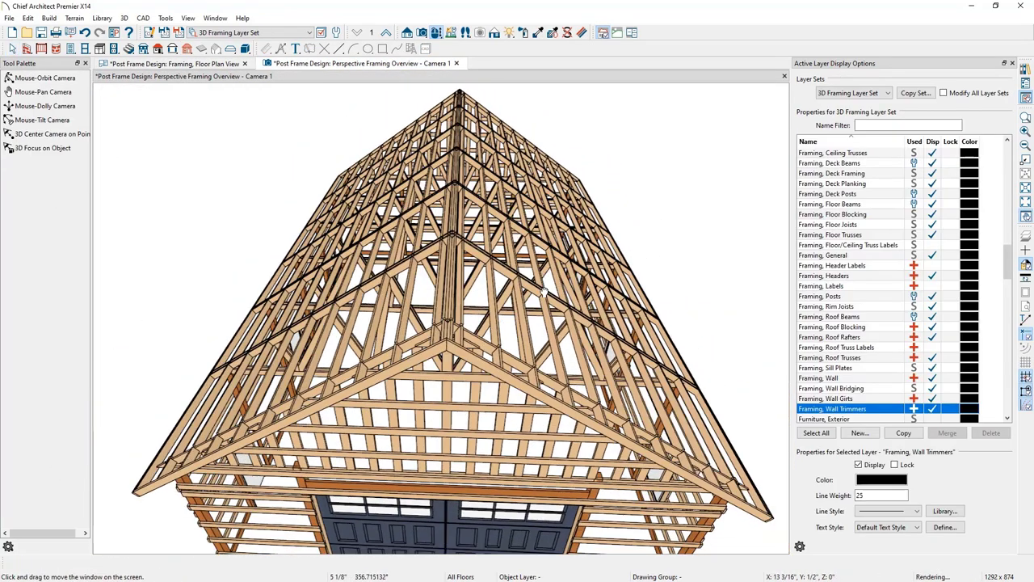
{"action": "left_click_drag", "start_coordinate": [545, 291], "coordinate": [580, 281]}
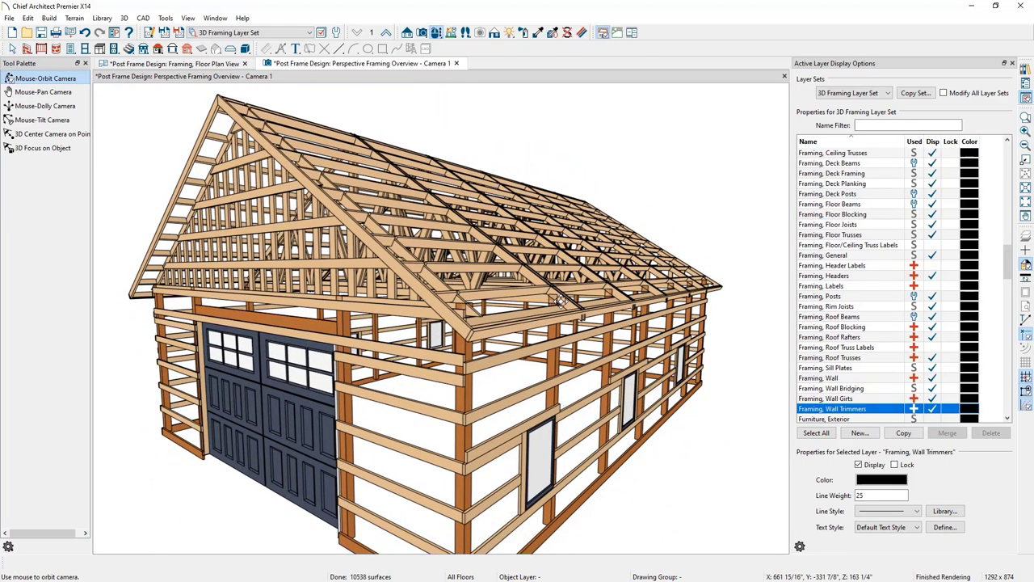
{"action": "key", "text": "alt+Tab"}
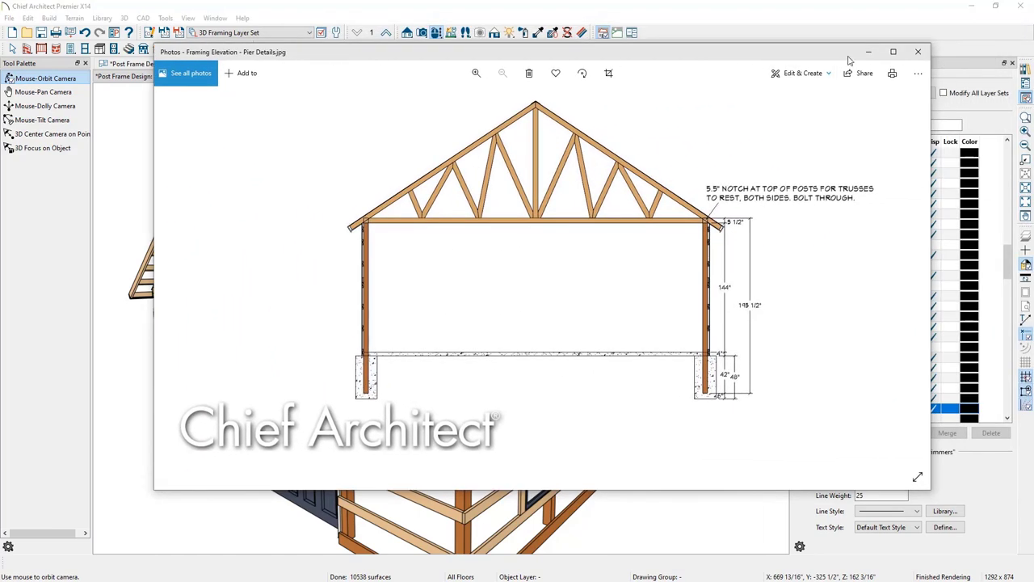
{"action": "left_click", "coordinate": [893, 51]}
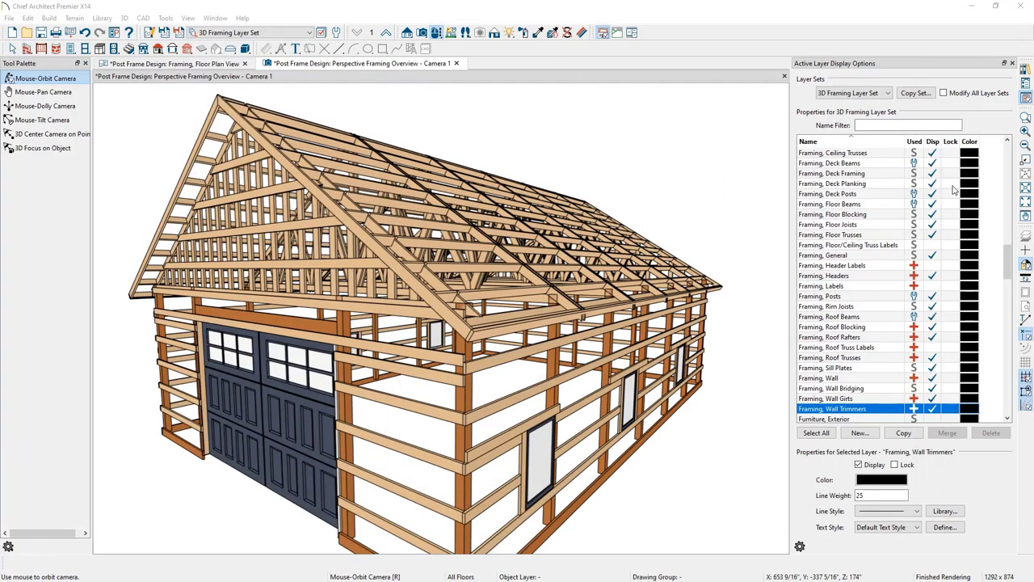
Switch the floor plan to the Working Plan View and select the long wall opposite the entry door to list its layers
{"action": "left_click", "coordinate": [203, 64]}
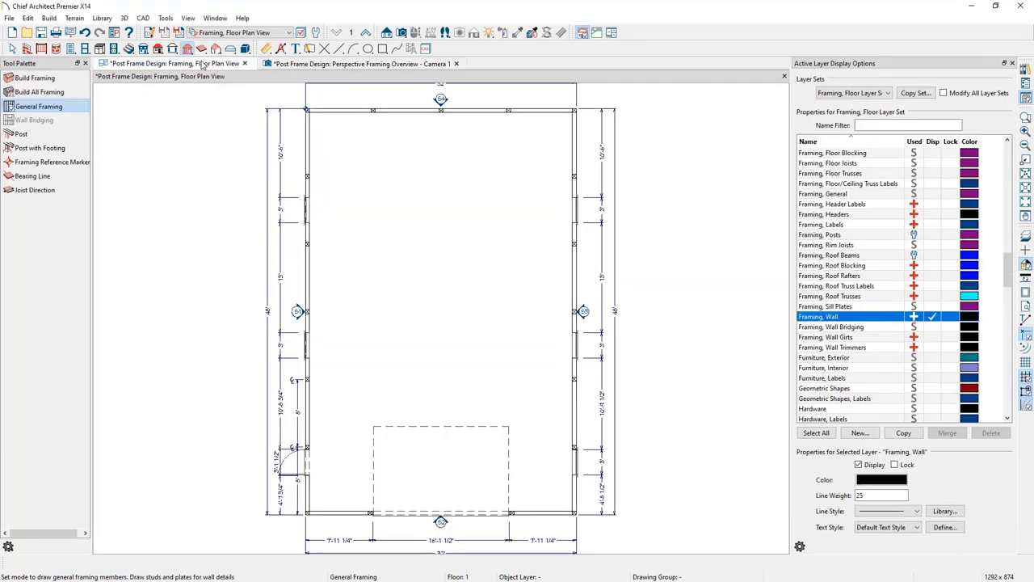
{"action": "left_click", "coordinate": [236, 33]}
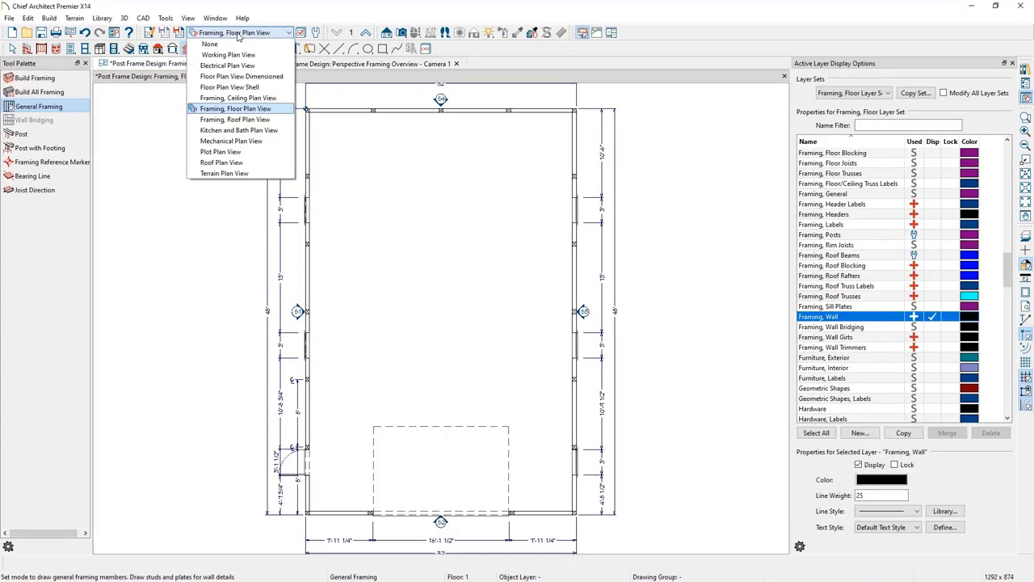
{"action": "left_click", "coordinate": [228, 55]}
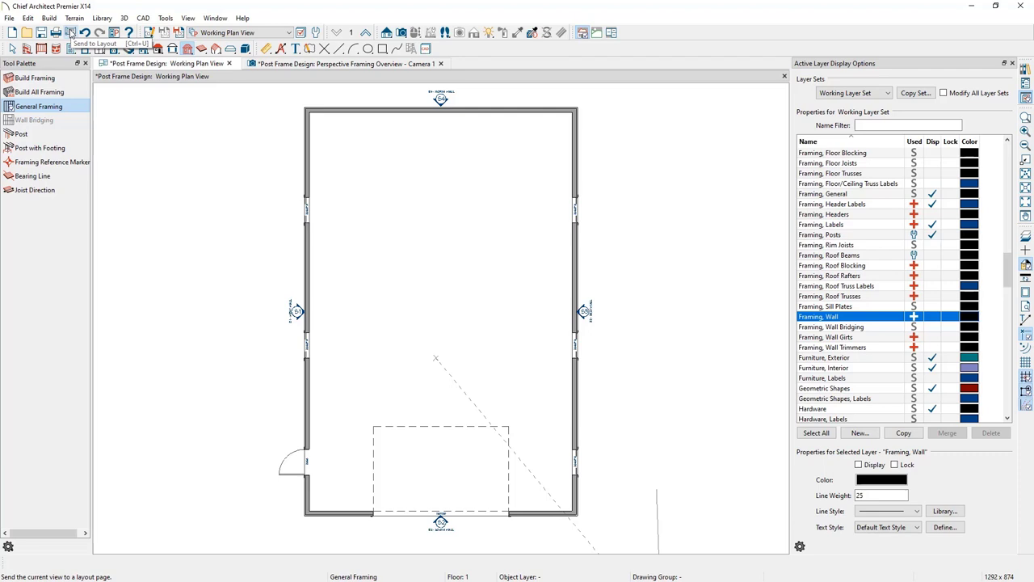
{"action": "key", "text": "space"}
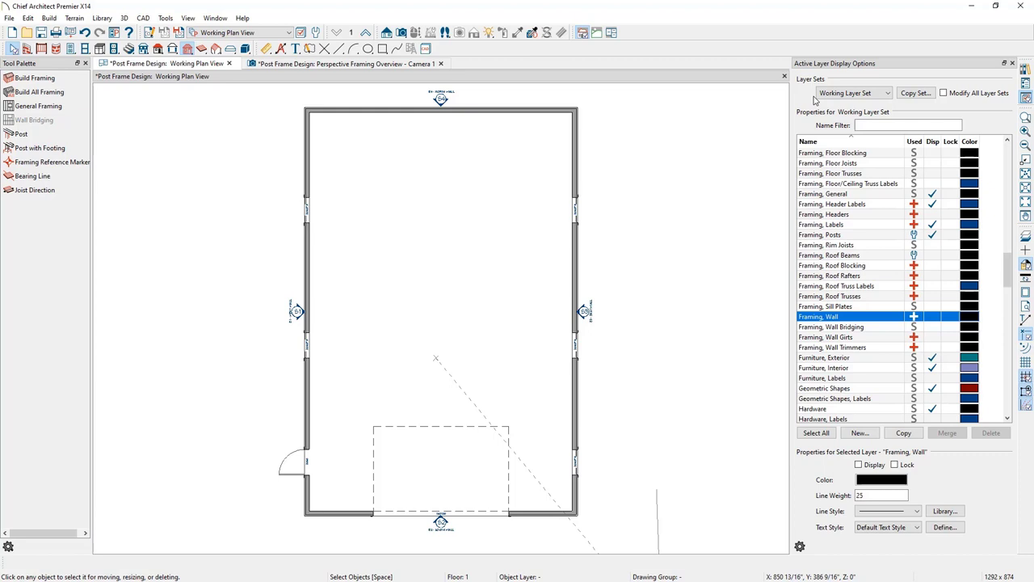
{"action": "left_click", "coordinate": [576, 250]}
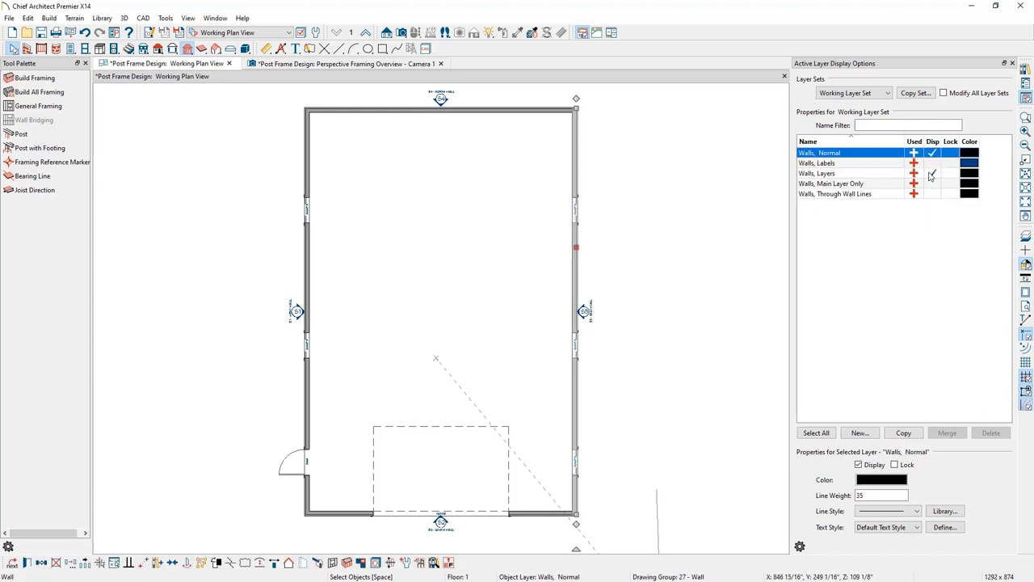
Hide the Walls, Layers layer and display Walls, Main Layer Only for the selected wall in the working plan
{"action": "left_click", "coordinate": [932, 174]}
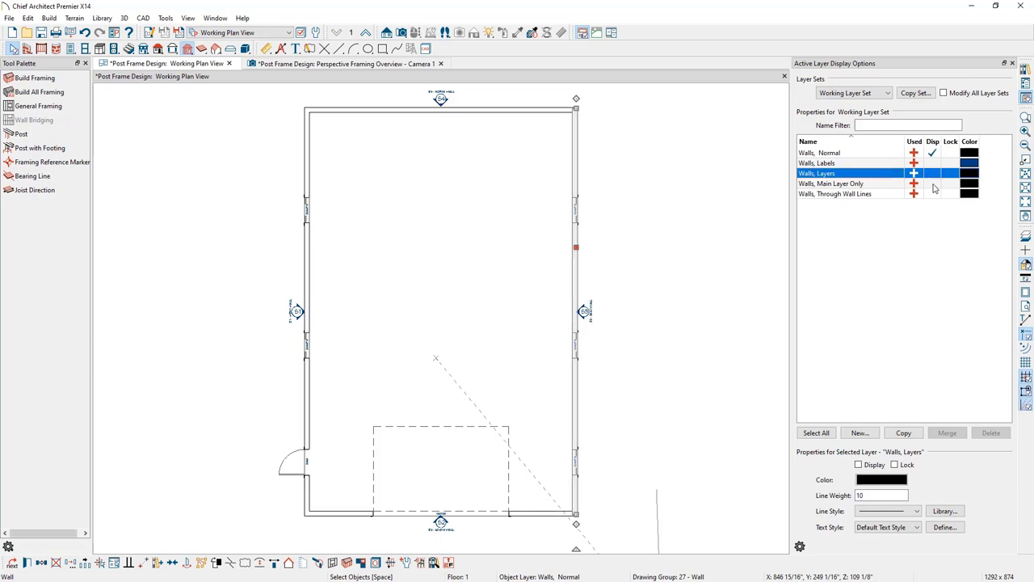
{"action": "left_click", "coordinate": [934, 184]}
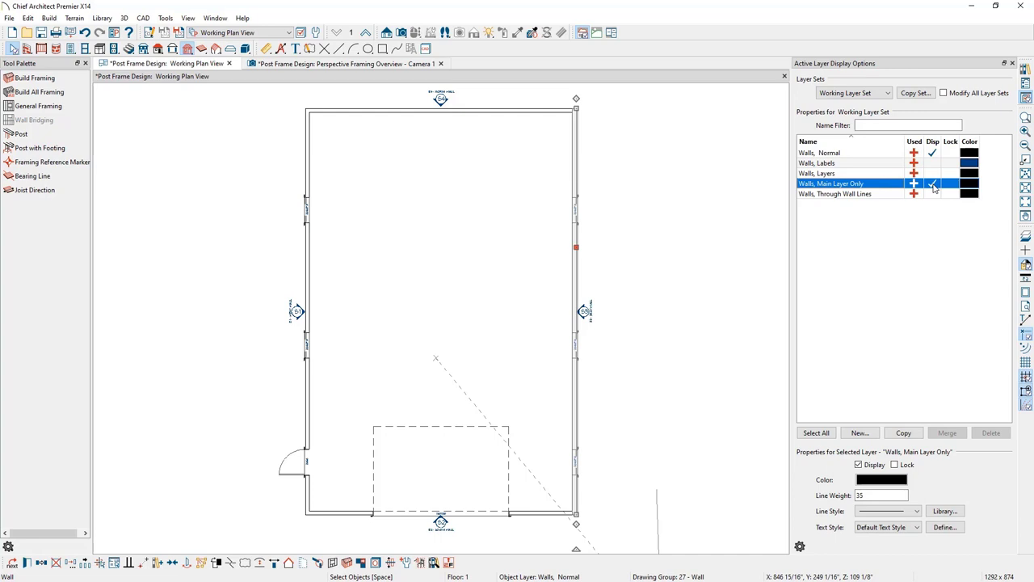
{"action": "left_click", "coordinate": [716, 217]}
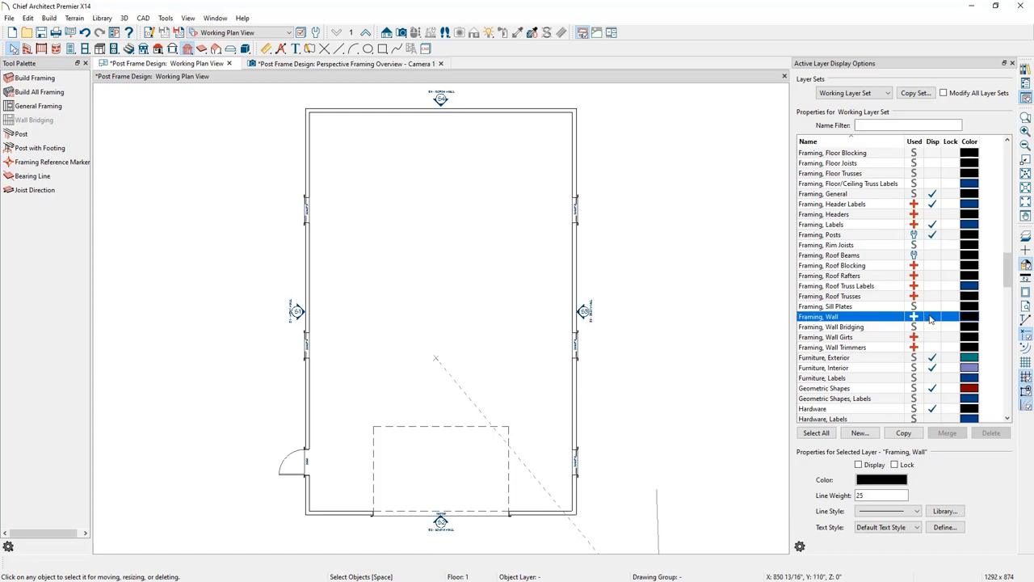
Display the Framing, Wall layer in the Working Plan View so the wall posts show in plan
{"action": "left_click", "coordinate": [932, 318]}
{"action": "left_click", "coordinate": [1013, 63]}
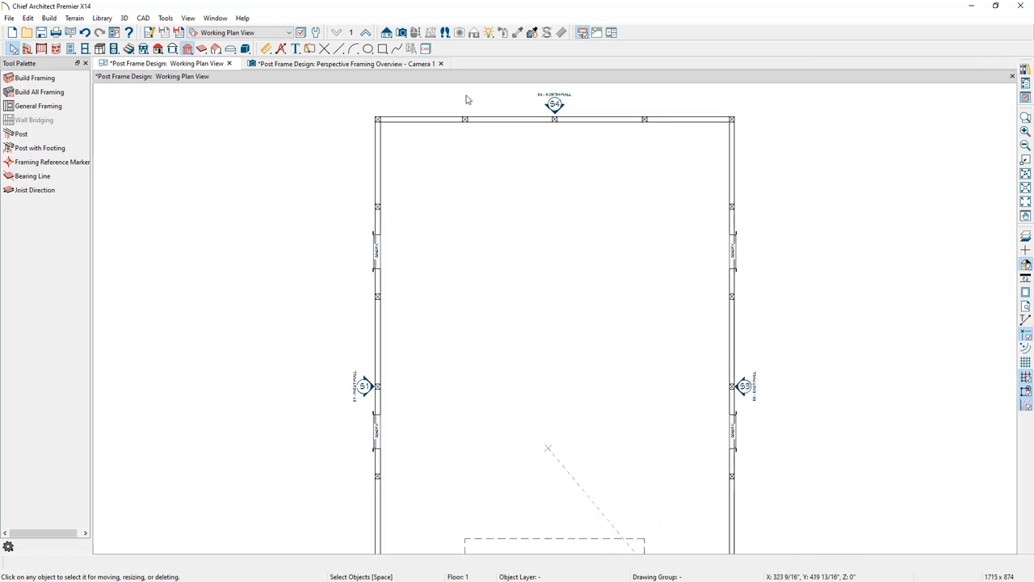
{"action": "scroll", "coordinate": [499, 91], "scroll_direction": "up", "scroll_amount": 5}
{"action": "middle_click_drag", "start_coordinate": [477, 127], "coordinate": [483, 244]}
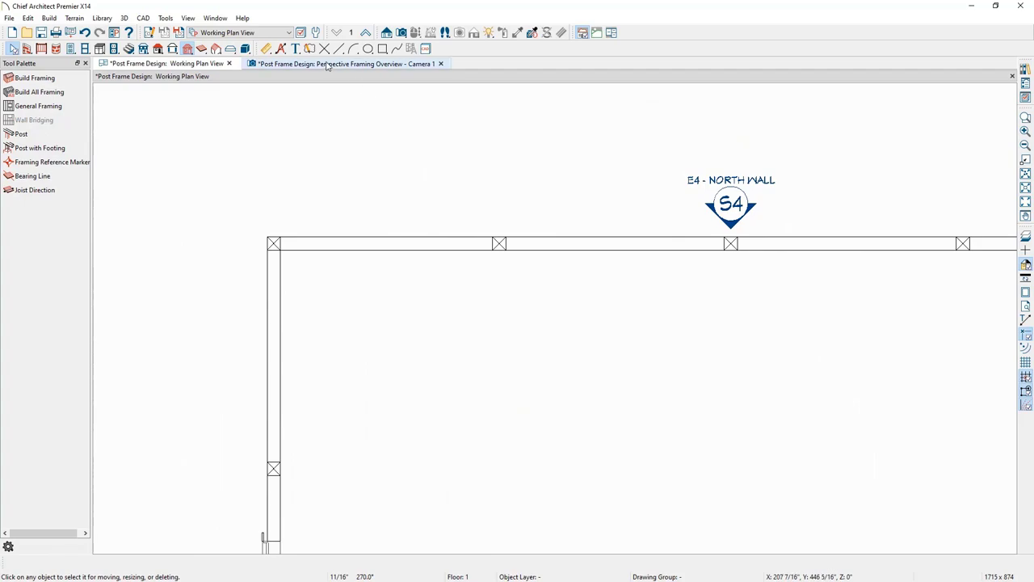
Place the perspective framing overview beside the floor plan and display the Floor Surfaces layer in its 3D Framing Layer Set
{"action": "left_click_drag", "start_coordinate": [352, 66], "coordinate": [629, 212]}
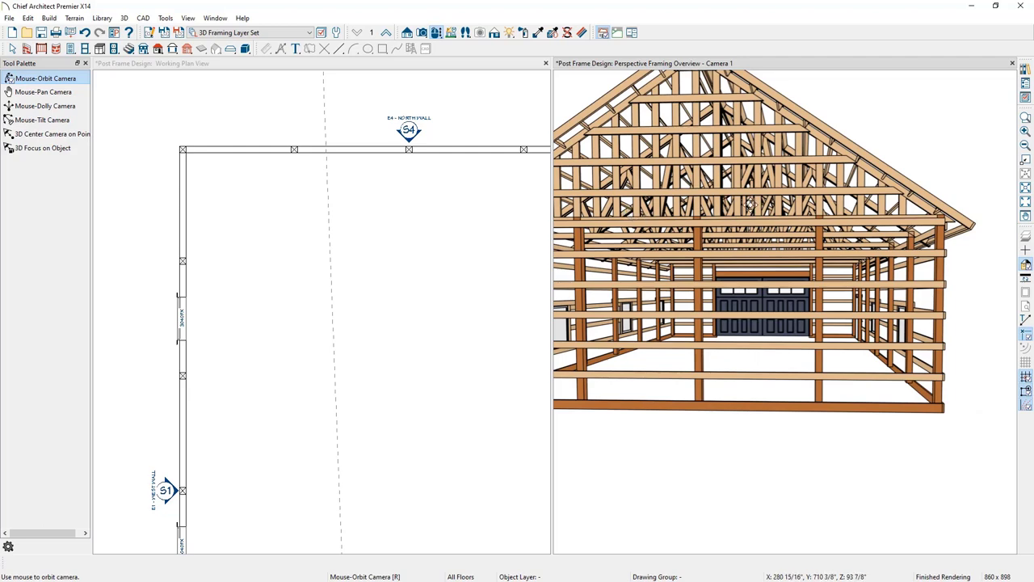
{"action": "left_click", "coordinate": [1025, 97]}
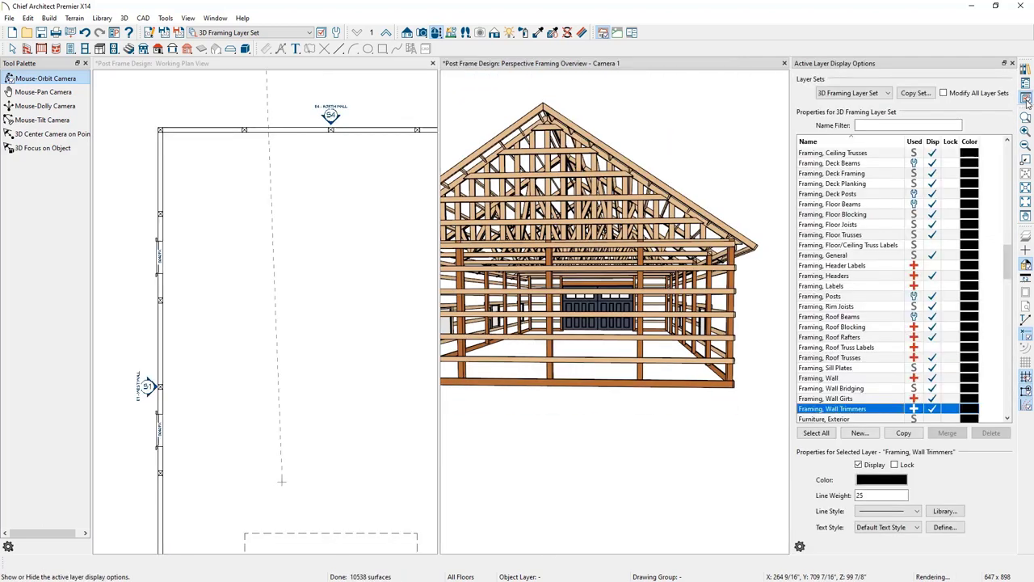
{"action": "scroll", "coordinate": [919, 270], "scroll_direction": "up", "scroll_amount": 6}
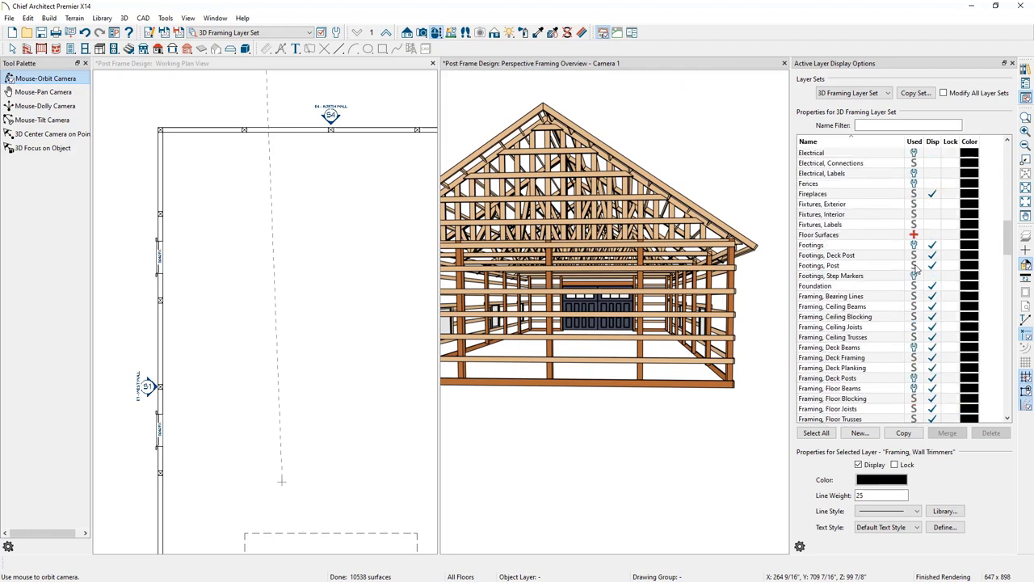
{"action": "left_click", "coordinate": [841, 234]}
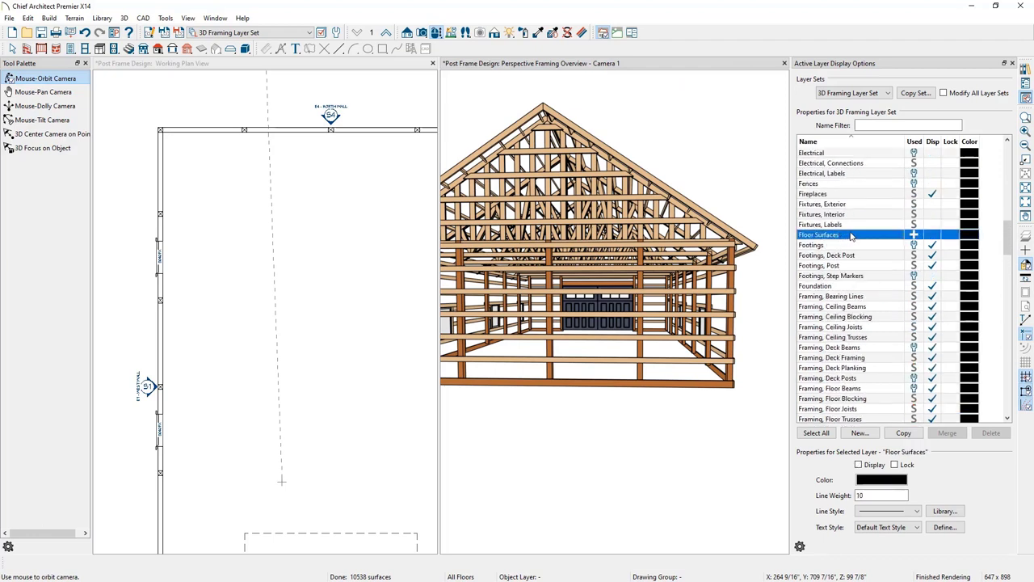
{"action": "left_click", "coordinate": [932, 234]}
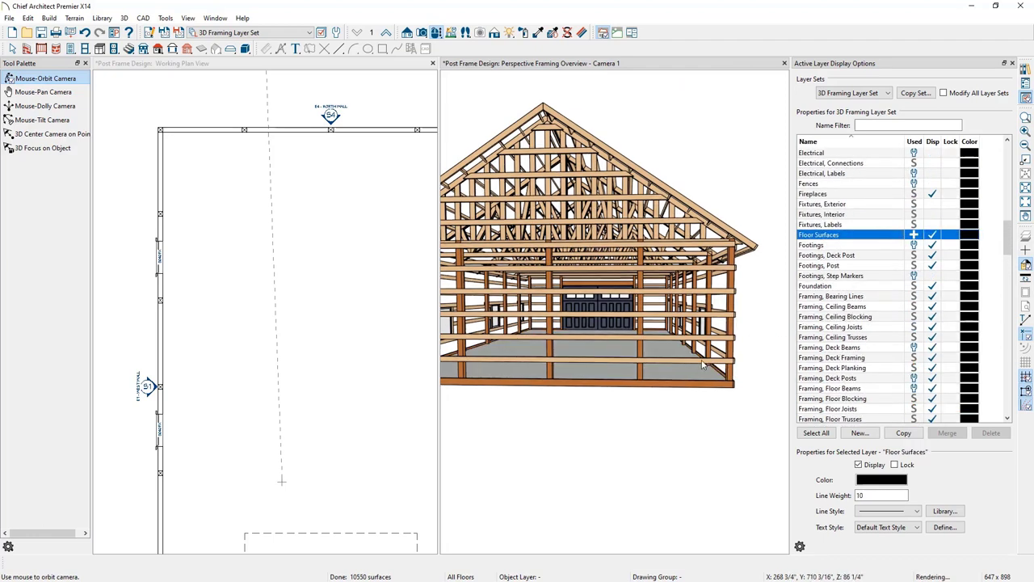
{"action": "left_click", "coordinate": [1012, 64]}
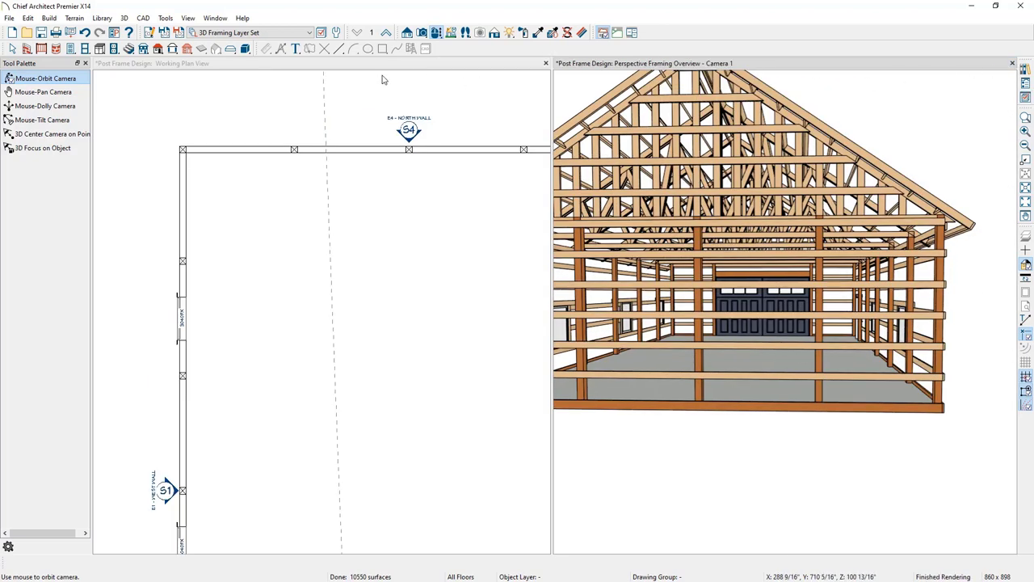
Place a round pier centred on the north wall post next to the northwest corner post
{"action": "left_click", "coordinate": [341, 83]}
{"action": "scroll", "coordinate": [248, 101], "scroll_direction": "up", "scroll_amount": 2}
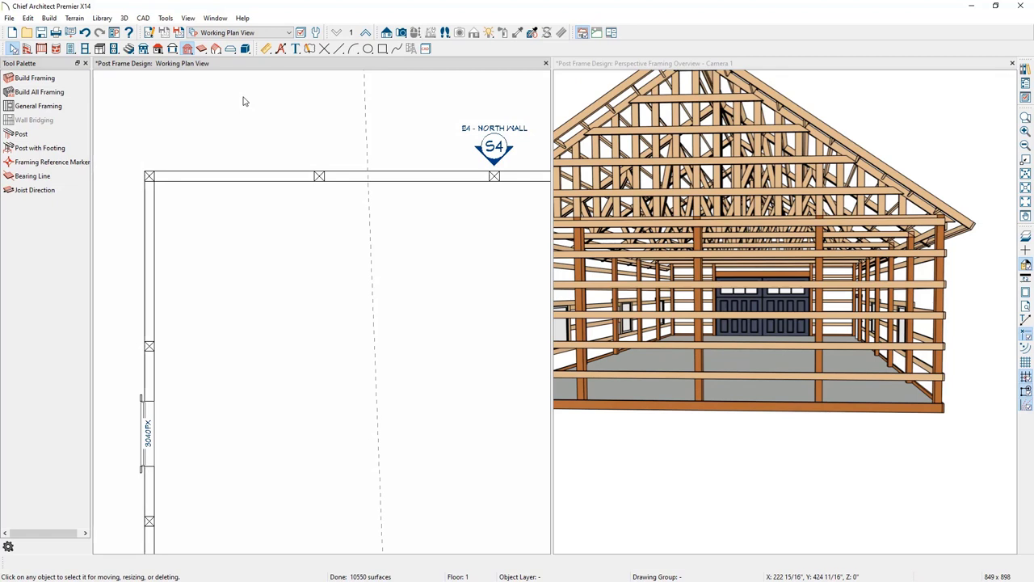
{"action": "left_click", "coordinate": [230, 51]}
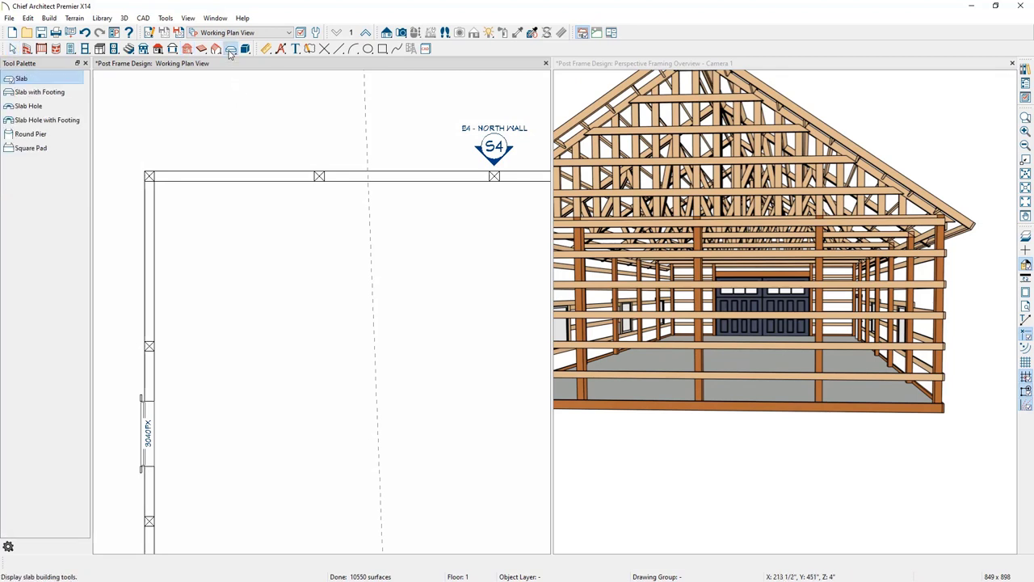
{"action": "left_click", "coordinate": [31, 134]}
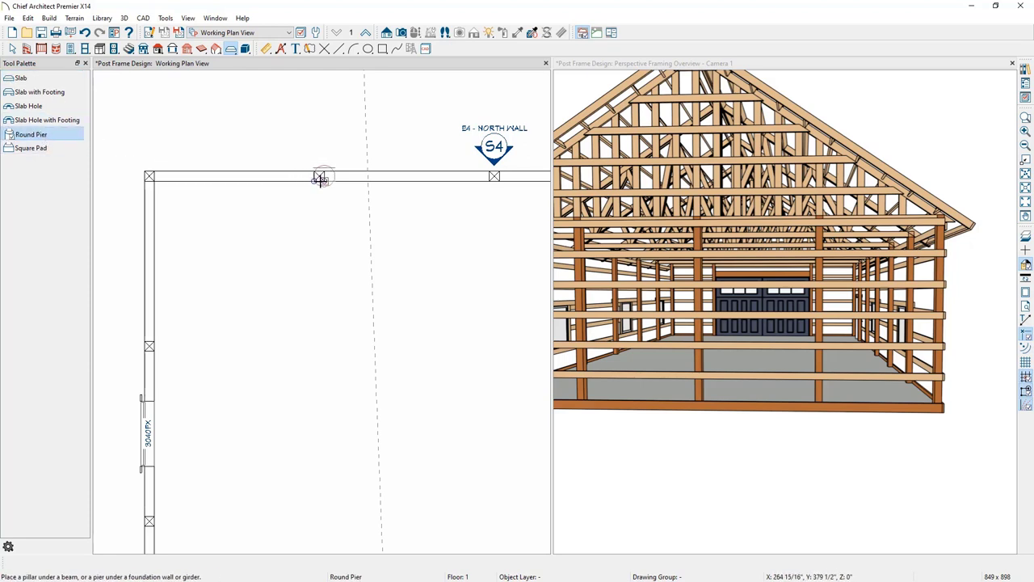
{"action": "scroll", "coordinate": [319, 176], "scroll_direction": "up", "scroll_amount": 2}
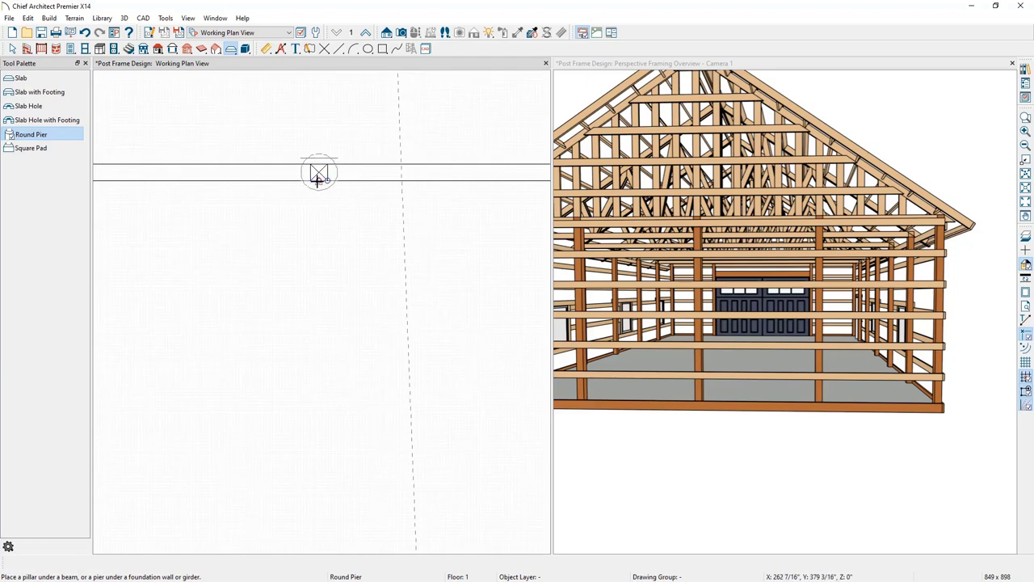
{"action": "left_click", "coordinate": [318, 178]}
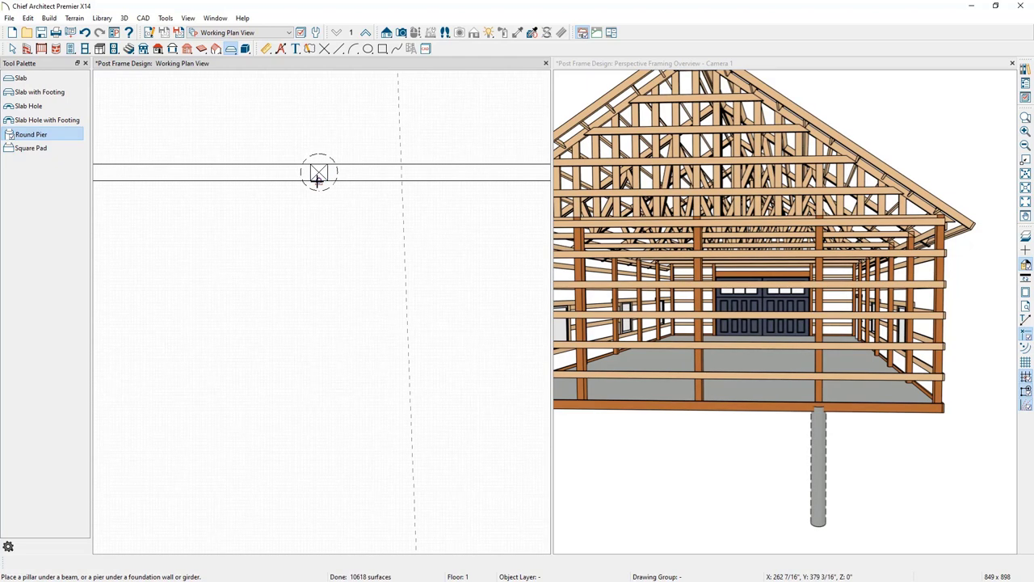
{"action": "key", "text": "space"}
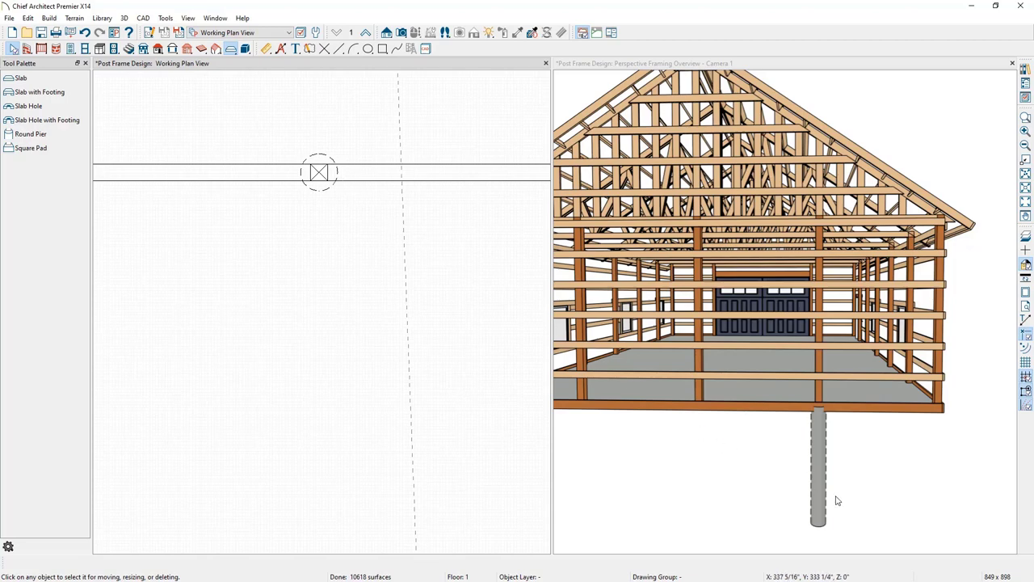
Select the new pier in the 3D framing overview and give its Footings layer a solid line style
{"action": "scroll", "coordinate": [817, 370], "scroll_direction": "up", "scroll_amount": 5}
{"action": "scroll", "coordinate": [808, 363], "scroll_direction": "down", "scroll_amount": 3}
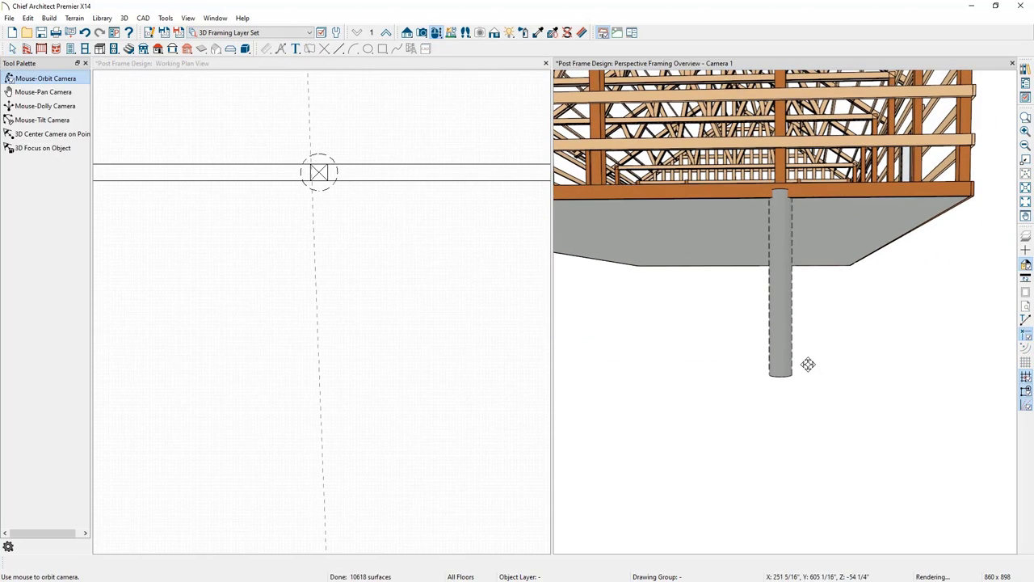
{"action": "left_click_drag", "start_coordinate": [808, 365], "coordinate": [806, 374]}
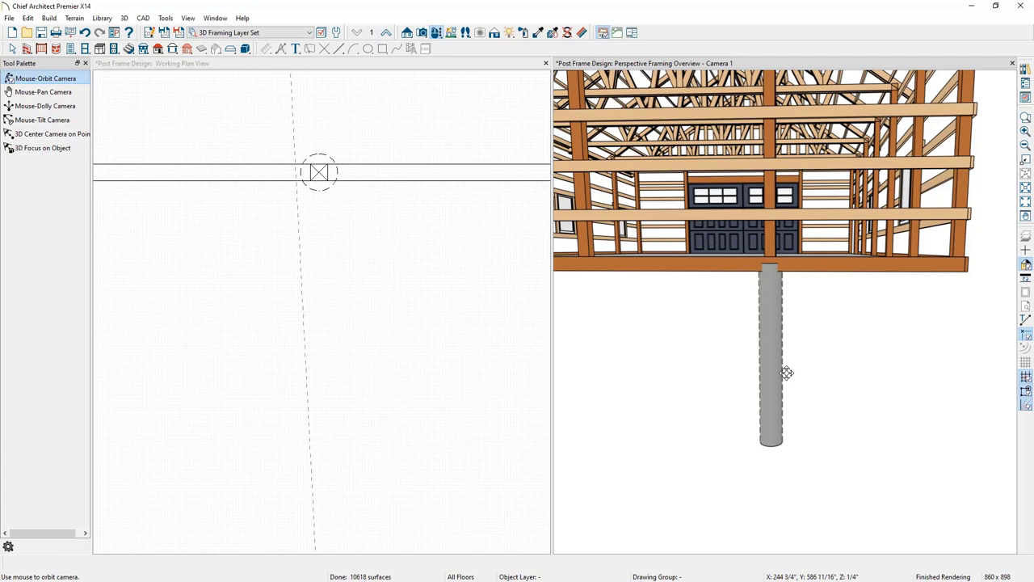
{"action": "key", "text": "space"}
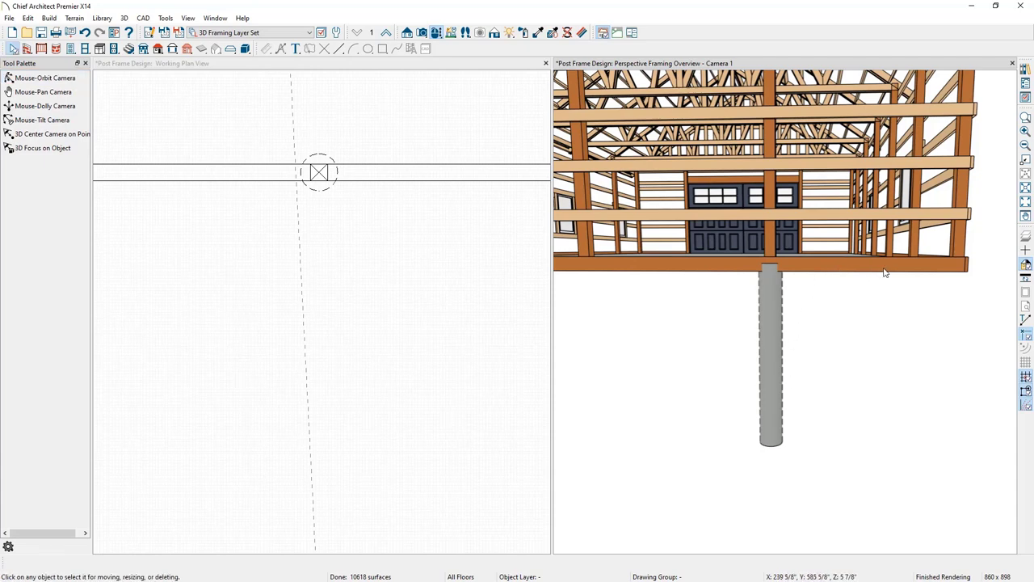
{"action": "left_click", "coordinate": [775, 325]}
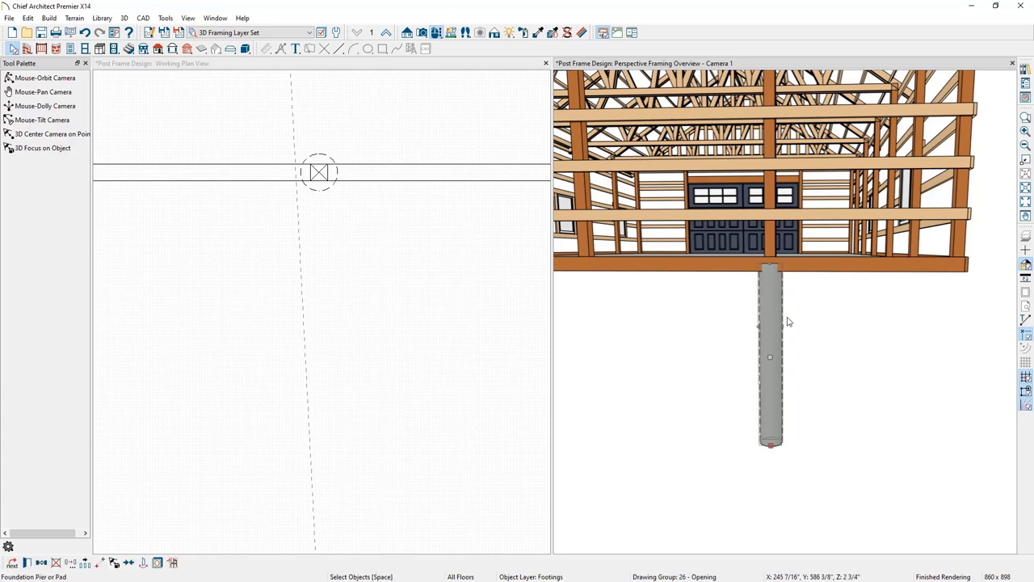
{"action": "left_click", "coordinate": [1026, 97]}
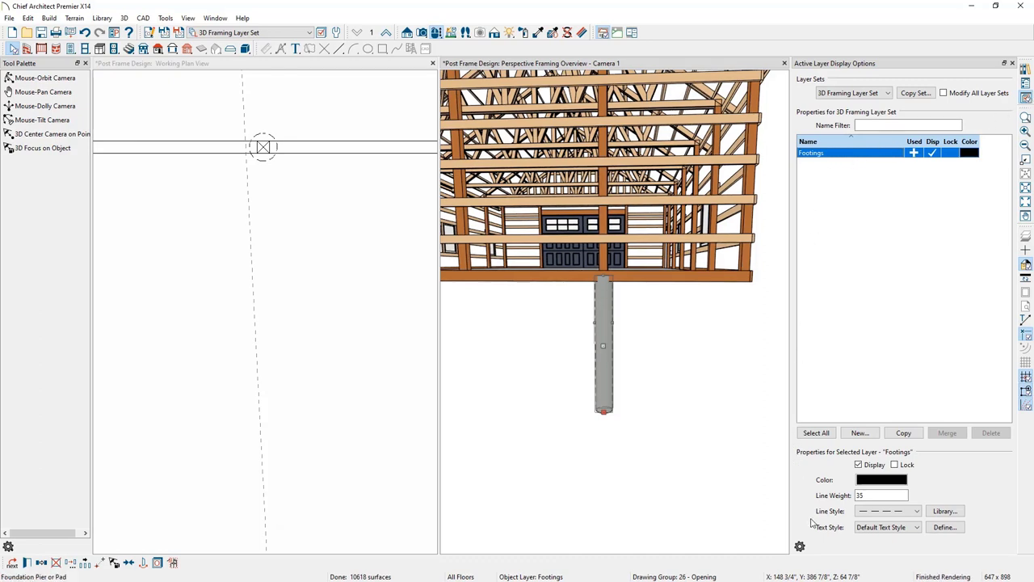
{"action": "left_click", "coordinate": [864, 514]}
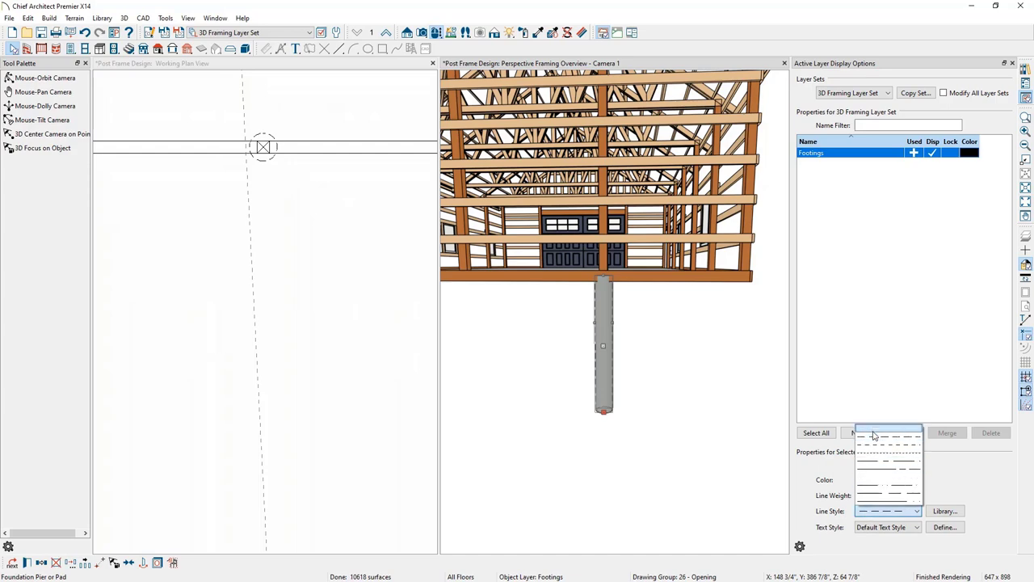
{"action": "left_click", "coordinate": [874, 437]}
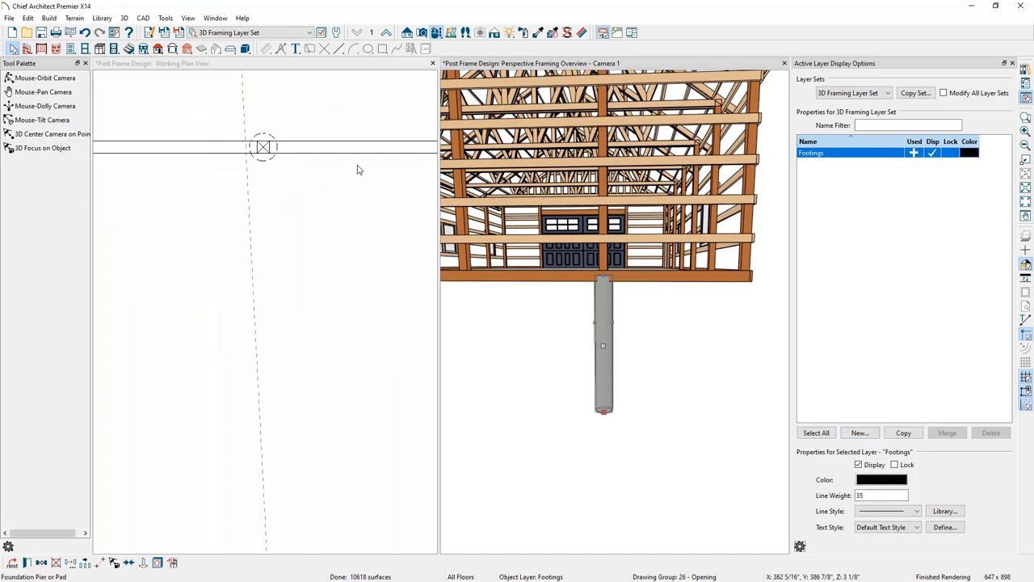
Select the pier in the plan and give the Footings layer of the Working Layer Set a solid line style
{"action": "left_click", "coordinate": [324, 125]}
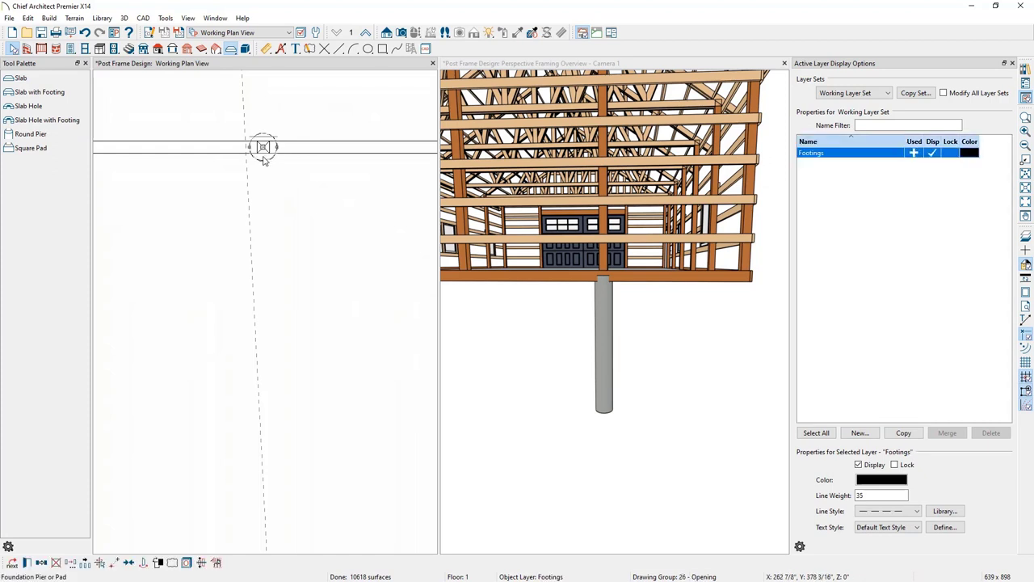
{"action": "left_click", "coordinate": [868, 511]}
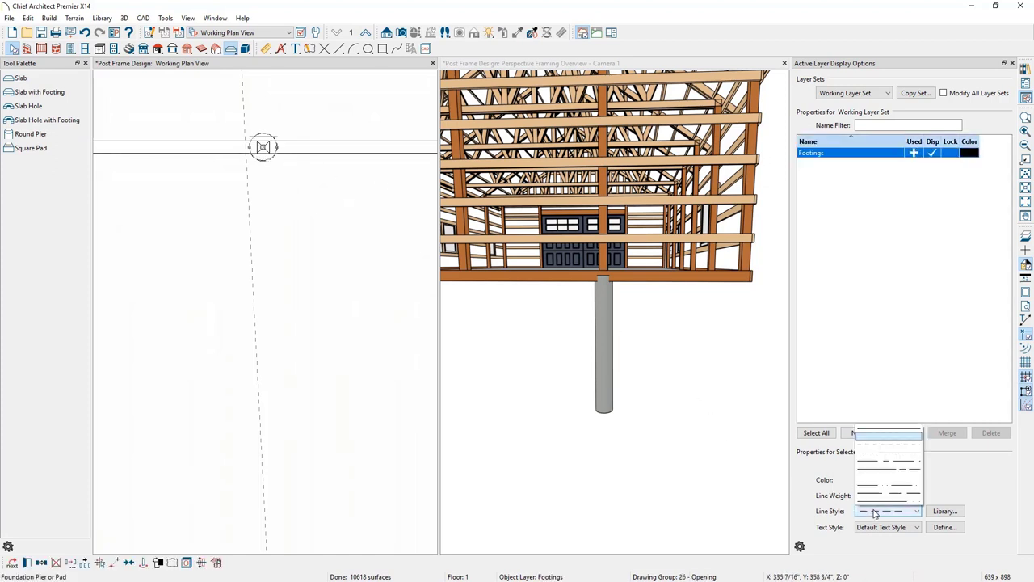
{"action": "left_click", "coordinate": [870, 435]}
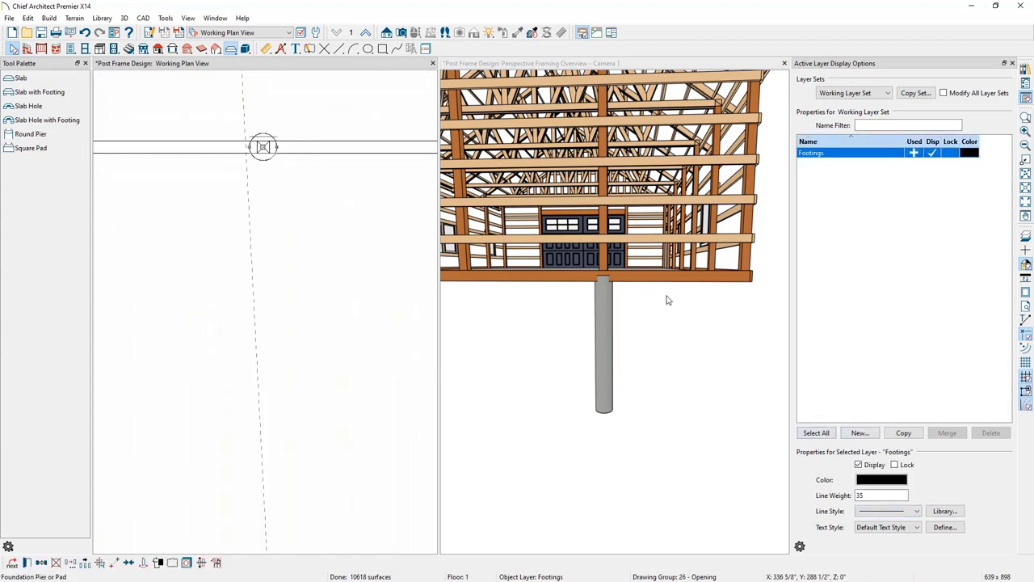
{"action": "left_click", "coordinate": [1012, 64]}
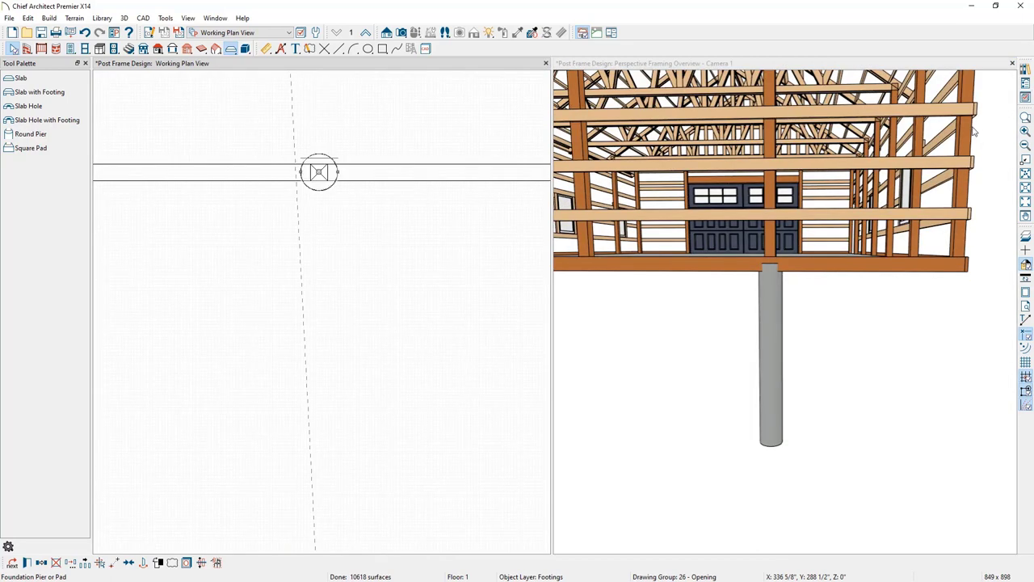
{"action": "key", "text": "Escape"}
Following the pier details image, set the round pier's top height to -4", bottom height to -52" and width to 24"
{"action": "key", "text": "alt+Tab"}
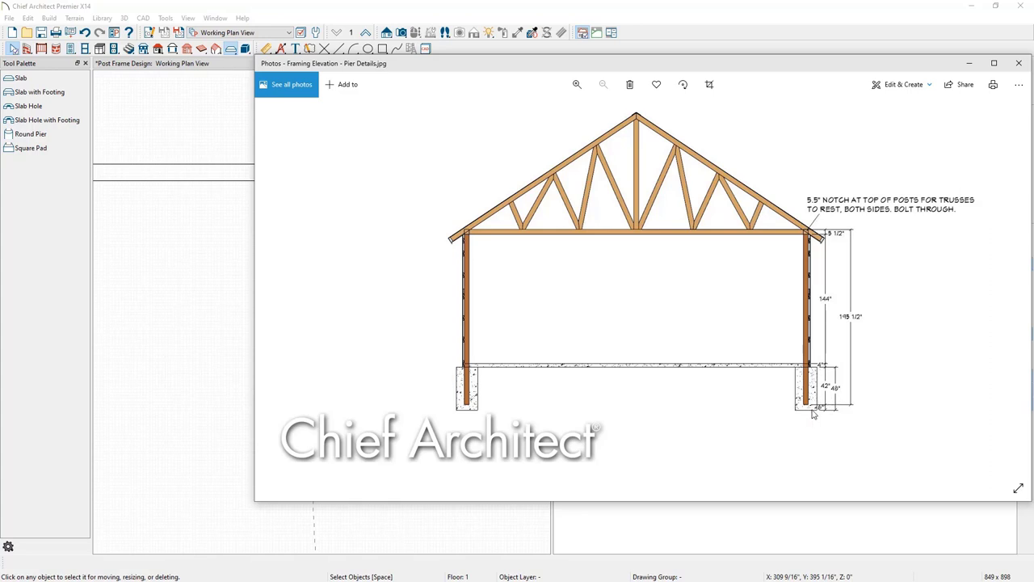
{"action": "left_click_drag", "start_coordinate": [555, 64], "coordinate": [1033, 68]}
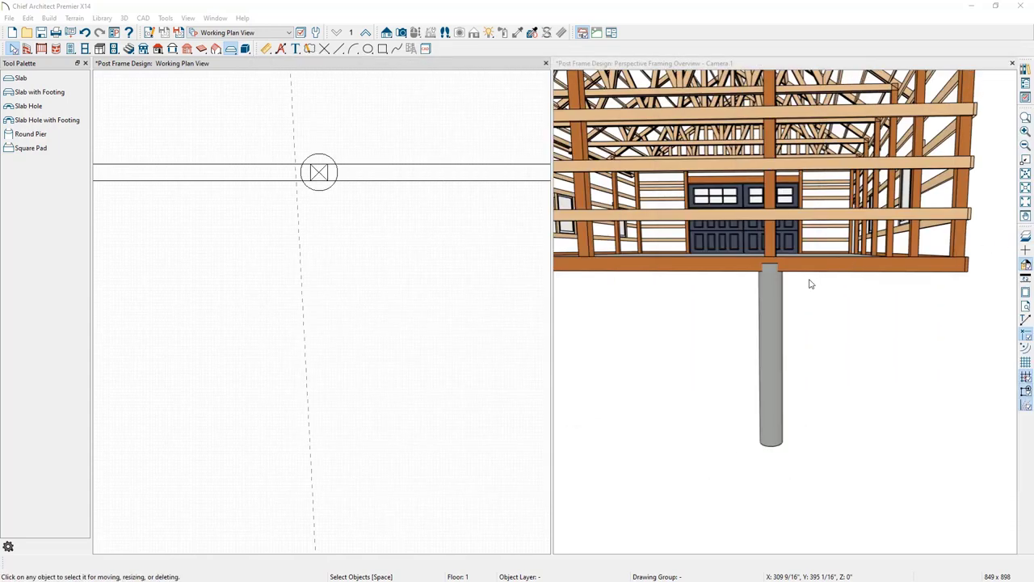
{"action": "double_click", "coordinate": [771, 322]}
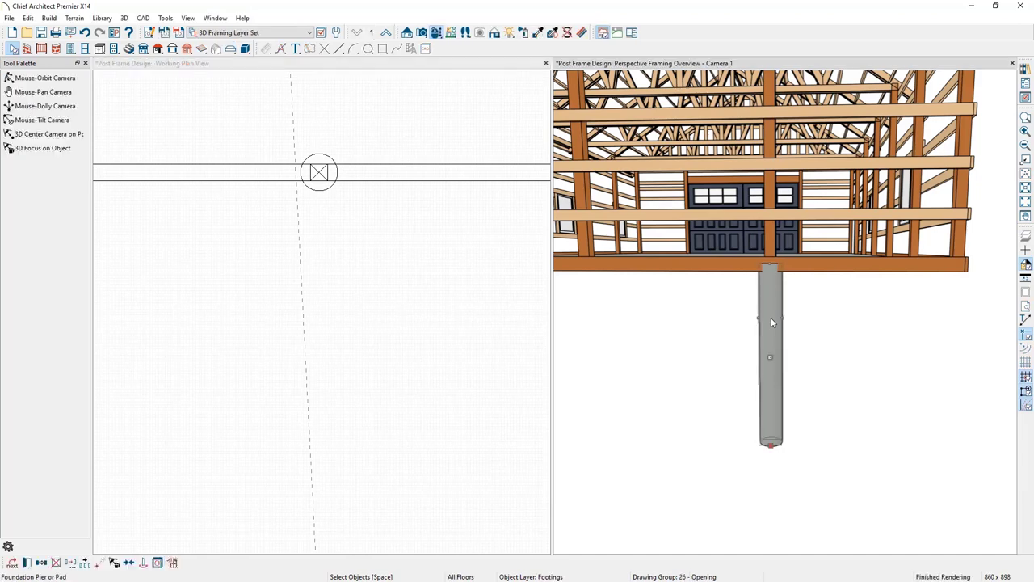
{"action": "double_click", "coordinate": [691, 159]}
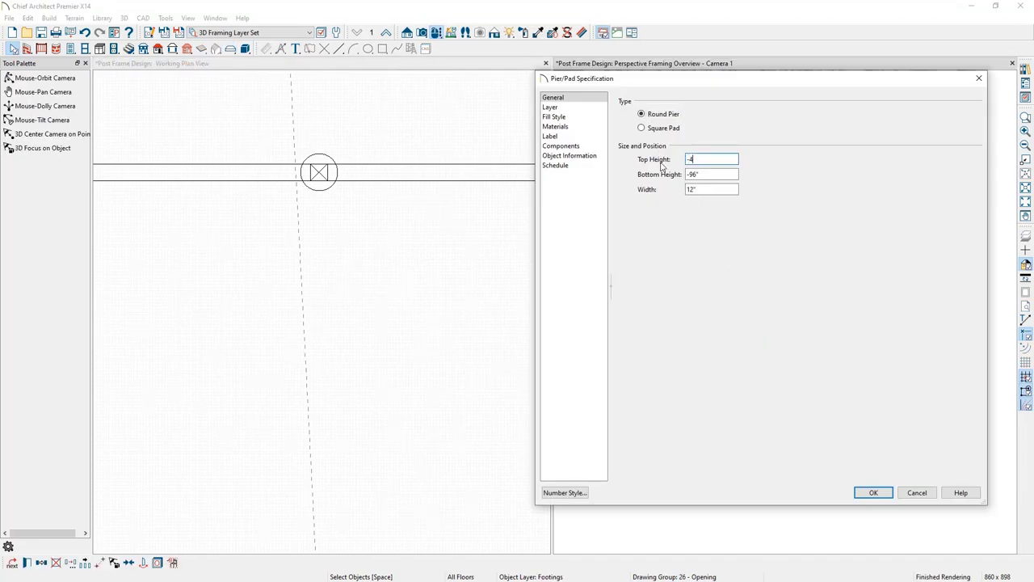
{"action": "key", "text": "Tab"}
{"action": "type", "text": "-"}
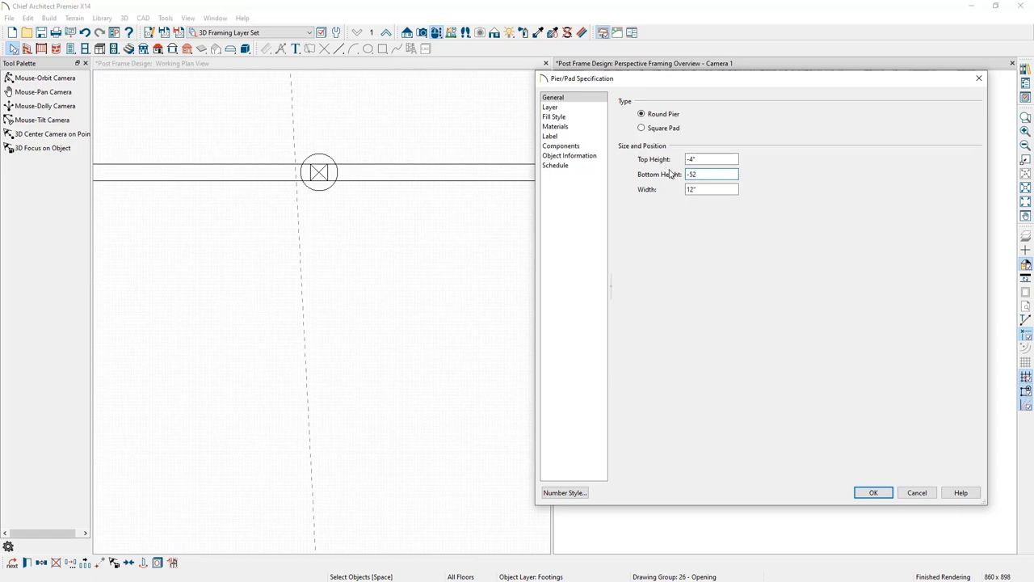
{"action": "key", "text": "Tab"}
{"action": "type", "text": "24"}
{"action": "left_click", "coordinate": [873, 492]}
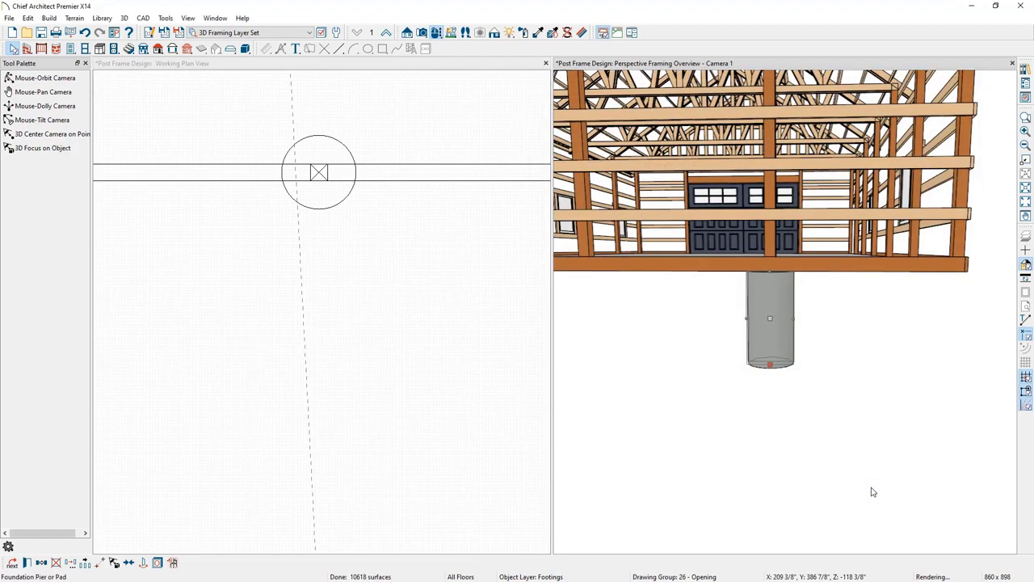
{"action": "key", "text": "o"}
{"action": "mouse_move", "coordinate": [832, 390]}
{"action": "left_mouse_down"}
{"action": "mouse_move", "coordinate": [838, 374]}
{"action": "mouse_move", "coordinate": [843, 381]}
{"action": "left_mouse_up"}
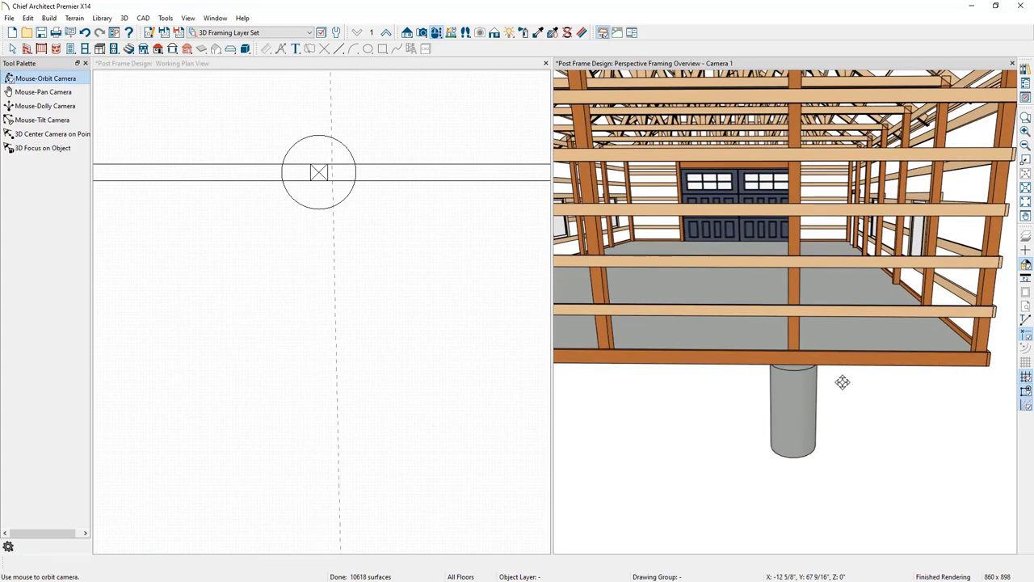
{"action": "scroll", "coordinate": [390, 354], "scroll_direction": "down", "scroll_amount": 3}
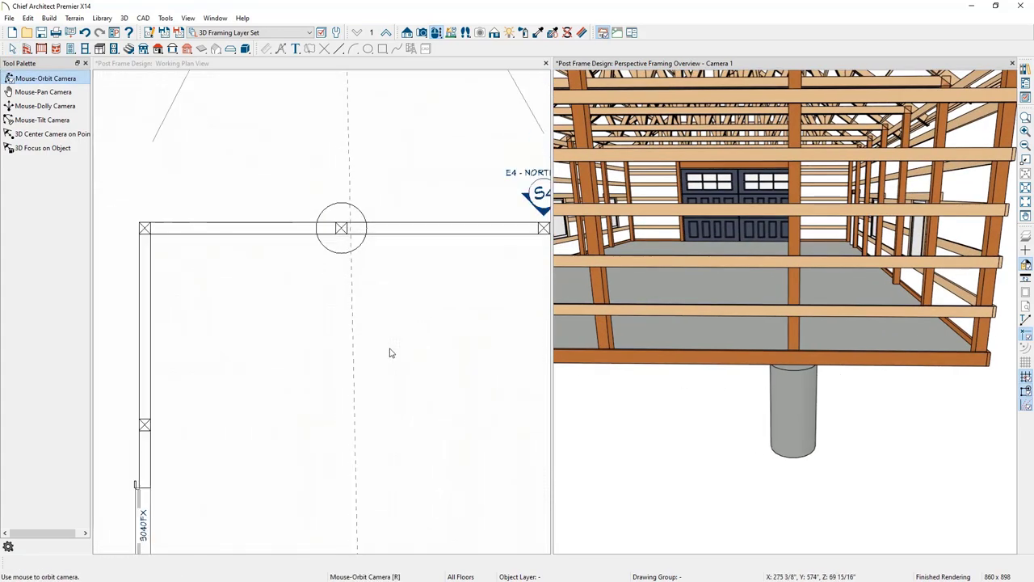
{"action": "scroll", "coordinate": [386, 352], "scroll_direction": "down", "scroll_amount": 3}
{"action": "middle_click_drag", "start_coordinate": [358, 300], "coordinate": [269, 150]}
{"action": "scroll", "coordinate": [269, 151], "scroll_direction": "down", "scroll_amount": 2}
{"action": "left_click", "coordinate": [269, 150]}
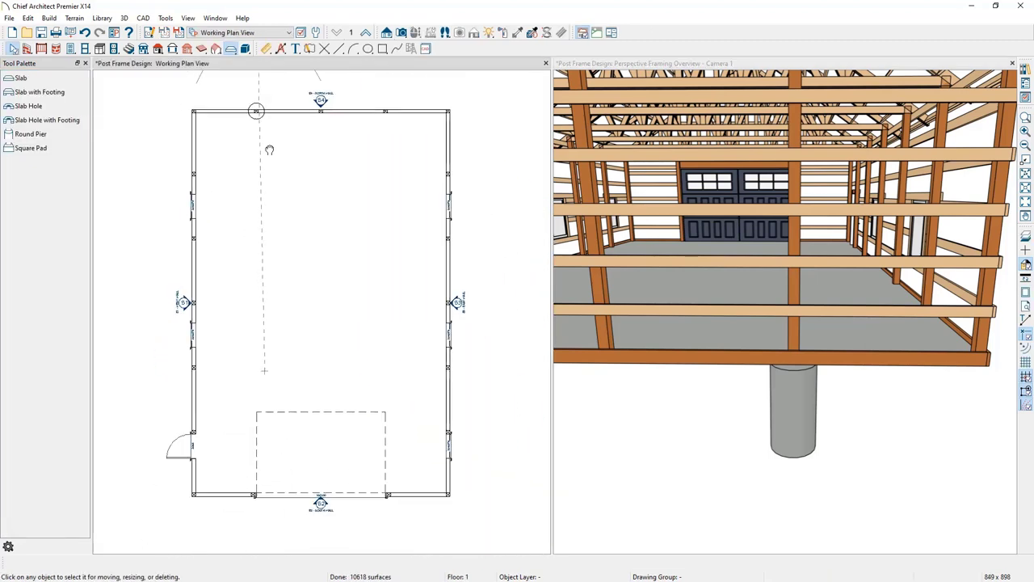
{"action": "scroll", "coordinate": [269, 150], "scroll_direction": "up", "scroll_amount": 2}
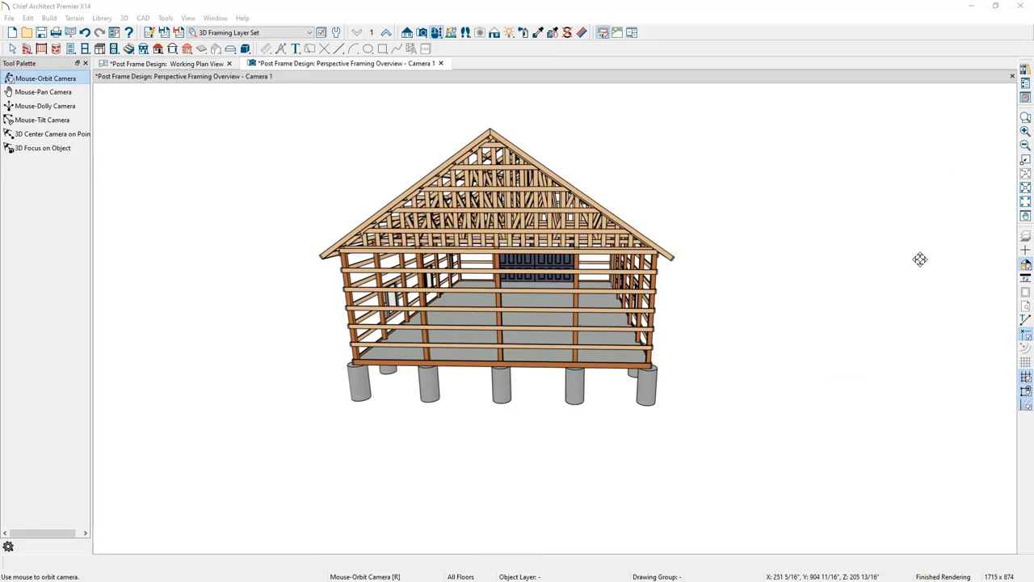
Inspect the piers along the door wall in the 3D framing overview and check the post depth in the pier details image
{"action": "left_click_drag", "start_coordinate": [919, 258], "coordinate": [702, 256]}
{"action": "scroll", "coordinate": [594, 319], "scroll_direction": "up", "scroll_amount": 5}
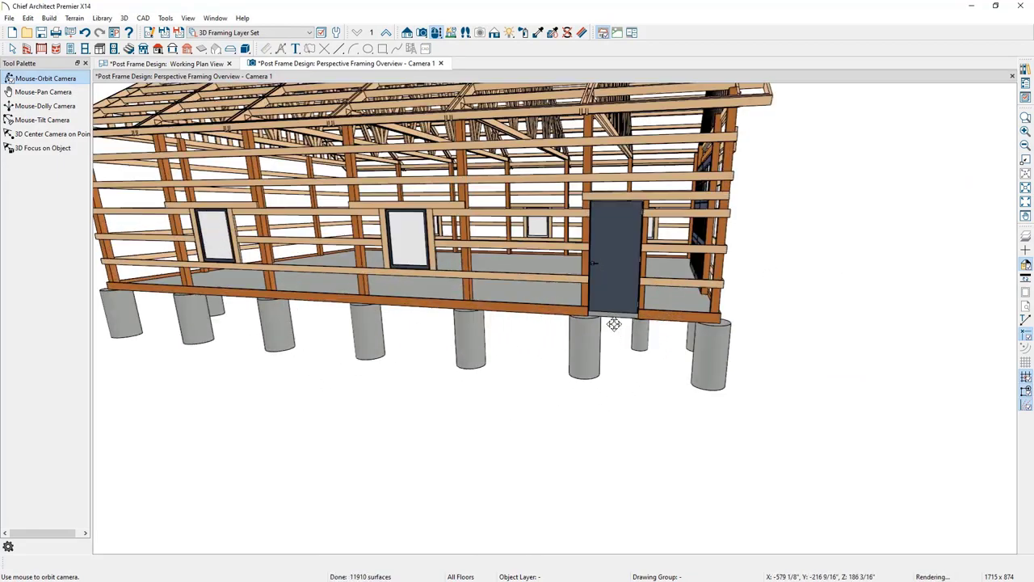
{"action": "key", "text": "Escape"}
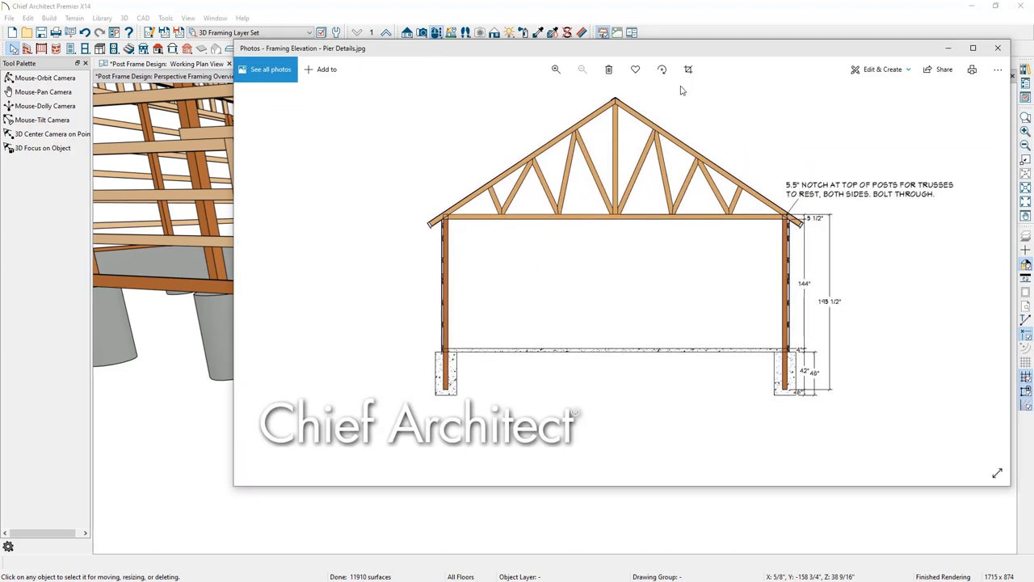
{"action": "left_click", "coordinate": [973, 48]}
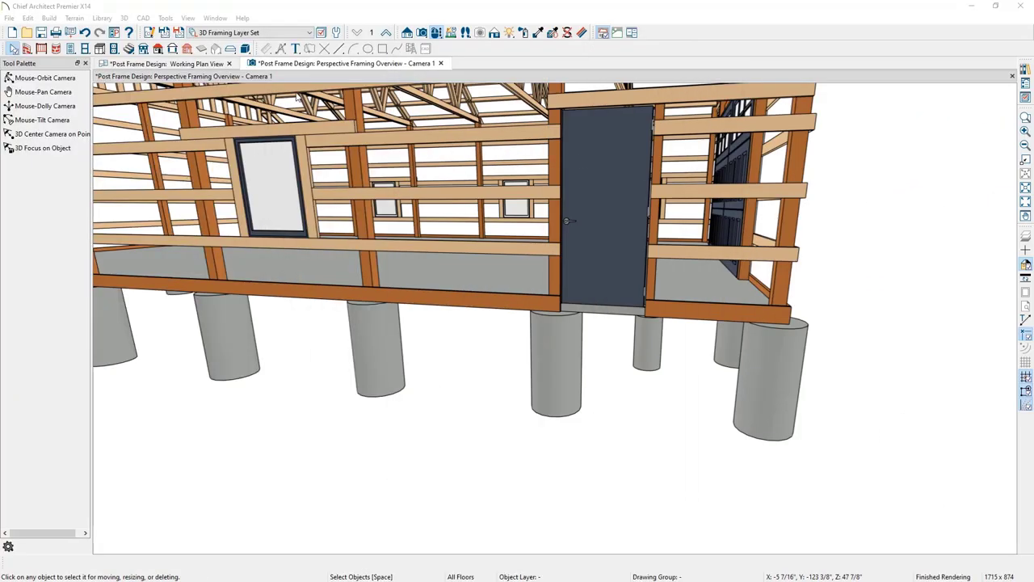
In the working plan, select all the wall posts as general framing and lengthen them by 46" to 195 1/2", locked at End
{"action": "left_click", "coordinate": [209, 64]}
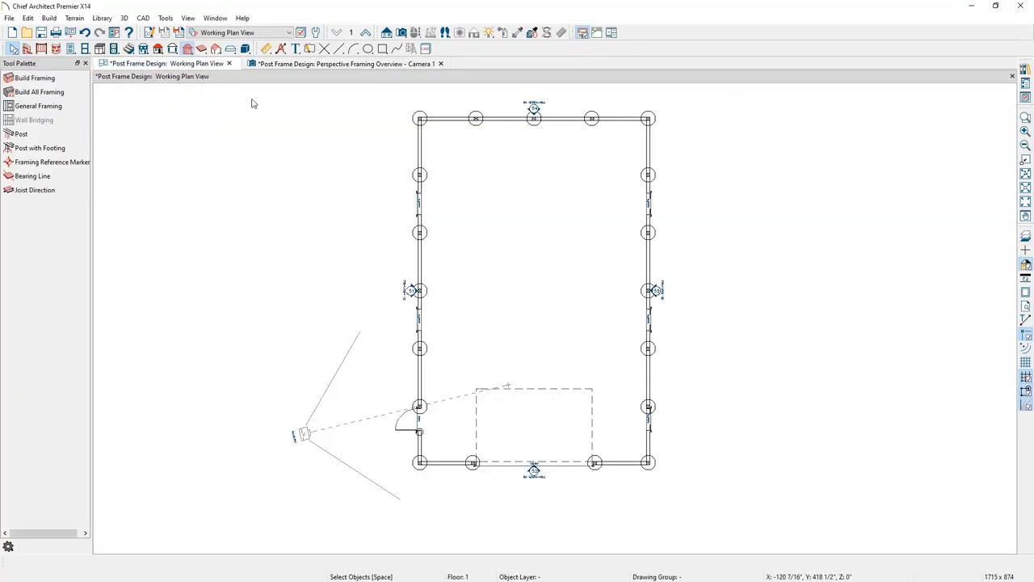
{"action": "left_click", "coordinate": [48, 106]}
{"action": "left_click_drag", "start_coordinate": [359, 97], "coordinate": [682, 479]}
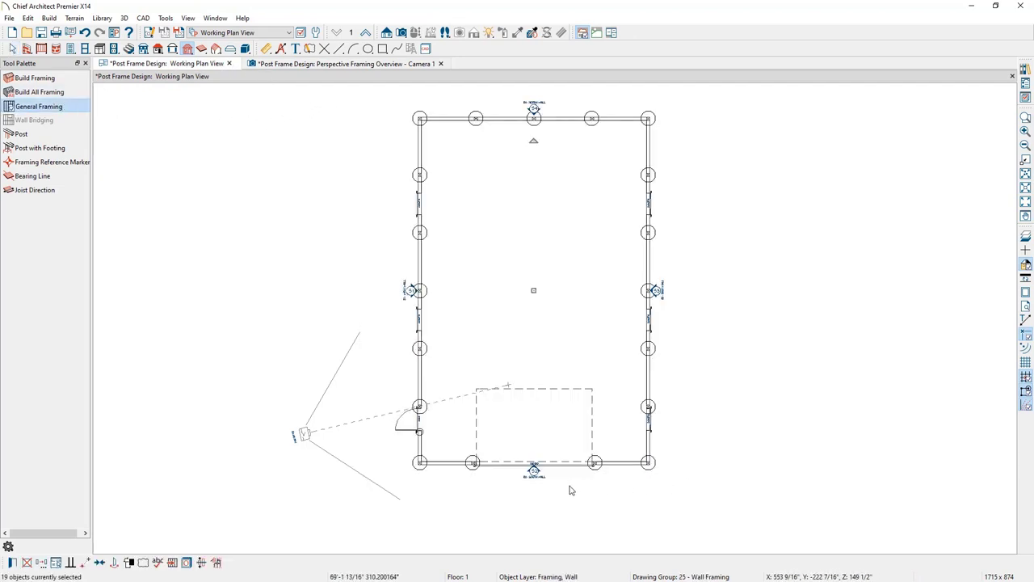
{"action": "left_click", "coordinate": [13, 563]}
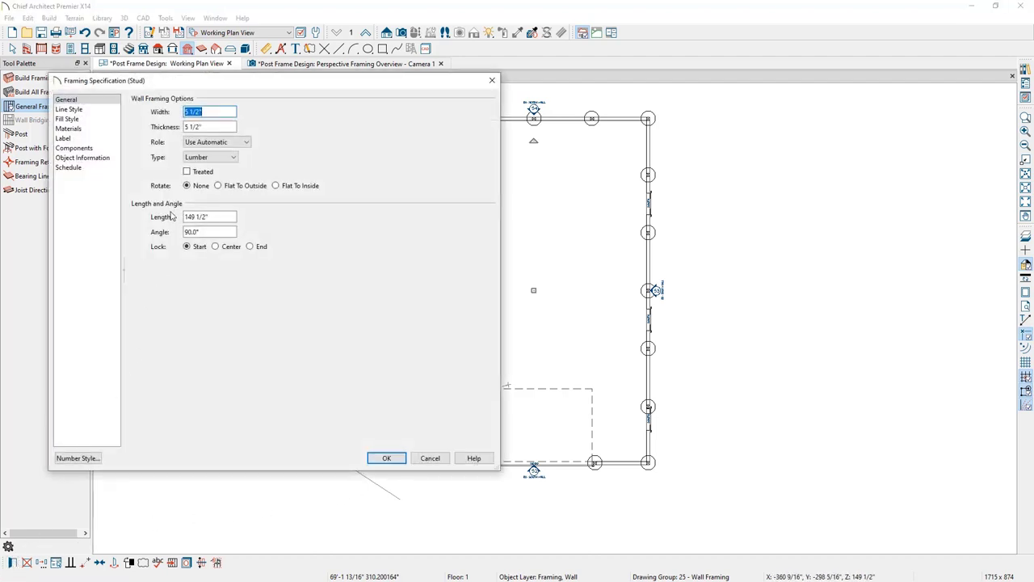
{"action": "left_click", "coordinate": [224, 218]}
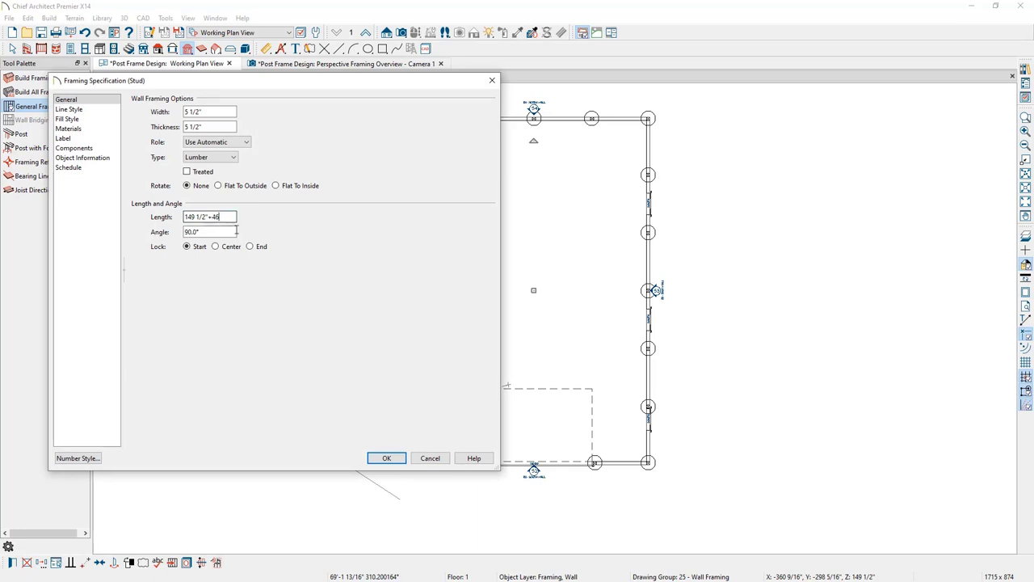
{"action": "left_click", "coordinate": [250, 247]}
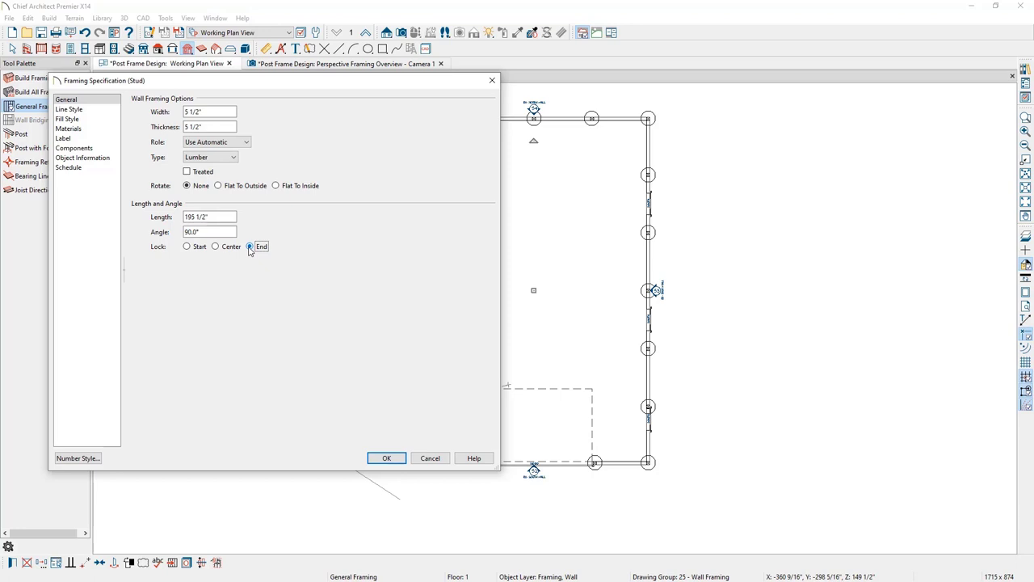
{"action": "left_click", "coordinate": [387, 459]}
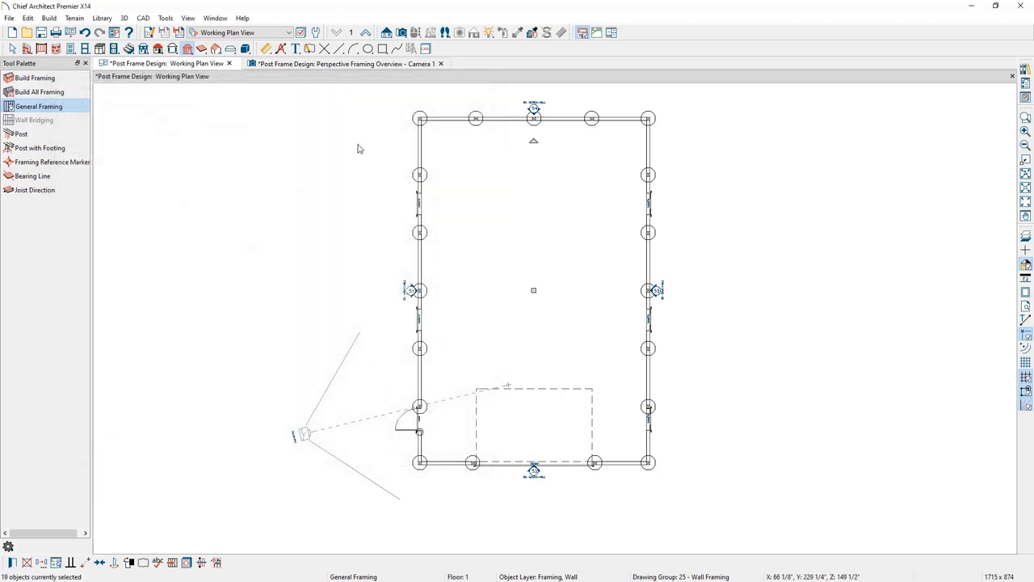
Check the posts inside the piers in the 3D framing overview with the Glass House technique, and return to Vector View
{"action": "left_click", "coordinate": [375, 65]}
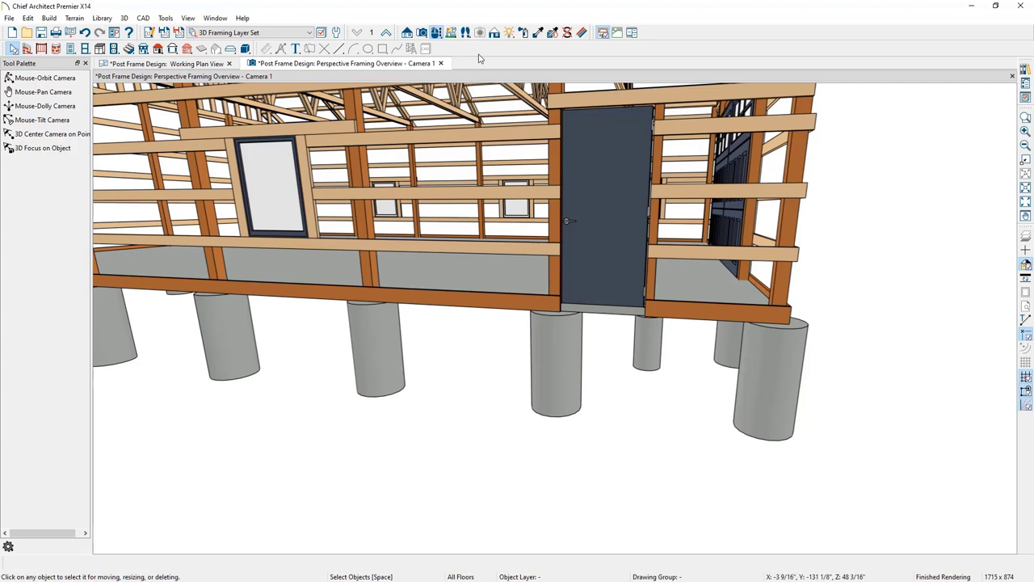
{"action": "left_click", "coordinate": [494, 33]}
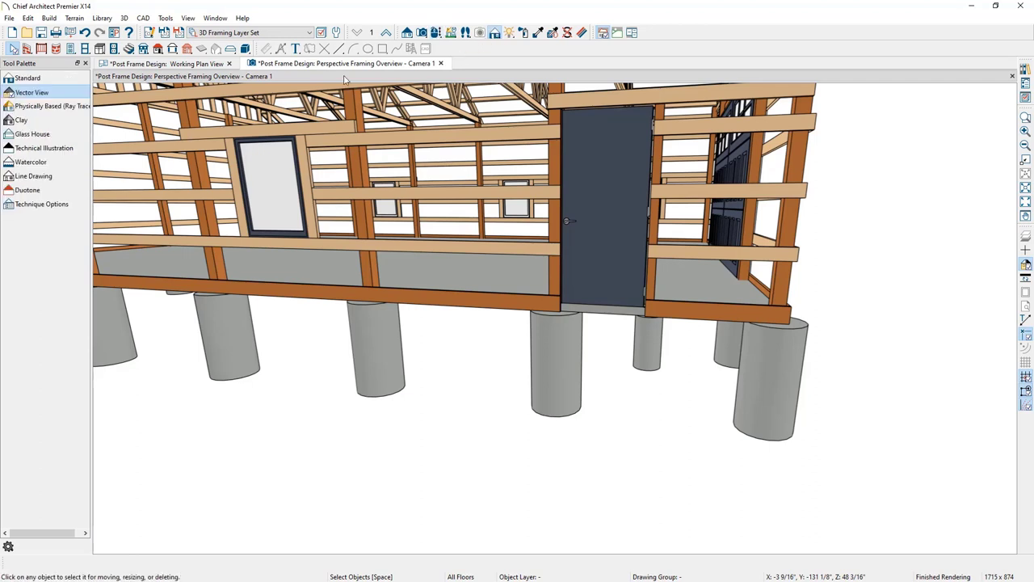
{"action": "left_click", "coordinate": [32, 134]}
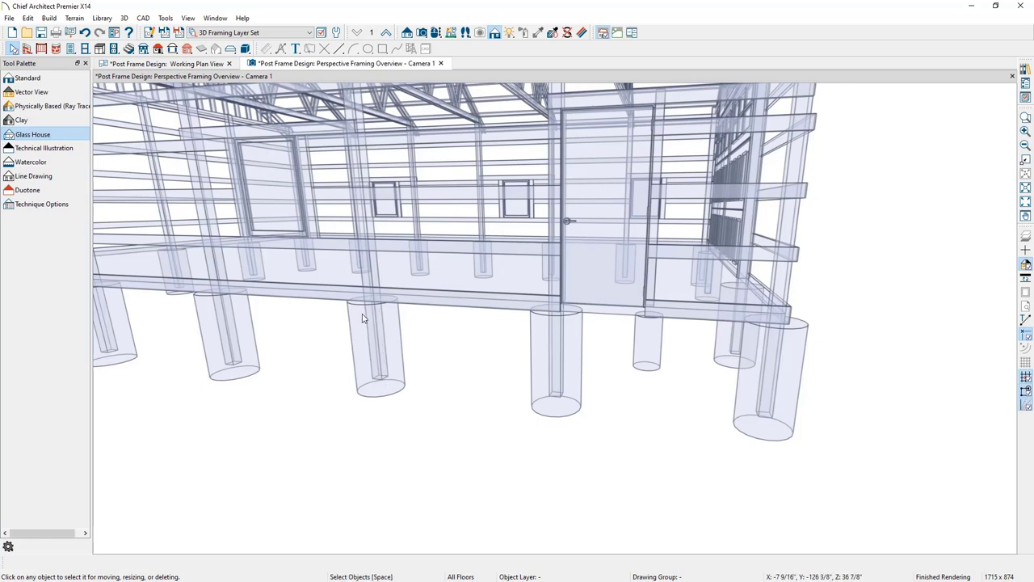
{"action": "left_click", "coordinate": [66, 97]}
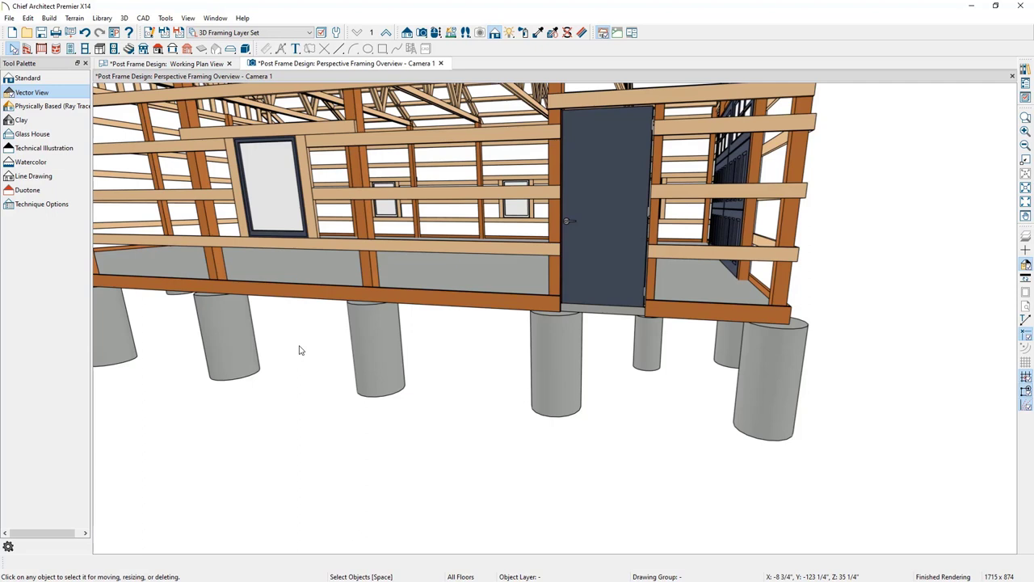
Redefine the piers' Concrete material as General Material class with a transparency of 35%
{"action": "left_click", "coordinate": [582, 32]}
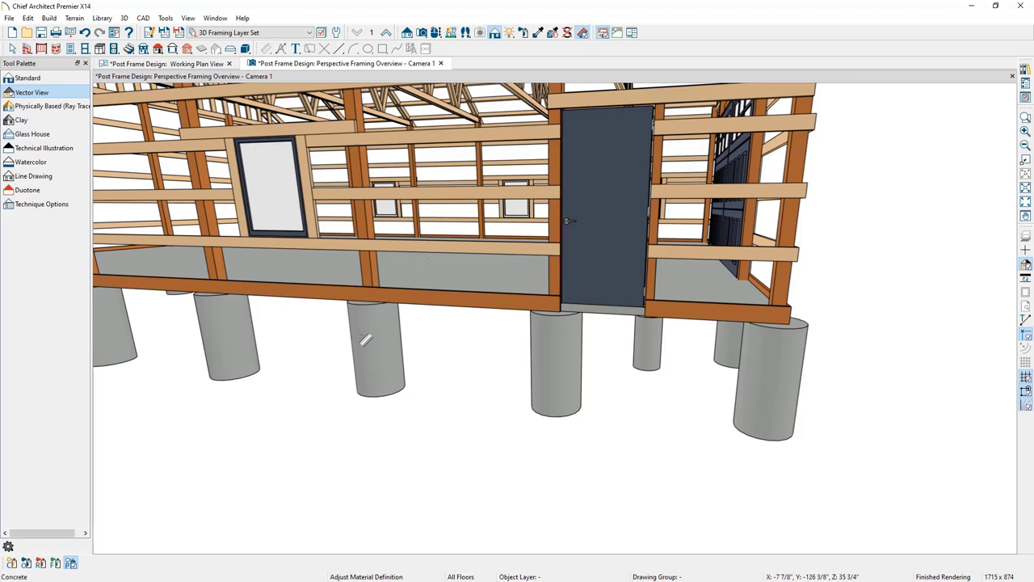
{"action": "left_click", "coordinate": [366, 340]}
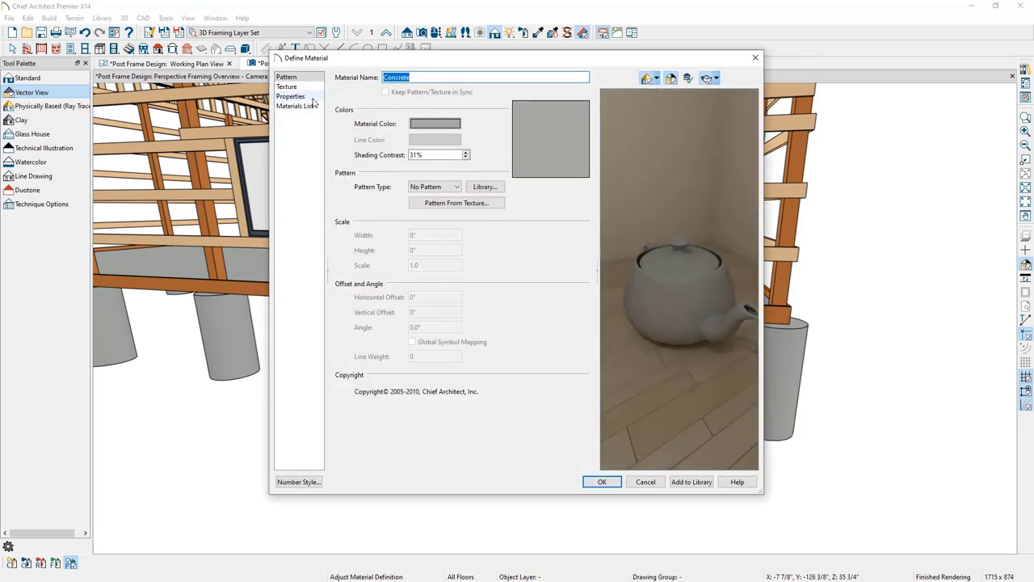
{"action": "left_click", "coordinate": [312, 97]}
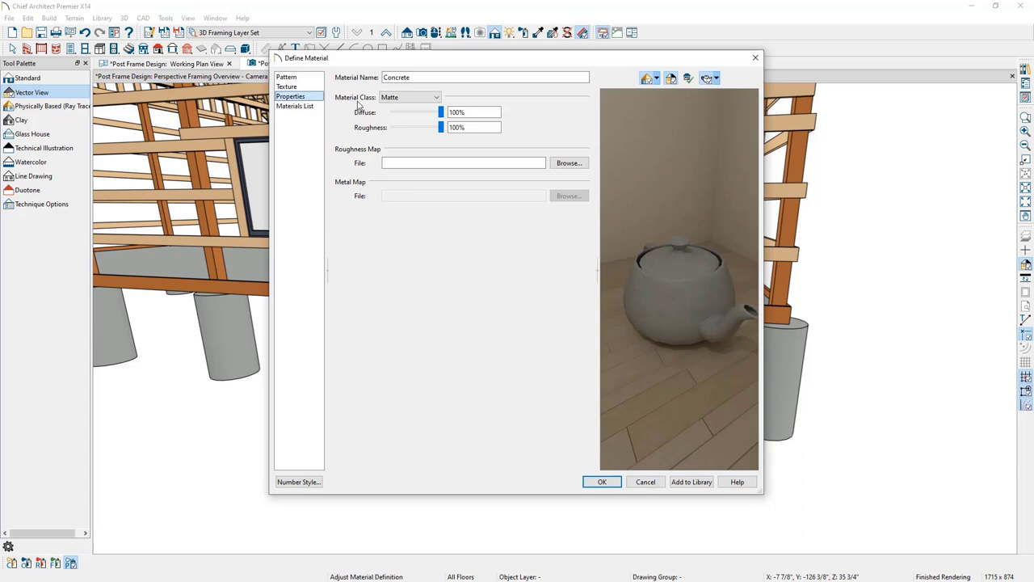
{"action": "left_click", "coordinate": [405, 98]}
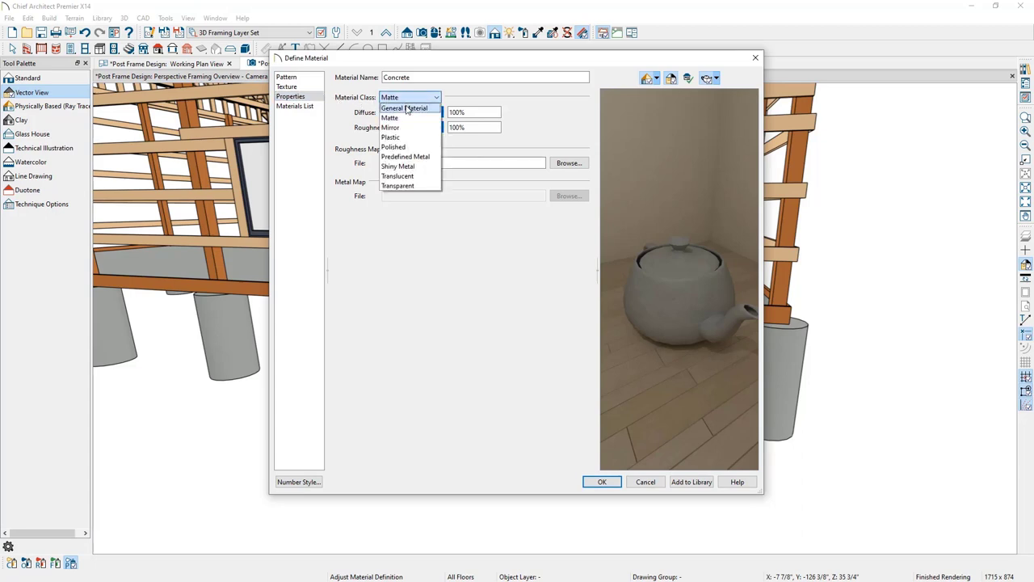
{"action": "left_click", "coordinate": [407, 108]}
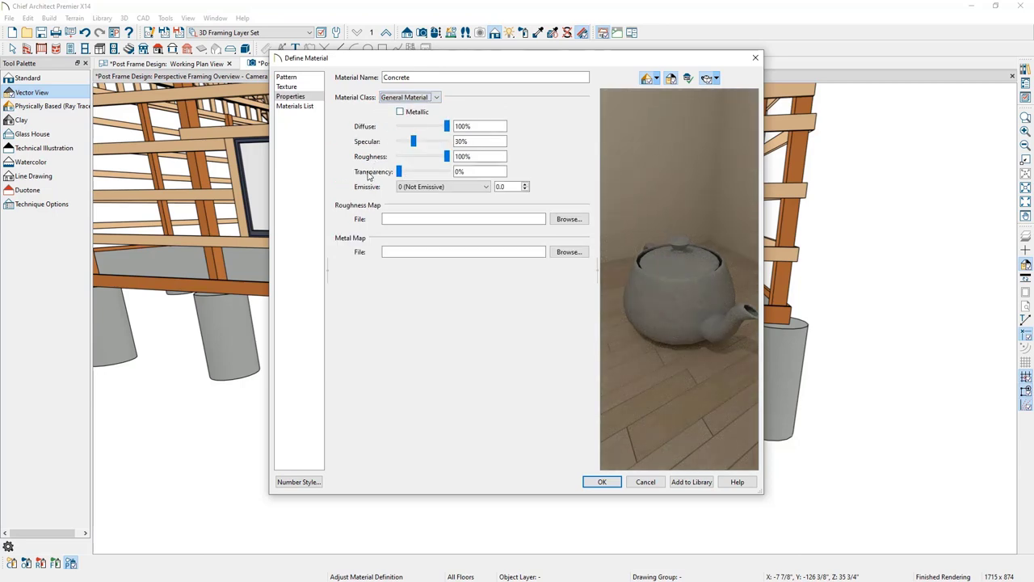
{"action": "double_click", "coordinate": [459, 171]}
{"action": "type", "text": "35"}
{"action": "left_click", "coordinate": [602, 481]}
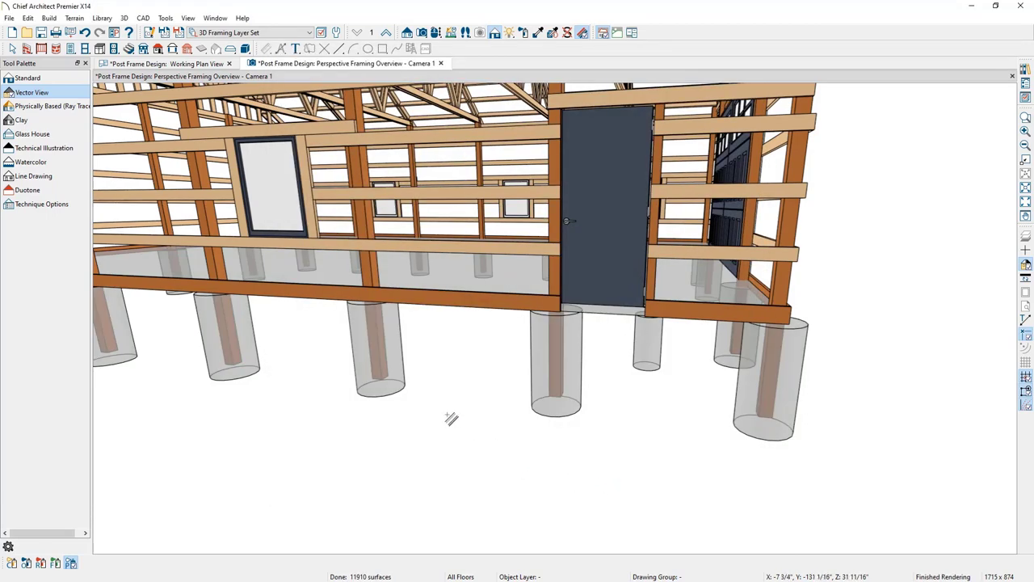
Lengthen the door trimmer above the small pier by 22" to 108 1/4", locked at End
{"action": "key", "text": "o"}
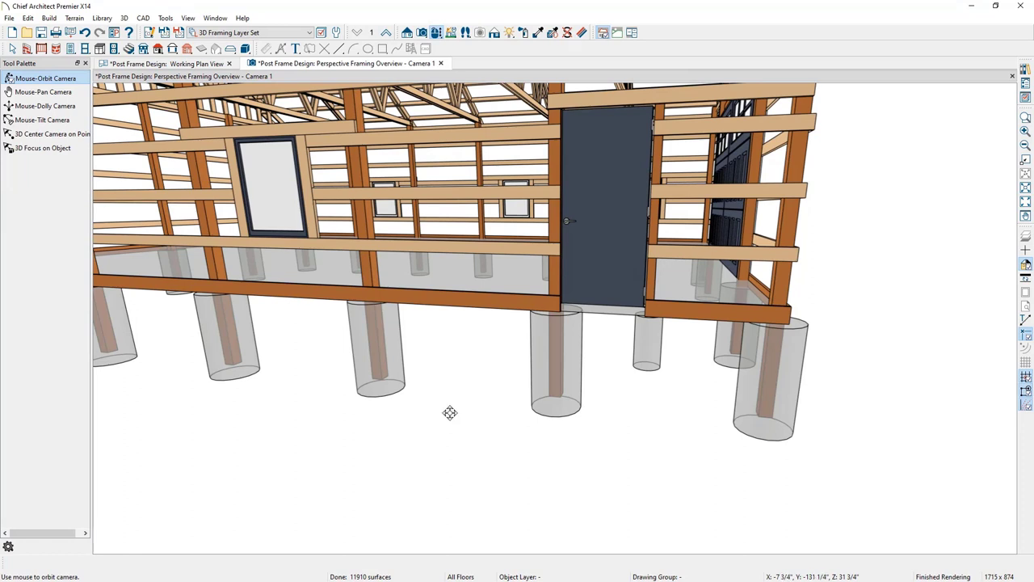
{"action": "key", "text": "space"}
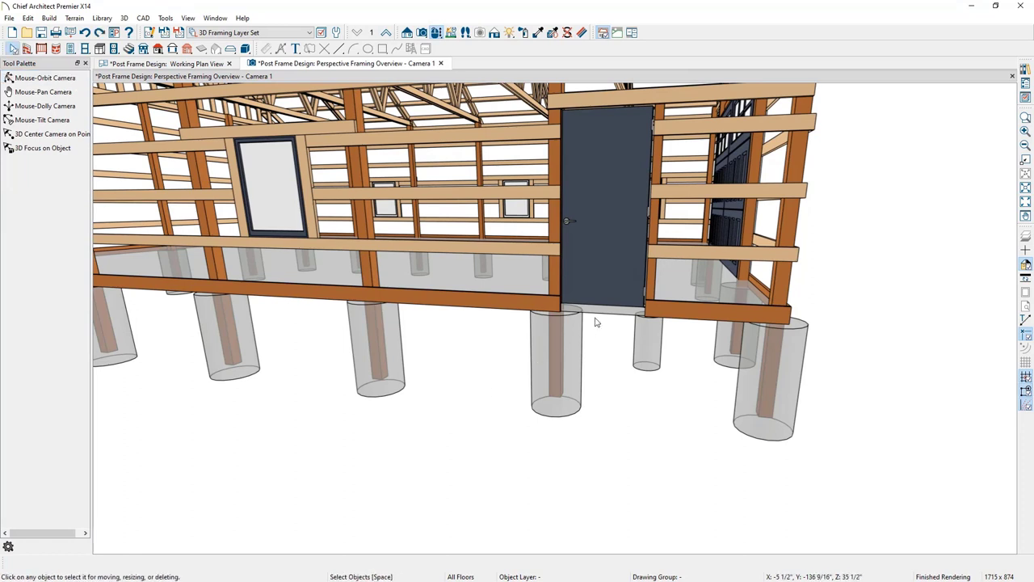
{"action": "double_click", "coordinate": [654, 277]}
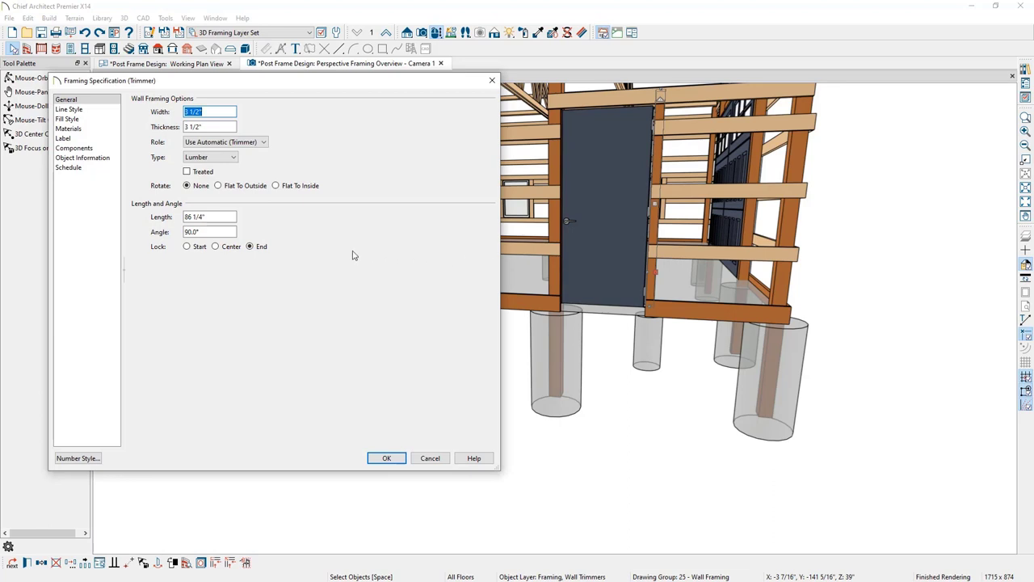
{"action": "left_click", "coordinate": [230, 217]}
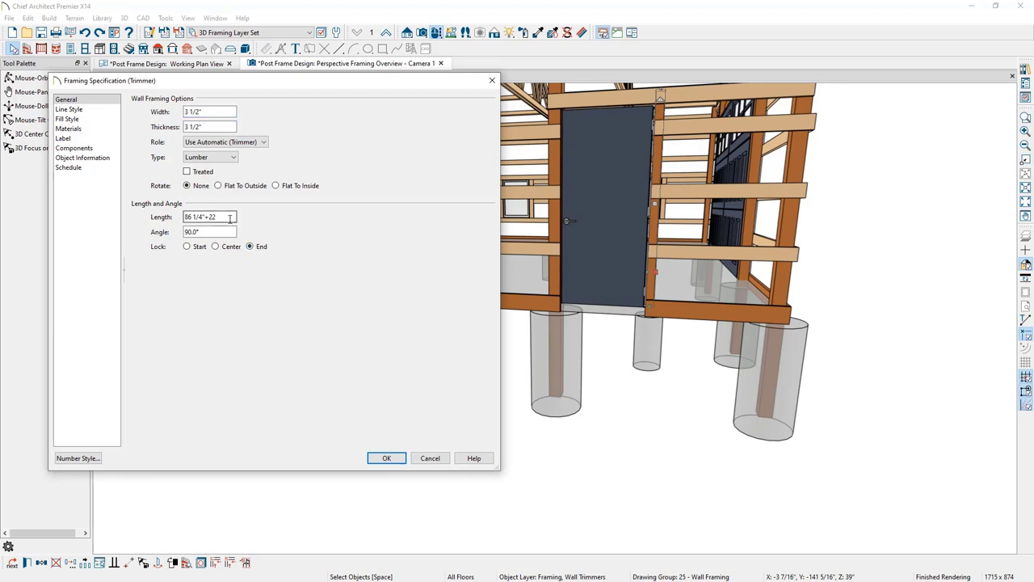
{"action": "left_click", "coordinate": [387, 458]}
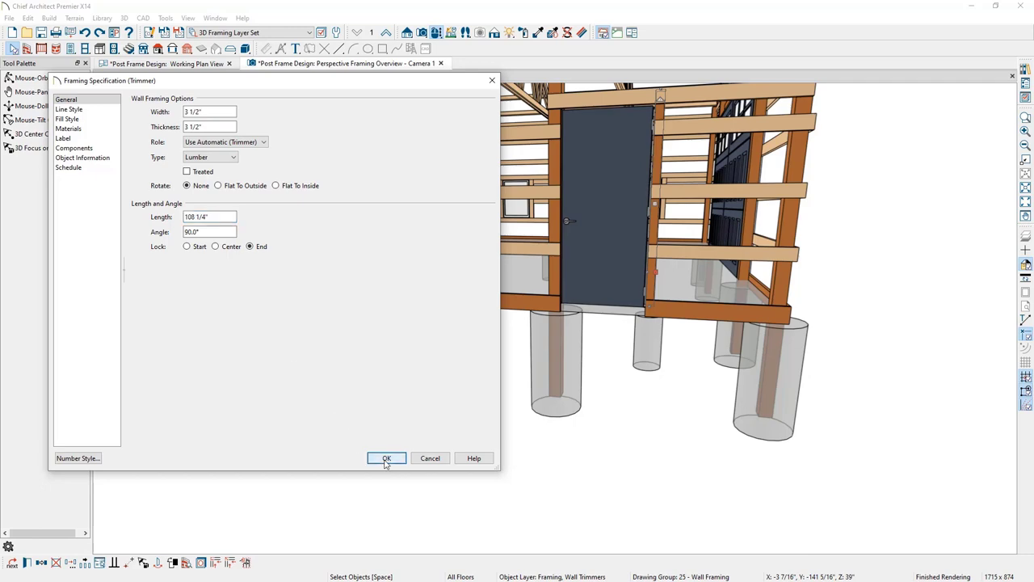
{"action": "left_click", "coordinate": [561, 476]}
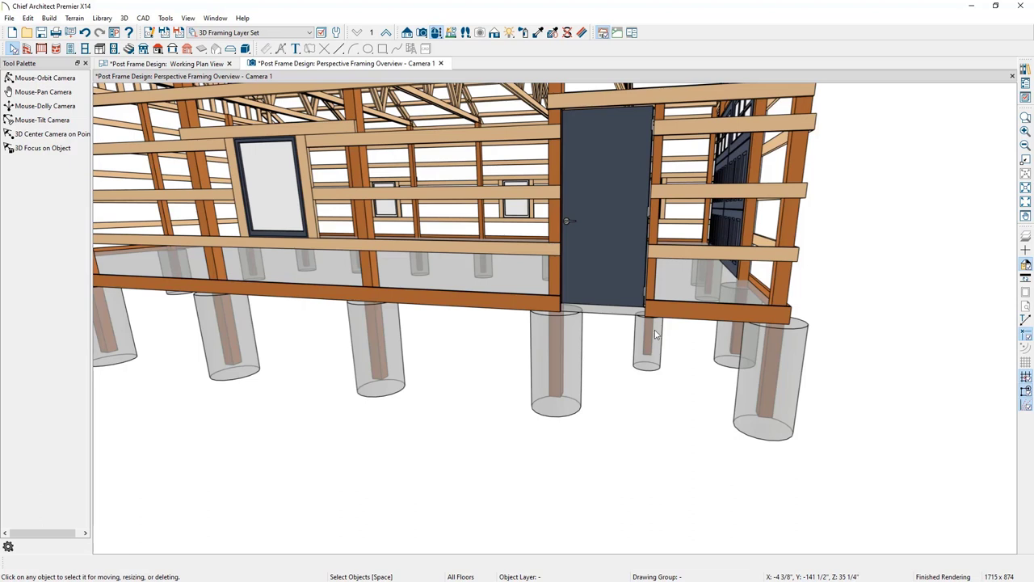
Close the 3D framing overview and consult the 3D overview reference image for the exterior finish
{"action": "left_click", "coordinate": [581, 34]}
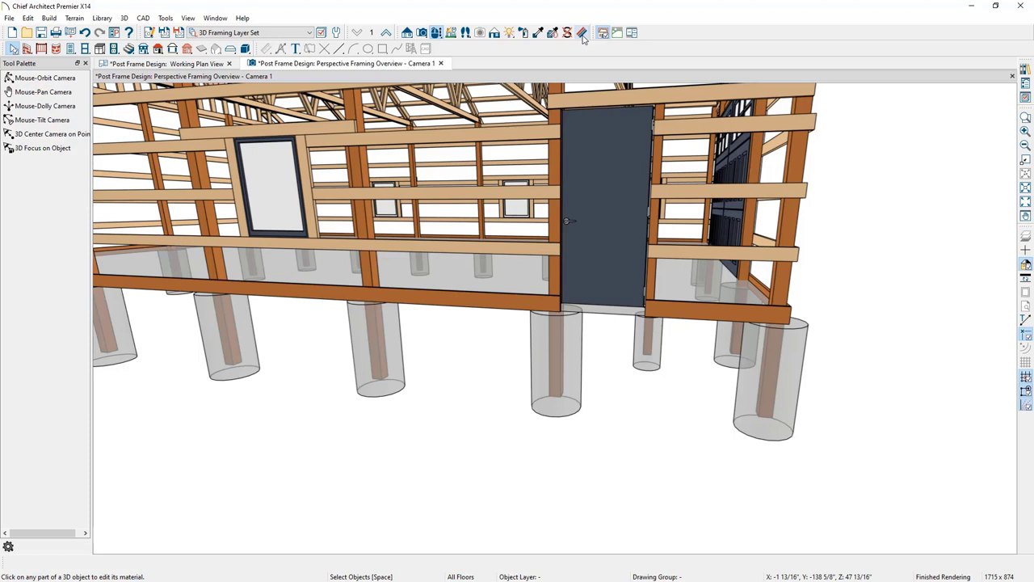
{"action": "left_click", "coordinate": [441, 64]}
{"action": "left_click", "coordinate": [595, 320]}
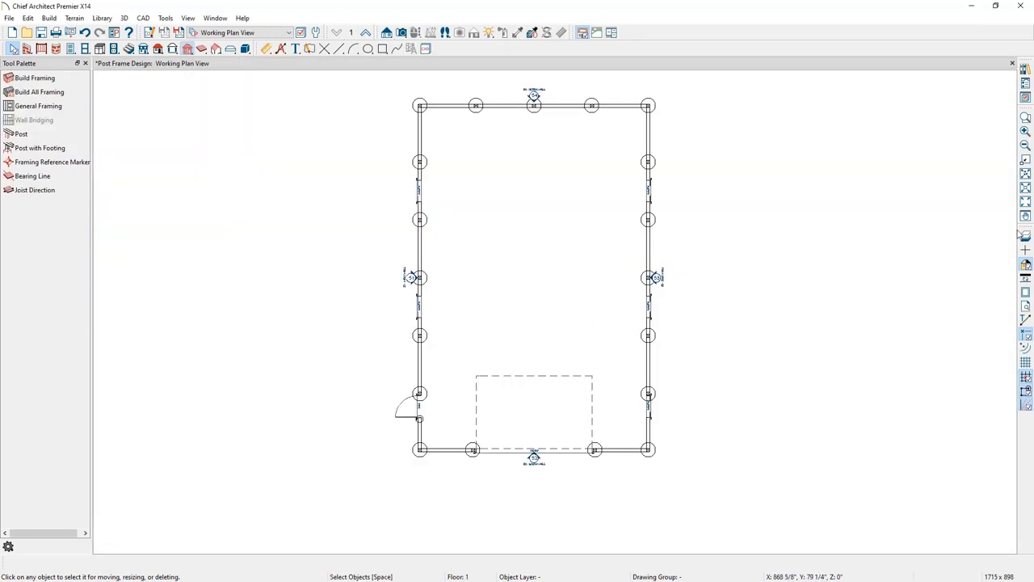
{"action": "left_click_drag", "start_coordinate": [1033, 46], "coordinate": [397, 61]}
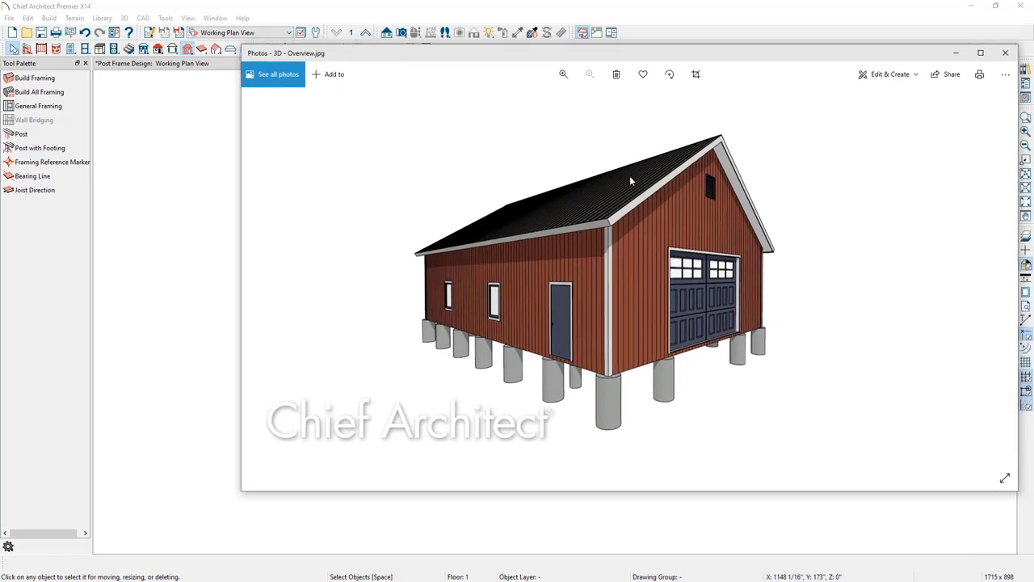
{"action": "left_click_drag", "start_coordinate": [452, 64], "coordinate": [1033, 58]}
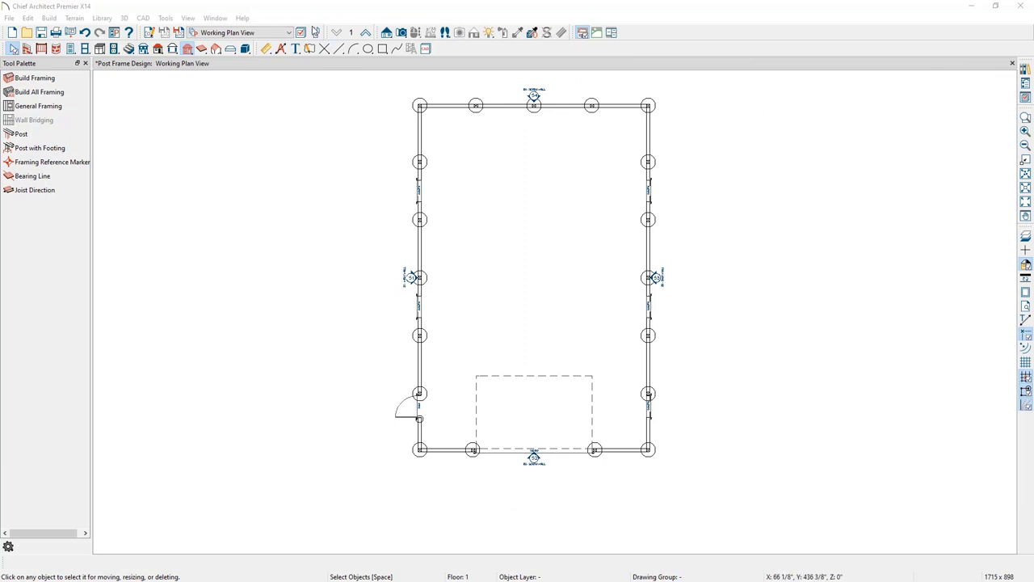
Set the default corner board width to 5.5" in the Corner Trim defaults
{"action": "left_click", "coordinate": [314, 32]}
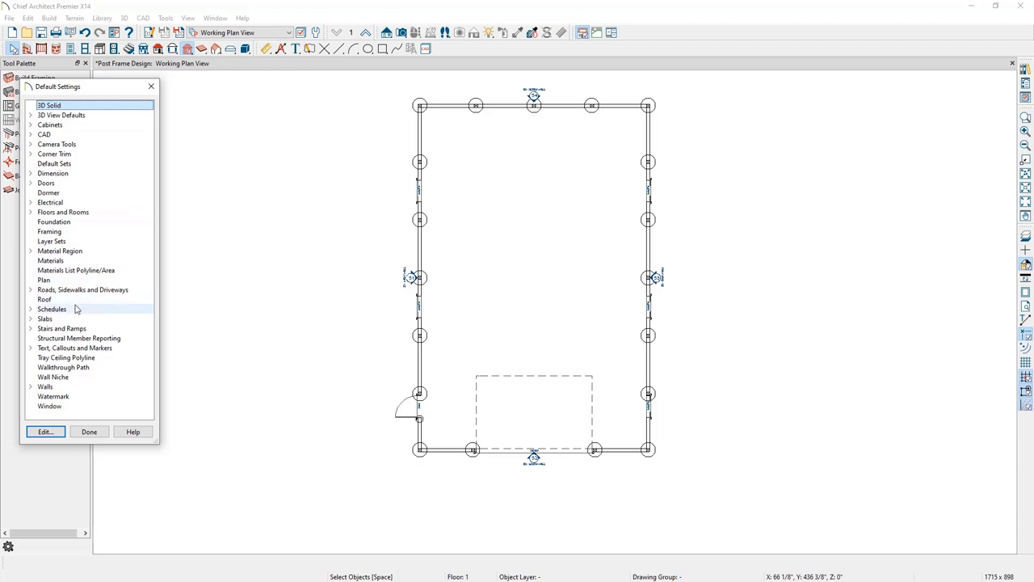
{"action": "left_click", "coordinate": [31, 154]}
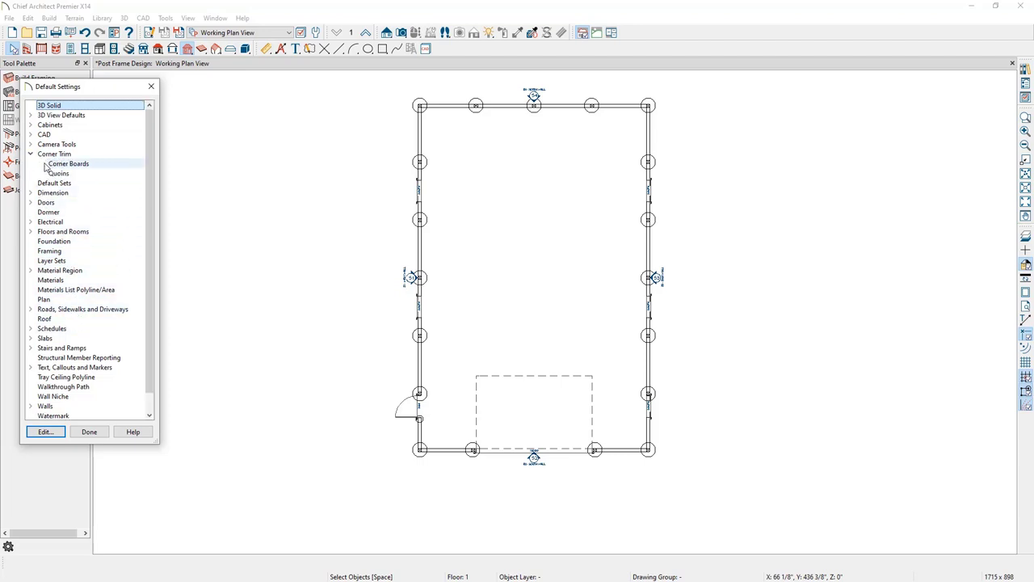
{"action": "double_click", "coordinate": [46, 164]}
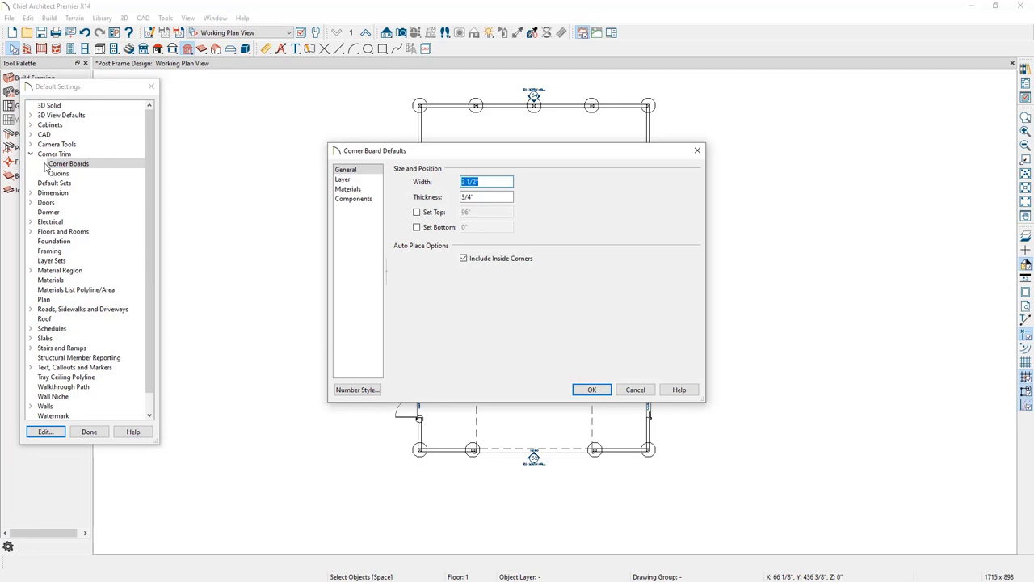
{"action": "type", "text": "5.5"}
{"action": "left_click", "coordinate": [591, 389]}
{"action": "left_click", "coordinate": [90, 432]}
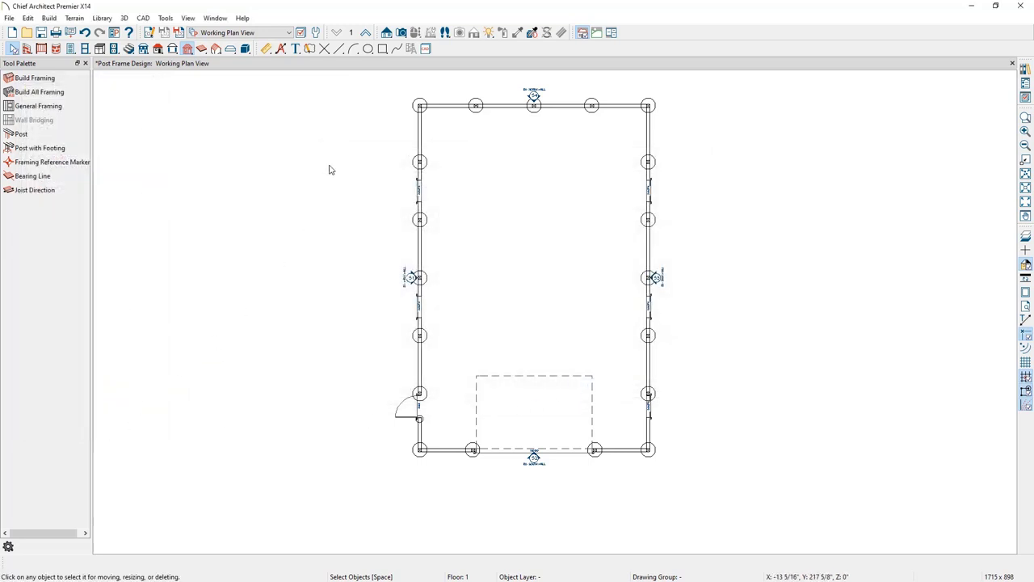
Create a Perspective Full Overview of the garage showing its door side and garage door front
{"action": "left_click", "coordinate": [402, 32]}
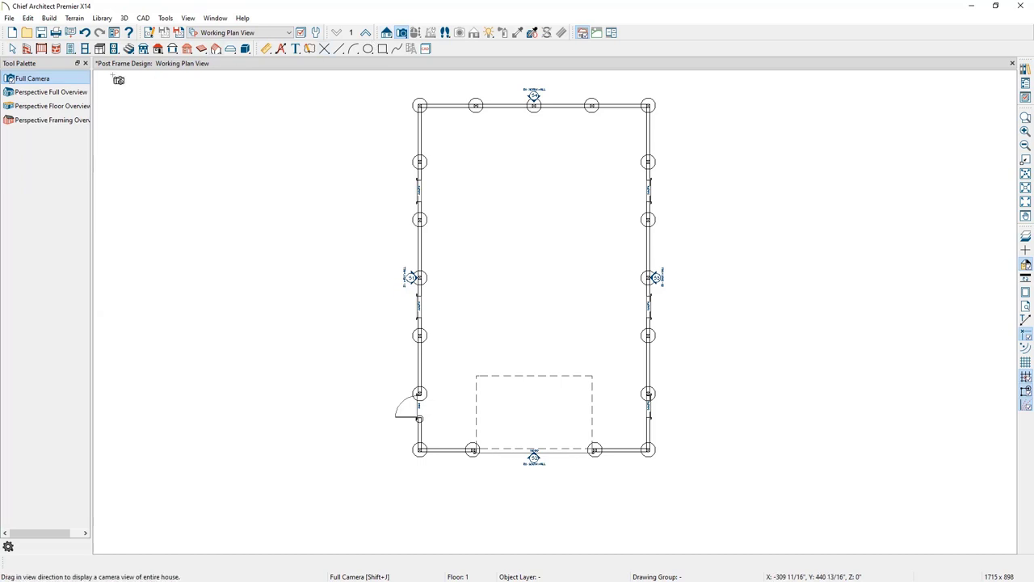
{"action": "left_click", "coordinate": [44, 93]}
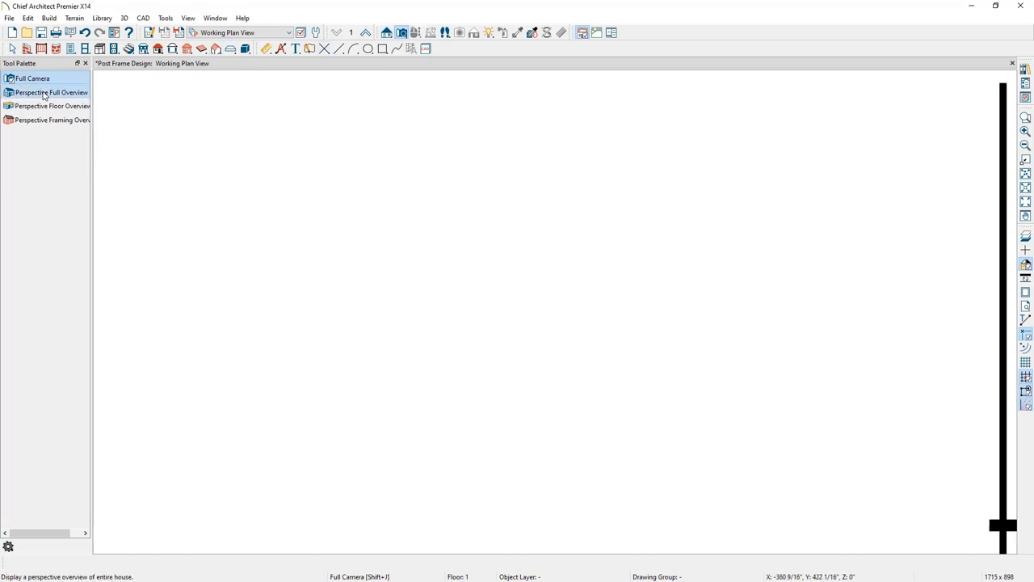
{"action": "left_click_drag", "start_coordinate": [422, 267], "coordinate": [499, 232]}
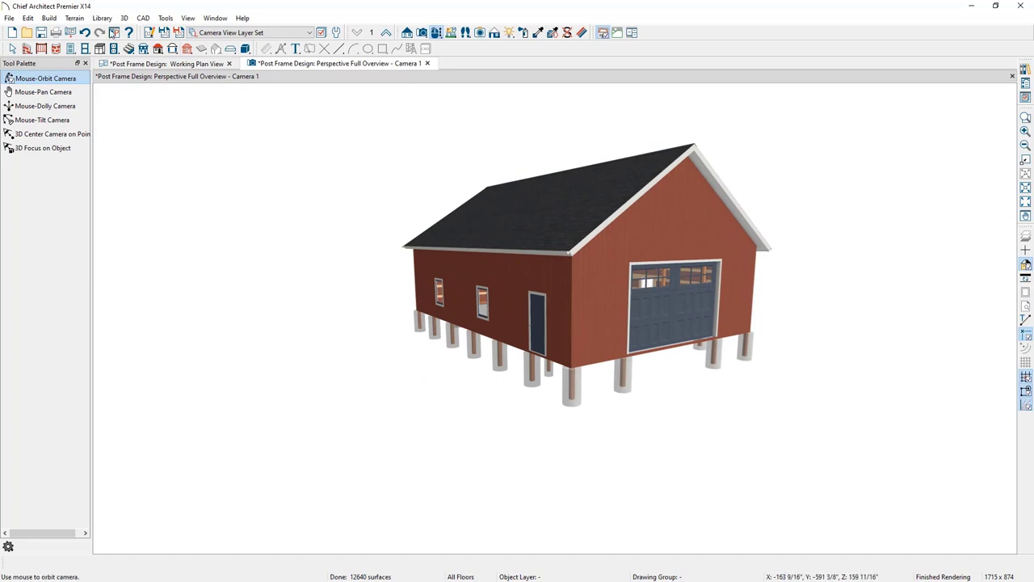
Auto place corner boards on the garage's exterior wall corners and inspect them in the 3D overview
{"action": "left_click", "coordinate": [46, 18]}
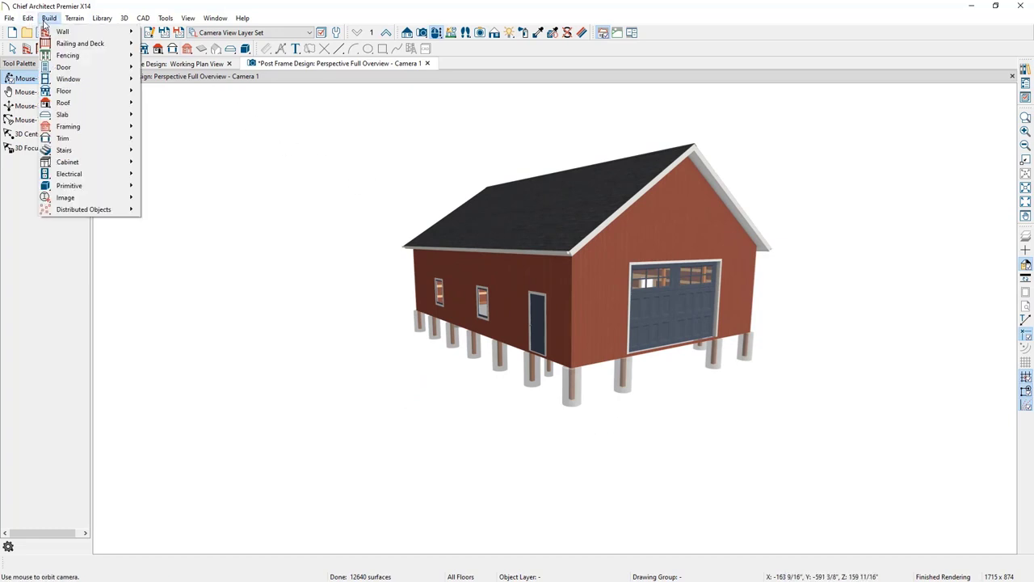
{"action": "mouse_move", "coordinate": [91, 144]}
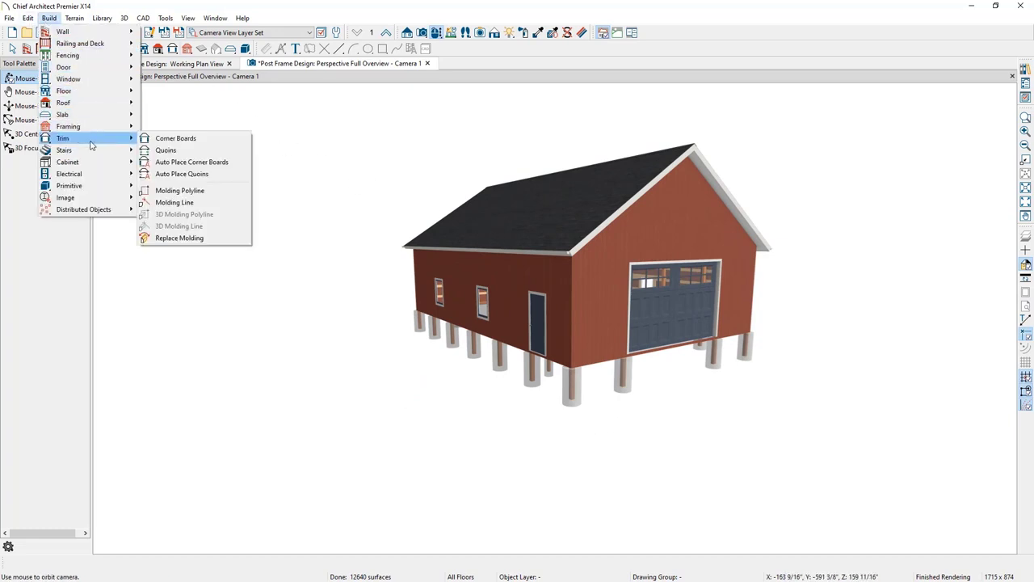
{"action": "left_click", "coordinate": [205, 165]}
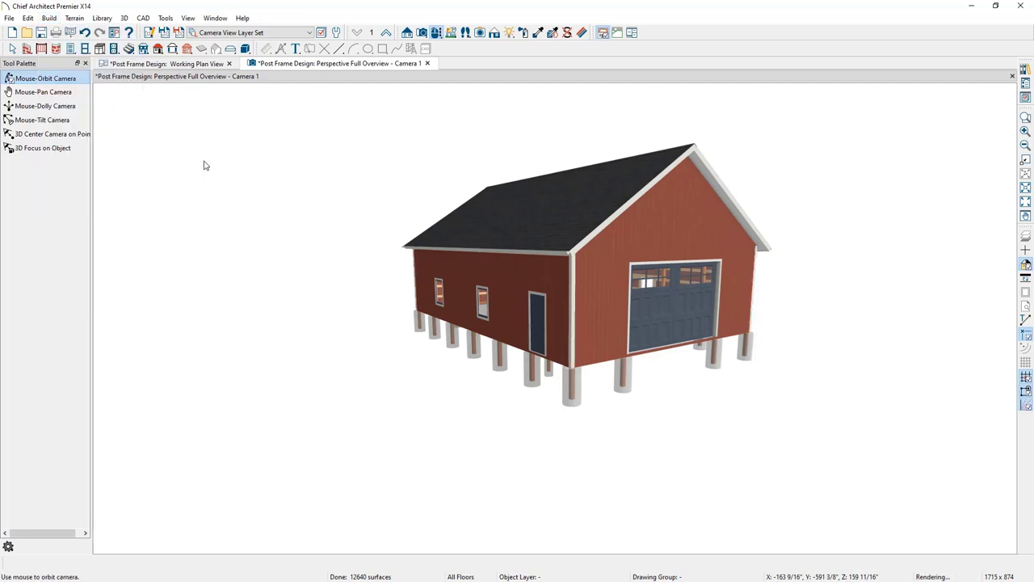
{"action": "left_click_drag", "start_coordinate": [626, 339], "coordinate": [617, 327]}
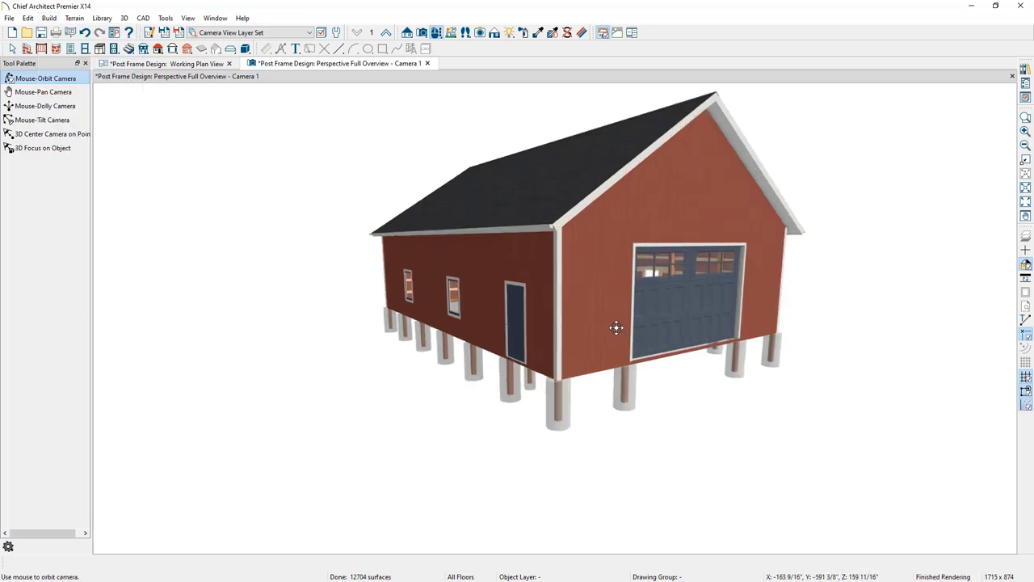
{"action": "middle_click_drag", "start_coordinate": [642, 310], "coordinate": [615, 349]}
{"action": "scroll", "coordinate": [615, 347], "scroll_direction": "up", "scroll_amount": 2}
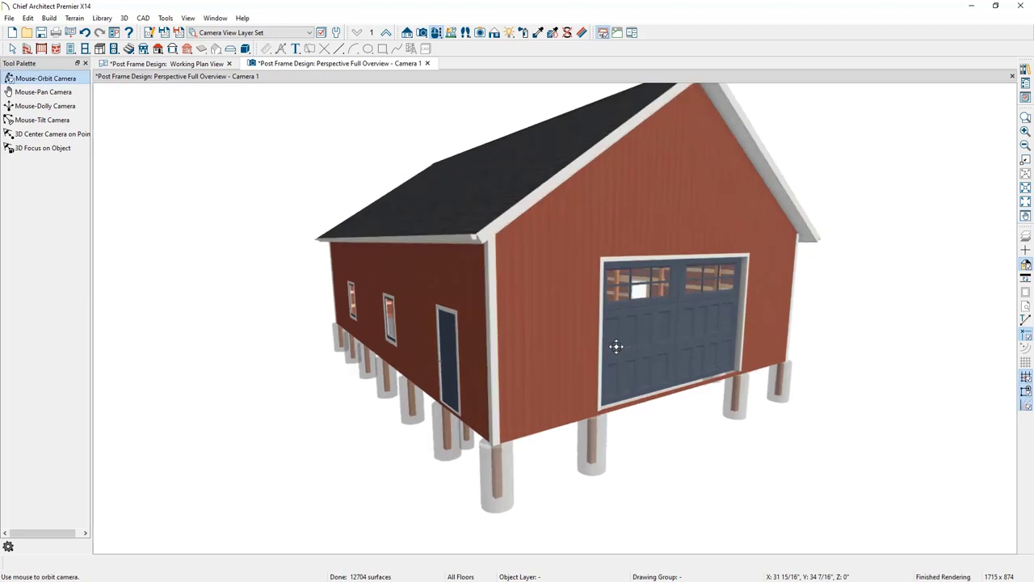
{"action": "middle_click_drag", "start_coordinate": [636, 310], "coordinate": [611, 369]}
{"action": "scroll", "coordinate": [611, 370], "scroll_direction": "down", "scroll_amount": 2}
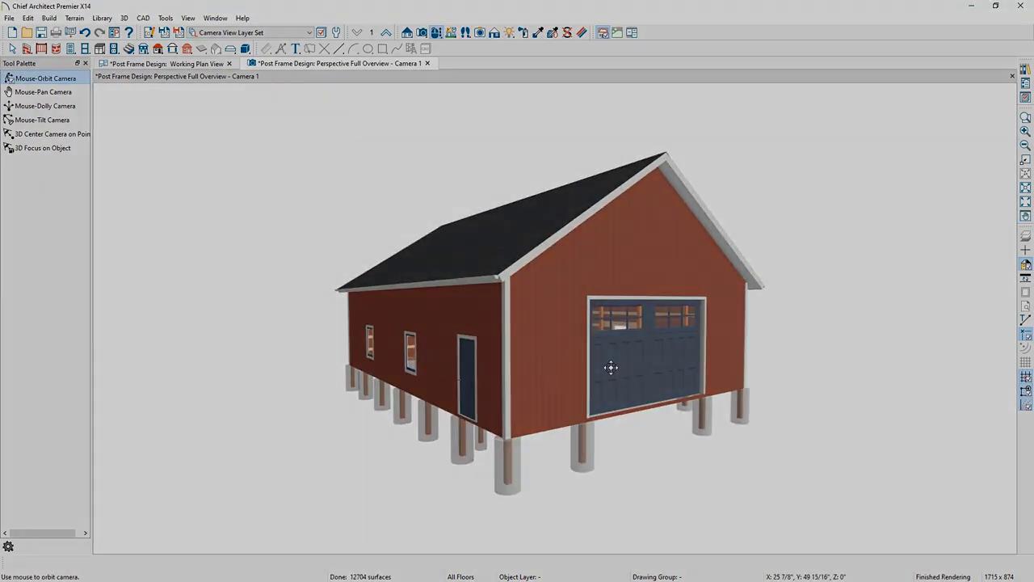